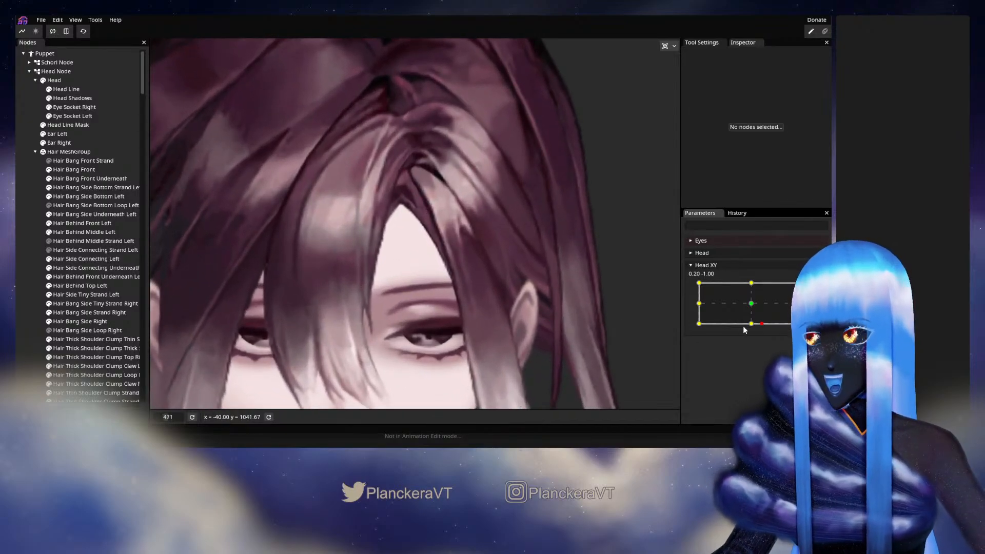
Preview the Head XY movement between neutral and looking down, and arm the parameter for editing at 0.00, -1.00.
left_click_drag(755, 324, 753, 311)
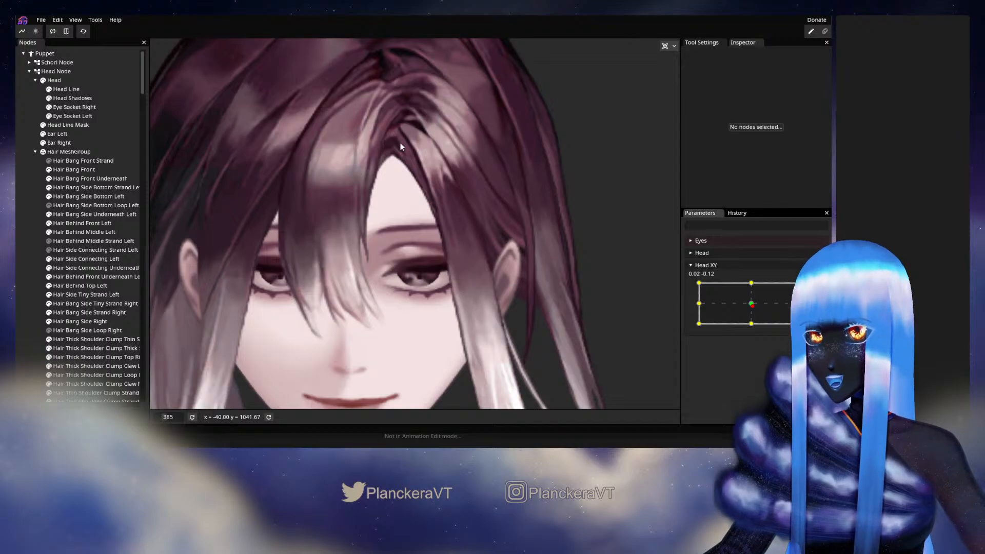
scroll(436, 201, "down", 2)
left_click_drag(751, 304, 751, 324)
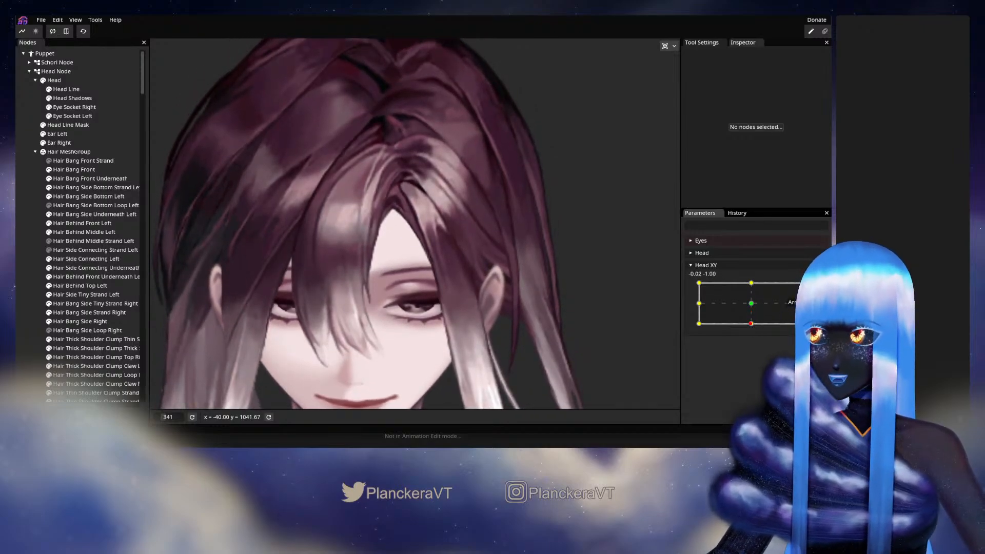
scroll(464, 264, "up", 5)
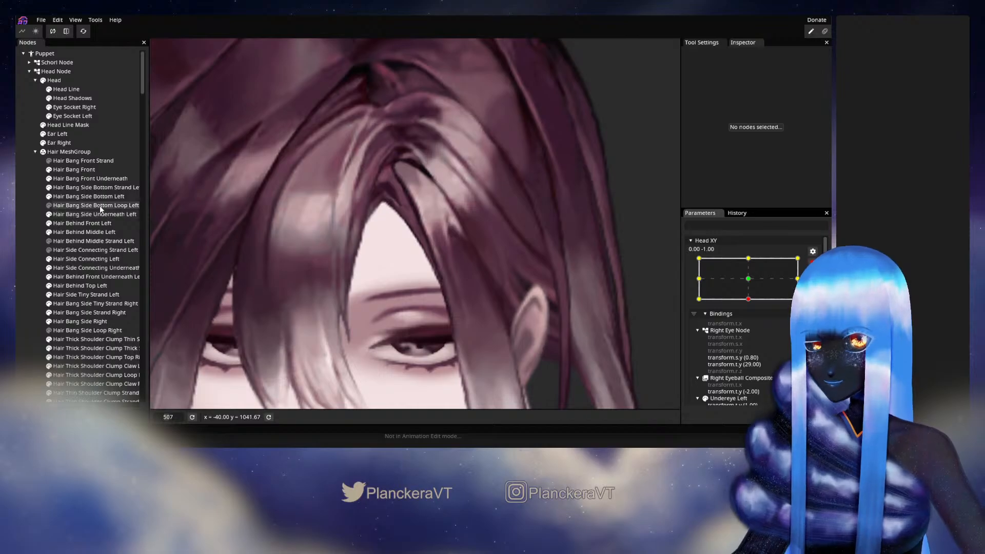
Deform the inner edge of Hair Bang Side Underneath Left with a Circle Brush of size 12, and deselect the strand.
left_click(95, 197)
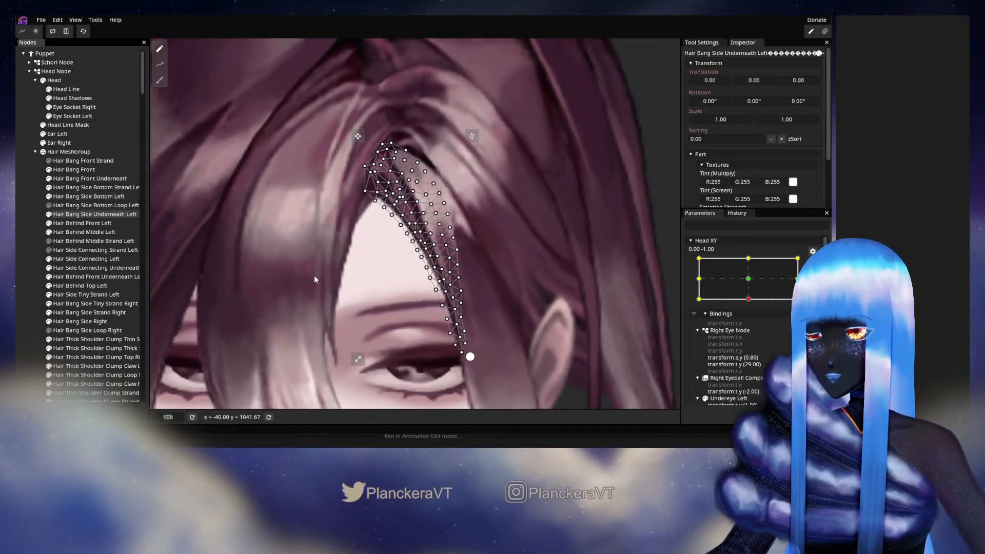
scroll(314, 275, "up", 3)
left_click(160, 80)
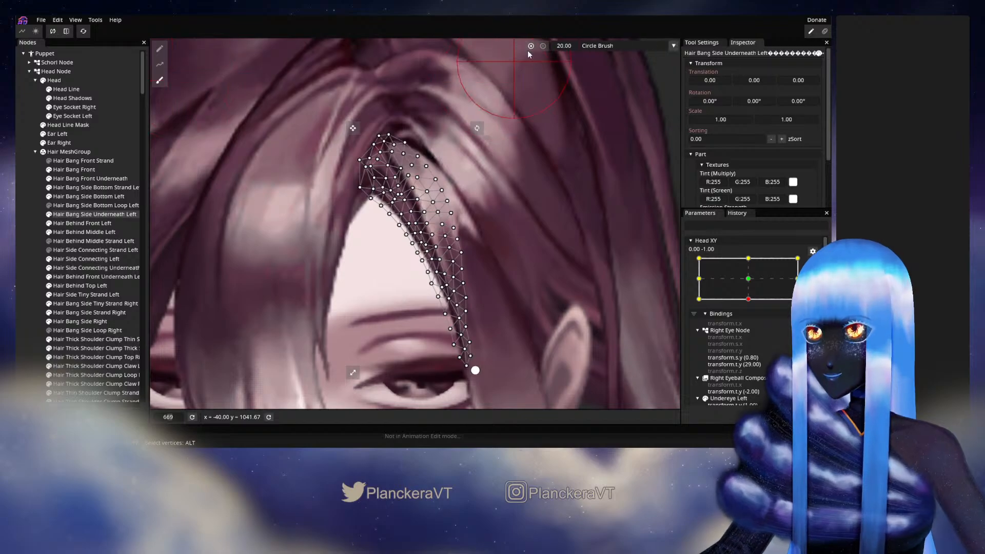
left_click_drag(563, 49, 561, 50)
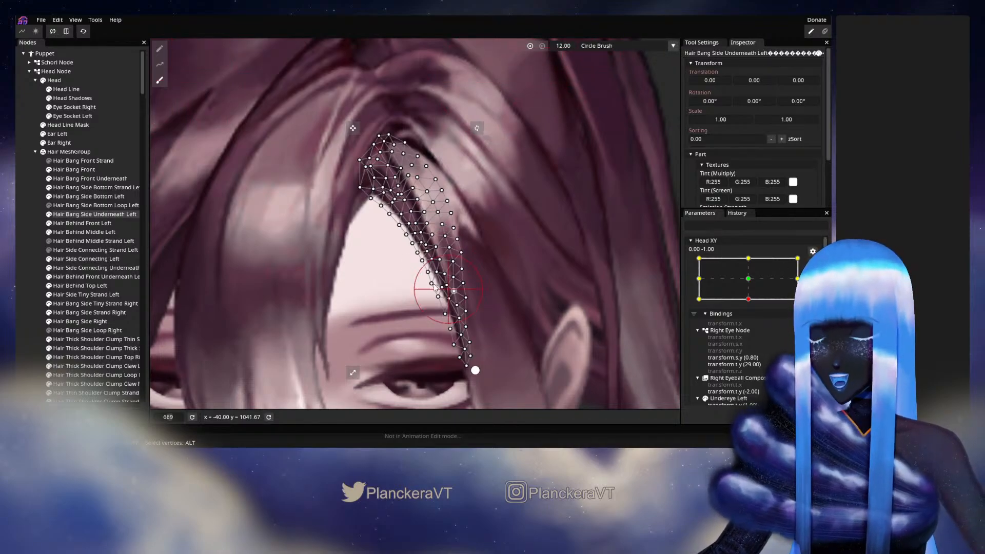
scroll(435, 289, "up", 3)
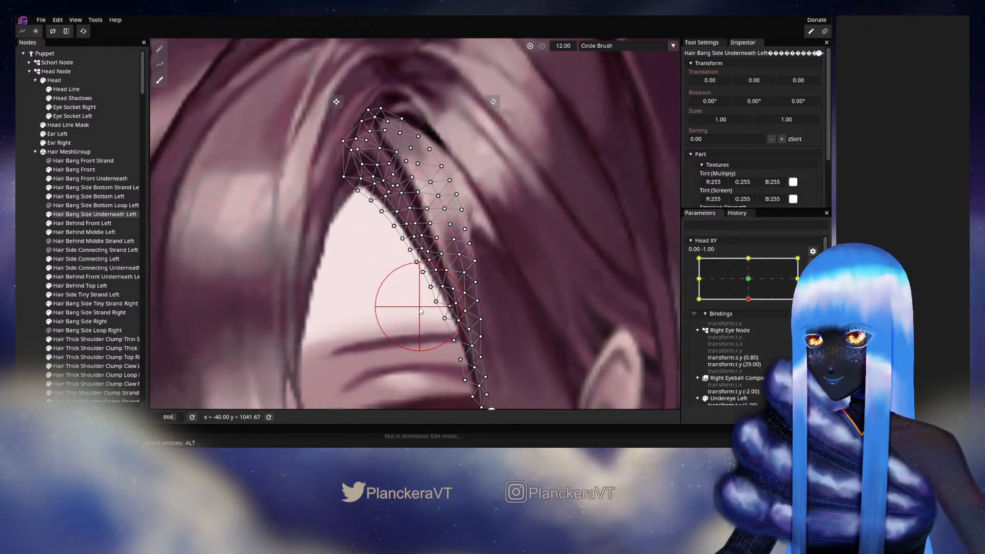
left_click_drag(413, 309, 408, 280)
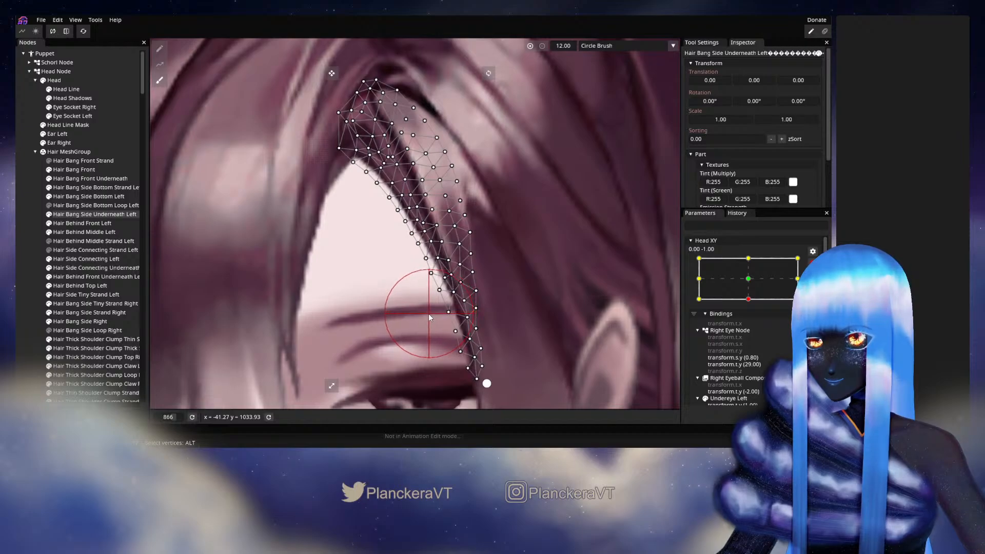
left_click(19, 226)
scroll(540, 305, "down", 1)
scroll(540, 309, "down", 2)
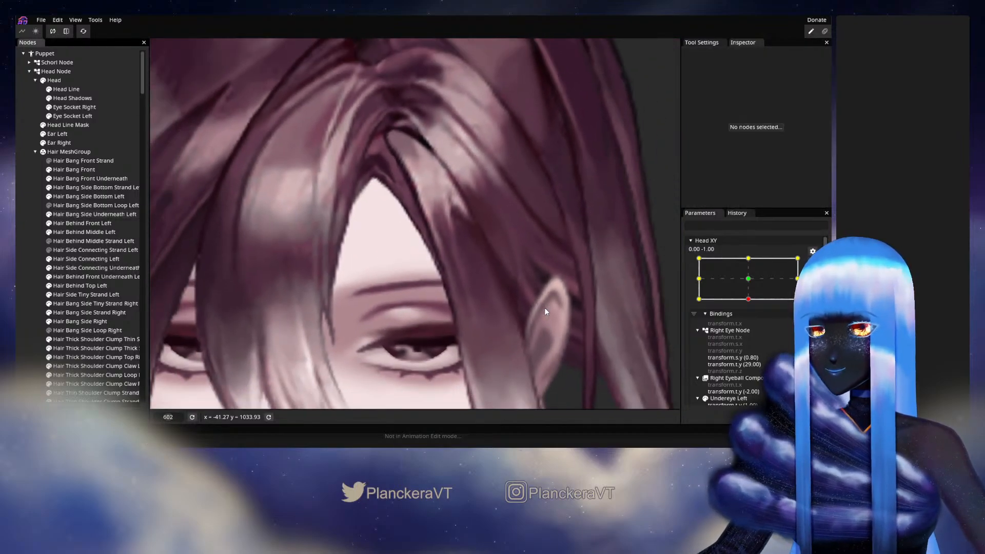
scroll(547, 311, "down", 1)
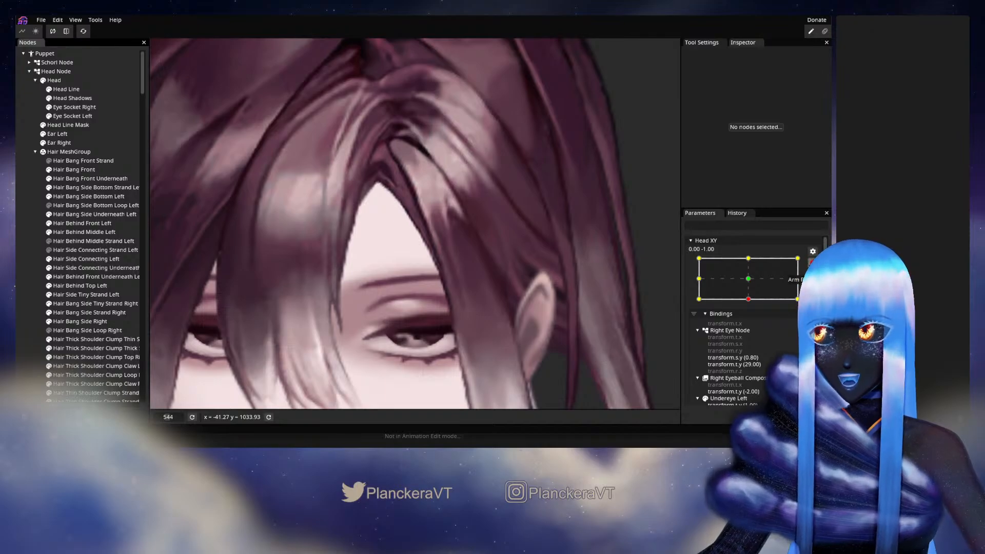
Disarm Head XY, test the downward head motion around its lower-middle keyframe, and arm that keyframe again.
scroll(752, 308, "up", 1)
mouse_move(752, 327)
left_mouse_down()
mouse_move(753, 306)
mouse_move(751, 332)
left_mouse_up()
scroll(440, 266, "up", 3)
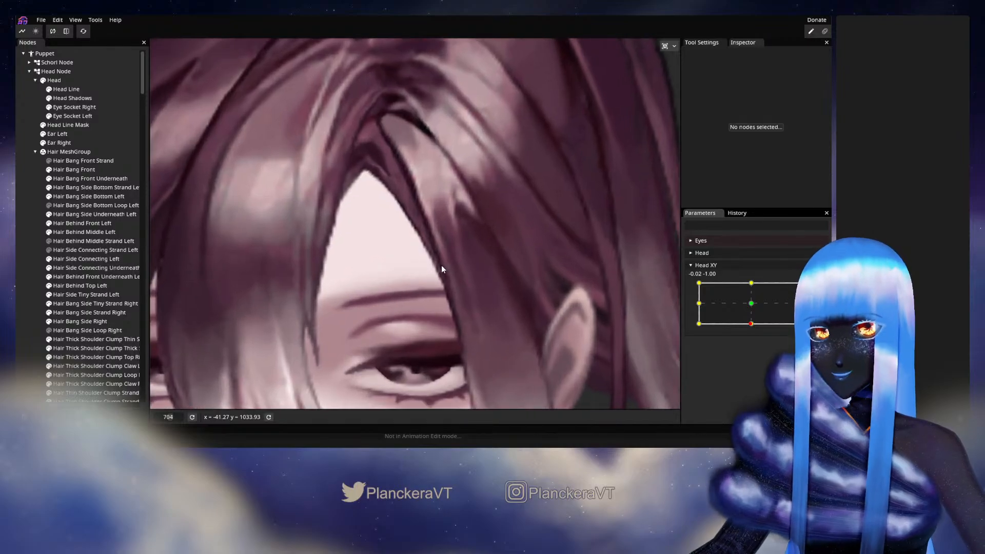
scroll(392, 226, "up", 4)
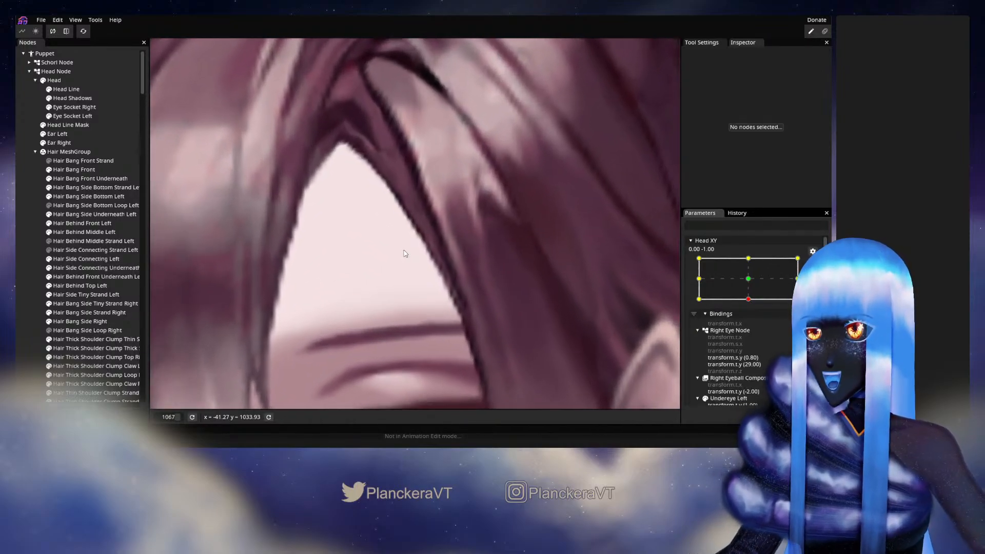
Select Hair Bang Side Underneath Left and adjust the individual mesh vertices along the lower part of its forehead-side edge.
left_click(103, 214)
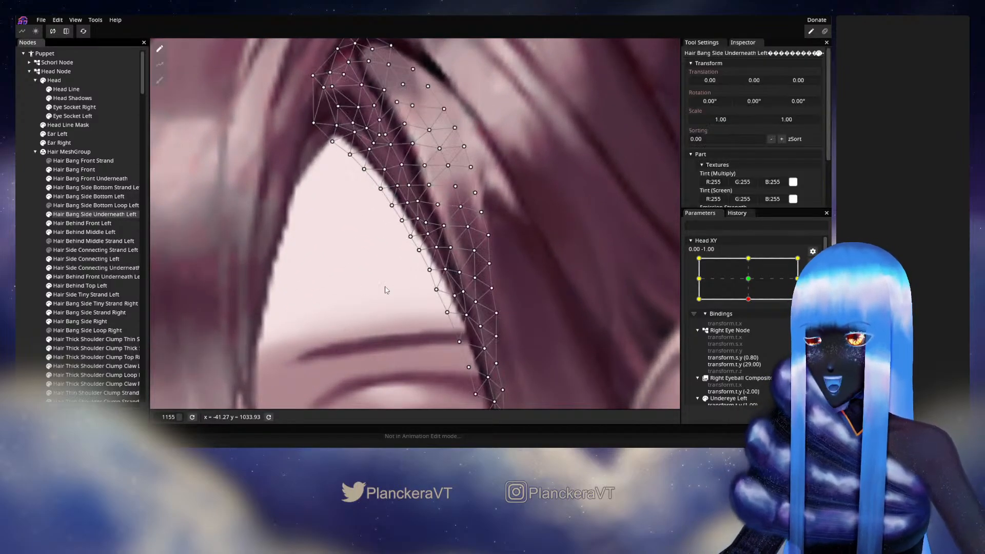
left_click(445, 272)
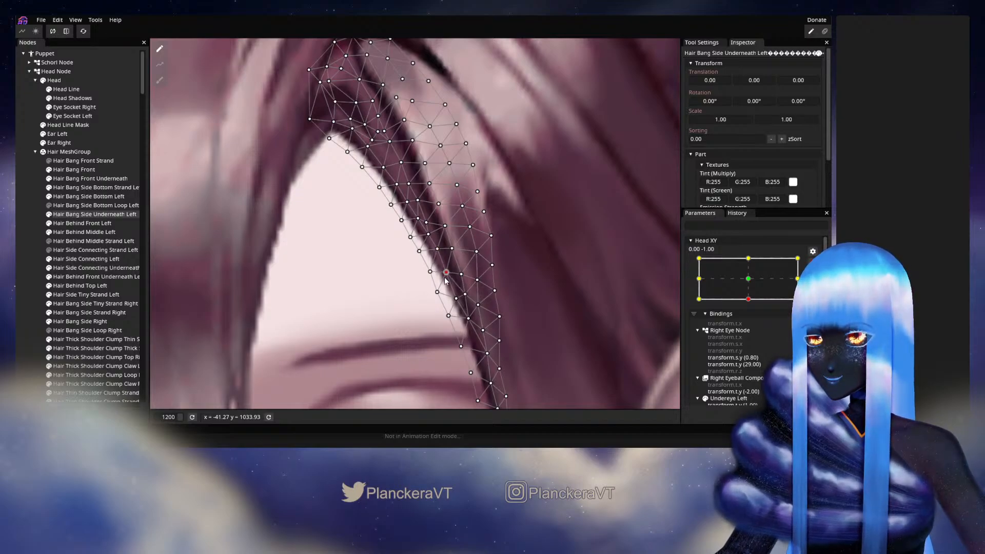
left_click(455, 299)
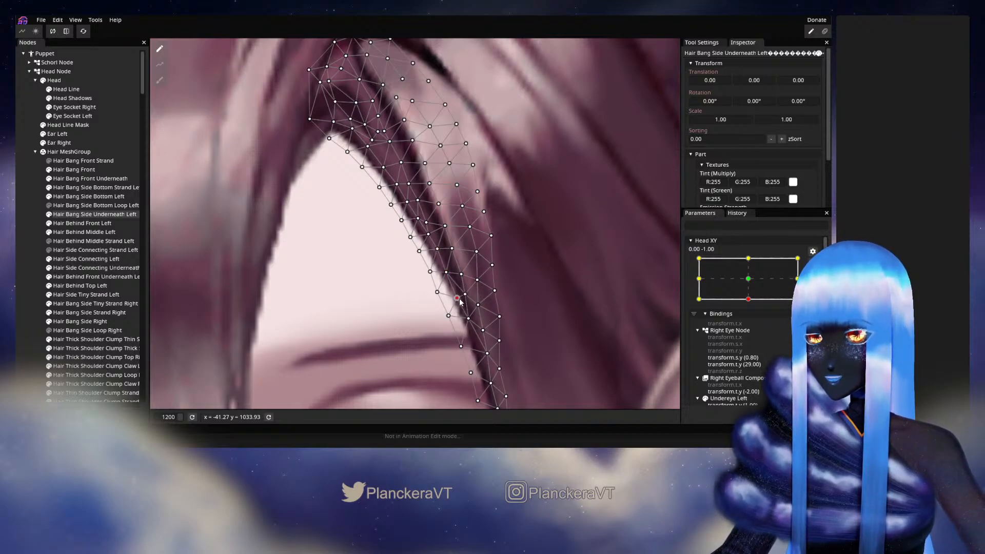
left_click_drag(486, 356, 434, 269)
left_click(410, 261)
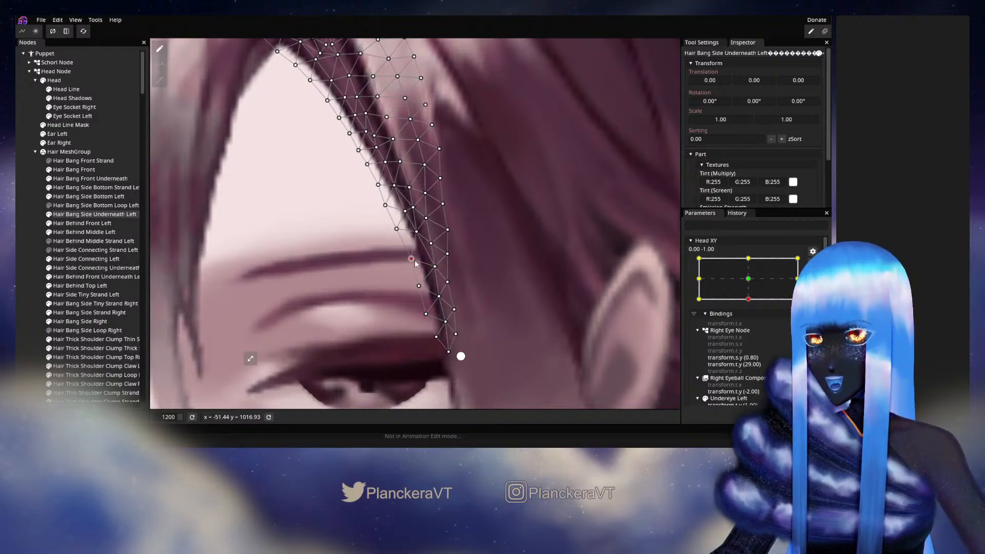
left_click(424, 290)
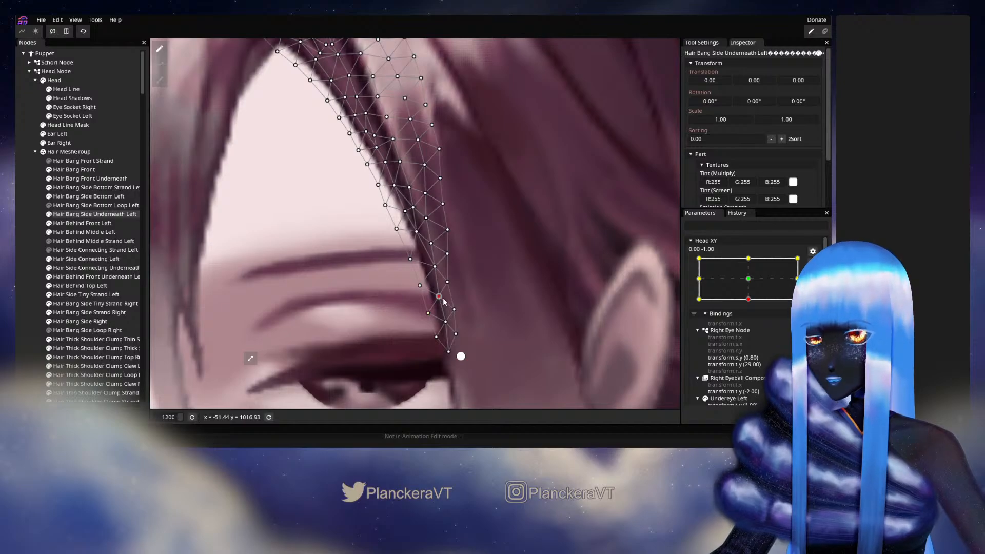
Smooth the upper forehead-side edge of Hair Bang Side Underneath Left by moving its vertices, and deselect the strand to check the outline.
left_click_drag(402, 248, 427, 303)
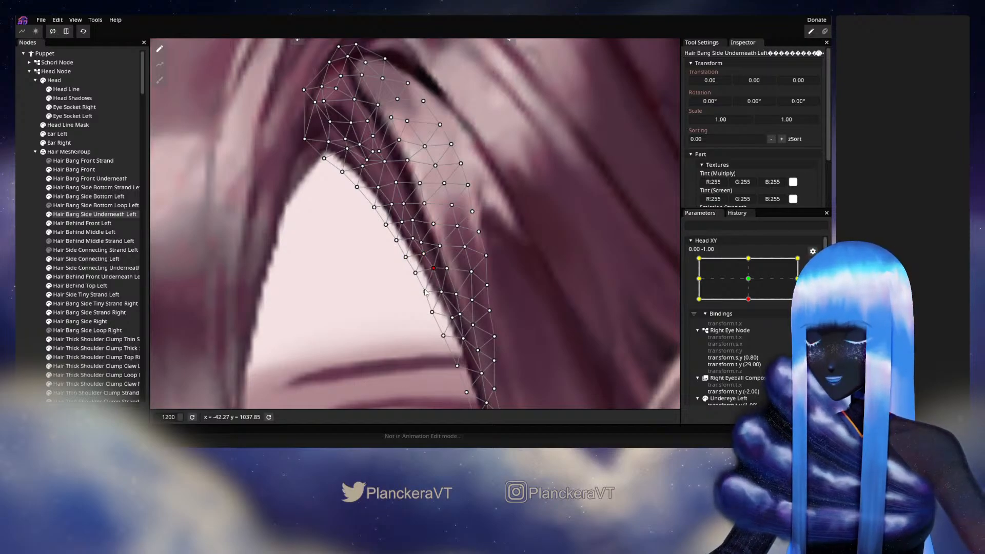
left_click_drag(381, 246, 409, 303)
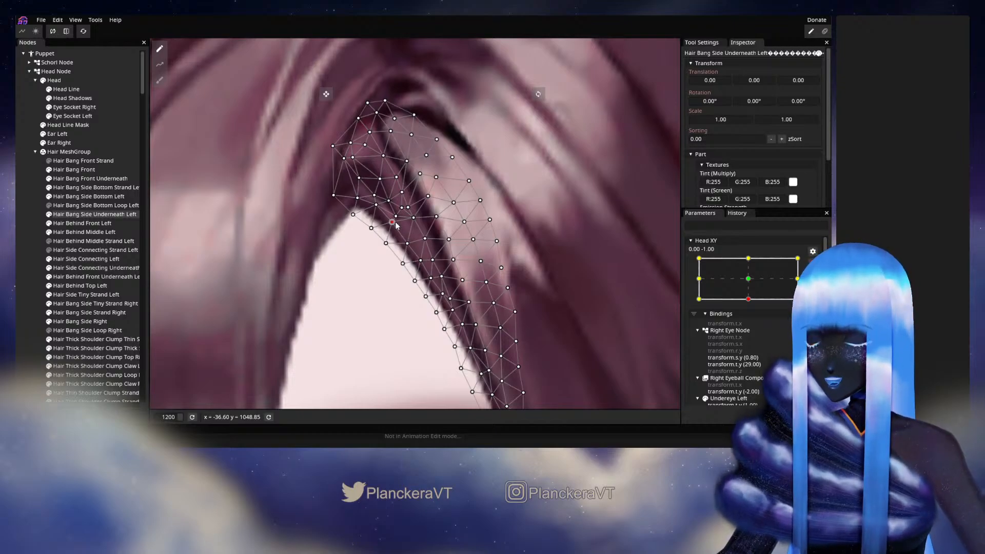
scroll(377, 310, "down", 1)
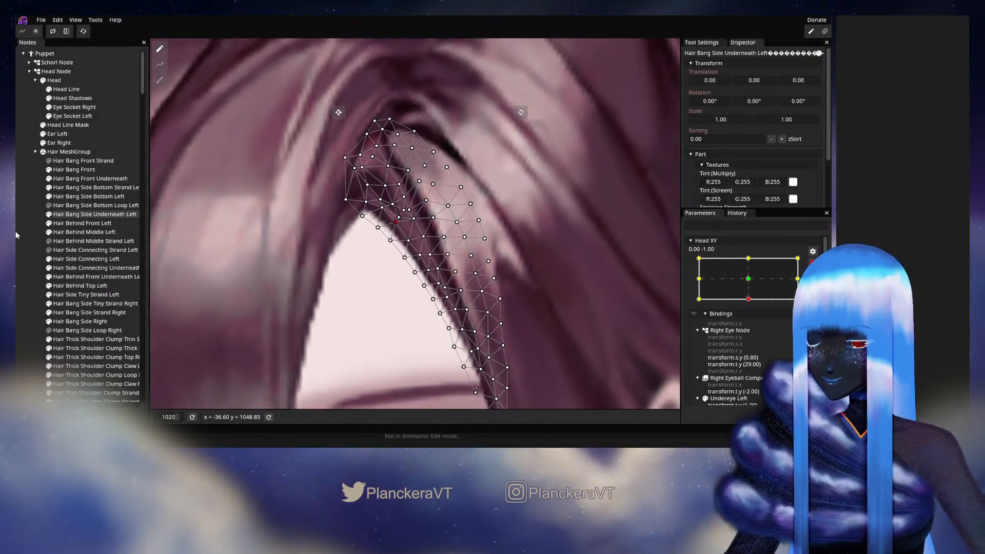
left_click(25, 237)
scroll(488, 324, "down", 1)
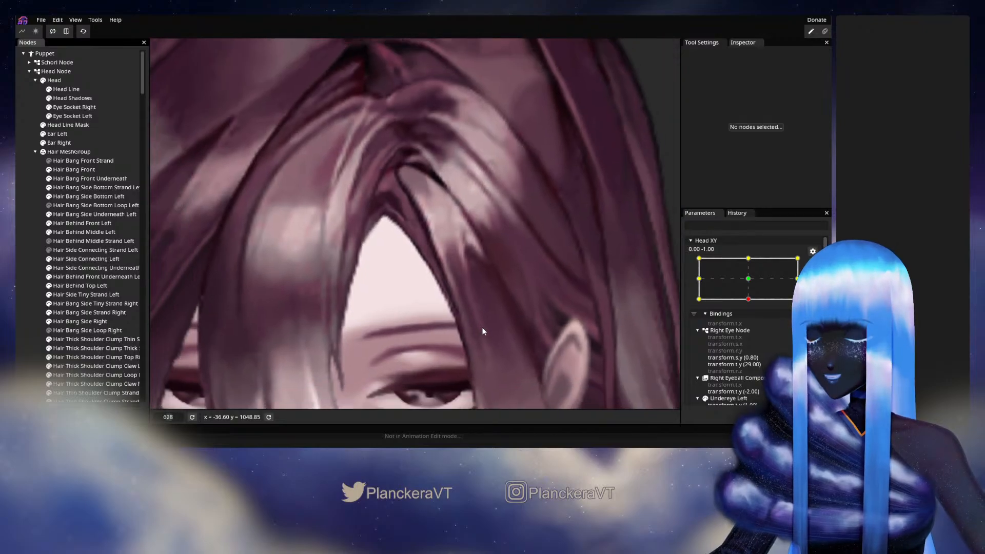
scroll(406, 325, "up", 2)
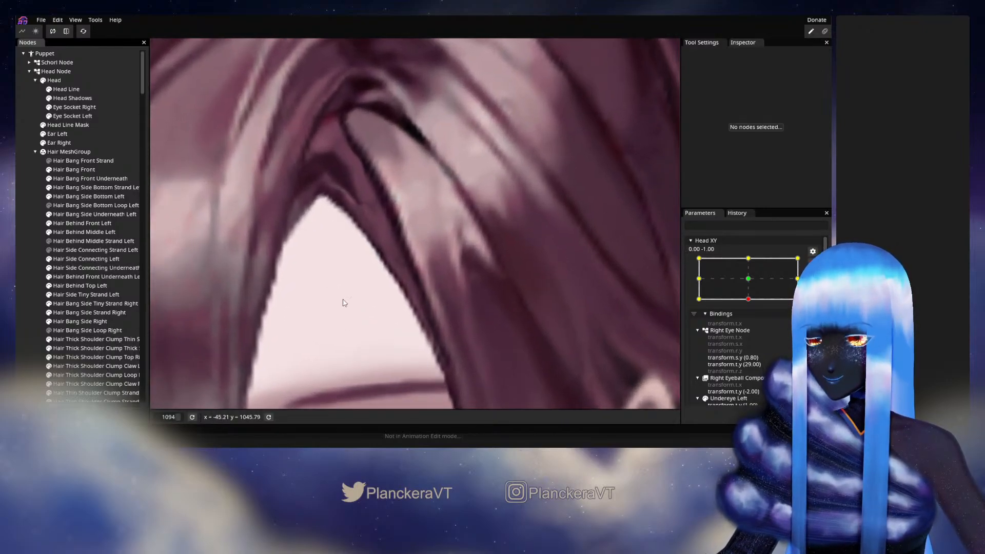
Reselect Hair Bang Side Underneath Left, refine the outer vertices midway along its forehead-side edge, and deselect it.
left_click(87, 214)
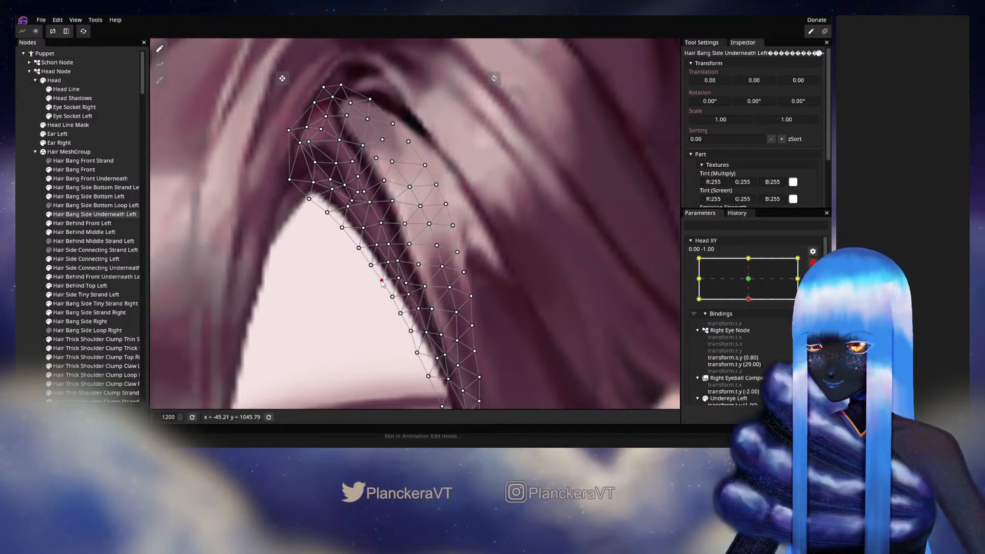
left_click(25, 247)
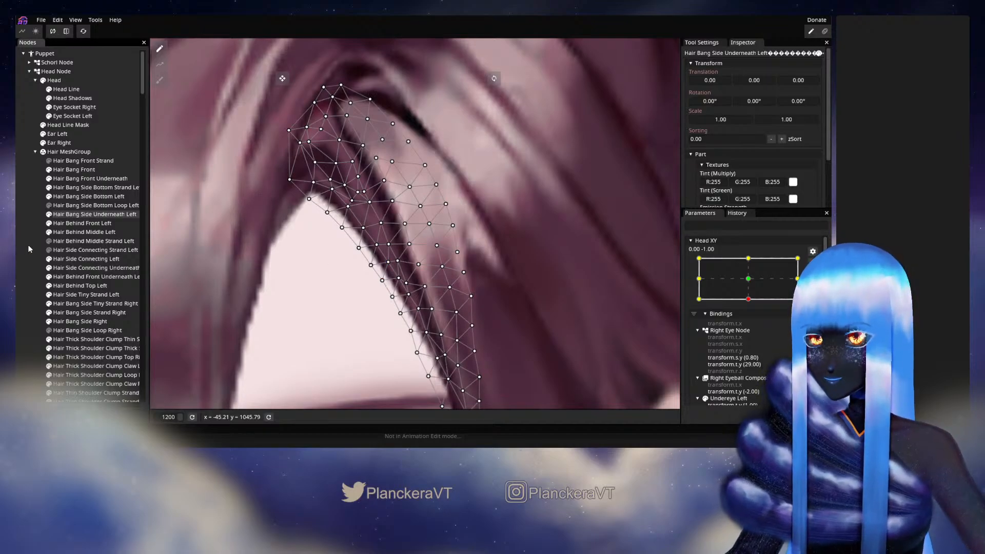
scroll(242, 244, "down", 1)
left_click_drag(286, 246, 296, 262)
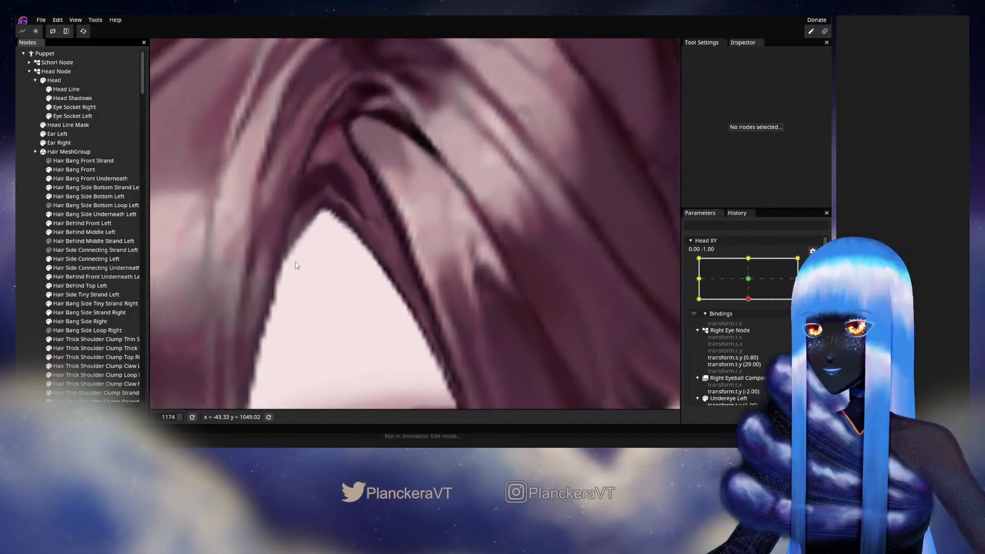
Correct an inner mesh vertex beside the forehead edge of Hair Bang Side Underneath Left, and check the bangs with nothing selected.
left_click(88, 214)
scroll(375, 302, "up", 1)
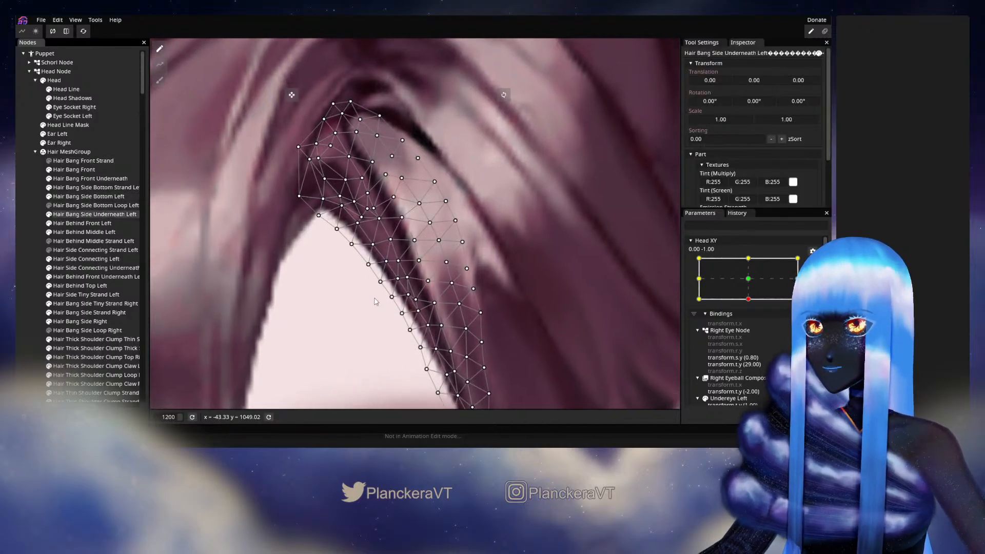
left_click(387, 261)
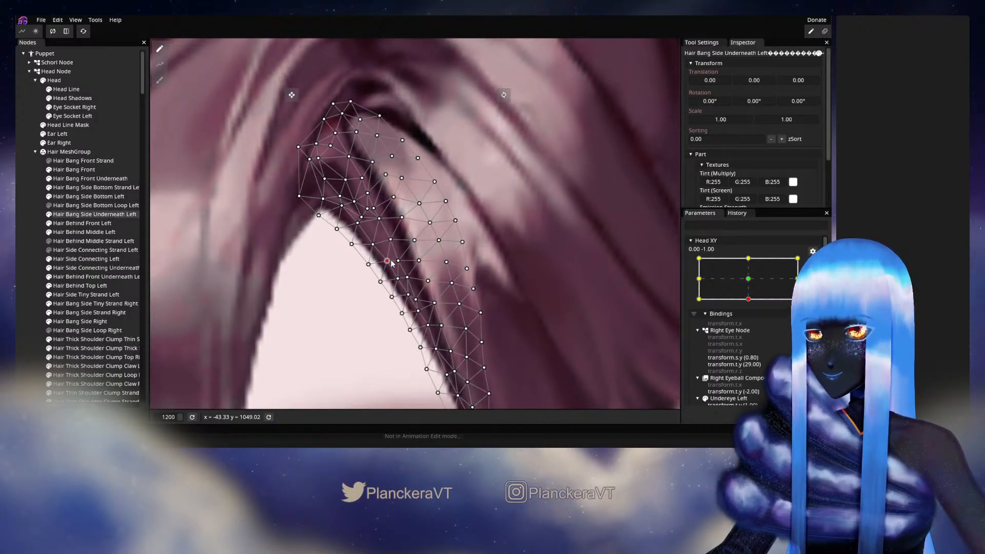
left_click(43, 260)
scroll(503, 307, "down", 5)
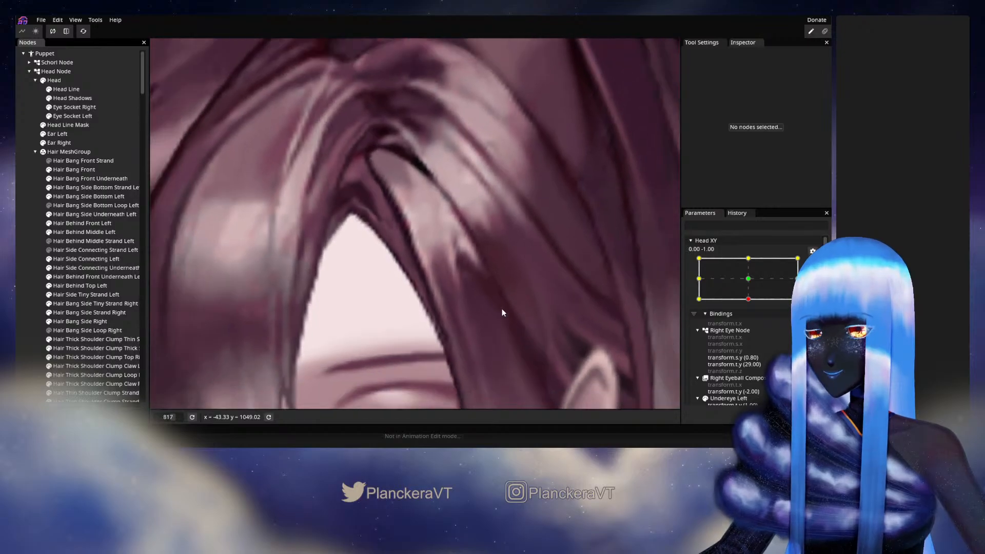
scroll(502, 311, "down", 3)
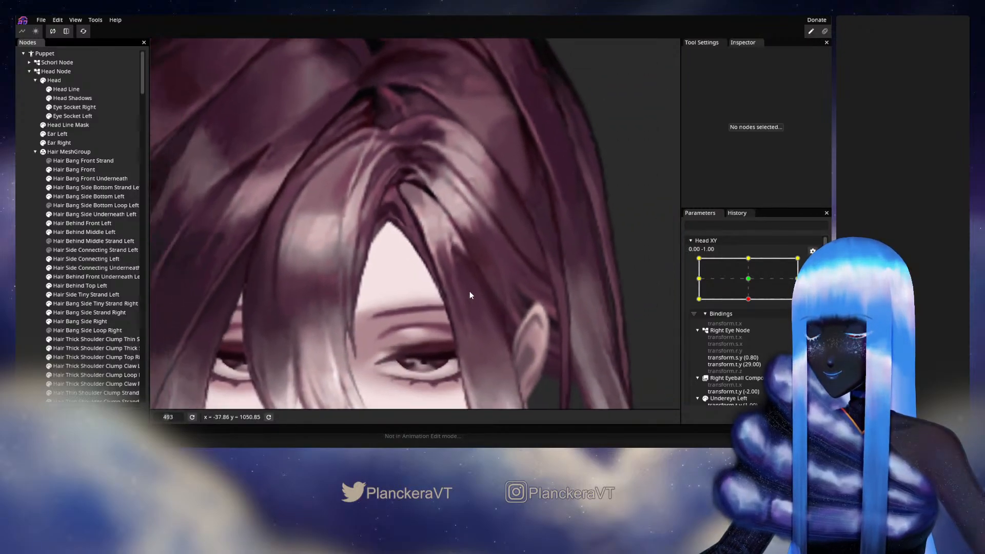
Disarm Head XY and test the head-down motion to check how the corrected bang strand deforms.
left_click_drag(534, 301, 506, 276)
left_click(813, 263)
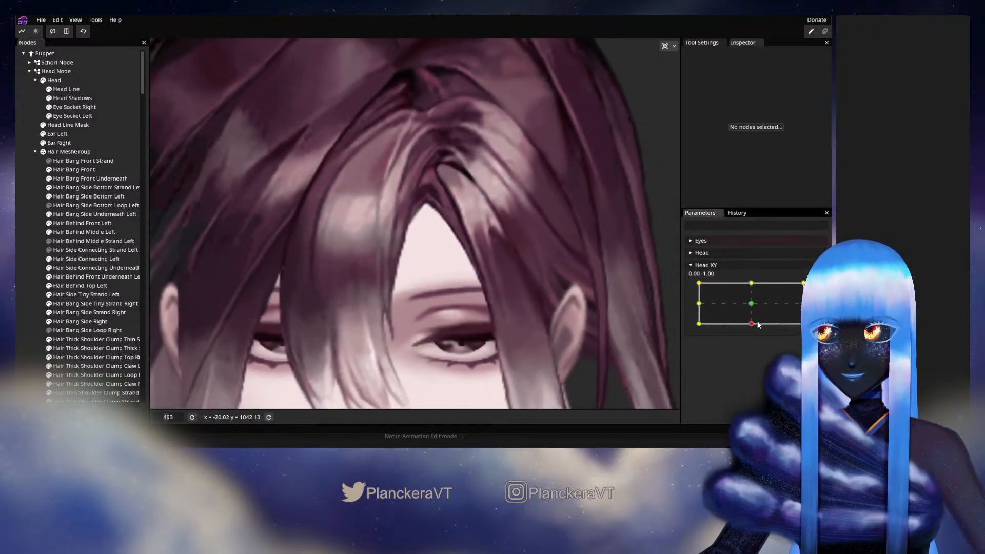
mouse_move(752, 325)
left_mouse_down()
mouse_move(751, 304)
mouse_move(751, 324)
left_mouse_up()
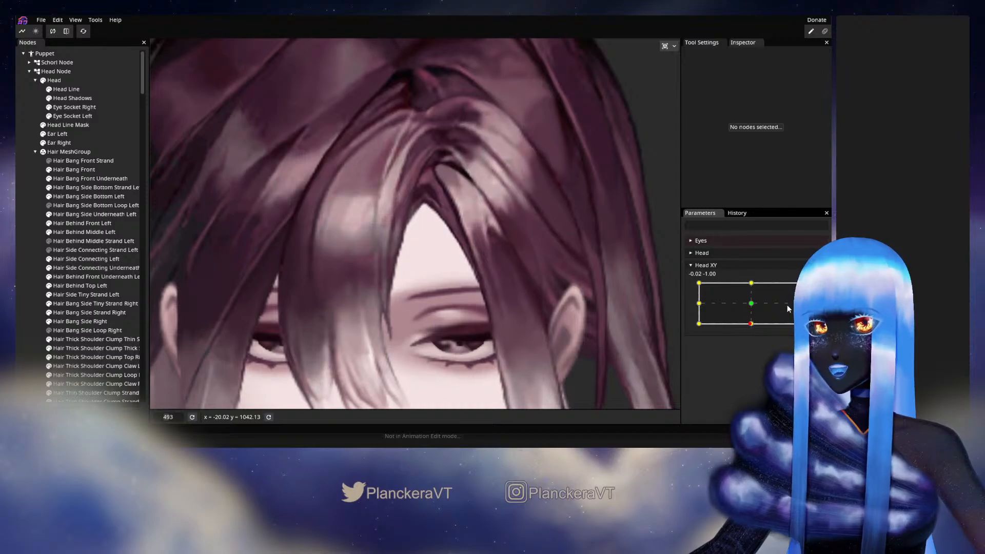
Arm Head XY at 0.00, -1.00 and adjust the Hair Bang Side Underneath Left vertices near the peak of the forehead gap.
scroll(426, 242, "up", 10)
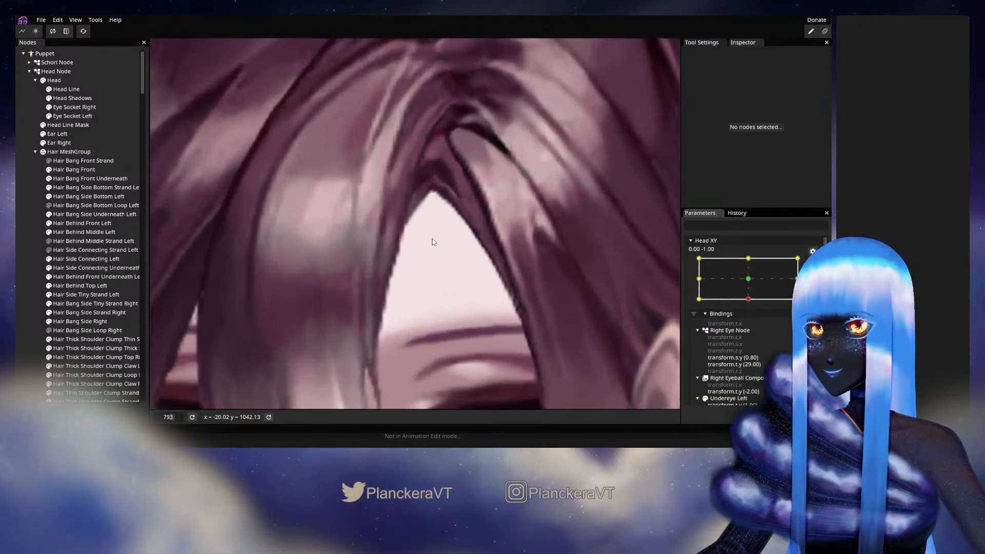
left_click_drag(454, 245, 448, 280)
scroll(449, 284, "up", 3)
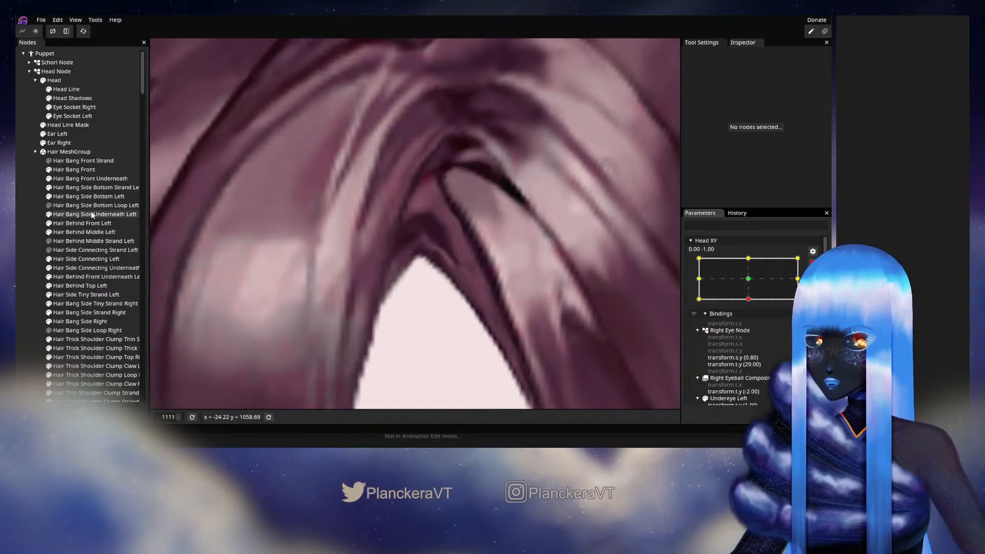
left_click(90, 214)
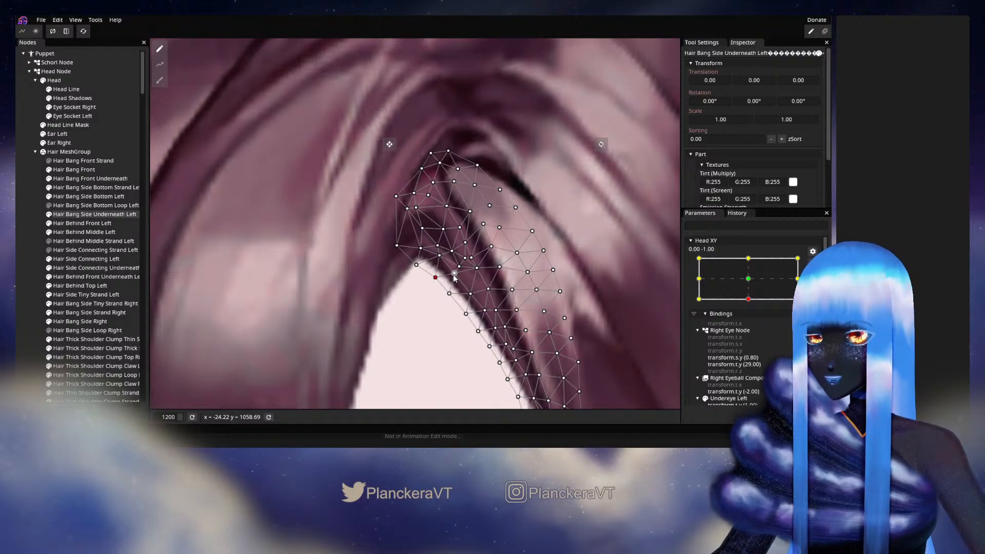
left_click_drag(452, 275, 451, 275)
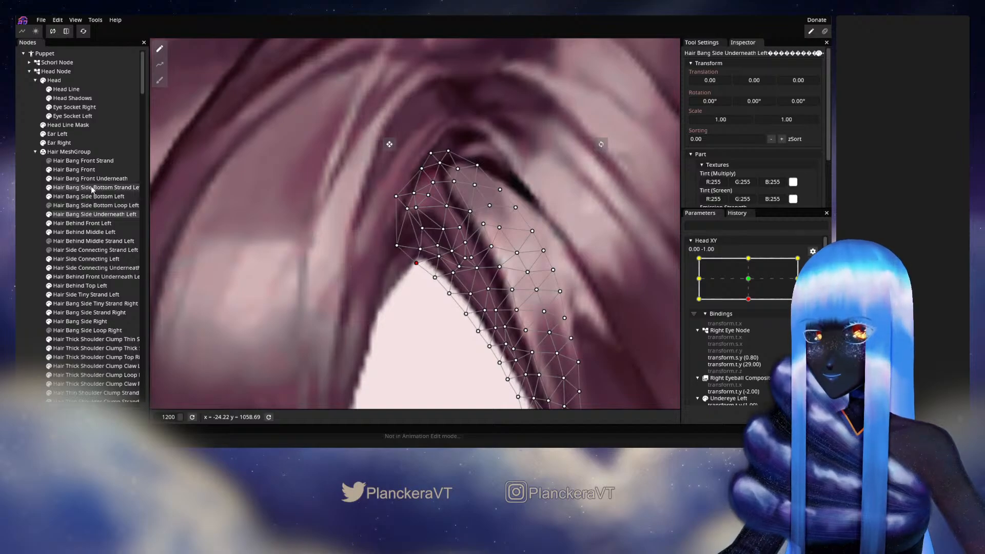
Adjust the Hair Bang Front Underneath vertices around the peak of the forehead gap, and check the bangs with nothing selected.
left_click(105, 180)
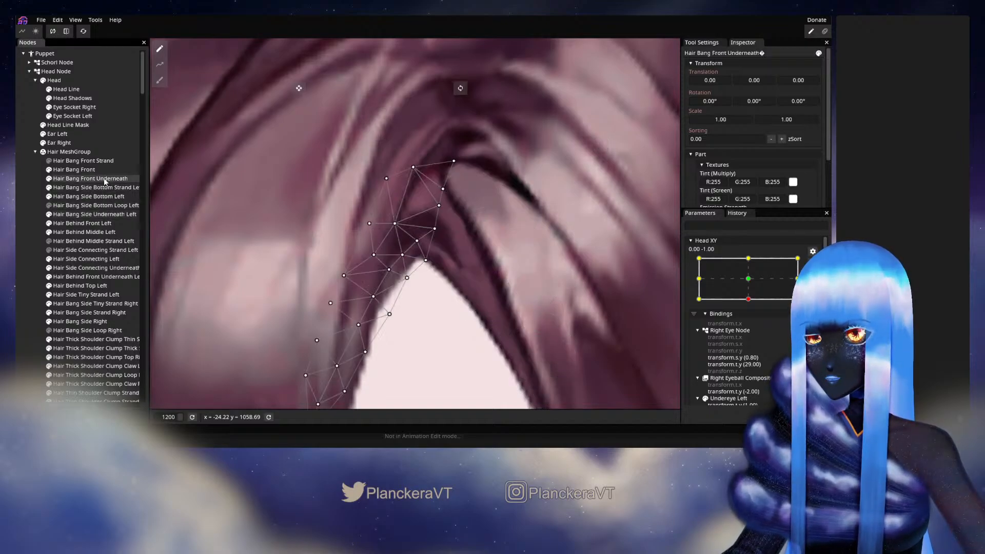
left_click(407, 260)
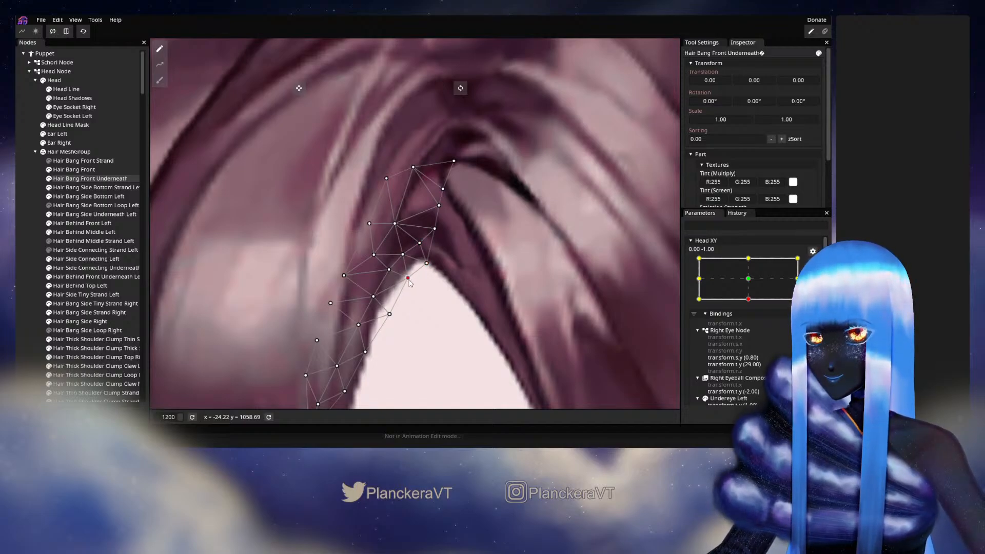
left_click(45, 266)
scroll(501, 328, "down", 6)
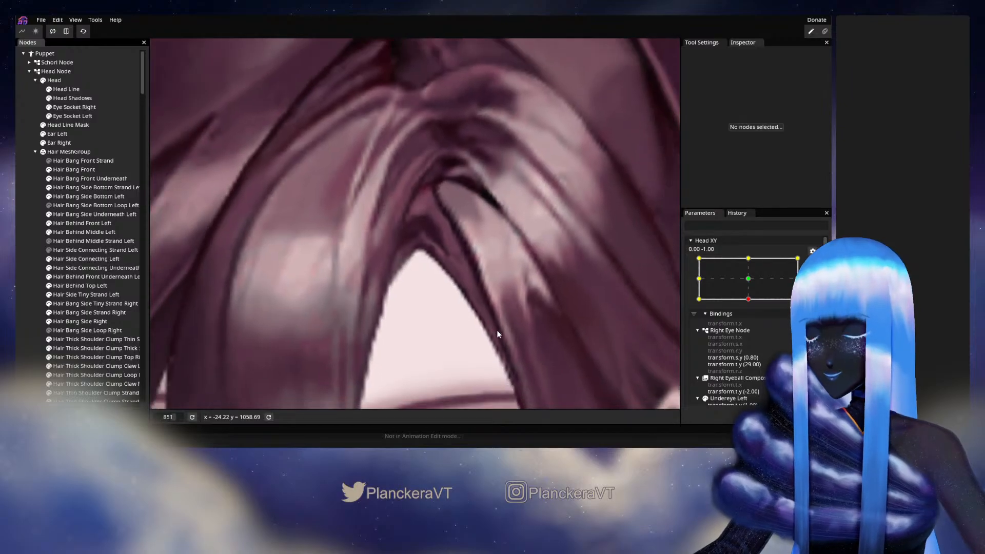
scroll(500, 328, "down", 7)
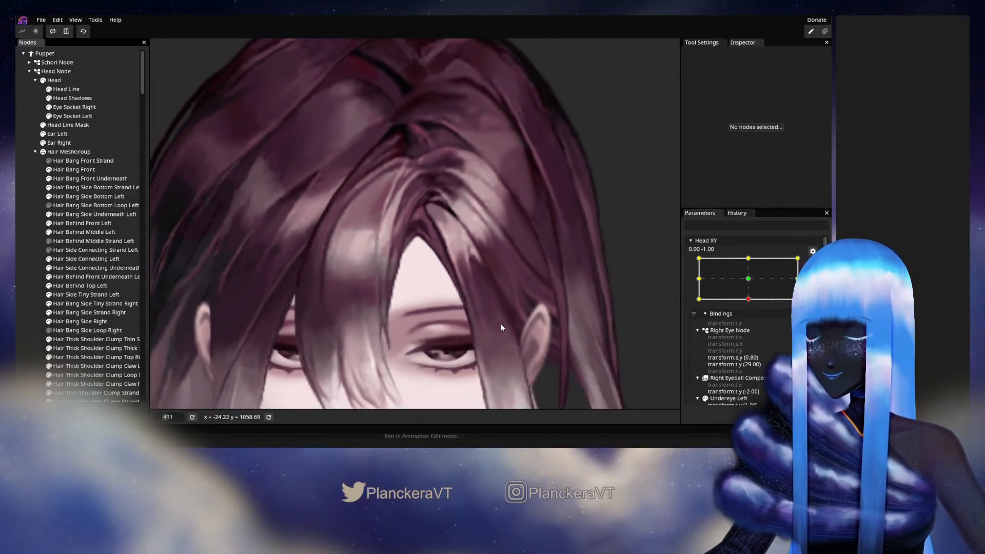
scroll(503, 322, "down", 3)
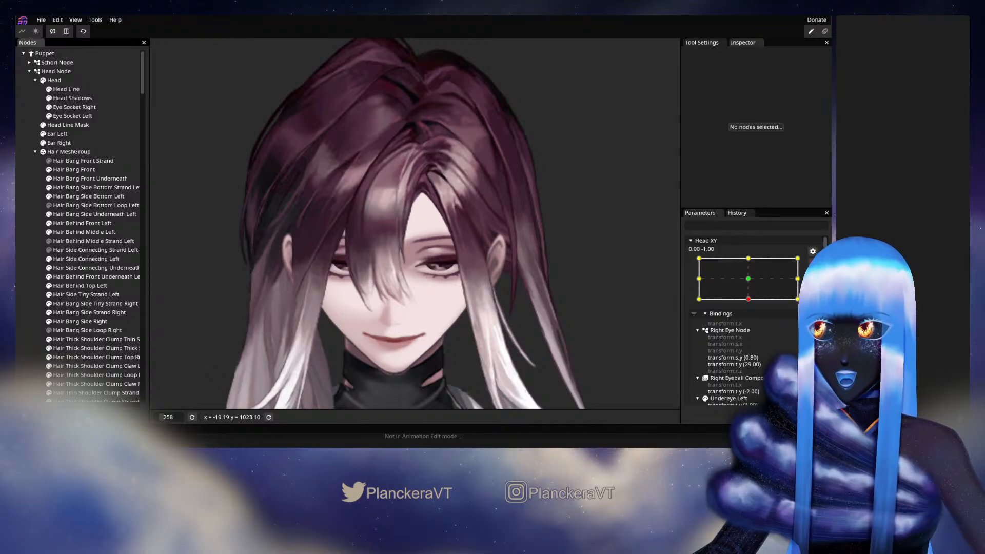
Disarm Head XY, test the head-turning motion, and arm the parameter at the 1.00, 0.00 keyframe.
left_click(813, 263)
left_click_drag(753, 327, 807, 301)
left_click(819, 290)
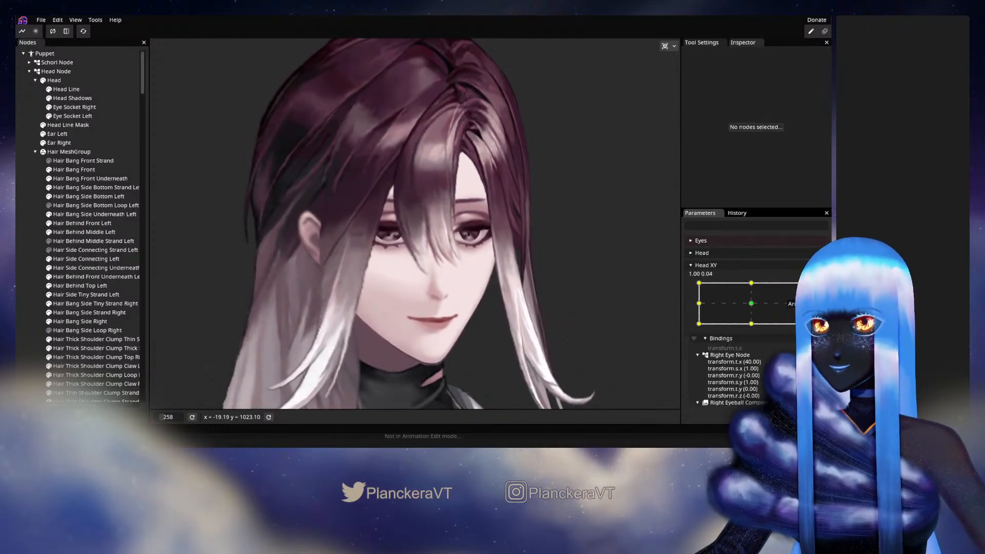
Examine the Hair Bang Side Bottom Left mesh around the forehead gap at the side-turn keyframe, and deselect it.
scroll(467, 201, "up", 2)
scroll(466, 200, "up", 3)
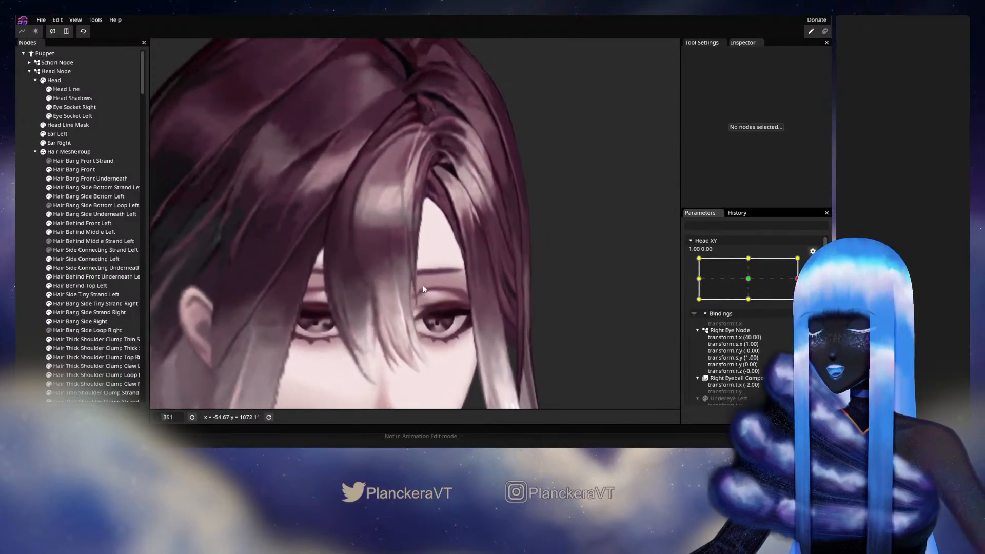
scroll(453, 281, "up", 2)
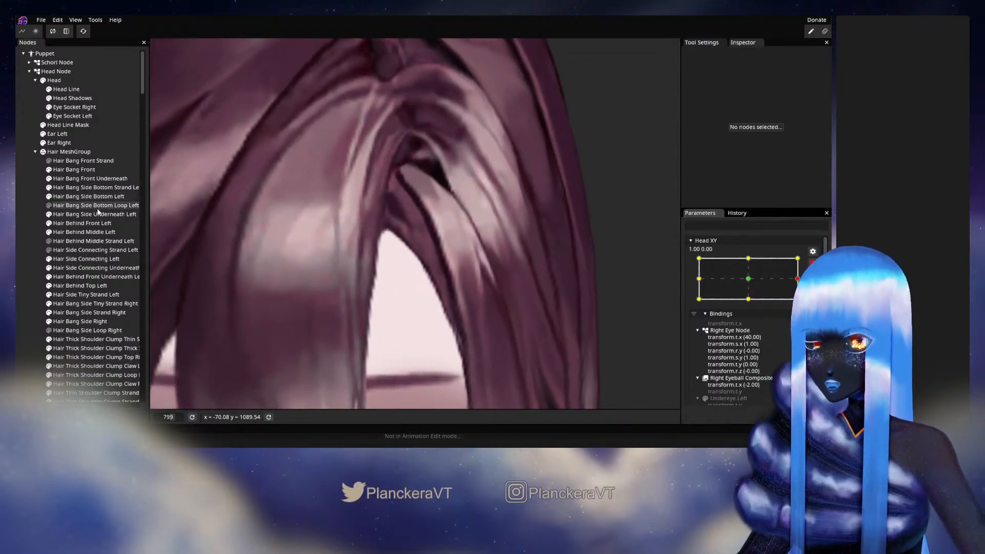
left_click(90, 196)
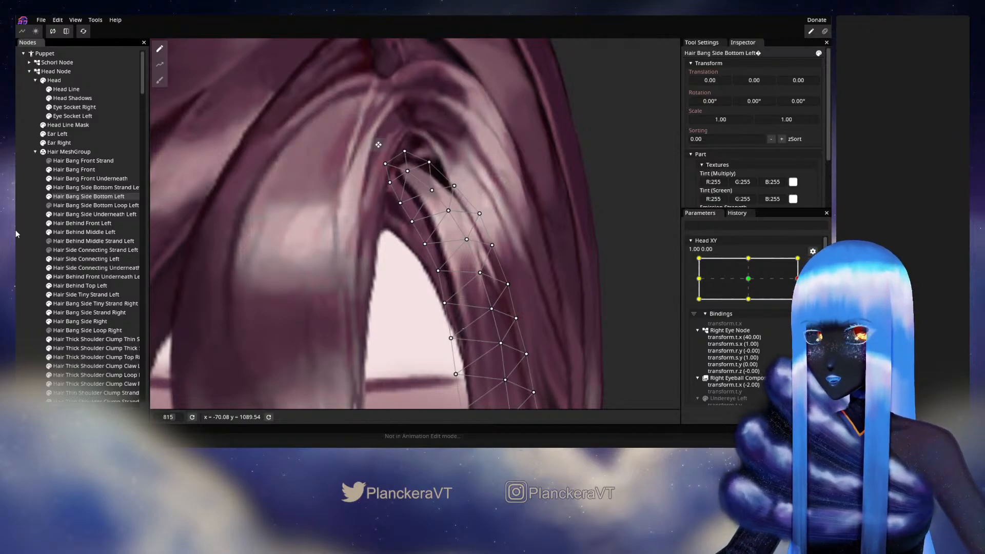
left_click(472, 239)
Set the armed Head XY parameter to 0.00, -1.00 and inspect the bangs around the forehead gap.
left_click(748, 299)
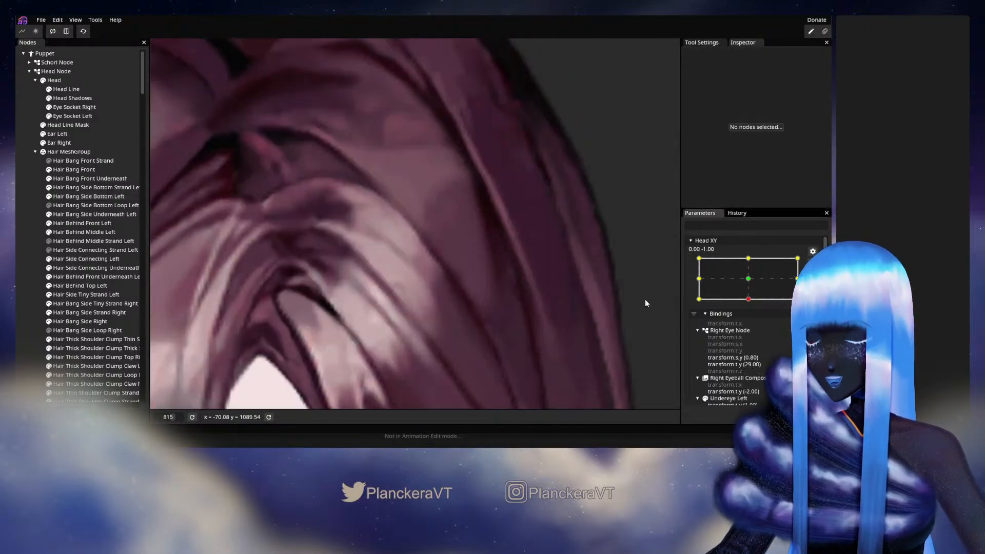
scroll(371, 295, "down", 1)
left_click_drag(372, 295, 437, 199)
scroll(478, 254, "down", 2)
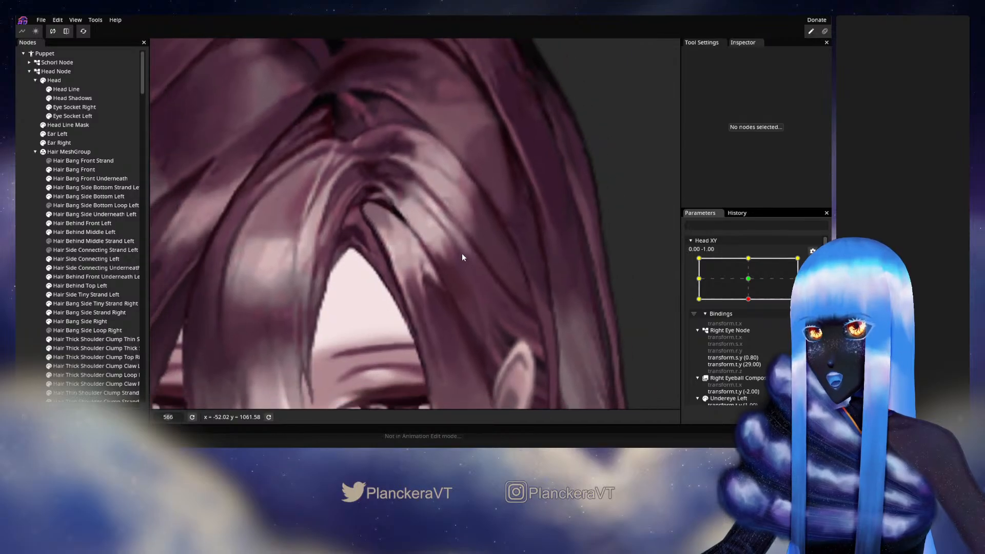
scroll(426, 245, "down", 2)
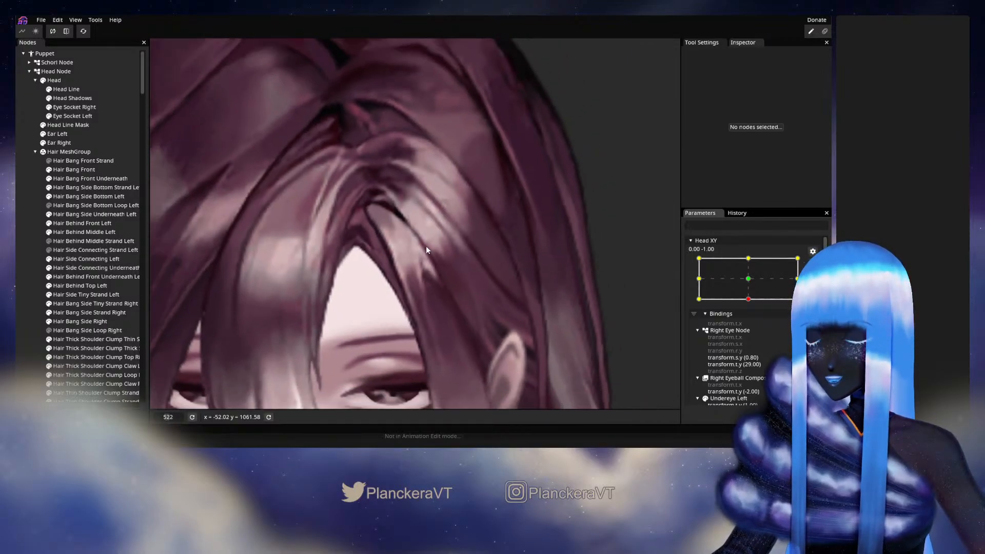
left_click_drag(456, 247, 508, 240)
Disarm Head XY, test the head-down pose, and arm it again at 0.00, -1.00.
left_click(813, 262)
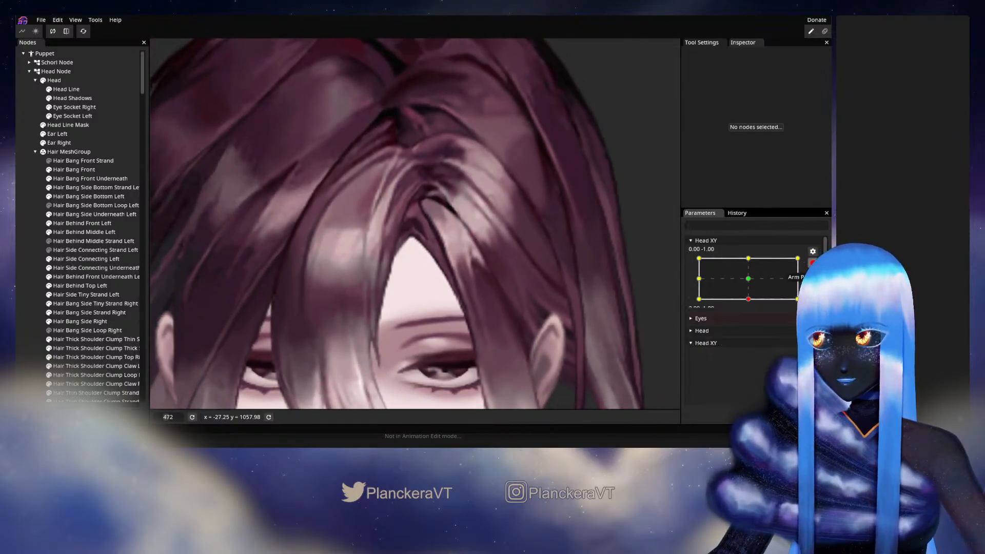
mouse_move(752, 324)
left_mouse_down()
mouse_move(752, 304)
mouse_move(752, 325)
left_mouse_up()
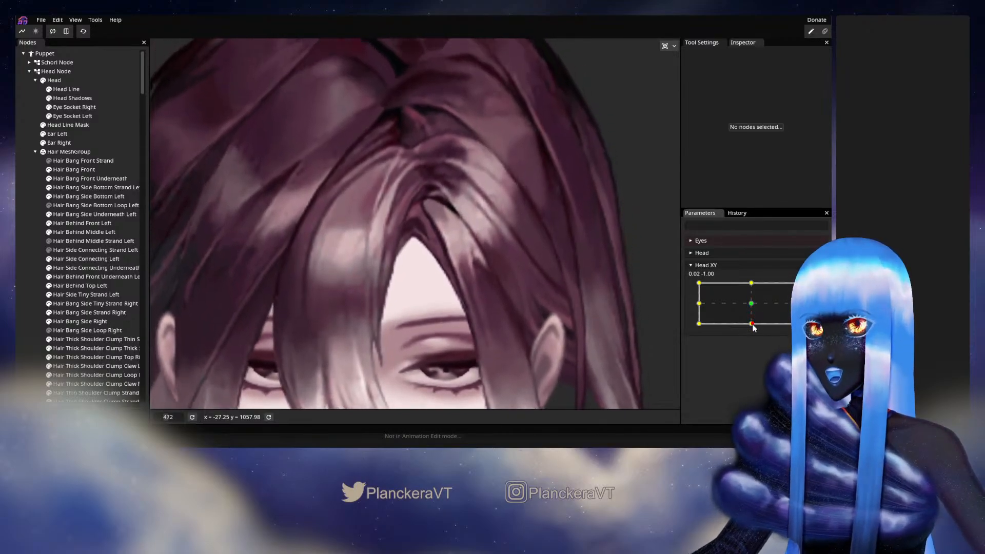
left_click(813, 288)
Refine the inner Hair Bang Side Underneath Left vertices down along the forehead-side edge, deselect the strand, and check the whole head.
scroll(404, 308, "up", 7)
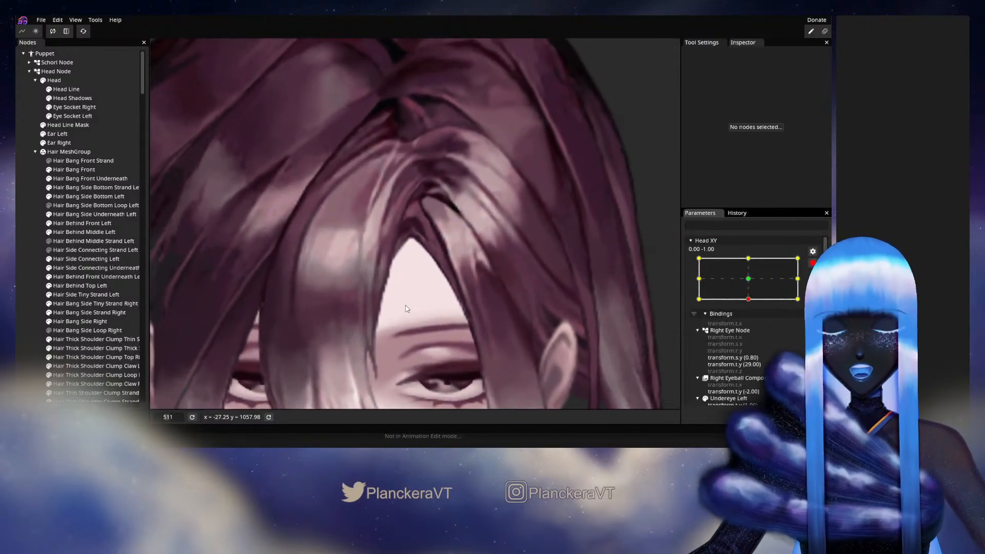
scroll(405, 304, "up", 3)
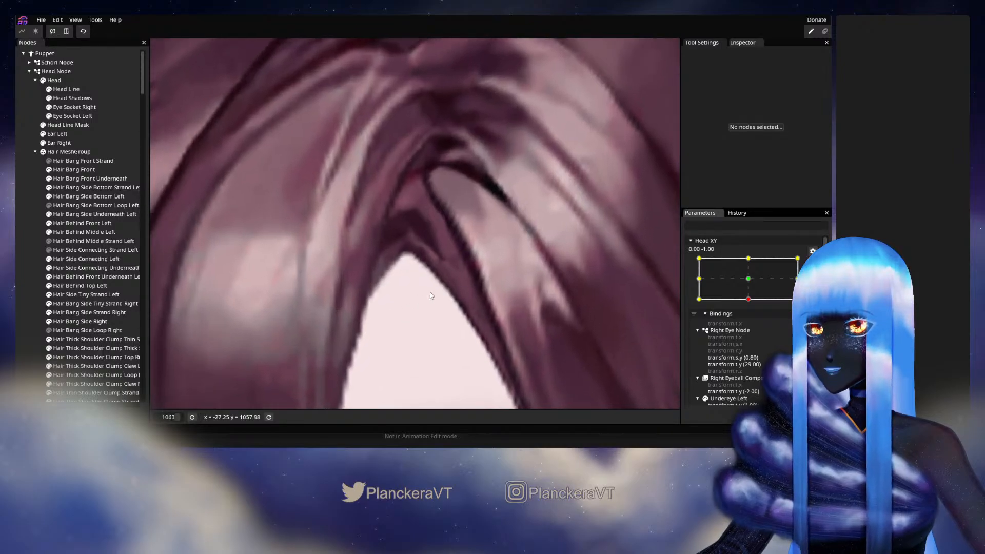
scroll(483, 271, "up", 1)
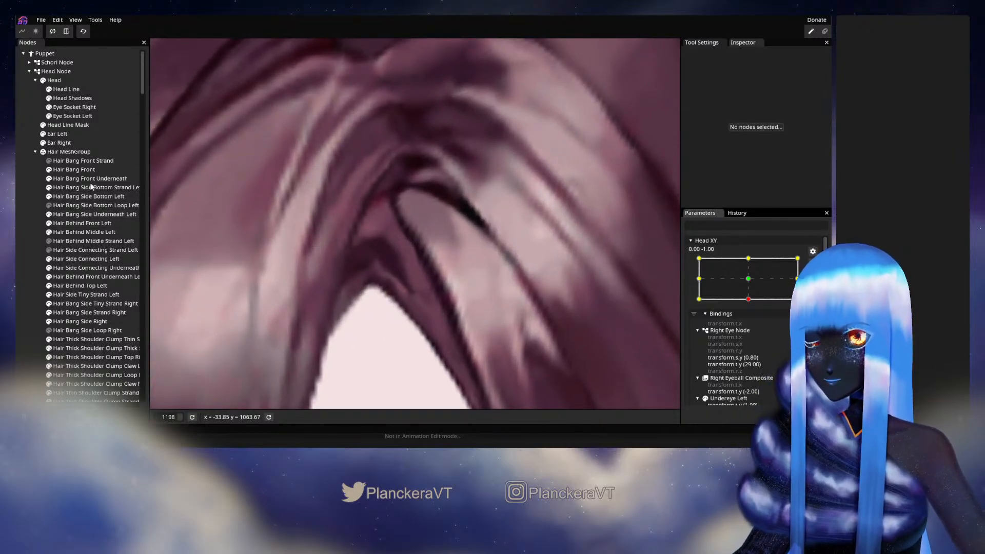
left_click(91, 213)
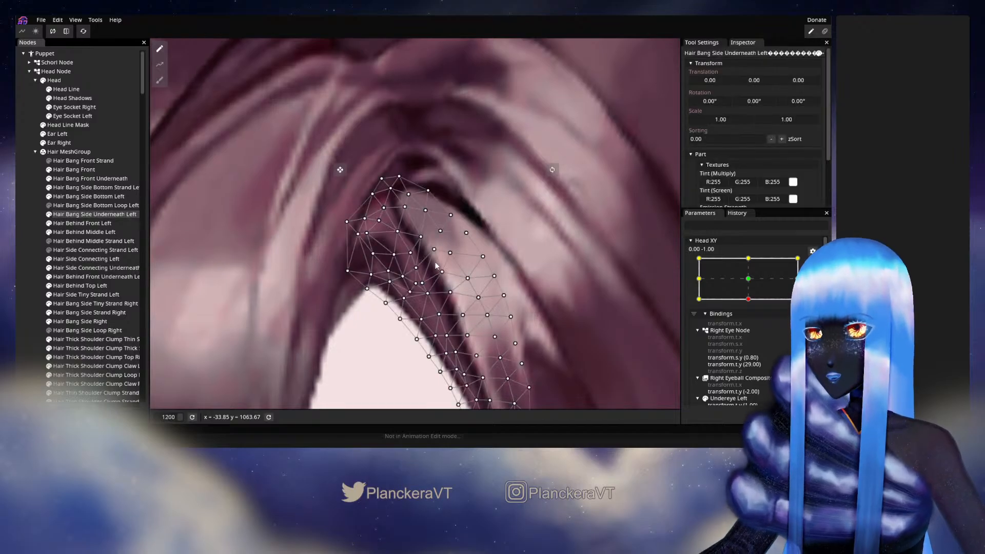
left_click_drag(410, 252, 406, 252)
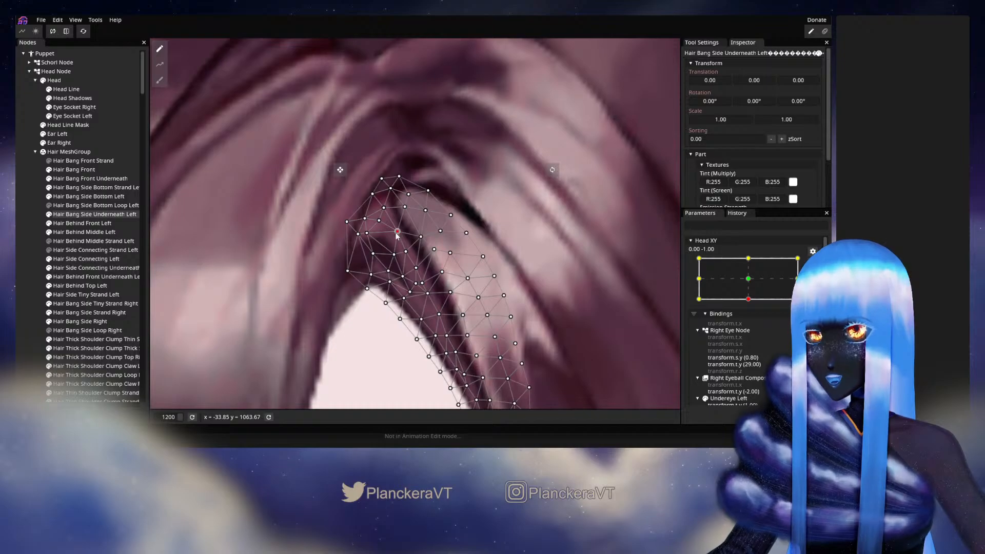
left_click_drag(429, 234, 410, 203)
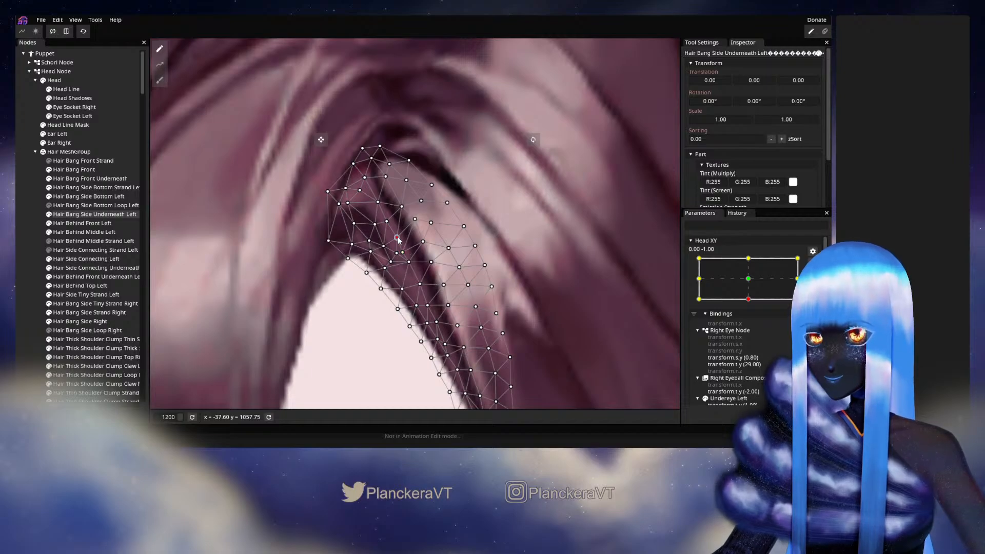
left_click_drag(416, 281, 380, 230)
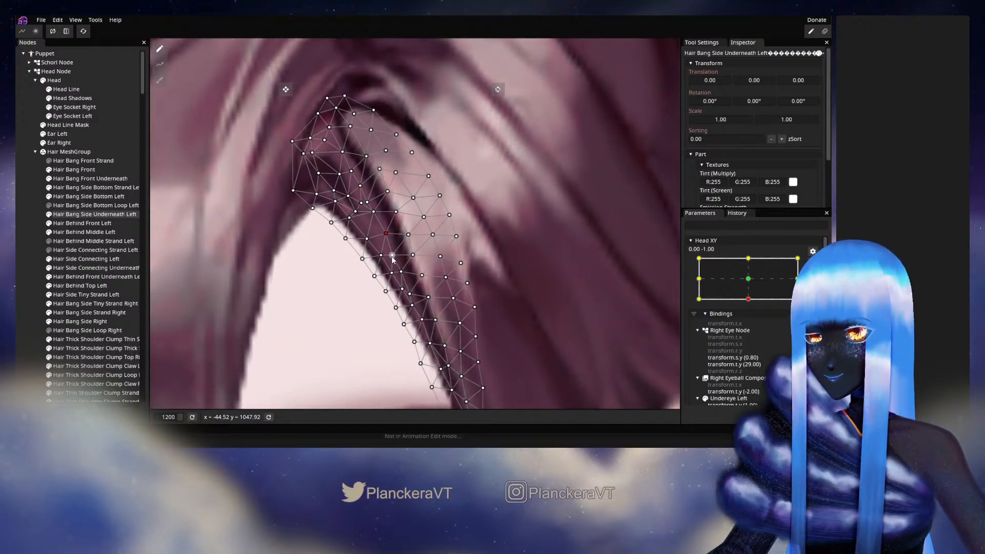
left_click_drag(405, 272, 393, 242)
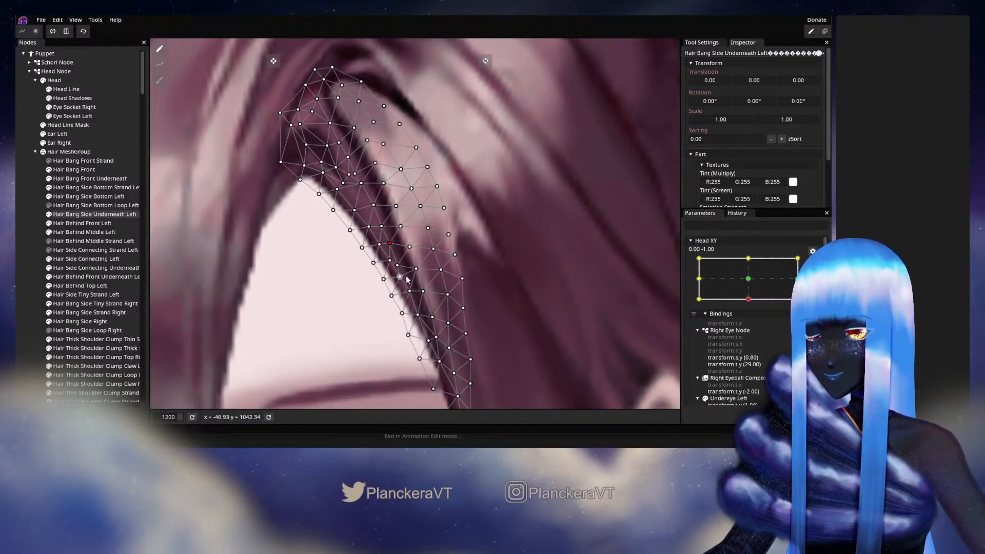
left_click(25, 224)
scroll(424, 297, "down", 5)
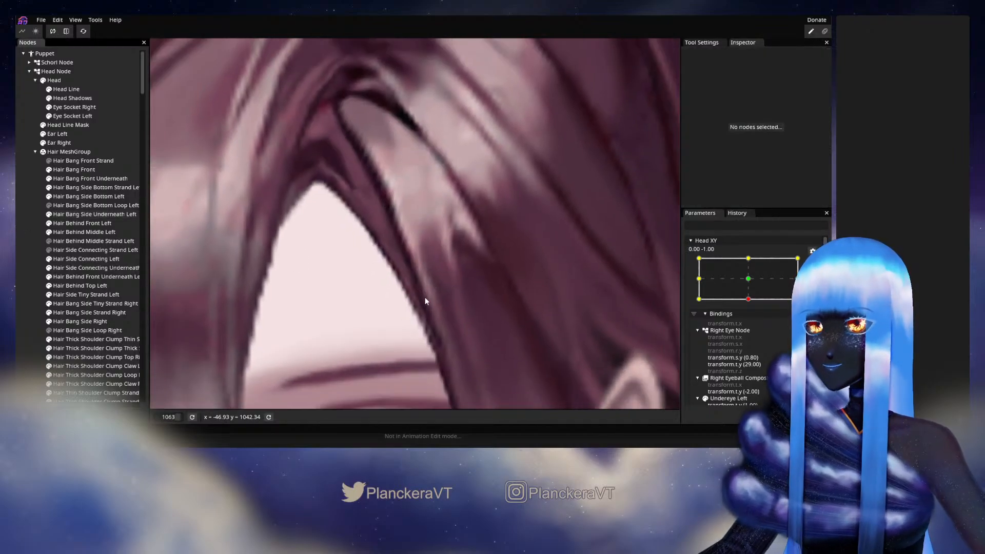
scroll(462, 282, "down", 6)
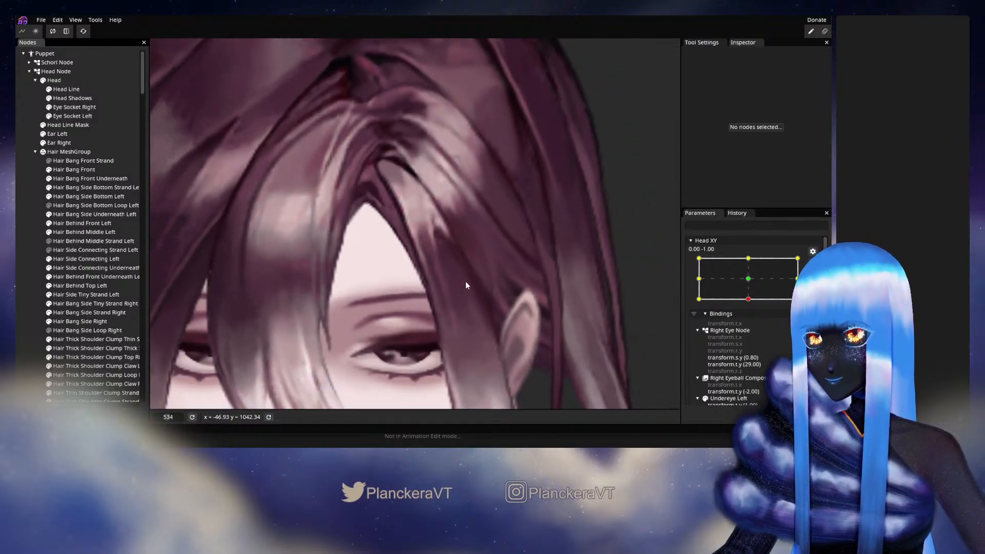
scroll(466, 284, "down", 2)
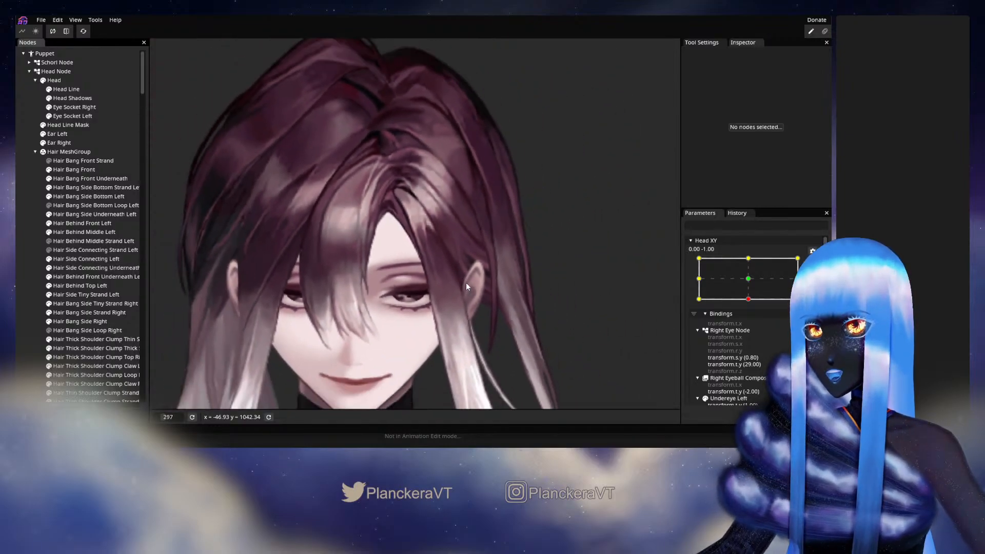
Adjust the Hair Bang Side Bottom Left vertices on the forehead-side edge just below the gap's peak, and check the bangs deselected.
scroll(430, 272, "up", 4)
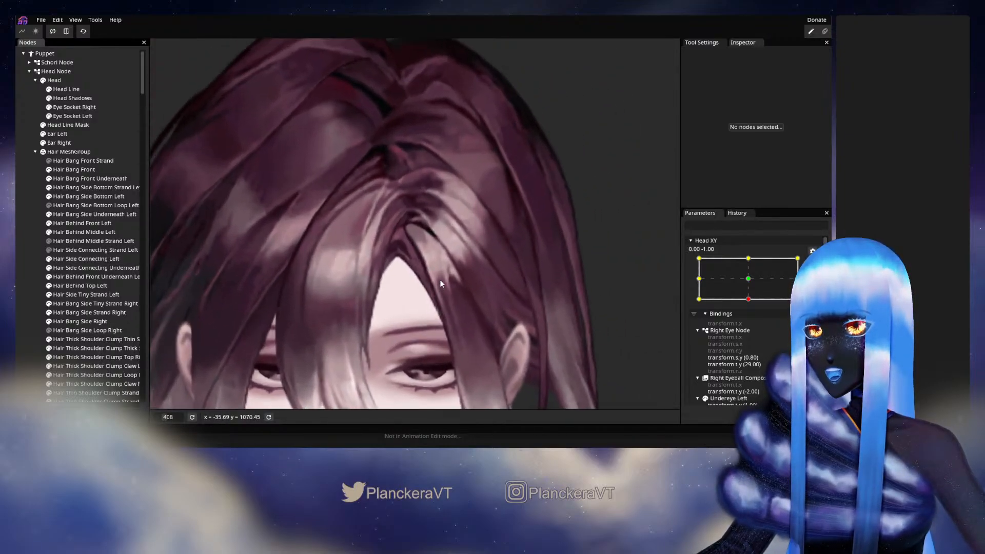
scroll(442, 279, "up", 5)
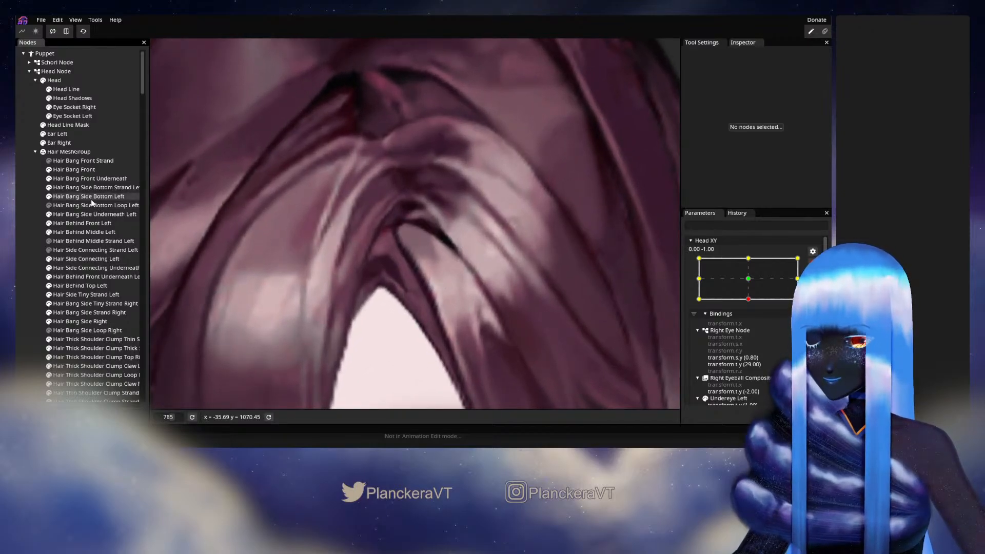
left_click(91, 199)
scroll(409, 300, "up", 1)
left_click(405, 299)
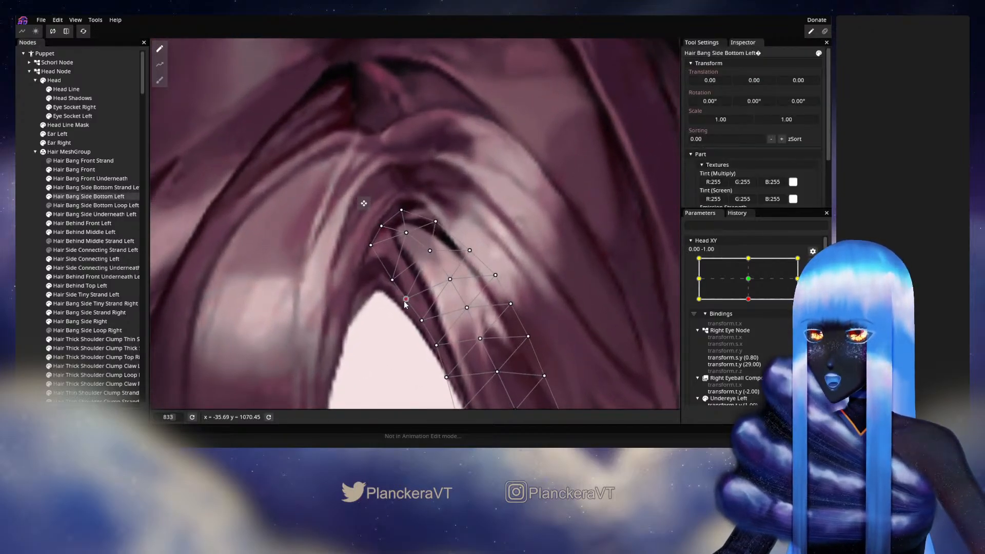
left_click_drag(403, 305, 401, 275)
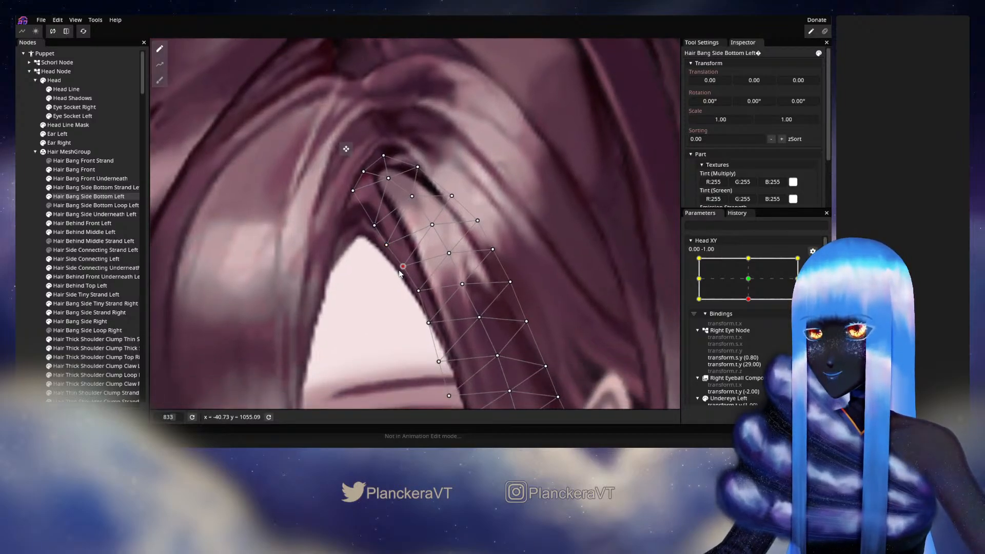
left_click(26, 246)
scroll(406, 313, "down", 2)
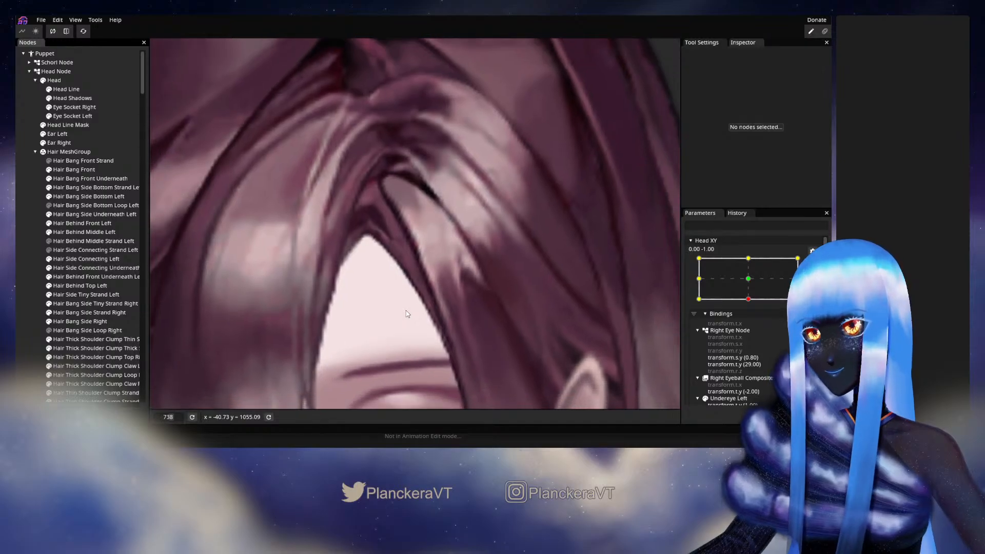
scroll(407, 314, "down", 3)
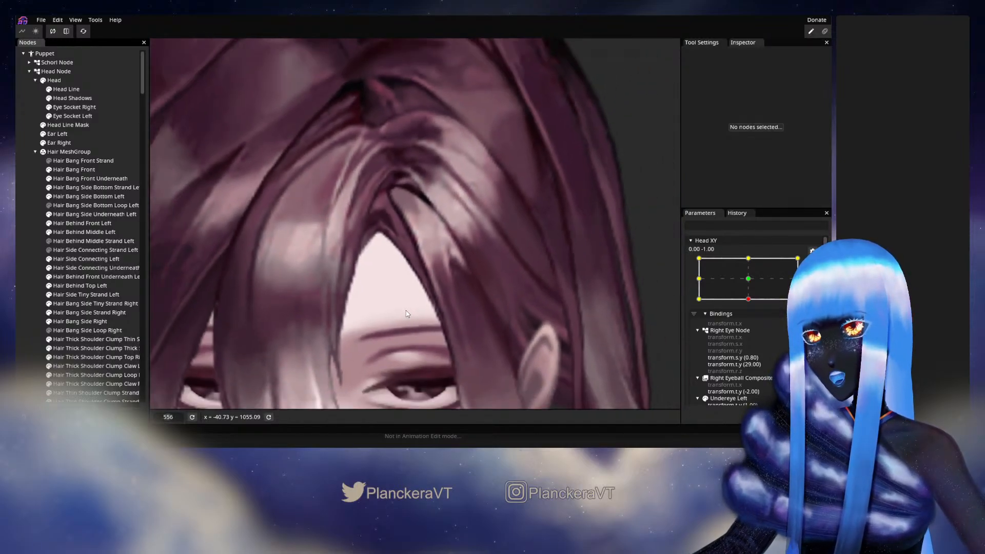
Nudge the Hair Bang Side Bottom Left vertices beside the forehead gap's peak, deselect the strand, and check the whole head.
scroll(348, 252, "up", 3)
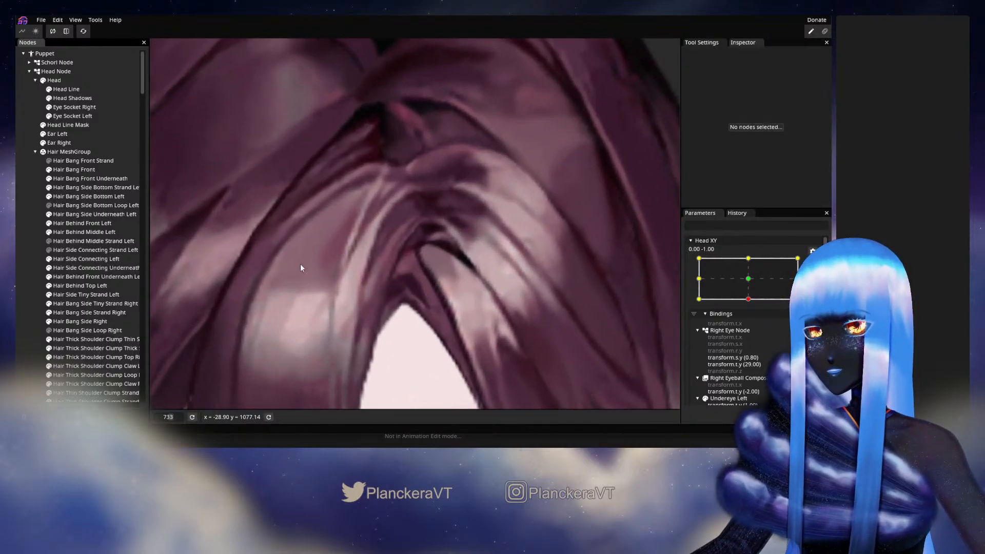
left_click(76, 197)
scroll(390, 303, "up", 1)
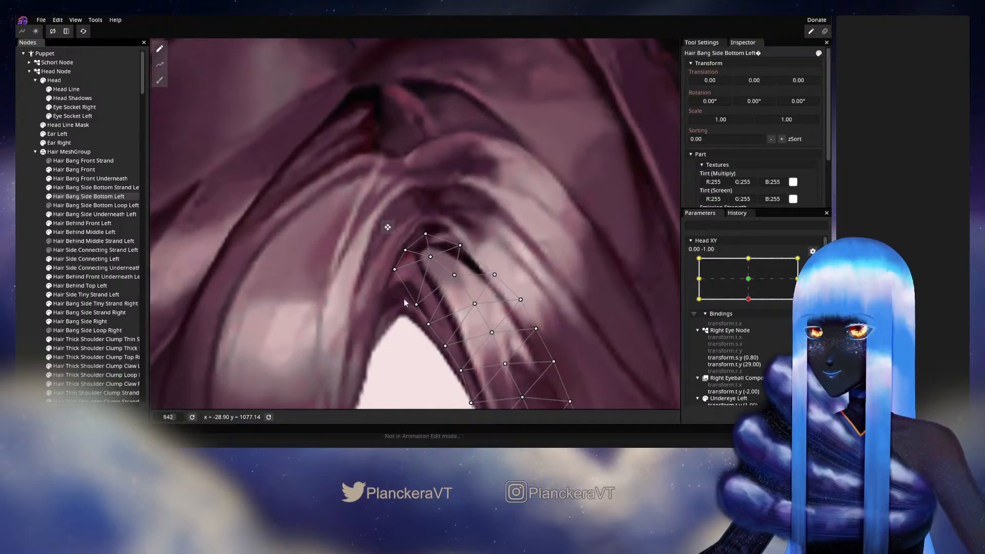
left_click_drag(395, 270, 399, 269)
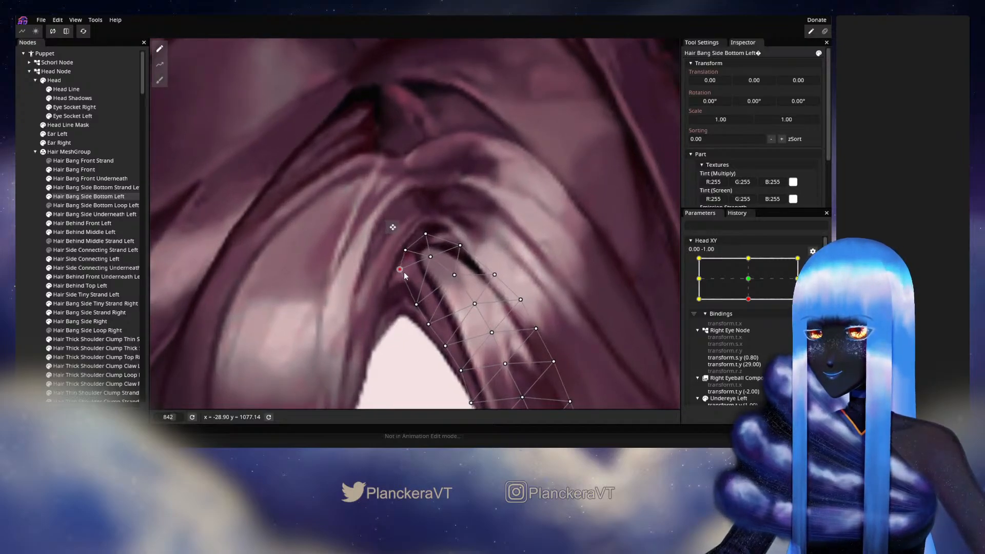
left_click(417, 303)
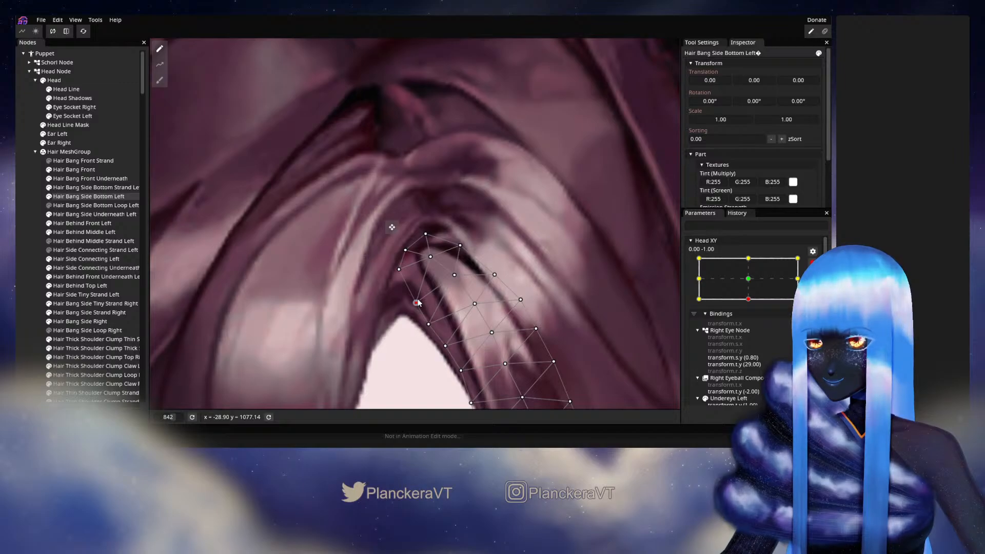
left_click(17, 220)
scroll(507, 338, "down", 5)
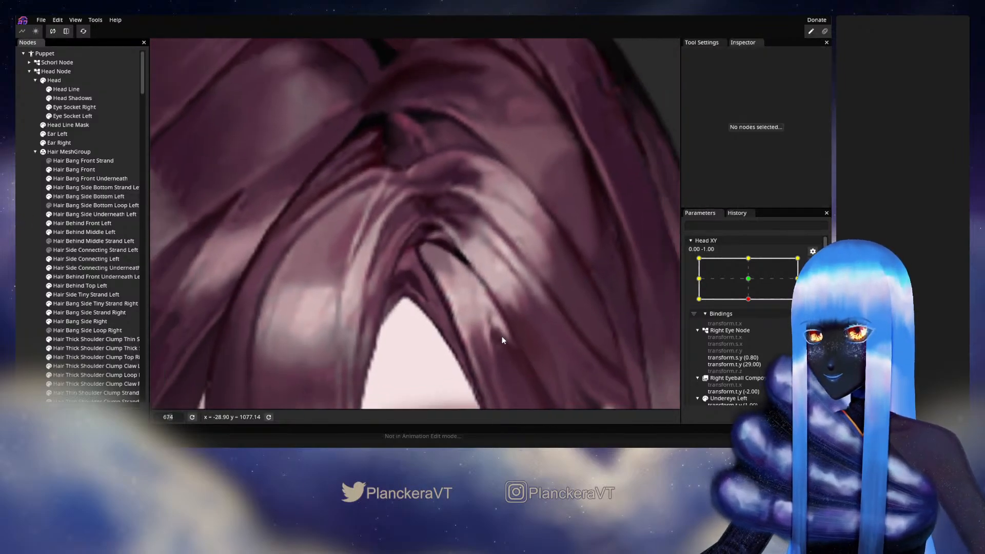
scroll(502, 336, "down", 6)
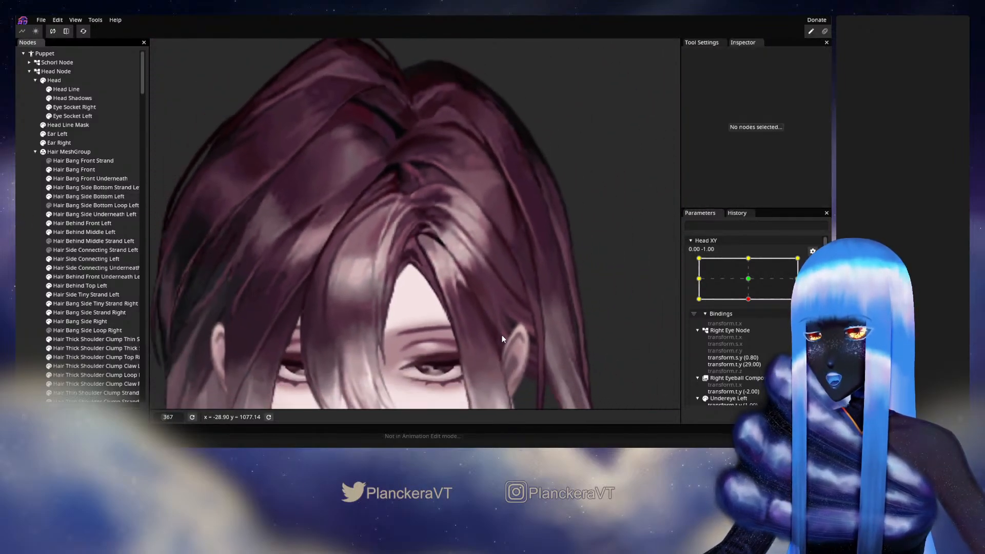
scroll(502, 334, "down", 3)
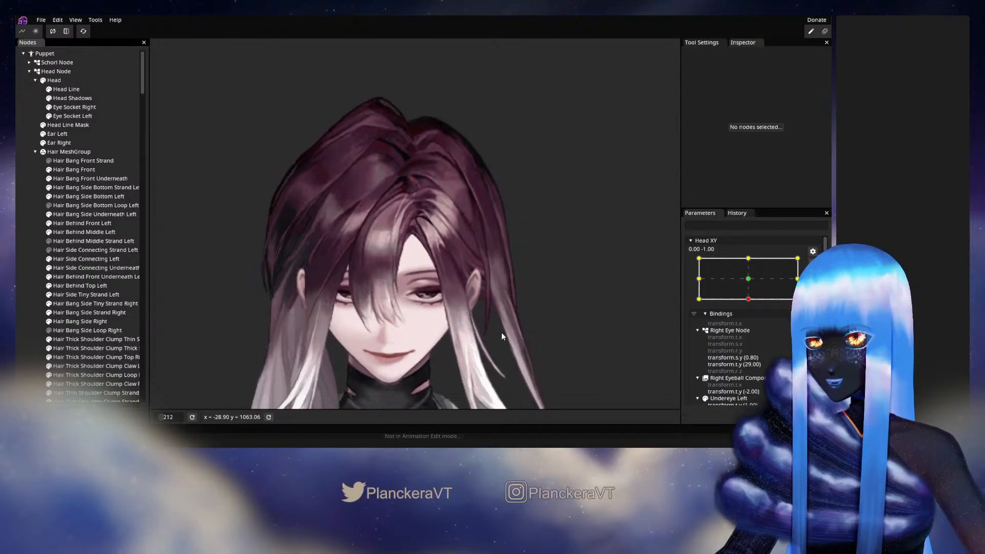
Disarm Head XY, test the head-down and sideways poses, and arm it again at 1.00, 0.00.
left_click(813, 264)
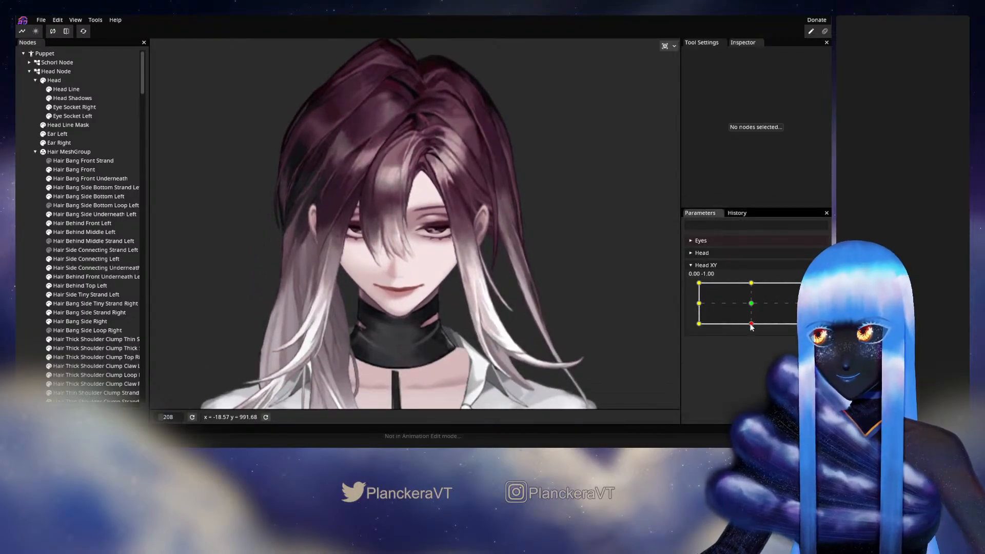
mouse_move(751, 324)
left_mouse_down()
mouse_move(753, 307)
mouse_move(753, 324)
left_mouse_up()
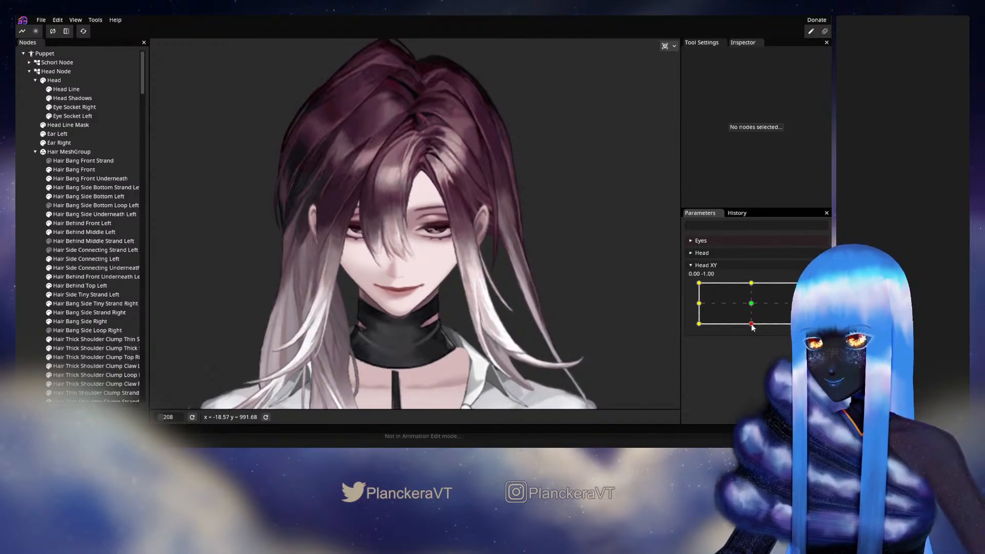
left_click_drag(752, 324, 805, 304)
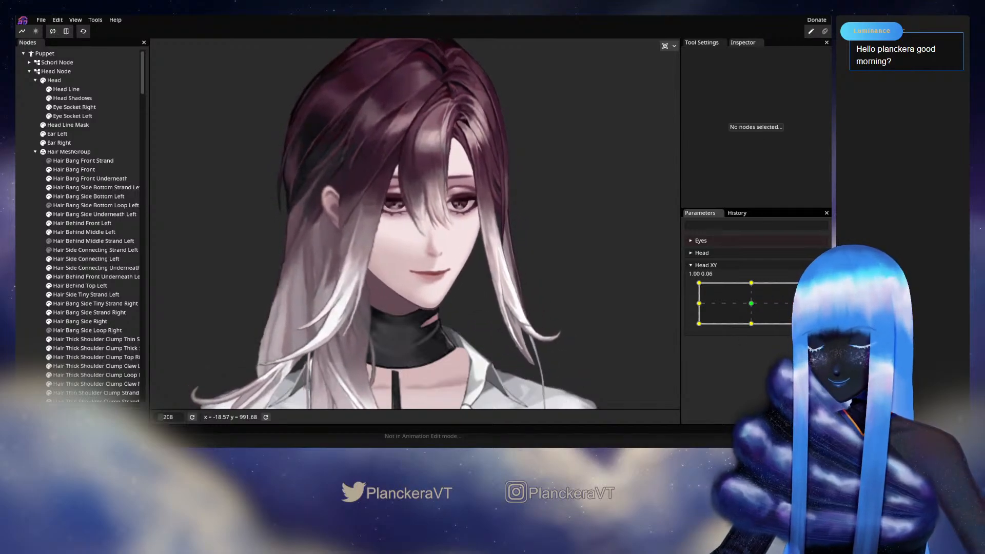
left_click(819, 287)
Adjust the upper inner vertices of Hair Bang Side Underneath Left along the forehead gap and save the puppet.
scroll(486, 233, "up", 5)
scroll(417, 307, "up", 7)
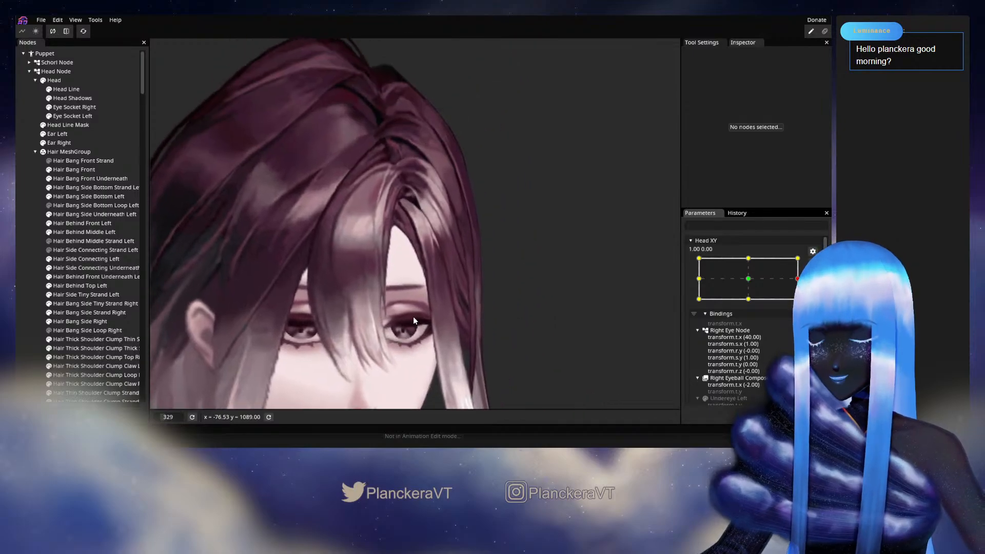
scroll(417, 309, "down", 4)
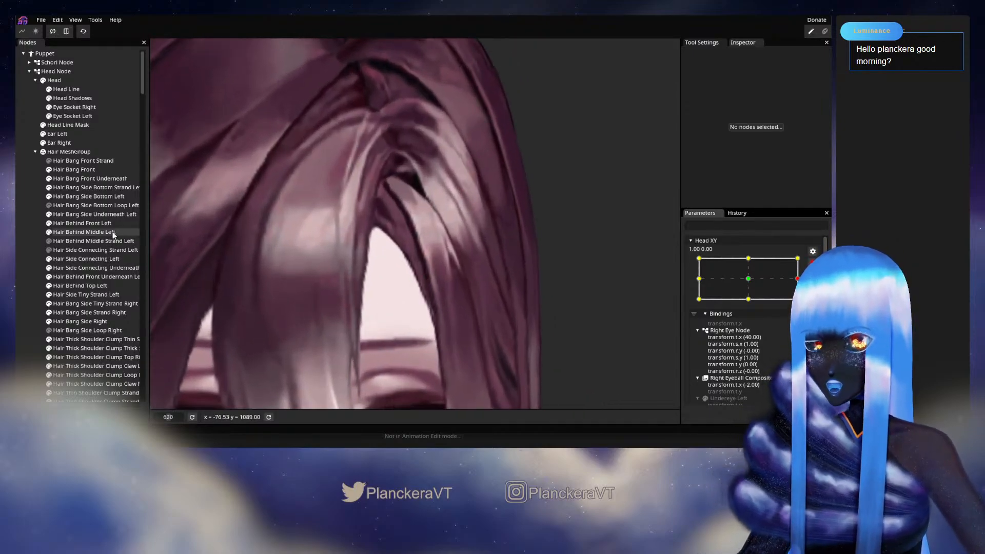
left_click(95, 214)
scroll(378, 292, "up", 3)
scroll(378, 293, "up", 5)
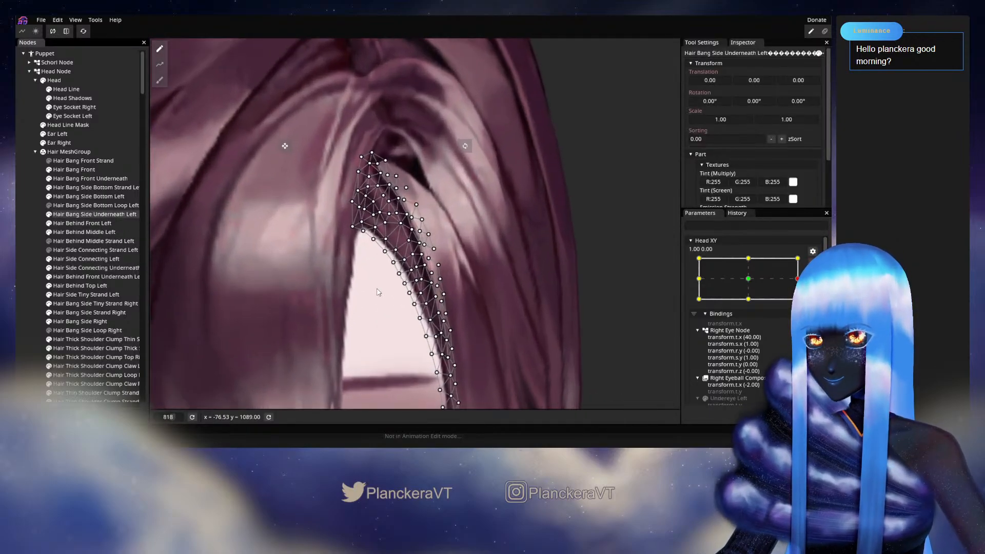
left_click(363, 230)
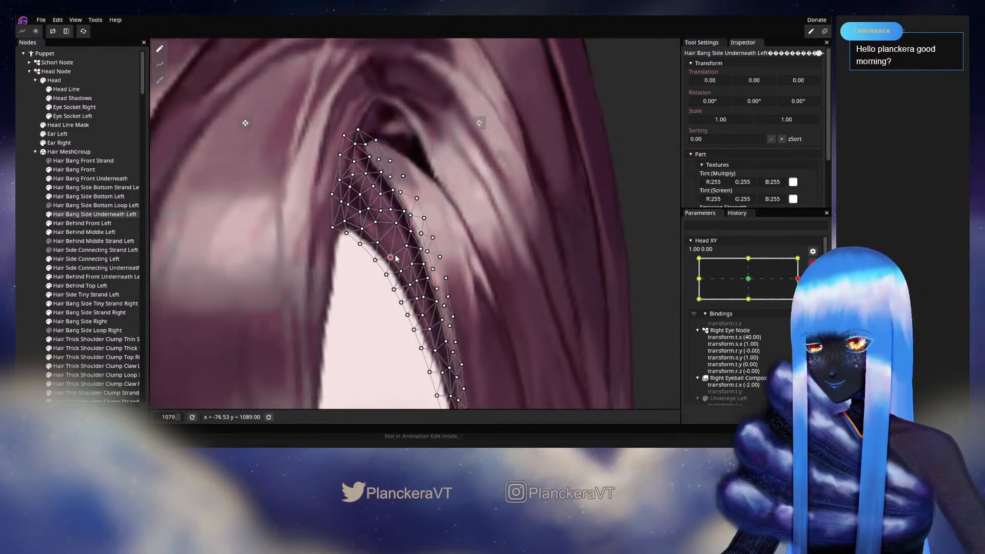
left_click_drag(403, 272, 406, 222)
left_click(406, 222)
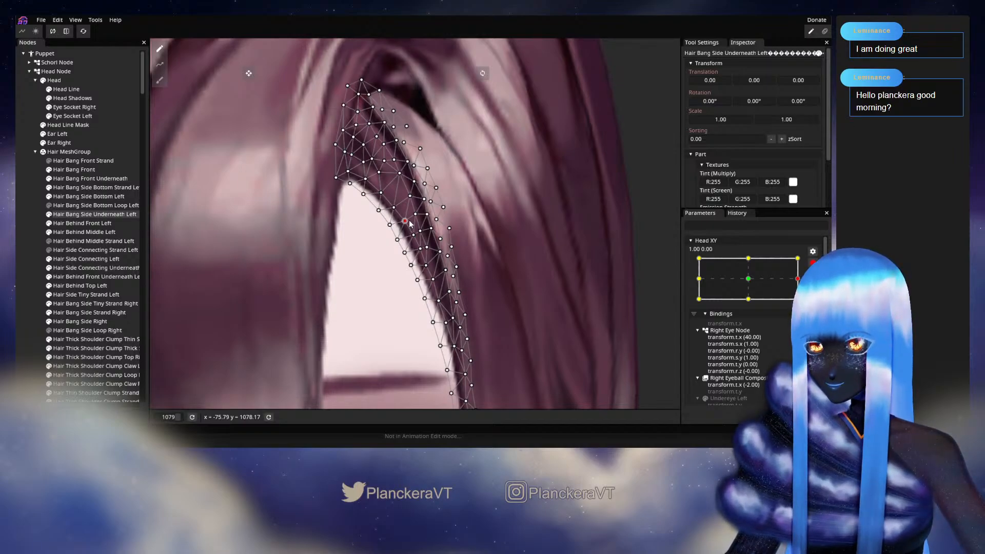
left_click(413, 236)
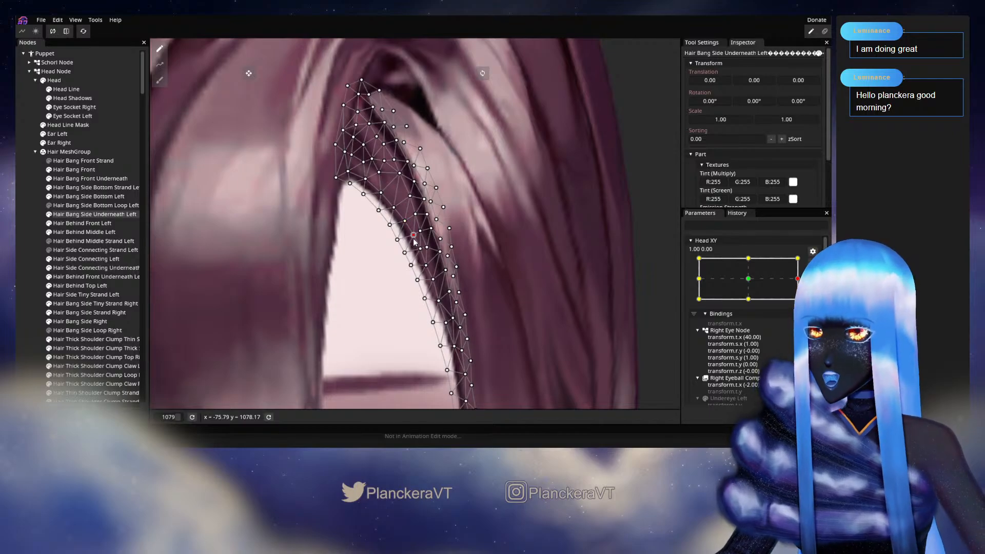
left_click(421, 249)
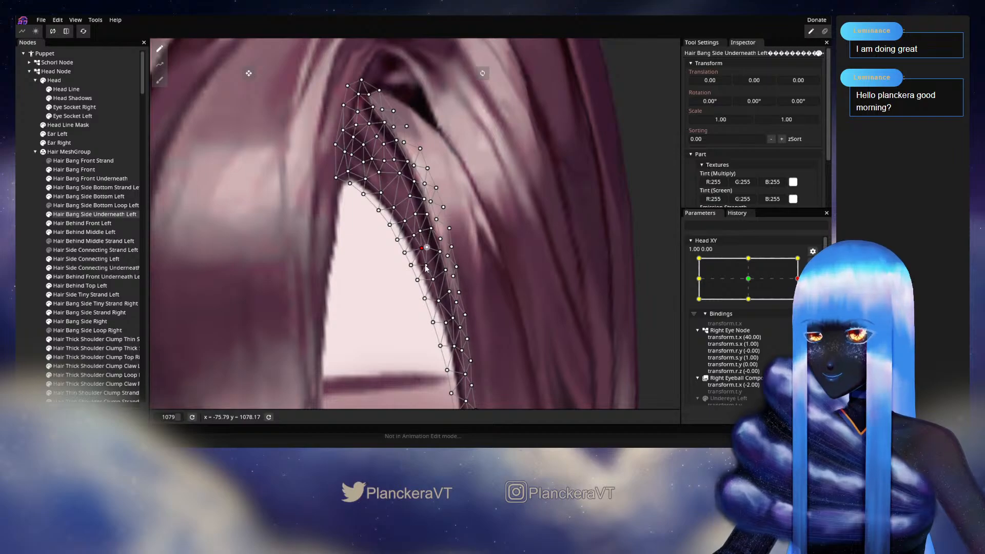
key("ctrl+s")
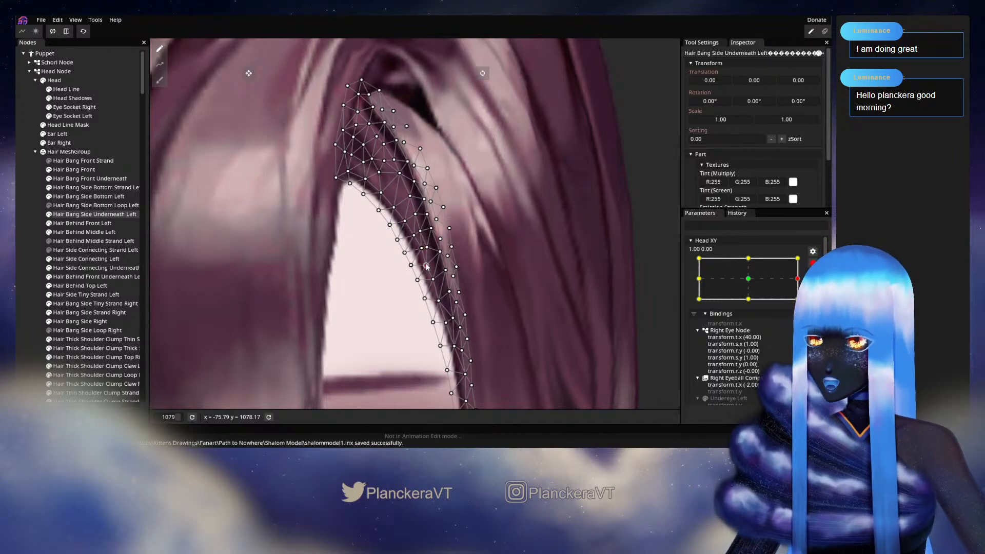
Adjust the Hair Bang Side Underneath Left vertices further down toward the eyebrow, and check the strand deselected.
left_click(425, 266)
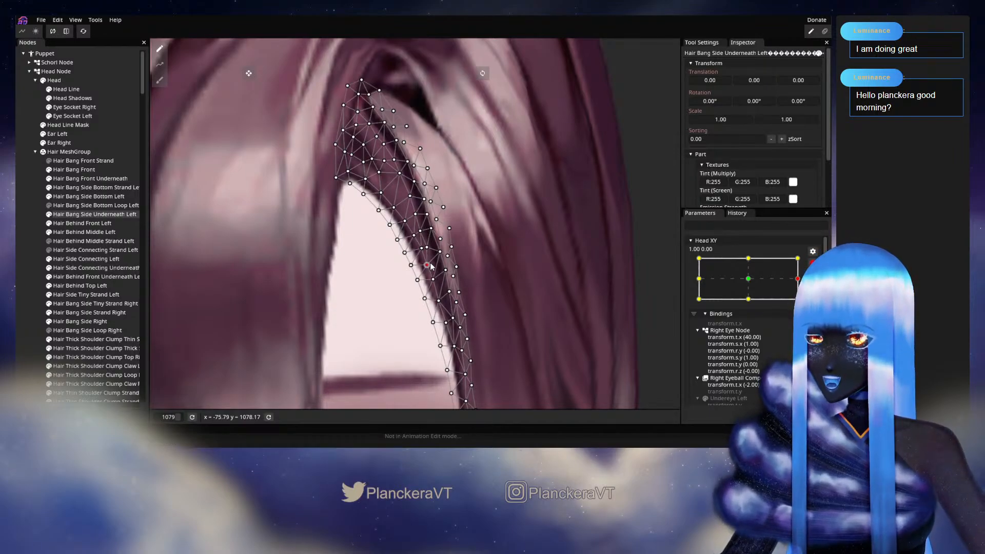
mouse_move(452, 283)
left_mouse_down()
mouse_move(452, 267)
mouse_move(461, 288)
left_mouse_up()
scroll(460, 290, "up", 3)
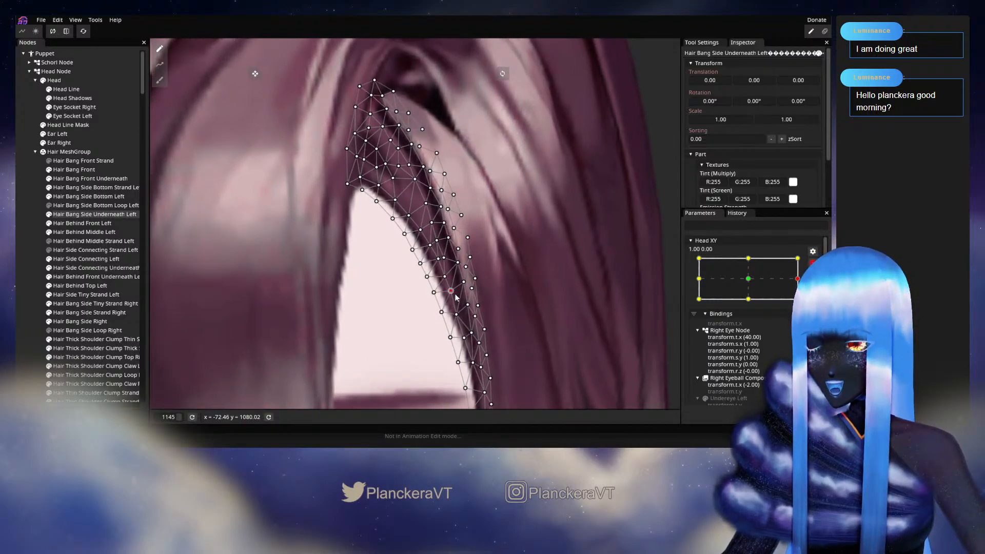
left_click_drag(456, 296, 443, 268)
left_click_drag(450, 310, 424, 270)
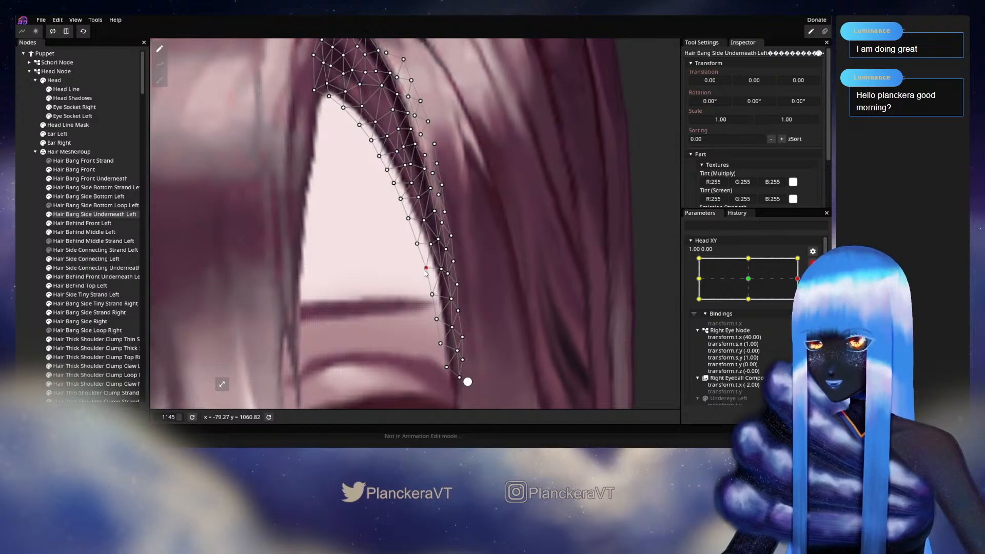
mouse_move(450, 305)
left_mouse_down()
mouse_move(423, 290)
mouse_move(451, 307)
left_mouse_up()
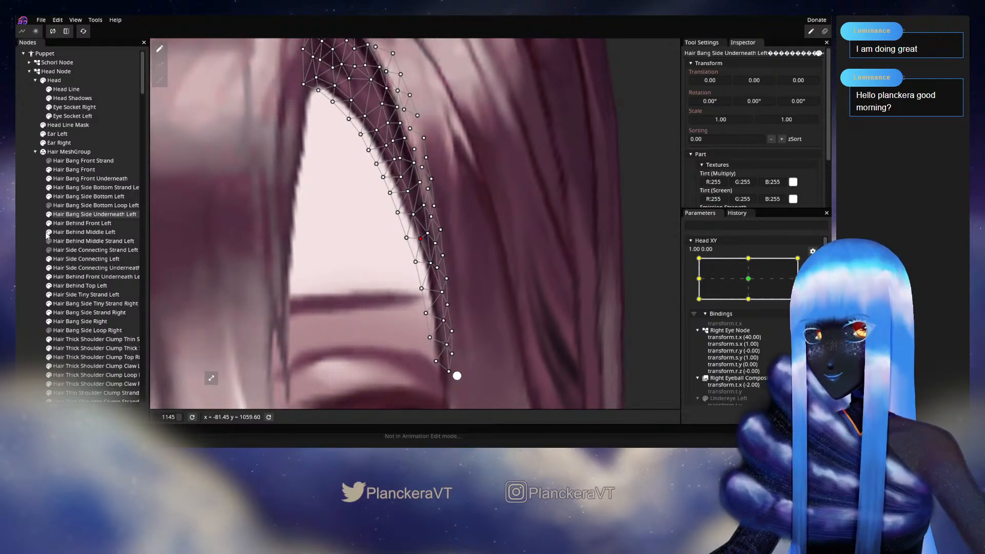
left_click(30, 230)
scroll(390, 262, "down", 1)
scroll(390, 262, "up", 3)
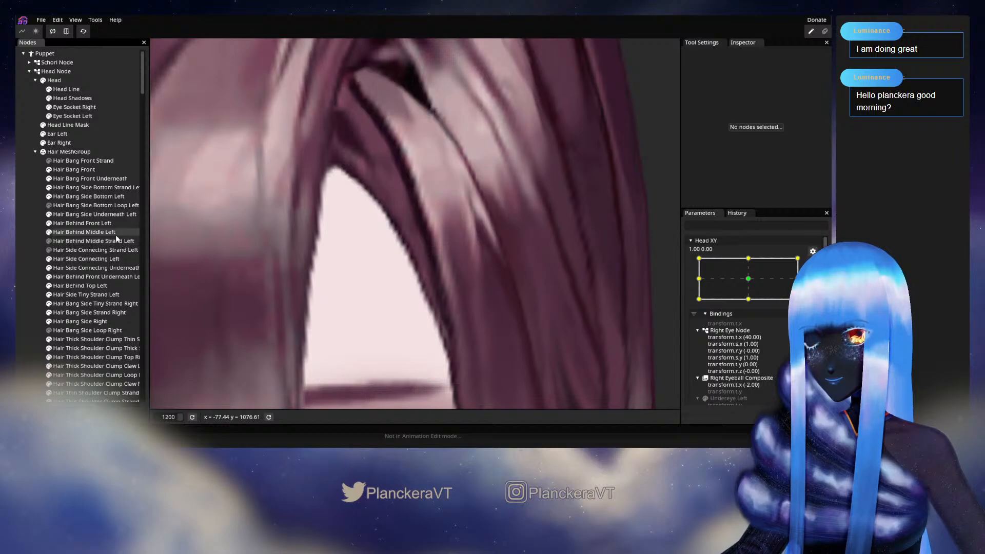
Refine the middle forehead-edge and inner vertices of Hair Bang Side Underneath Left to smooth the strand's curve.
left_click(94, 214)
left_click(403, 235)
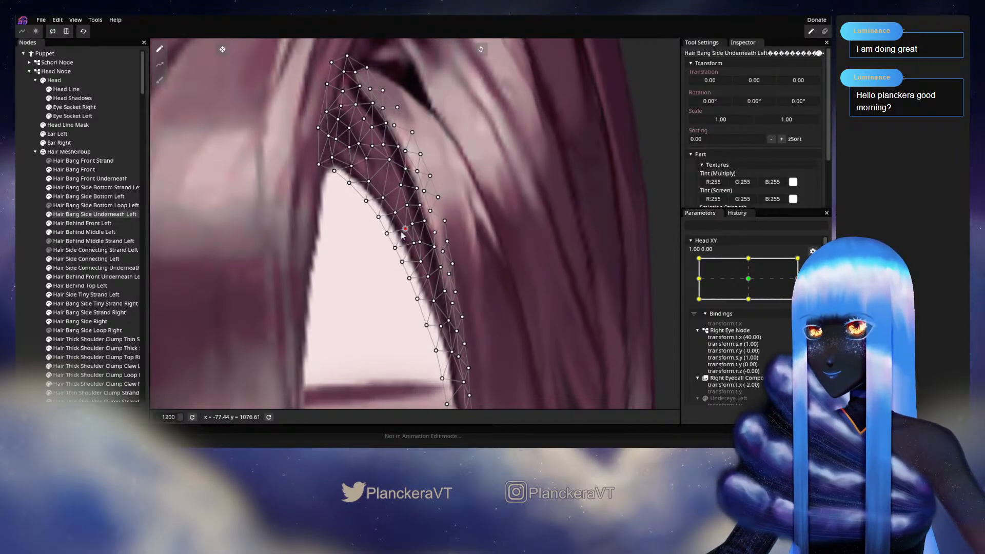
left_click(378, 218)
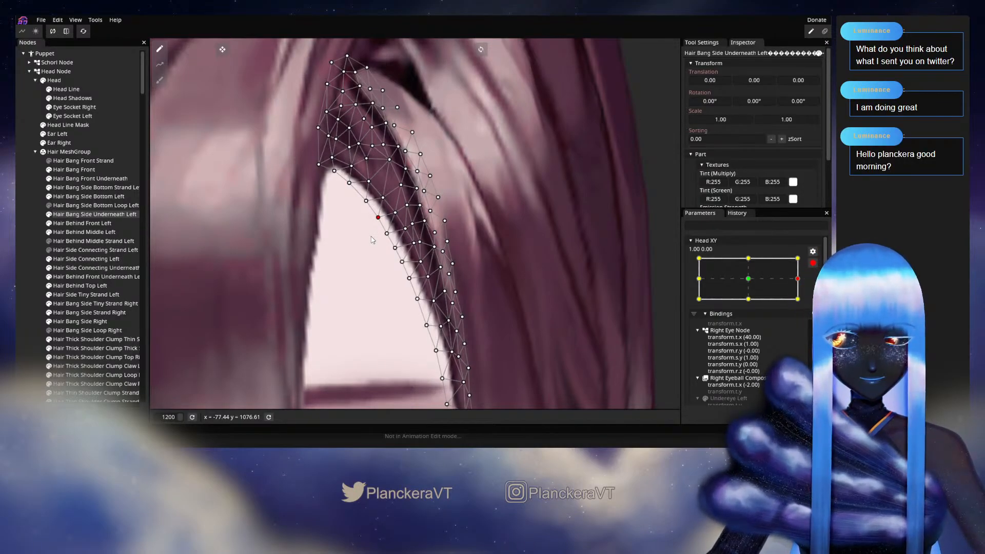
left_click(415, 250)
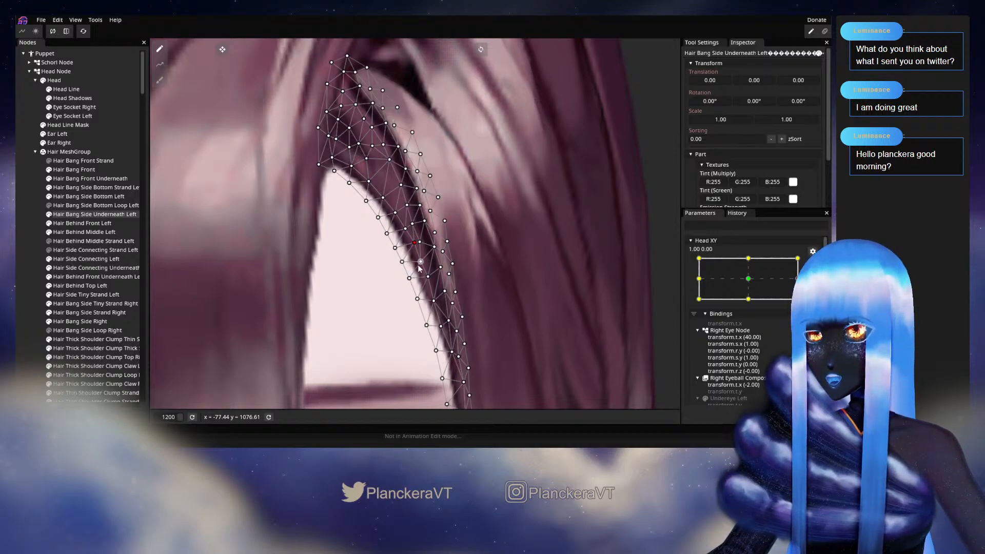
left_click(422, 262)
left_click(428, 277)
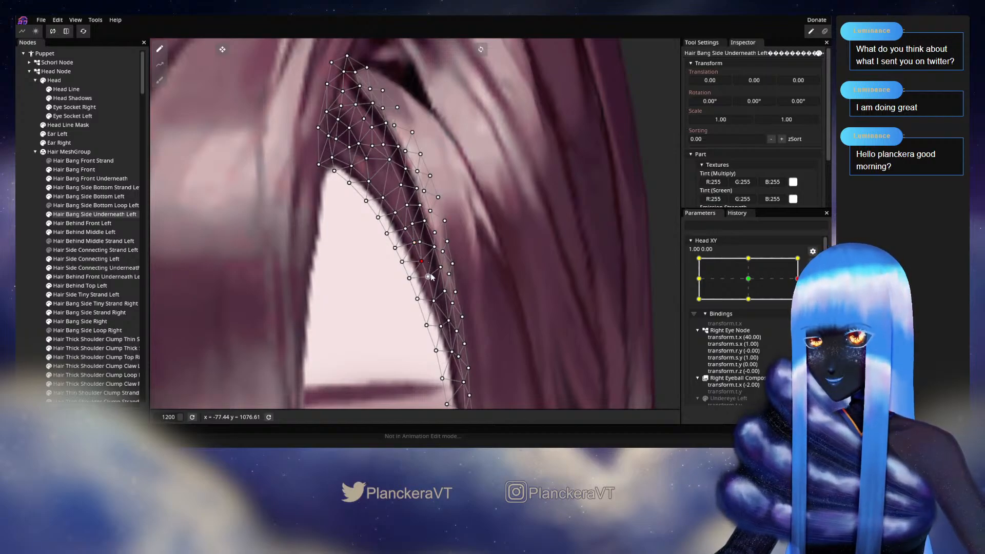
left_click_drag(430, 279, 416, 248)
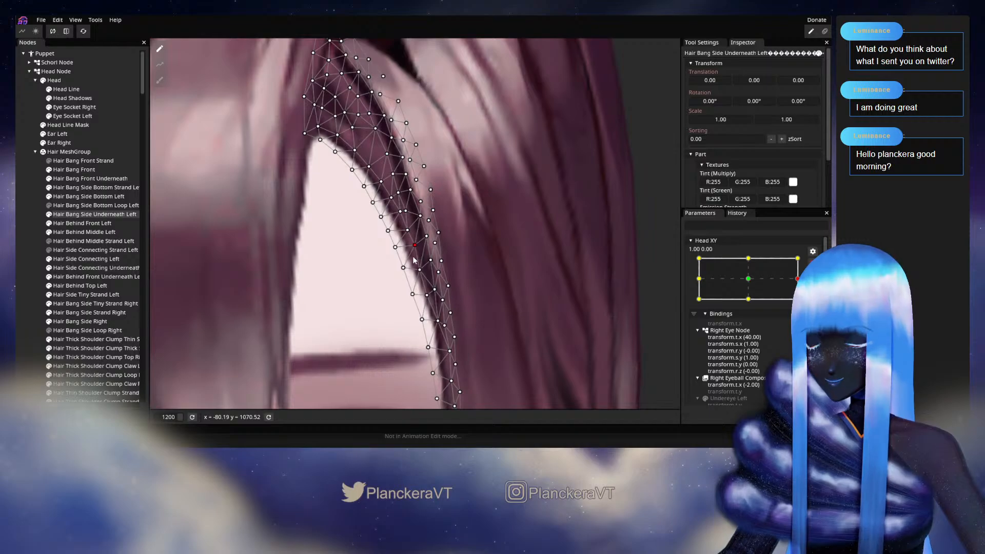
left_click(420, 270)
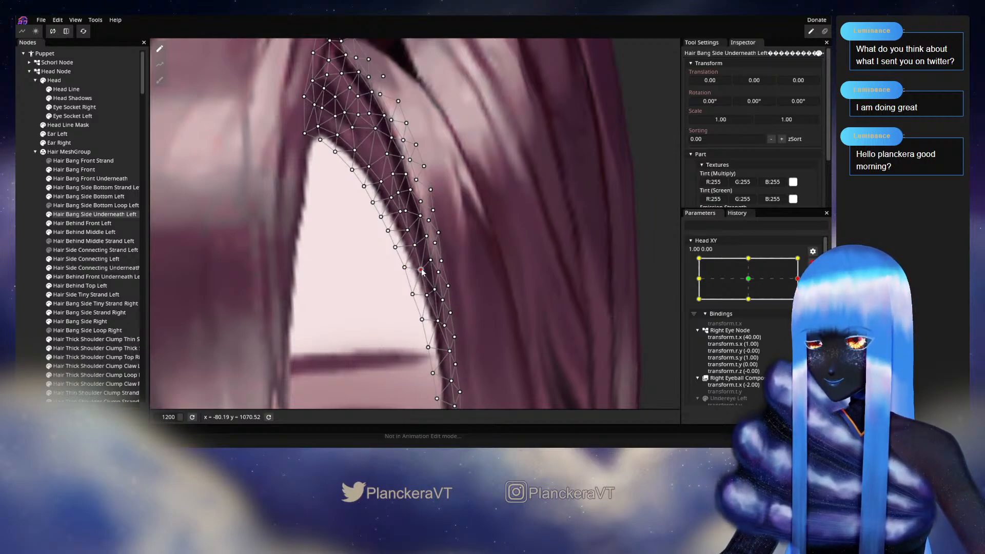
Rework the Hair Bang Side Underneath Left edge vertices from the gap's peak downward, deselect the strand, and inspect the bangs.
left_click_drag(381, 241, 408, 294)
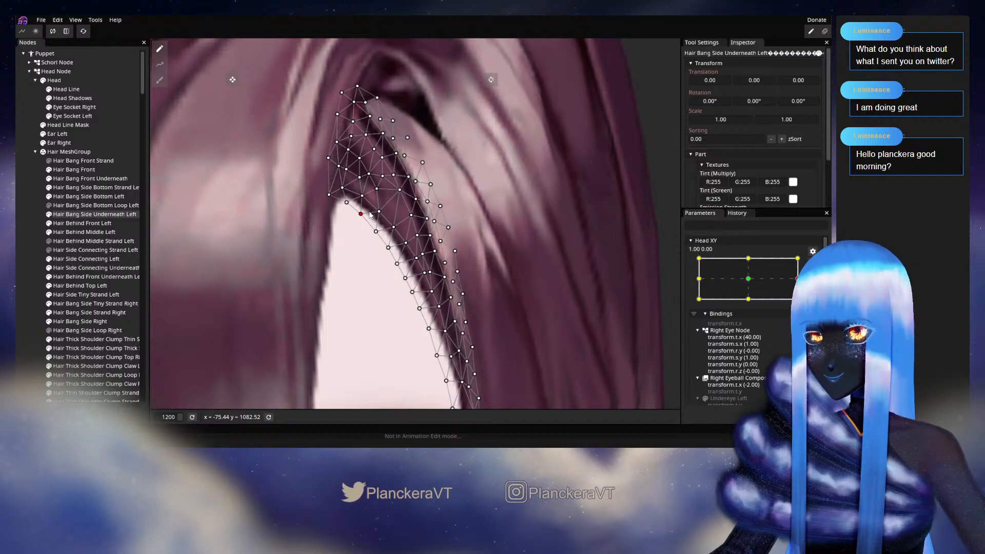
scroll(387, 240, "down", 3)
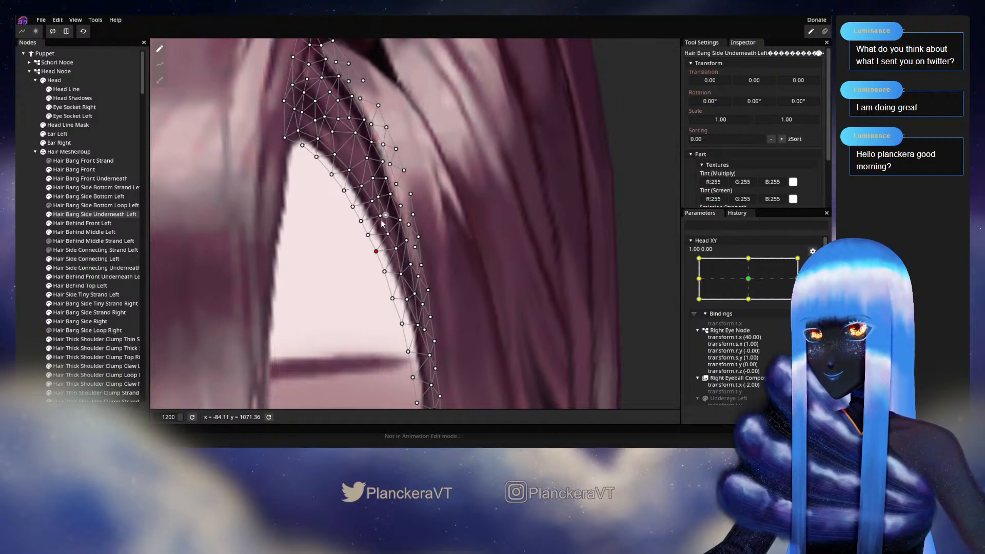
left_click_drag(386, 273, 366, 246)
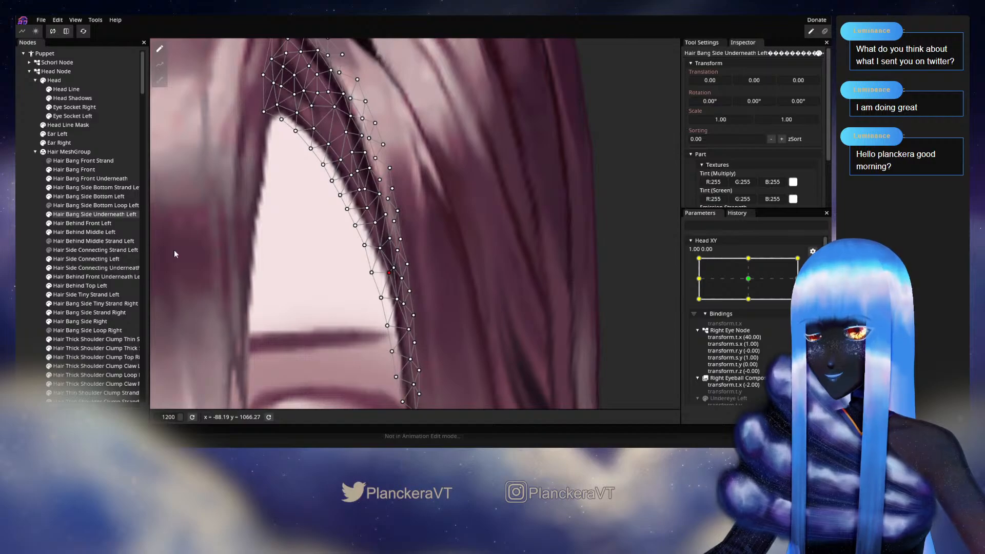
left_click(23, 248)
scroll(484, 295, "down", 5)
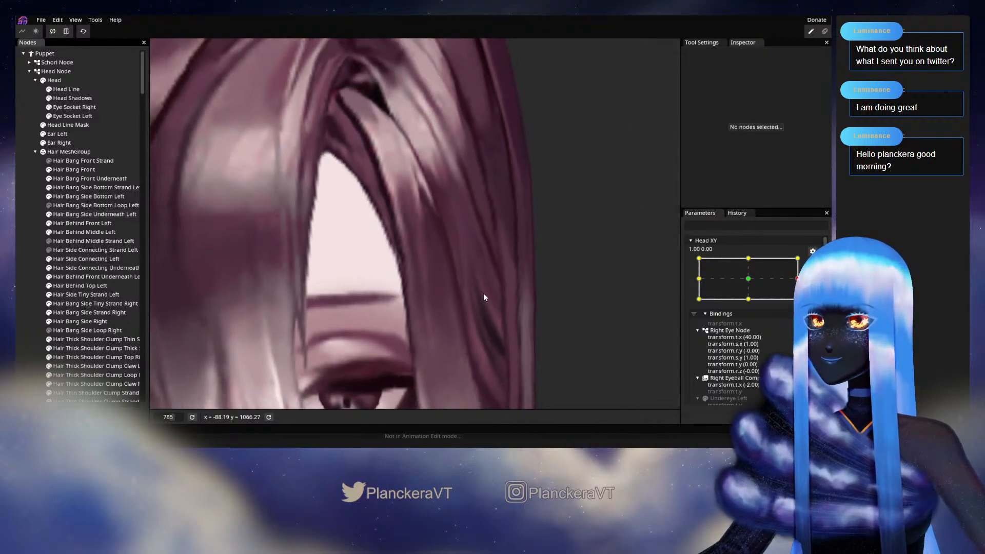
scroll(484, 298, "up", 4)
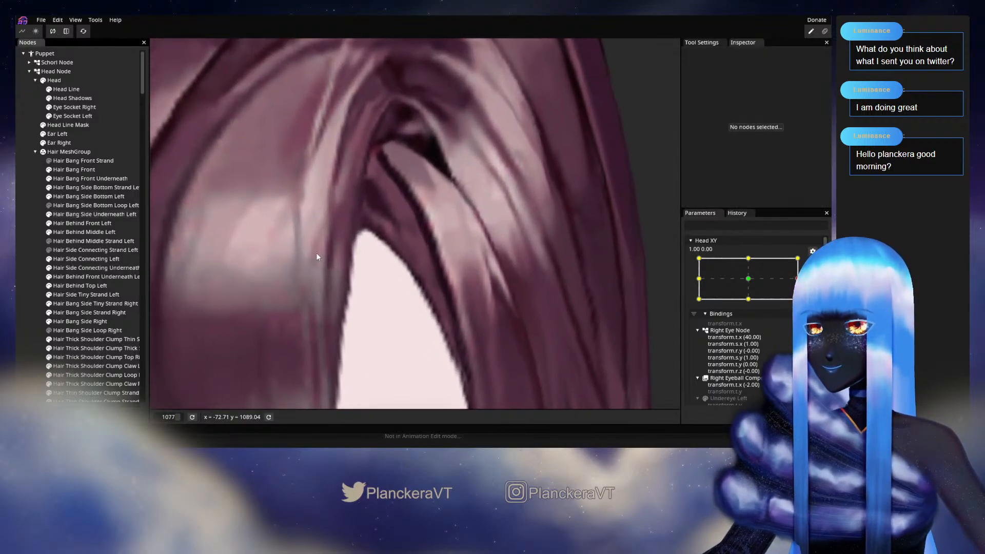
Adjust the Hair Bang Side Underneath Left and Hair Bang Front Underneath vertices at the forehead gap's peak, deselect, and inspect the bangs.
left_click(96, 216)
scroll(405, 309, "up", 1)
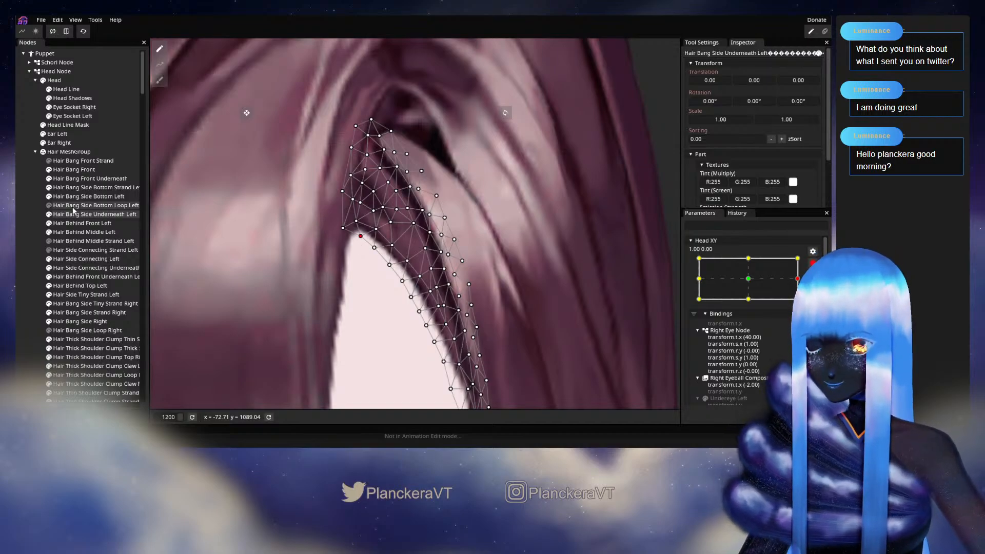
left_click(90, 179)
left_click(345, 219)
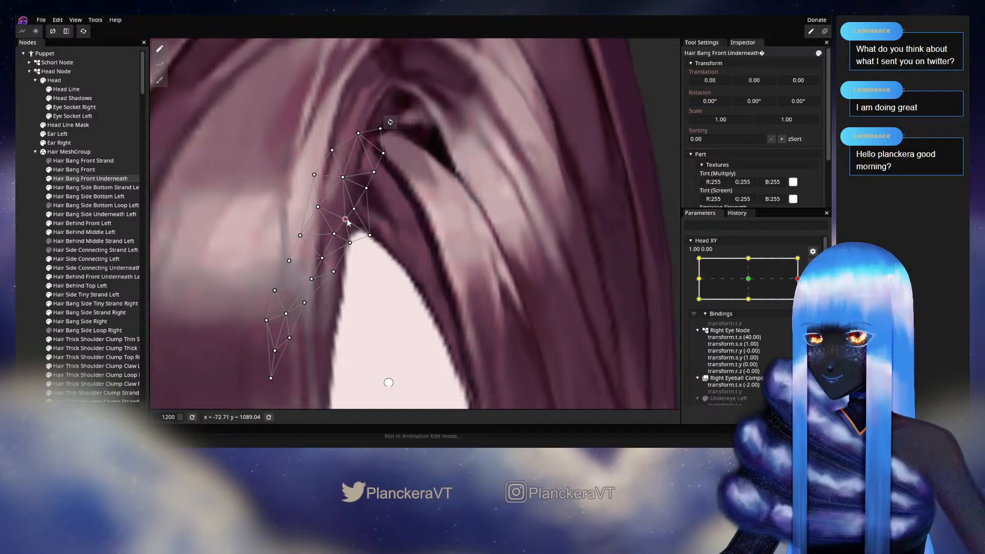
left_click_drag(373, 237, 356, 251)
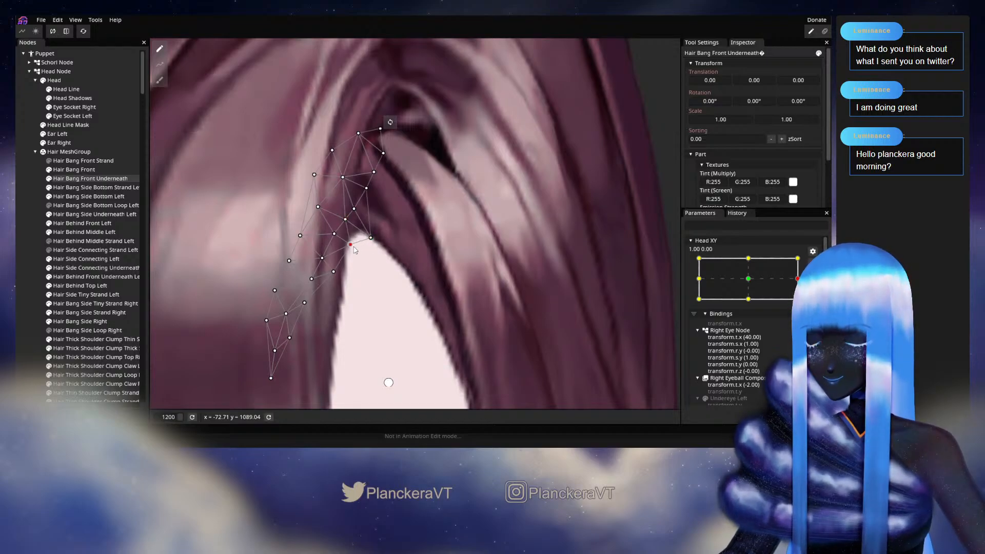
left_click(27, 250)
scroll(400, 337, "down", 2)
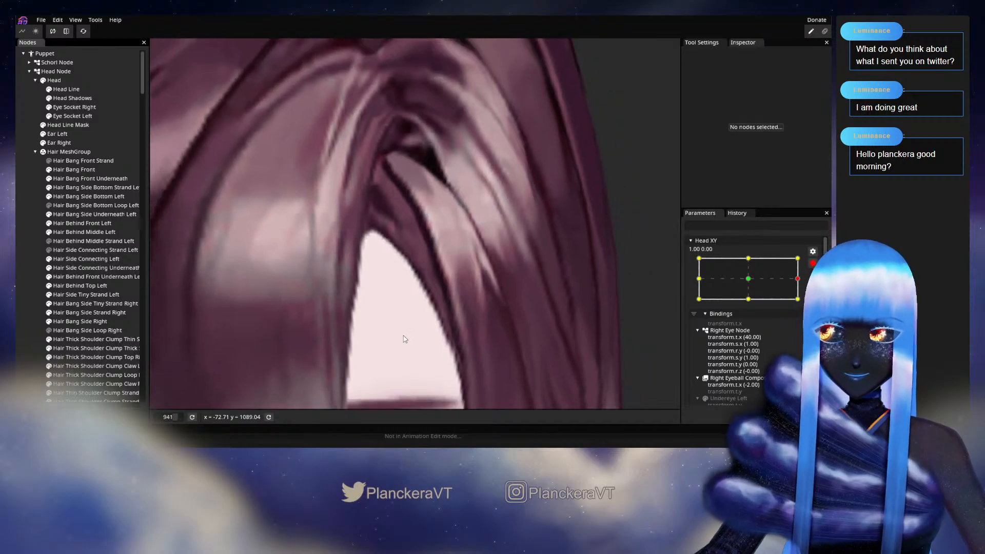
scroll(406, 339, "down", 3)
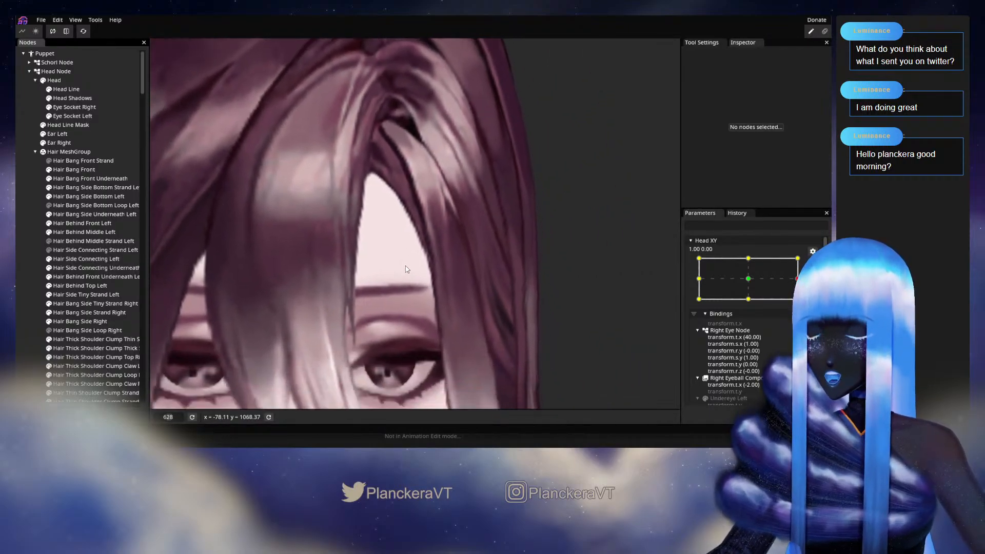
scroll(406, 271, "down", 2)
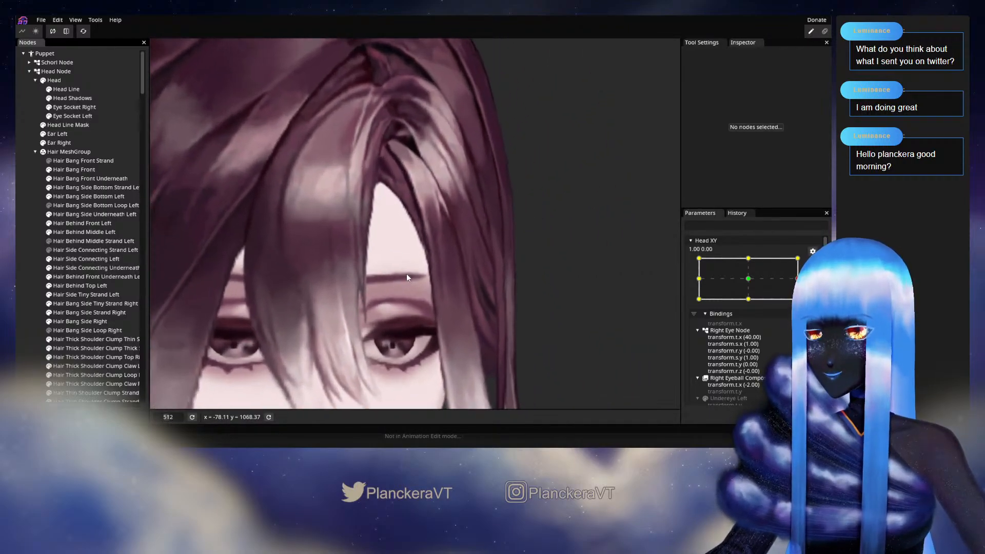
Fine-tune the inner vertices of Hair Bang Side Underneath Left beside the upper forehead gap, and deselect the strand.
scroll(407, 277, "up", 4)
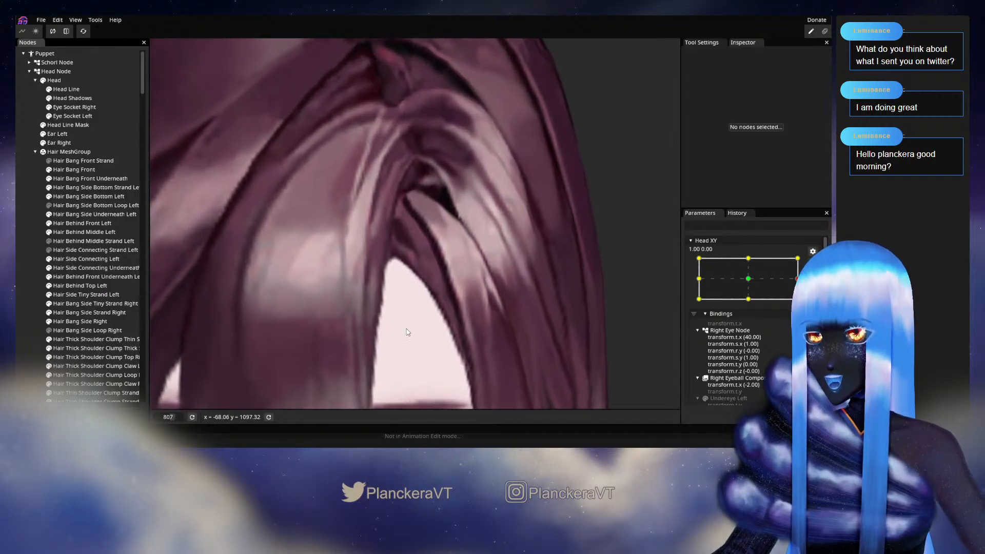
scroll(408, 332, "up", 2)
scroll(404, 323, "up", 2)
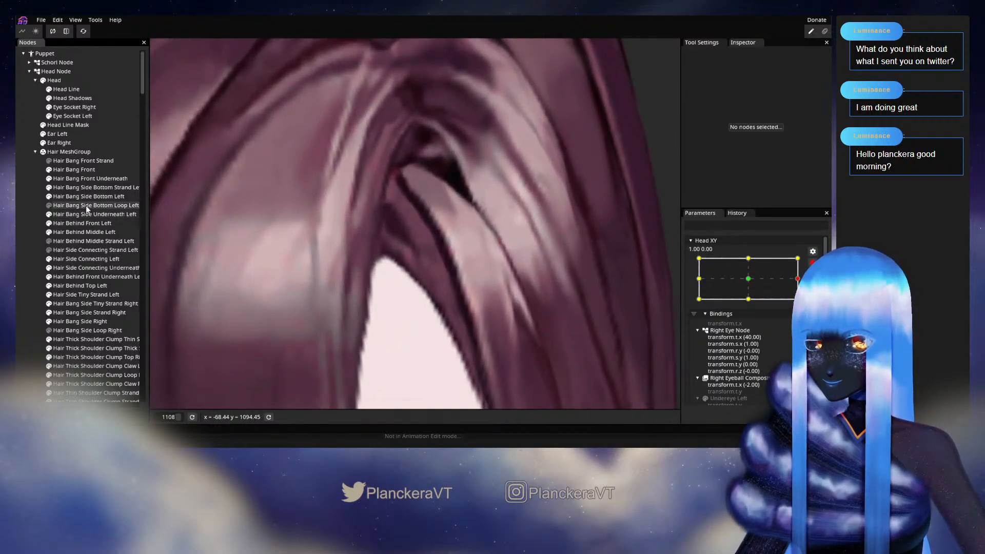
left_click(86, 212)
scroll(435, 305, "up", 1)
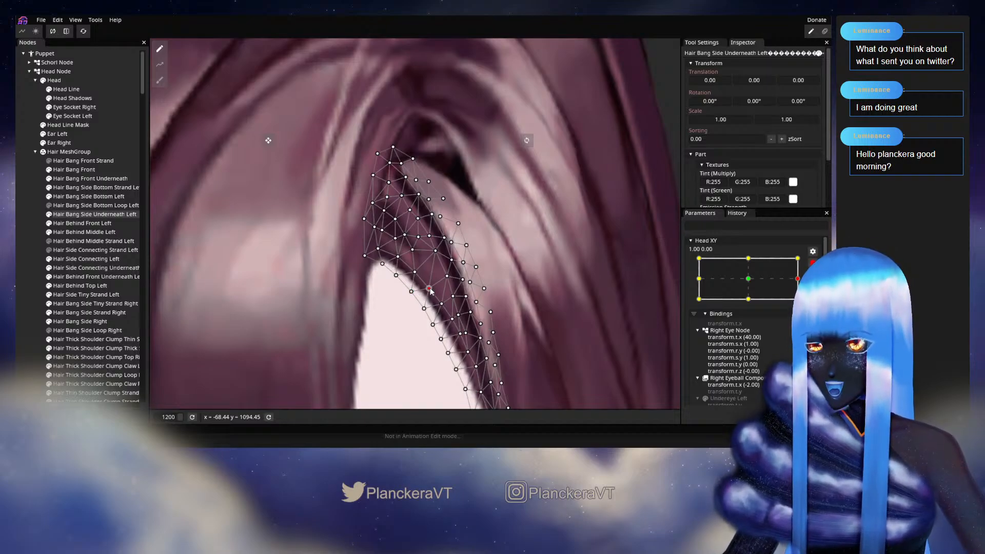
left_click(97, 255)
scroll(440, 306, "down", 3)
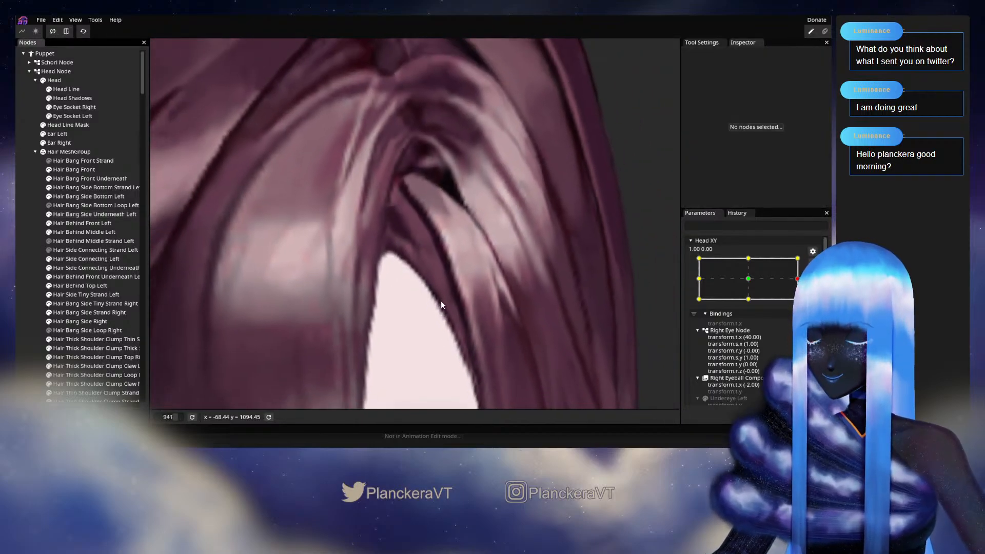
Stop keyframe editing, preview the sideways Head XY pose moving vertically, and resume editing at keyframe 1.00, 0.00.
scroll(442, 297, "down", 5)
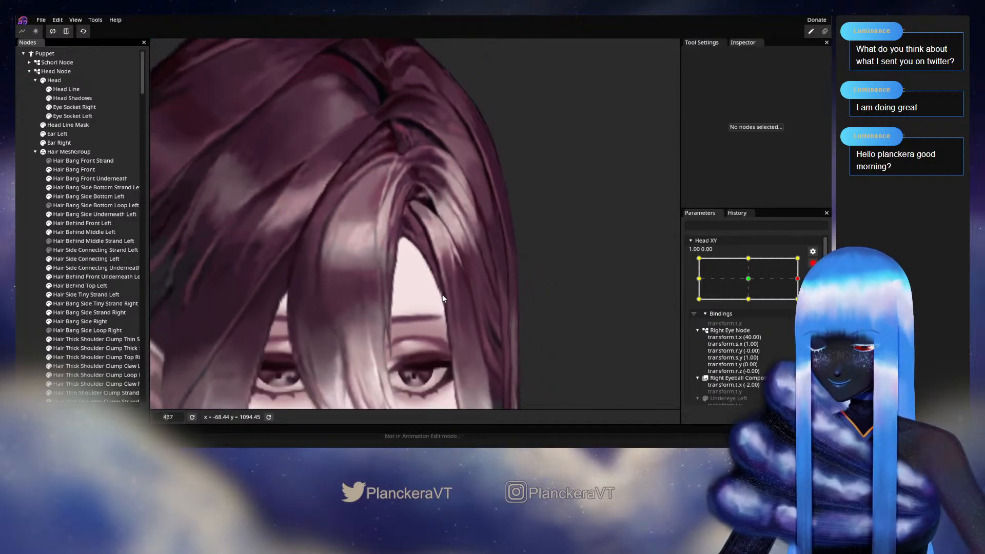
scroll(444, 290, "down", 4)
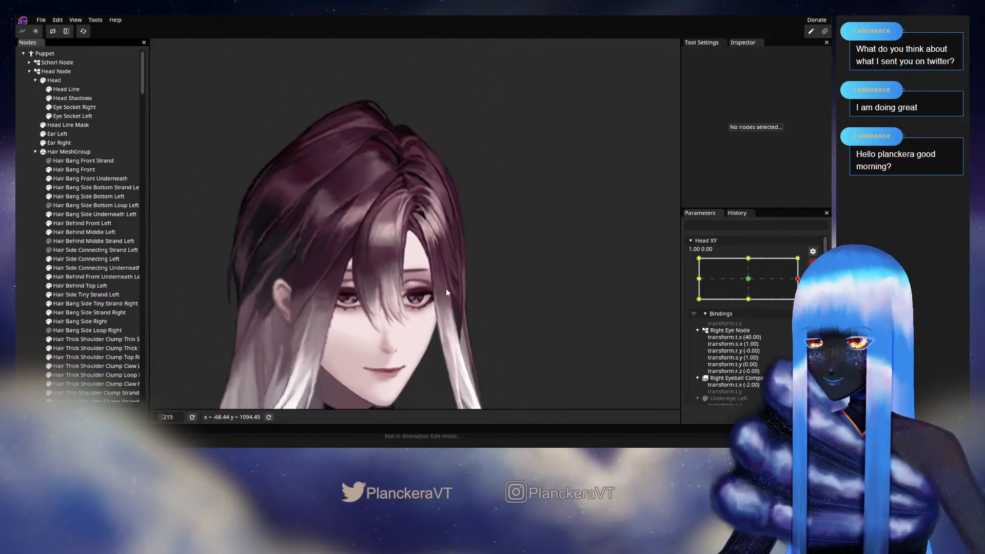
left_click(813, 263)
mouse_move(803, 303)
left_mouse_down()
mouse_move(752, 304)
mouse_move(804, 303)
mouse_move(804, 318)
mouse_move(804, 307)
left_mouse_up()
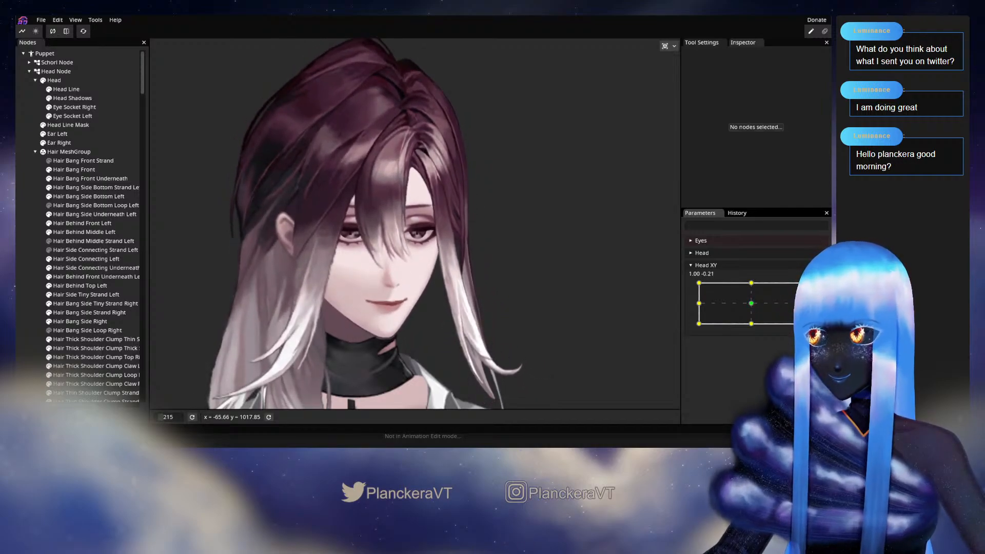
left_click(813, 289)
Adjust the lower forehead-edge vertices of Hair Bang Side Underneath Left just above the eyebrow, and deselect the strand.
scroll(441, 266, "up", 4)
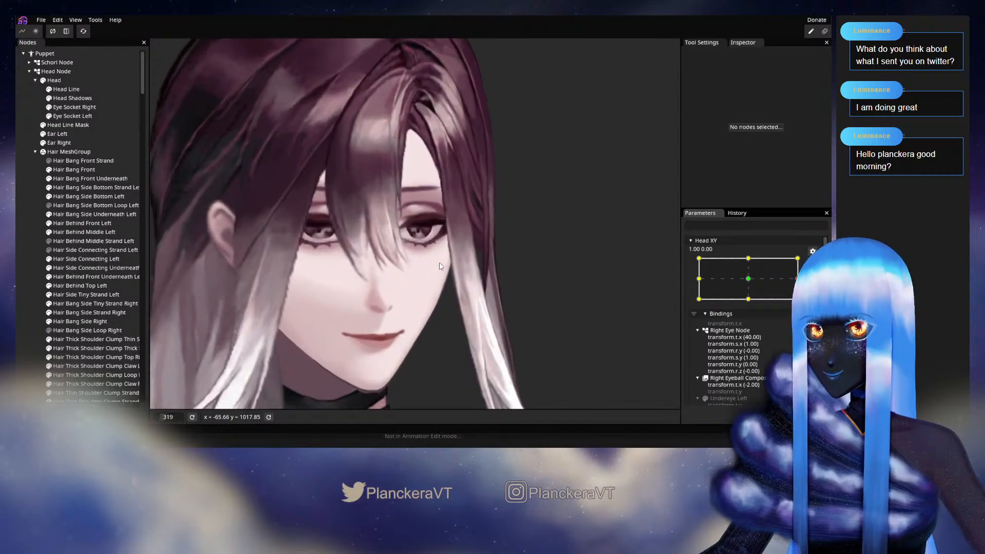
scroll(440, 266, "up", 6)
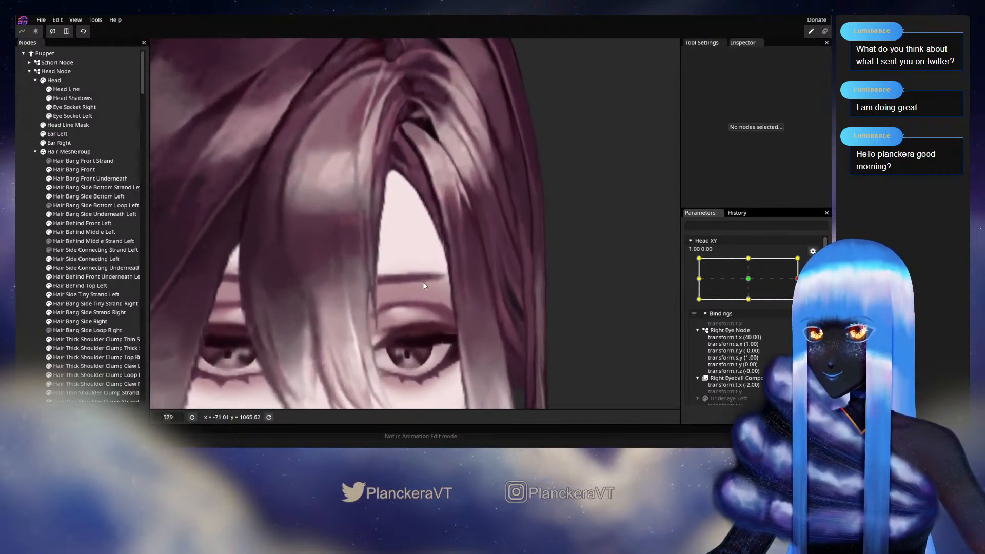
scroll(424, 286, "up", 4)
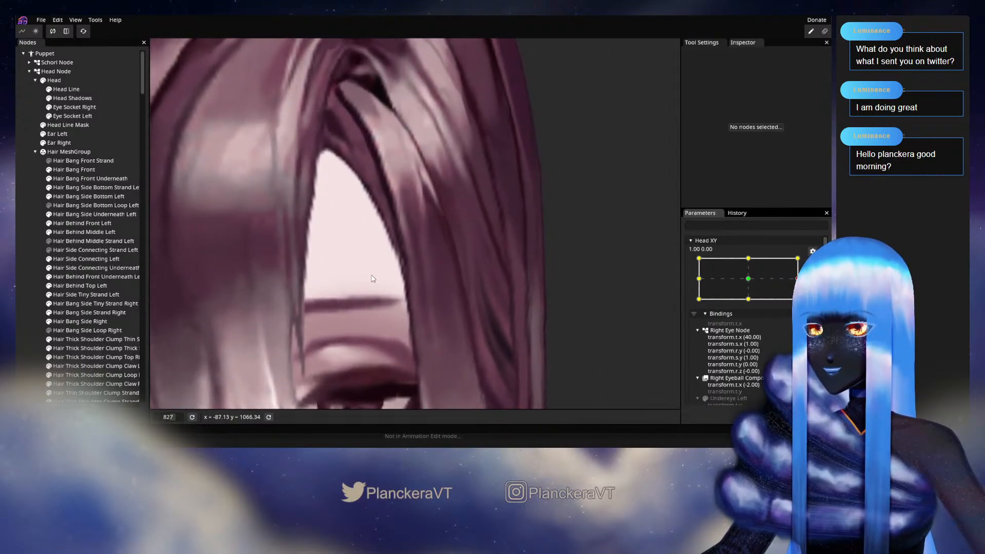
scroll(373, 279, "up", 1)
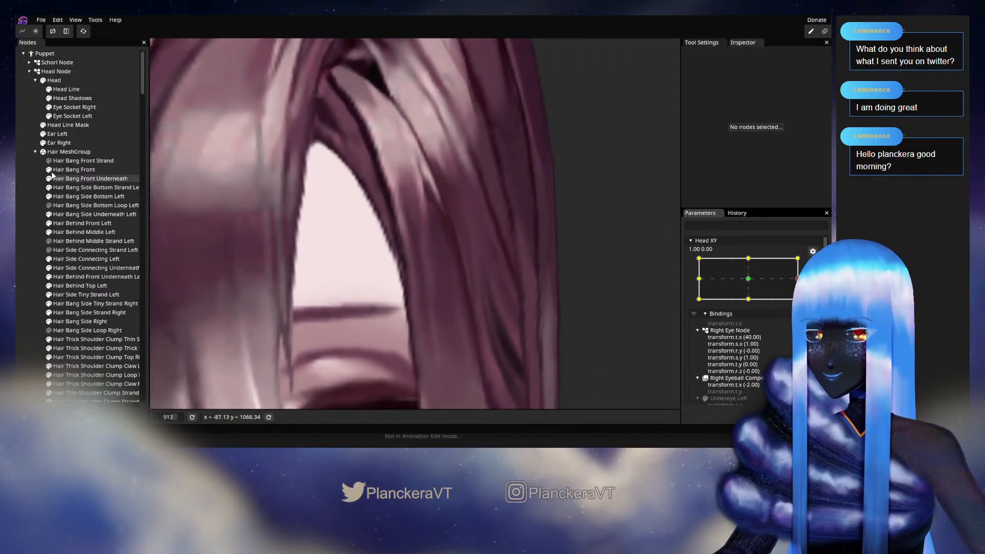
left_click(103, 197)
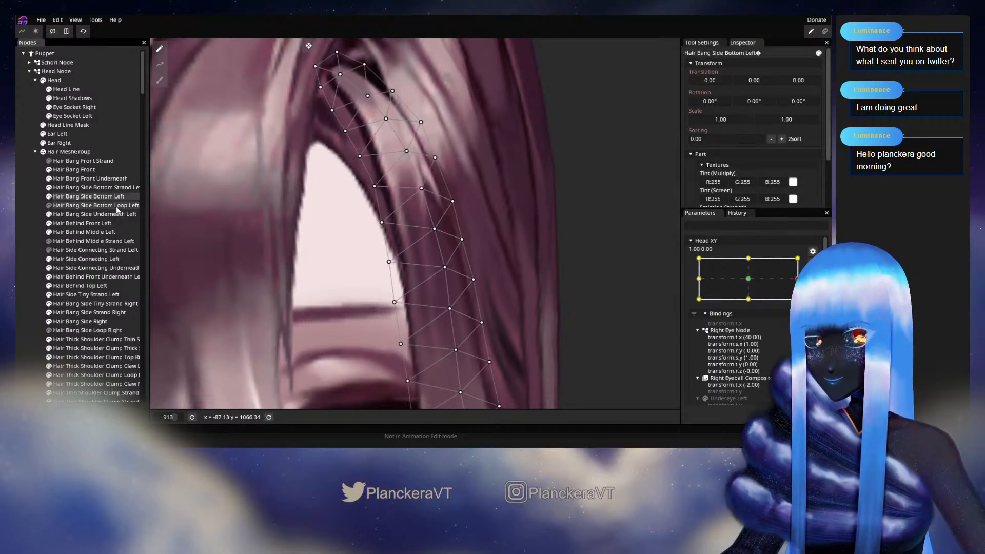
left_click(117, 214)
scroll(388, 266, "up", 3)
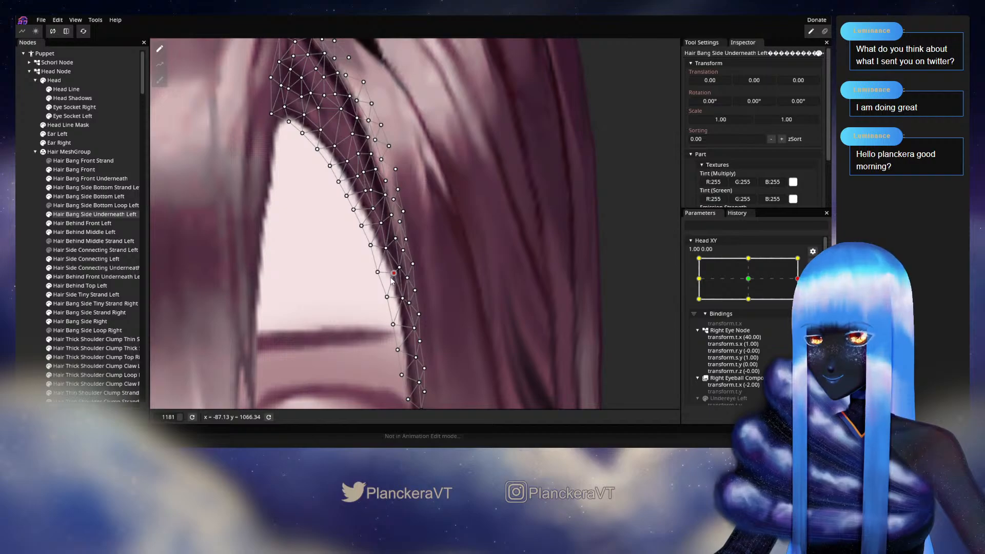
left_click_drag(392, 280, 452, 249)
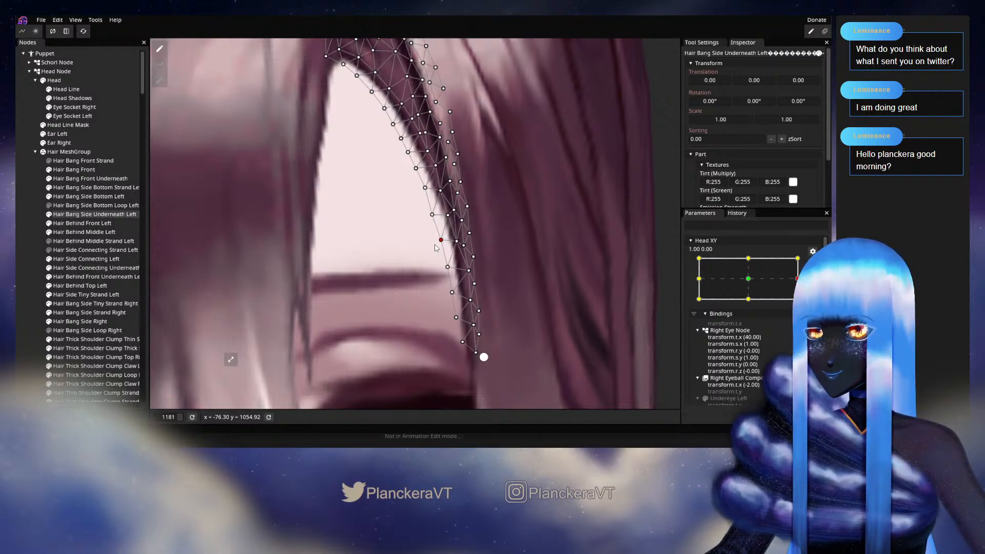
left_click(468, 271)
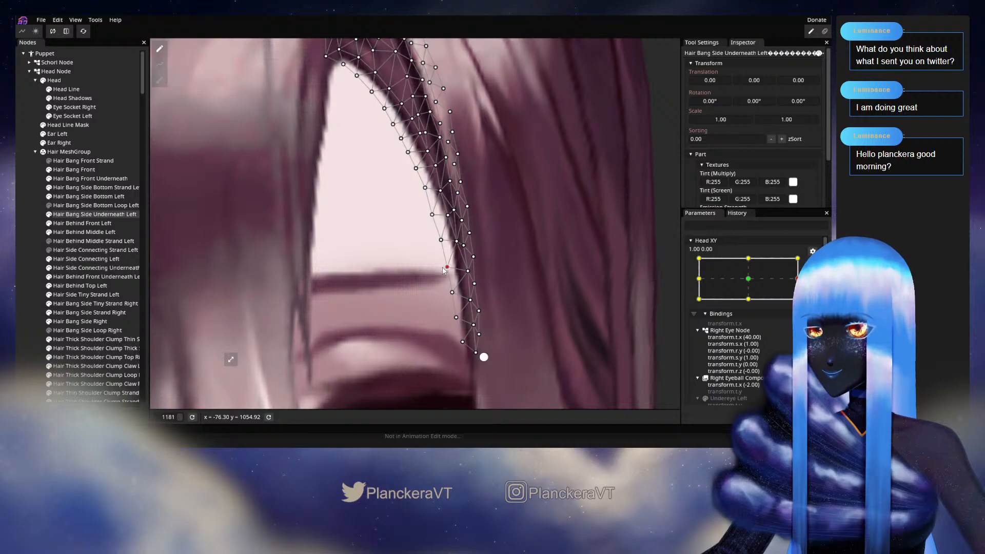
left_click(36, 250)
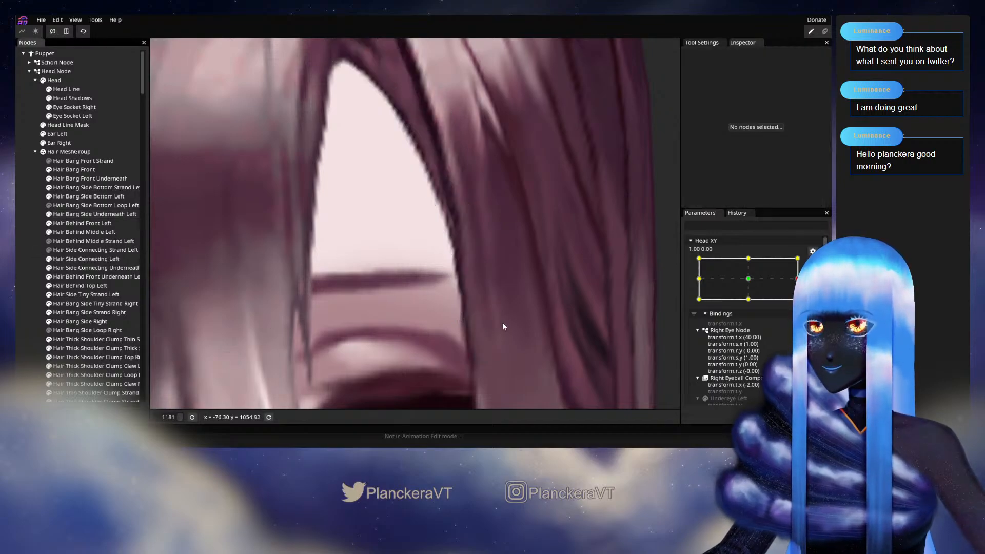
Inspect the forehead gap's outline and refine the inner vertices of Hair Bang Side Underneath Left above the eyebrow.
scroll(464, 318, "down", 3)
scroll(454, 288, "down", 4)
scroll(421, 228, "up", 5)
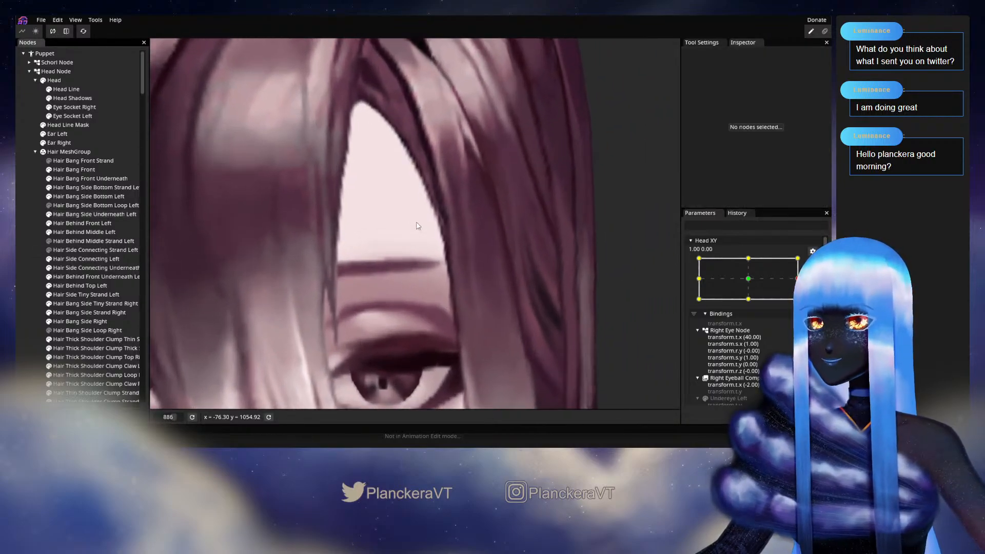
left_click_drag(416, 243, 407, 293)
scroll(407, 295, "up", 2)
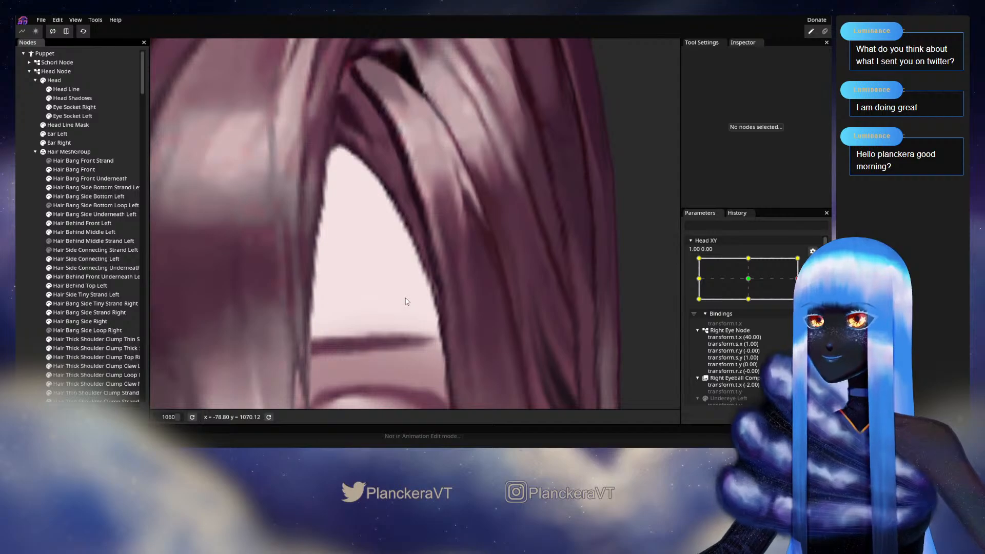
left_click_drag(422, 288, 405, 248)
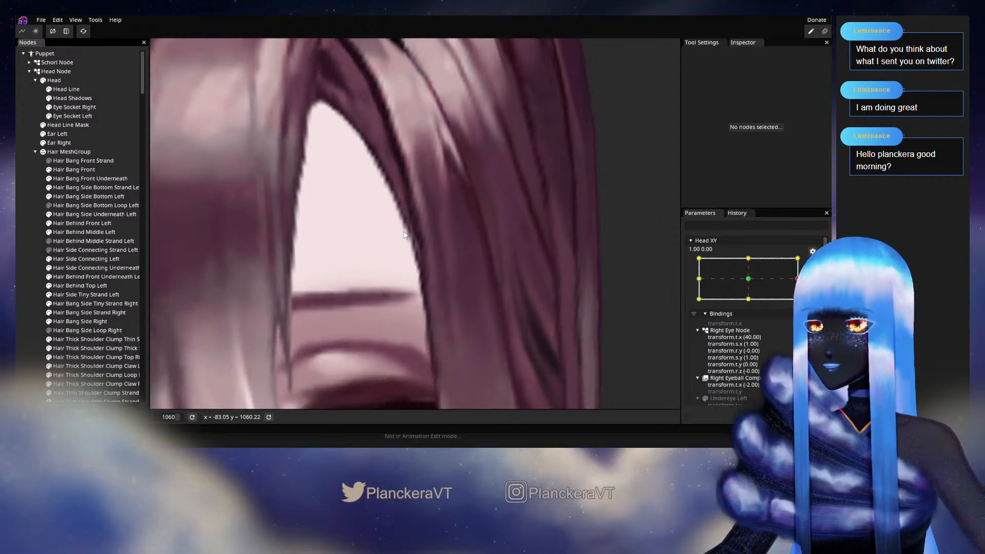
left_click(77, 214)
scroll(416, 251, "up", 2)
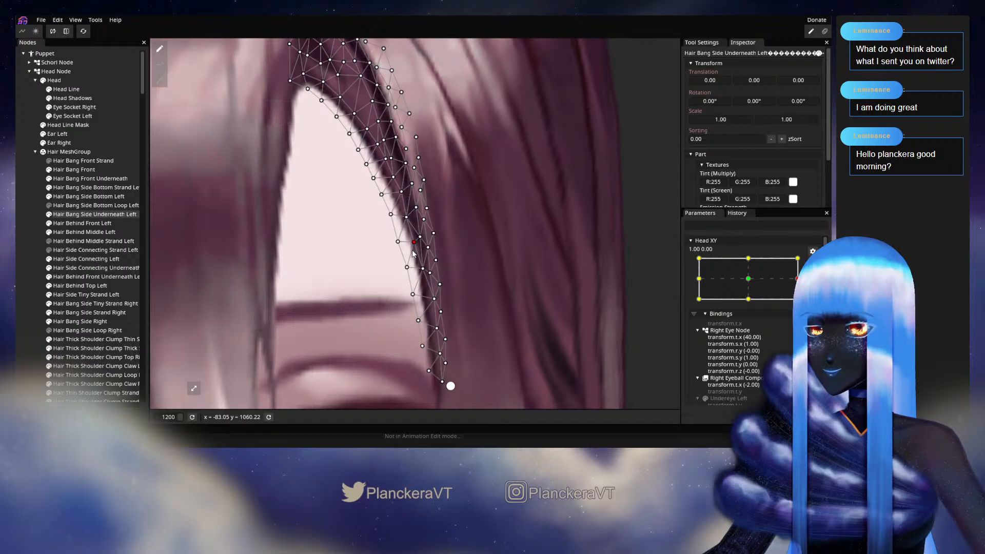
Rework the upper inner vertices of Hair Bang Side Underneath Left along its dark edge near the strand's top.
left_click_drag(358, 204, 380, 344)
left_click_drag(346, 221, 365, 317)
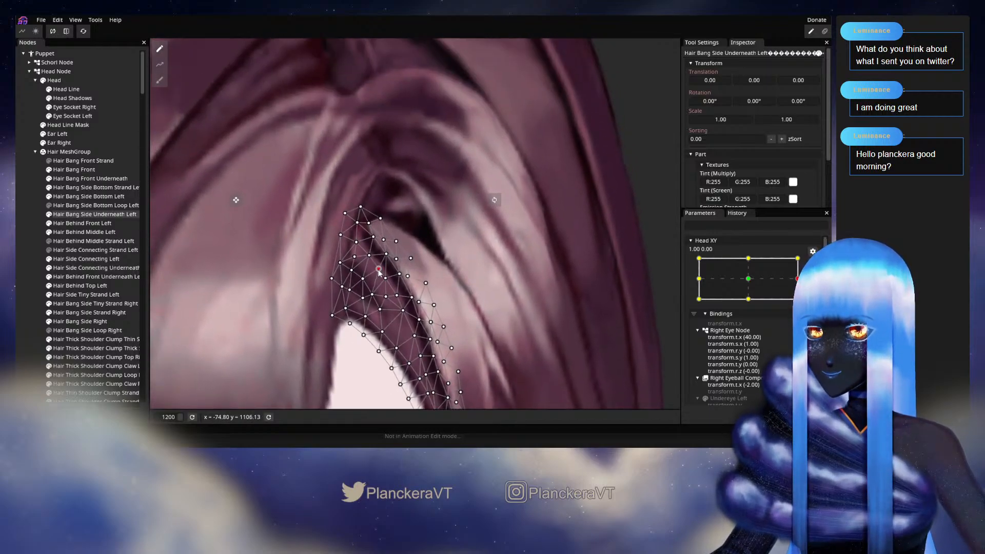
left_click_drag(378, 271, 377, 272)
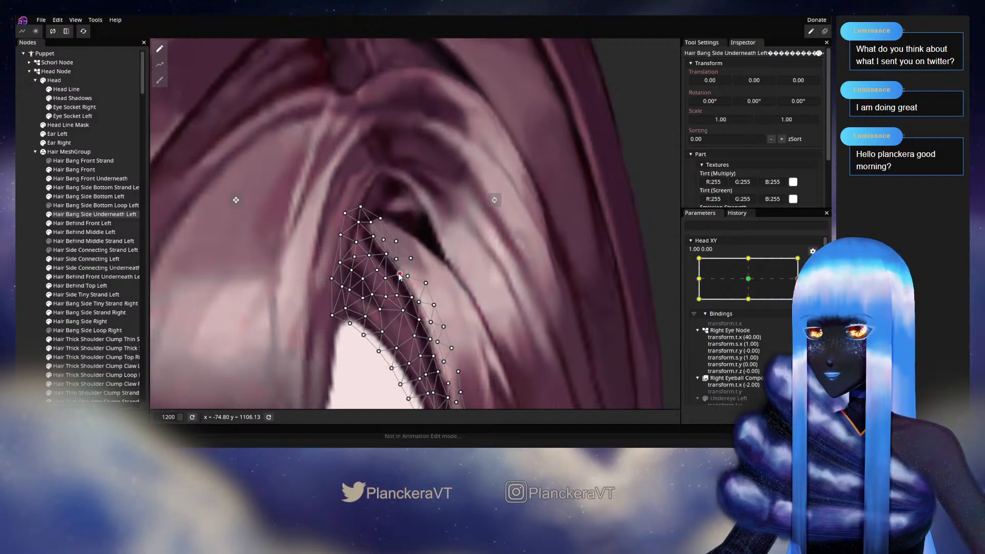
left_click_drag(402, 300, 399, 261)
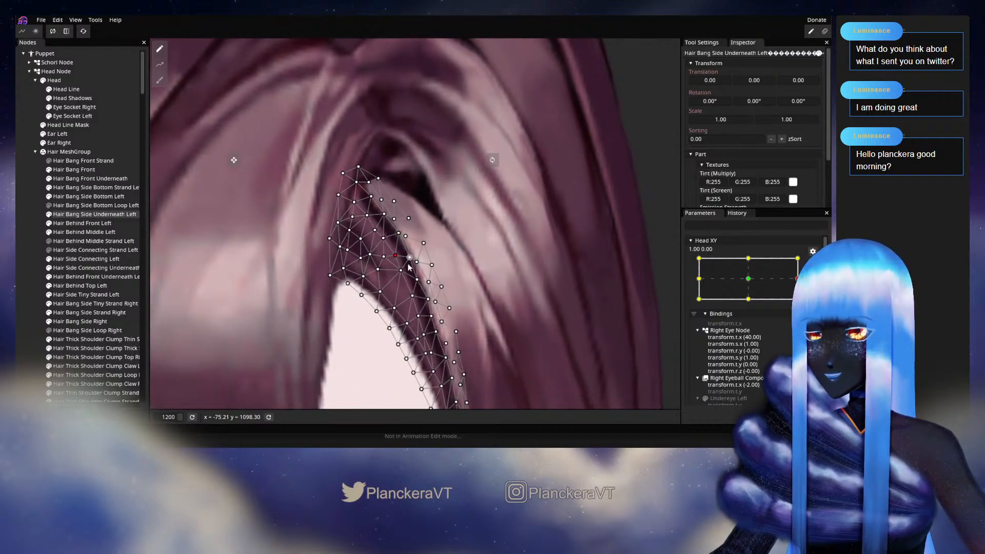
Smooth the middle inner vertices of Hair Bang Side Underneath Left further down the strand, deselect it, and inspect the whole head.
left_click_drag(403, 261, 396, 225)
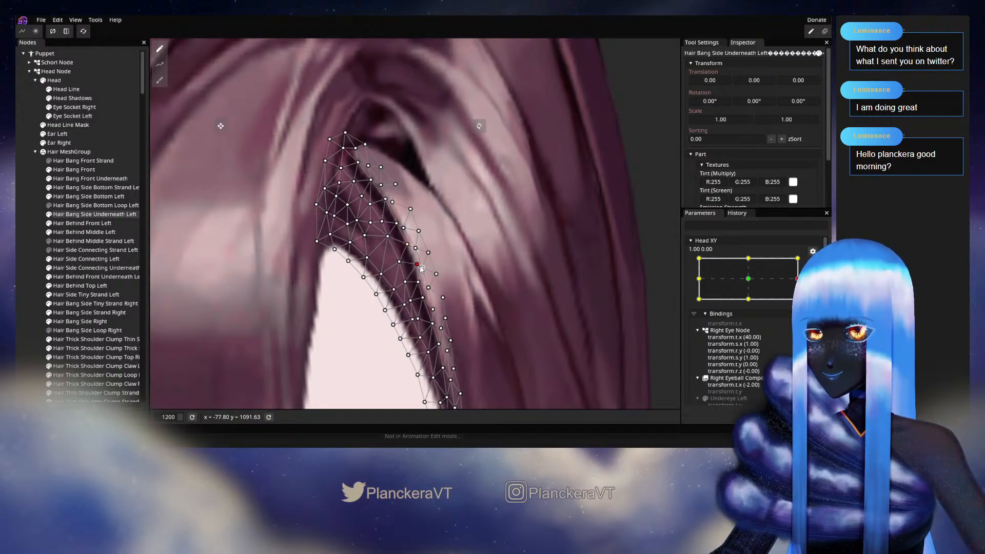
left_click_drag(424, 281, 402, 240)
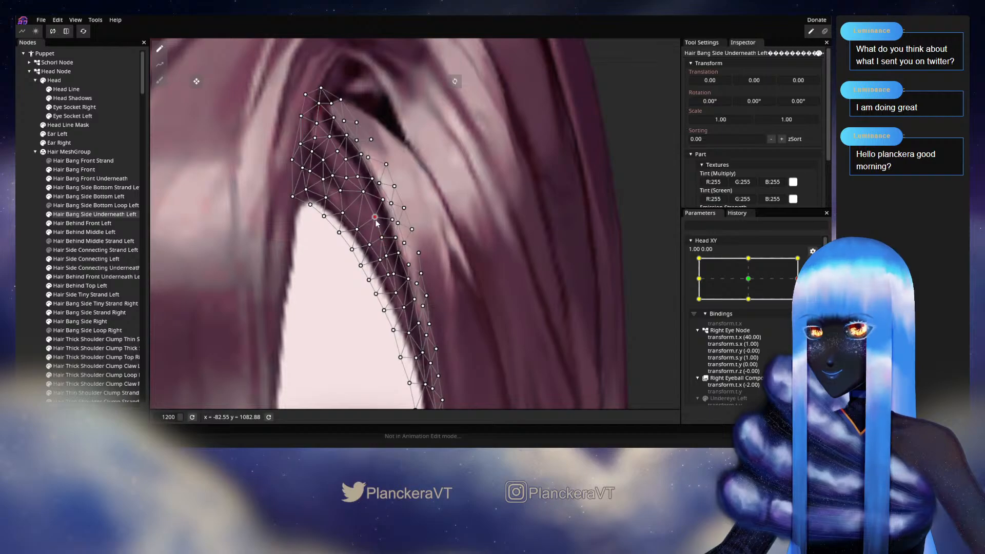
left_click(410, 283)
left_click(16, 224)
scroll(461, 300, "down", 5)
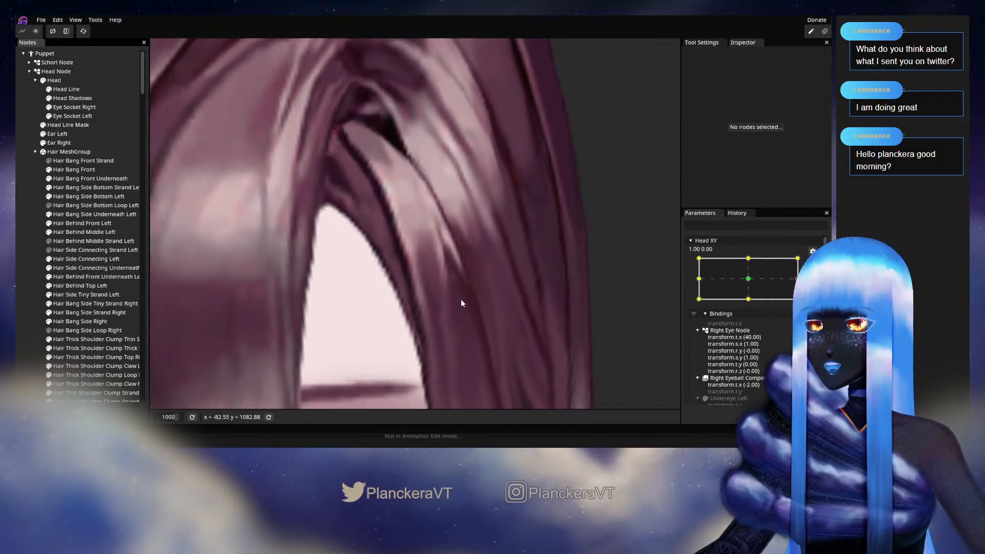
scroll(466, 308, "down", 5)
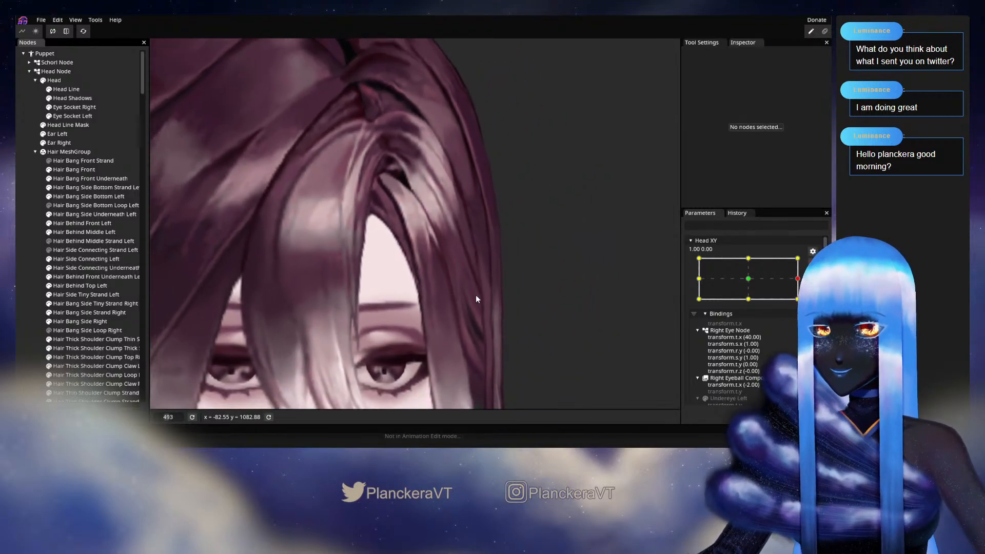
scroll(514, 295, "down", 5)
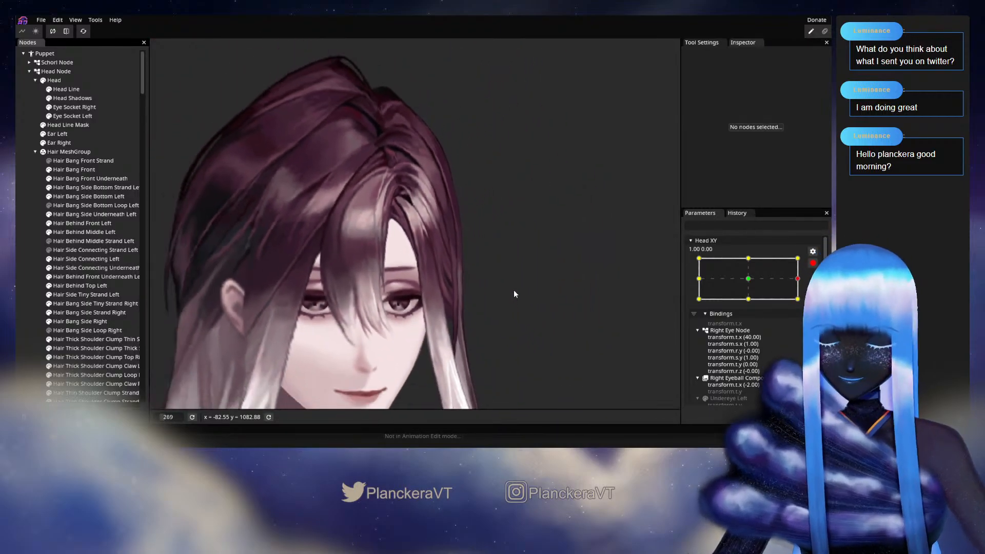
left_click_drag(517, 301, 540, 268)
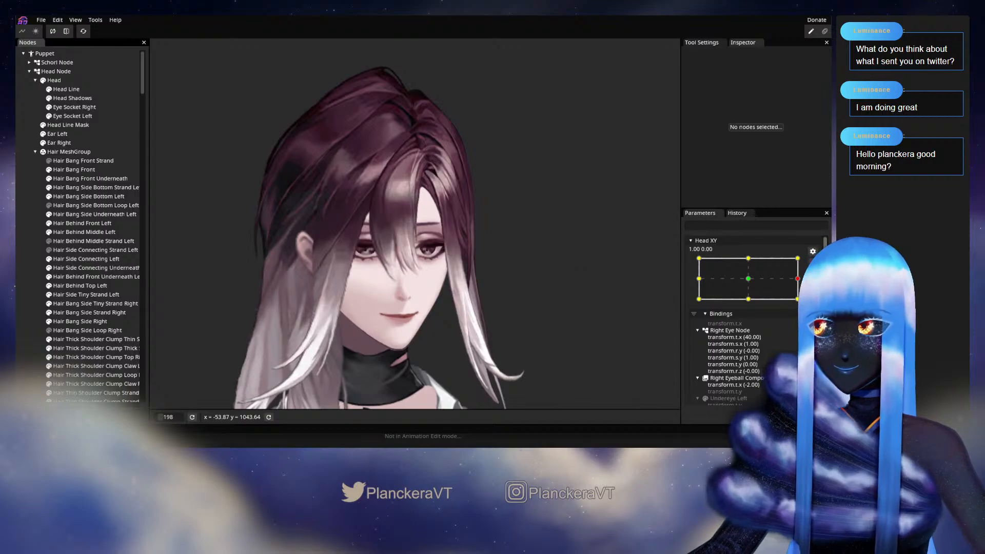
Stop editing the sideways Head XY keyframe, move the parameter to 1.00, -1.00, and open that keyframe for editing.
left_click(813, 264)
left_click_drag(804, 304, 803, 324)
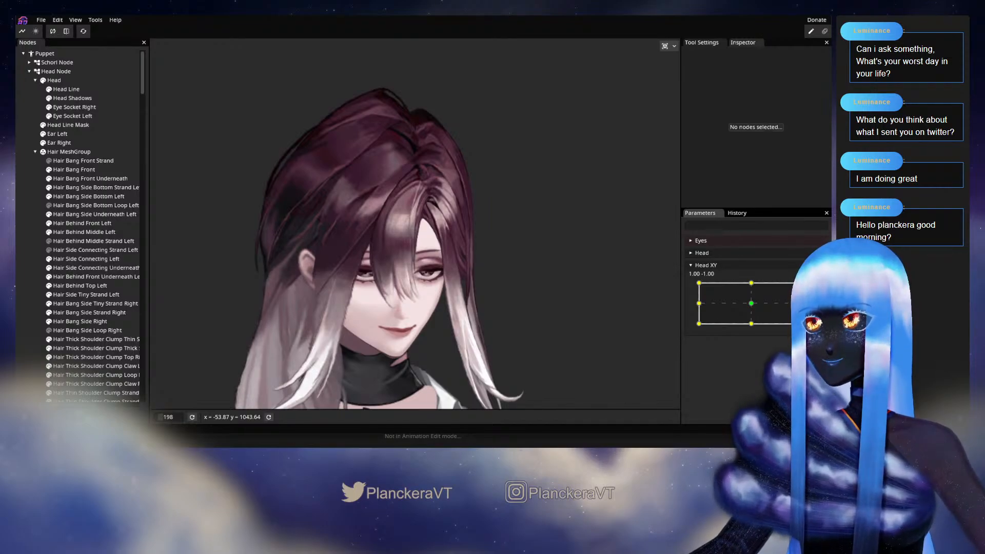
mouse_move(803, 323)
left_mouse_down()
mouse_move(804, 304)
mouse_move(804, 324)
left_mouse_up()
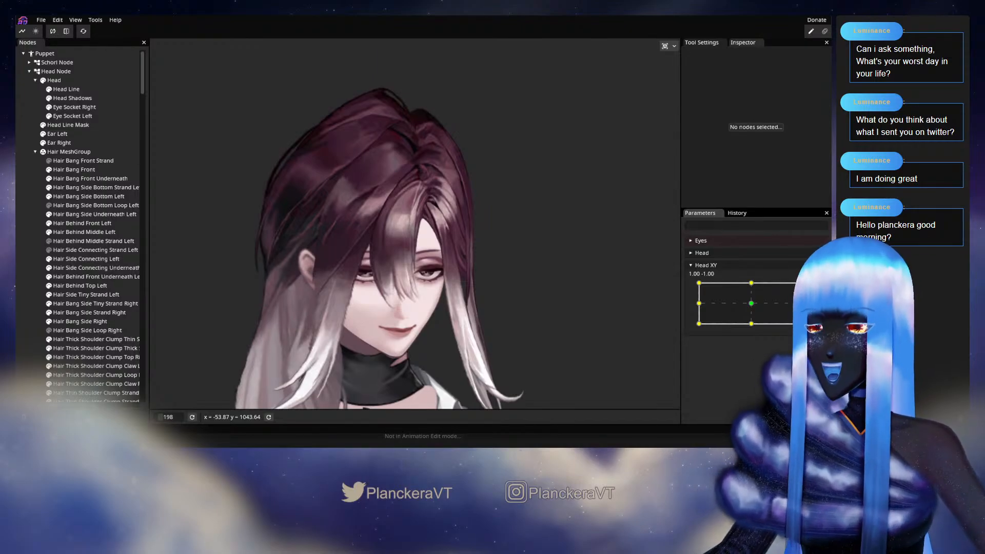
mouse_move(804, 324)
left_mouse_down()
mouse_move(804, 302)
mouse_move(796, 329)
mouse_move(767, 333)
mouse_move(800, 327)
mouse_move(804, 302)
mouse_move(803, 324)
mouse_move(804, 304)
mouse_move(764, 306)
mouse_move(804, 304)
mouse_move(804, 324)
left_mouse_up()
Examine the meshes of Hair Behind Middle Left, Hair Behind Front Left and Hair Bang Side Underneath Left around the top of the forehead gap.
scroll(414, 263, "up", 6)
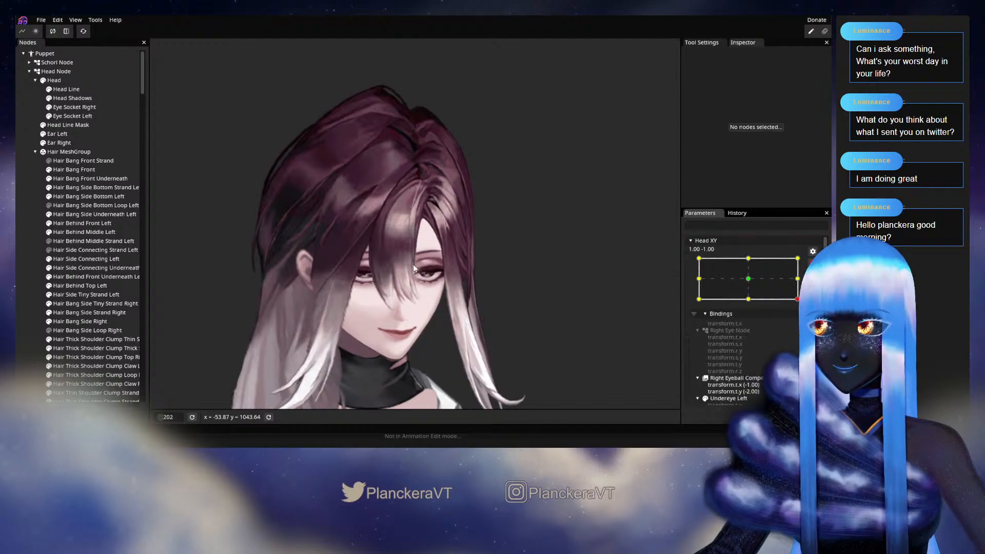
scroll(414, 266, "up", 5)
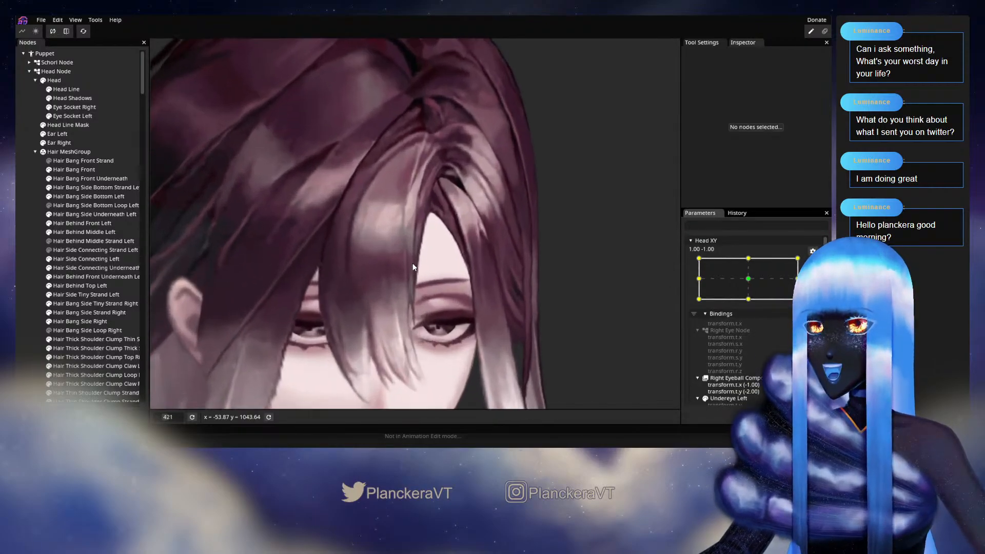
scroll(361, 288, "up", 1)
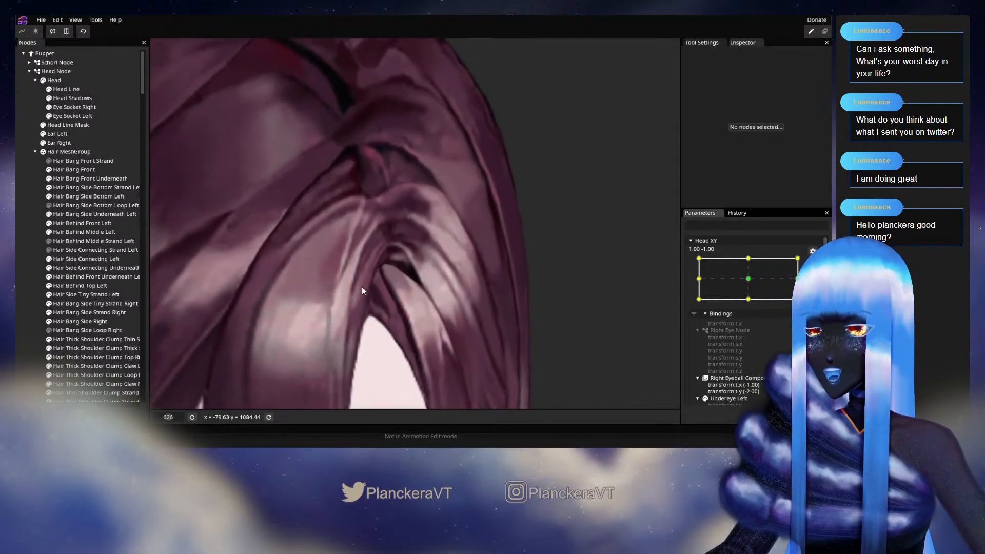
left_click_drag(362, 288, 389, 263)
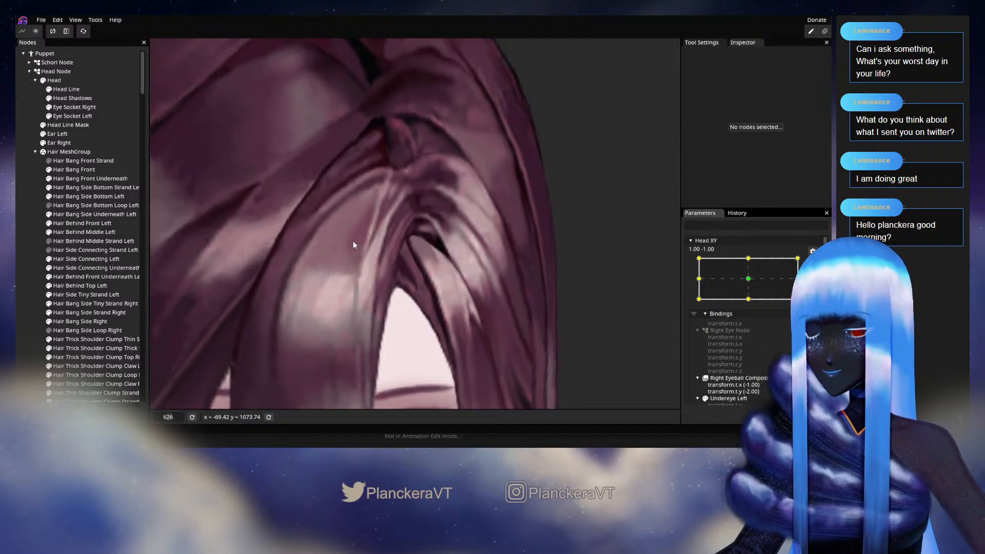
left_click(93, 233)
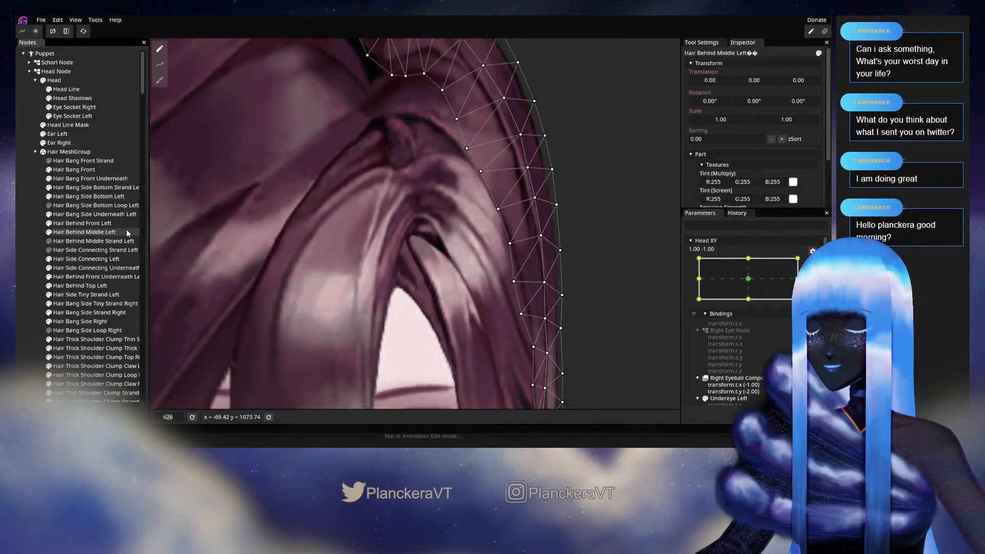
left_click(77, 224)
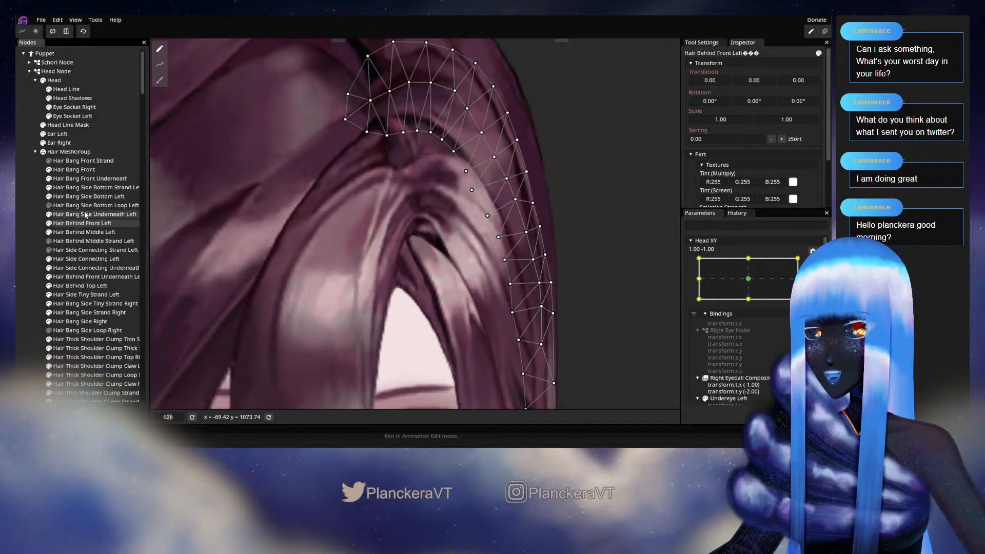
left_click(86, 215)
Adjust the upper-end vertices of Hair Bang Side Bottom Left above the forehead gap, and deselect the strand.
left_click(87, 197)
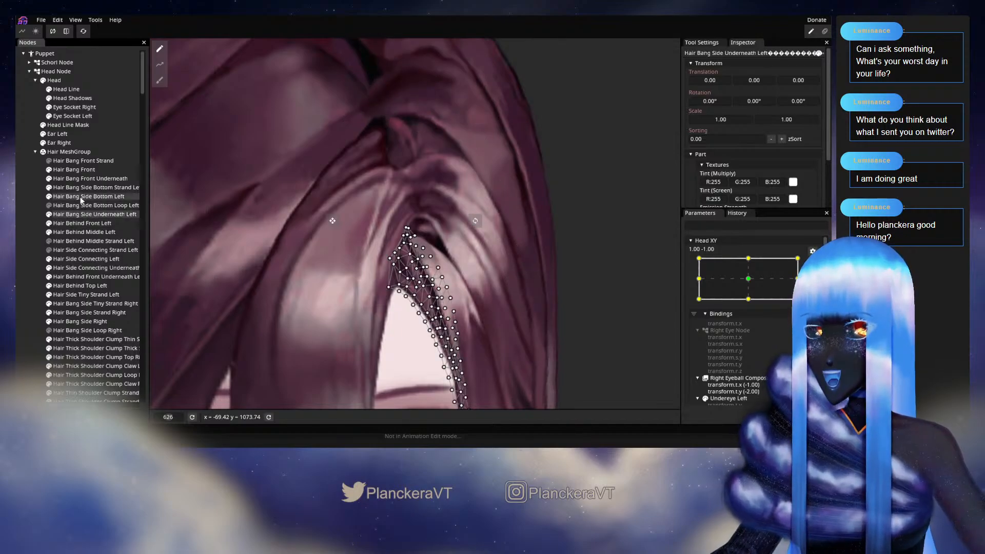
scroll(257, 257, "up", 3)
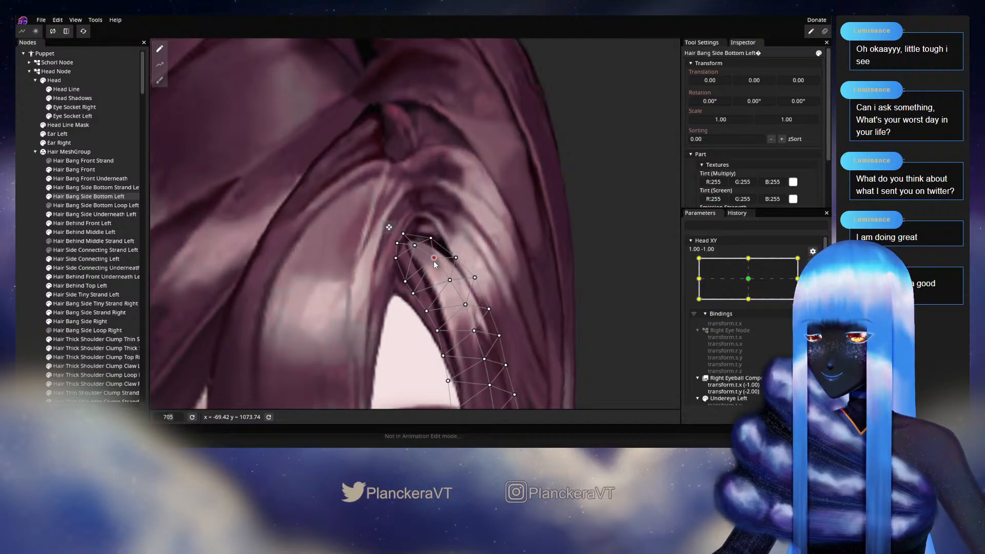
left_click(414, 251)
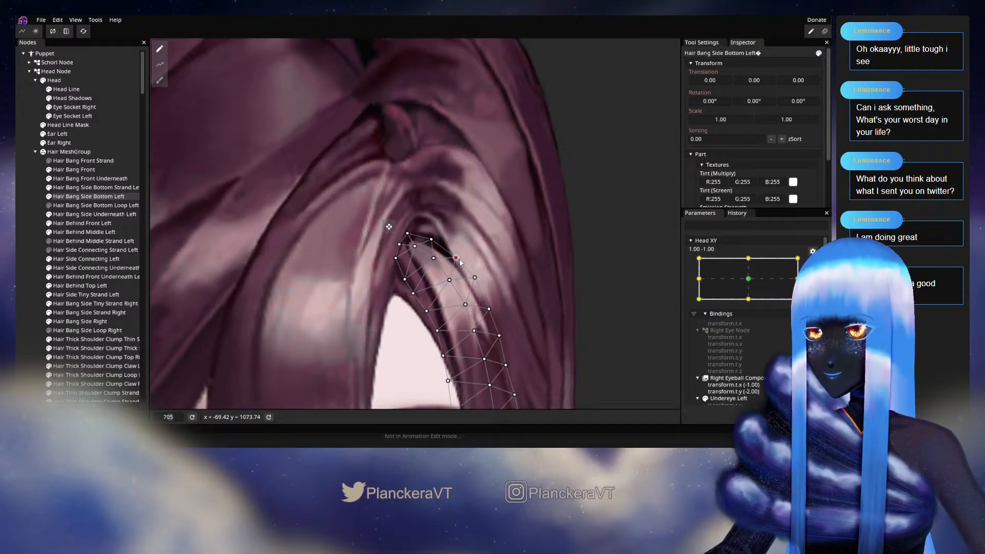
left_click_drag(475, 262, 461, 242)
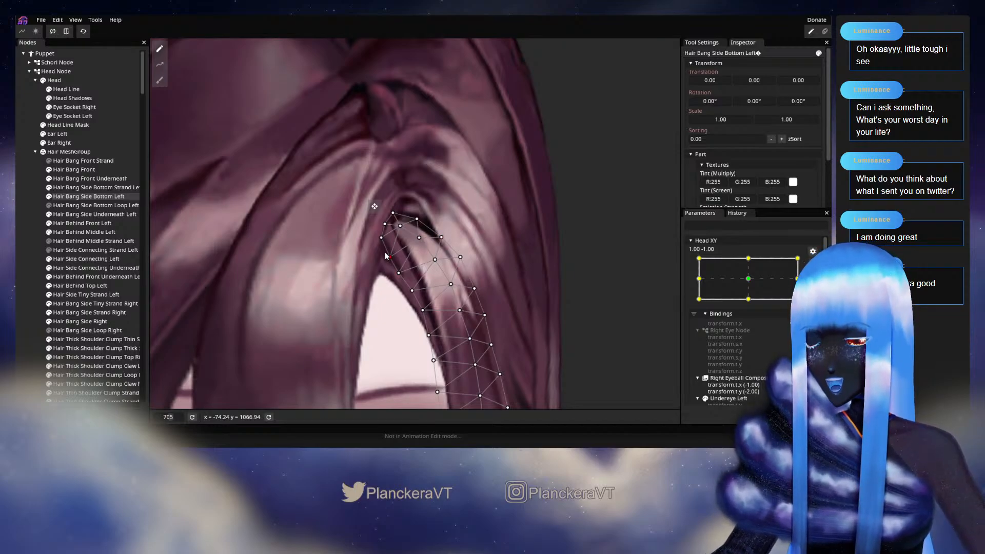
left_click(383, 223)
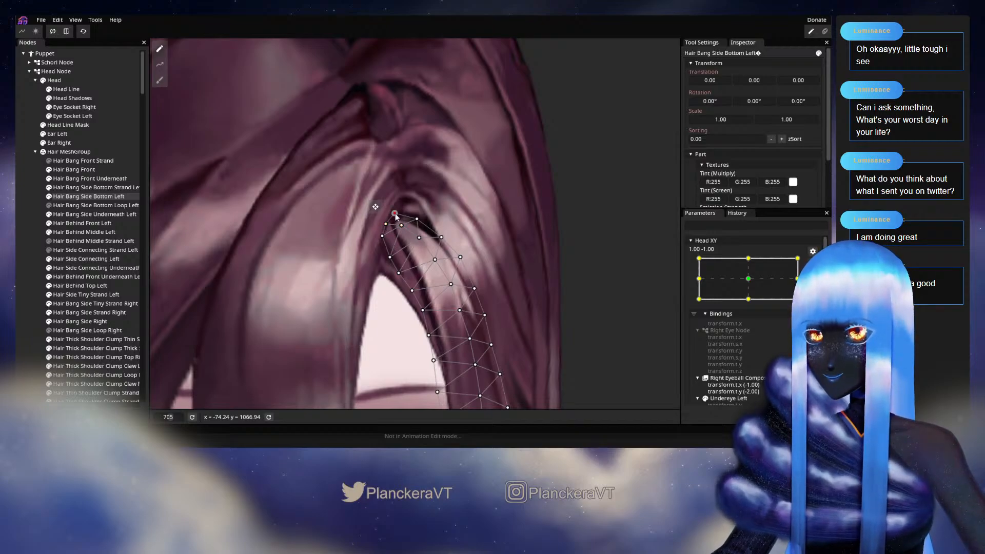
left_click(24, 236)
scroll(507, 269, "down", 5)
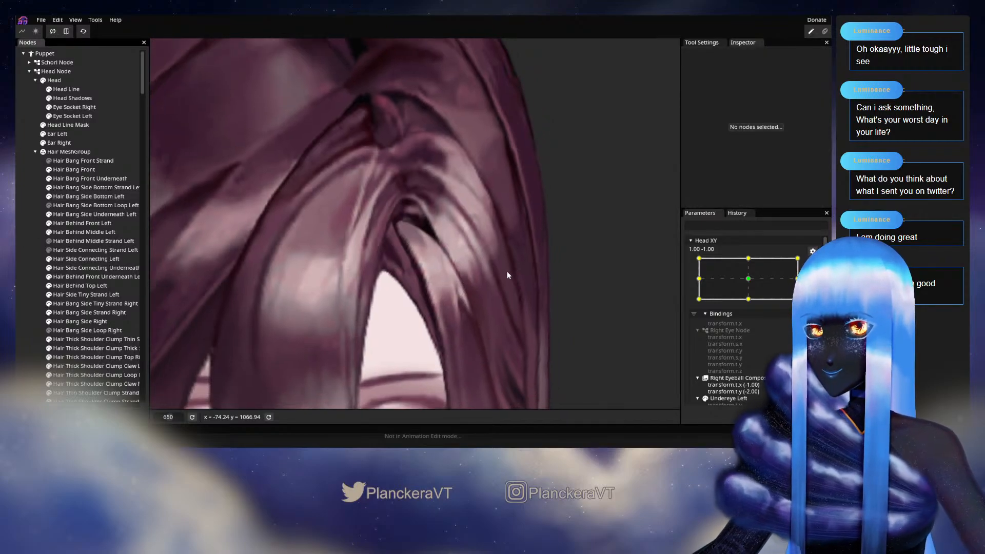
scroll(509, 267, "down", 5)
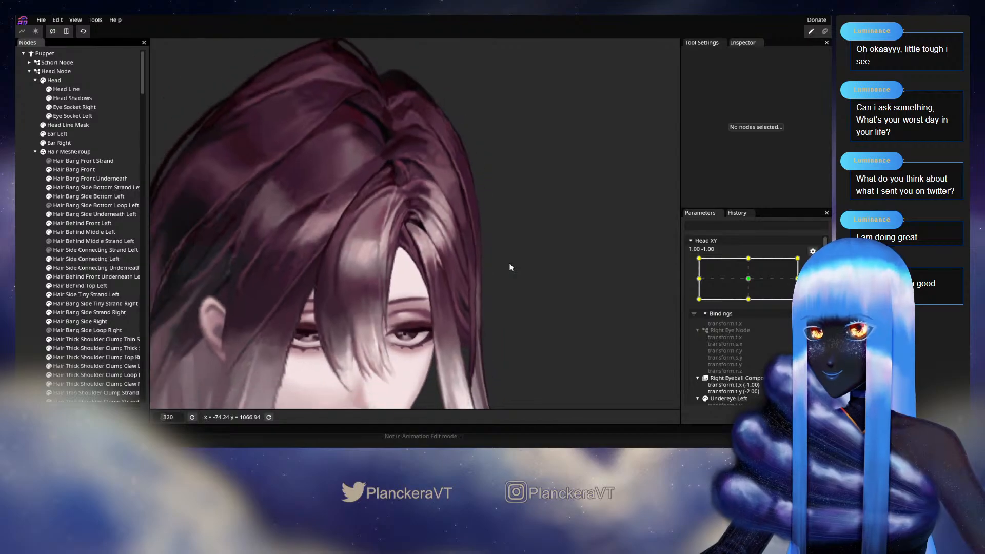
scroll(510, 263, "down", 2)
left_click_drag(520, 290, 531, 217)
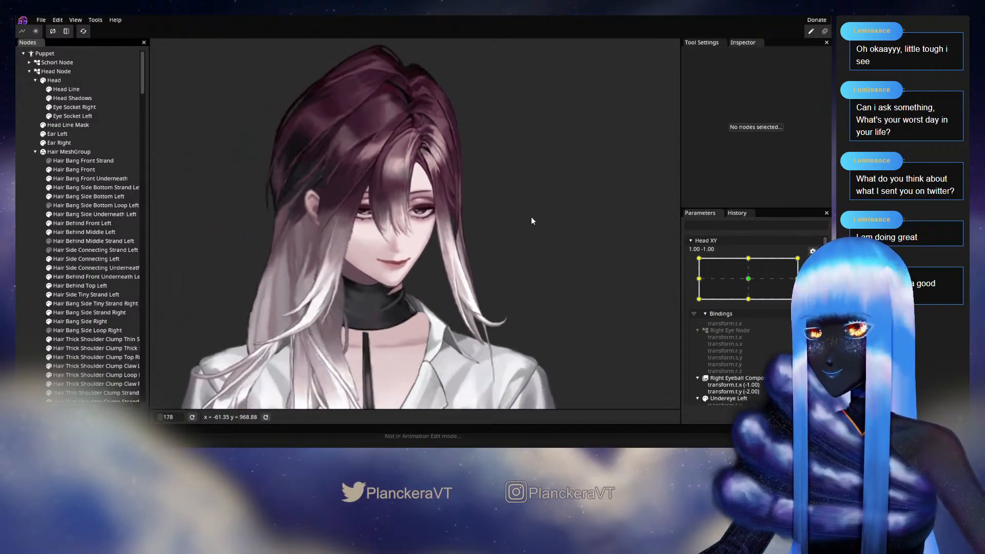
Test the head movement around the Head XY corner at 1.00, -1.00, and reopen that keyframe for editing.
left_click(813, 263)
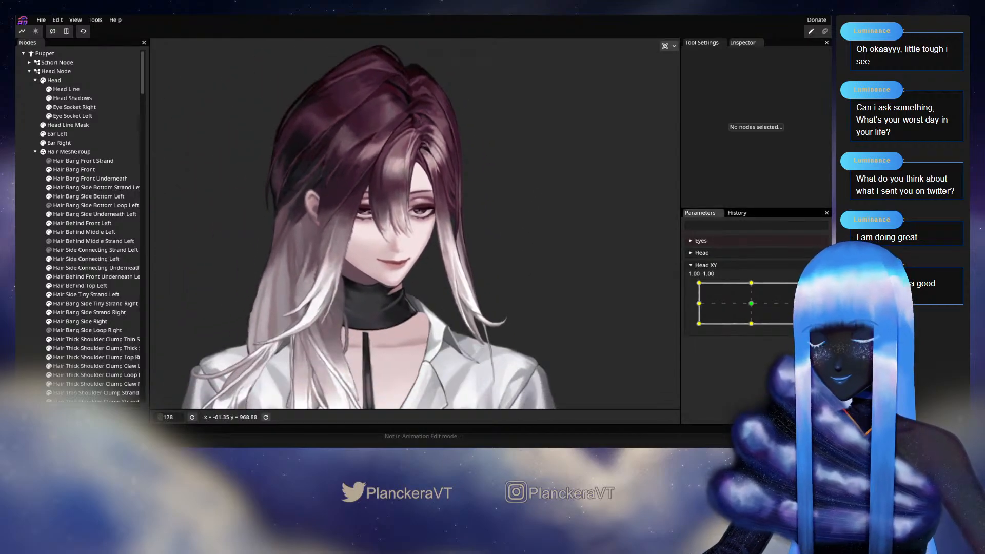
mouse_move(803, 324)
left_mouse_down()
mouse_move(803, 285)
mouse_move(804, 327)
mouse_move(765, 329)
mouse_move(804, 324)
mouse_move(803, 303)
mouse_move(804, 324)
left_mouse_up()
left_click(820, 289)
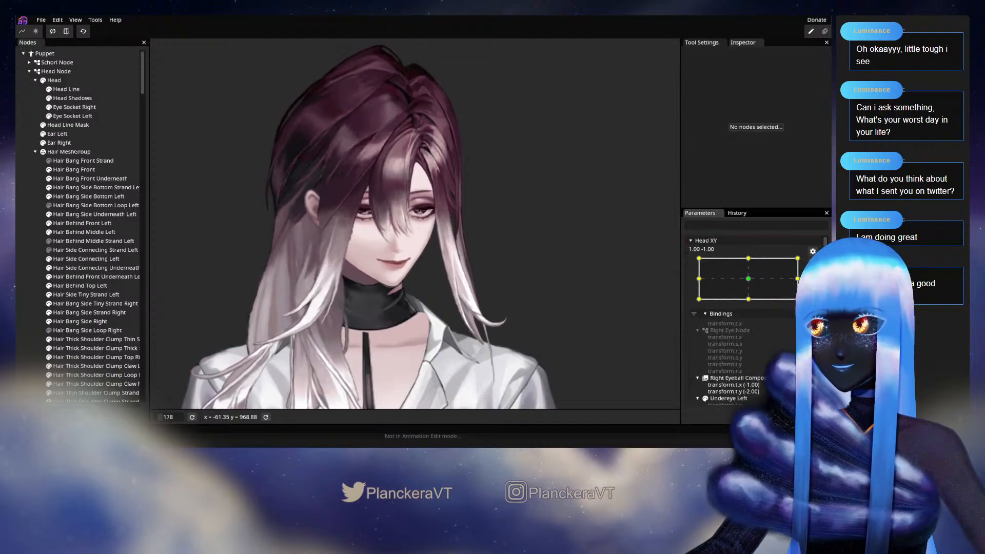
Shift the upper tip of Hair Bang Side Bottom Left slightly outward over the parting with a size 20 Circle Brush.
scroll(425, 289, "up", 4)
scroll(425, 292, "up", 7)
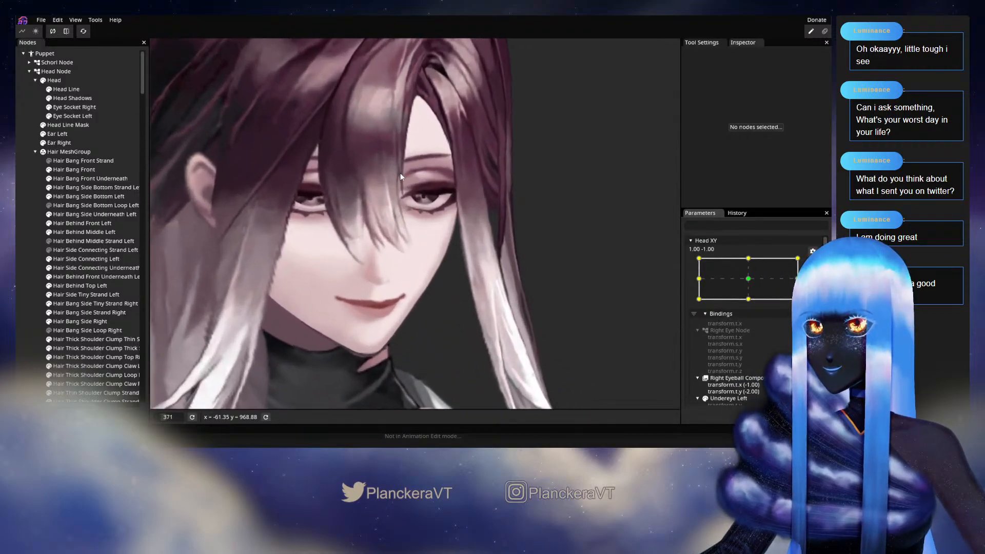
scroll(418, 288, "up", 4)
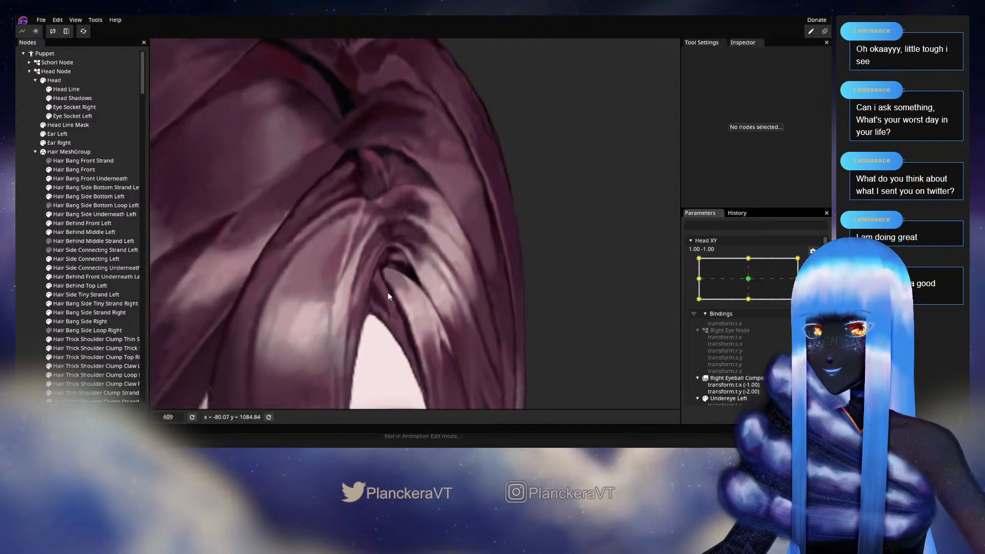
left_click(87, 196)
scroll(262, 281, "up", 2)
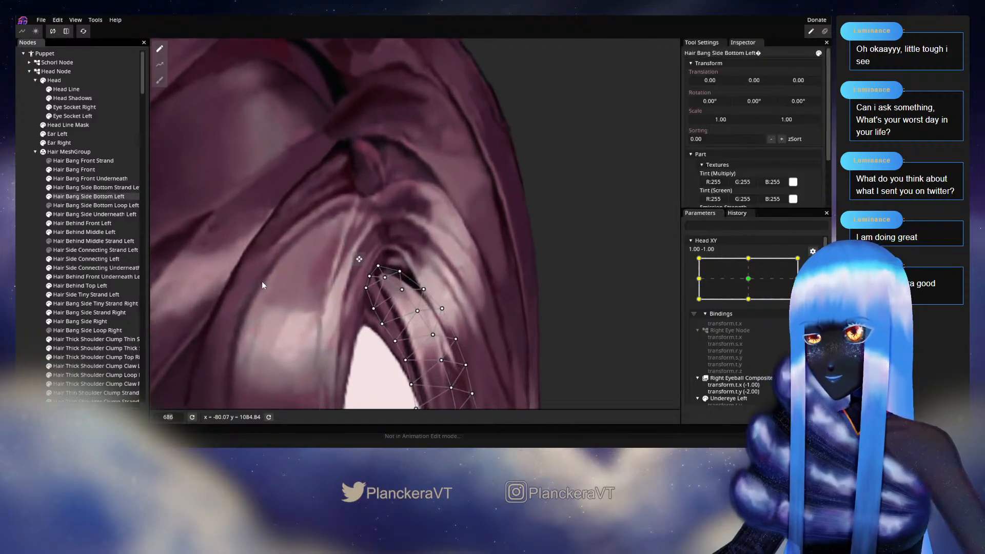
scroll(366, 220, "up", 2)
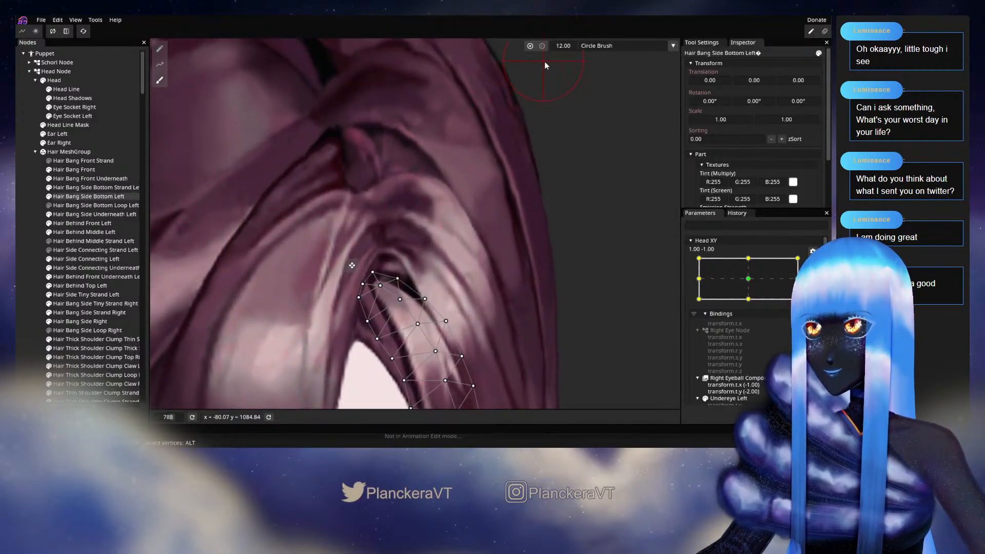
left_click_drag(453, 217, 503, 161)
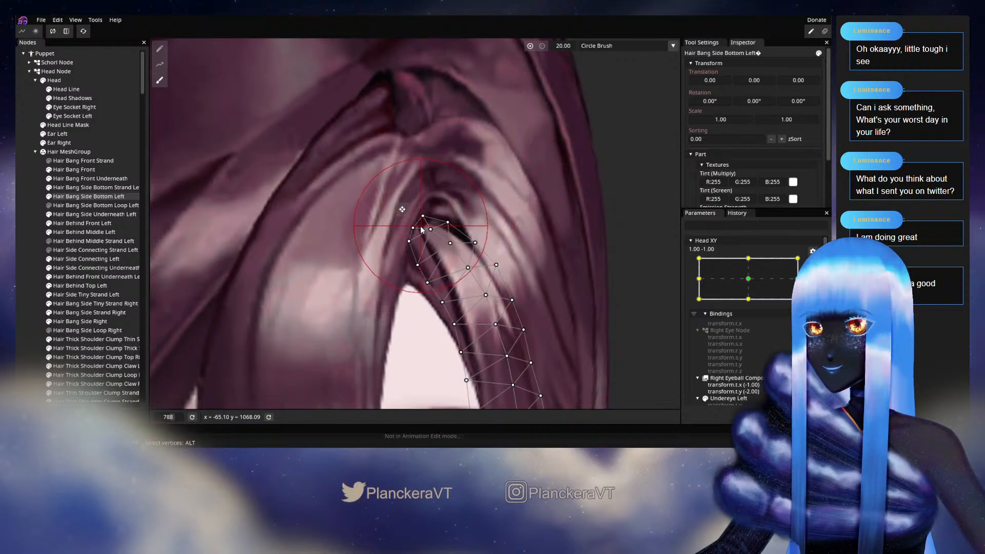
left_click_drag(417, 228, 412, 224)
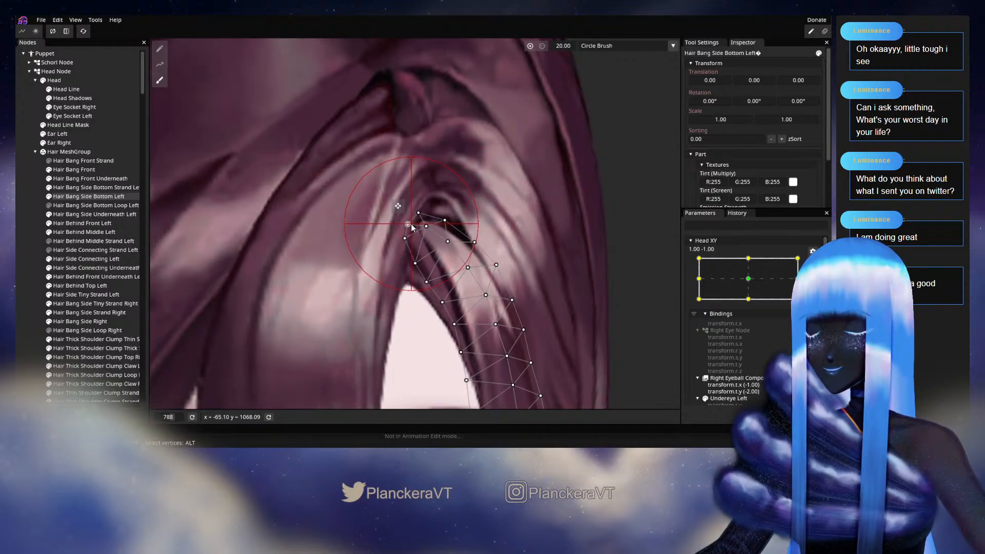
Fine-tune the upper tip vertices of Hair Bang Side Bottom Left individually, and recheck the head's movement near Head XY 1.00, -1.00.
left_click(160, 48)
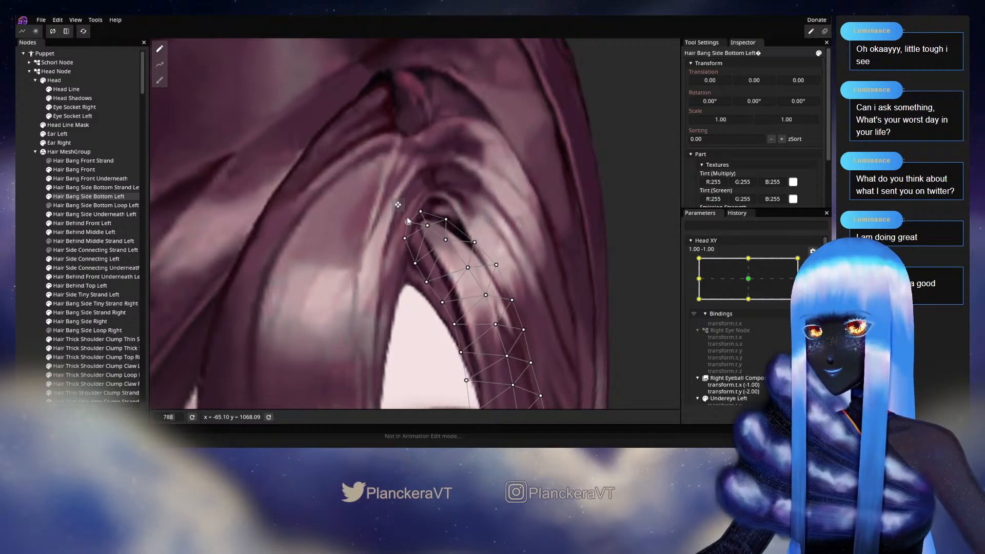
key("Escape")
scroll(505, 278, "down", 3)
scroll(524, 286, "down", 8)
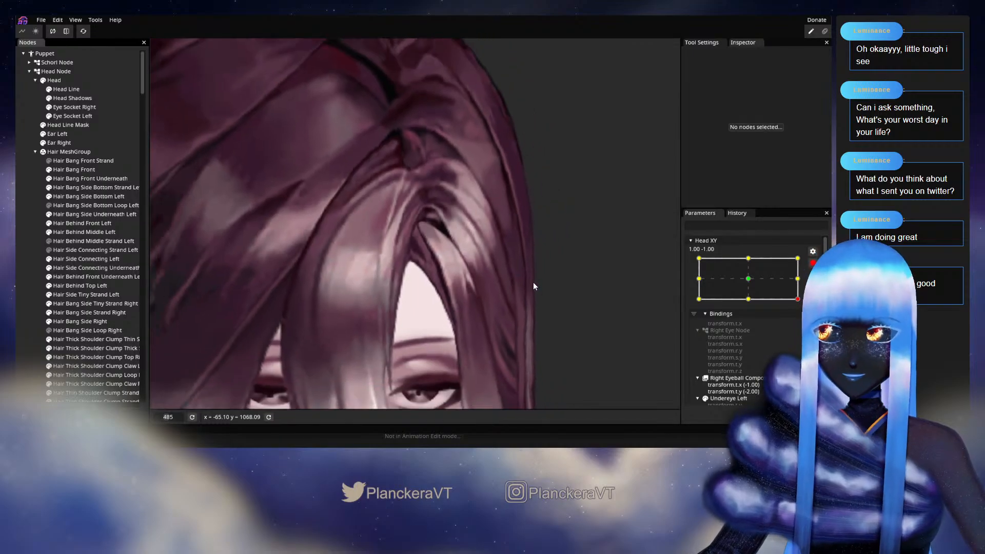
scroll(545, 278, "down", 5)
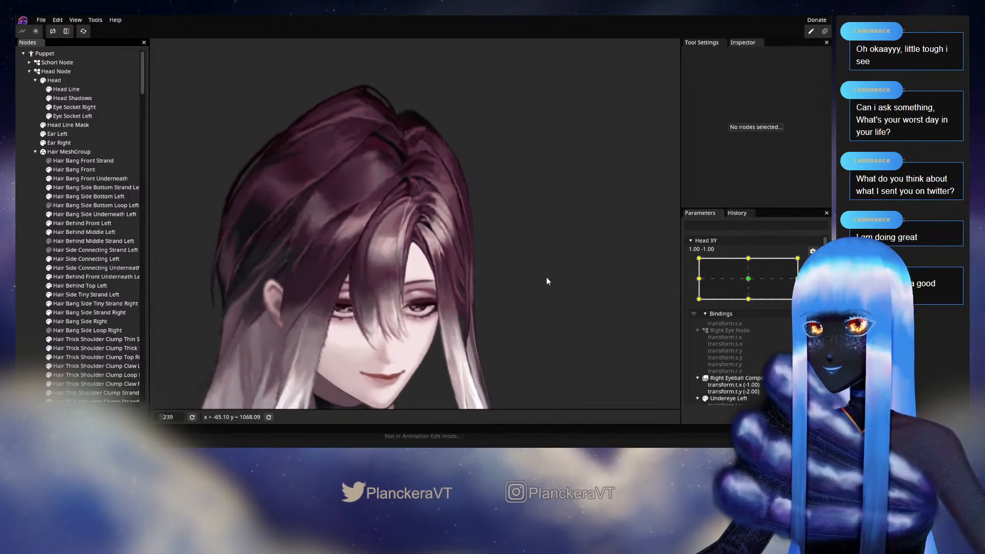
left_click(813, 264)
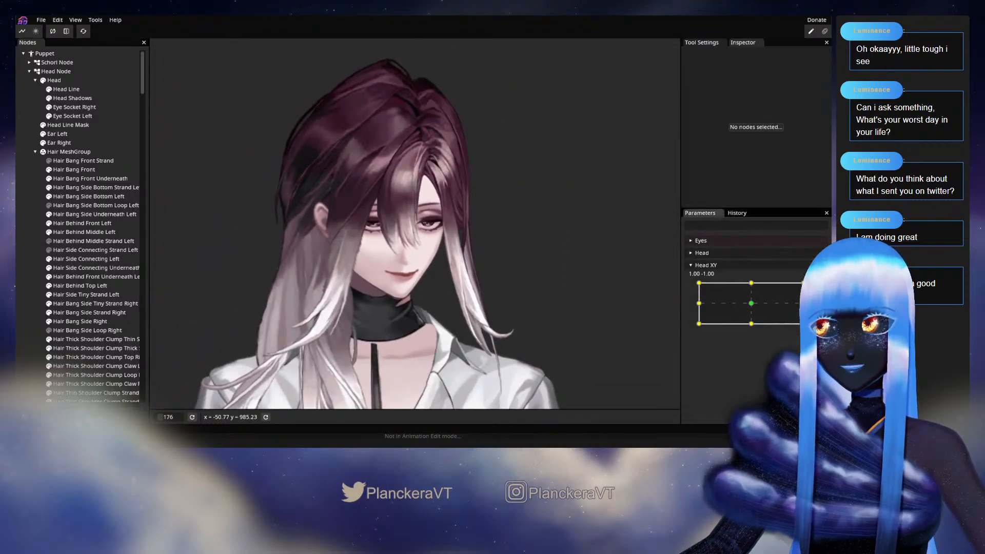
mouse_move(804, 325)
left_mouse_down()
mouse_move(804, 285)
mouse_move(798, 328)
mouse_move(753, 329)
mouse_move(804, 329)
left_mouse_up()
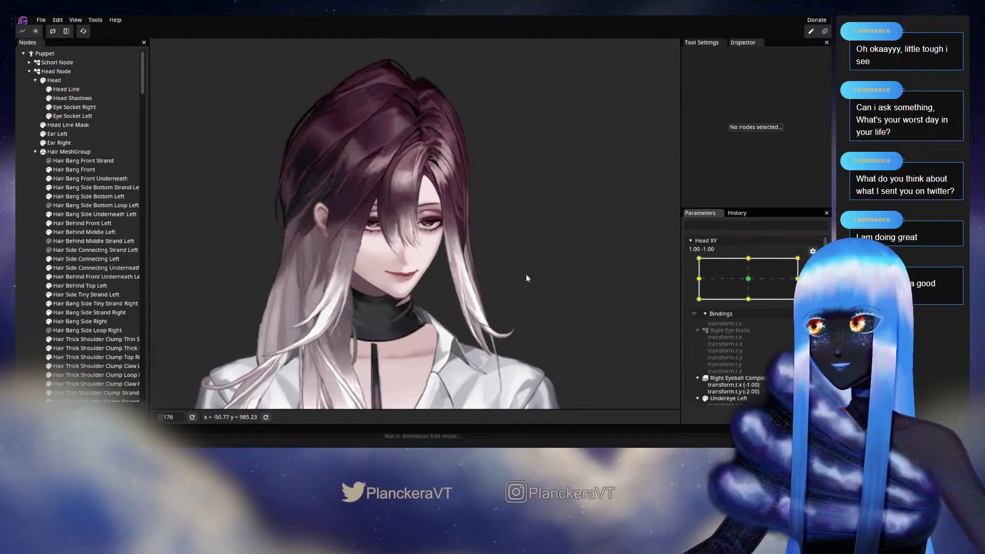
Nudge the upper tip of Hair Bang Side Bottom Left with the deform brush at the 1.00, -1.00 keyframe, and deselect the strand.
scroll(451, 267, "up", 5)
scroll(452, 267, "up", 4)
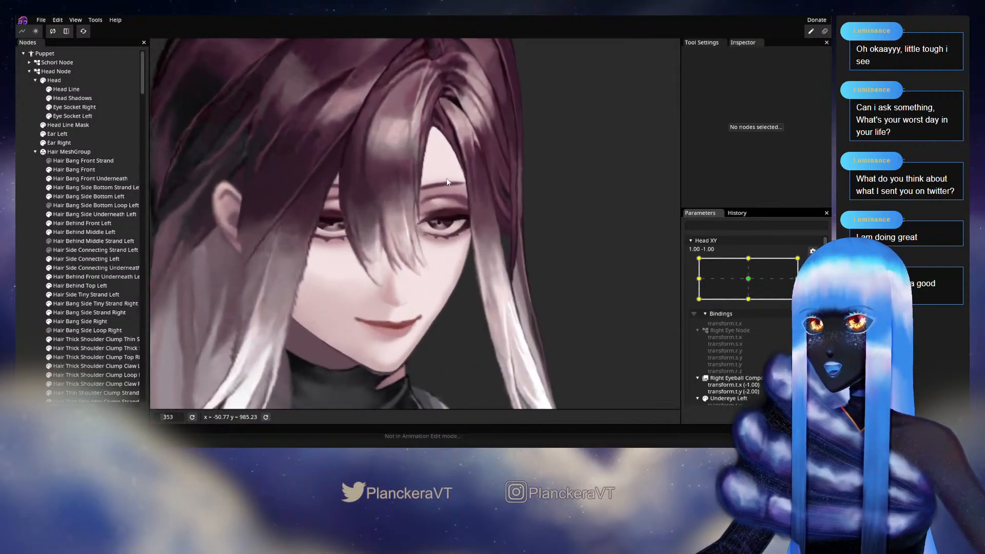
scroll(386, 286, "up", 4)
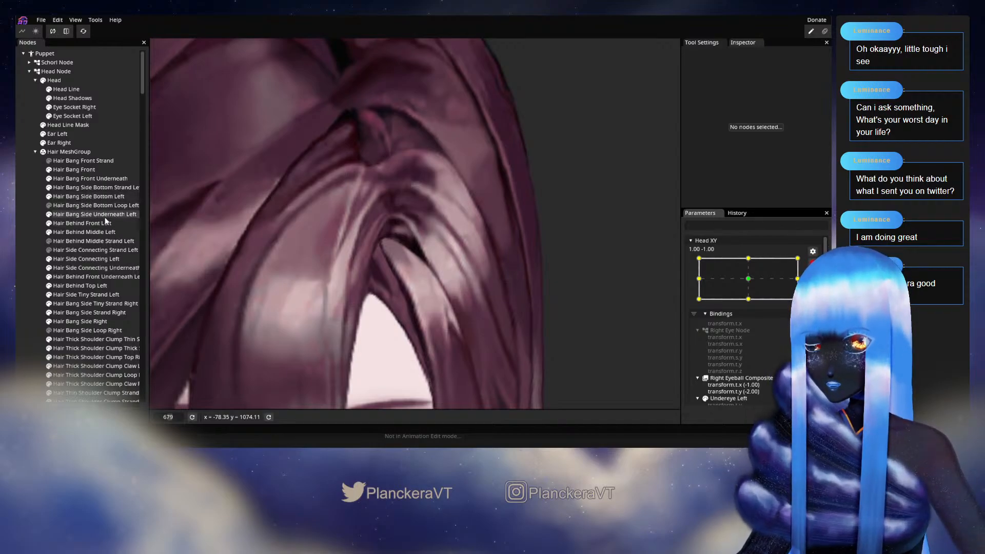
left_click(103, 197)
scroll(290, 277, "up", 1)
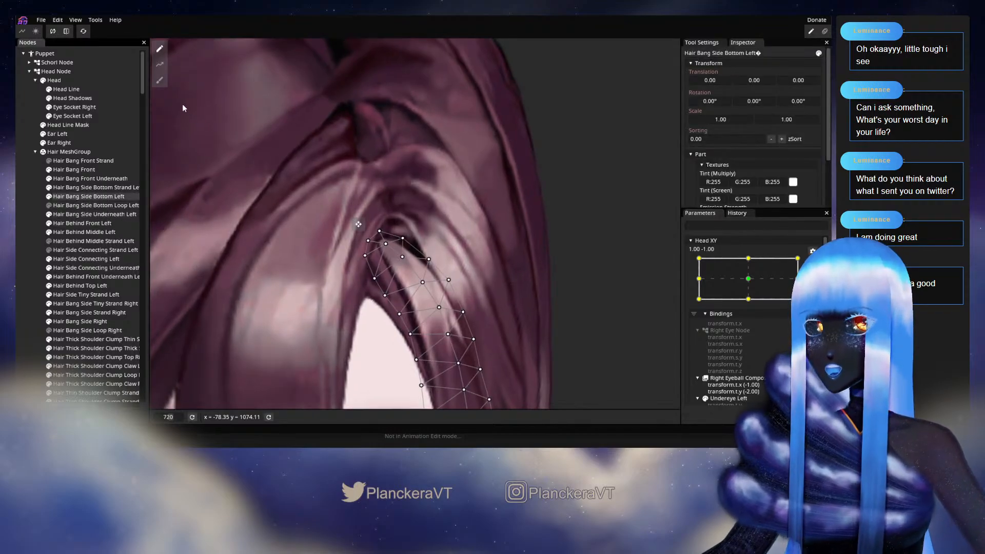
left_click(159, 80)
left_click_drag(391, 244, 392, 243)
left_click(25, 226)
scroll(444, 294, "down", 3)
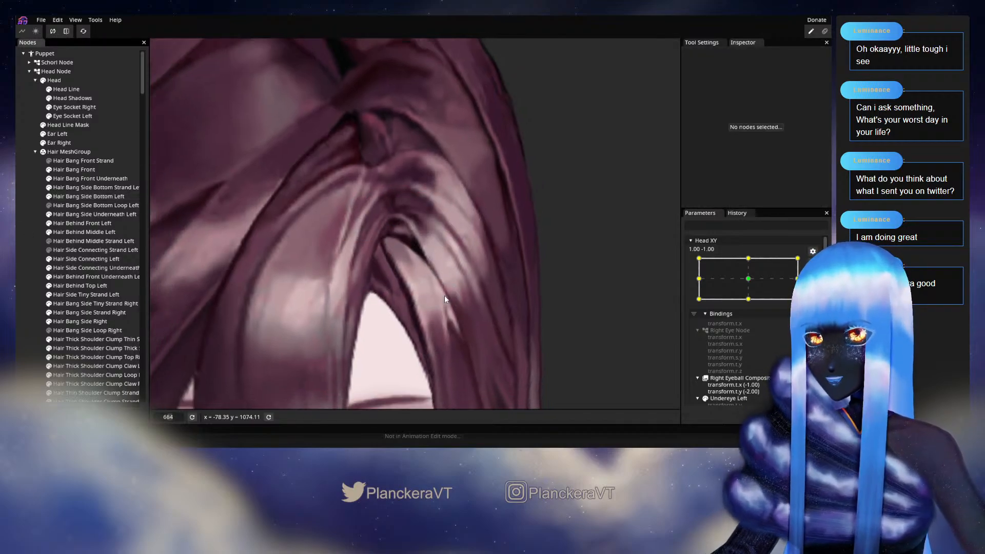
scroll(438, 299, "down", 5)
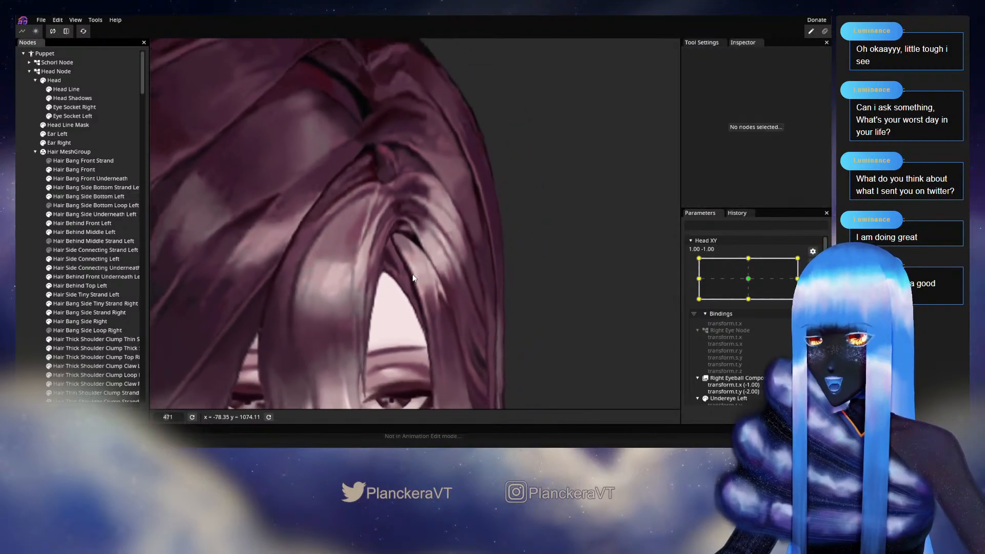
scroll(418, 277, "down", 2)
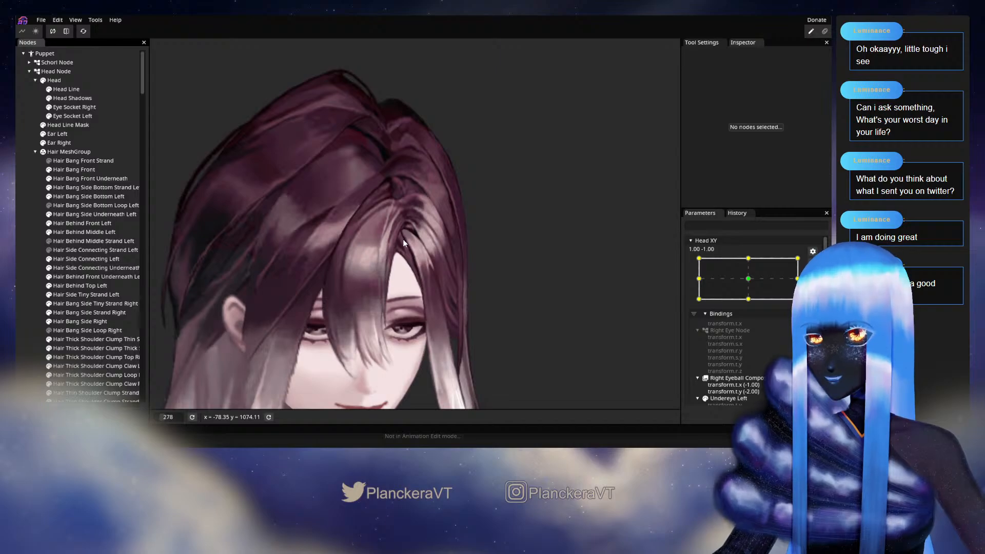
Test the head movement around the Head XY 1.00, -1.00 corner with the whole face in view, and reopen that keyframe for editing.
scroll(401, 230, "down", 3)
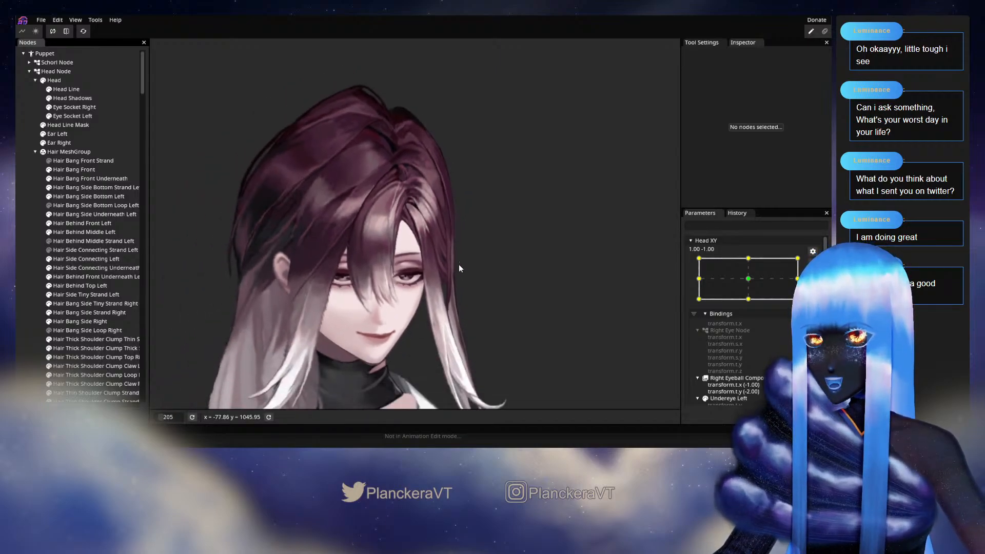
left_click_drag(481, 292, 484, 258)
left_click(813, 263)
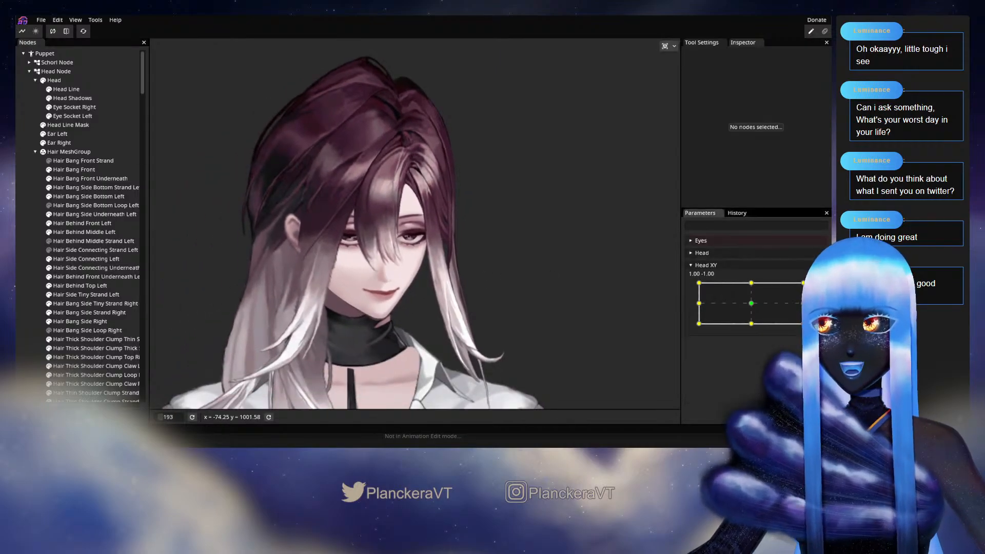
mouse_move(804, 324)
left_mouse_down()
mouse_move(804, 306)
mouse_move(804, 324)
left_mouse_up()
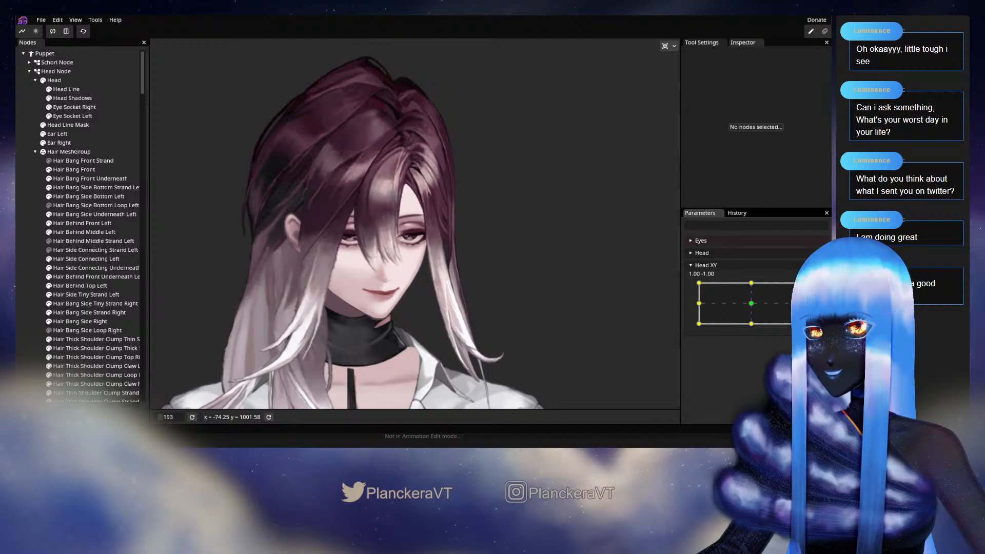
left_click(819, 290)
Adjust the inner-edge vertices of Hair Bang Side Bottom Left just above the forehead gap, and deselect the strand.
scroll(400, 283, "up", 2)
scroll(400, 284, "up", 10)
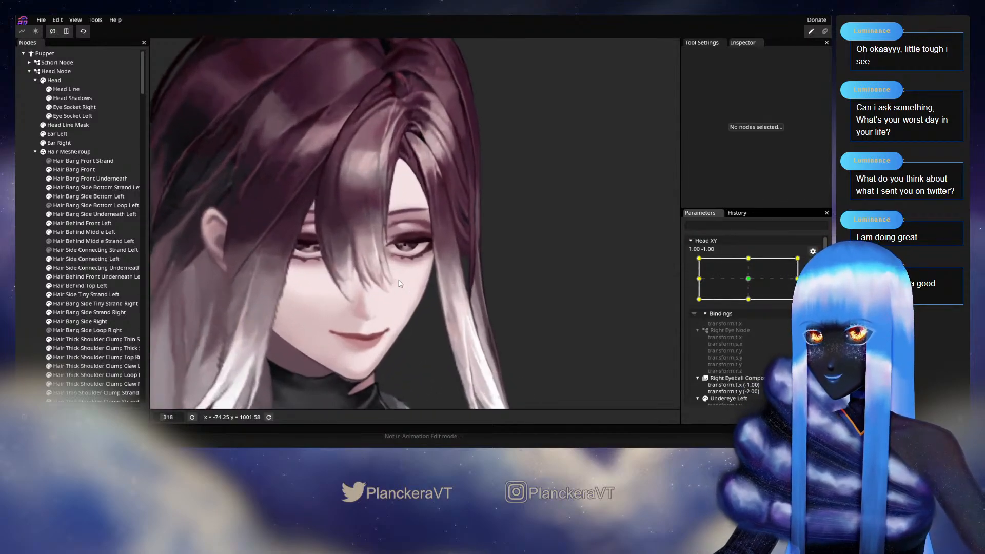
scroll(400, 331, "up", 3)
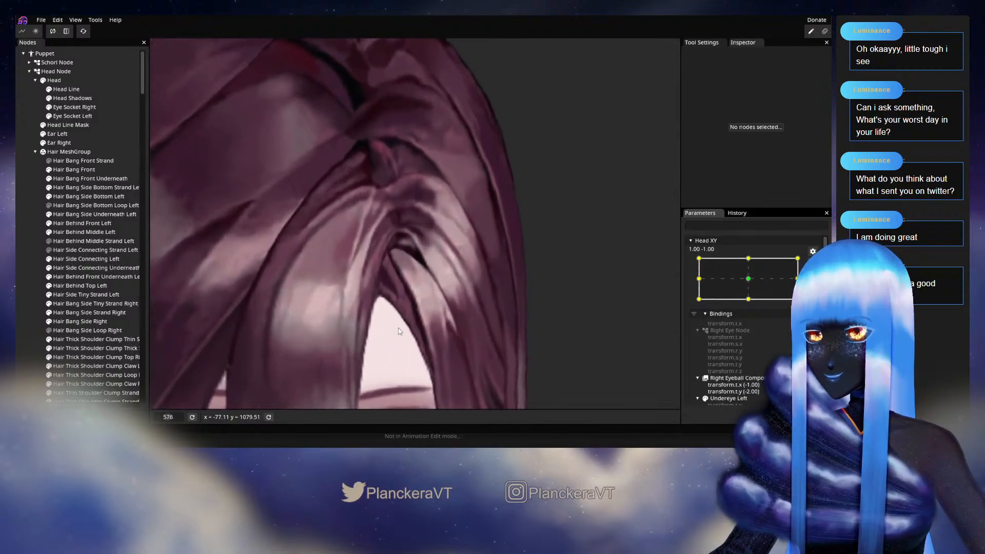
left_click(91, 198)
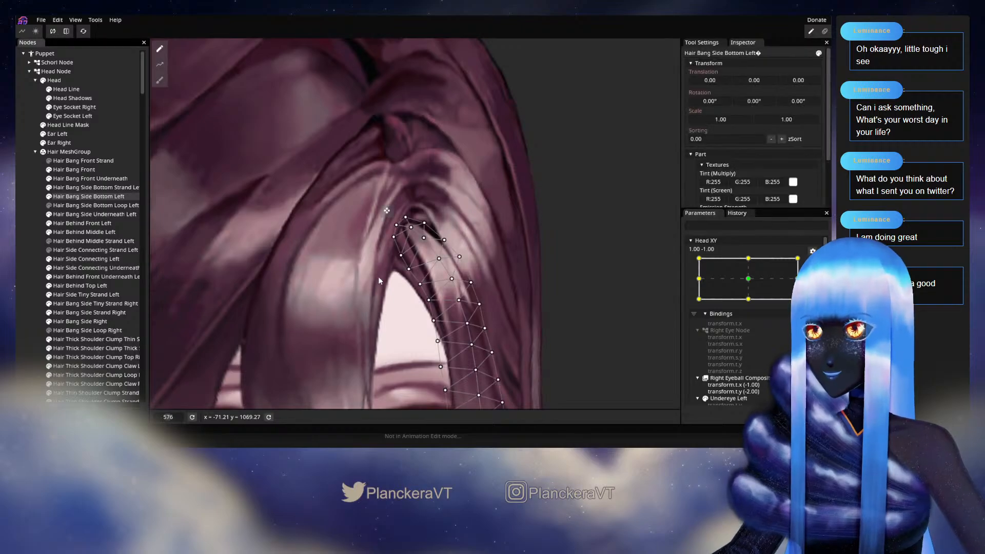
scroll(378, 276, "up", 2)
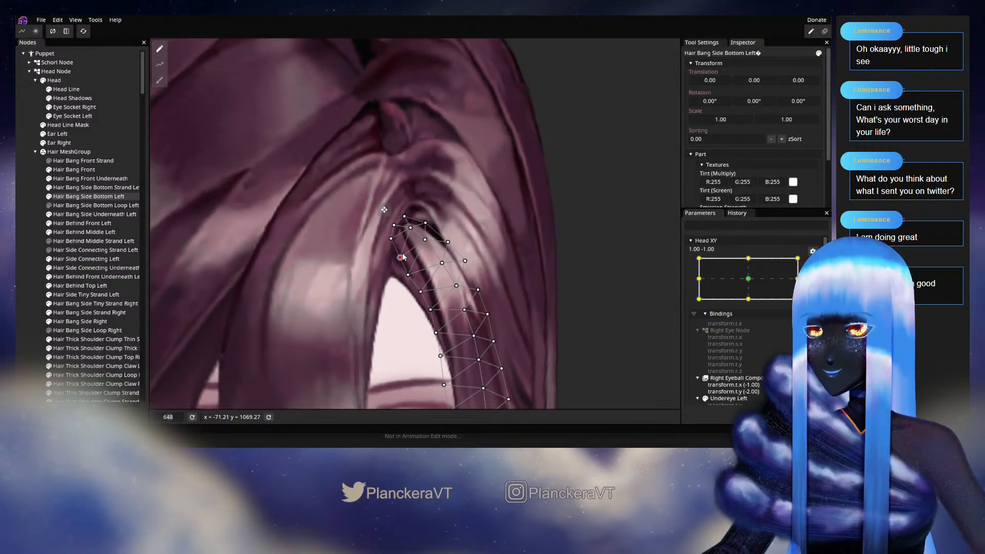
left_click_drag(410, 273, 424, 296)
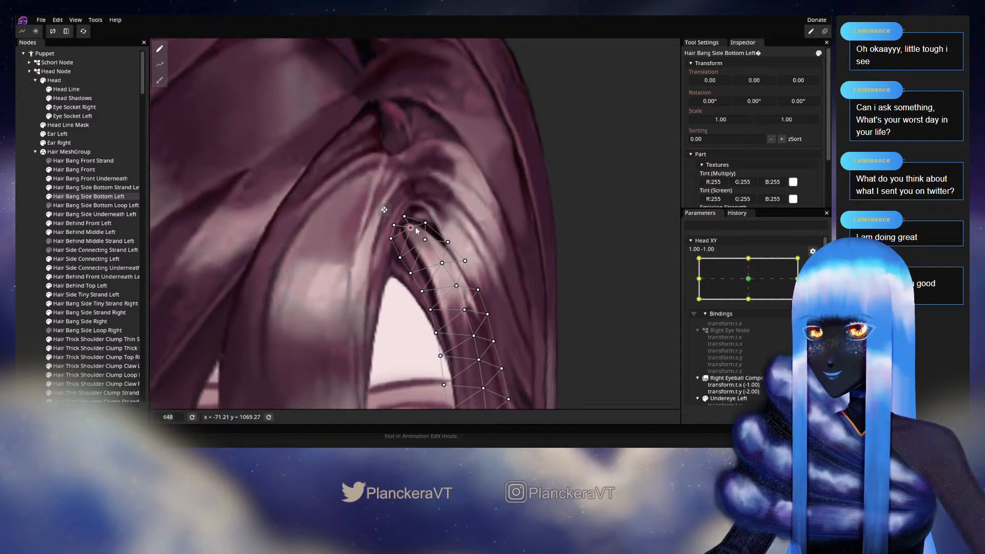
left_click(392, 238)
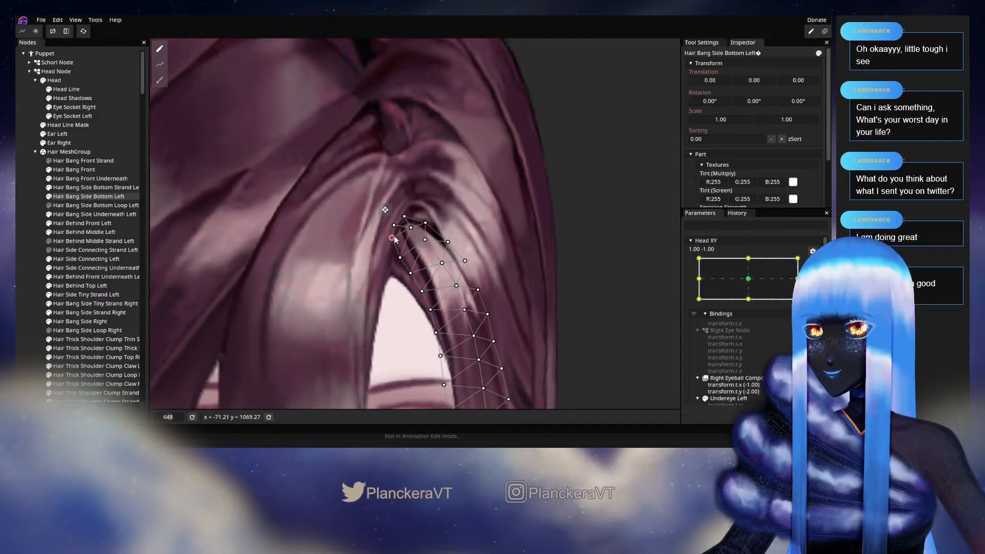
left_click(541, 318)
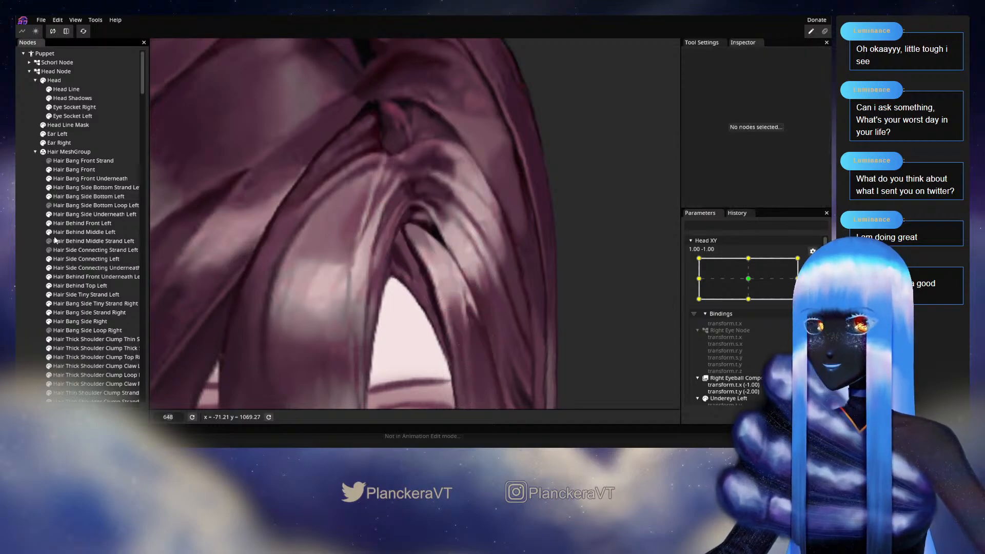
Recheck the bangs by moving the head around Head XY 1.00, -1.00, and return to editing that keyframe.
scroll(541, 319, "down", 3)
scroll(543, 321, "down", 5)
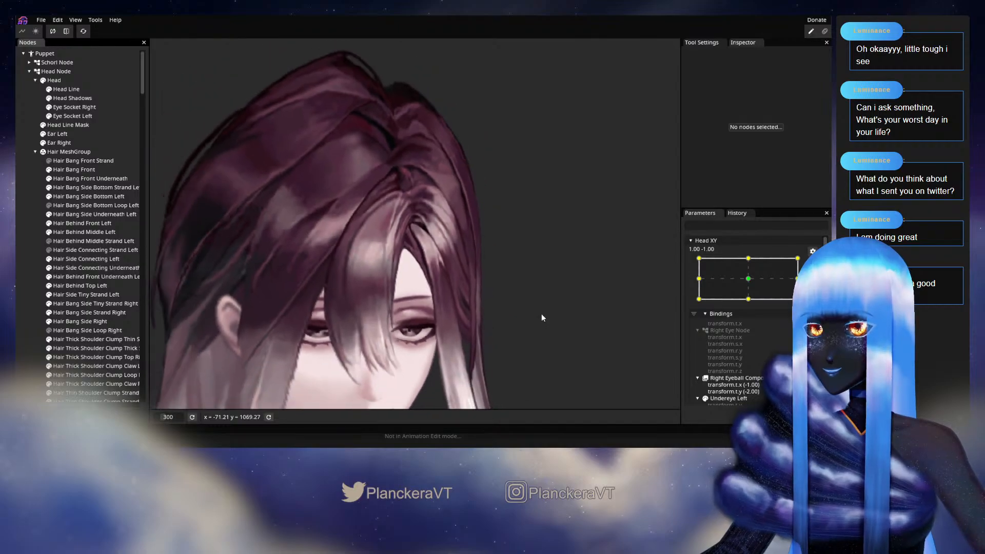
scroll(541, 313, "down", 3)
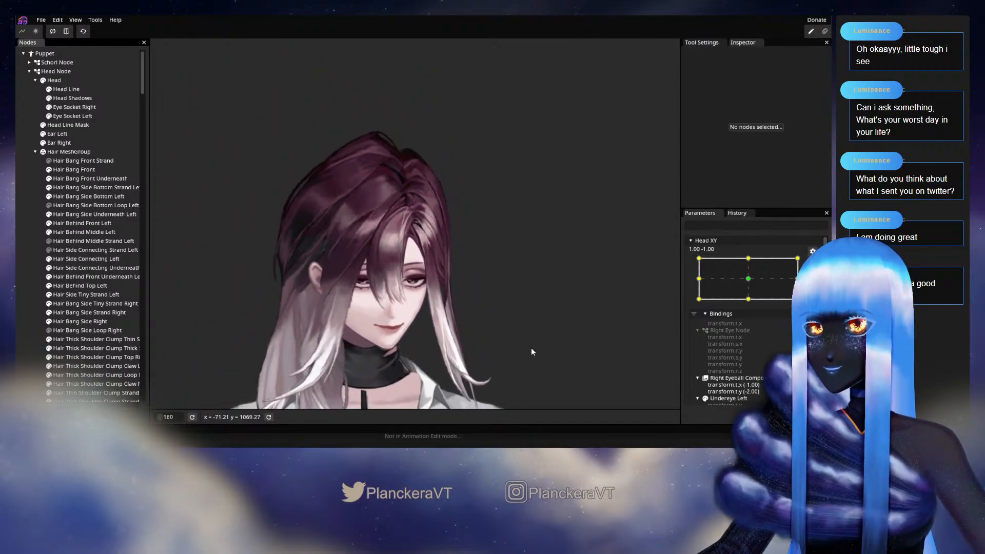
left_click(813, 264)
mouse_move(803, 324)
left_mouse_down()
mouse_move(800, 304)
mouse_move(804, 324)
left_mouse_up()
left_click(813, 276)
Fine-tune the uppermost tip vertices of Hair Bang Side Bottom Left at the parting, and deselect the strand.
scroll(440, 179, "up", 6)
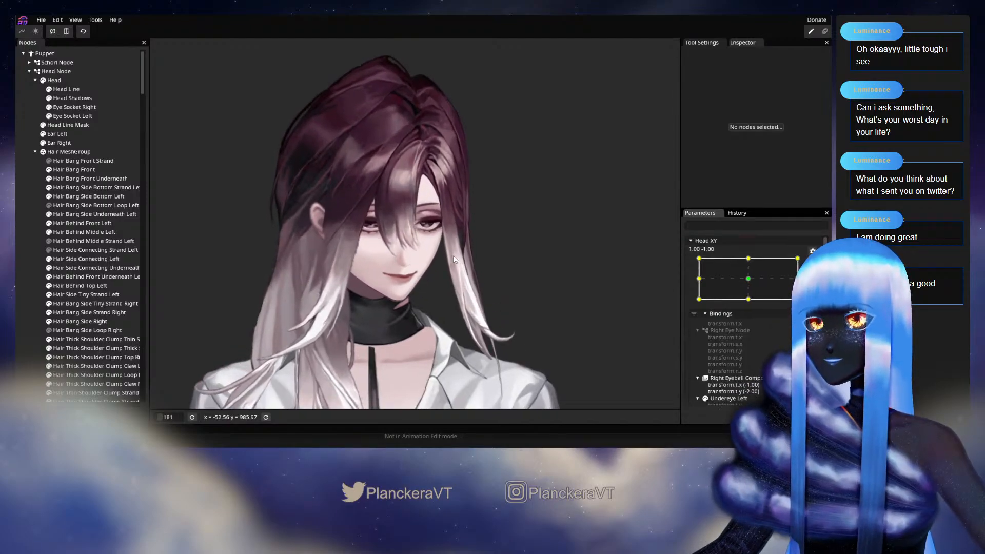
scroll(440, 179, "up", 6)
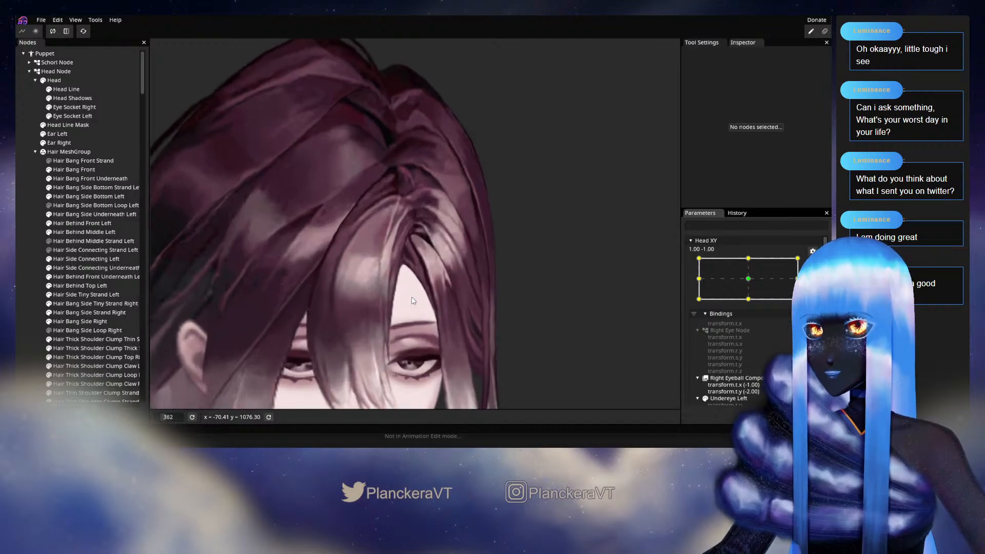
scroll(397, 249, "up", 1)
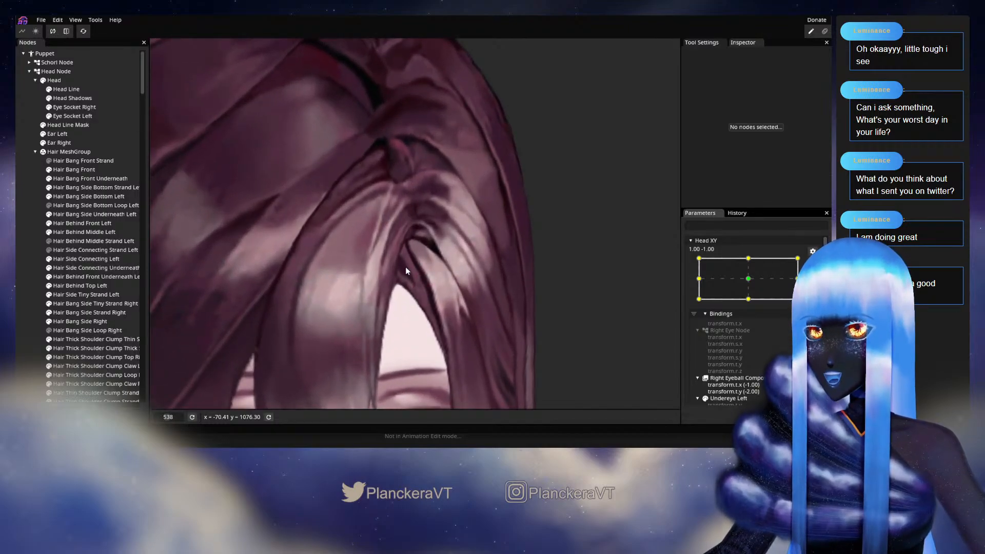
scroll(405, 269, "up", 2)
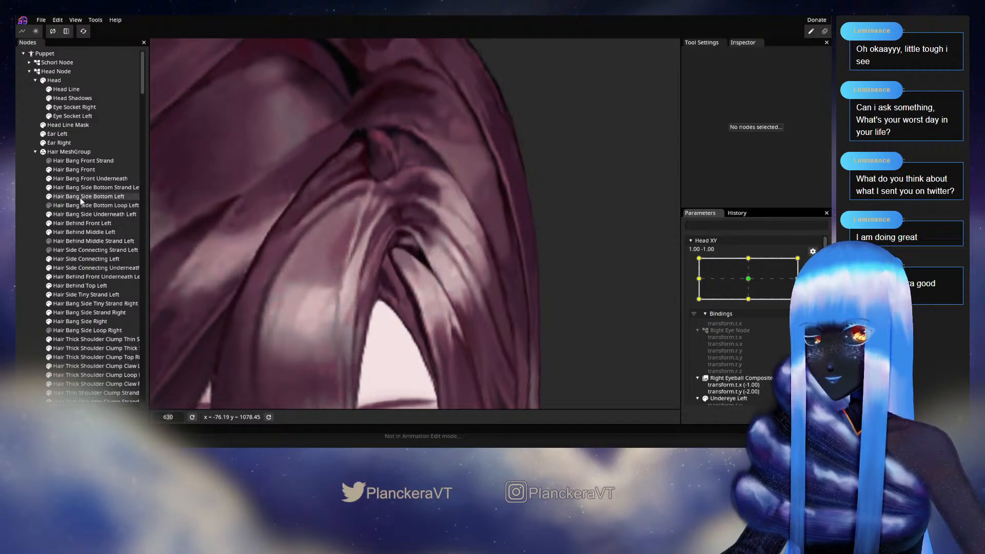
left_click(81, 201)
scroll(374, 255, "up", 2)
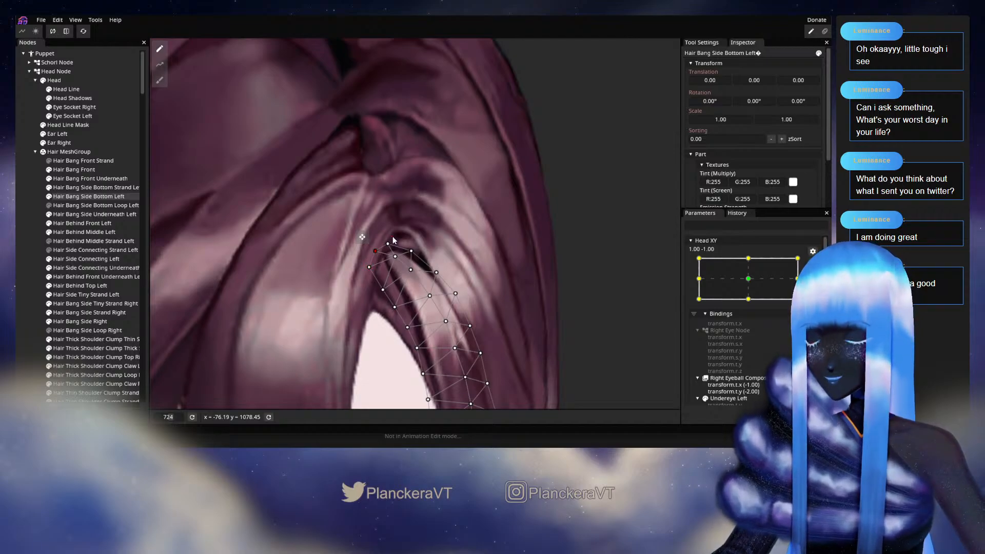
left_click(22, 267)
Leave keyframe editing and sweep the head repeatedly around the Head XY 1.00, -1.00 corner to examine how the bangs move.
scroll(516, 306, "down", 3)
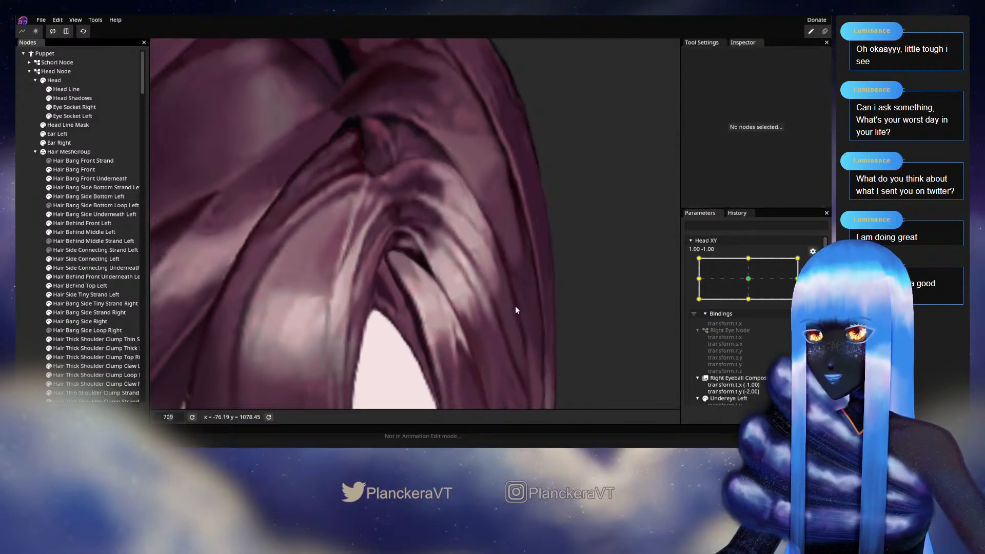
scroll(462, 322, "down", 5)
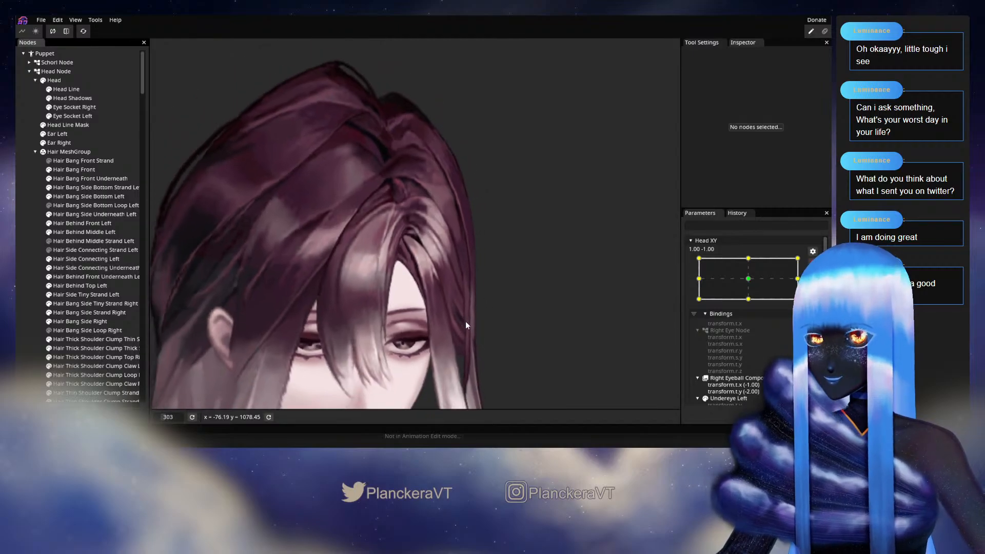
scroll(466, 322, "down", 3)
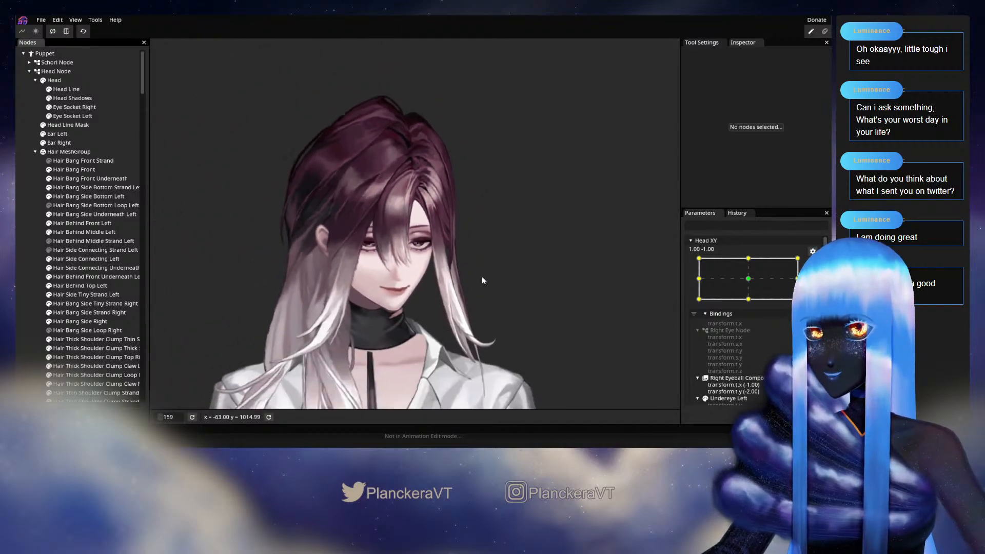
left_click(813, 263)
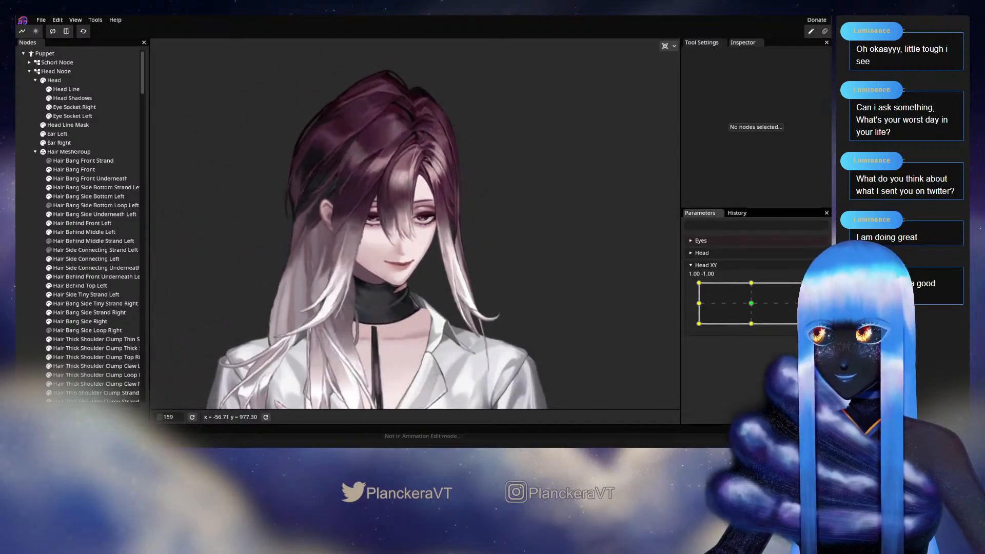
mouse_move(804, 324)
left_mouse_down()
mouse_move(804, 283)
mouse_move(804, 324)
left_mouse_up()
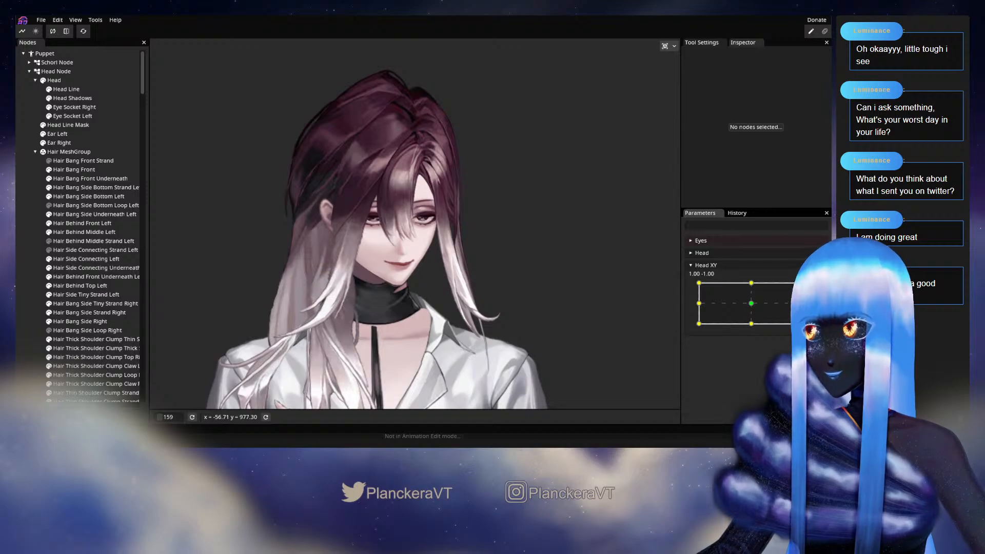
mouse_move(803, 324)
left_mouse_down()
mouse_move(803, 302)
mouse_move(804, 324)
left_mouse_up()
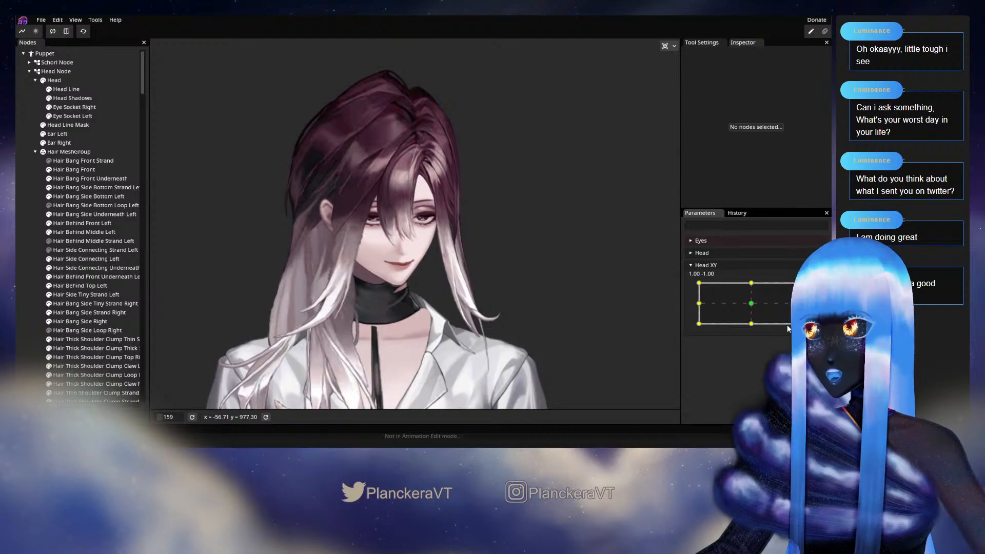
mouse_move(804, 324)
left_mouse_down()
mouse_move(804, 298)
mouse_move(757, 337)
mouse_move(801, 334)
left_mouse_up()
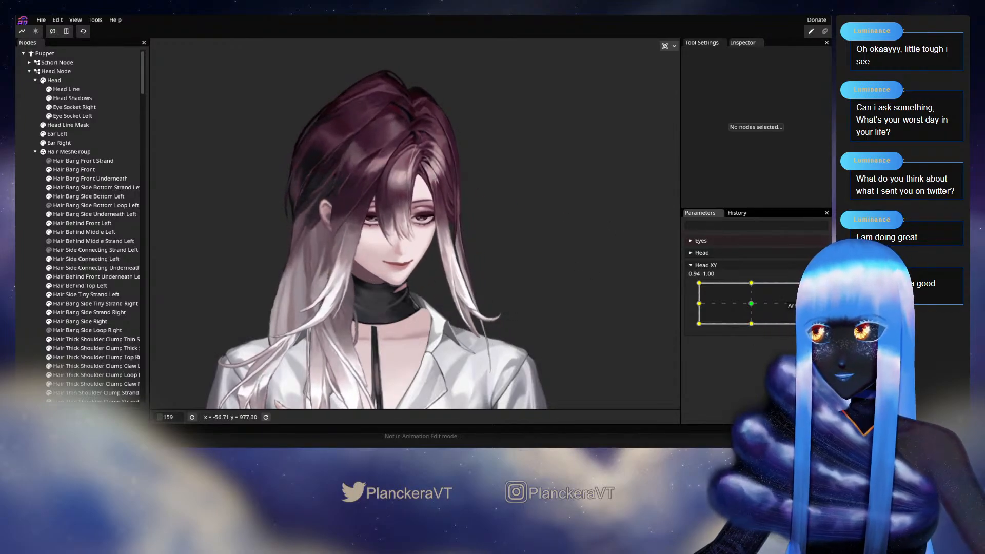
At the 1.00, -1.00 keyframe, nudge an upper interior vertex and the inner-edge vertices of Hair Bang Side Bottom Left beside the forehead gap.
scroll(467, 266, "up", 8)
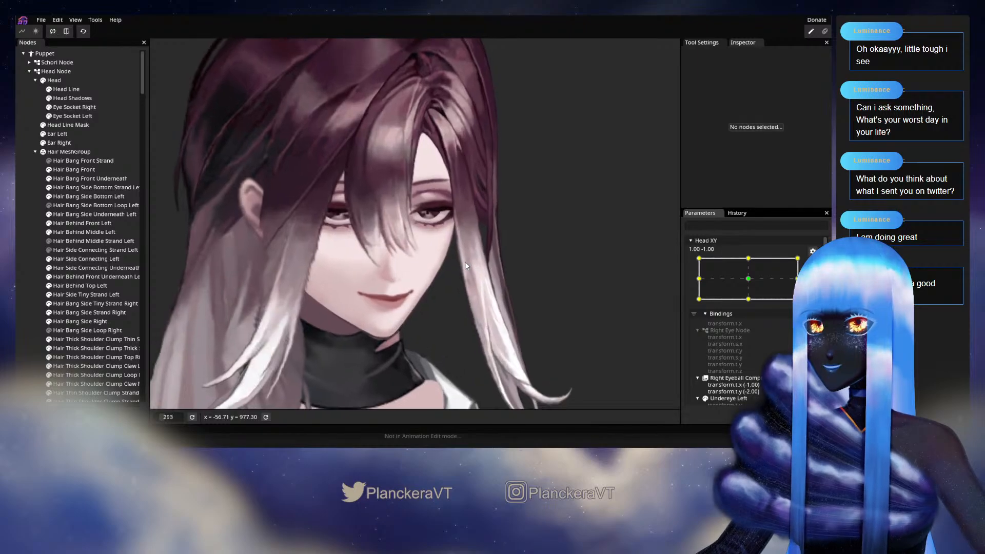
scroll(466, 266, "up", 5)
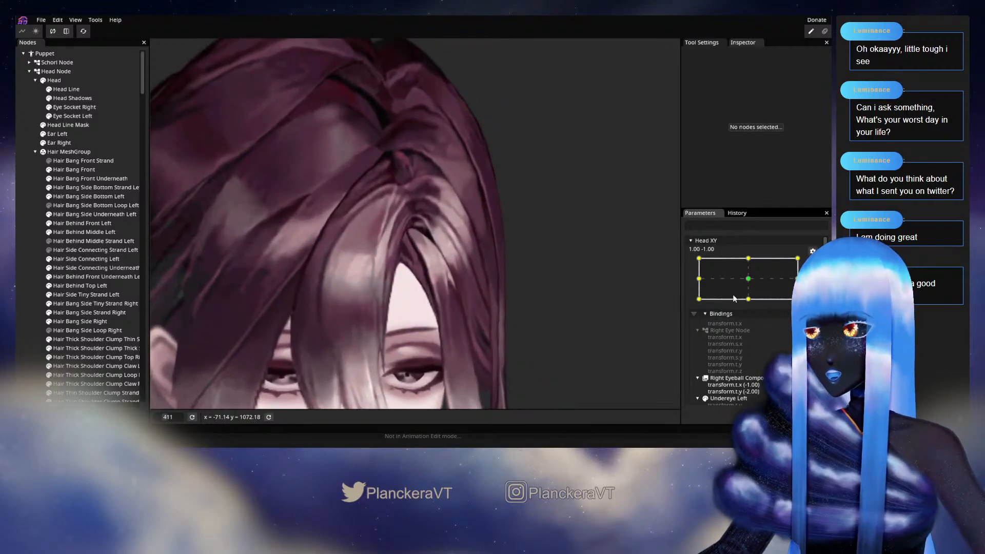
scroll(408, 324, "up", 2)
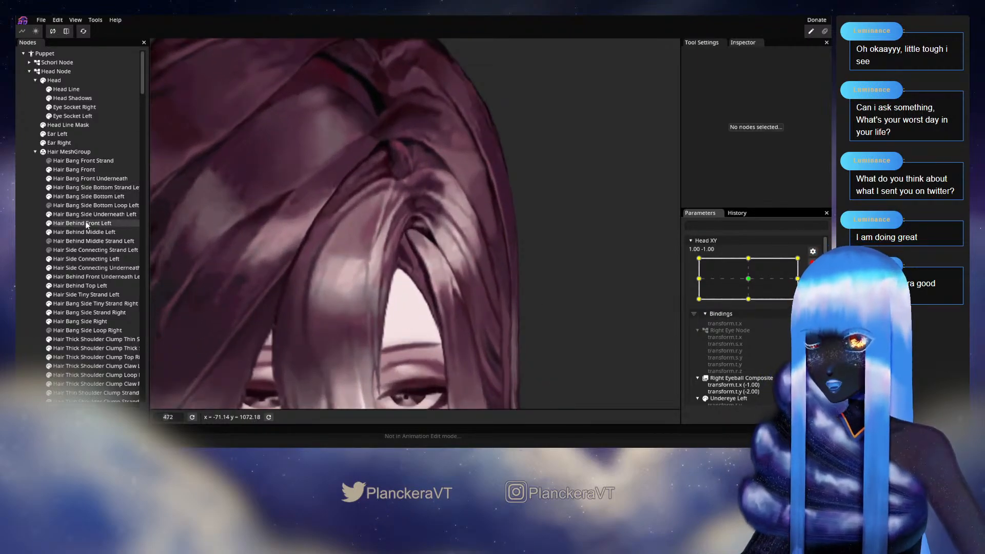
left_click(89, 198)
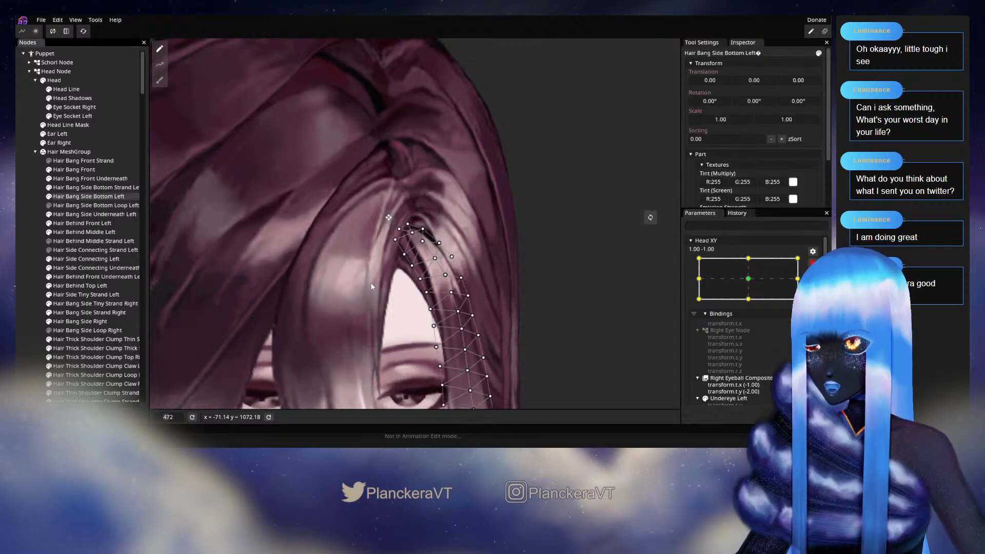
scroll(372, 286, "up", 3)
left_click(429, 253)
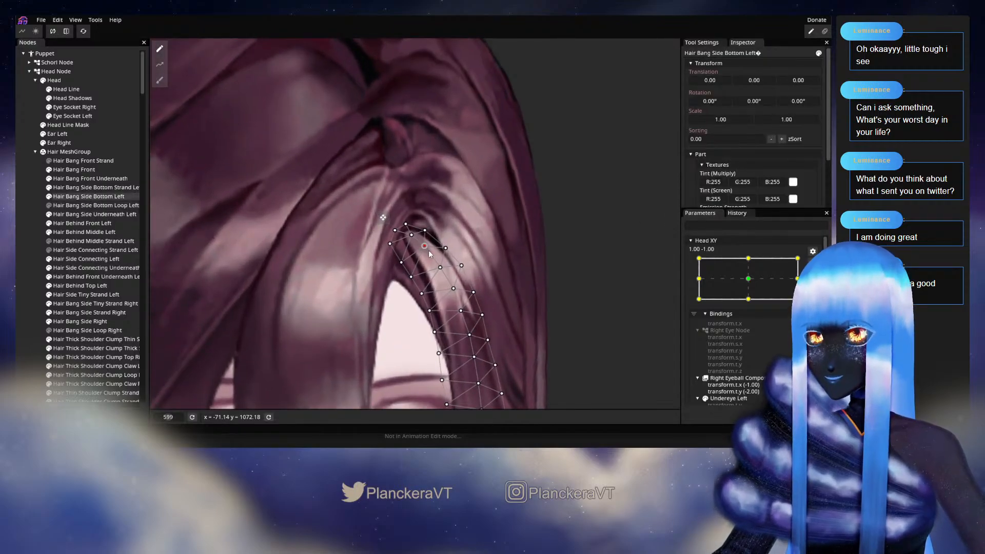
left_click(413, 279)
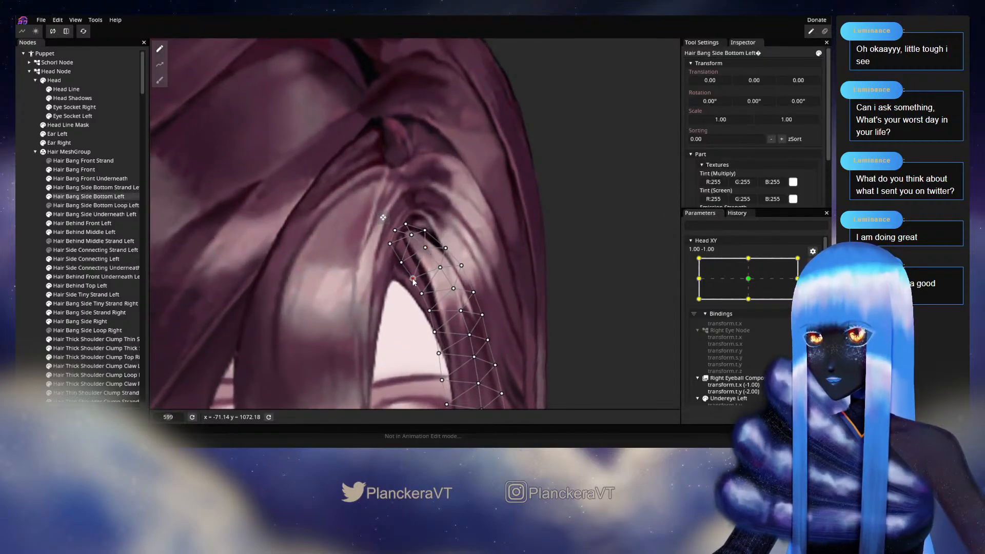
left_click(429, 312)
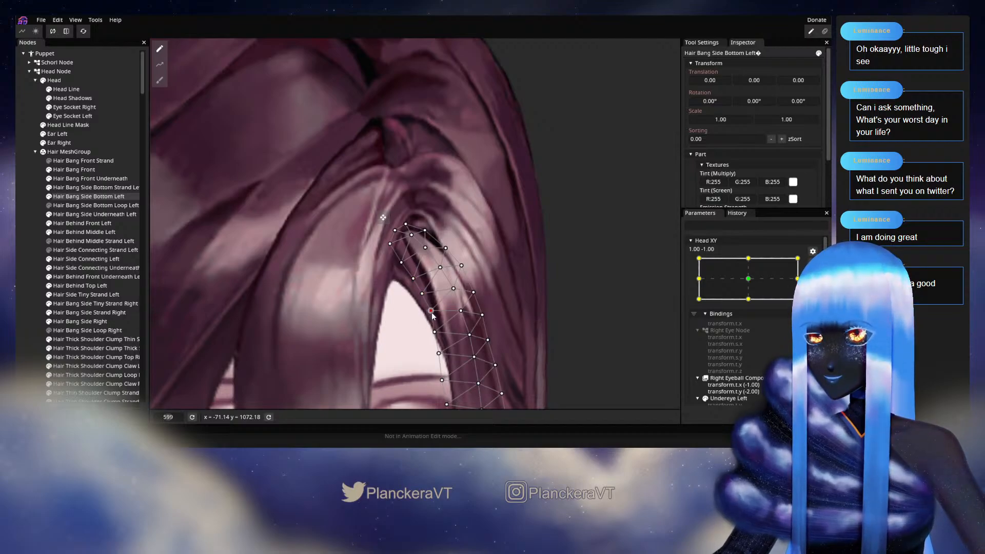
Refine the inner-edge vertices of Hair Bang Side Bottom Left at the peak of the forehead gap, and deselect the strand.
scroll(431, 316, "down", 2)
left_click(431, 316)
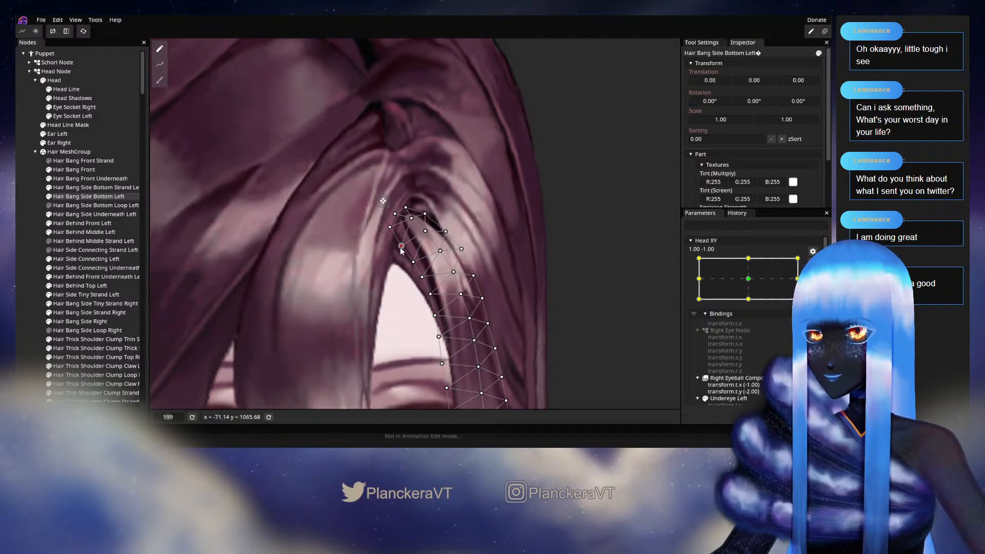
left_click_drag(401, 248, 403, 249)
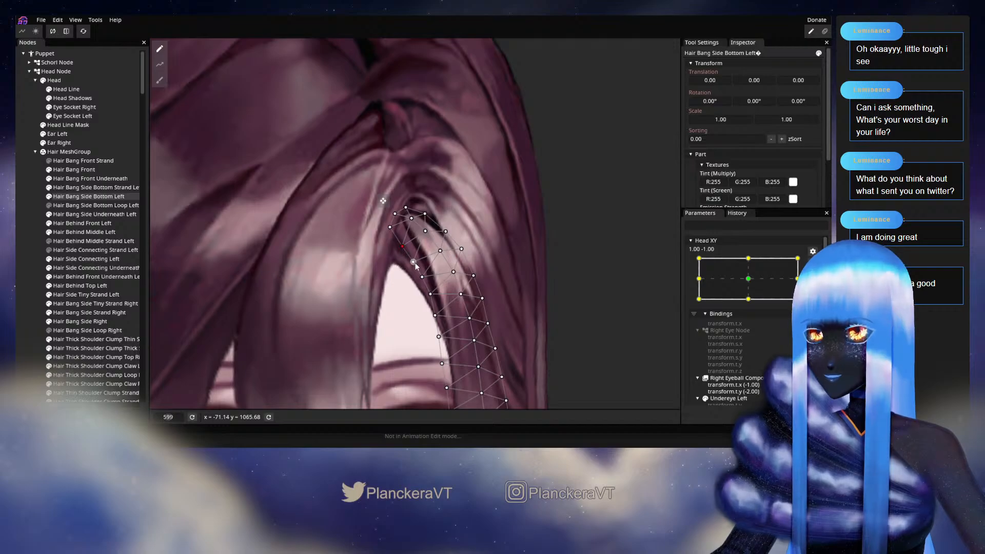
left_click_drag(419, 266, 419, 267)
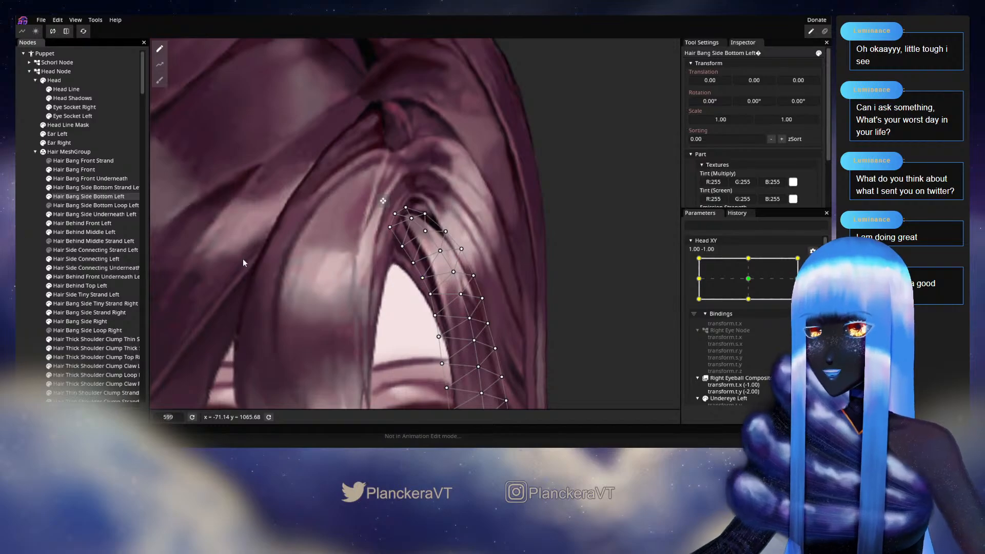
left_click(214, 234)
scroll(473, 290, "down", 5)
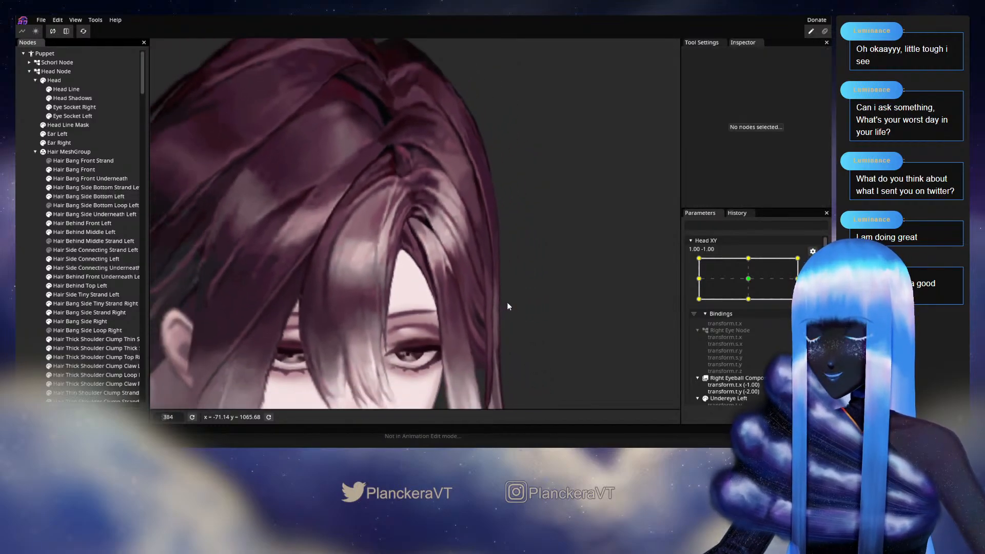
Leave keyframe editing and move the head slightly around the Head XY 1.00, -1.00 corner to examine the bangs around the forehead gap.
scroll(510, 303, "down", 5)
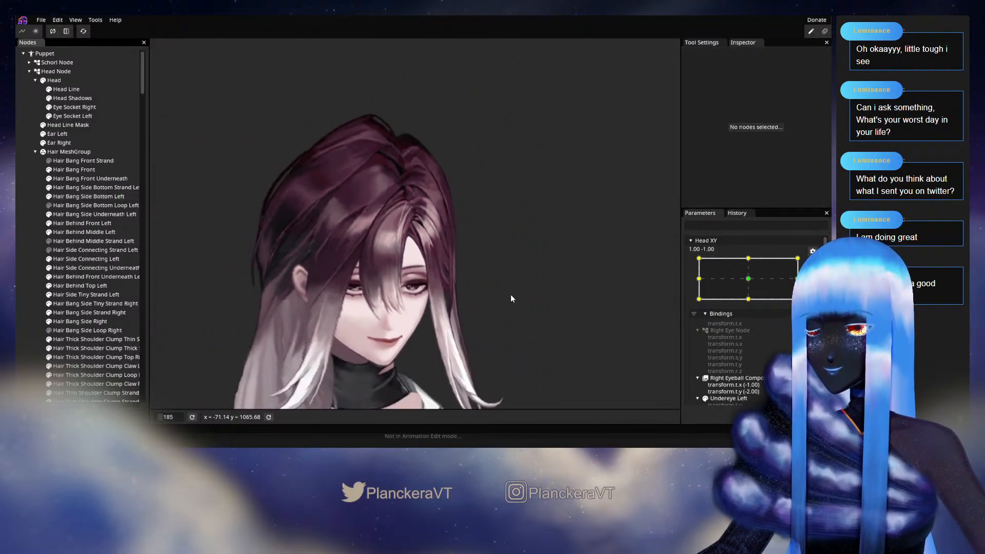
scroll(512, 298, "down", 2)
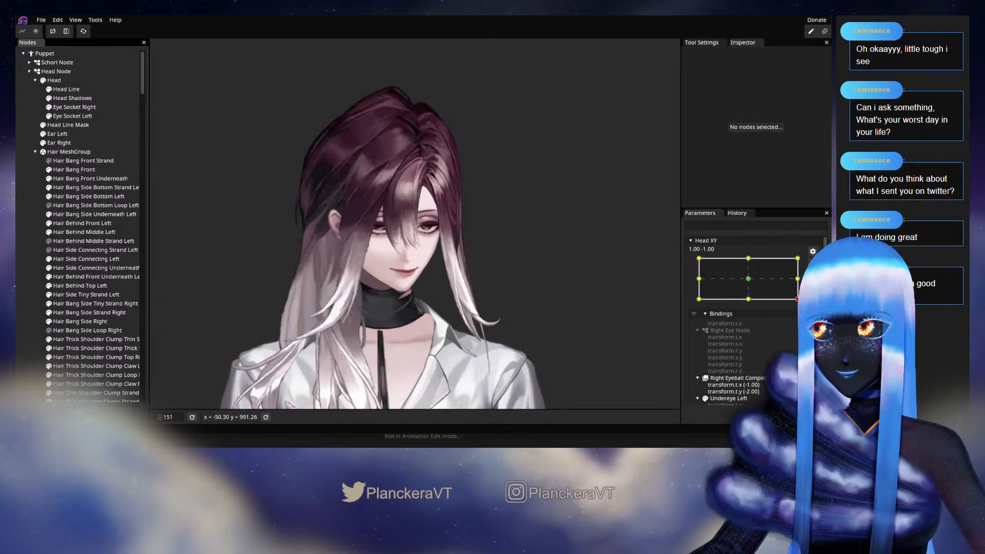
left_click(813, 265)
mouse_move(804, 324)
left_mouse_down()
mouse_move(751, 332)
mouse_move(804, 331)
left_mouse_up()
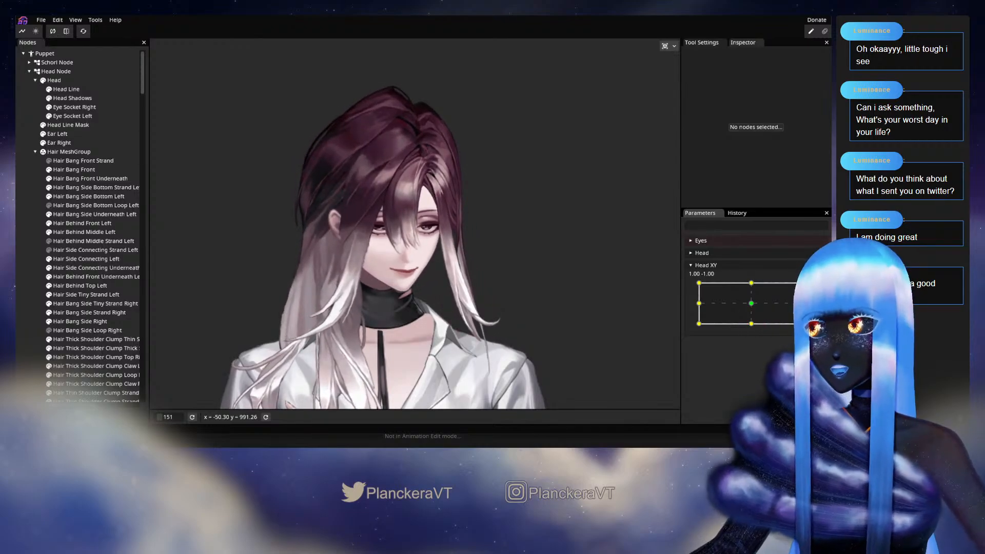
mouse_move(804, 324)
left_mouse_down()
mouse_move(804, 303)
mouse_move(805, 324)
left_mouse_up()
At the 1.00, -1.00 keyframe, nudge the vertices of Hair Bang Side Underneath Left around the peak of the forehead gap.
scroll(471, 294, "up", 5)
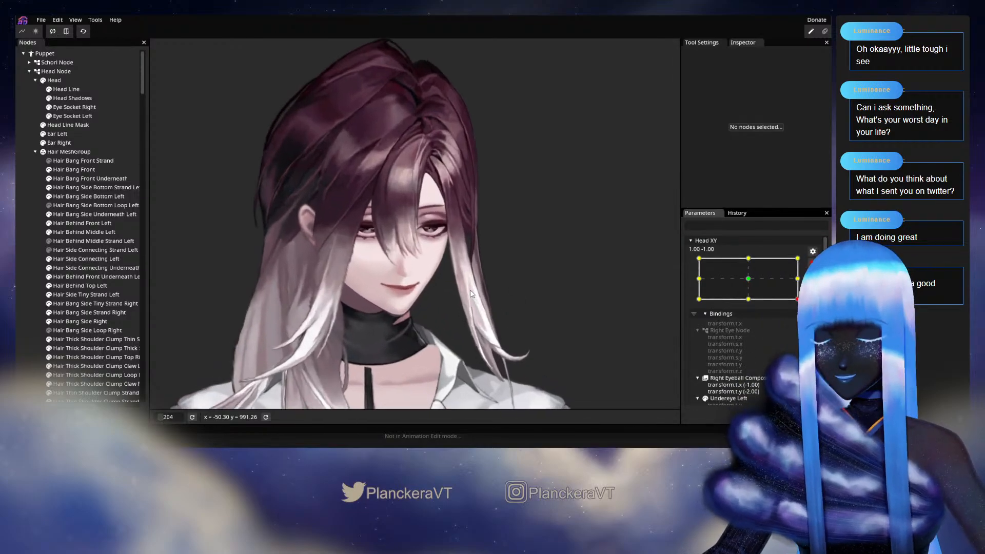
scroll(464, 282, "up", 5)
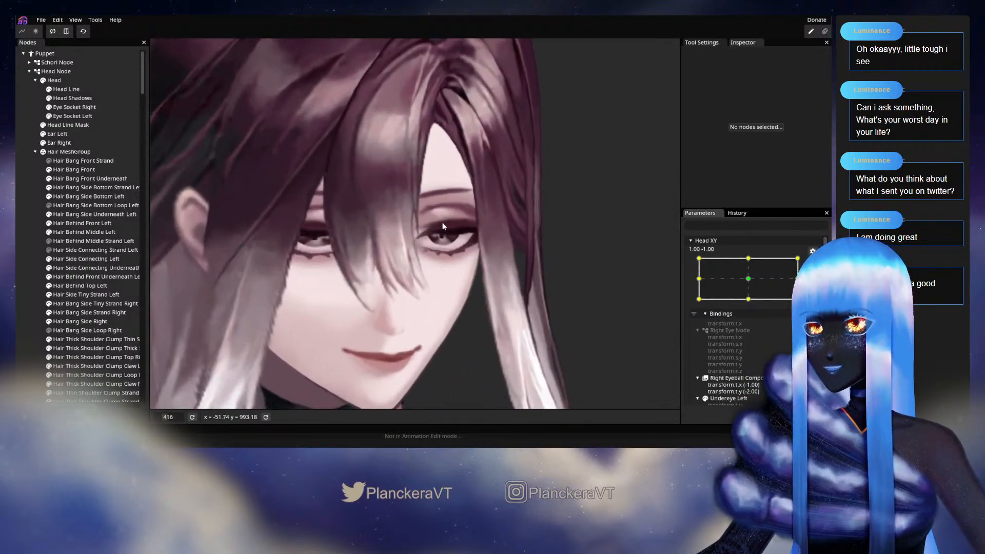
scroll(399, 296, "up", 2)
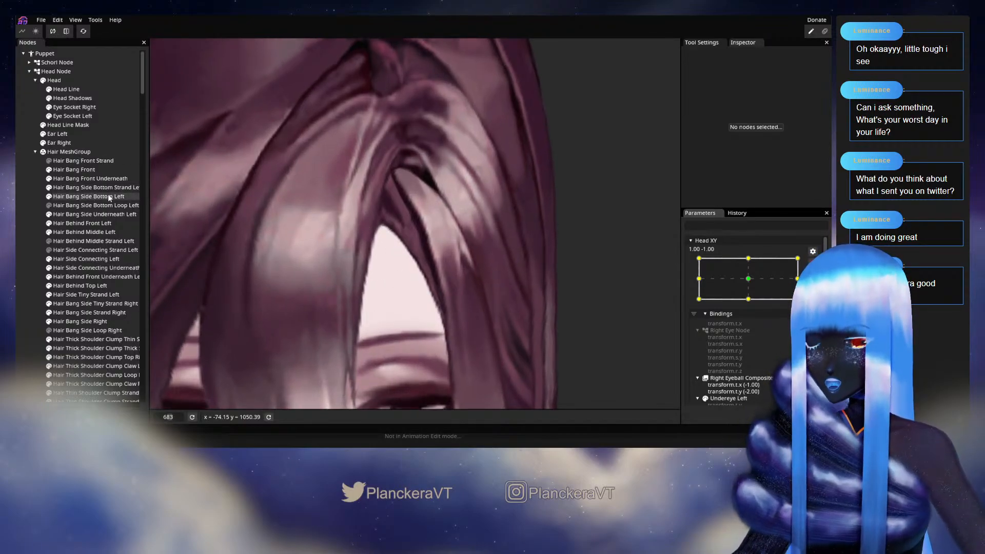
left_click(97, 214)
scroll(403, 277, "up", 2)
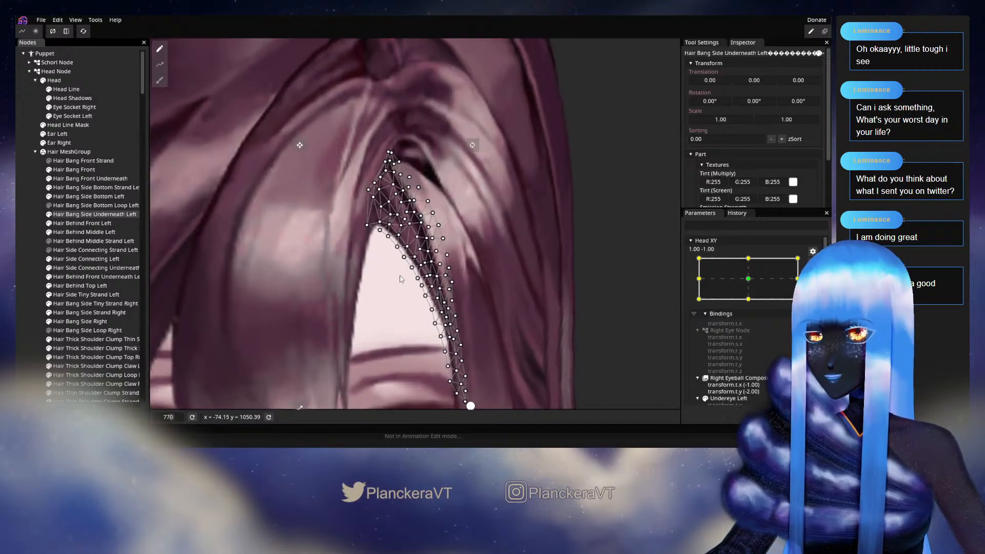
scroll(403, 277, "up", 3)
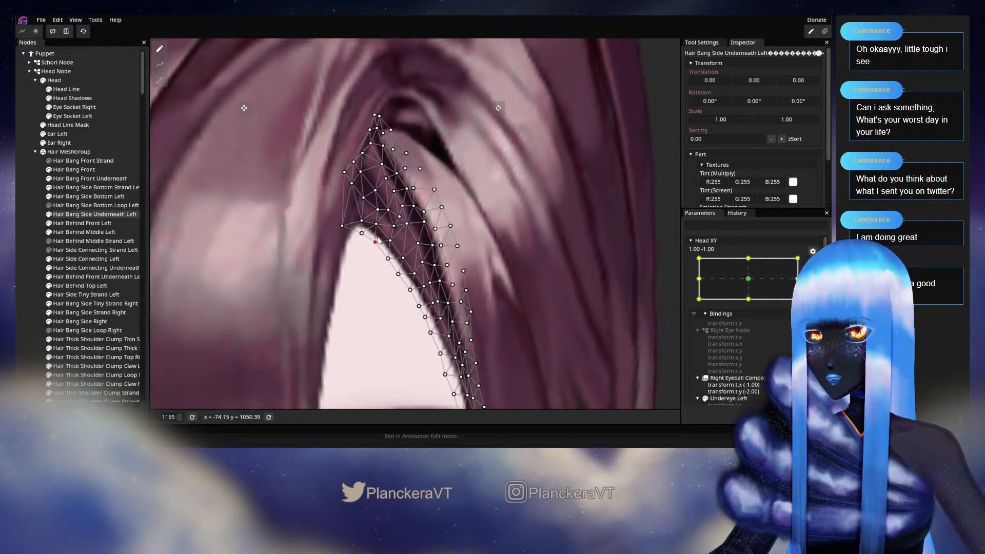
left_click_drag(390, 240, 391, 240)
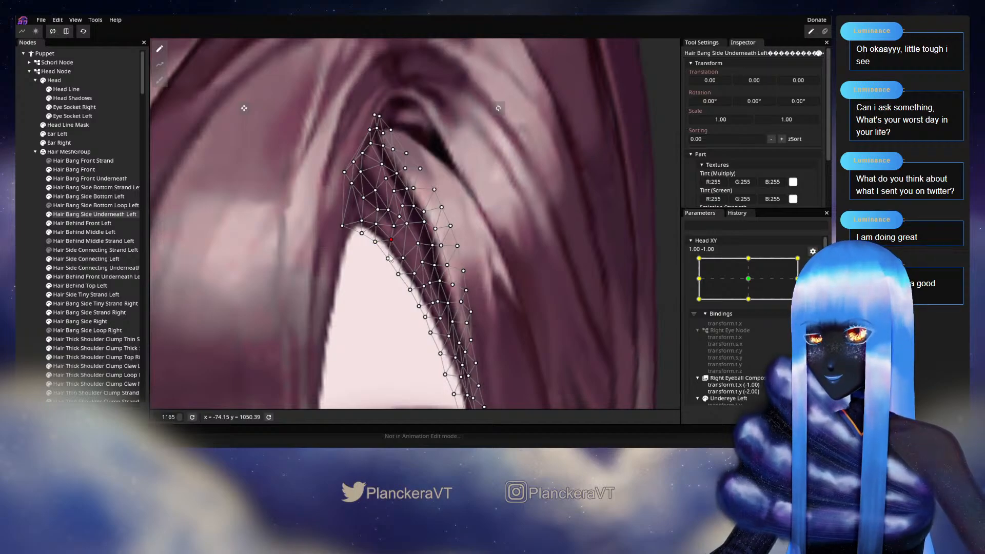
left_click(388, 258)
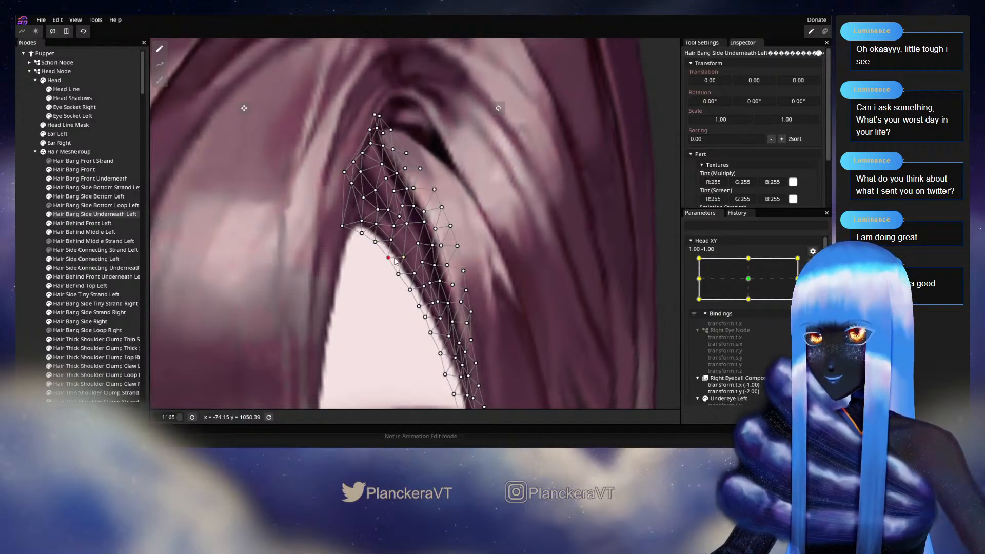
left_click(362, 234)
left_click_drag(359, 235, 361, 234)
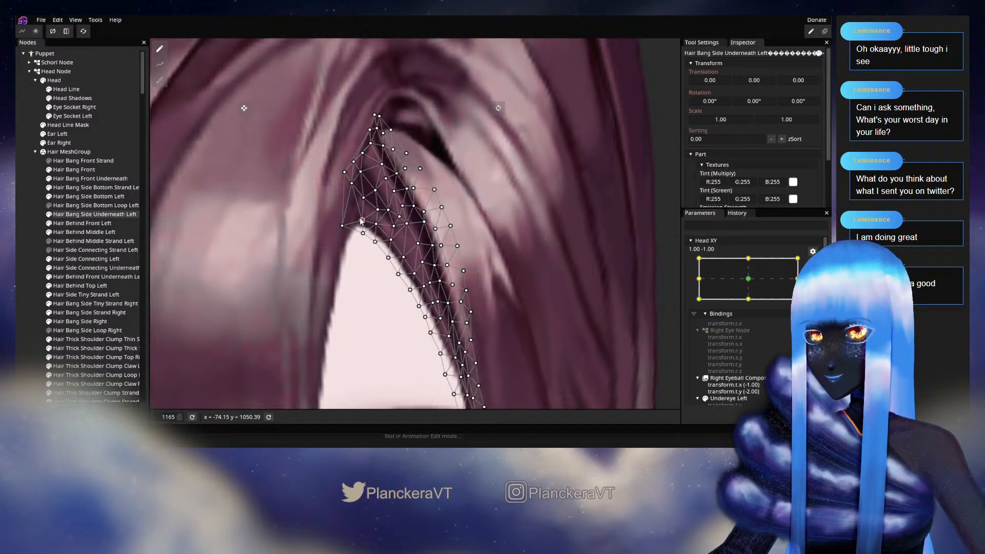
left_click(362, 221)
Adjust the Hair Bang Side Underneath Left vertices down the side of the forehead gap to the lower tip, and deselect the strand.
mouse_move(378, 230)
left_mouse_down()
mouse_move(379, 244)
mouse_move(367, 249)
mouse_move(386, 238)
left_mouse_up()
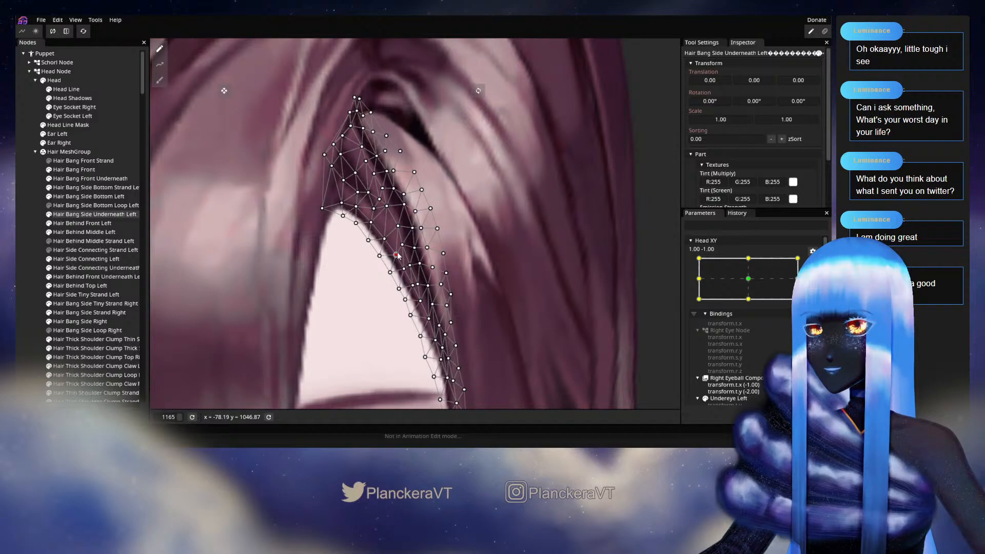
left_click_drag(398, 256, 368, 225)
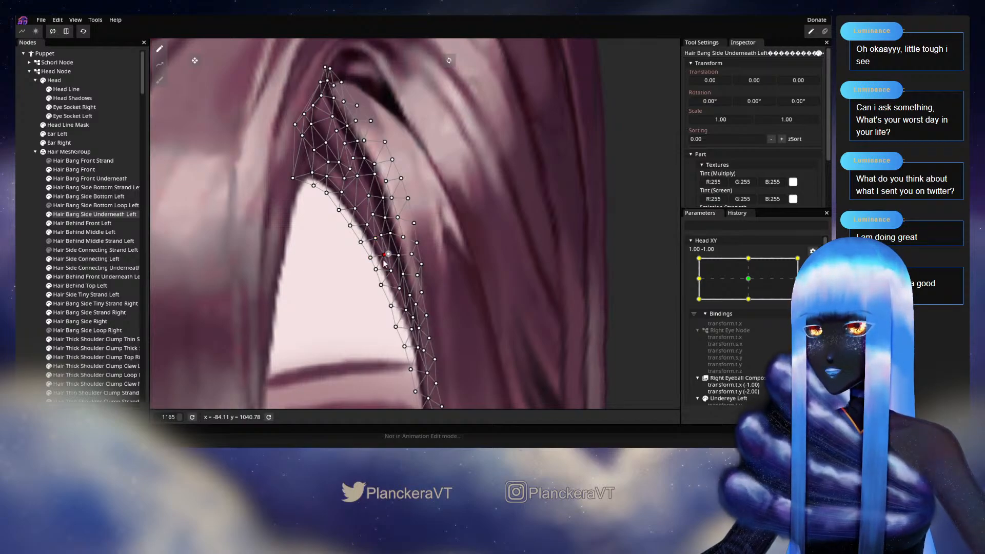
left_click_drag(395, 276, 387, 241)
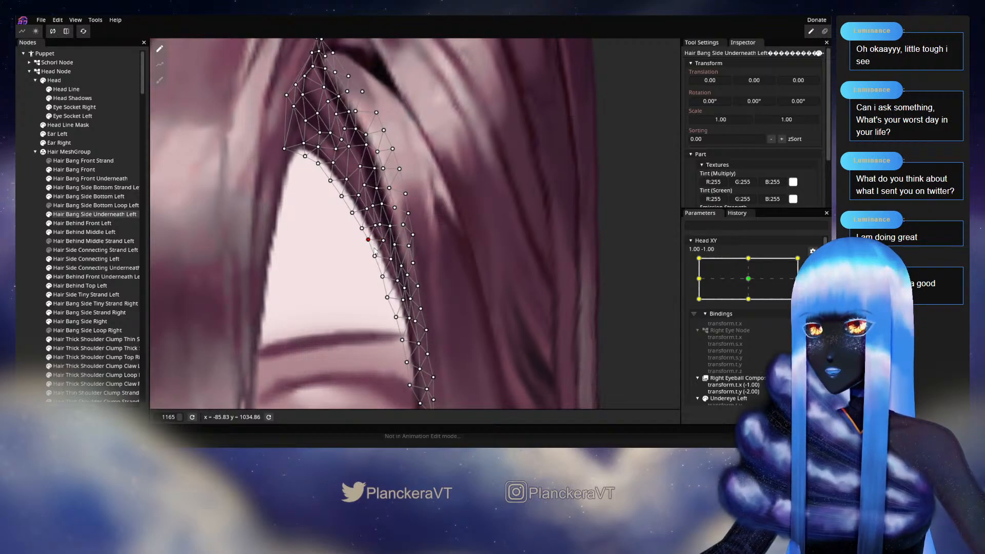
mouse_move(394, 277)
left_mouse_down()
mouse_move(386, 253)
mouse_move(377, 271)
left_mouse_up()
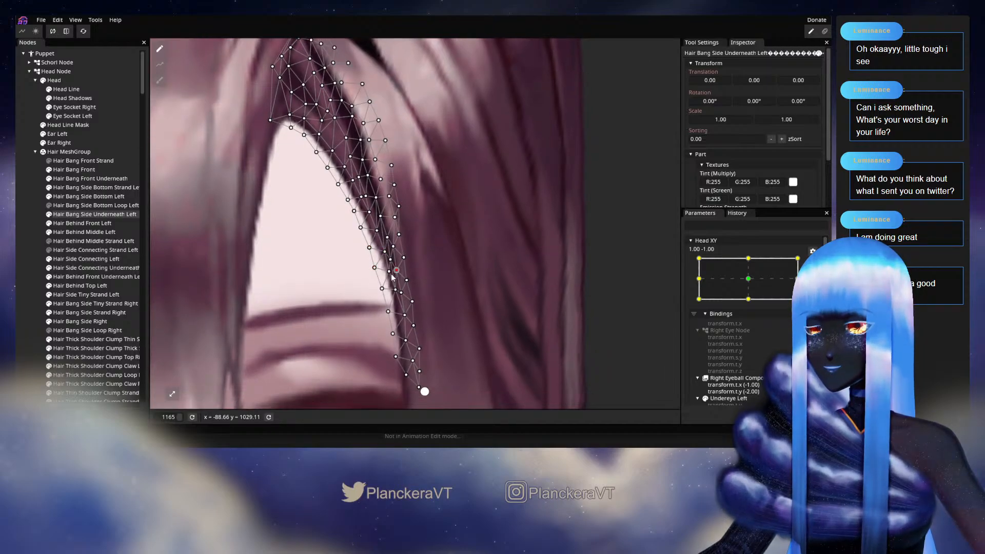
mouse_move(392, 277)
left_mouse_down()
mouse_move(376, 248)
mouse_move(379, 282)
mouse_move(388, 280)
mouse_move(380, 288)
mouse_move(394, 267)
left_mouse_up()
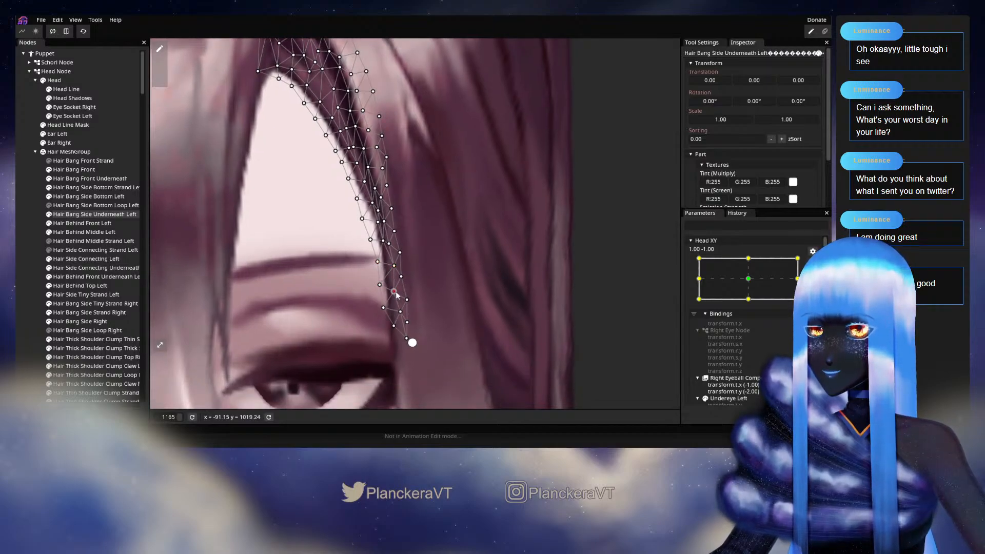
left_click_drag(343, 257, 371, 326)
left_click(16, 253)
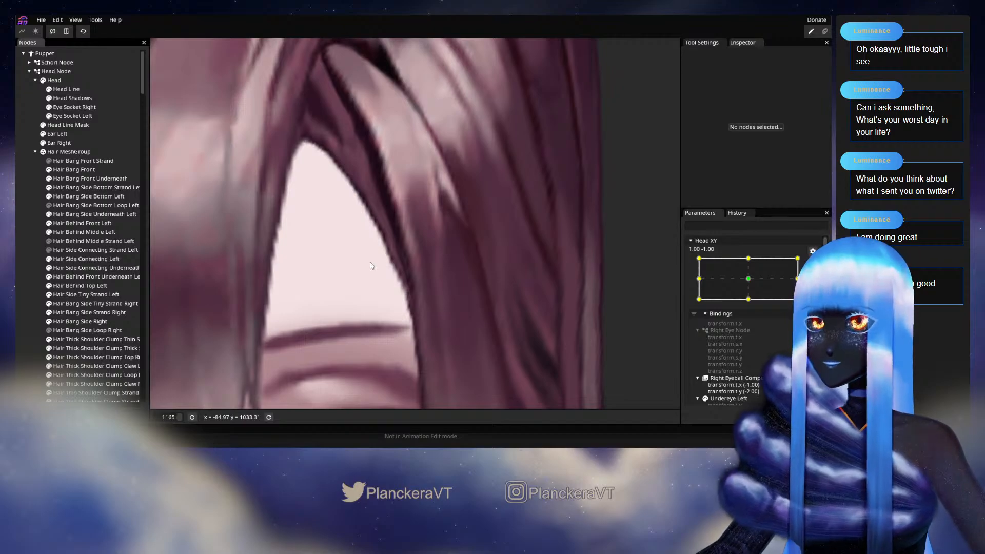
Reselect Hair Bang Side Underneath Left, smooth its outline vertices midway down the forehead gap, and deselect it.
mouse_move(381, 222)
left_mouse_down()
mouse_move(416, 283)
mouse_move(391, 236)
left_mouse_up()
scroll(383, 240, "up", 1)
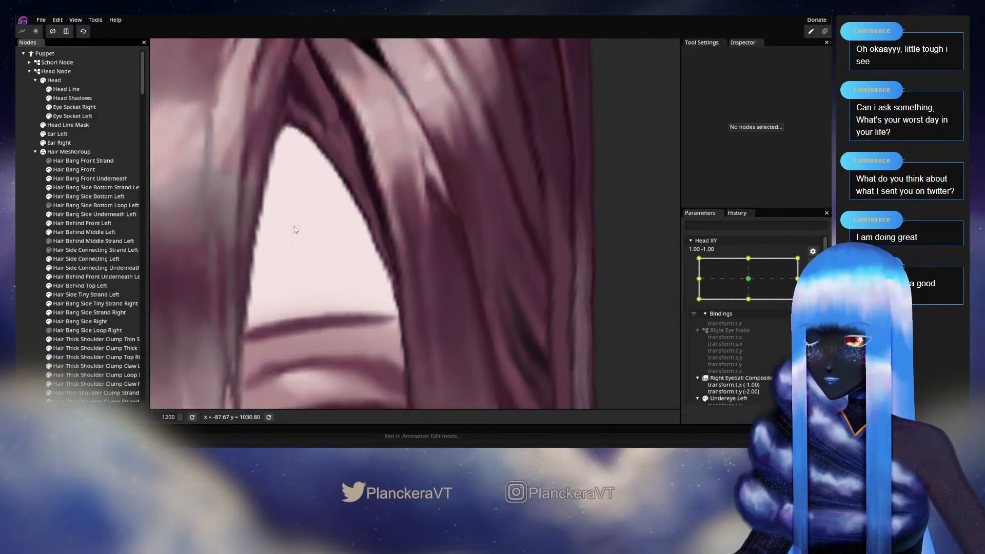
left_click(100, 214)
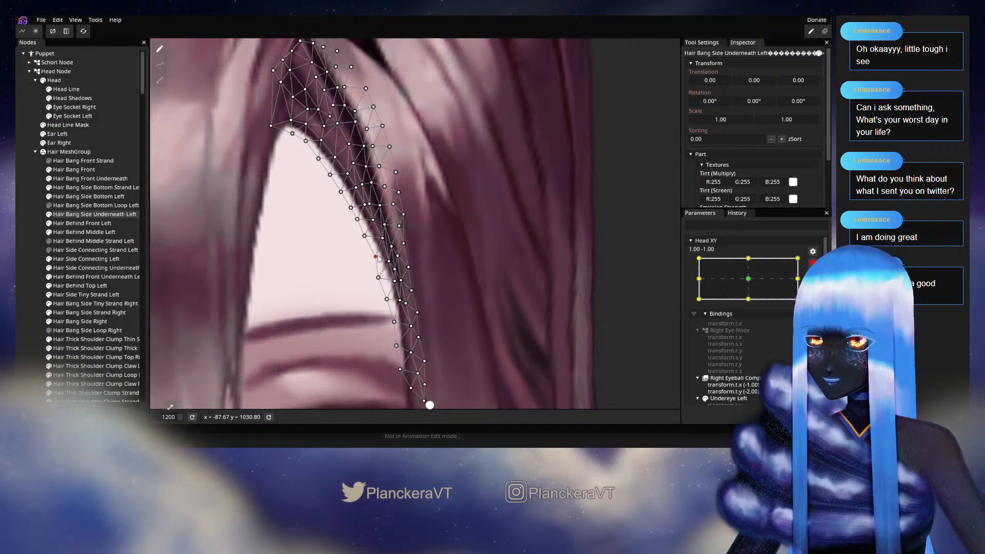
mouse_move(378, 256)
left_mouse_down()
mouse_move(369, 239)
mouse_move(382, 239)
left_mouse_up()
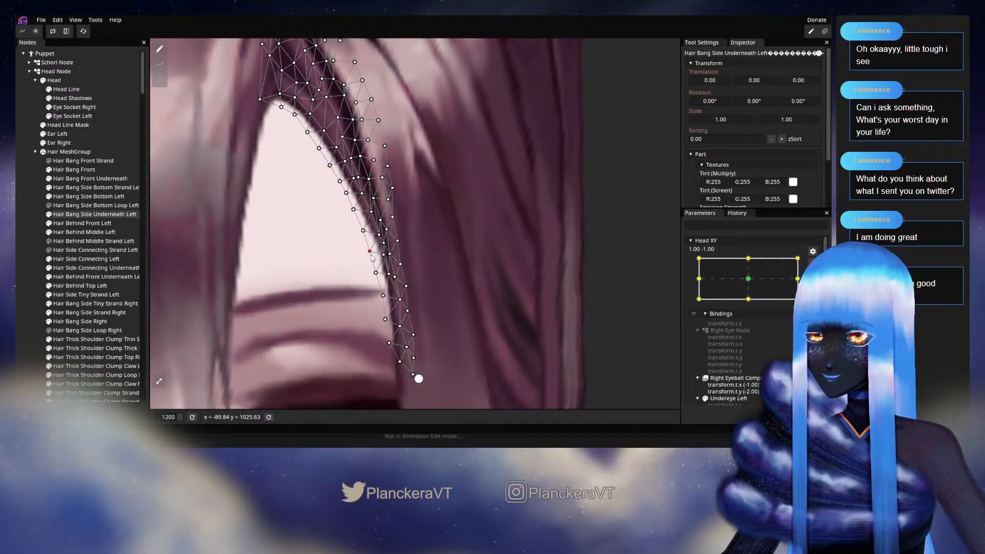
left_click(21, 243)
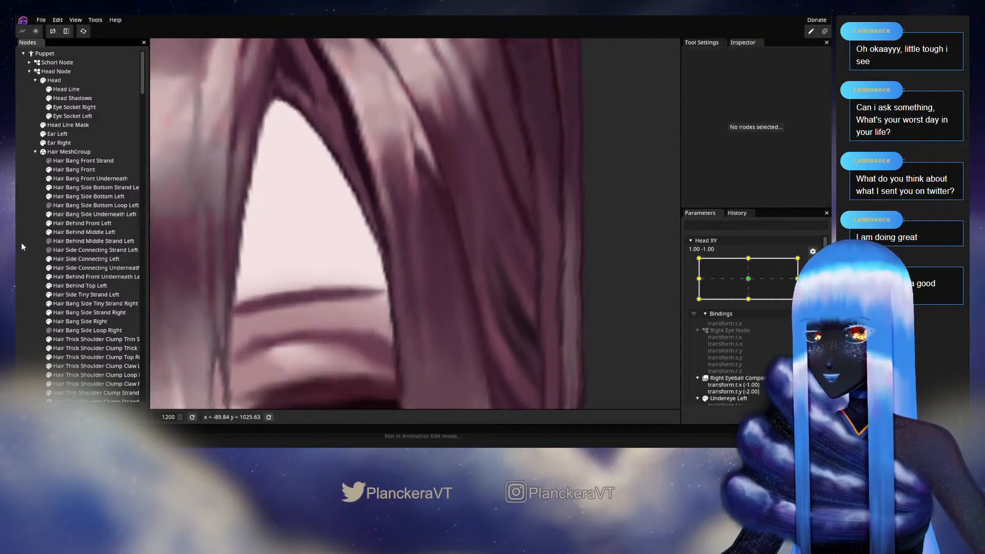
Refine the interior and edge vertices of Hair Bang Side Underneath Left just above the eyebrow, and deselect the strand.
scroll(411, 274, "down", 2)
left_click_drag(326, 239, 345, 271)
scroll(345, 271, "up", 2)
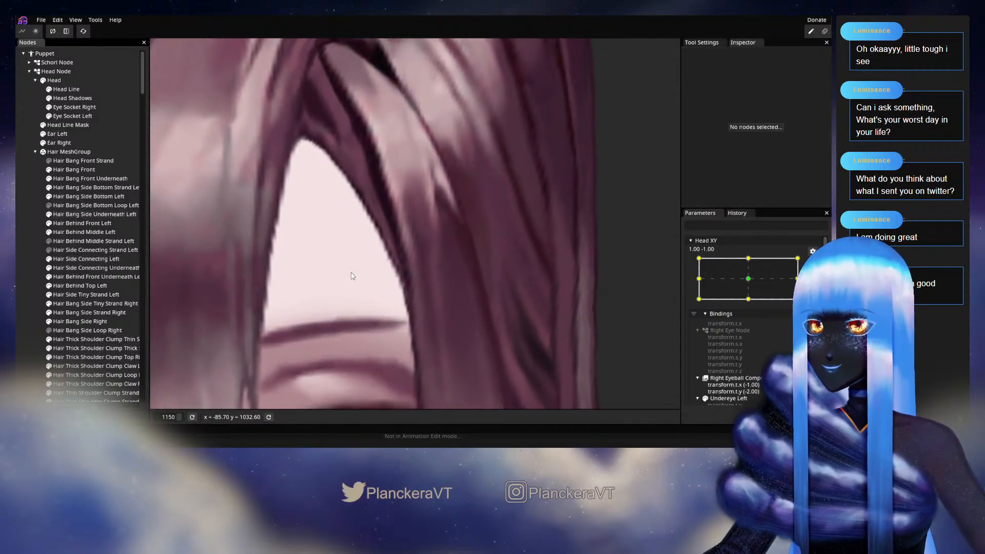
scroll(352, 276, "up", 1)
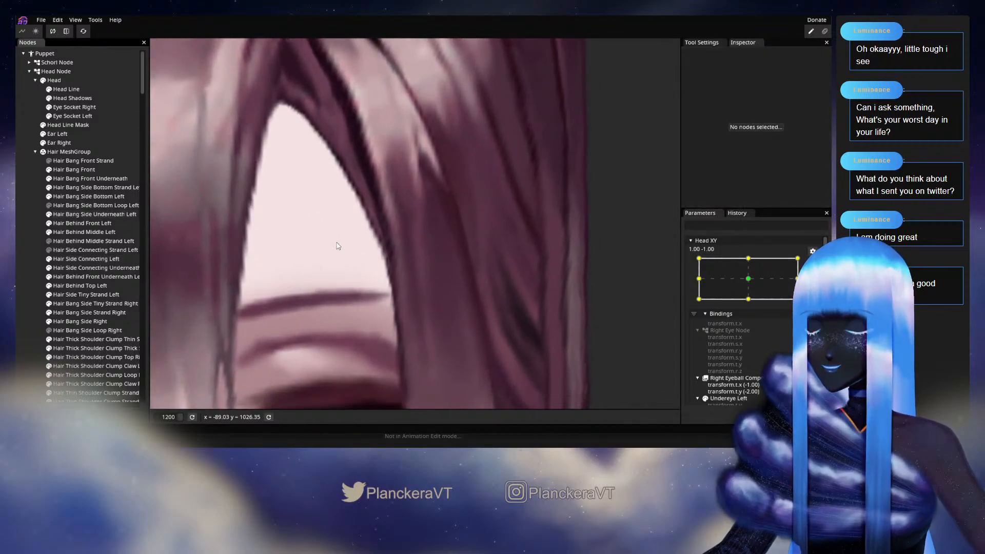
left_click(97, 214)
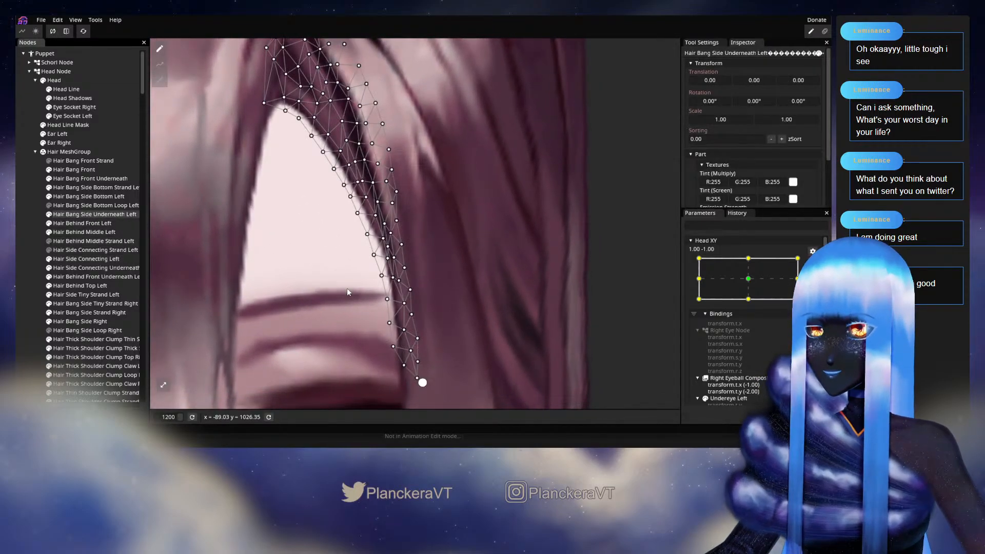
left_click(383, 239)
left_click_drag(410, 280, 409, 248)
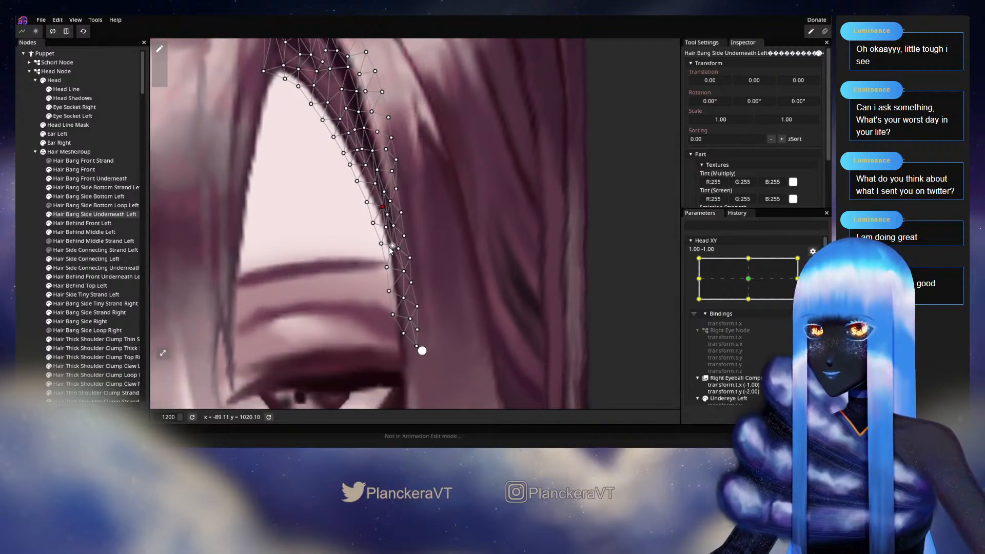
left_click(391, 246)
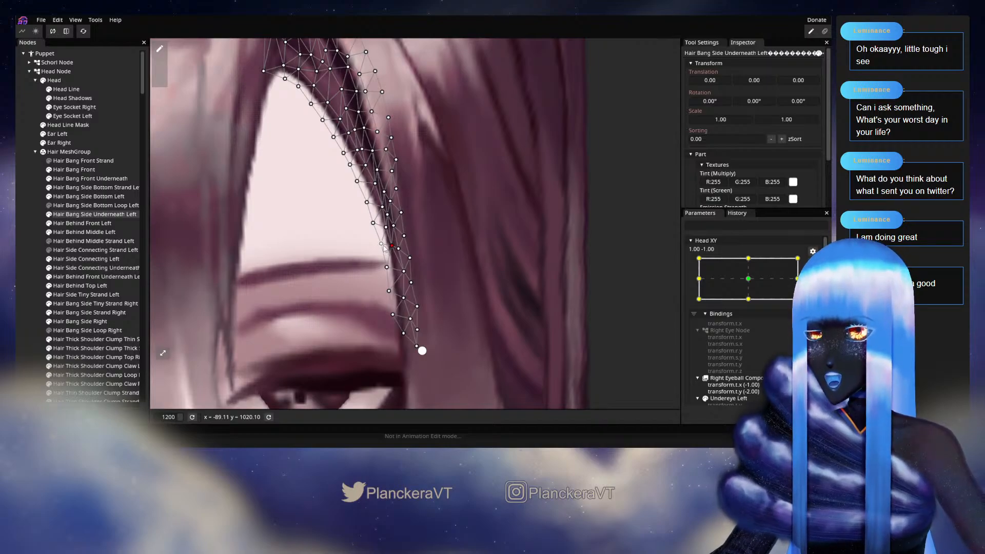
left_click(380, 244)
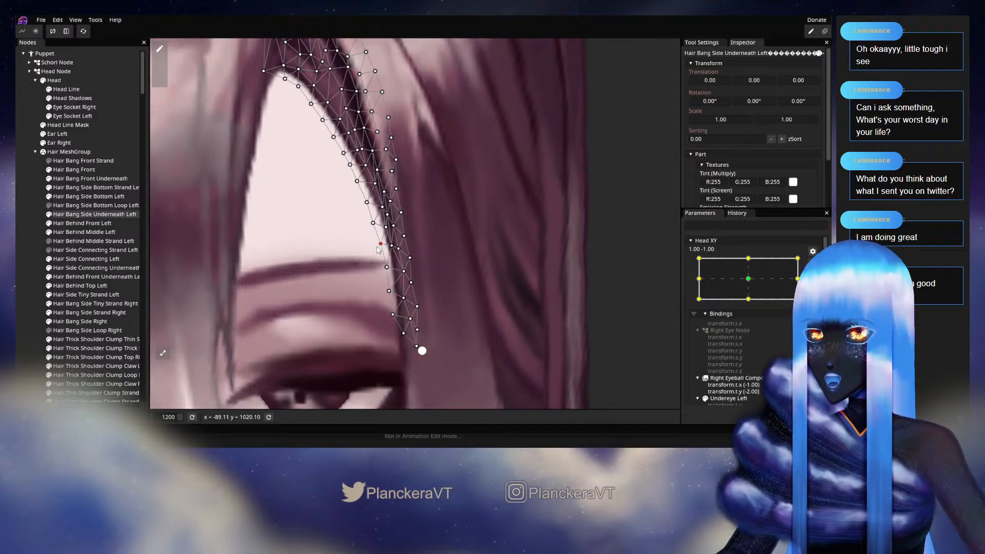
left_click(30, 236)
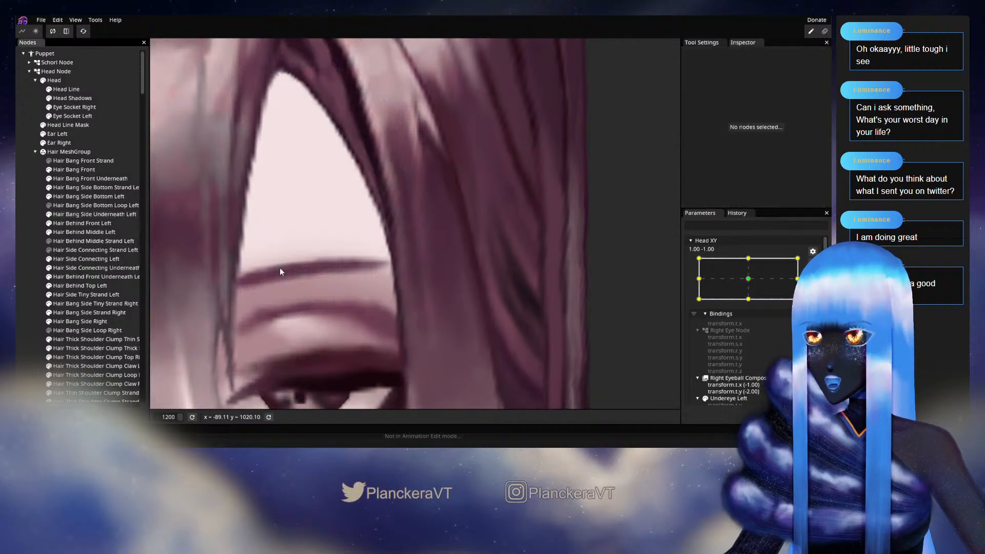
Select Hair Bang Side Underneath Left, nudge its interior and outline vertices midway down the forehead gap, and deselect the strand.
left_click_drag(367, 231, 363, 275)
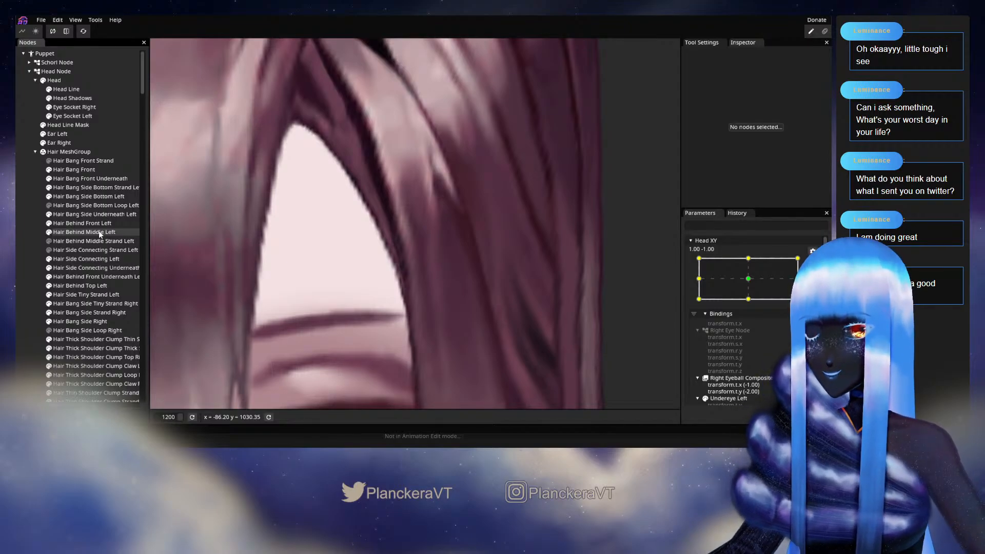
left_click(91, 198)
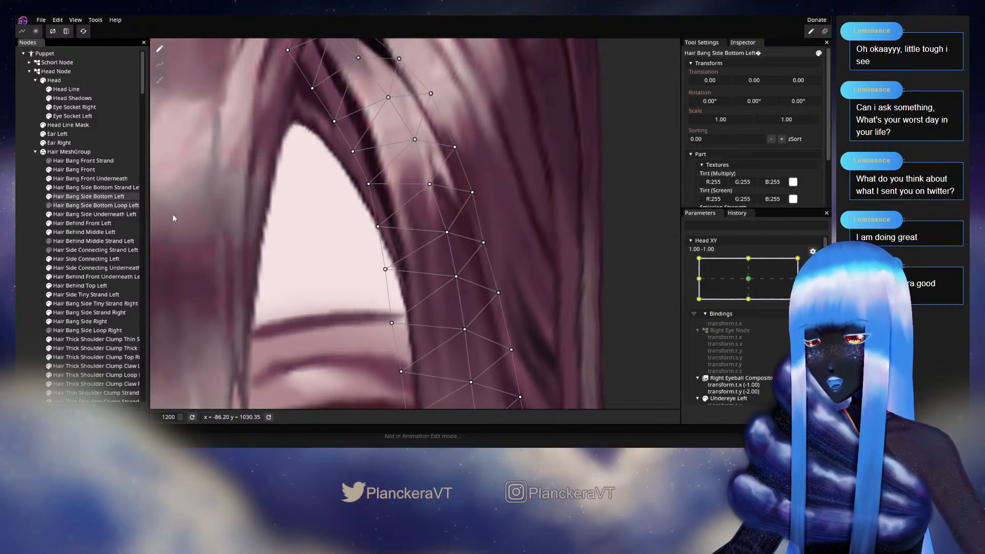
left_click(90, 213)
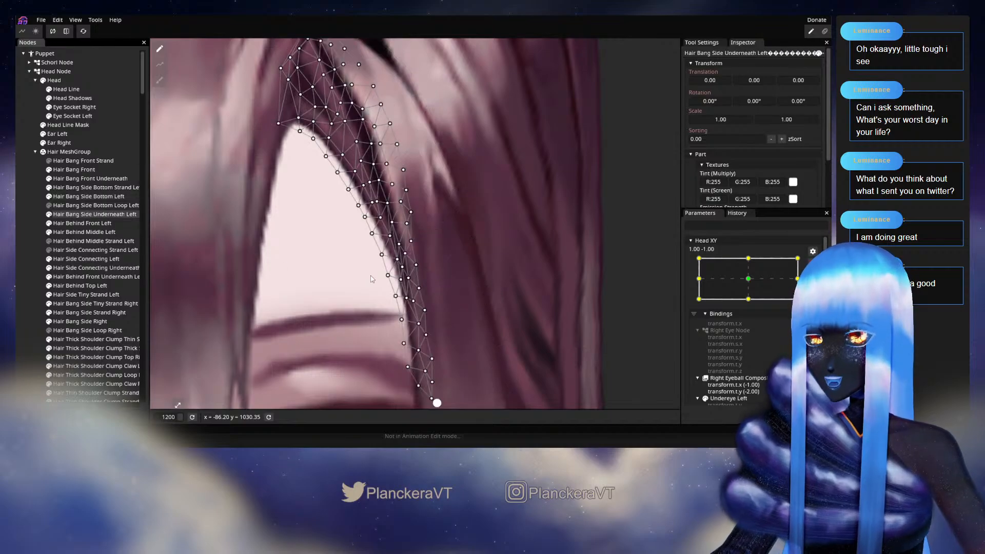
left_click(397, 260)
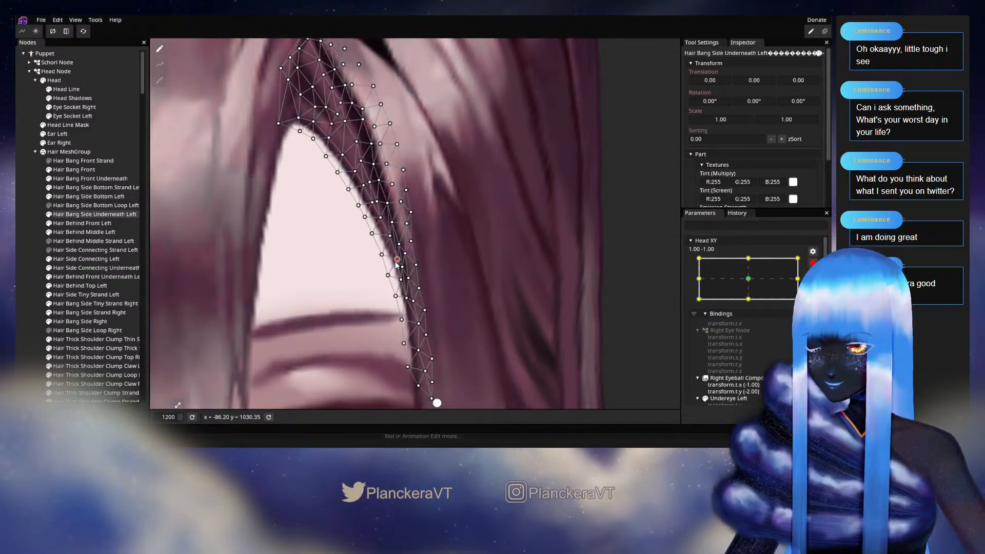
left_click_drag(395, 262, 393, 262)
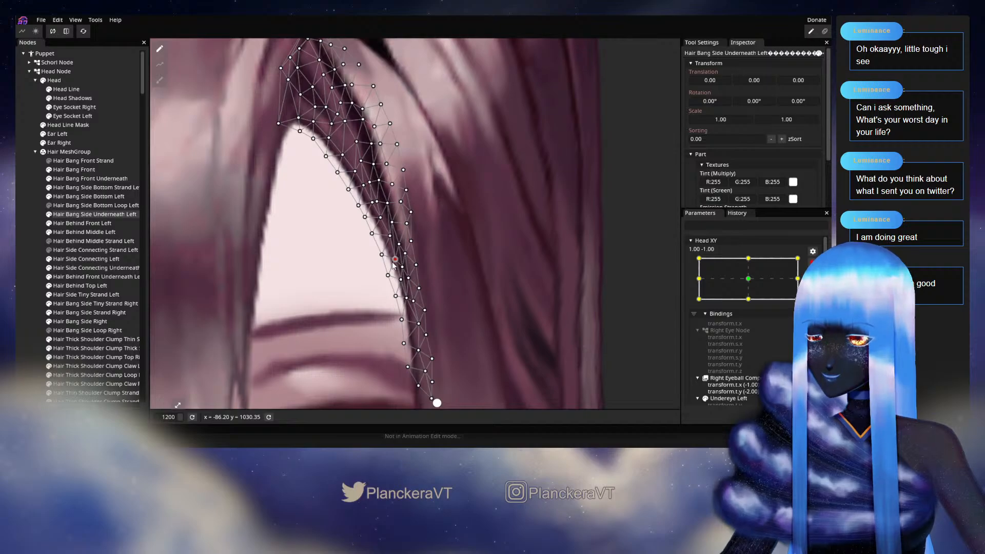
left_click_drag(393, 263, 382, 257)
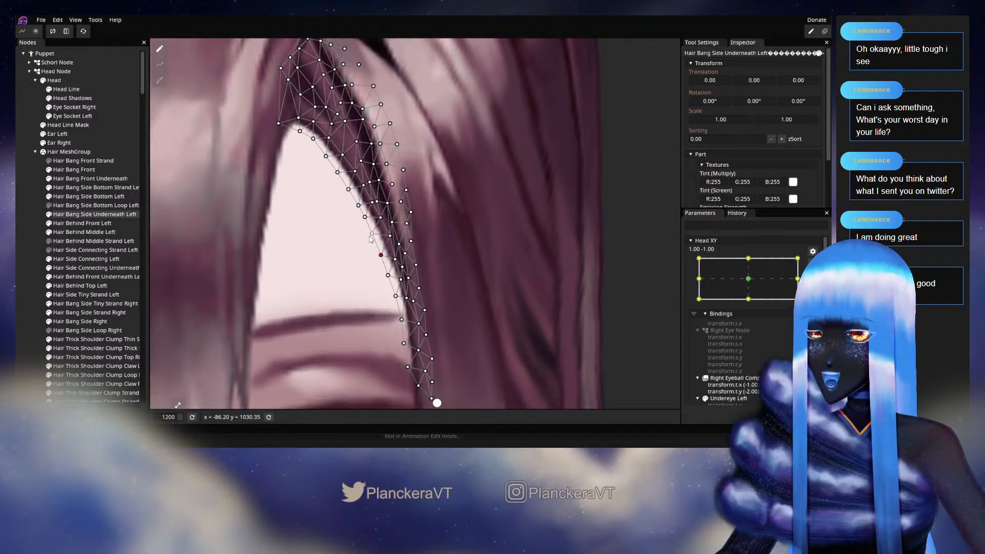
left_click_drag(372, 269, 364, 239)
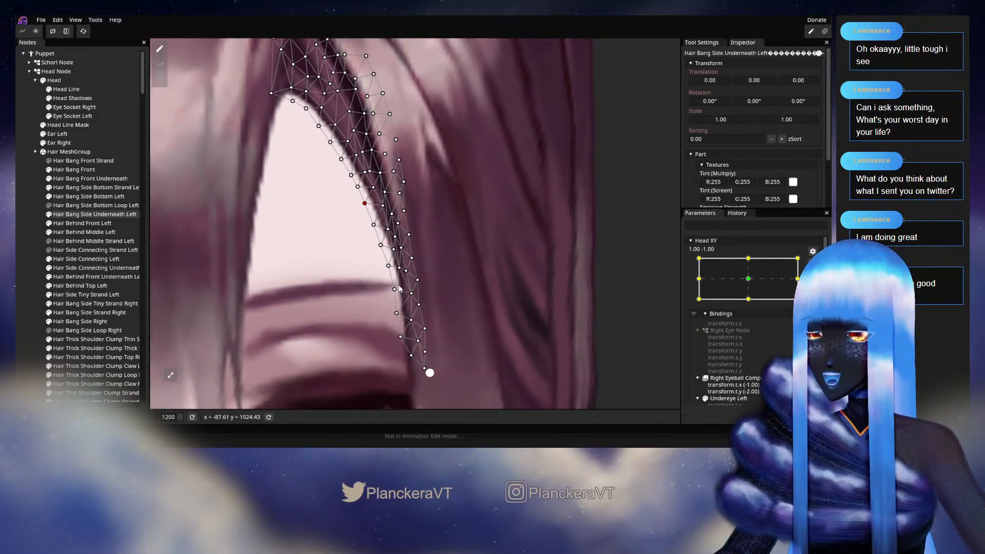
left_click(26, 248)
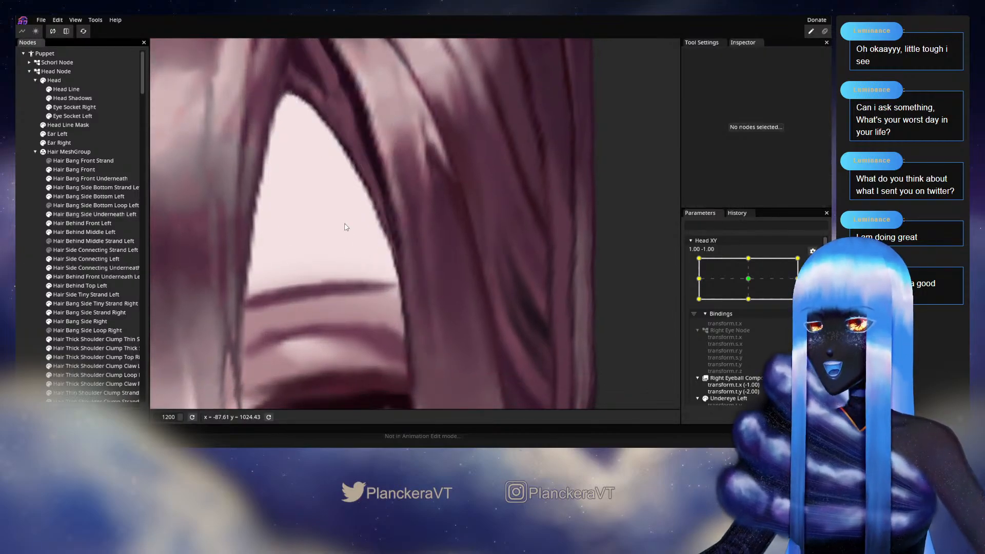
Reselect Hair Bang Side Underneath Left and adjust its inner and edge vertices on the upper slope of the forehead gap.
left_click_drag(347, 227, 353, 303)
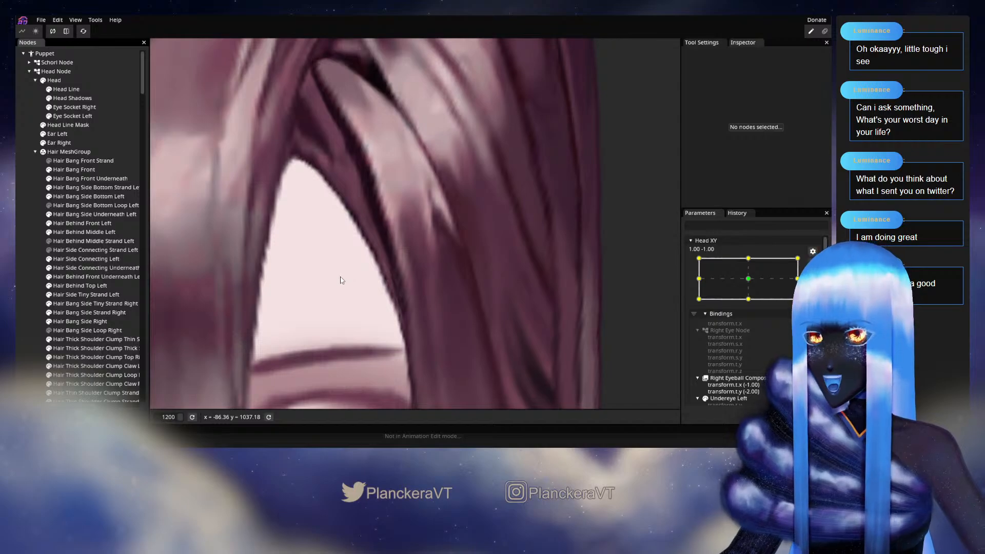
mouse_move(280, 203)
left_mouse_down()
mouse_move(286, 226)
mouse_move(267, 205)
left_mouse_up()
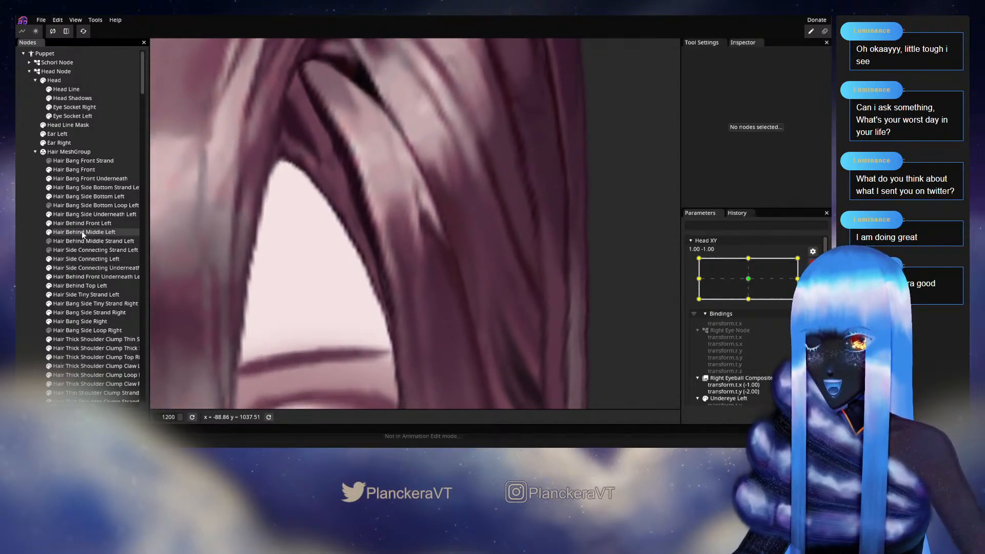
left_click(79, 213)
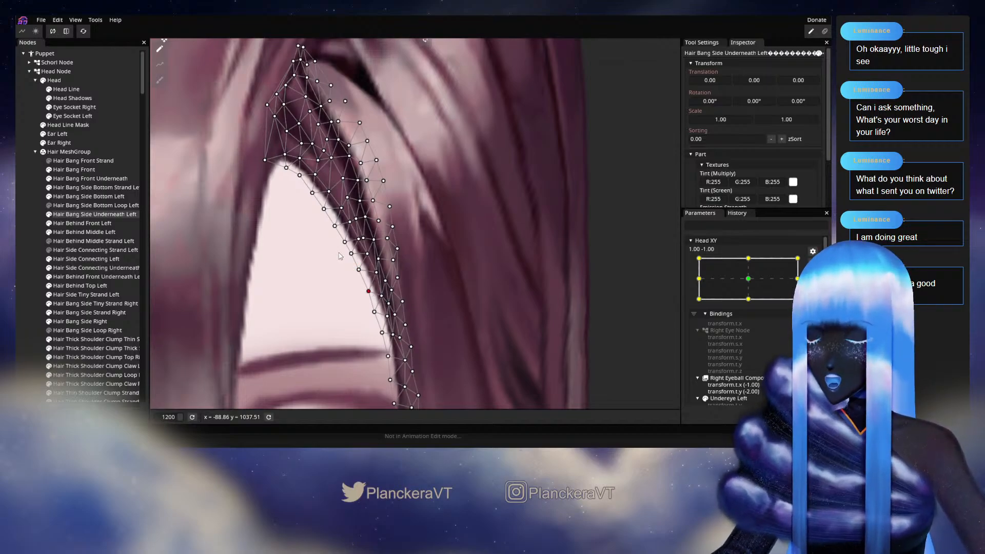
left_click_drag(332, 246, 350, 301)
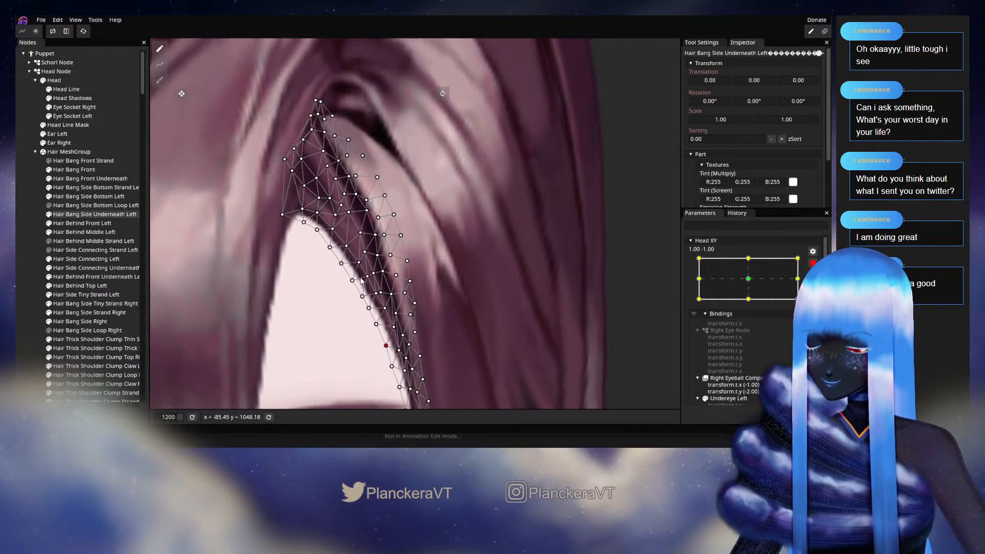
left_click(358, 263)
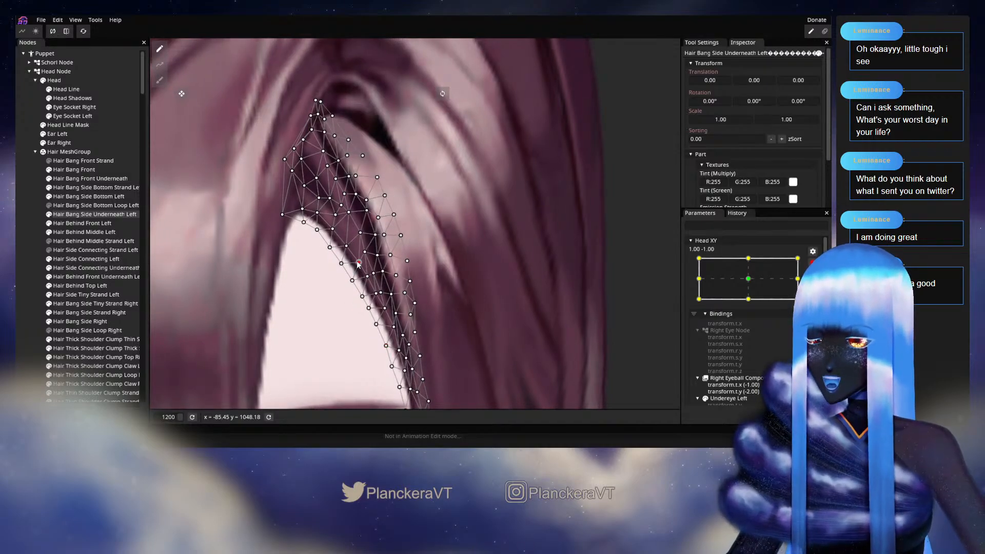
left_click(341, 263)
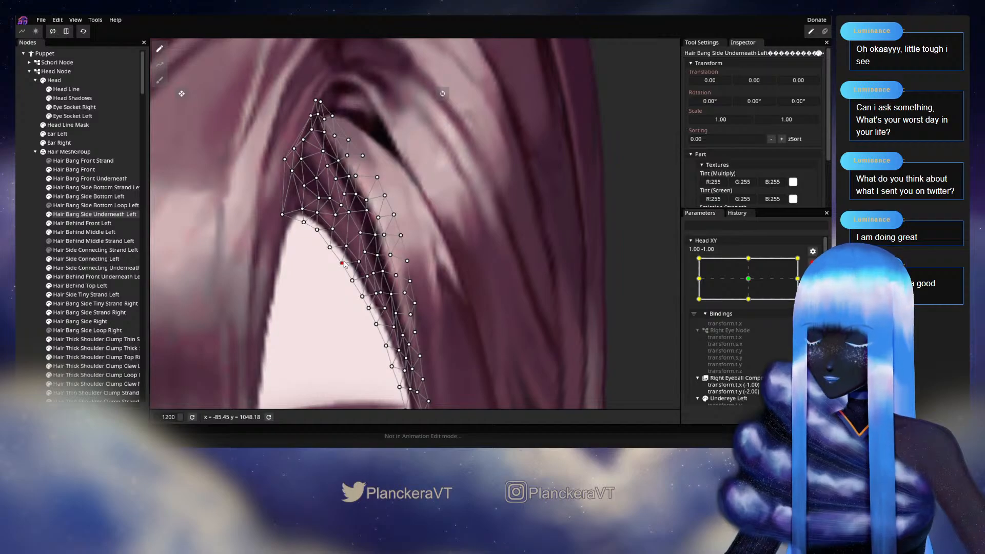
Smooth the Hair Bang Side Underneath Left vertices around the forehead gap's peak up to its outer corner, and deselect the strand.
left_click(331, 248)
left_click(334, 228)
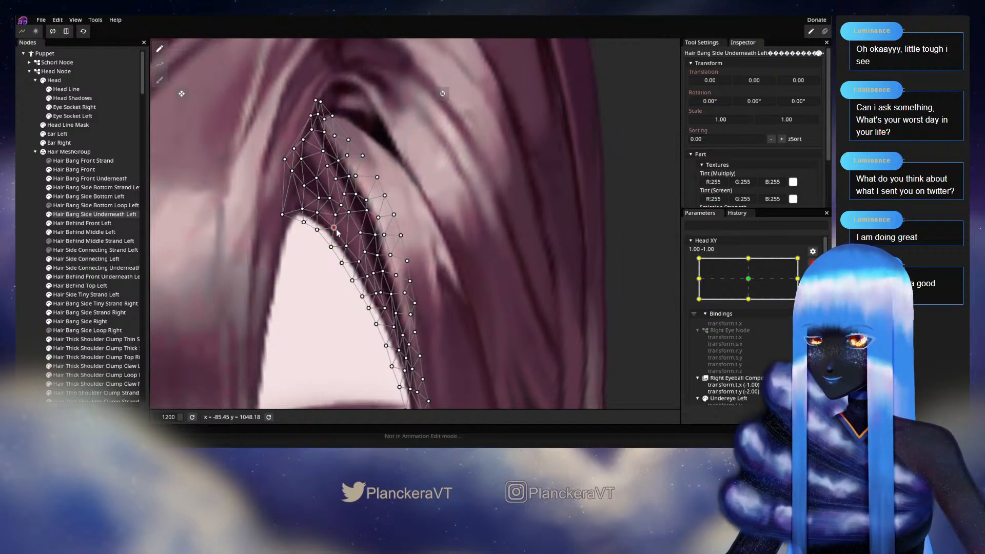
left_click(332, 249)
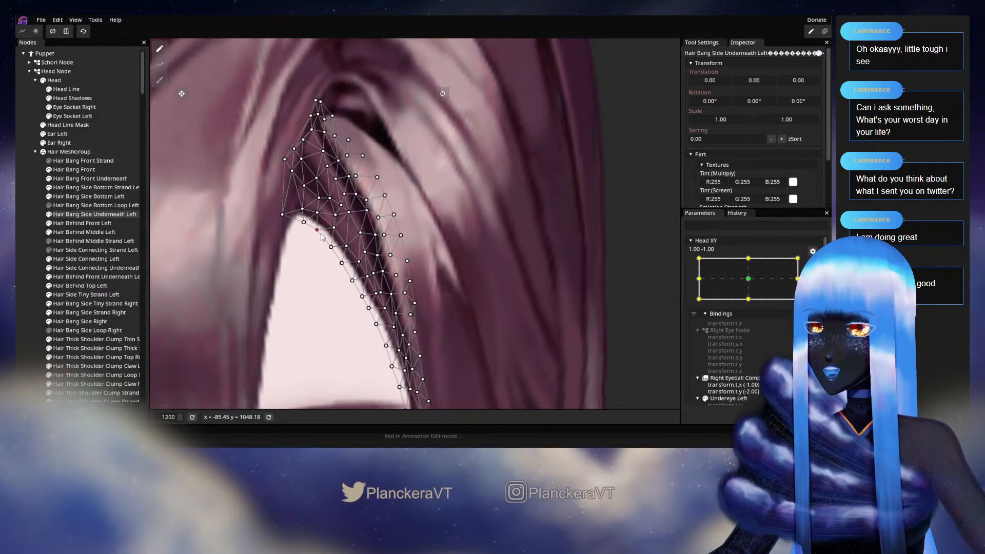
left_click(321, 236)
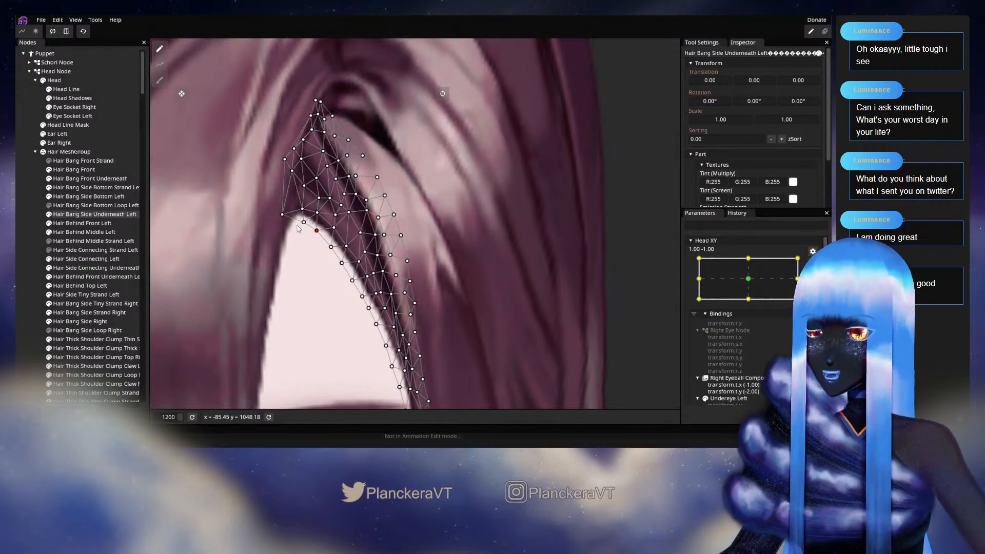
left_click(299, 229)
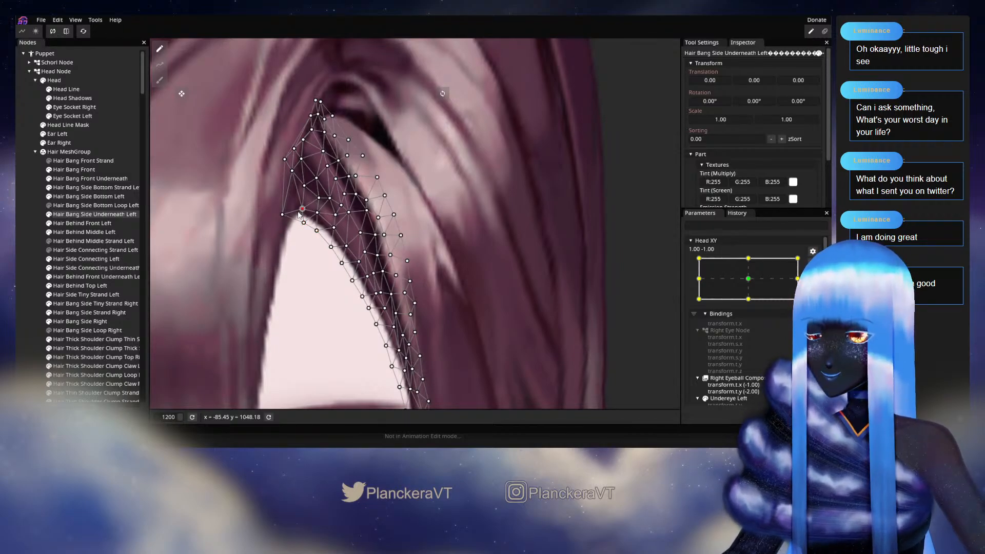
left_click(282, 214)
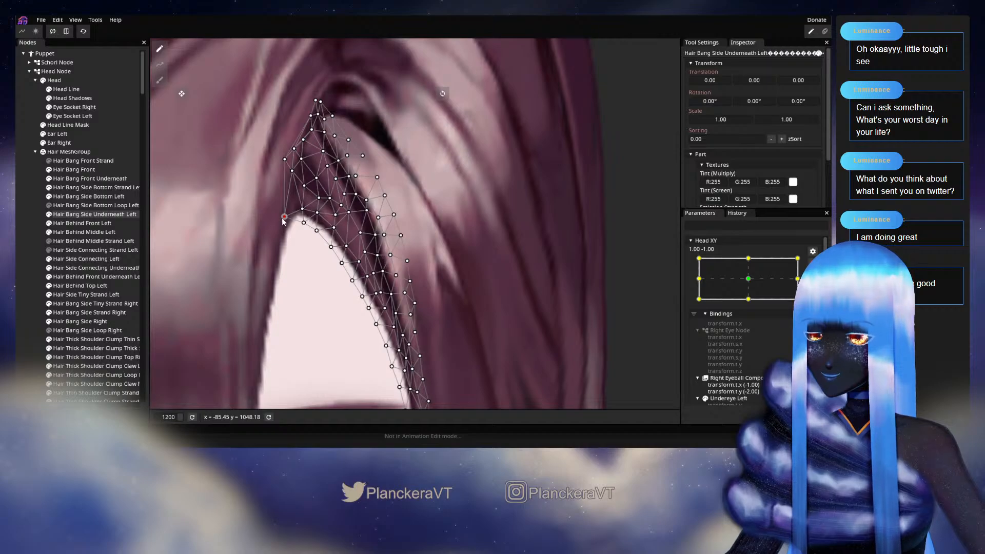
left_click(35, 258)
Reselect Hair Bang Side Underneath Left, refine the vertices along the middle and lower side of the forehead gap, and deselect it.
scroll(329, 281, "down", 2)
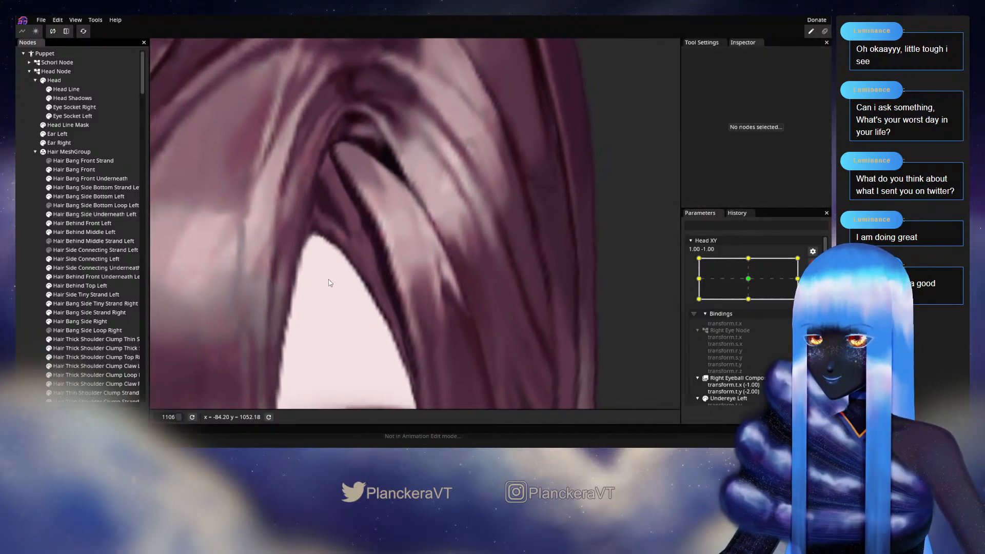
scroll(329, 282, "up", 2)
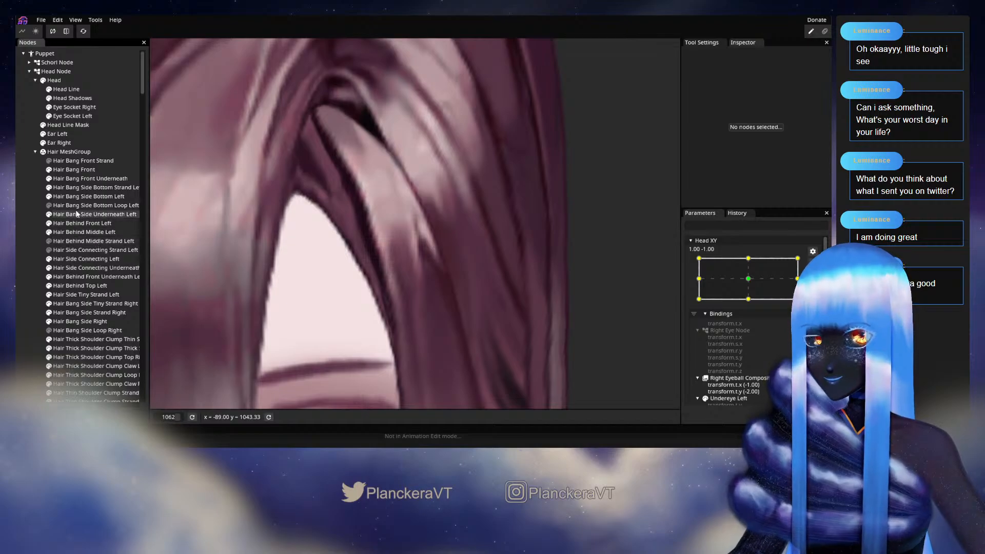
left_click(96, 196)
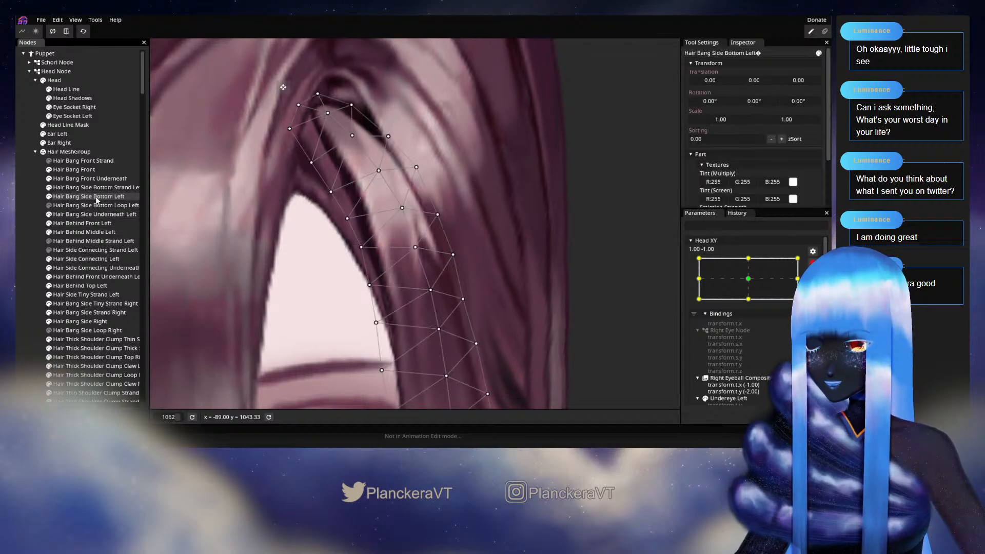
left_click(95, 214)
scroll(332, 284, "up", 3)
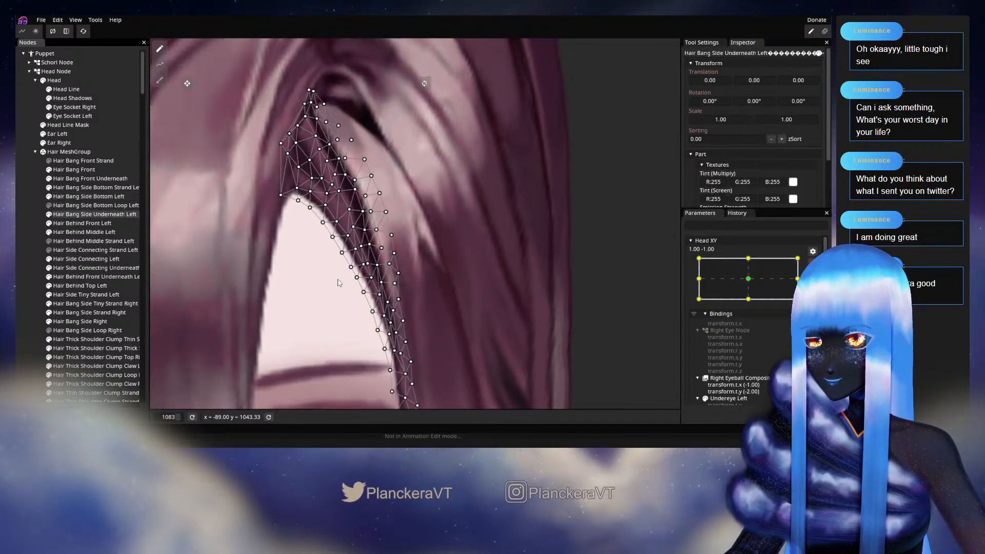
scroll(332, 285, "up", 2)
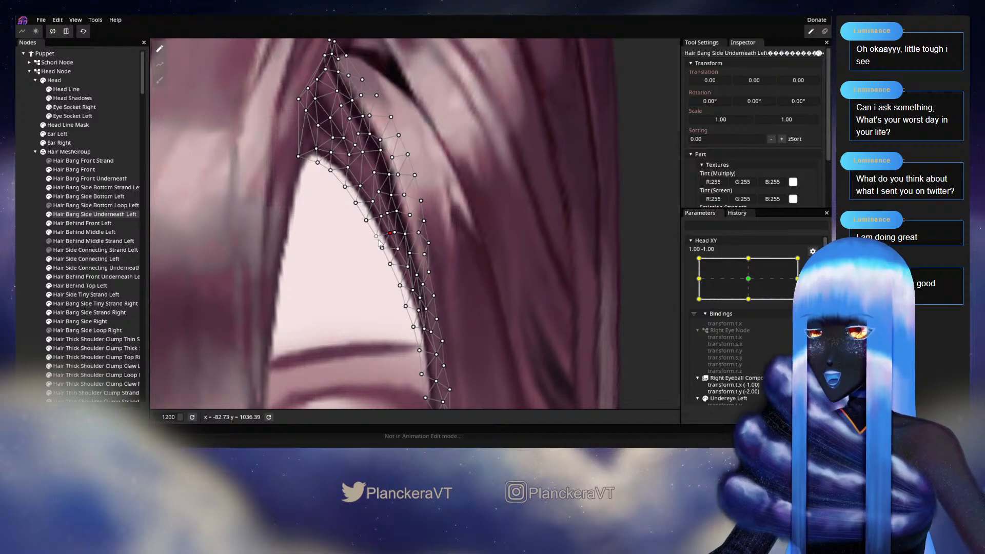
left_click_drag(382, 259, 375, 247)
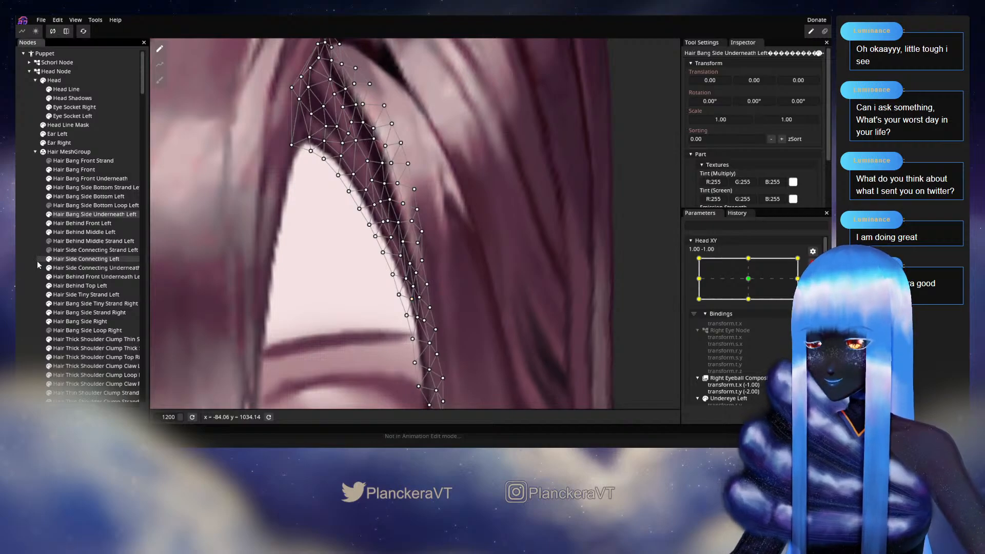
left_click(415, 291)
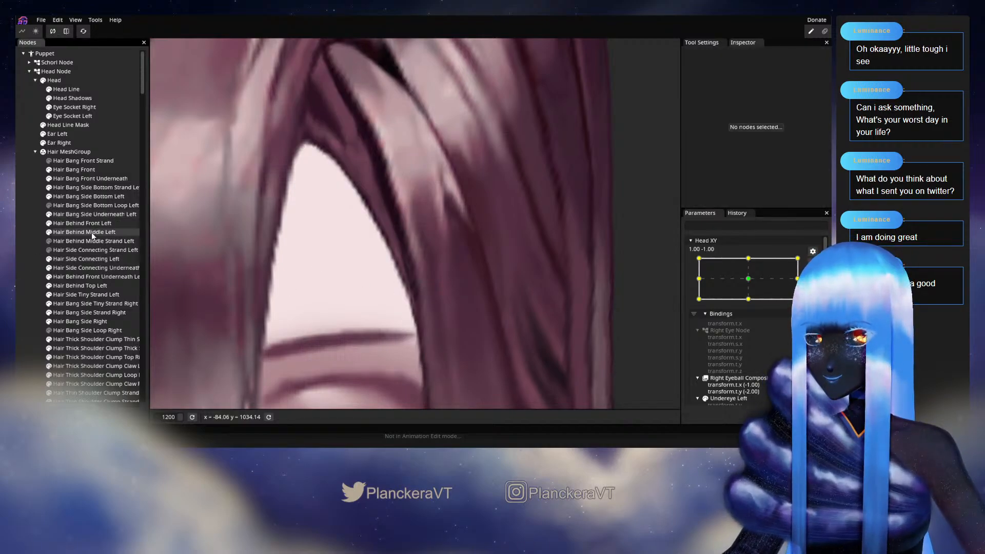
Fine-tune the Hair Bang Side Underneath Left edge vertices halfway down the forehead gap, deselecting and reselecting the strand to check the outline.
left_click(87, 215)
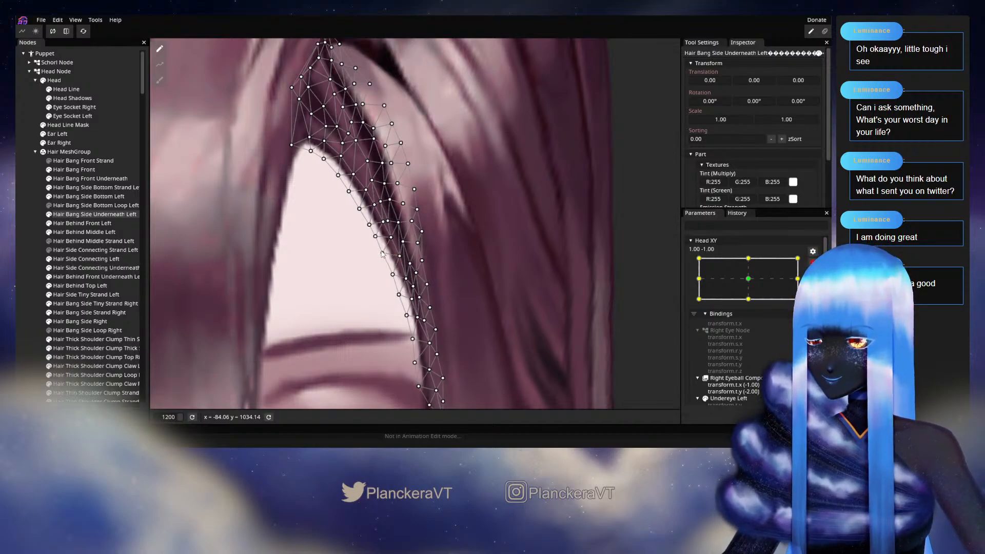
left_click(17, 248)
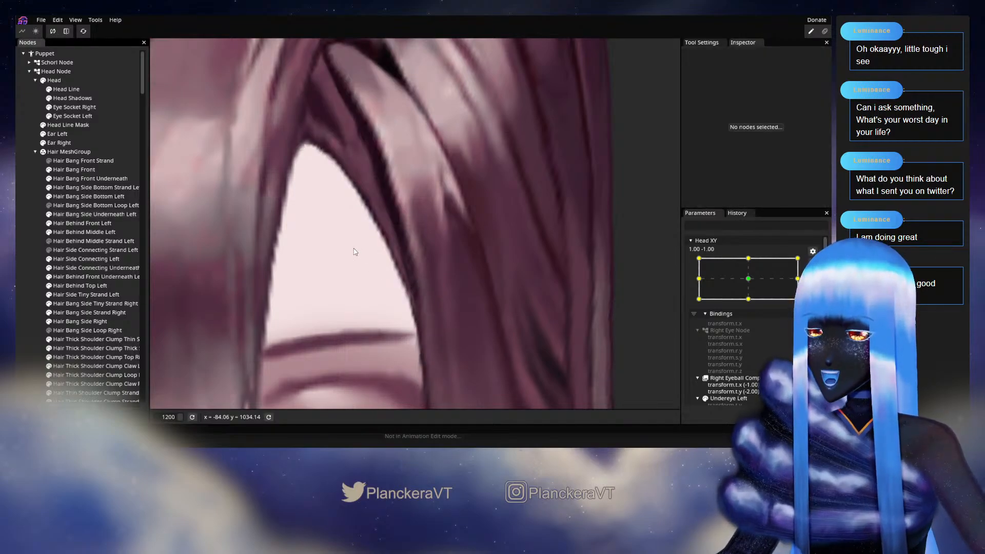
left_click_drag(354, 249, 354, 290)
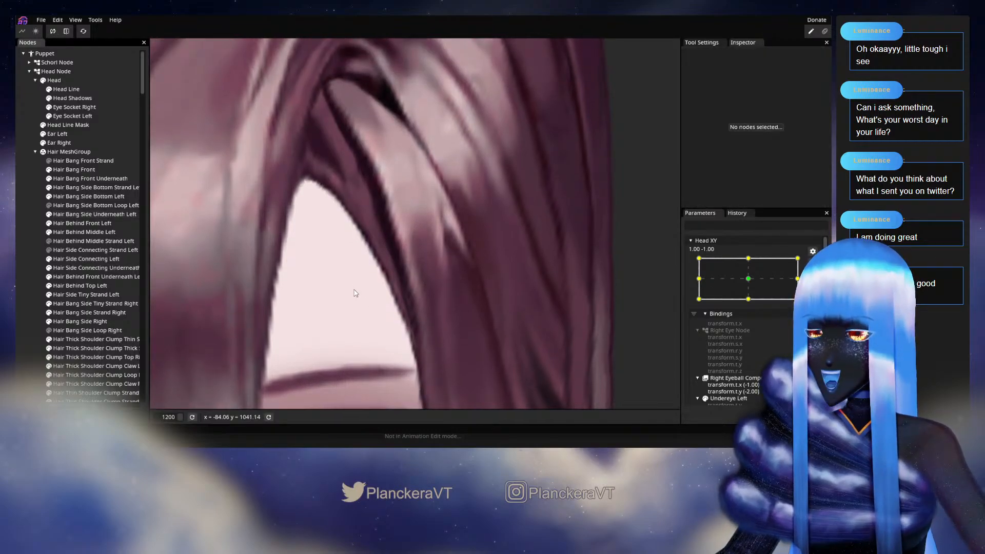
left_click(81, 216)
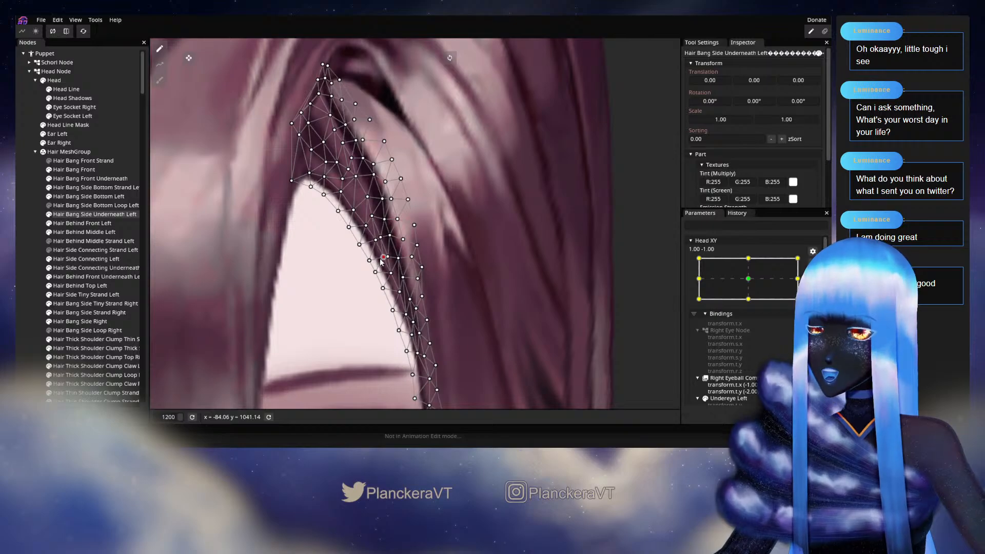
left_click_drag(365, 260, 363, 256)
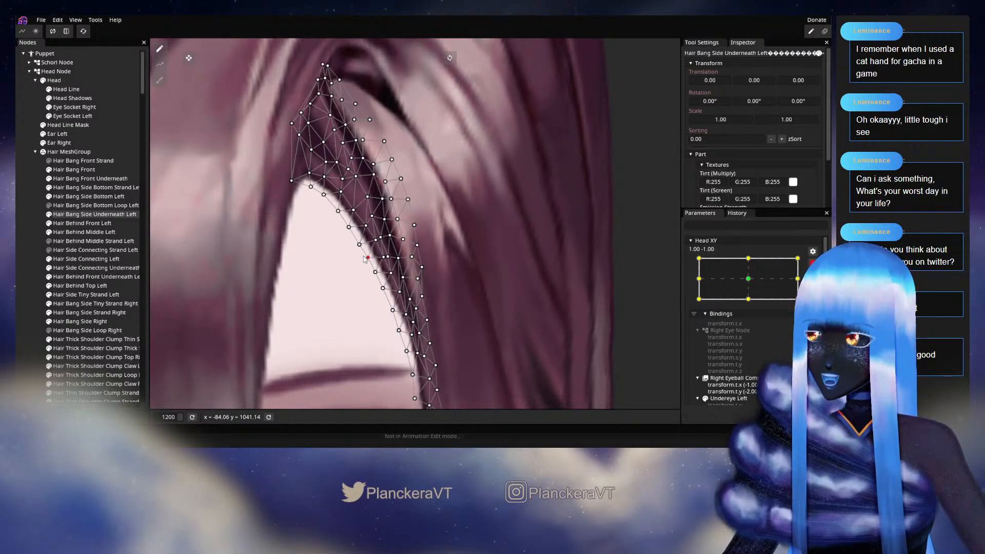
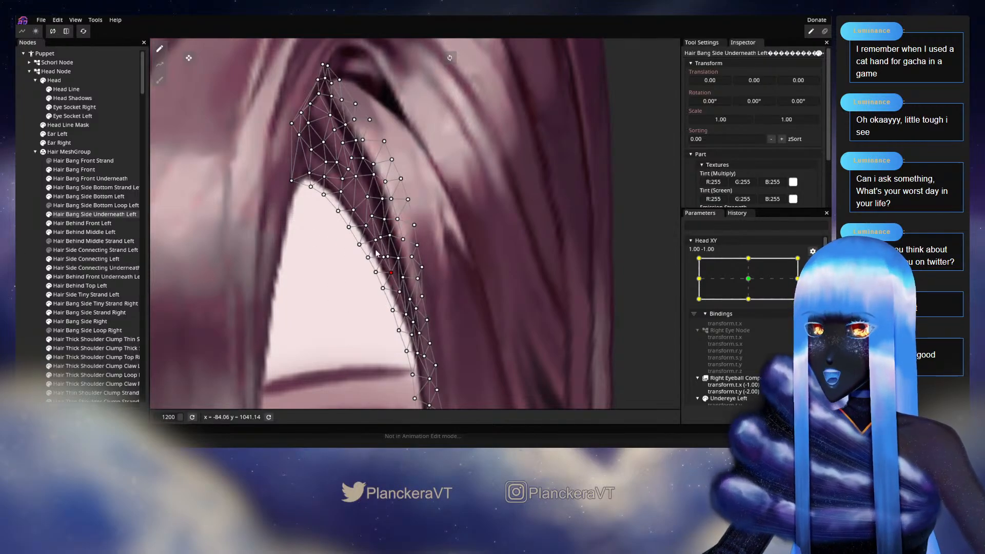
Nudge the Hair Bang Side Underneath Left vertices just beside the forehead gap's peak to round its curve.
left_click_drag(349, 213, 384, 248)
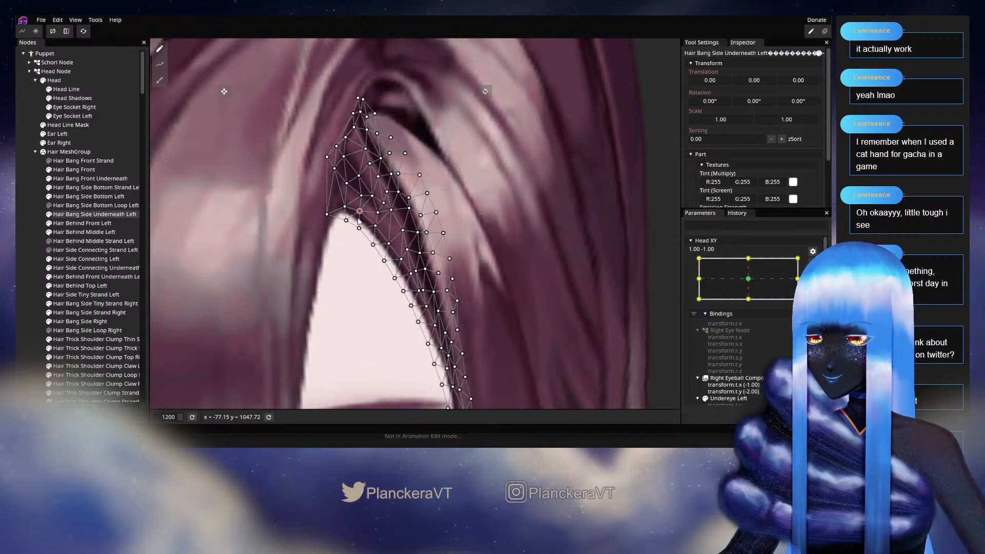
left_click_drag(358, 237, 358, 234)
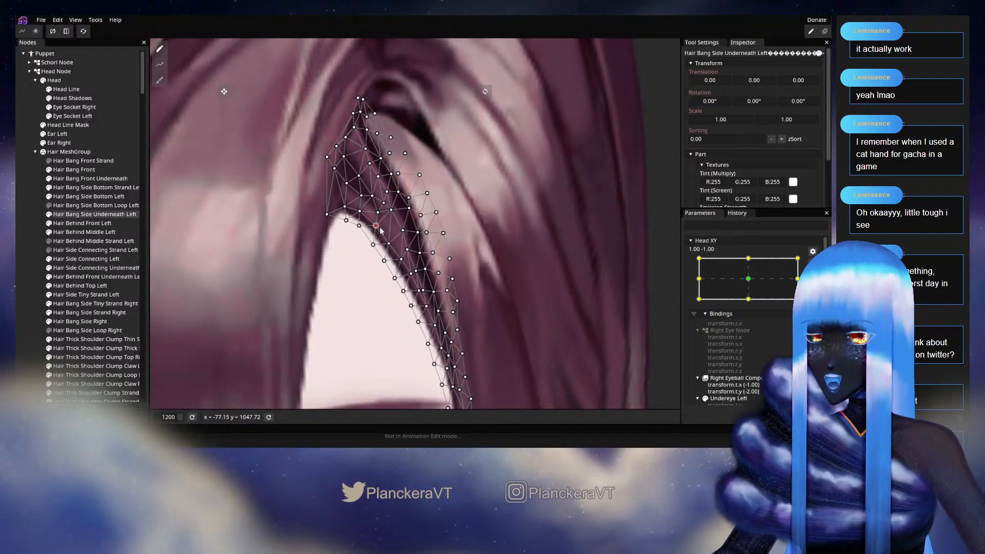
left_click_drag(358, 229, 359, 231)
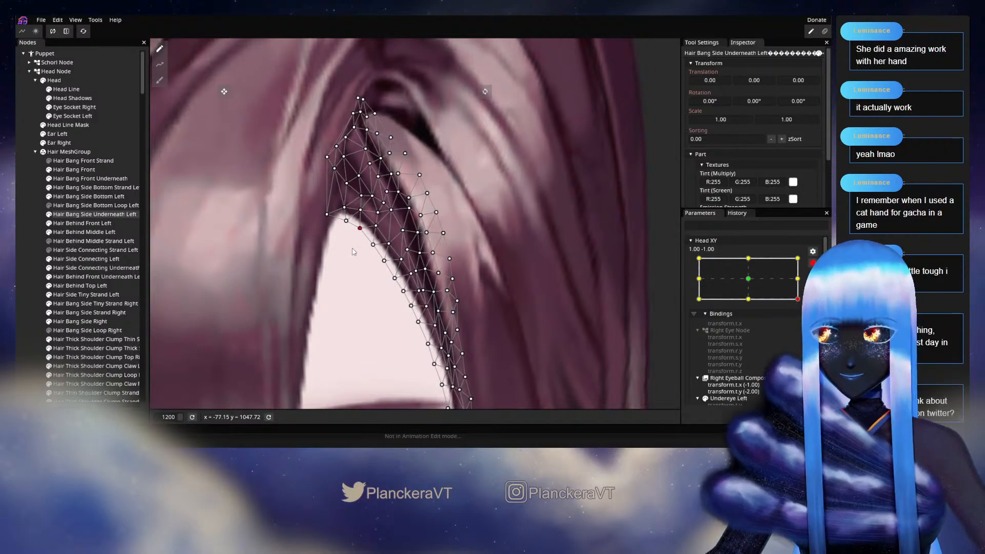
Select Hair Bang Front Underneath, nudge its lower vertices at the forehead gap's peak to follow the curve, and save the puppet.
left_click_drag(355, 256, 361, 281)
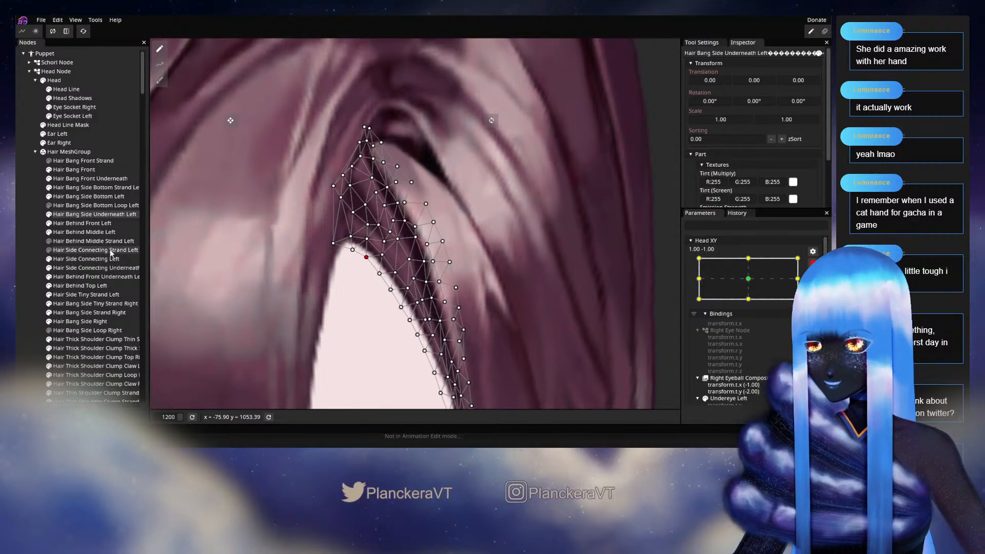
left_click(90, 179)
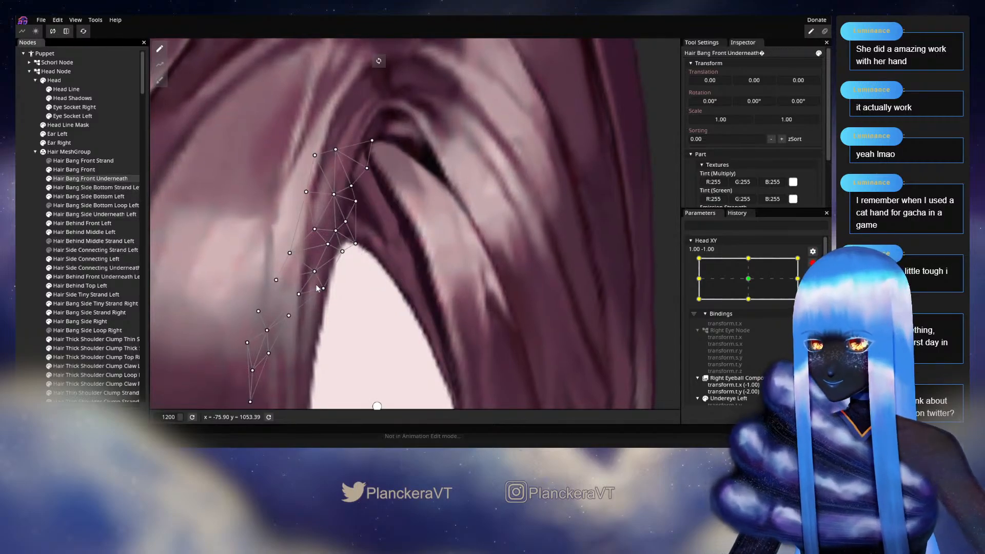
left_click_drag(363, 246, 362, 251)
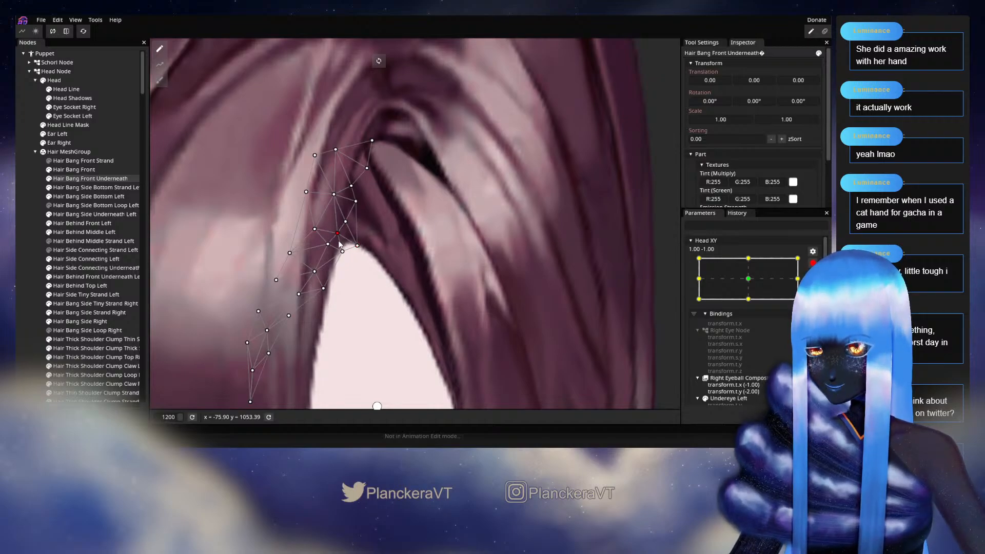
left_click_drag(344, 255, 344, 257)
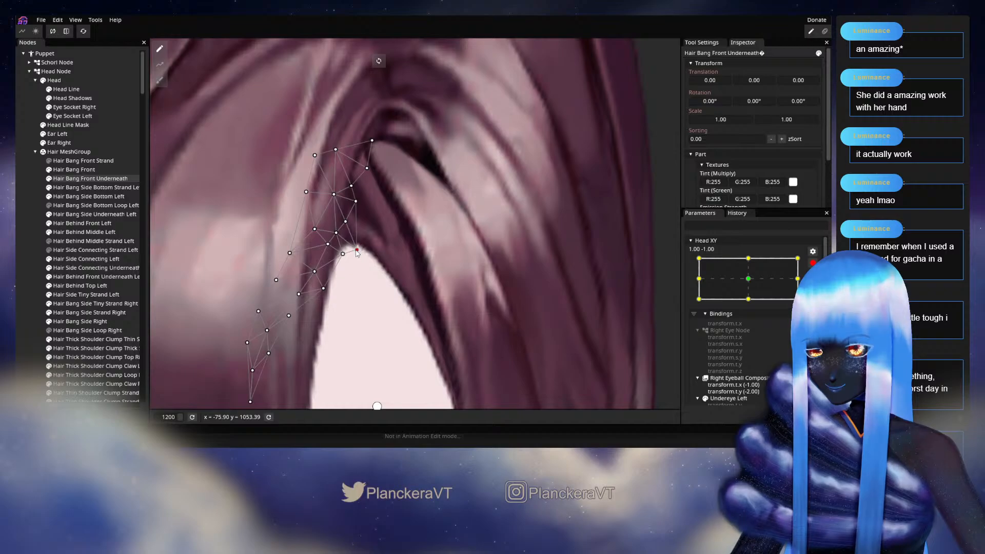
left_click_drag(338, 238, 336, 241)
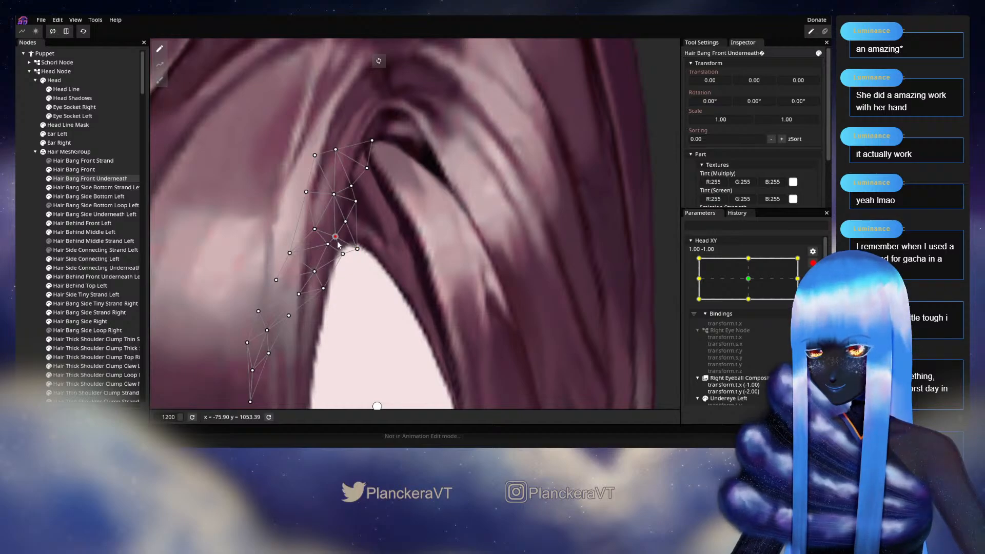
key("ctrl+s")
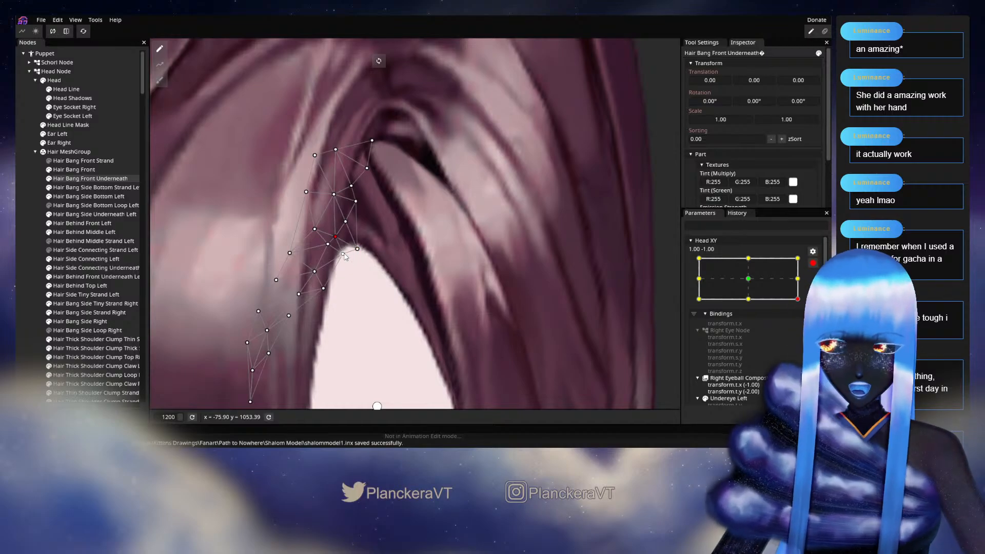
Fine-tune the Hair Bang Front Underneath vertices along the inner side of the forehead gap's peak, and deselect the strand.
left_click_drag(323, 252, 322, 255)
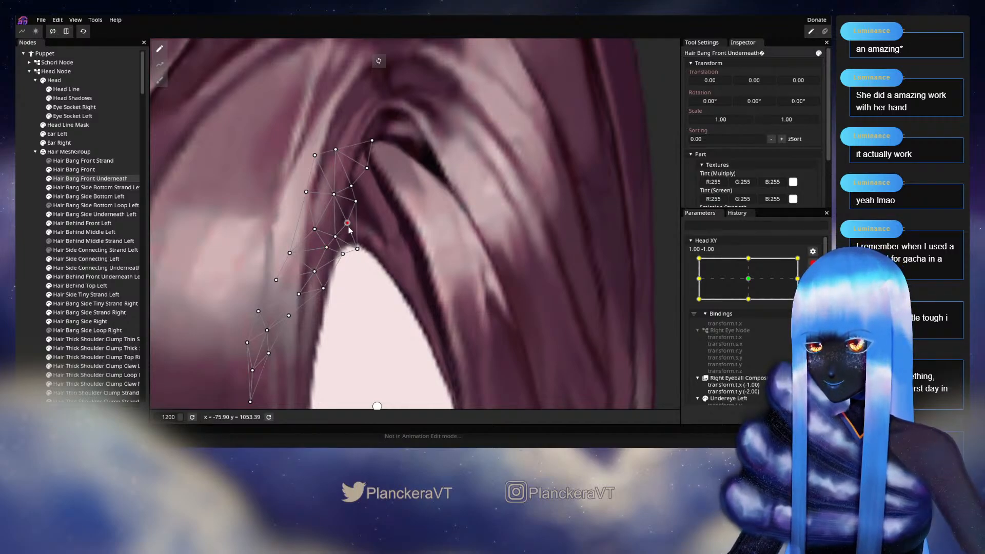
left_click_drag(366, 250, 363, 255)
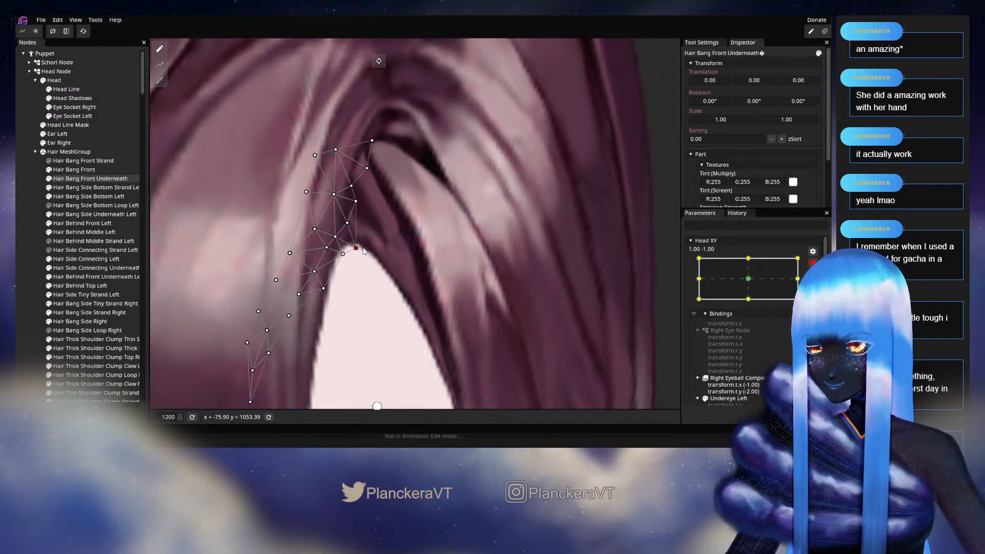
left_click_drag(343, 258, 343, 261)
left_click(336, 313)
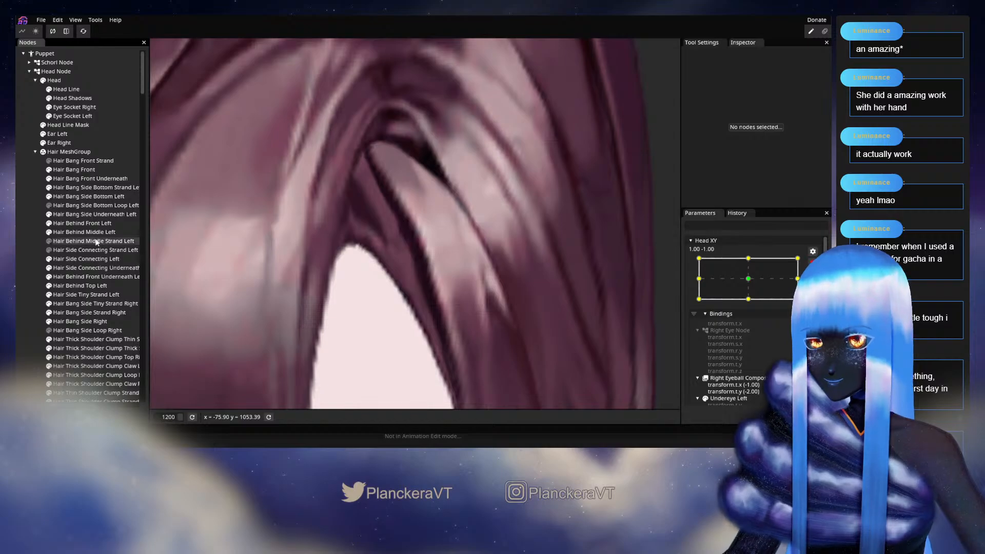
Examine the bangs on the whole head and up close around the forehead gap while testing Head XY at its 1.00, -1.00 corner.
scroll(386, 314, "down", 2)
scroll(389, 315, "down", 4)
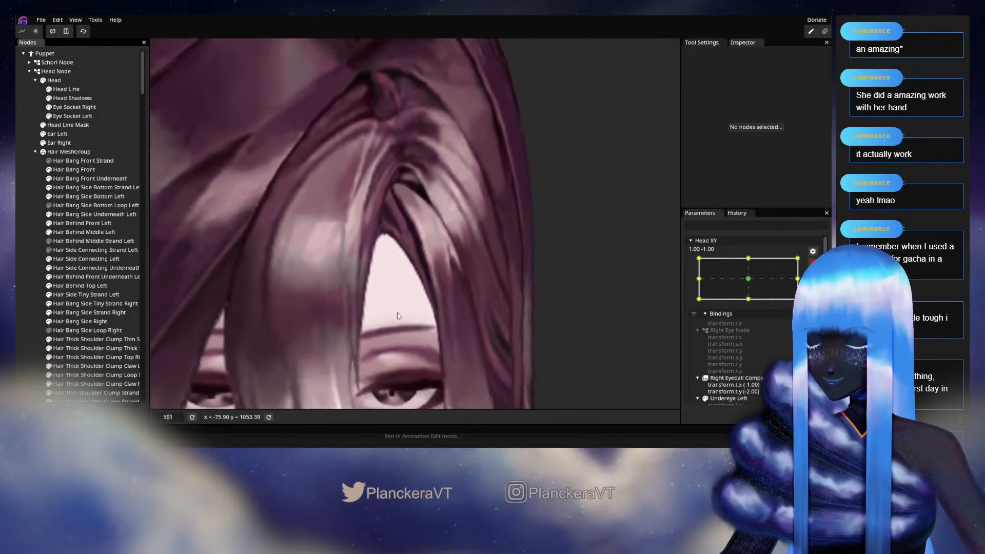
scroll(545, 311, "down", 3)
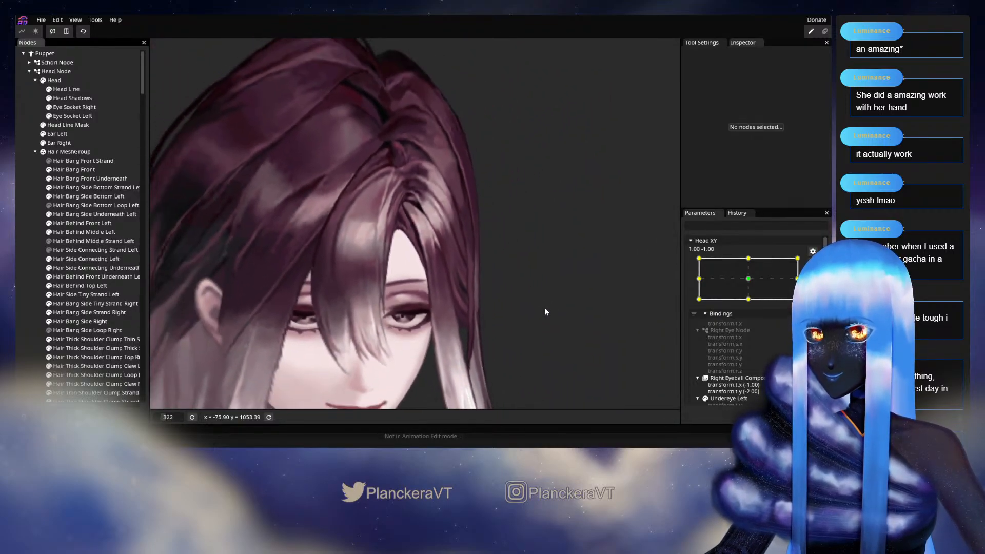
scroll(591, 303, "down", 2)
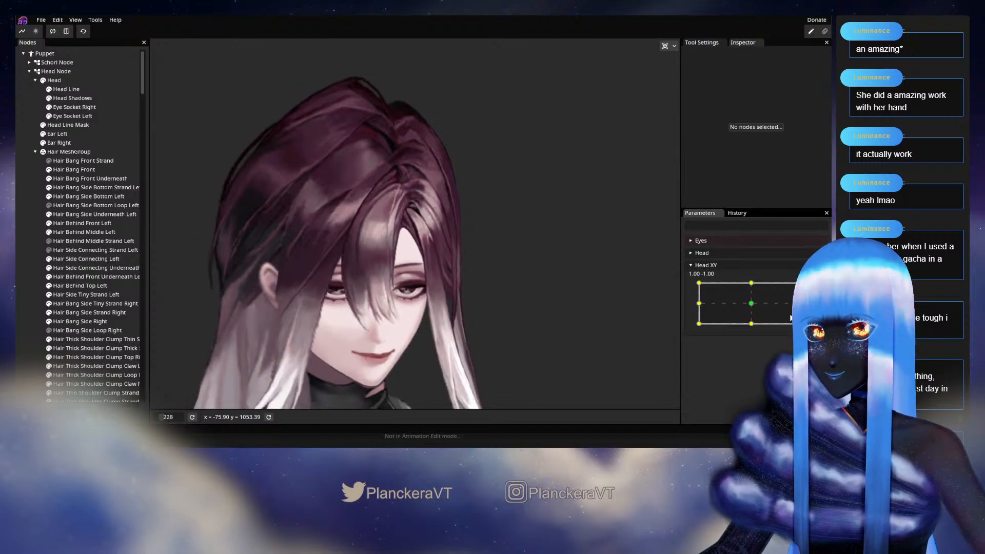
mouse_move(803, 323)
left_mouse_down()
mouse_move(804, 303)
mouse_move(804, 321)
mouse_move(750, 336)
mouse_move(804, 327)
left_mouse_up()
scroll(484, 270, "up", 5)
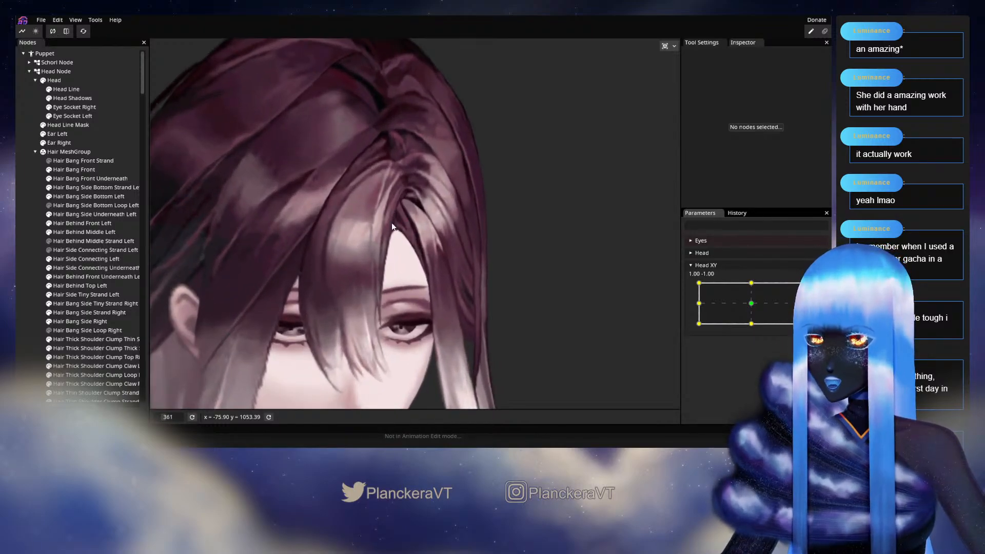
scroll(392, 210, "up", 1)
scroll(421, 230, "up", 3)
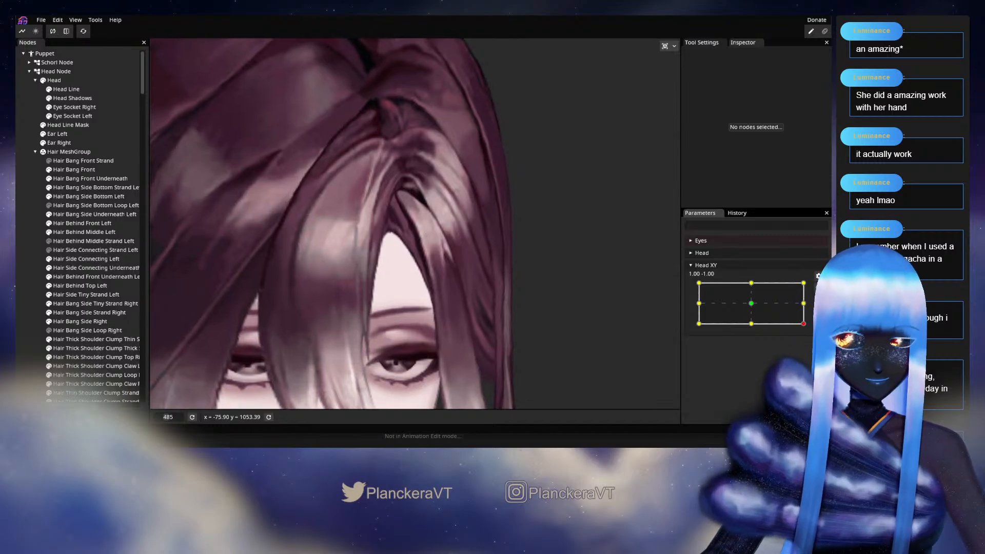
scroll(375, 302, "up", 4)
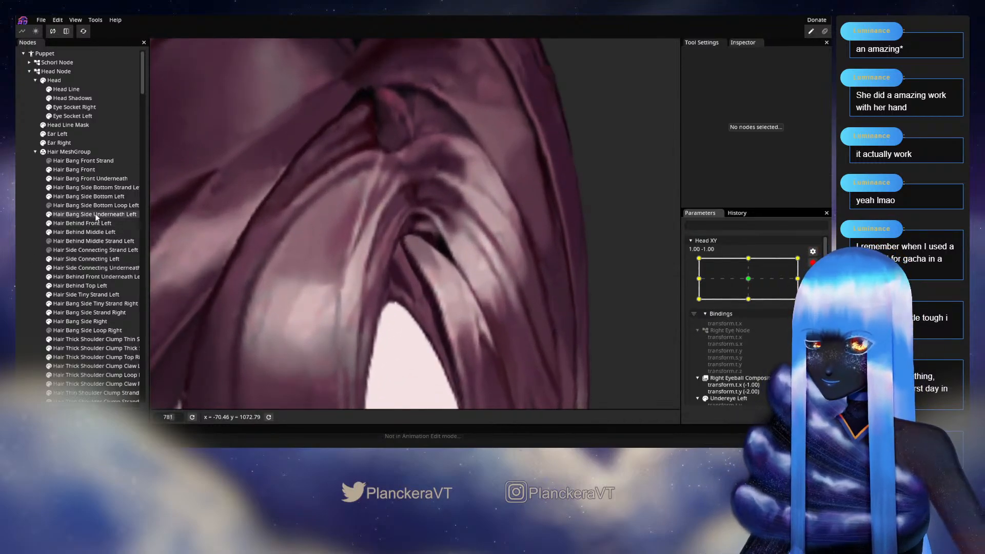
left_click(94, 213)
scroll(244, 279, "up", 2)
left_click(160, 80)
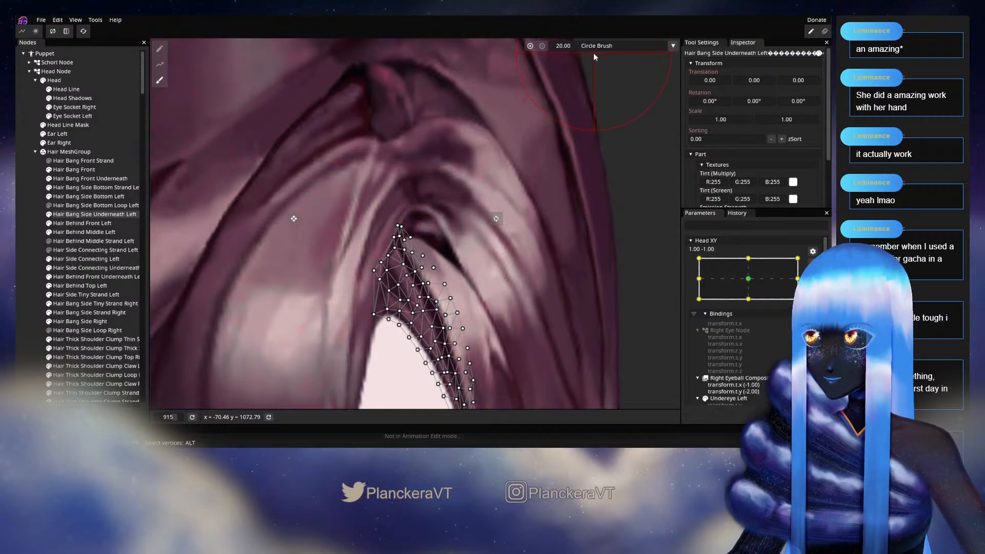
scroll(382, 286, "up", 1)
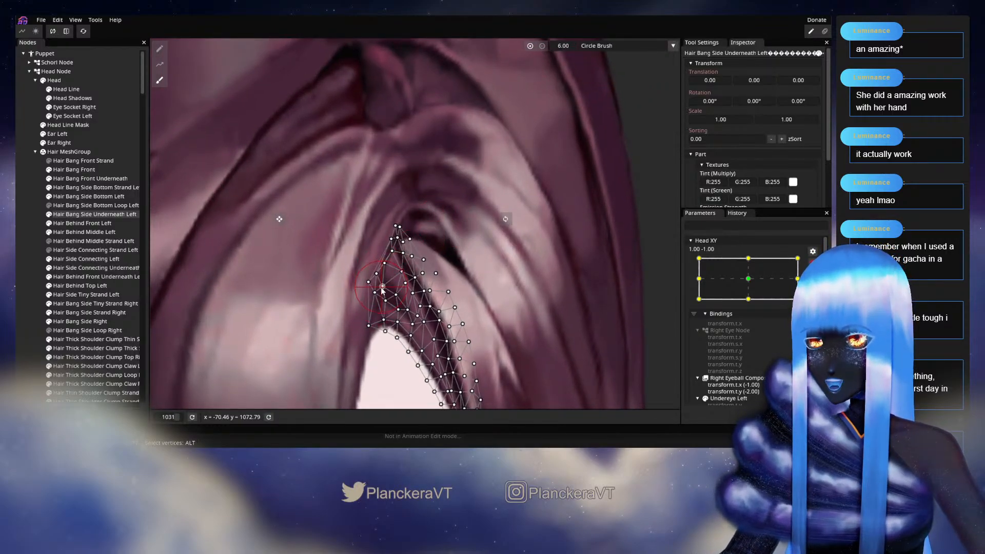
left_click(32, 259)
Preview the bangs' movement near the diagonal-down Head XY corner, and reopen the 1.00, -1.00 keyframe for editing.
scroll(423, 310, "down", 3)
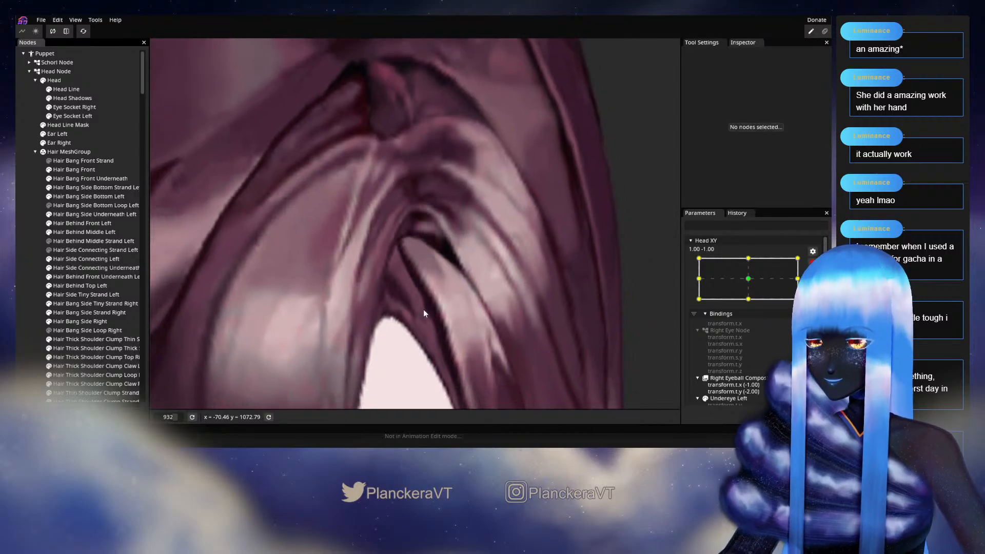
scroll(445, 315, "down", 1)
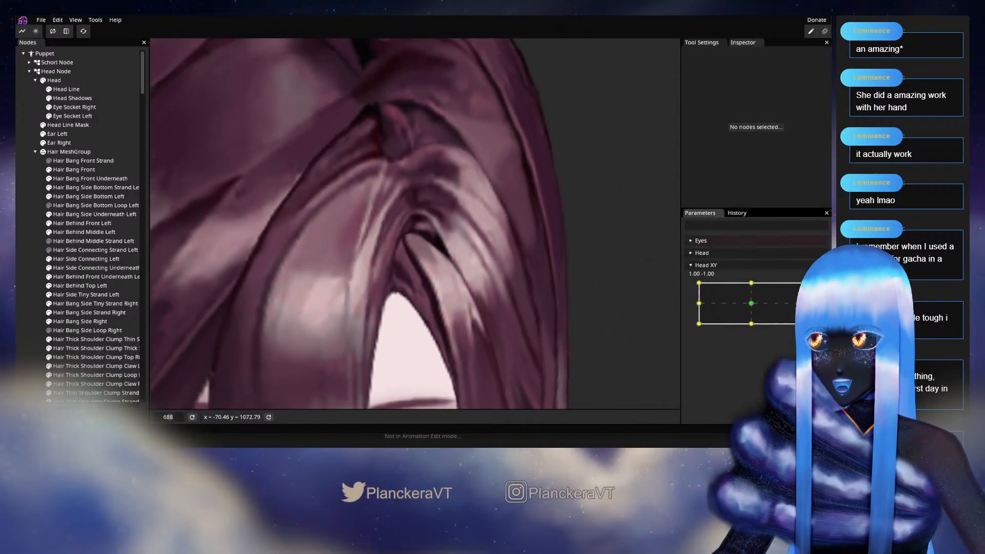
mouse_move(804, 332)
left_mouse_down()
mouse_move(752, 332)
mouse_move(804, 332)
left_mouse_up()
left_click(819, 288)
scroll(404, 332, "up", 7)
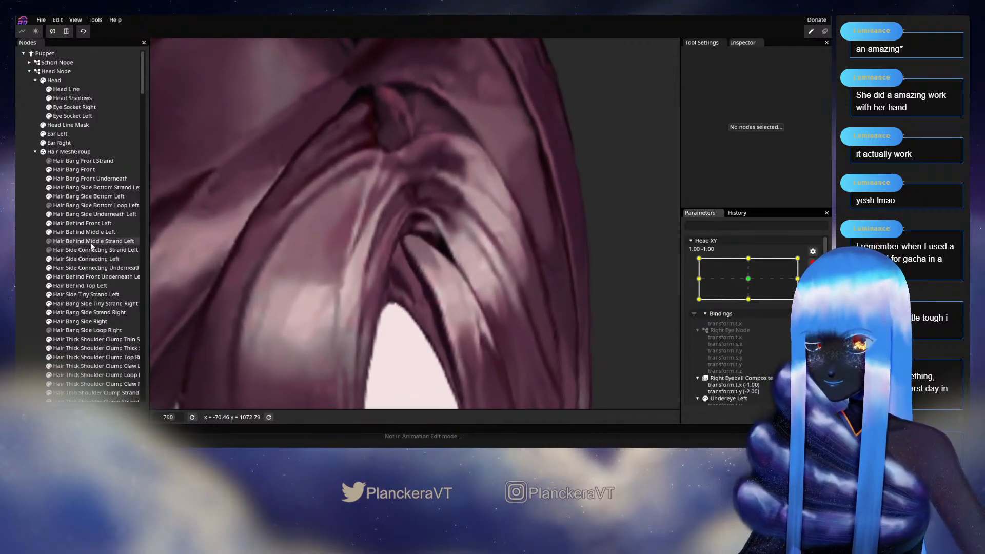
Select Hair Bang Side Underneath Left together with Hair Bang Front Underneath, and set up the Circle Brush deform tool at size 10.
left_click(92, 215)
left_click(64, 178, "ctrl")
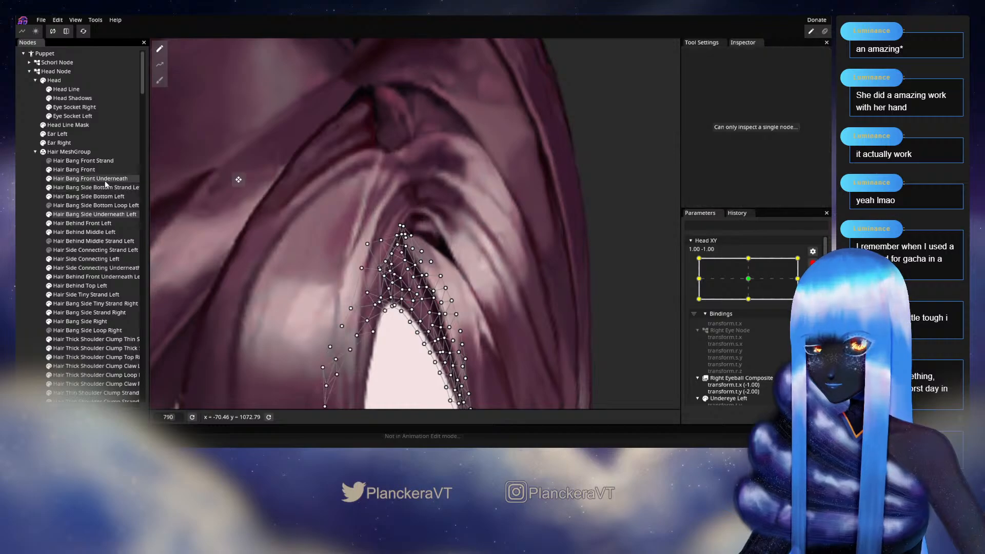
left_click(160, 80)
left_click_drag(568, 47, 565, 49)
scroll(360, 353, "up", 2)
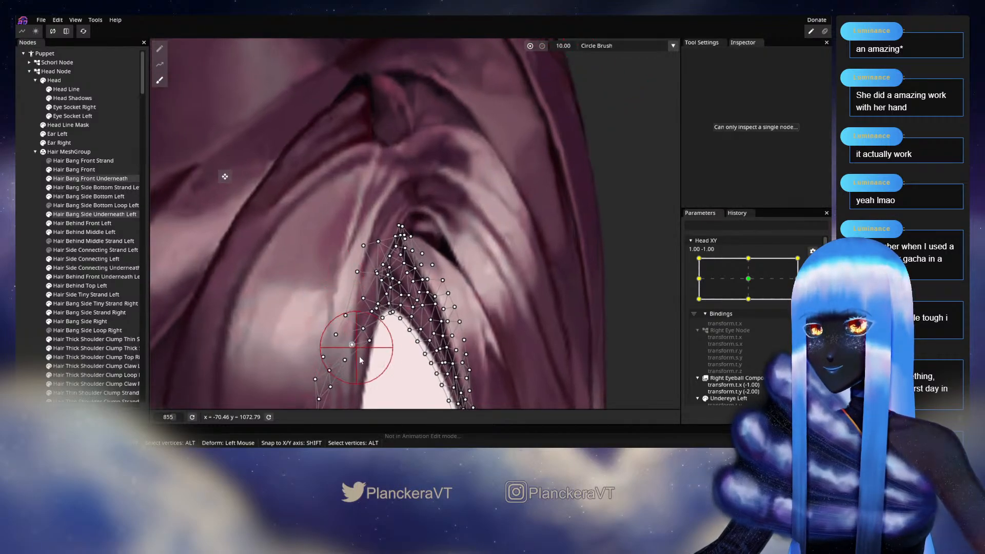
Brush the Hair Bang Front Underneath and Hair Bang Side Underneath Left meshes upward at the top of the face opening.
left_click_drag(375, 347, 390, 286)
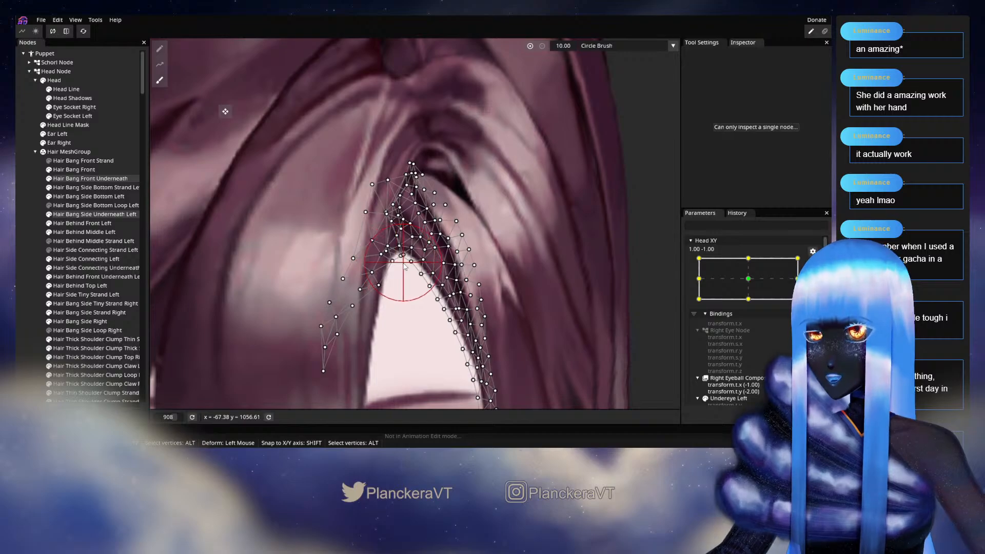
left_click_drag(404, 249, 405, 243)
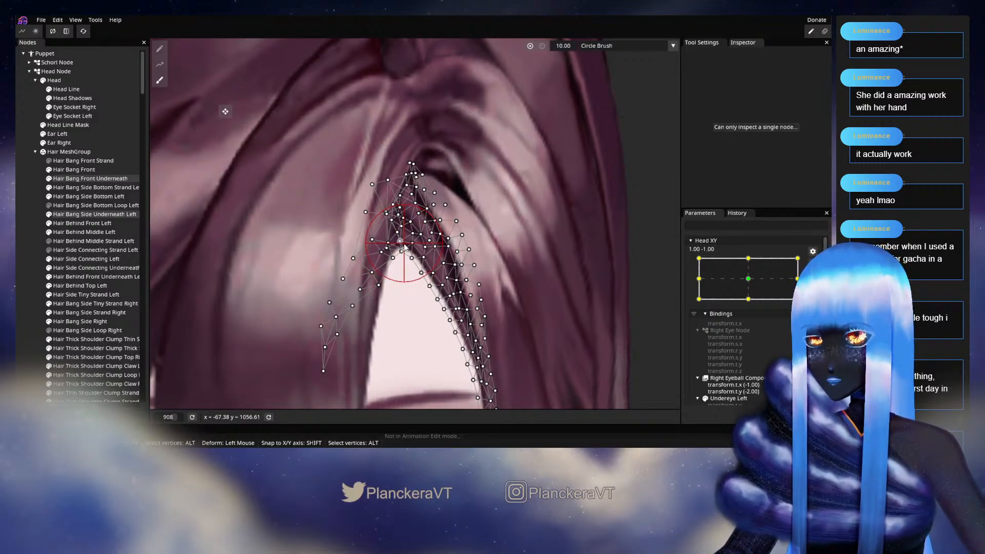
left_click(45, 263)
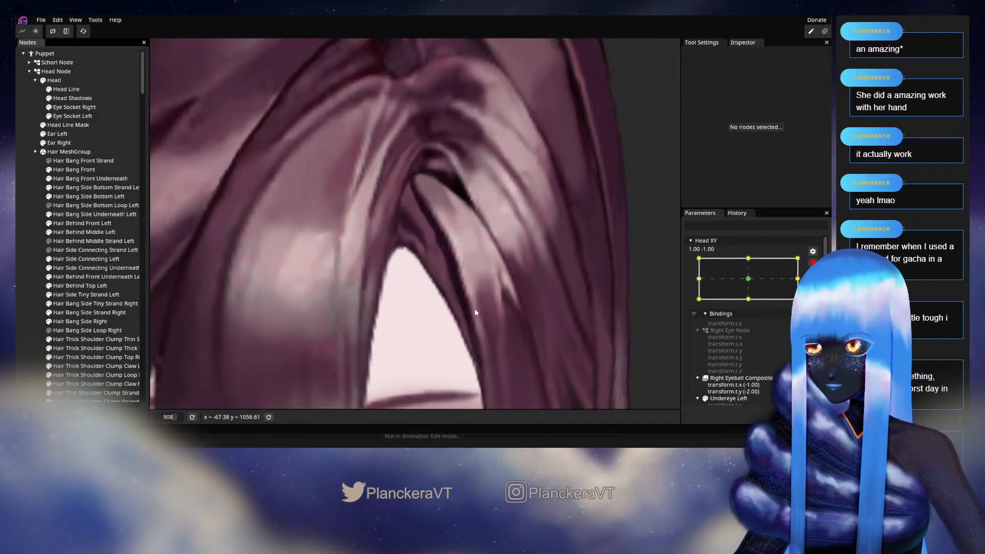
Preview the hair gap by moving Head XY around 1.00 -1.00 with the parameter disarmed, and re-arm it.
scroll(476, 298, "down", 3)
scroll(476, 297, "down", 1)
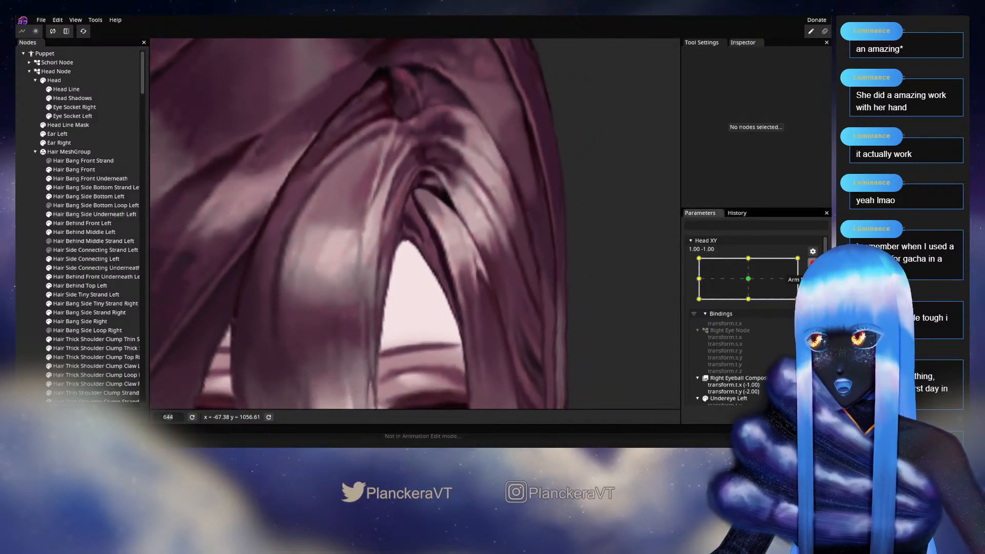
mouse_move(804, 324)
left_mouse_down()
mouse_move(761, 331)
mouse_move(803, 323)
left_mouse_up()
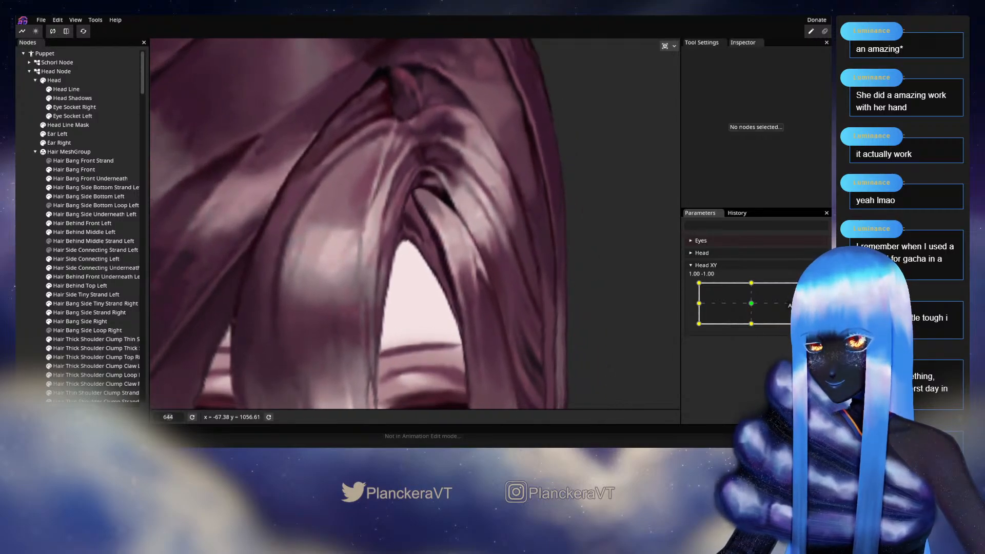
left_click(813, 289)
scroll(337, 280, "up", 3)
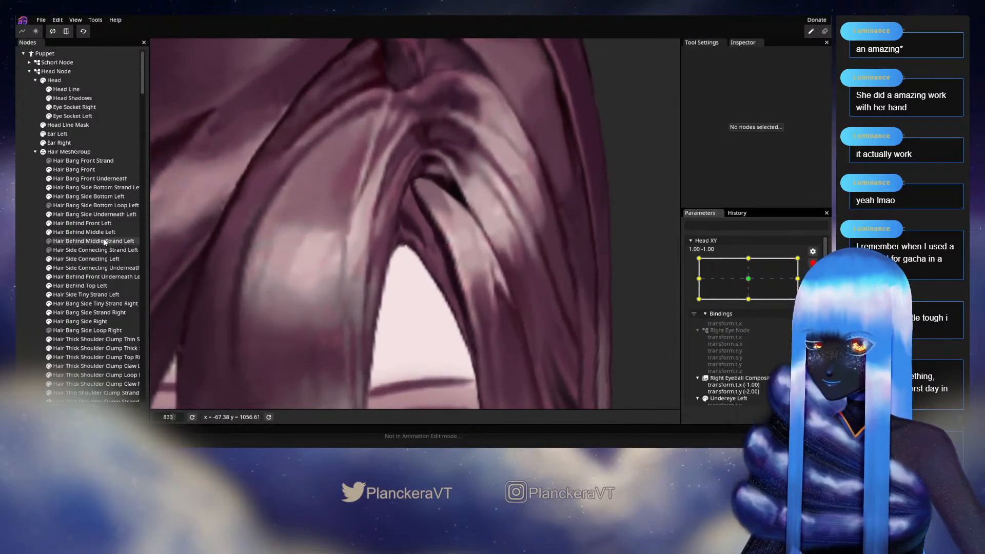
left_click(812, 262)
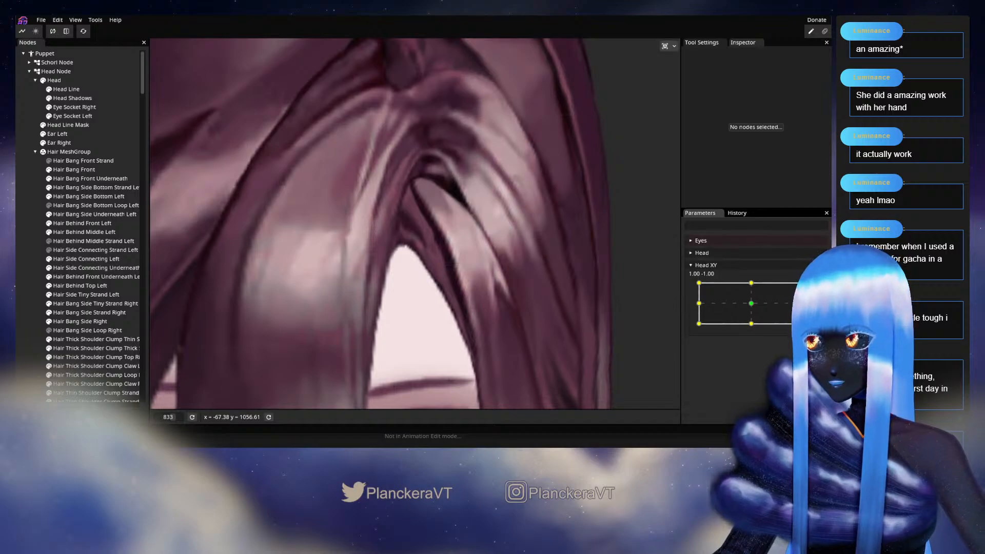
mouse_move(804, 324)
left_mouse_down()
mouse_move(804, 302)
mouse_move(804, 323)
left_mouse_up()
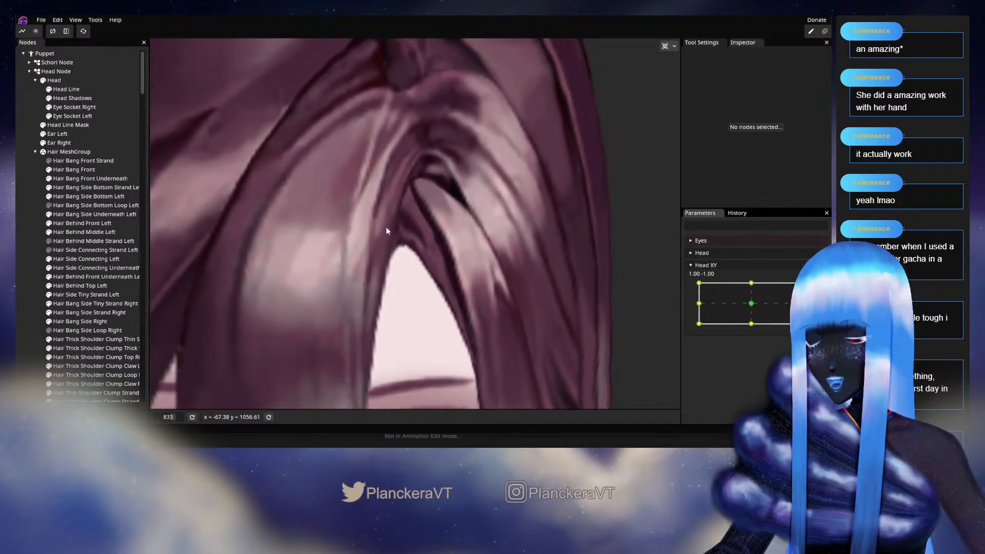
left_click(813, 288)
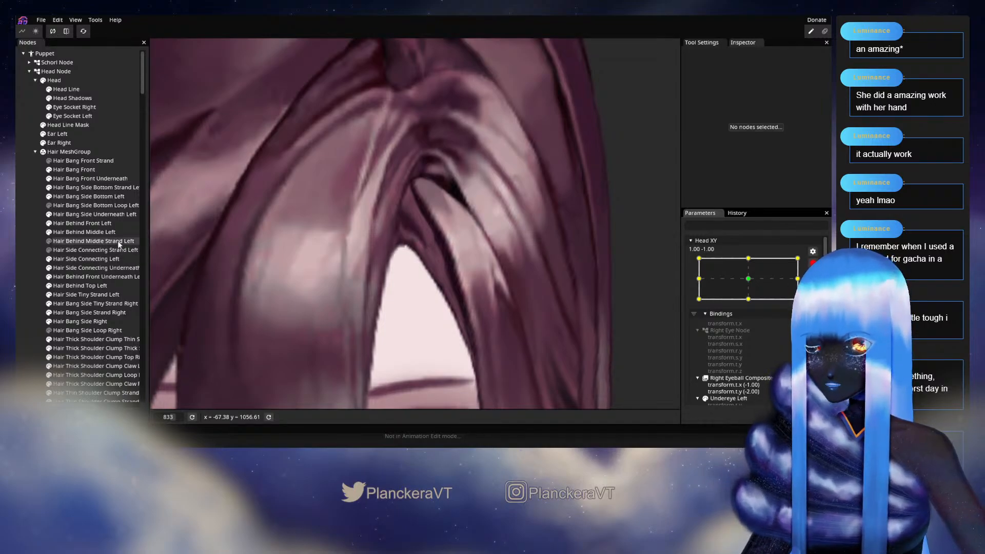
Refine the Hair Bang Side Underneath Left and Hair Bang Front Underneath meshes together with the deform brush around the arch of the opening.
left_click(105, 215)
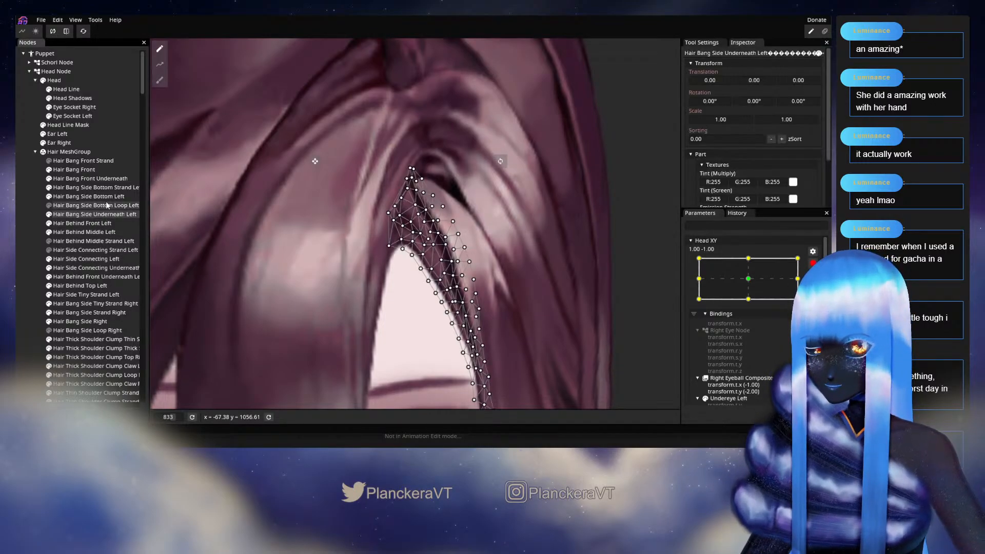
left_click(100, 179, "ctrl")
left_click(160, 80)
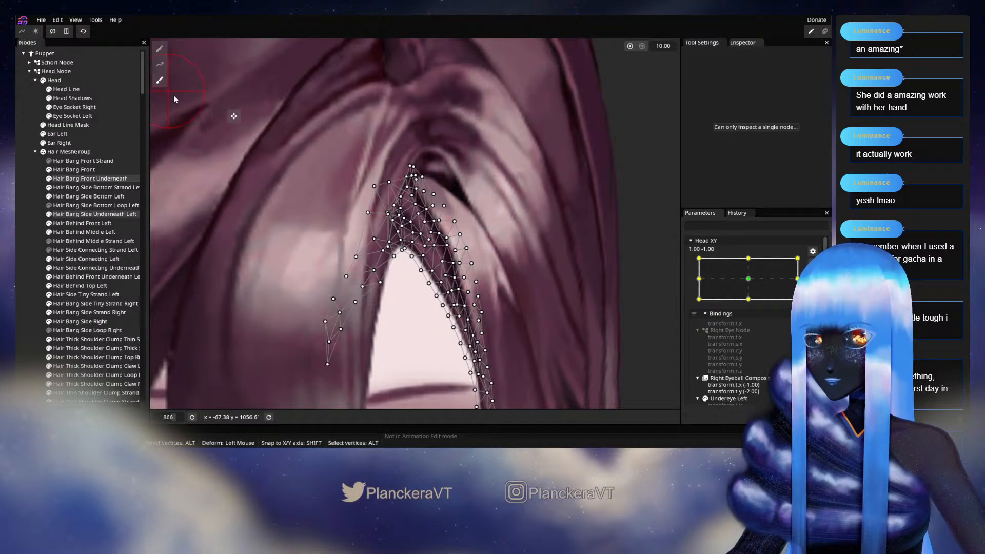
scroll(326, 263, "up", 2)
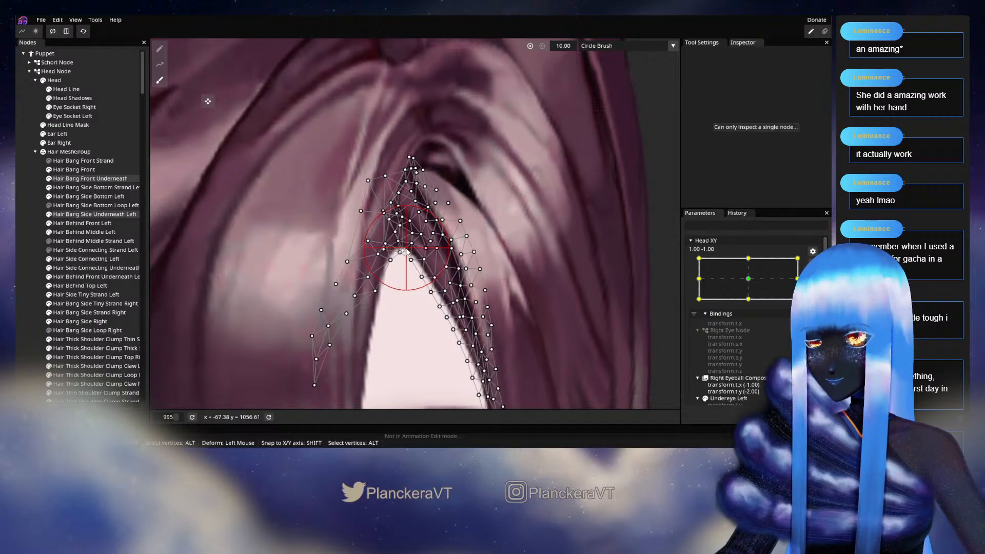
left_click(28, 259)
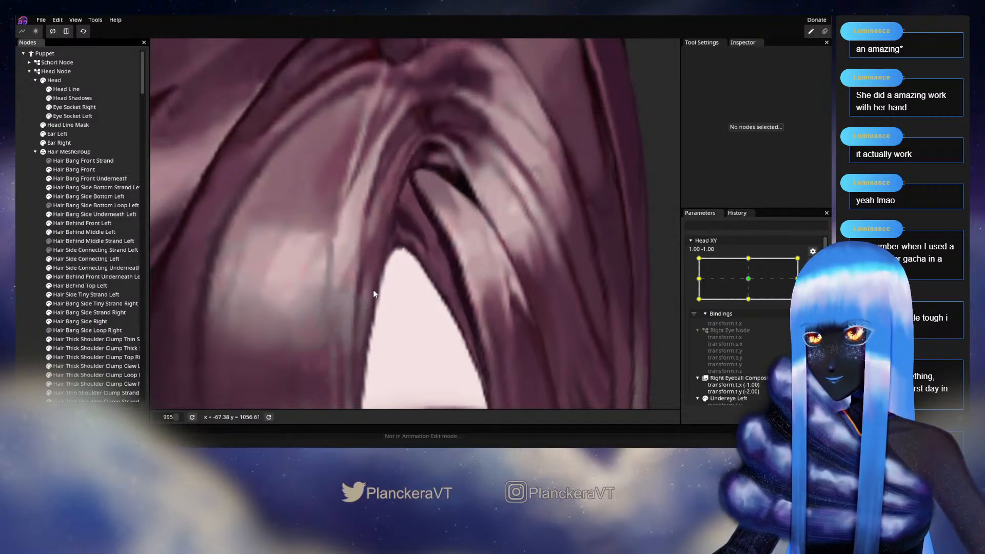
Check the brushed bang deformation by moving disarmed Head XY around its 1.00 -1.00 corner.
scroll(472, 290, "down", 2)
scroll(488, 285, "down", 1)
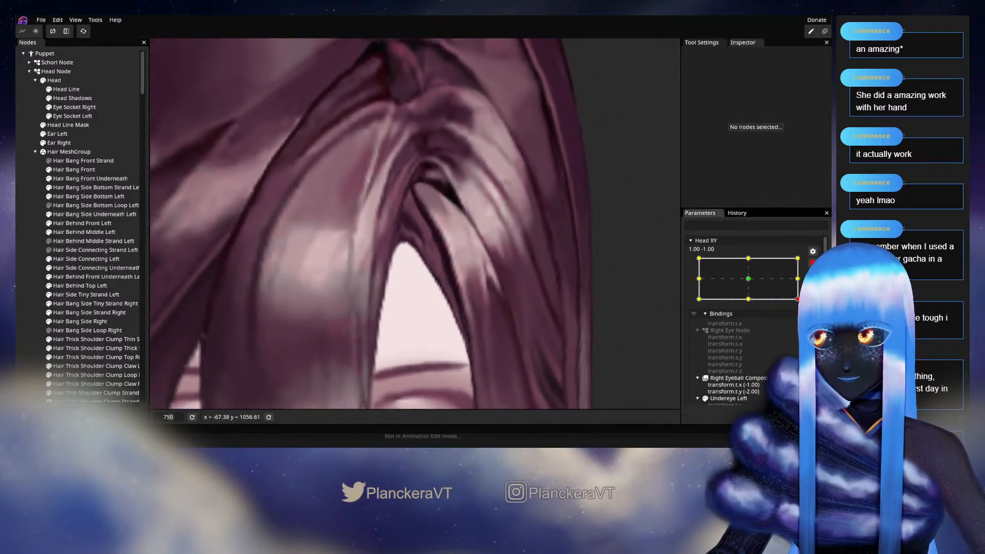
mouse_move(803, 323)
left_mouse_down()
mouse_move(753, 331)
mouse_move(804, 326)
left_mouse_up()
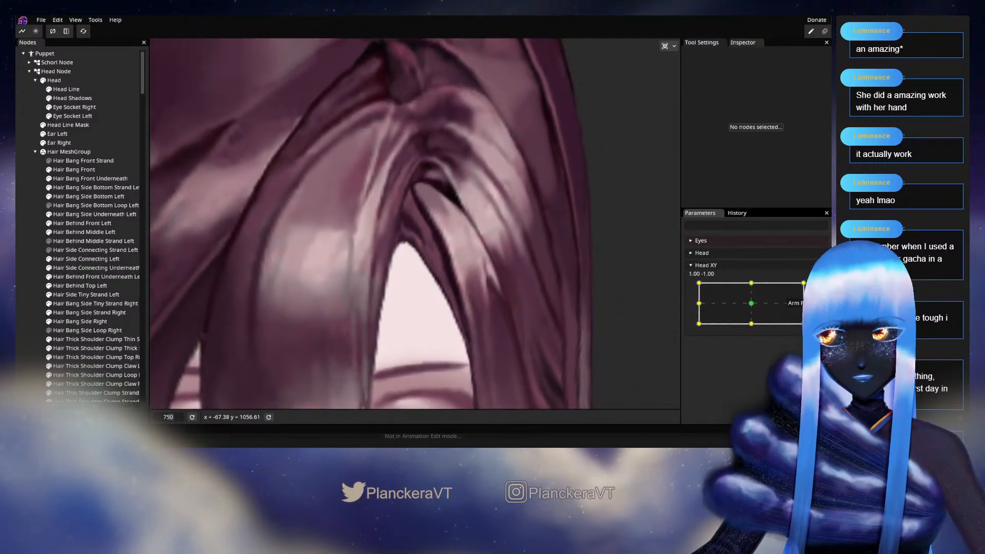
Adjust individual vertices of Hair Bang Side Underneath Left down its inner edge for the Head XY 1.00 -1.00 pose.
scroll(473, 319, "up", 3)
scroll(475, 318, "up", 3)
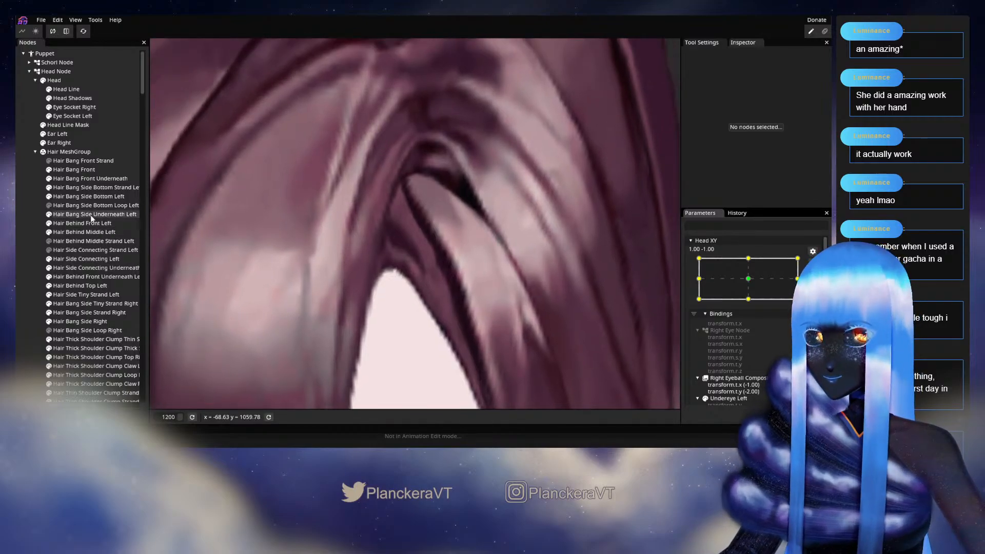
left_click(103, 216)
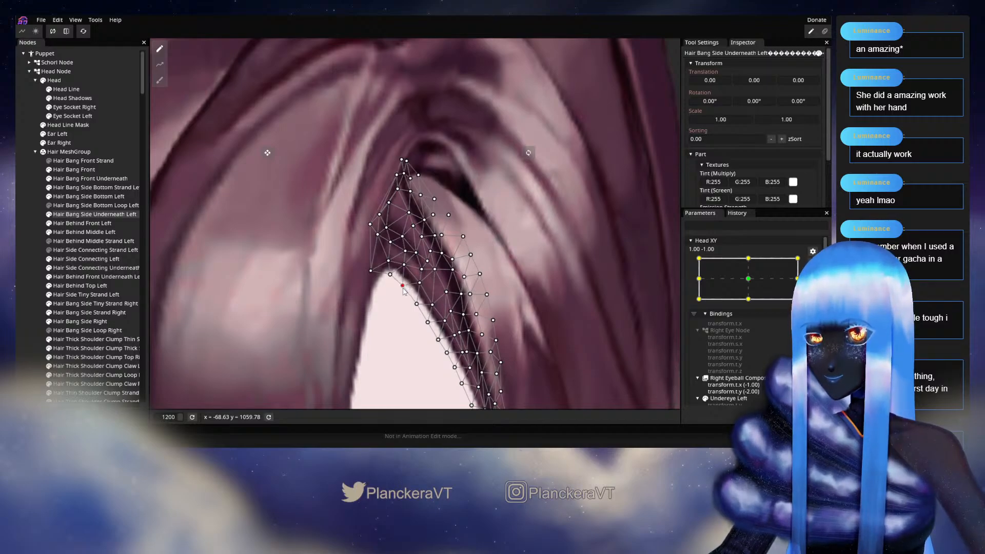
left_click_drag(413, 291, 418, 261)
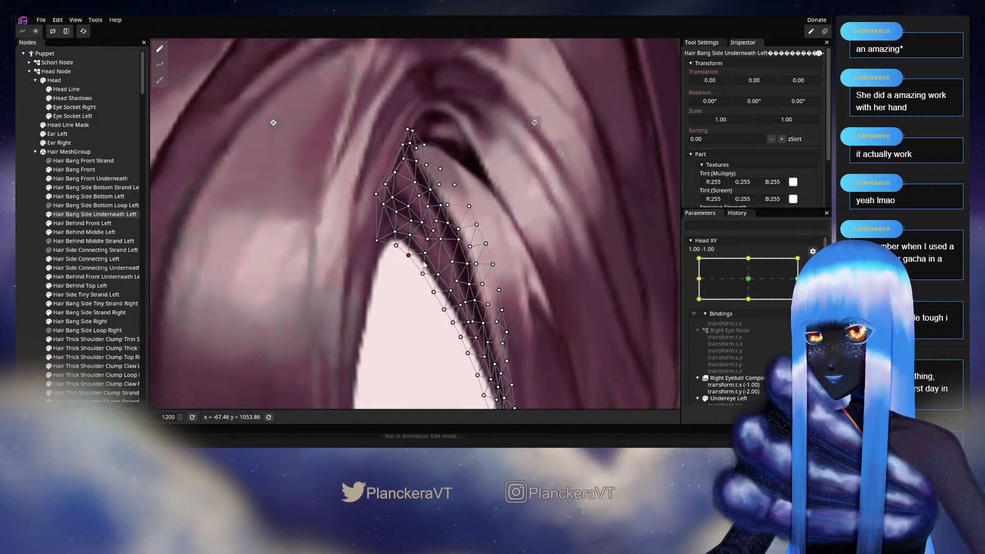
left_click_drag(436, 292, 387, 259)
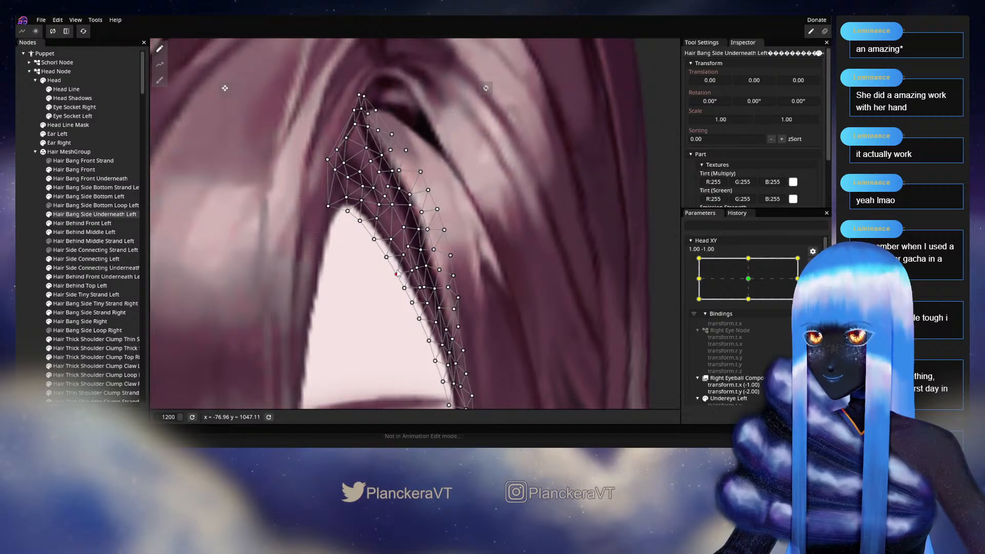
left_click_drag(403, 279, 382, 245)
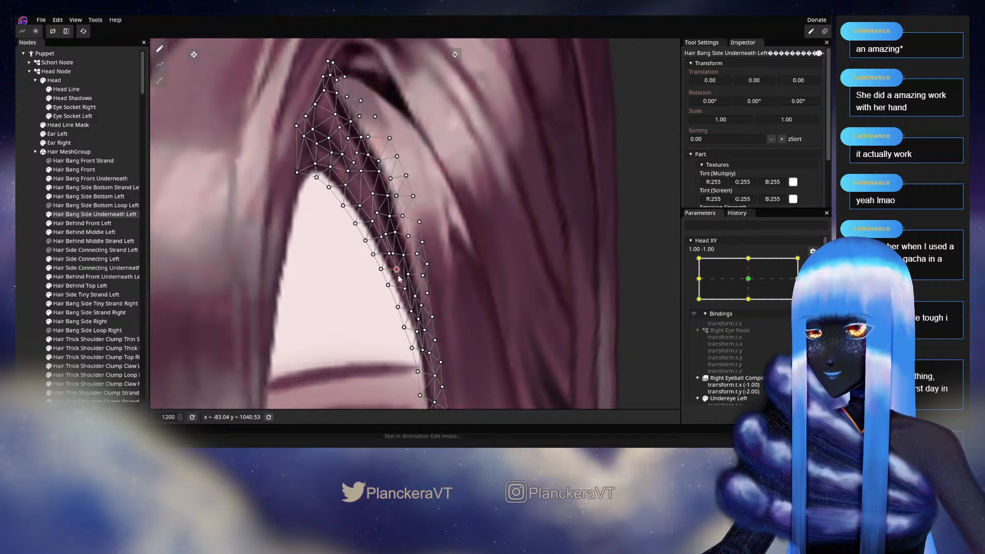
left_click_drag(436, 326, 433, 298)
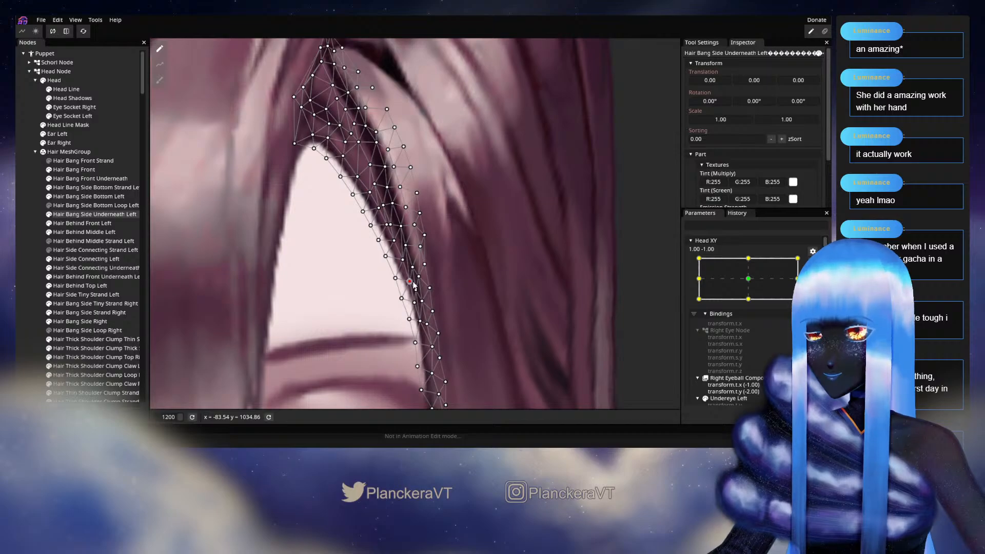
left_click_drag(408, 306, 406, 275)
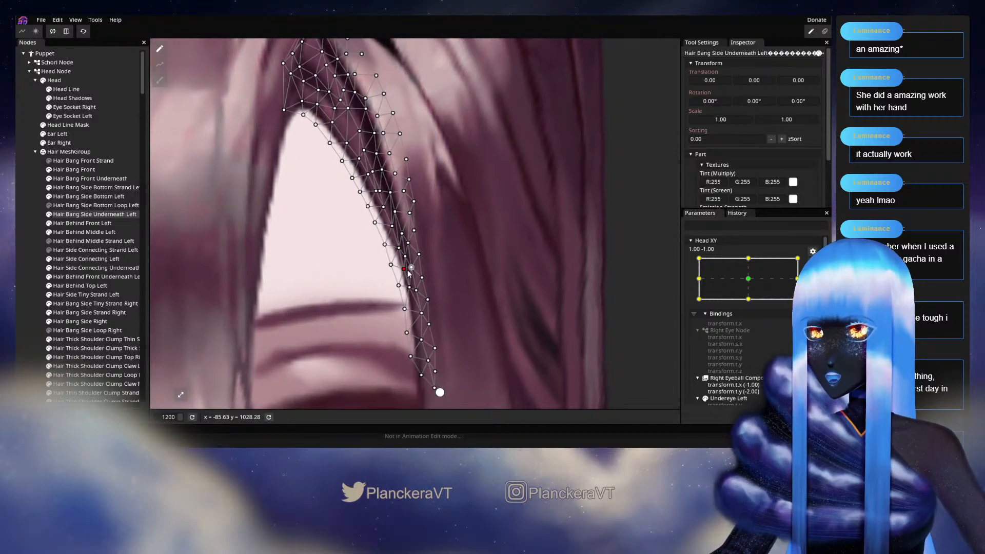
Fine-tune the vertices midway along the inner edge of Hair Bang Side Underneath Left to smooth the strand's contour.
left_click_drag(341, 262, 368, 289)
left_click(398, 286)
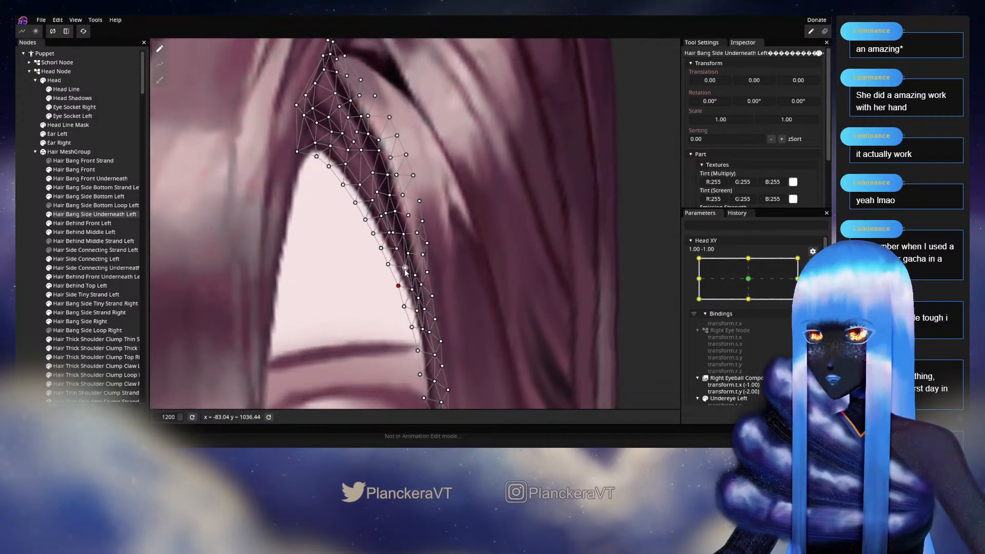
left_click(406, 268)
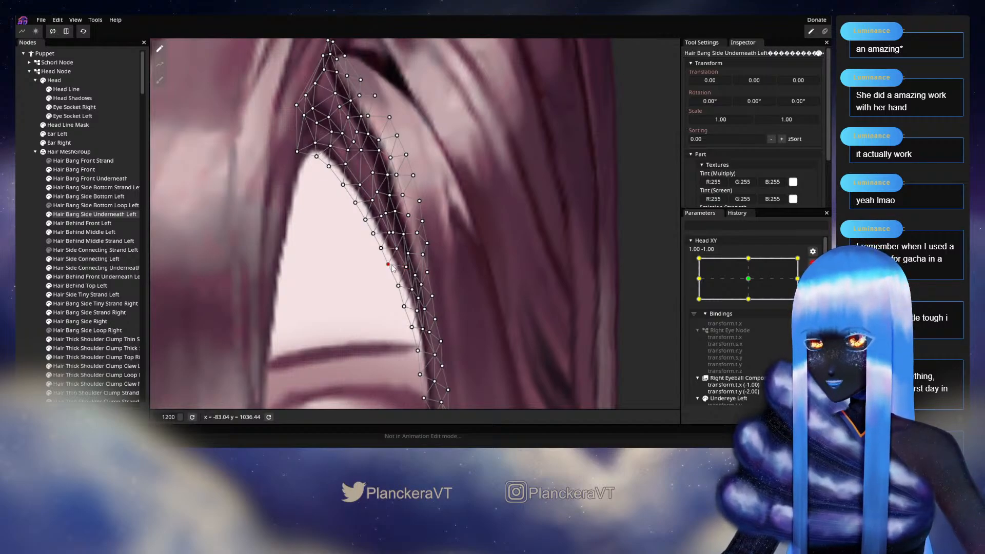
left_click_drag(399, 250, 434, 311)
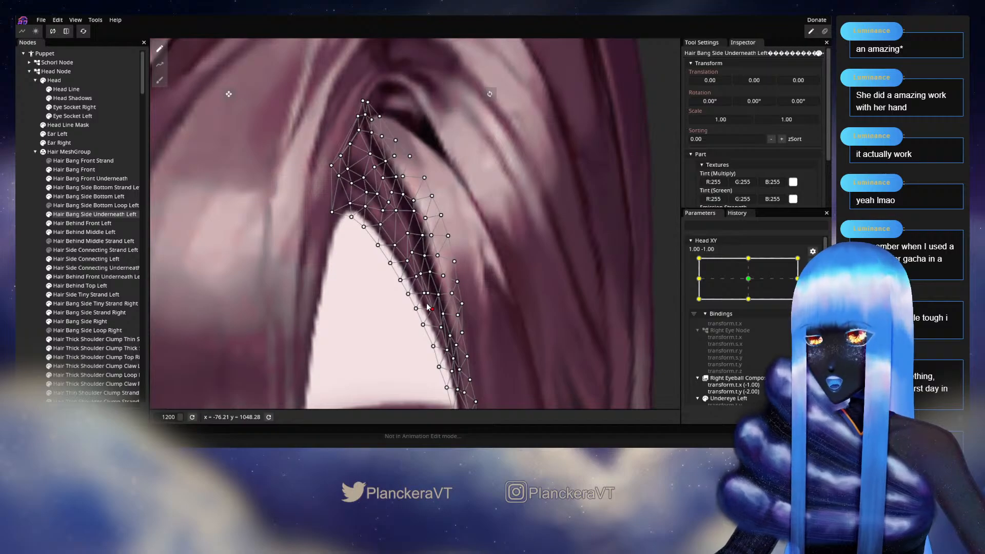
left_click(416, 278)
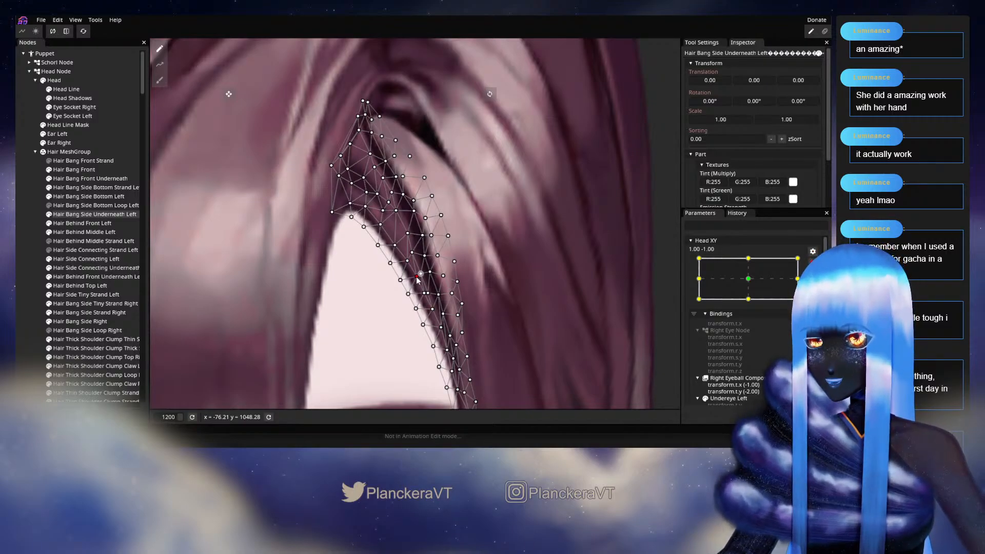
scroll(418, 283, "up", 1)
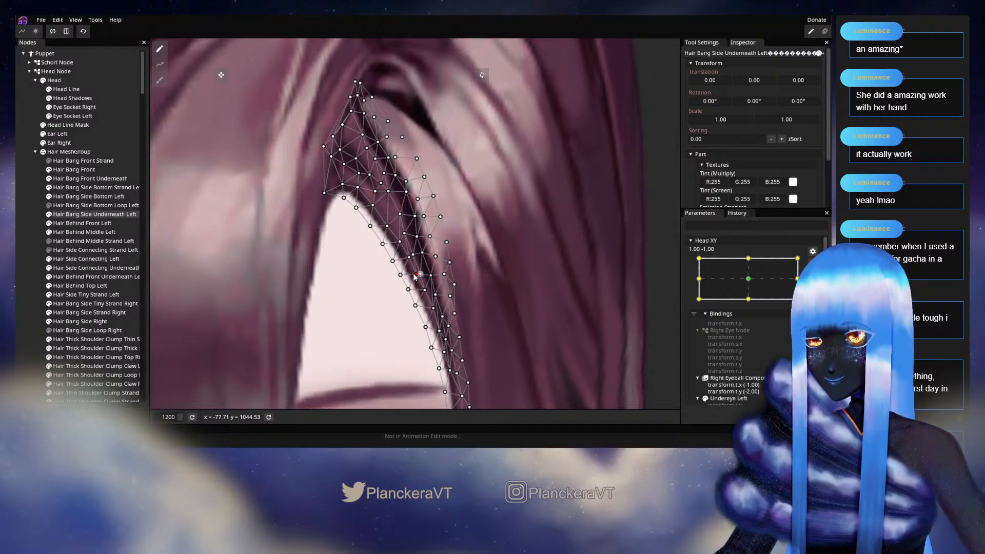
scroll(416, 277, "down", 1)
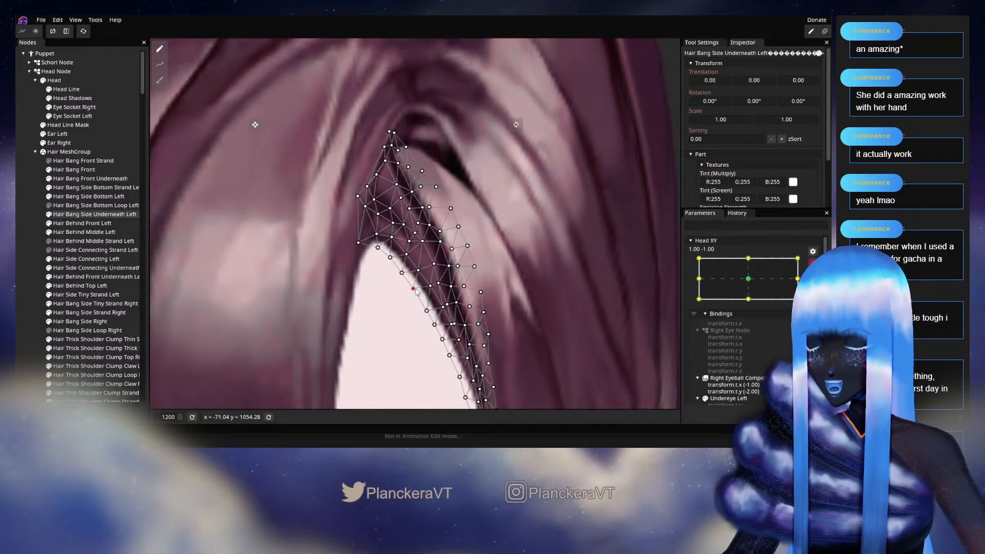
Nudge the inner-edge vertices of Hair Bang Side Underneath Left just below the arch's peak for the Head XY 1.00 -1.00 pose.
left_click_drag(389, 284, 385, 269)
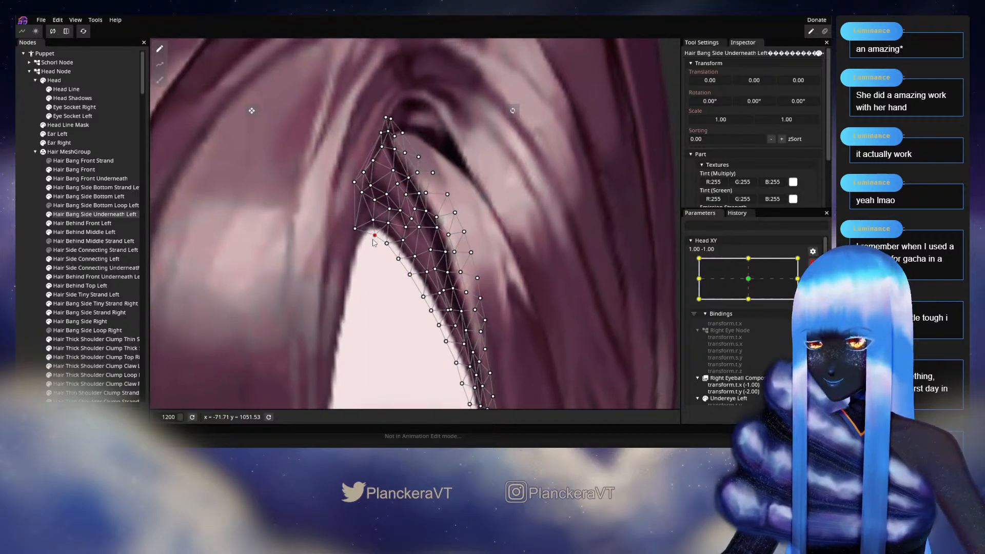
left_click_drag(420, 273, 403, 257)
left_click(410, 256)
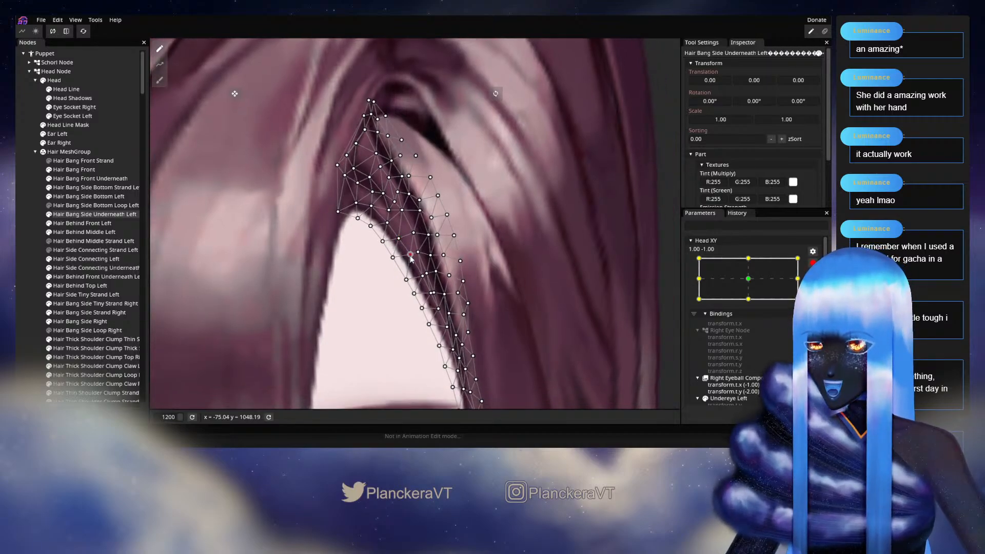
left_click(394, 258)
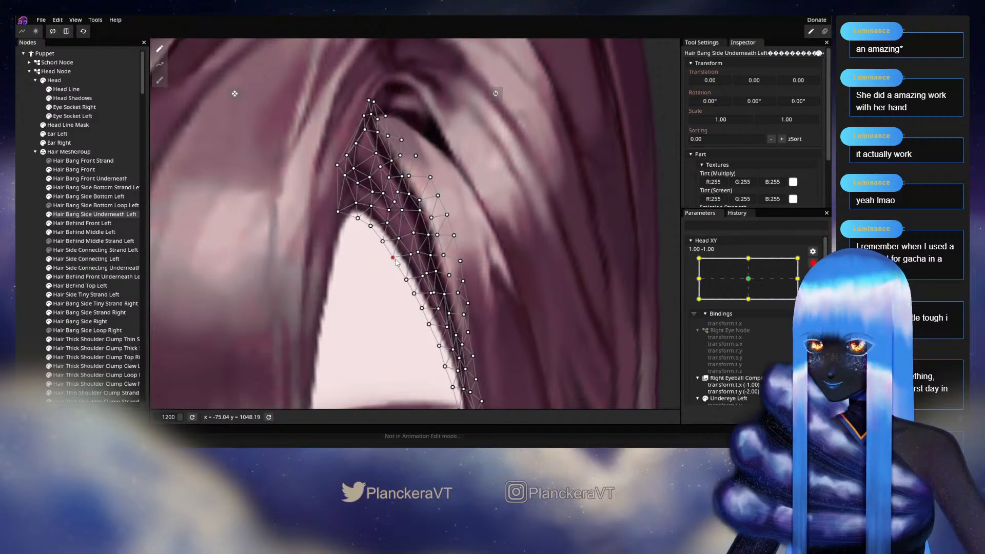
mouse_move(396, 260)
left_mouse_down()
mouse_move(382, 246)
mouse_move(390, 260)
left_mouse_up()
left_click(408, 261)
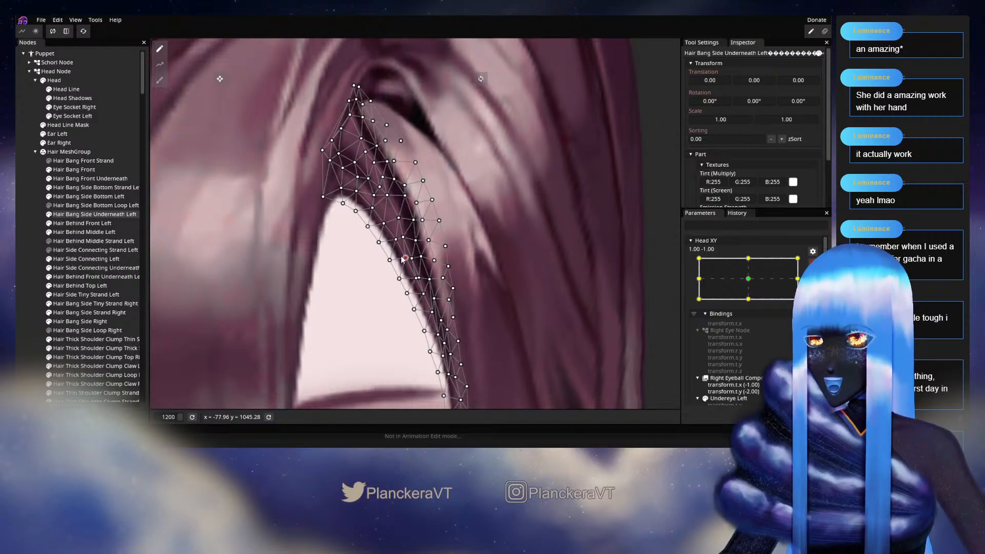
Reposition the edge vertices and neighbouring interior vertices partway down Hair Bang Side Underneath Left to even out its curve.
left_click_drag(402, 256, 402, 257)
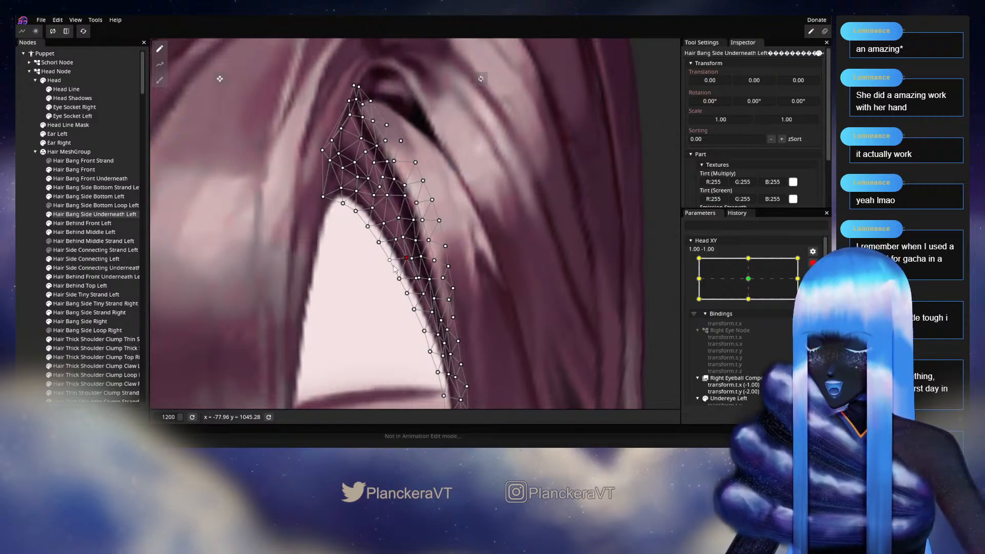
left_click(389, 260)
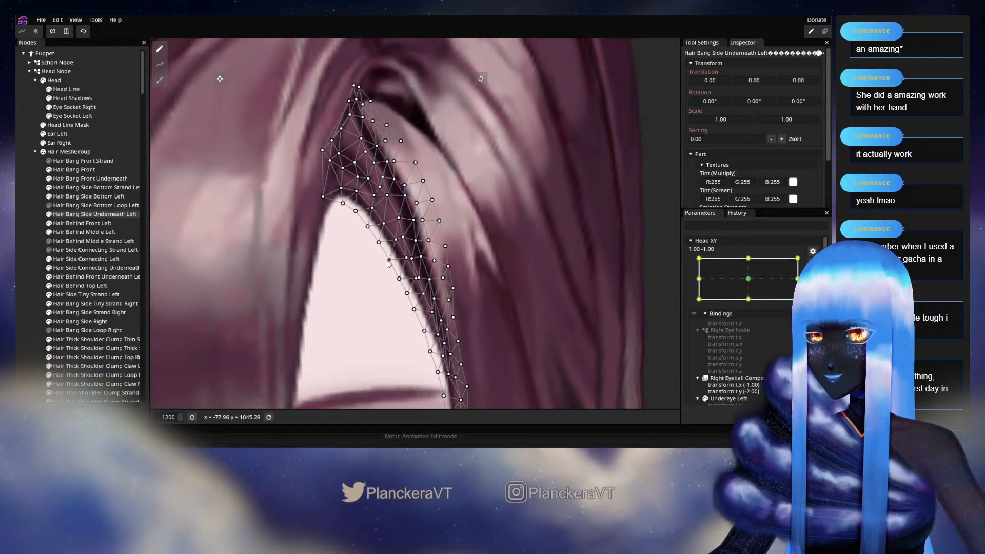
left_click(414, 278)
left_click(411, 278)
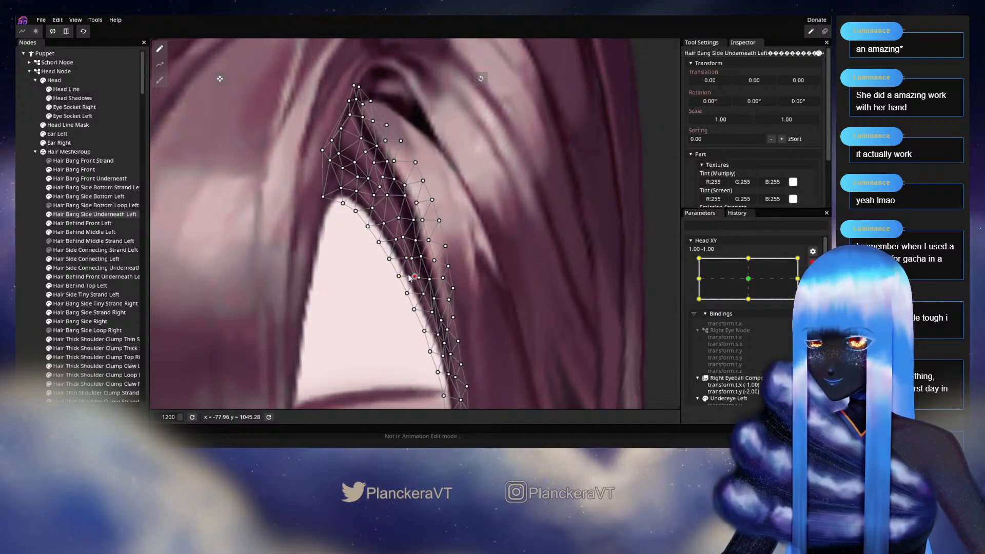
left_click_drag(420, 301, 405, 276)
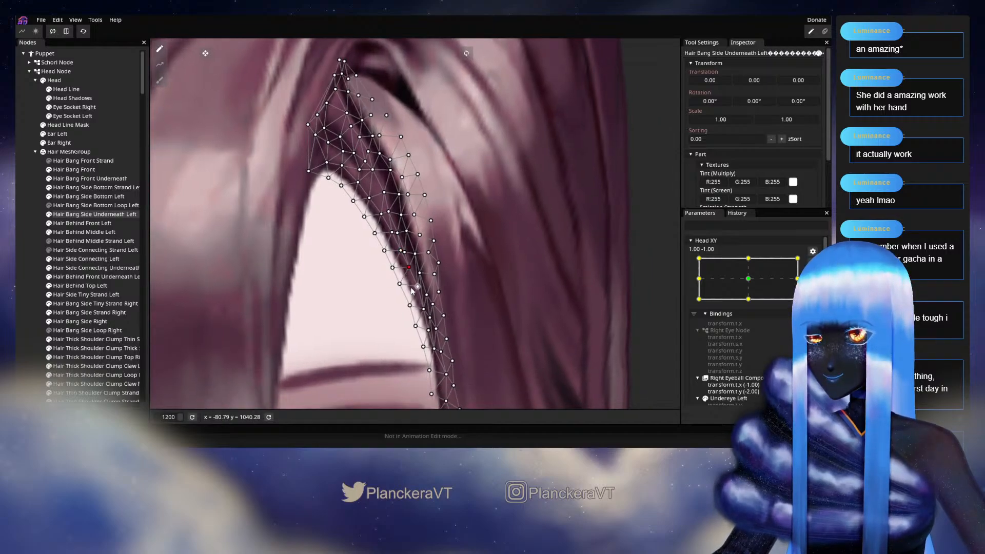
Check the vertex edits on the whole head by moving disarmed Head XY around its 1.00 -1.00 corner.
left_click(20, 243)
scroll(489, 299, "down", 4)
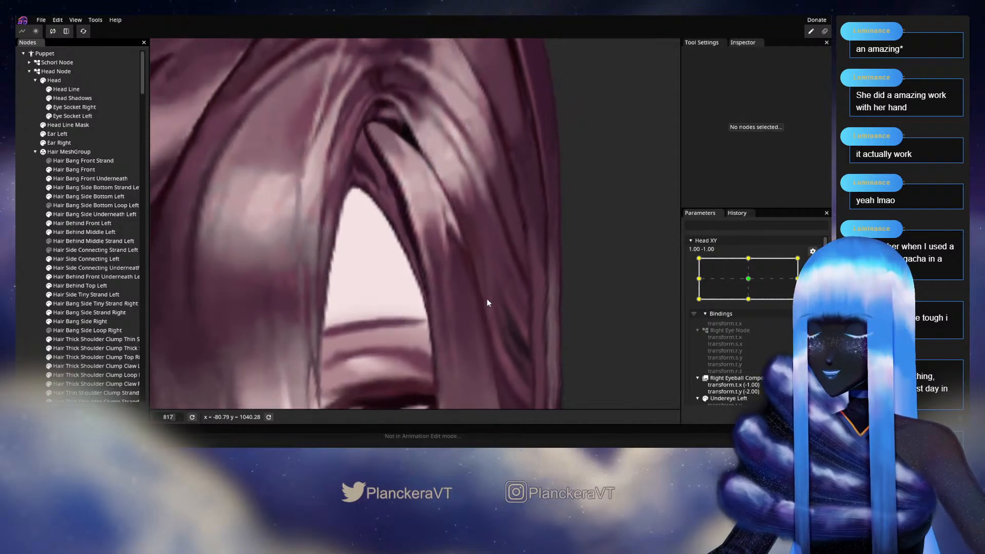
scroll(487, 300, "down", 5)
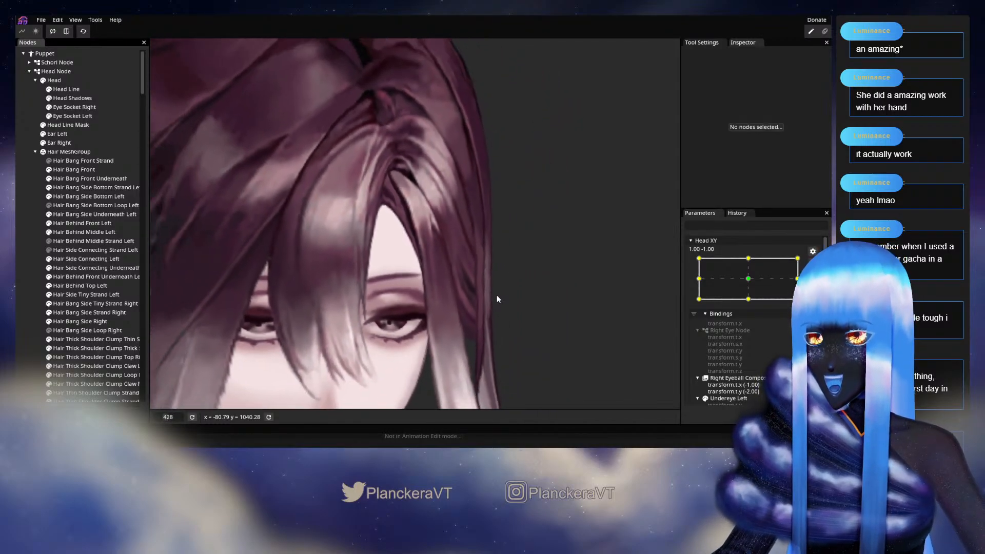
scroll(497, 299, "down", 1)
scroll(502, 304, "down", 1)
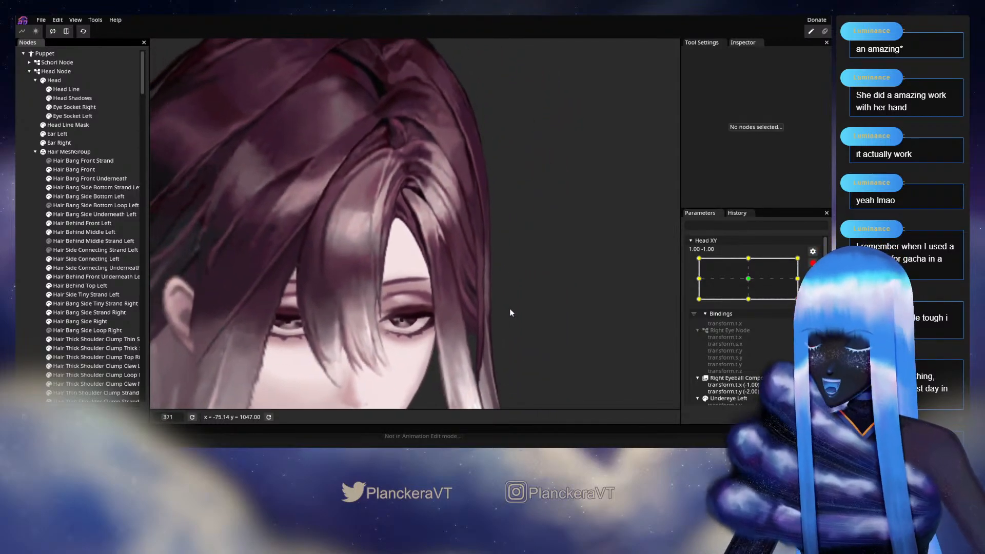
scroll(509, 312, "down", 4)
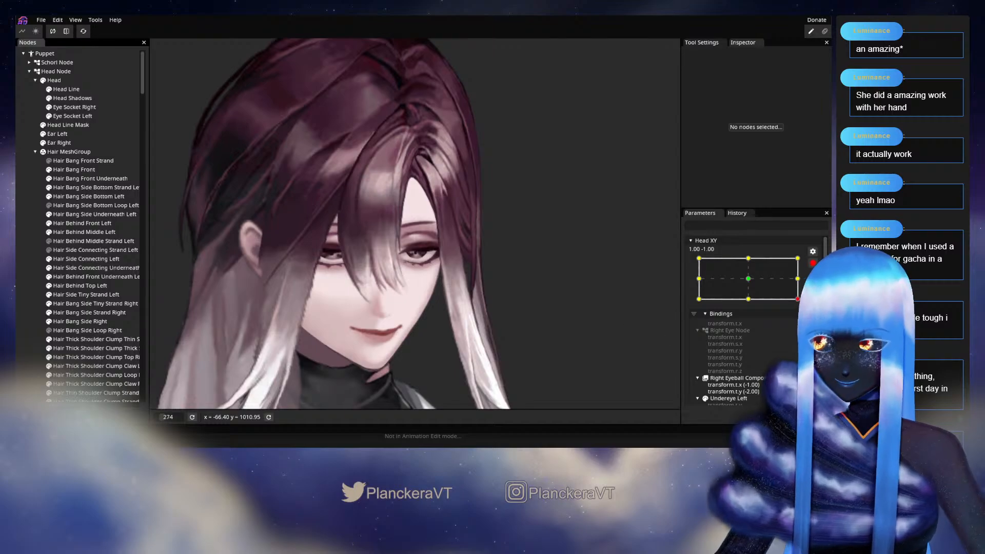
left_click(813, 263)
mouse_move(803, 324)
left_mouse_down()
mouse_move(751, 326)
mouse_move(804, 320)
mouse_move(804, 298)
mouse_move(799, 329)
mouse_move(747, 334)
mouse_move(805, 334)
left_mouse_up()
left_click(819, 288)
Reselect Hair Bang Side Underneath Left and adjust the vertices just beneath its pointed upper tip.
scroll(449, 272, "up", 2)
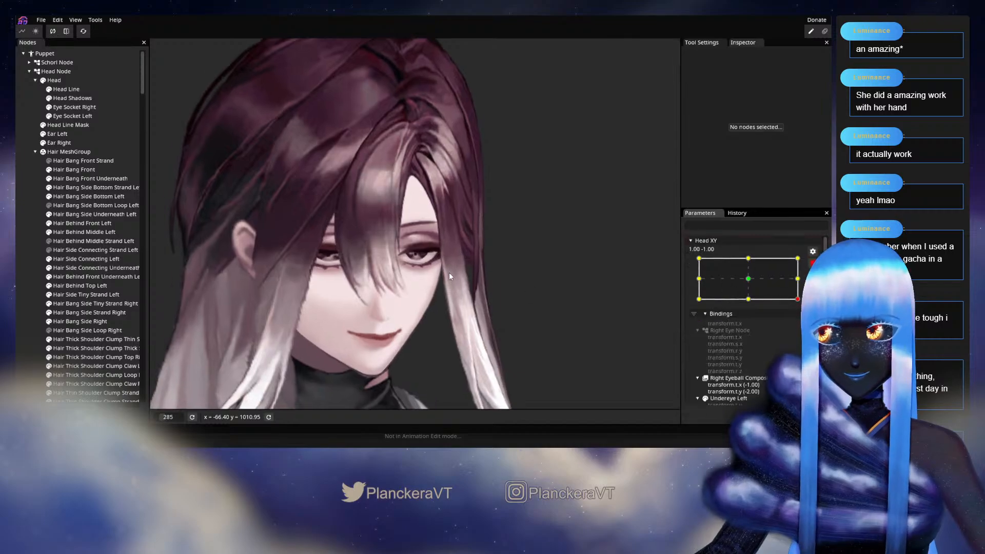
scroll(448, 272, "up", 10)
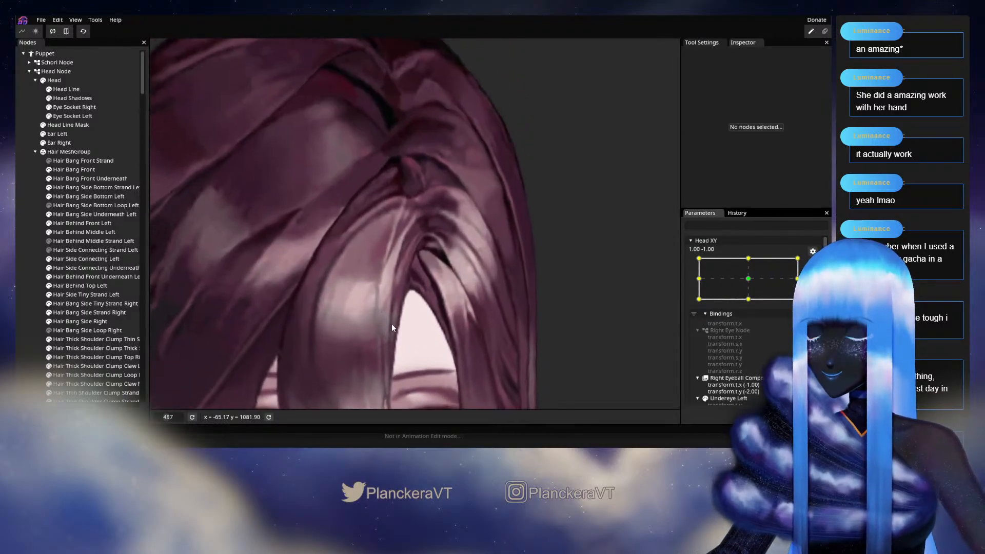
scroll(392, 324, "up", 10)
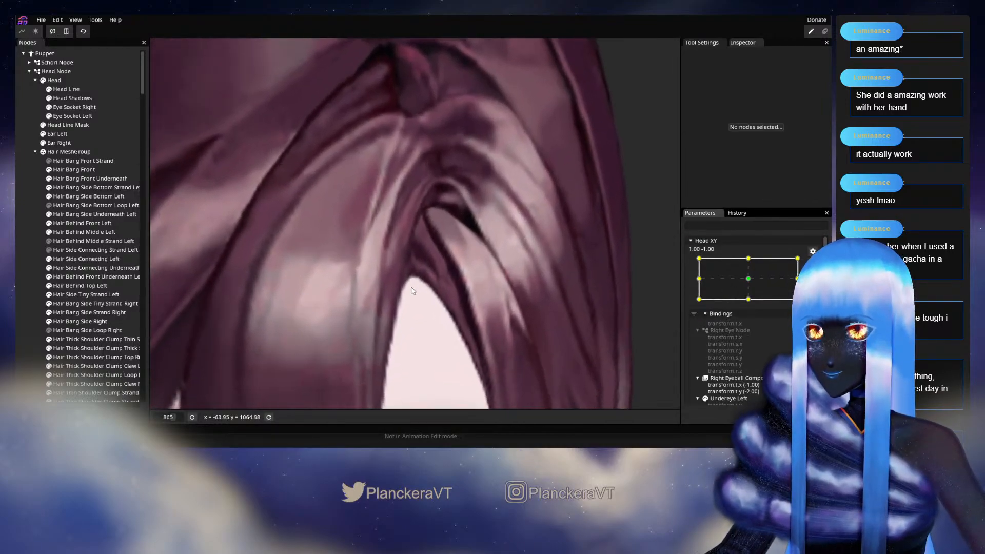
scroll(413, 291, "up", 2)
left_click(106, 215)
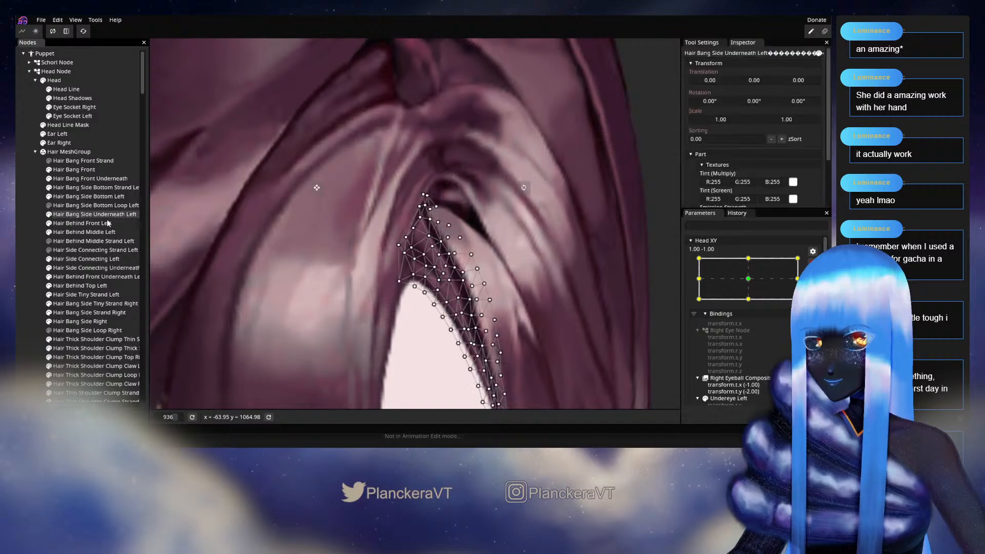
scroll(308, 190, "up", 4)
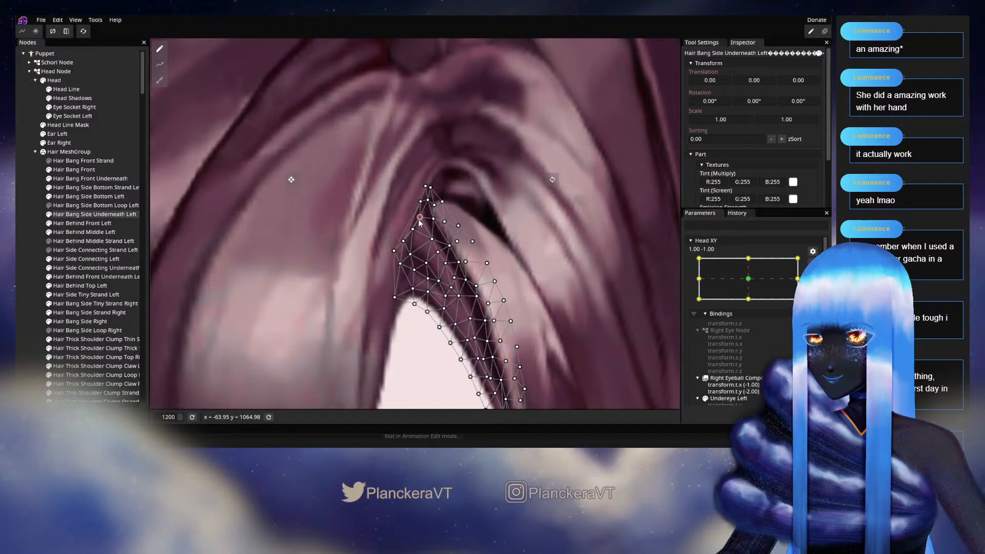
left_click_drag(419, 222, 423, 223)
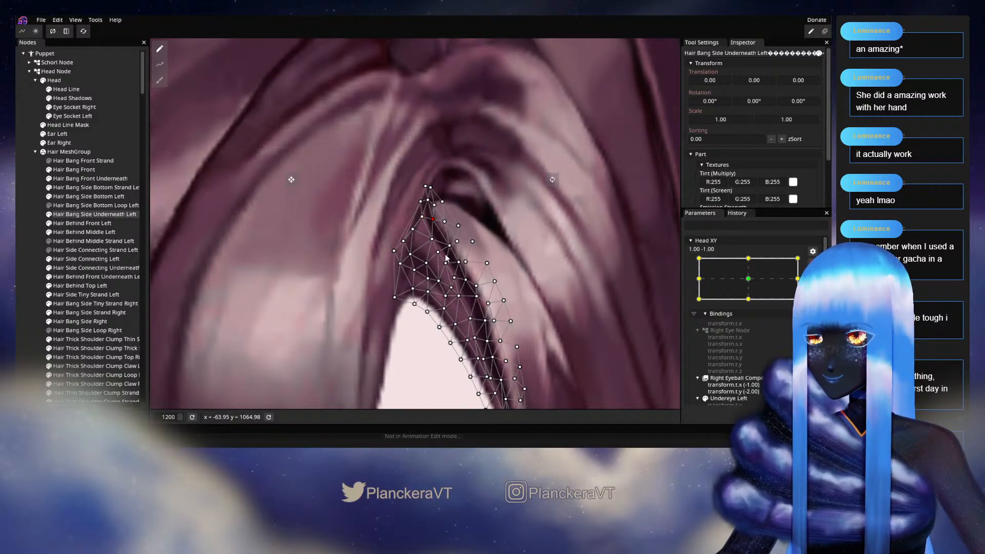
mouse_move(451, 247)
left_mouse_down()
mouse_move(404, 223)
mouse_move(426, 259)
mouse_move(423, 236)
mouse_move(439, 243)
mouse_move(437, 258)
left_mouse_up()
Push the outer edge of Hair Bang Side Underneath Left into shape with the Circle Brush at size 10.00.
left_click(160, 81)
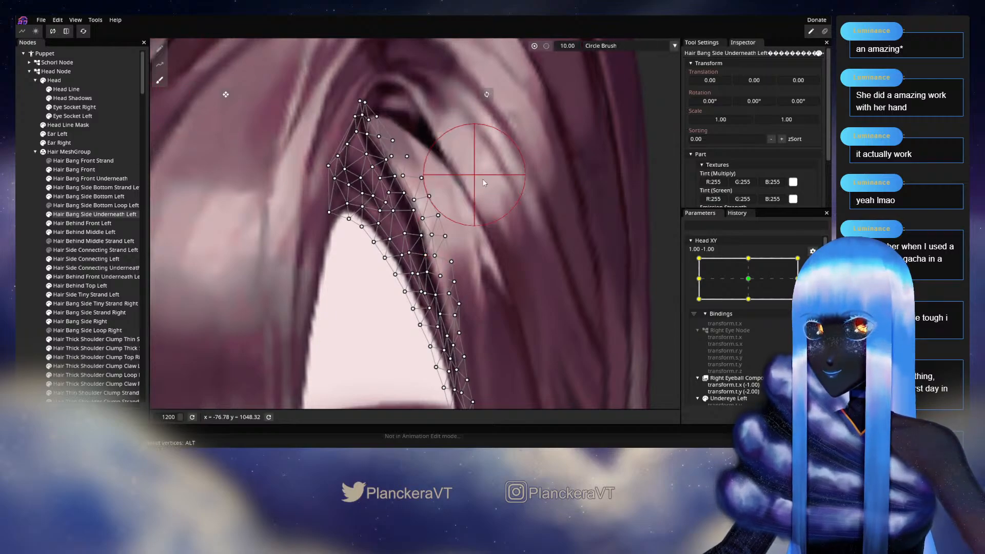
left_click_drag(453, 226, 458, 225)
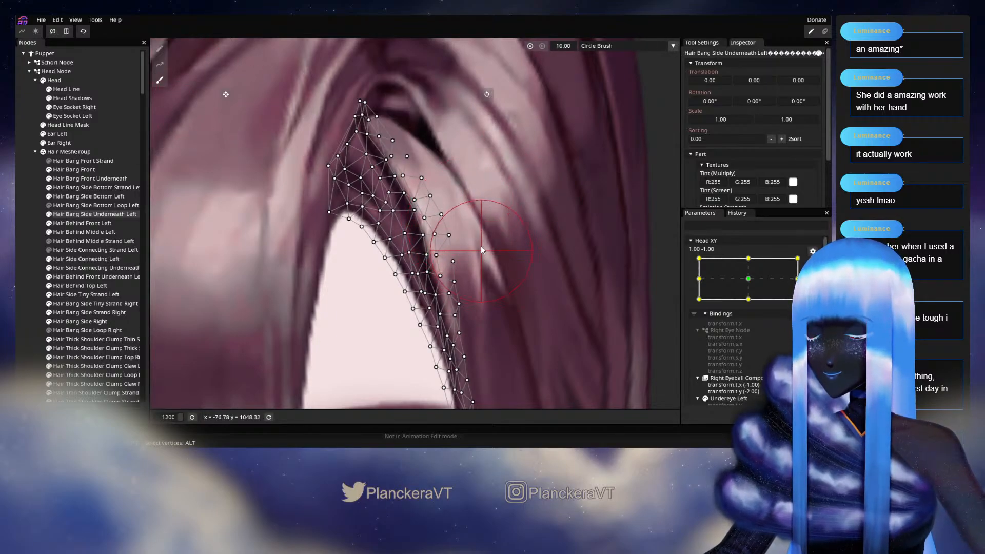
mouse_move(467, 274)
left_mouse_down()
mouse_move(441, 219)
mouse_move(450, 220)
left_mouse_up()
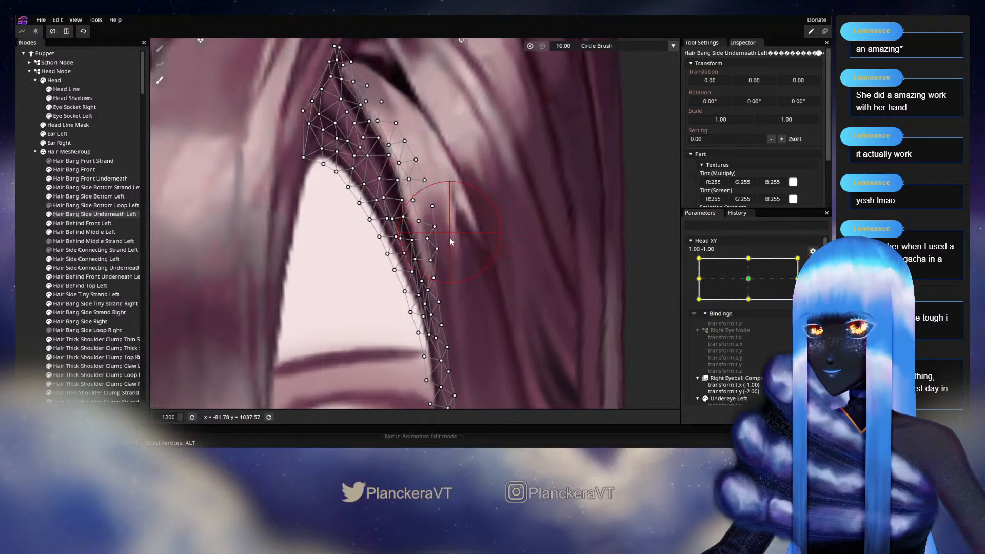
mouse_move(448, 260)
left_mouse_down()
mouse_move(459, 240)
mouse_move(463, 266)
left_mouse_up()
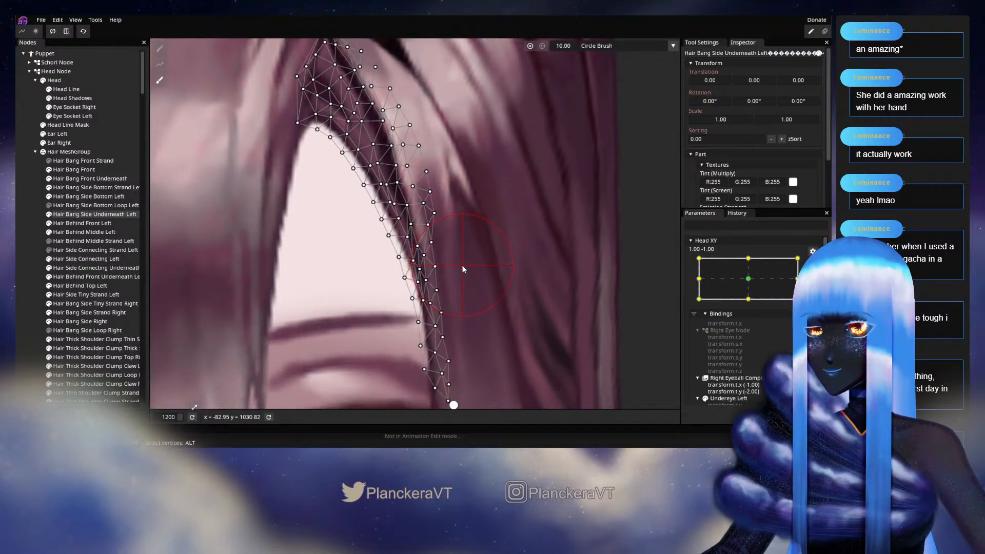
left_click_drag(466, 168, 498, 292)
left_click_drag(432, 245, 435, 244)
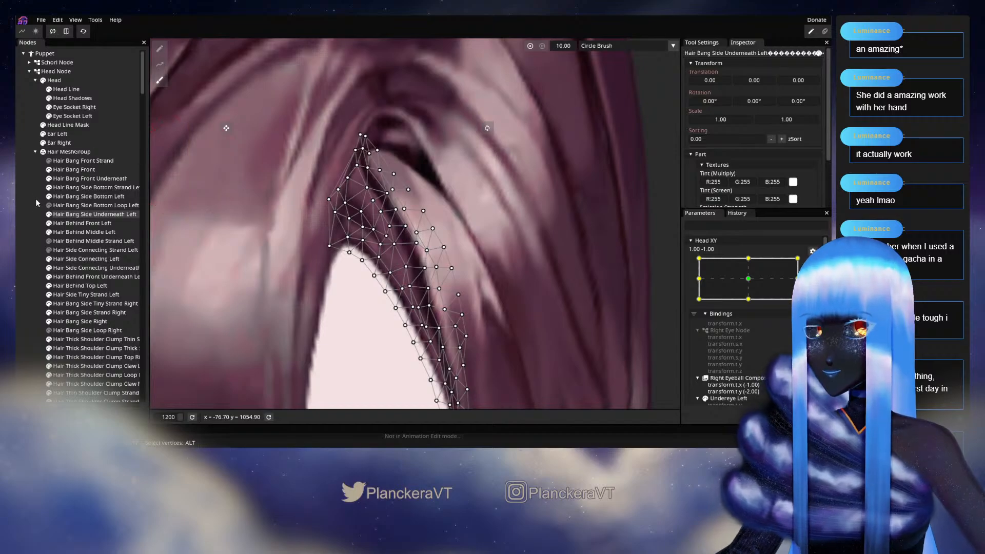
Adjust individual interior vertices of Hair Bang Side Underneath Left from its middle up toward the tip.
left_click(160, 48)
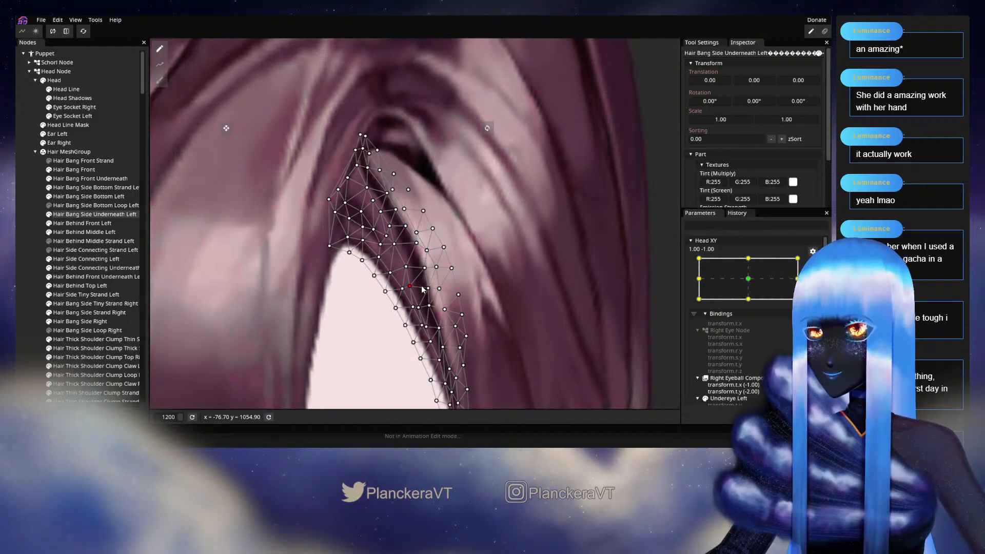
left_click_drag(422, 287, 424, 285)
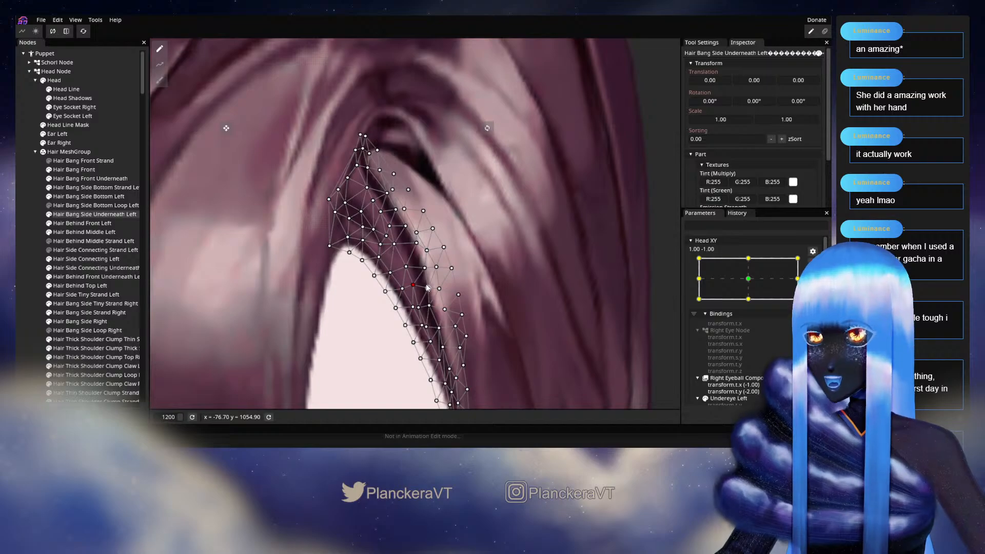
left_click_drag(406, 267, 400, 249)
left_click(394, 230)
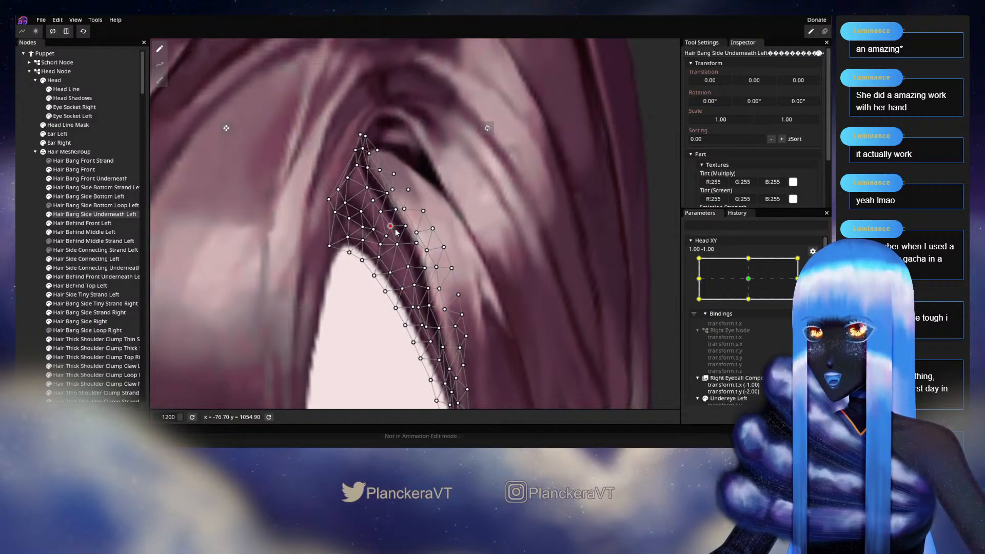
left_click(384, 217)
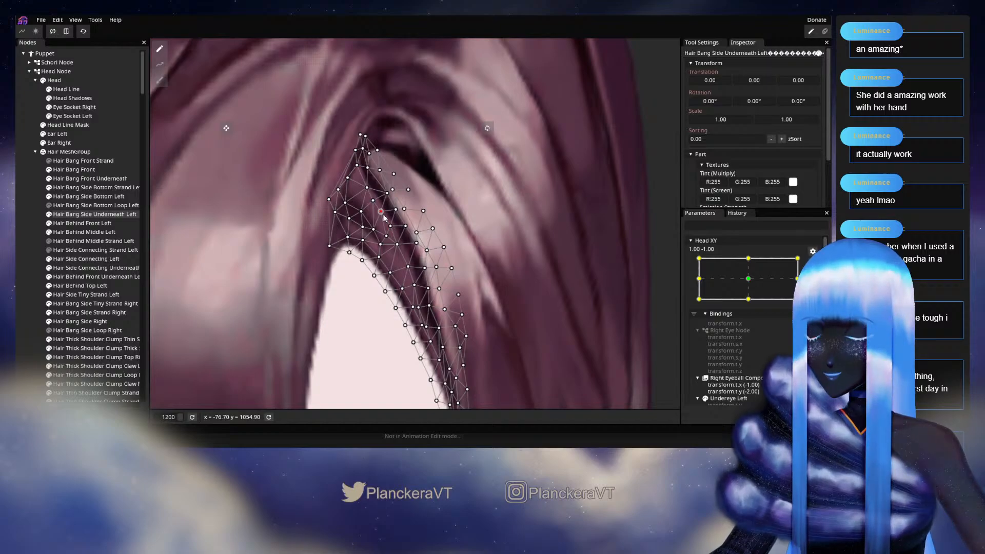
left_click(369, 191)
left_click(357, 171)
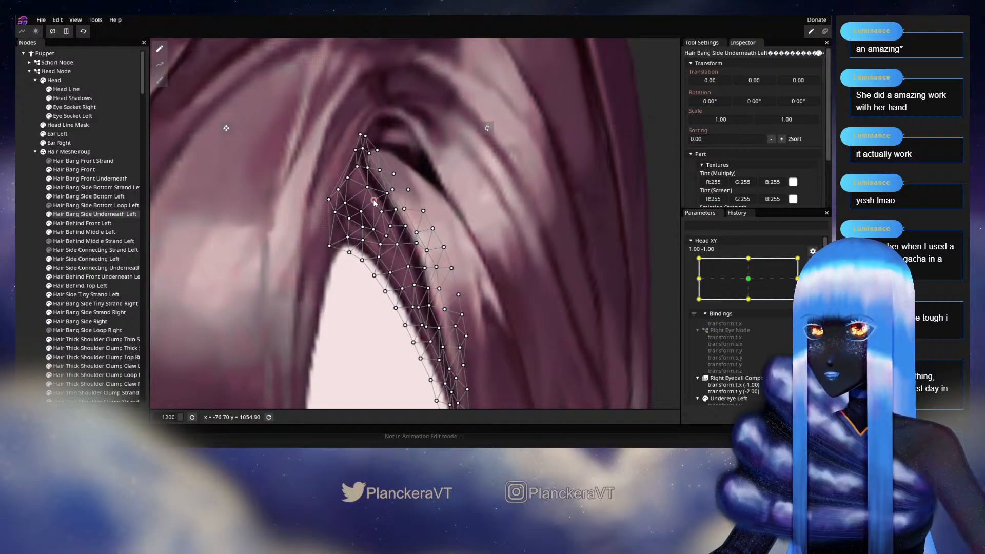
left_click_drag(373, 203, 347, 157)
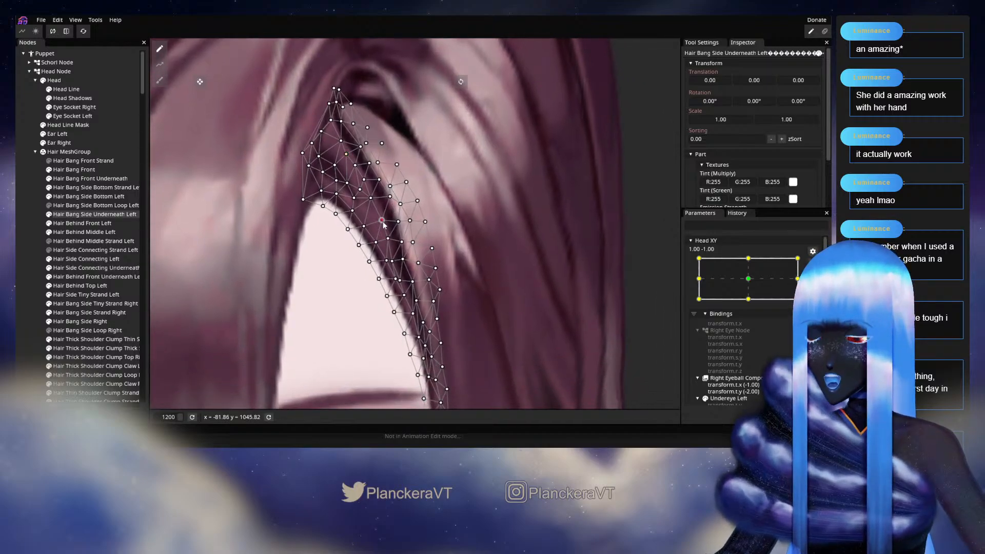
Fine-tune the interior vertices down the narrowing lower part of Hair Bang Side Underneath Left.
left_click(404, 242)
left_click(405, 260)
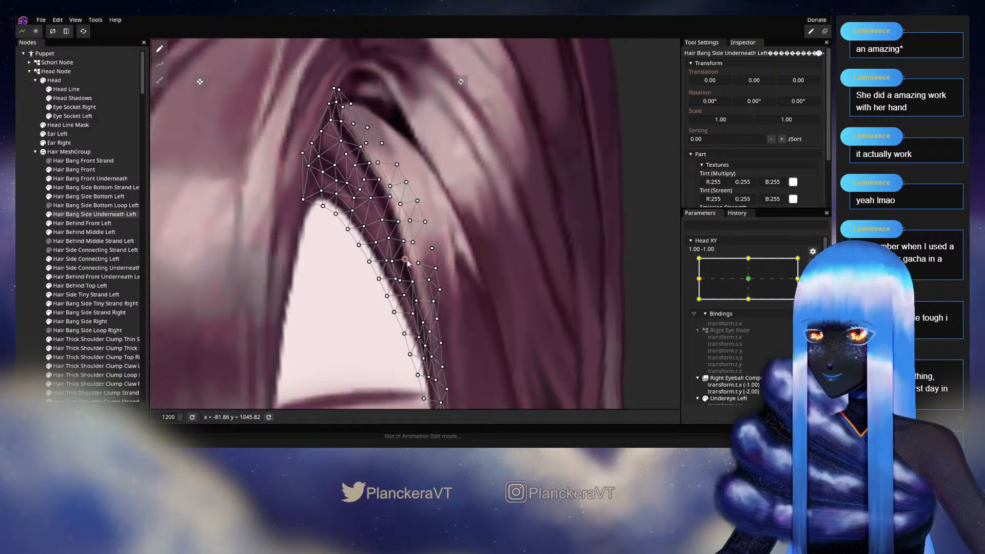
left_click_drag(393, 261, 392, 252)
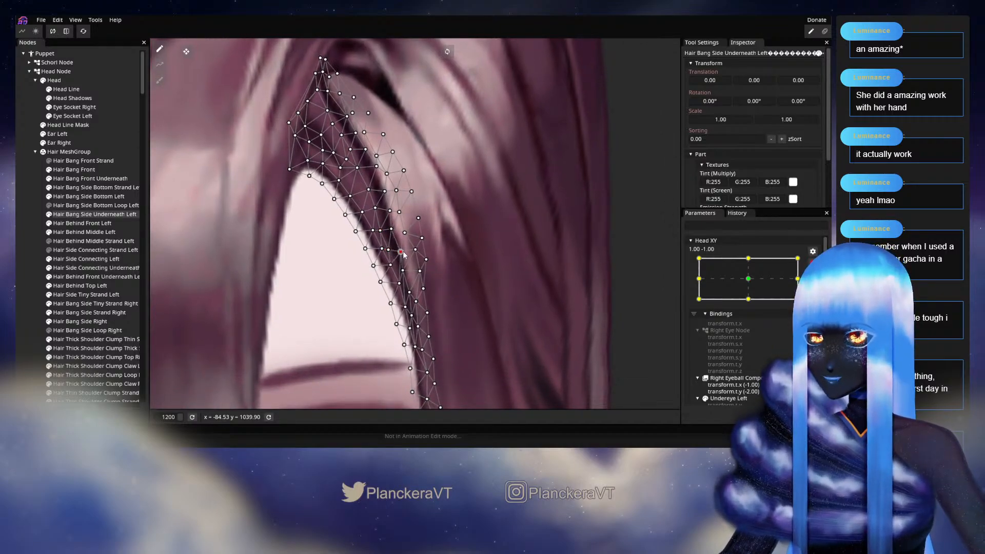
left_click(391, 230)
left_click_drag(417, 269, 396, 267)
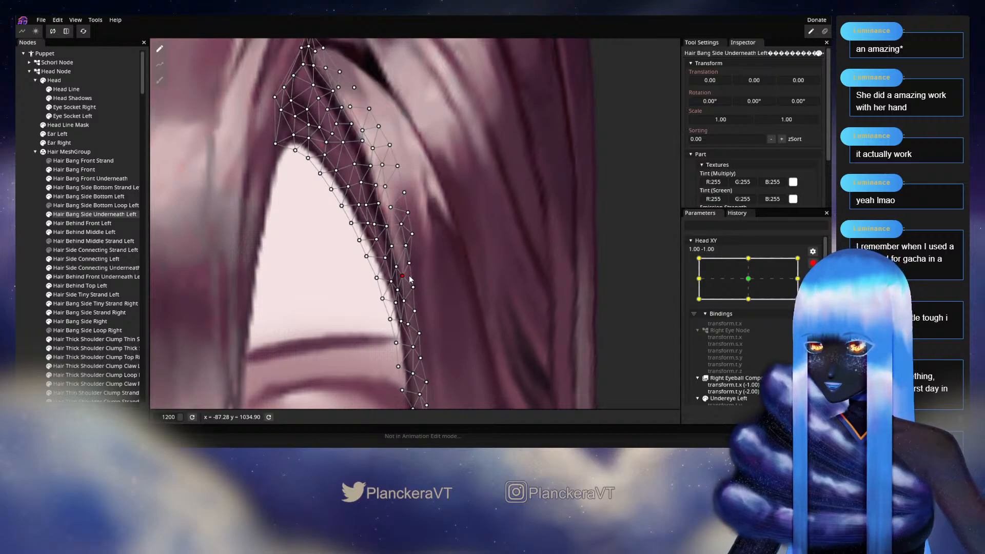
Deselect Hair Bang Side Underneath Left, preview the Head XY motion on the whole head, and re-arm the 1.00 -1.00 keypoint.
left_click_drag(372, 208, 437, 355)
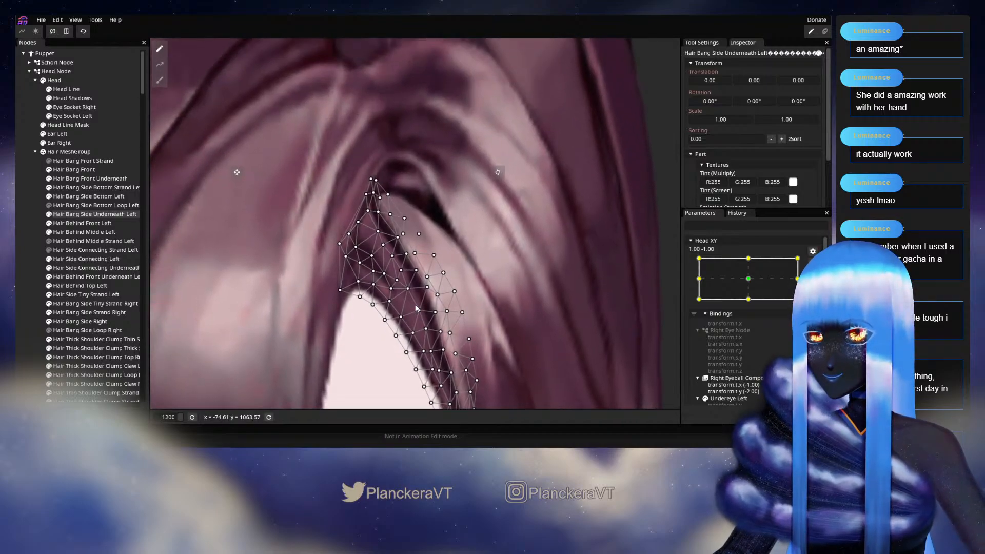
left_click(434, 310)
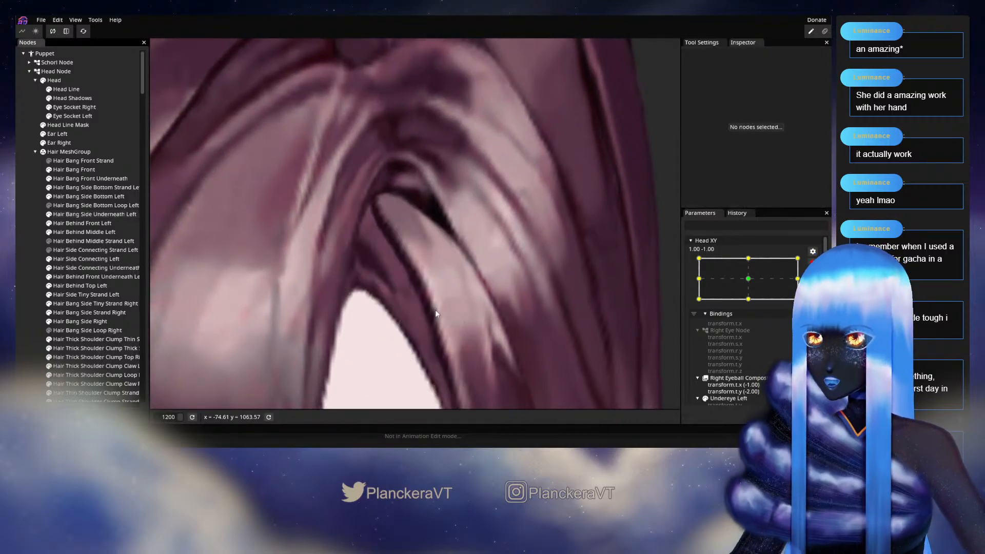
scroll(415, 318, "down", 2)
scroll(419, 319, "down", 5)
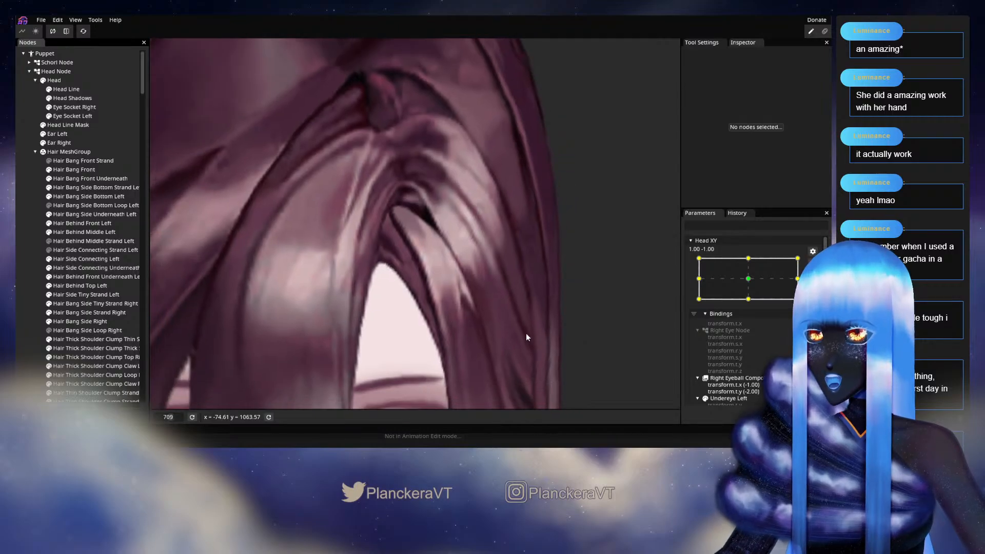
scroll(497, 338, "down", 4)
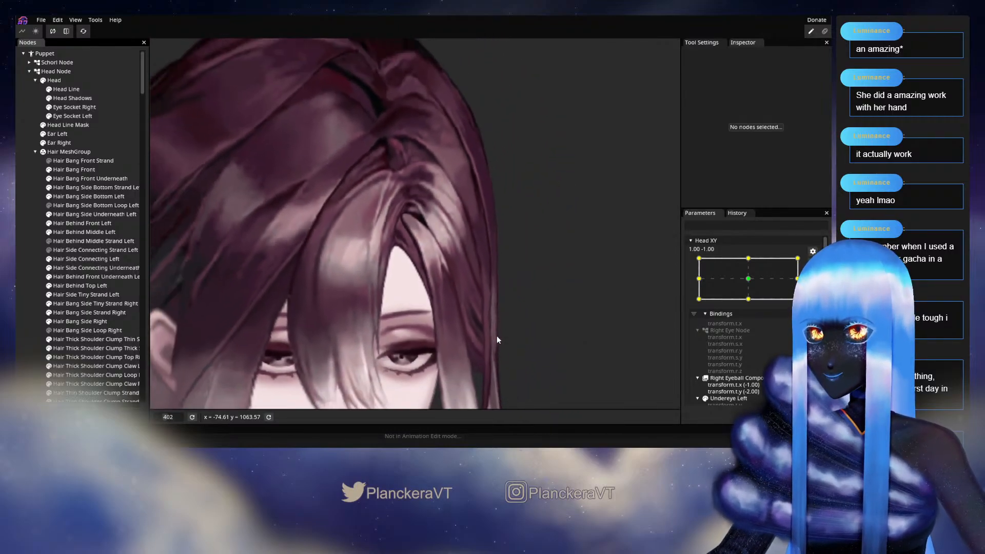
scroll(509, 333, "down", 4)
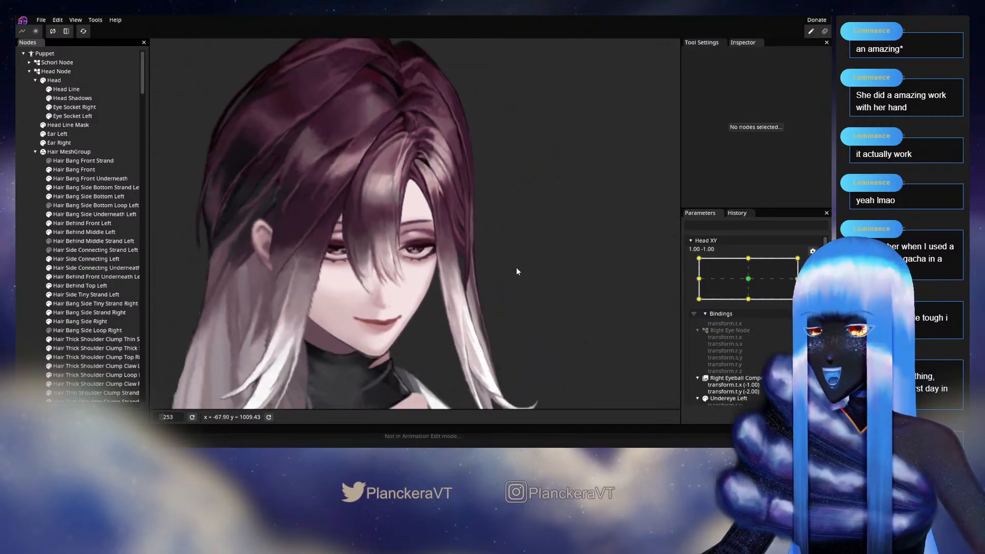
left_click_drag(529, 303, 541, 307)
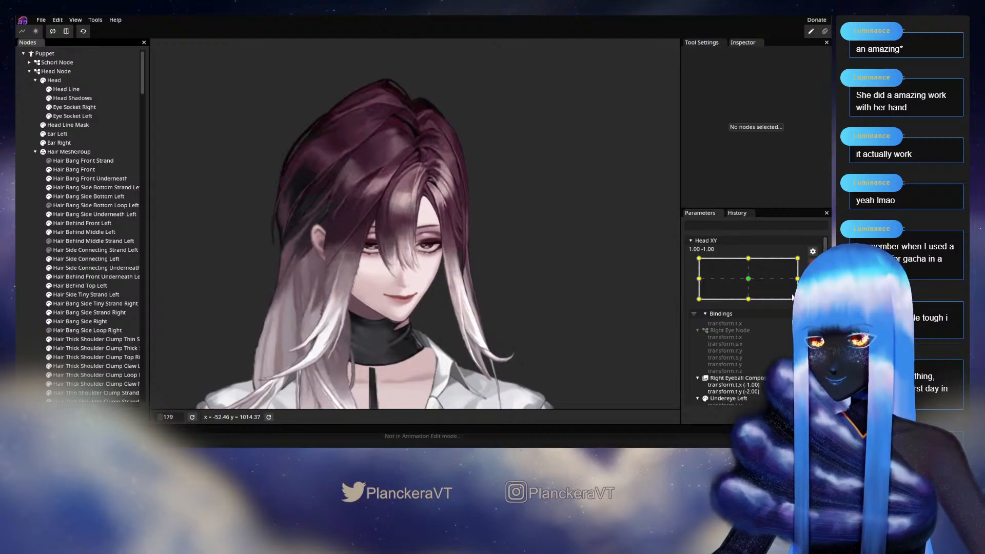
left_click(813, 263)
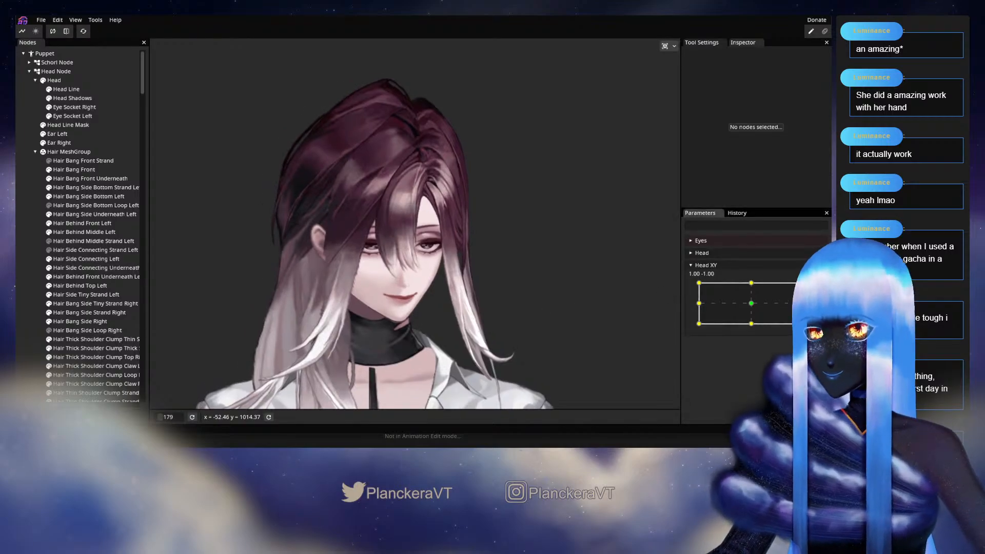
mouse_move(803, 324)
left_mouse_down()
mouse_move(685, 334)
mouse_move(809, 332)
mouse_move(744, 331)
mouse_move(790, 328)
mouse_move(807, 304)
mouse_move(800, 323)
mouse_move(761, 335)
mouse_move(804, 334)
left_mouse_up()
scroll(769, 329, "down", 1)
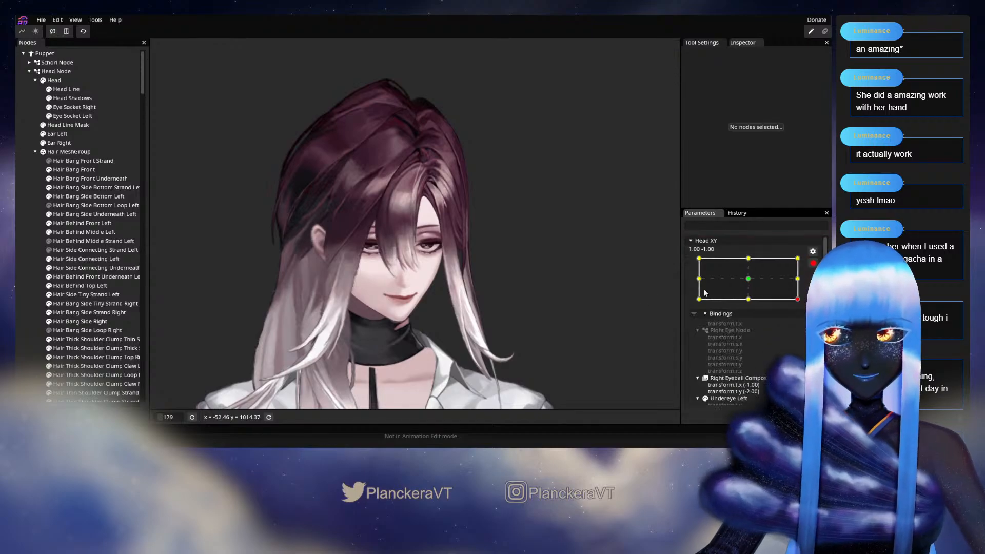
Select every vertex of Hair Bang Side Bottom Left and Hair Bang Side Bottom Strand Left together at the Head XY 1.00 -1.00 keypoint.
scroll(386, 232, "up", 5)
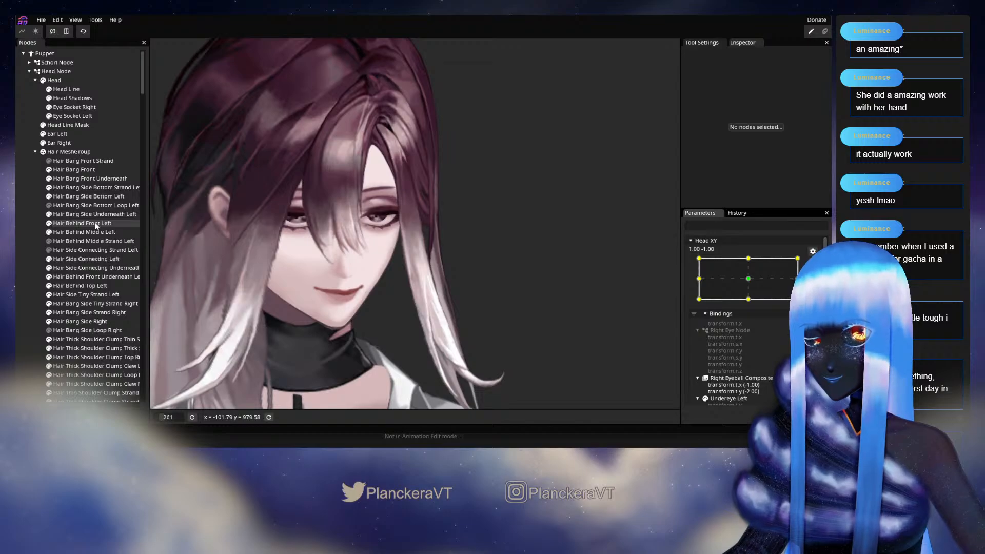
left_click(100, 196)
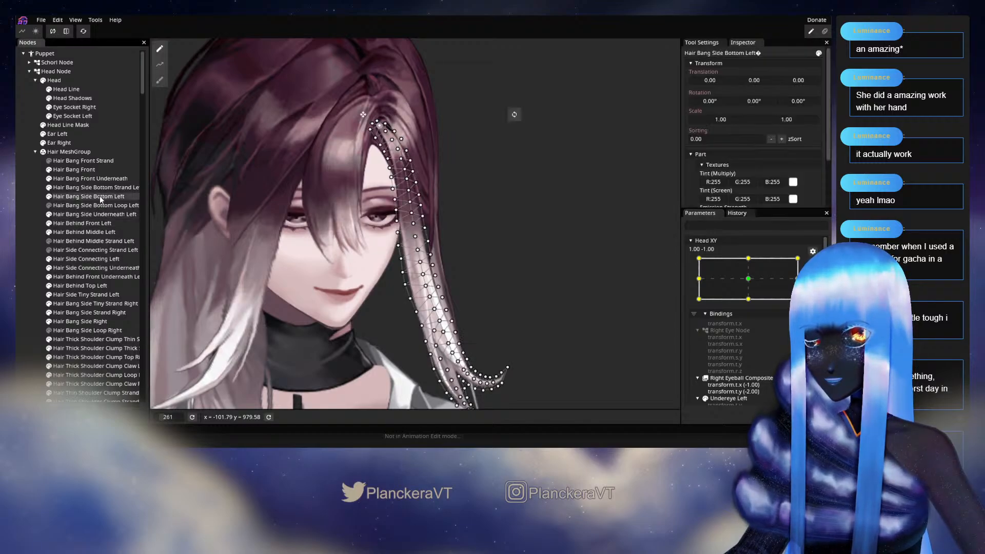
left_click(115, 189, "ctrl")
scroll(291, 193, "down", 2)
left_click_drag(301, 81, 574, 404)
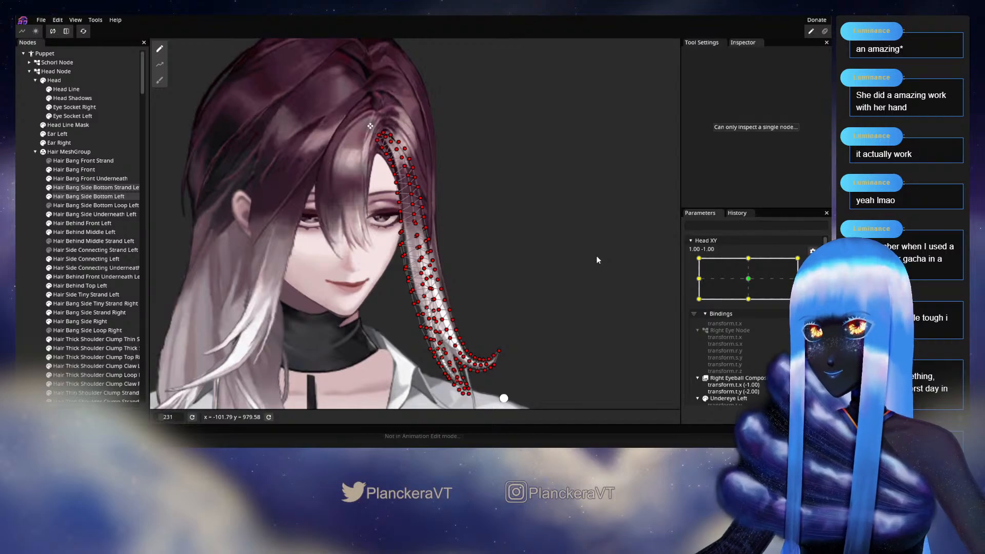
left_click(17, 221)
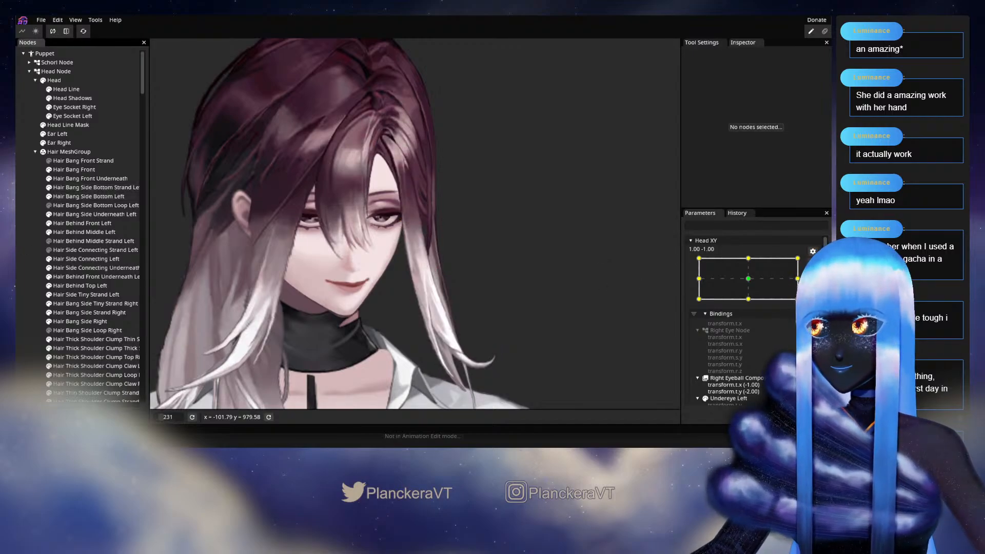
Nudge all vertices of Hair Bang Side Bottom Left and its bottom strand slightly to the right at the Head XY 1.00 0.00 keypoint.
left_click(100, 195)
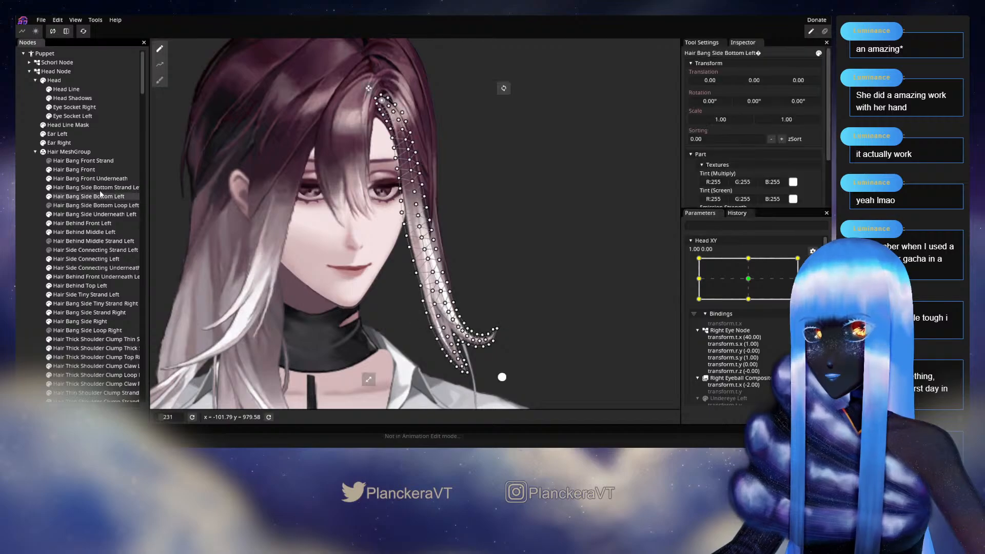
left_click(99, 188, "ctrl")
left_click_drag(332, 75, 589, 389)
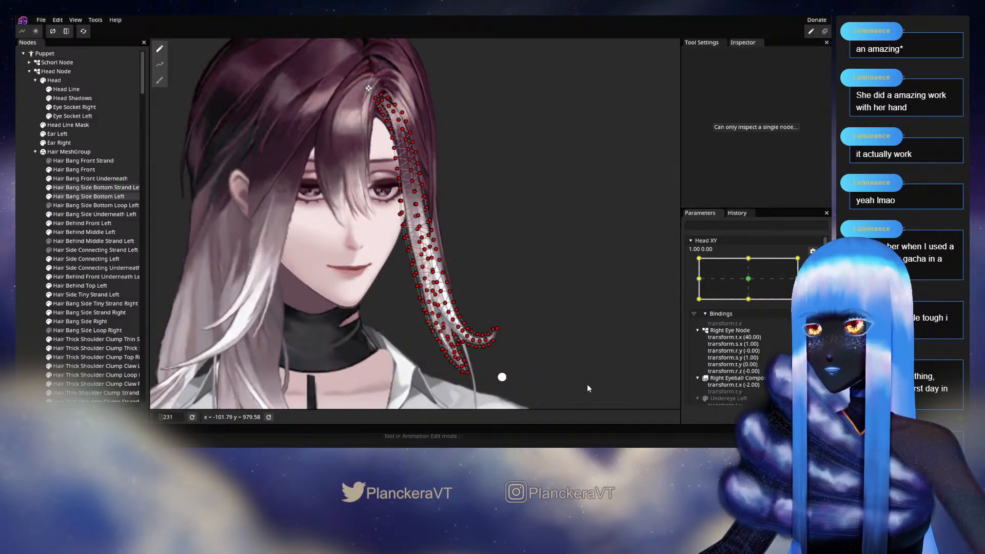
key("Right")
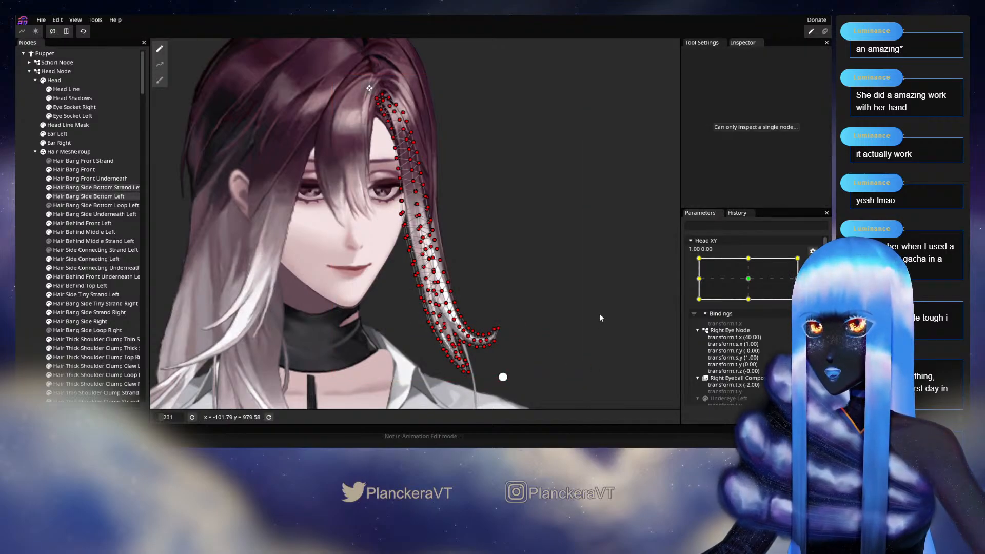
left_click(601, 318)
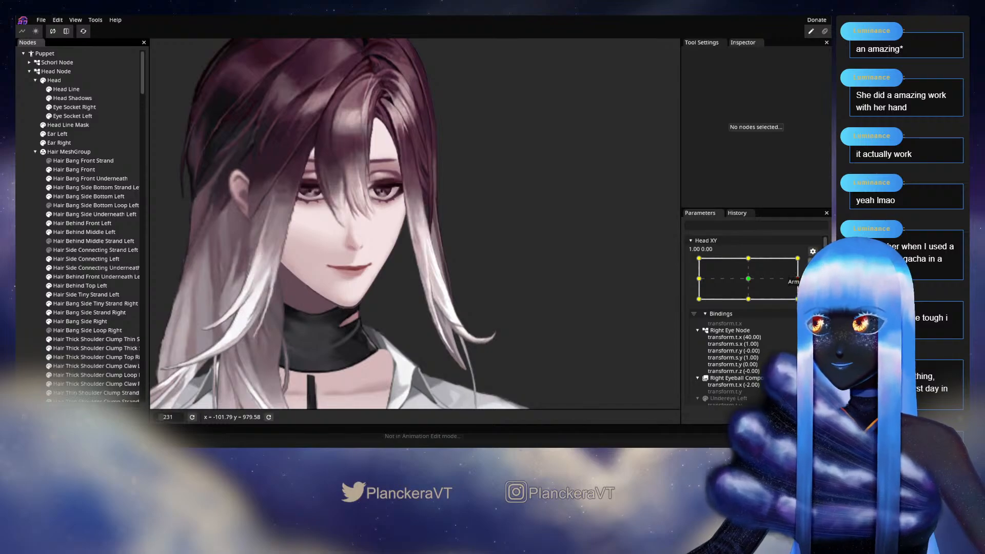
Disarm the 1.00 0.00 keypoint, preview Head XY between the keypoints, and arm 1.00 -1.00 for editing.
left_click(813, 262)
left_click_drag(803, 303, 804, 333)
scroll(754, 308, "down", 2)
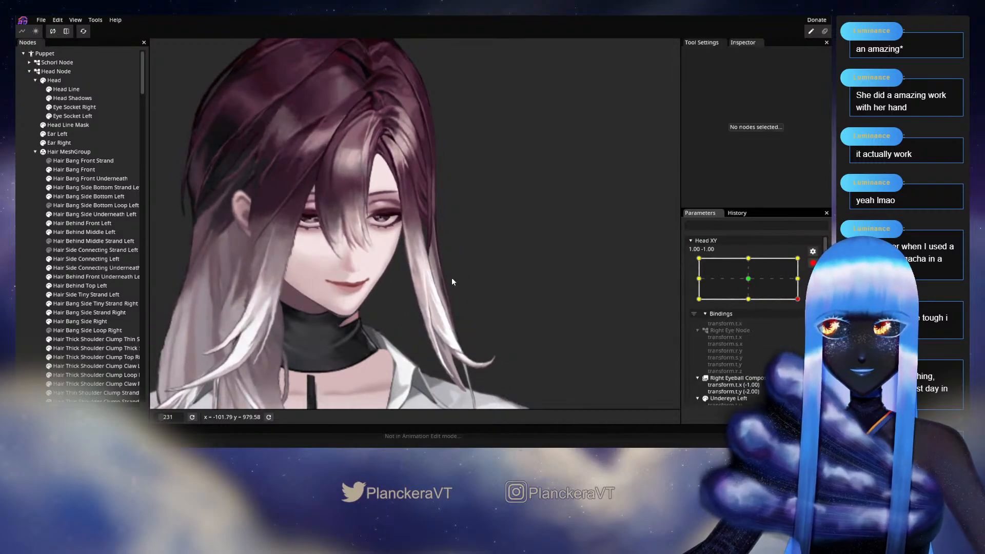
Reselect Hair Bang Side Underneath Left and refine individual vertices around its pointed upper tip.
scroll(392, 245, "up", 10)
scroll(364, 199, "up", 8)
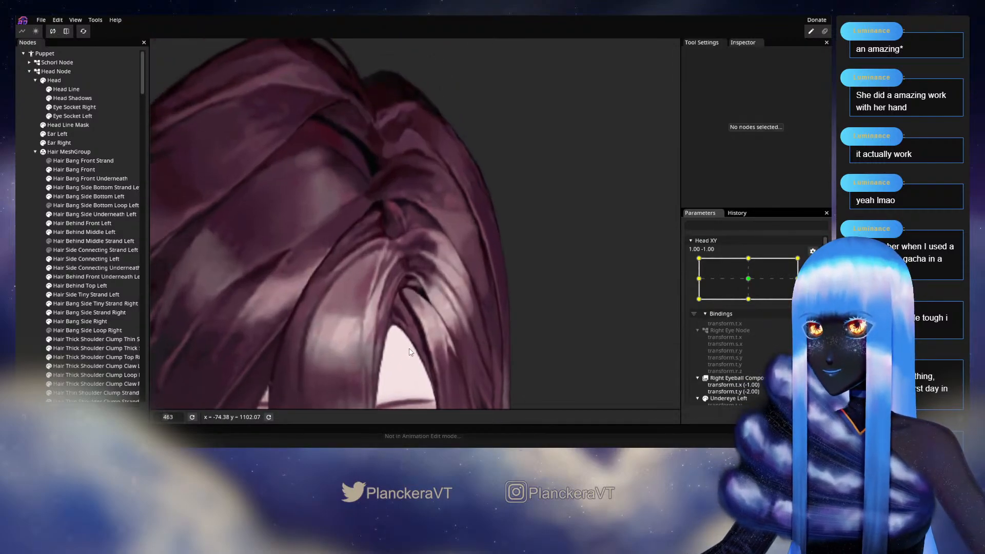
scroll(383, 272, "up", 6)
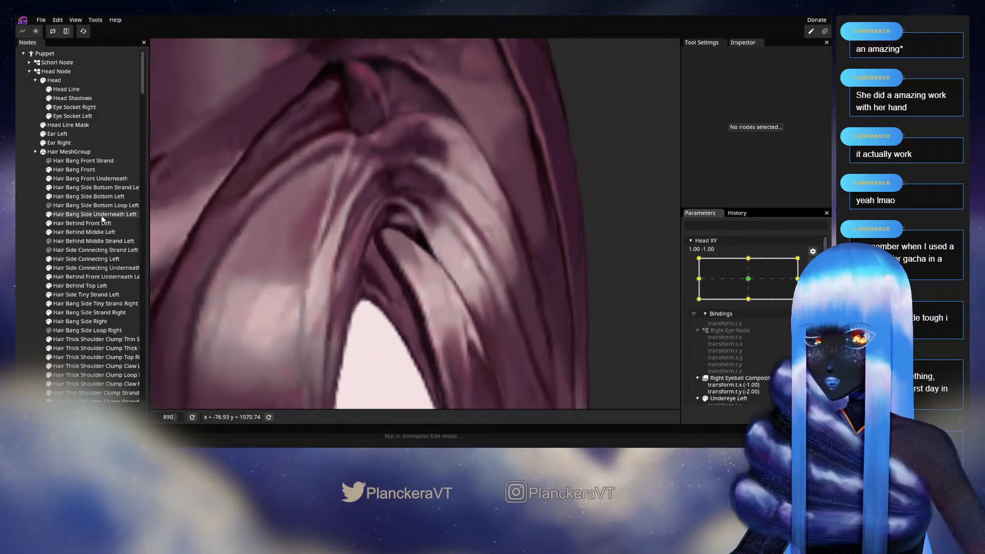
left_click(100, 214)
scroll(187, 254, "up", 4)
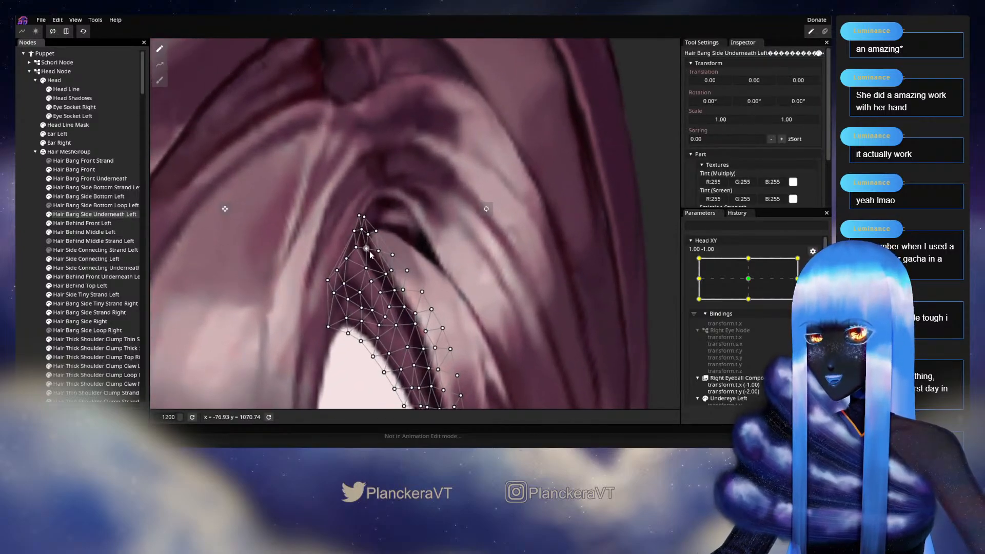
left_click_drag(380, 254, 373, 248)
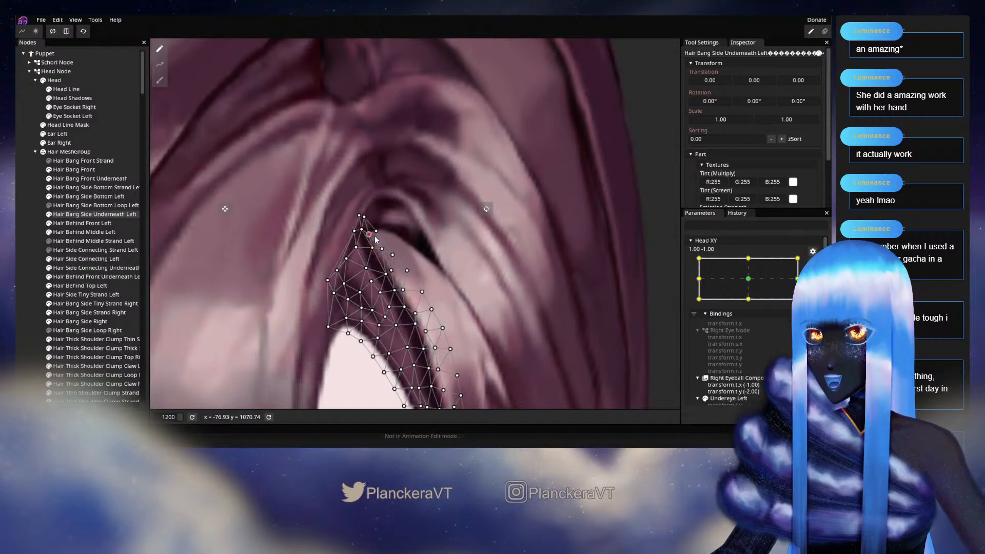
left_click_drag(373, 273, 376, 270)
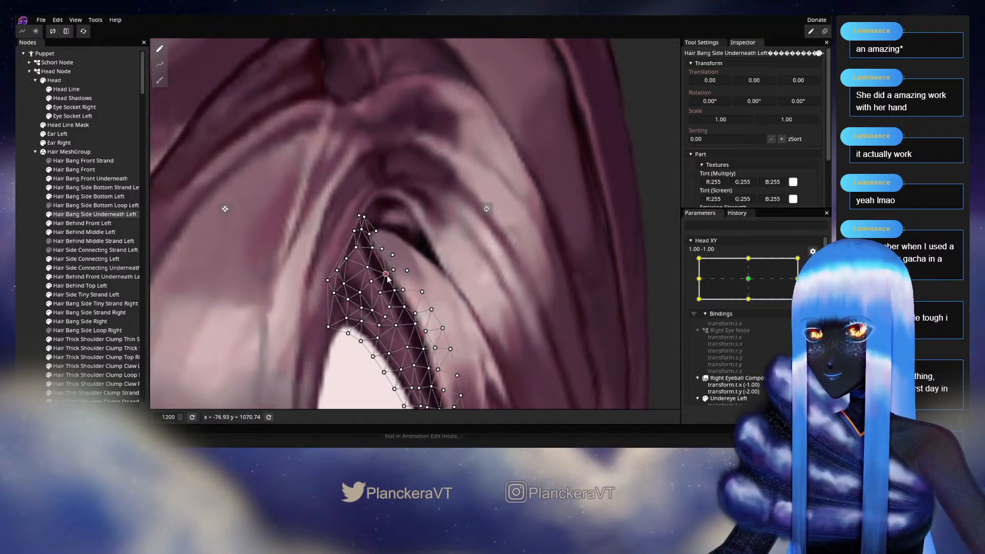
left_click_drag(388, 275, 391, 274)
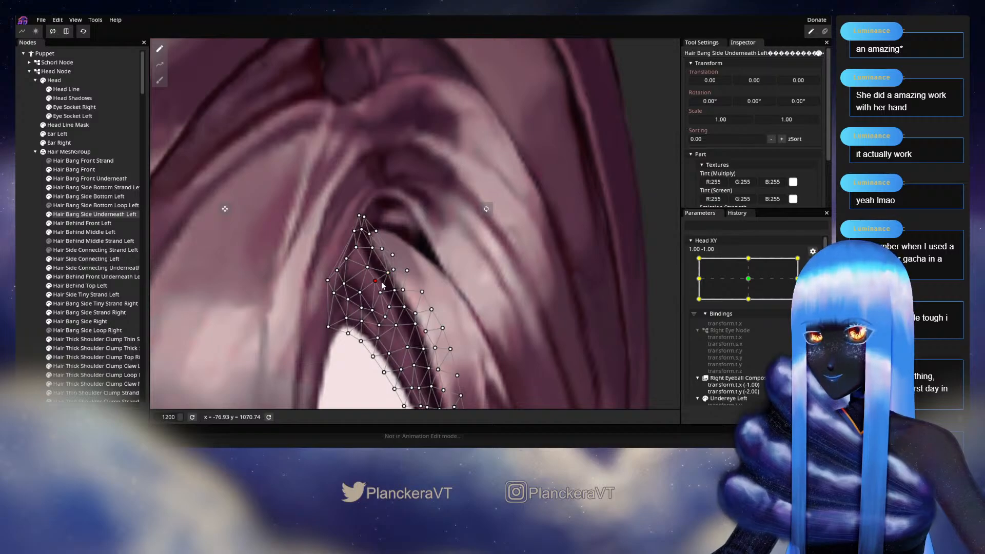
left_click(373, 268)
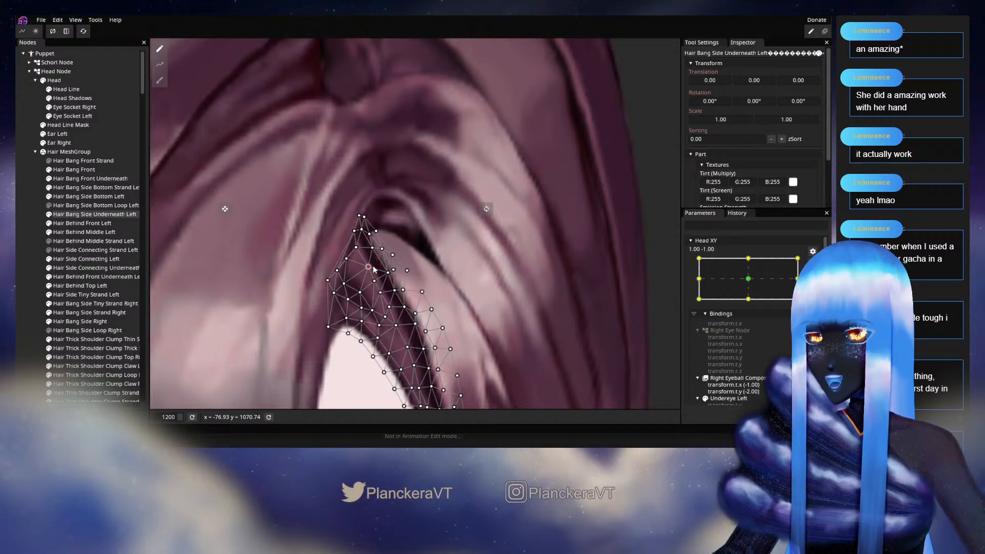
left_click(357, 250)
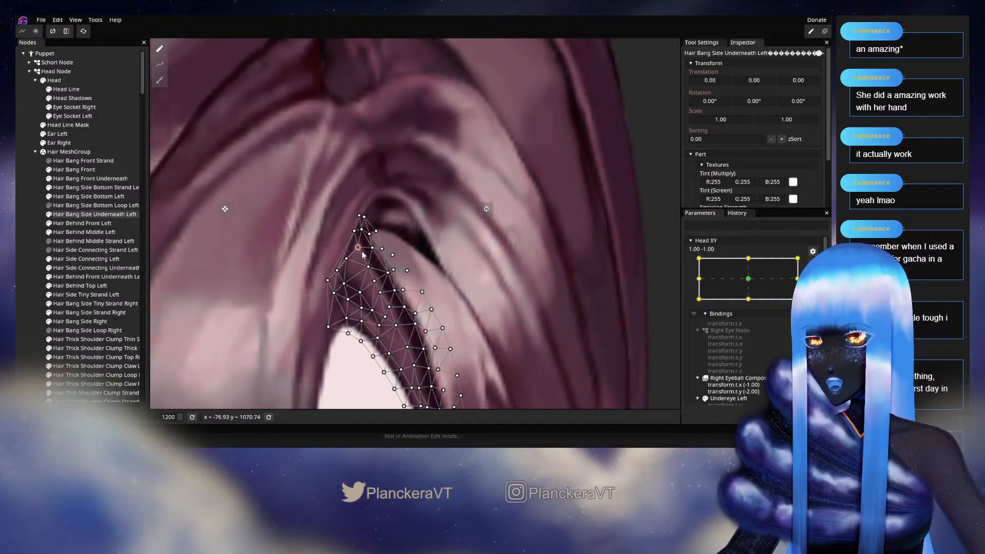
Adjust individual interior vertices of Hair Bang Side Underneath Left where it curves down from the tip along the face opening.
left_click_drag(397, 292, 391, 234)
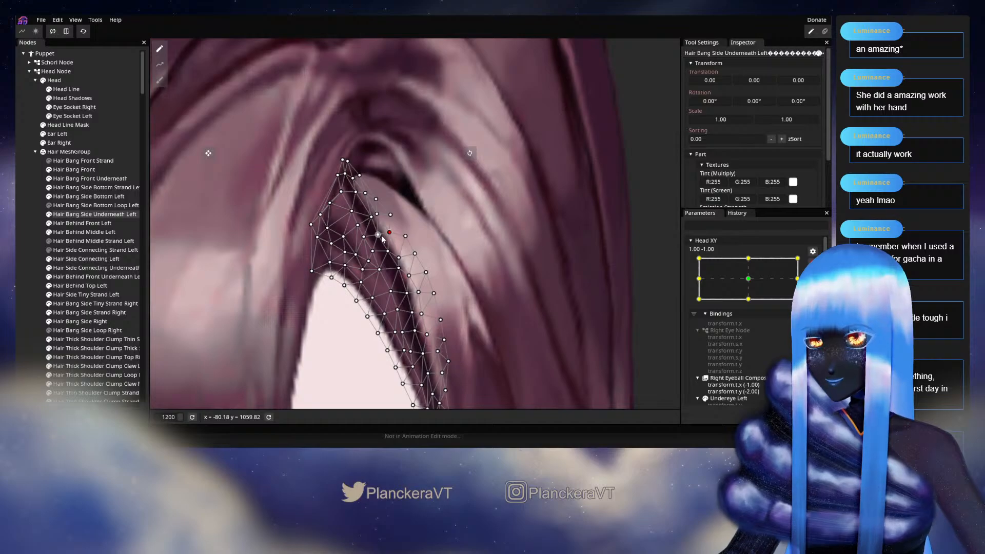
left_click(383, 238)
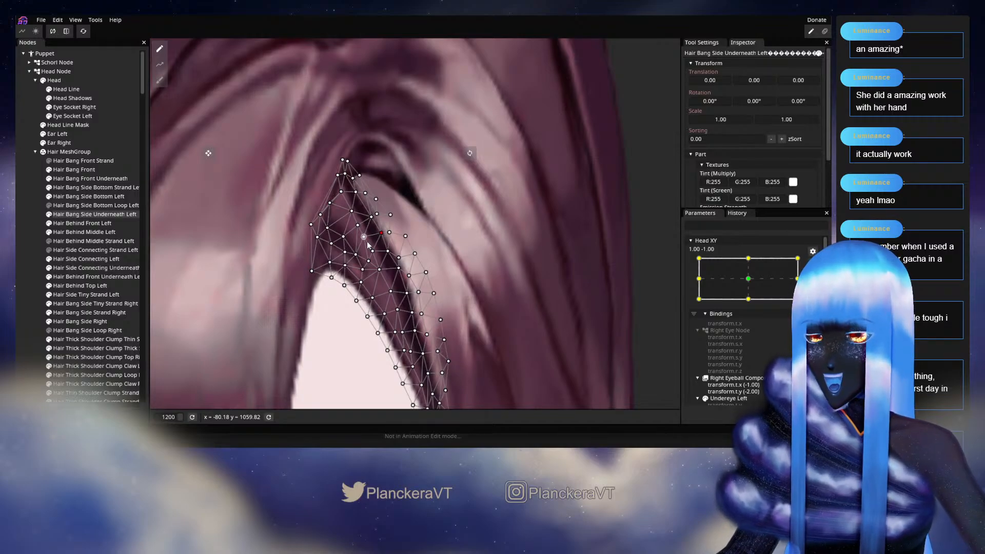
left_click(366, 238)
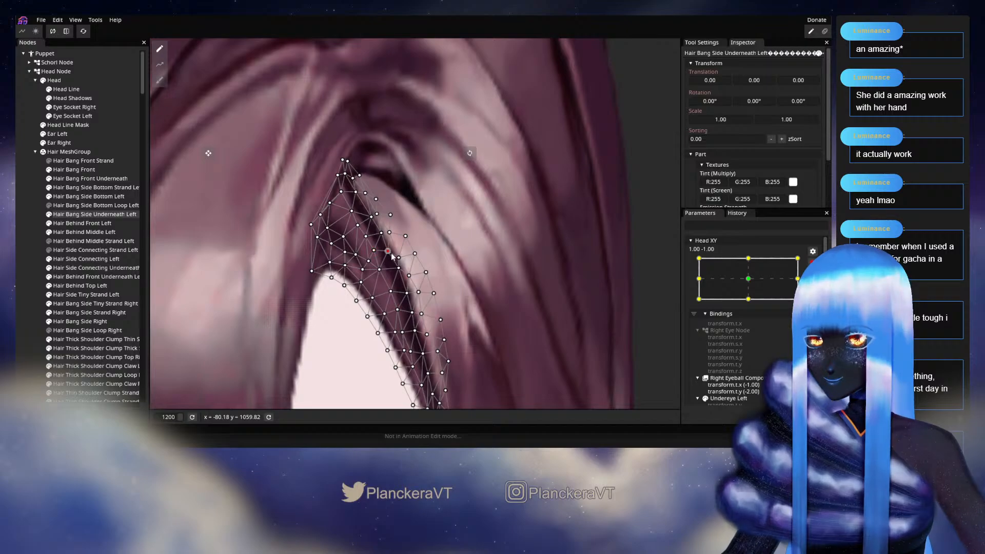
left_click(391, 252)
left_click(399, 259)
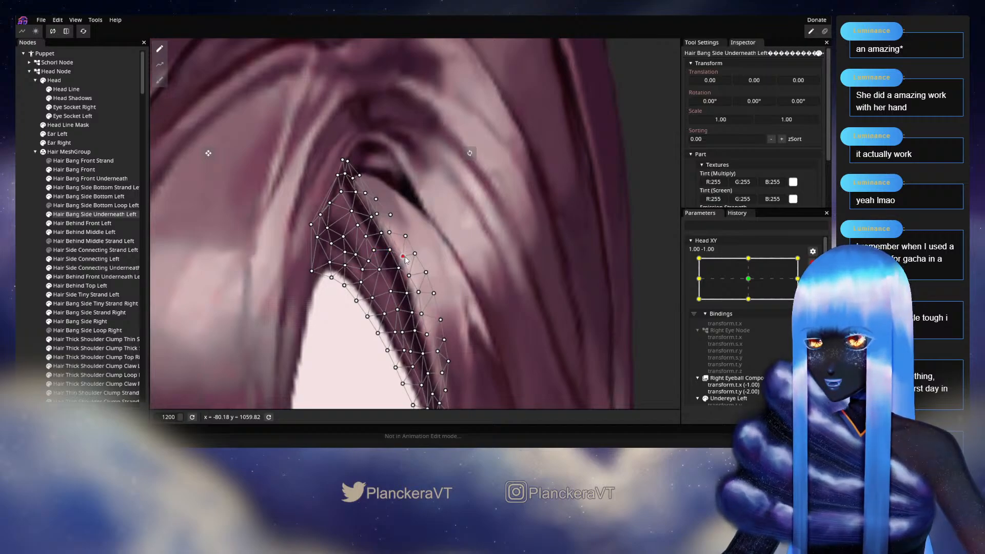
left_click_drag(386, 275, 361, 253)
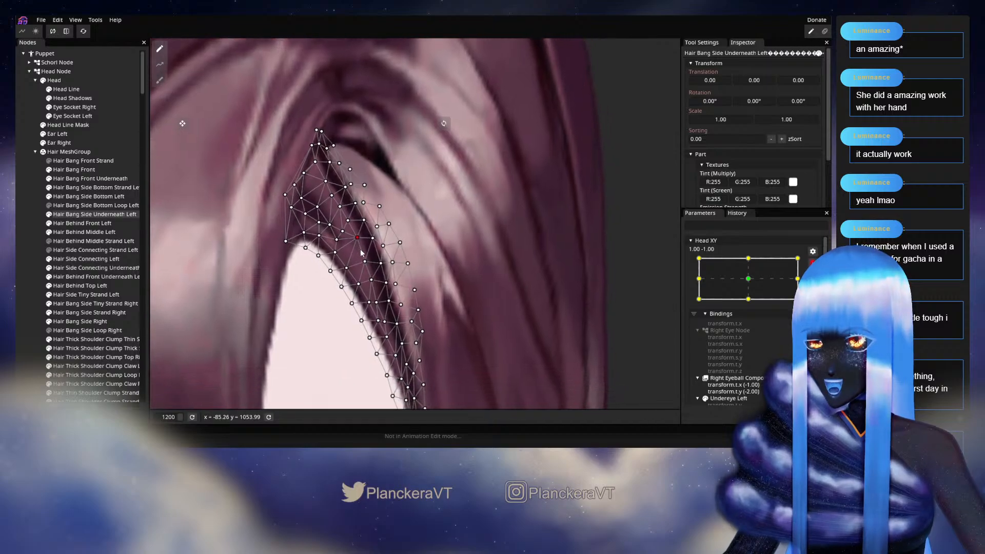
Push the upper and middle outer edge of Hair Bang Side Underneath Left slightly outward with the Circle Brush at size 10.00.
left_click(160, 79)
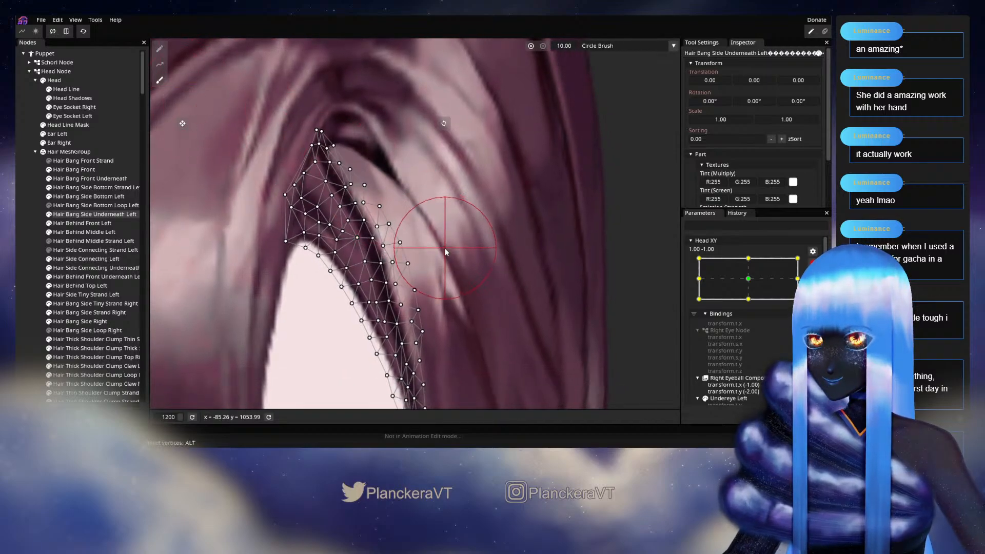
left_click_drag(405, 255, 409, 254)
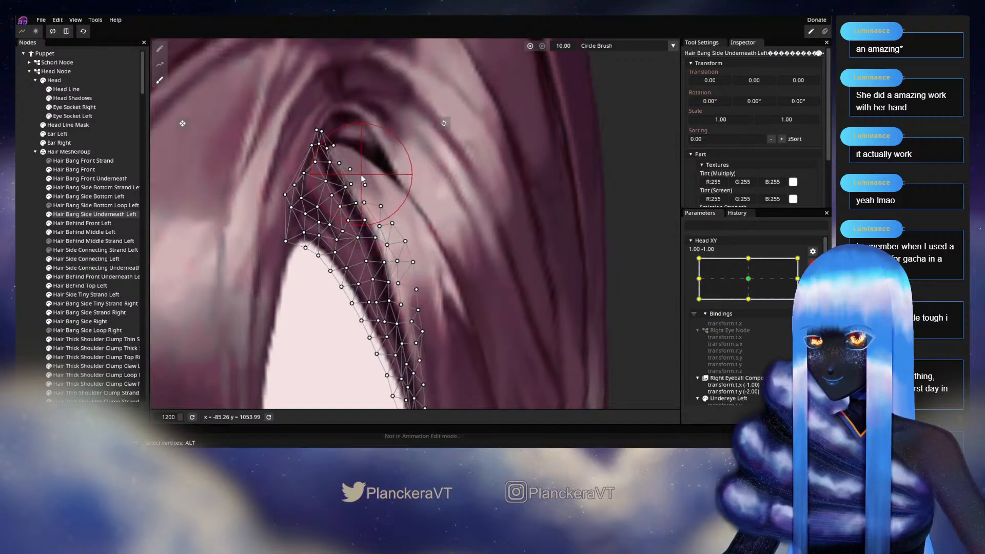
left_click_drag(363, 176, 366, 173)
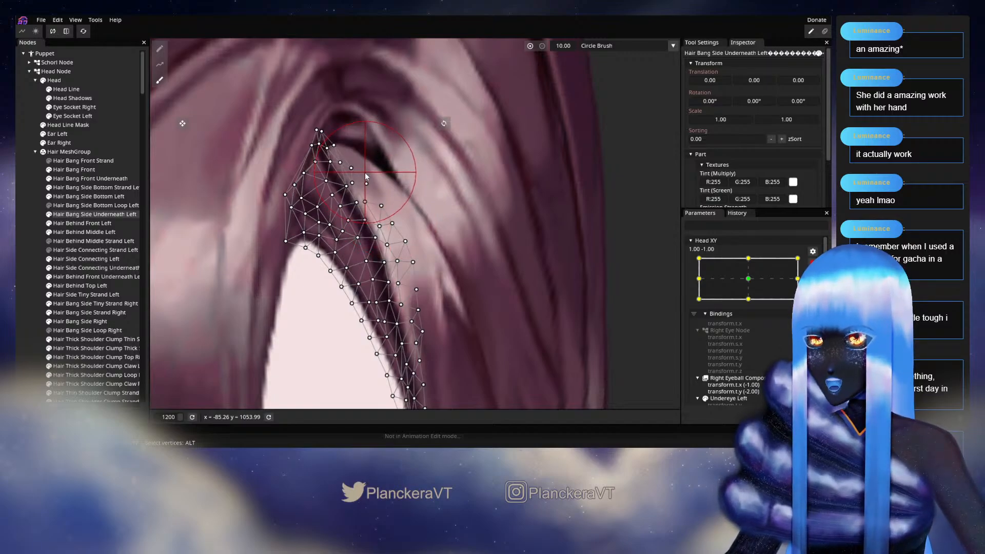
left_click_drag(424, 221, 396, 180)
left_click_drag(378, 242, 382, 240)
left_click_drag(400, 278, 391, 219)
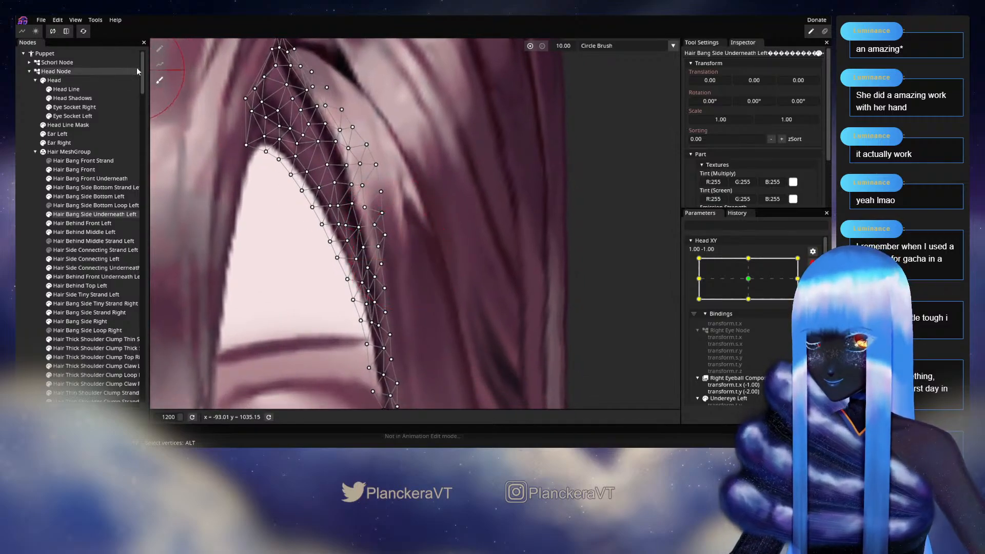
Adjust individual vertices of Hair Bang Side Underneath Left from its middle section up toward the tip at Head XY 1.00 -1.00.
left_click(160, 48)
left_click_drag(353, 205, 367, 248)
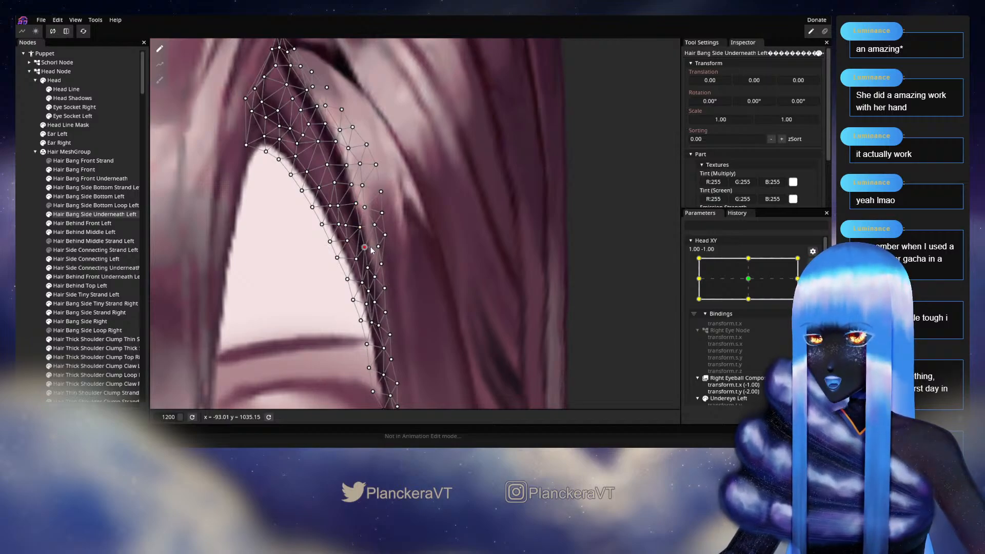
left_click_drag(381, 211, 366, 267)
left_click(369, 245)
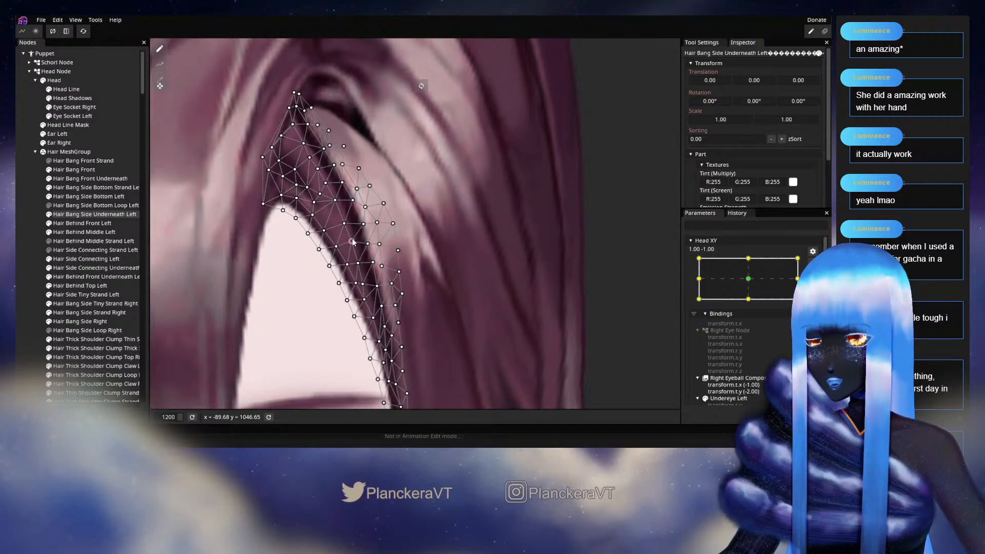
left_click(344, 223)
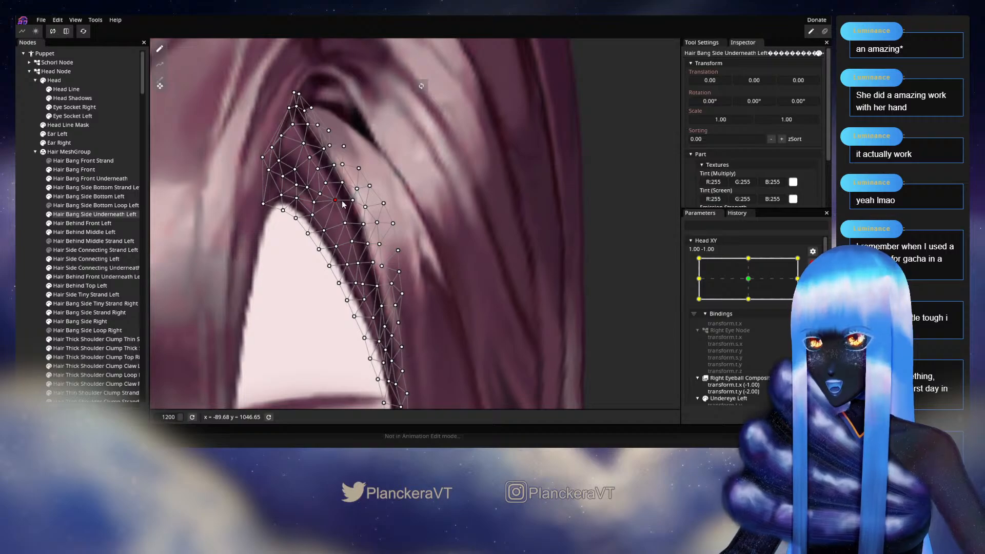
left_click(326, 184)
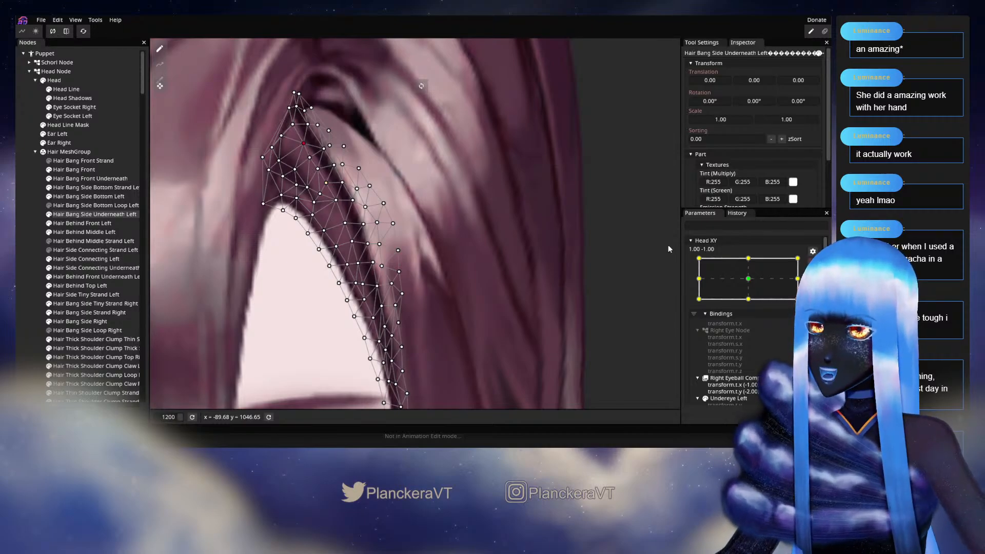
Switch Head XY to the 1.00 0.00 keypoint and reposition individual vertices around the upper tip of Hair Bang Side Underneath Left.
left_click(798, 279)
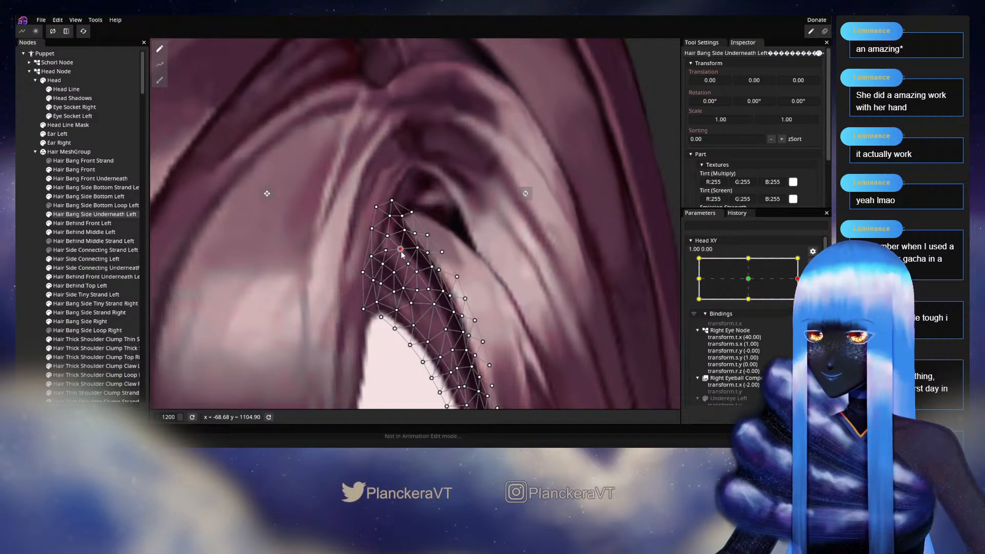
left_click_drag(401, 251, 404, 232)
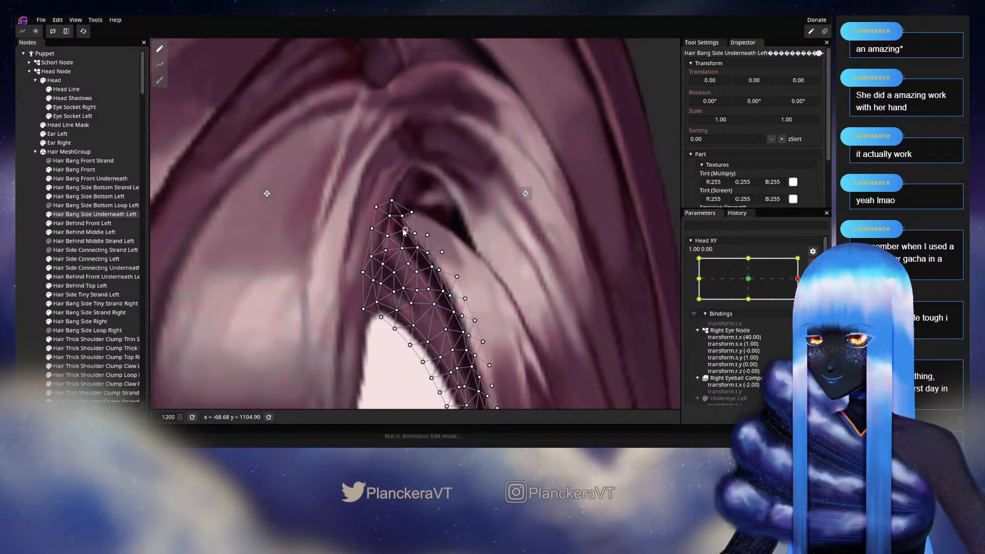
left_click(389, 234)
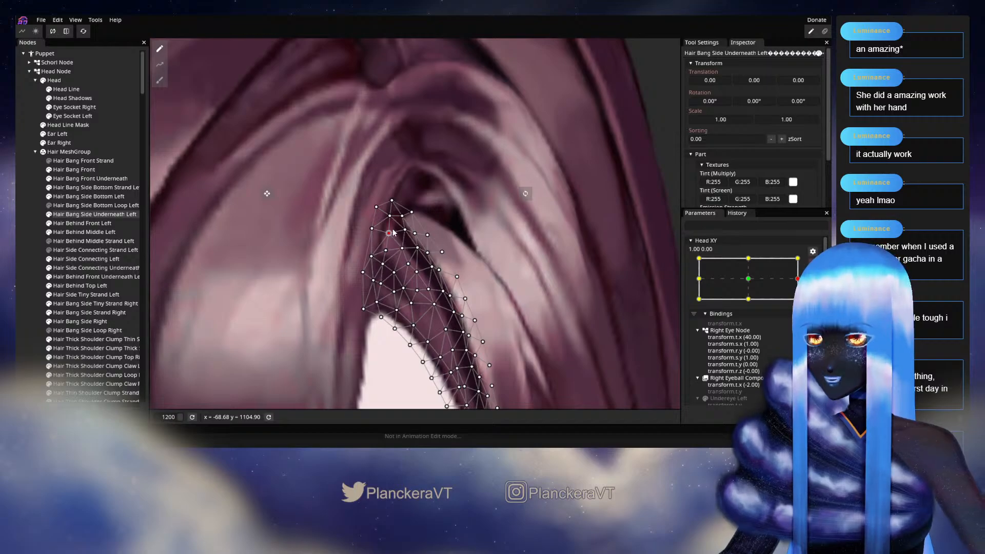
left_click_drag(403, 216, 391, 215)
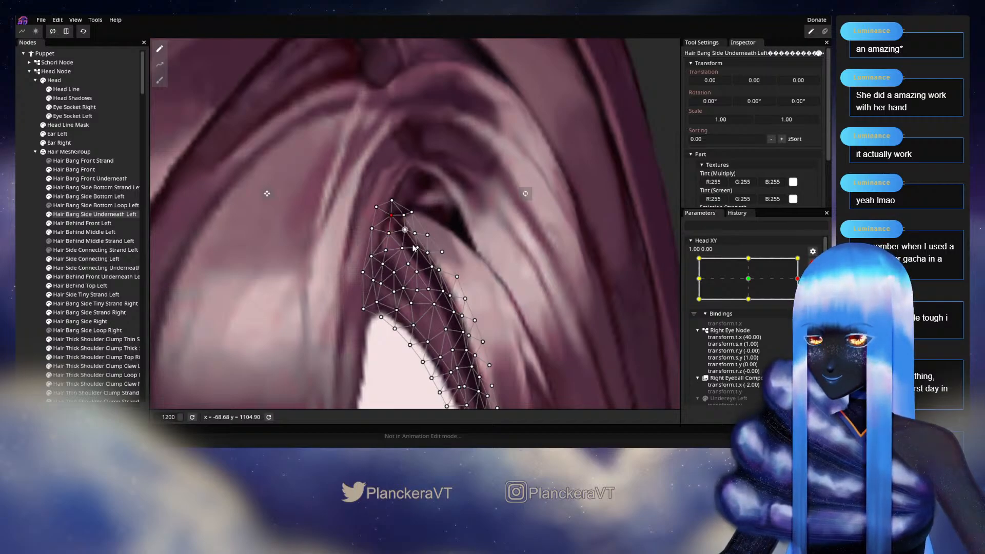
left_click_drag(419, 270, 402, 235)
left_click(430, 247)
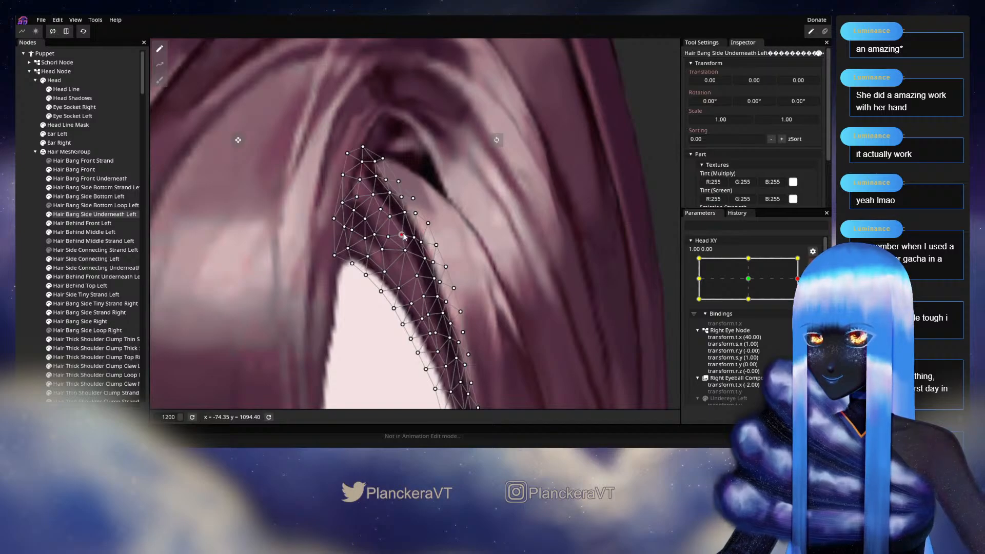
Push the upper outer edge of Hair Bang Side Underneath Left slightly outward with the Circle Brush at size 10.00.
left_click(159, 79)
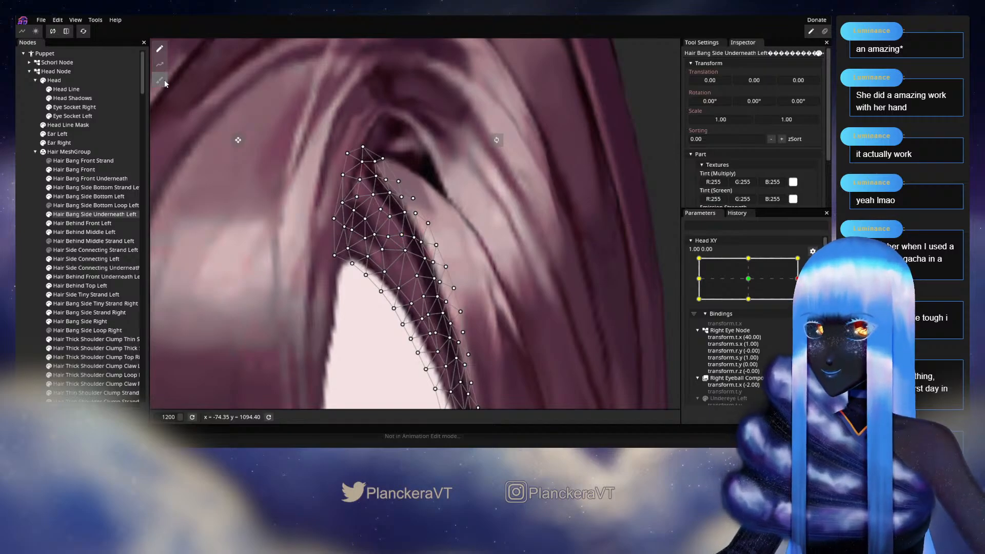
left_click_drag(438, 249, 447, 244)
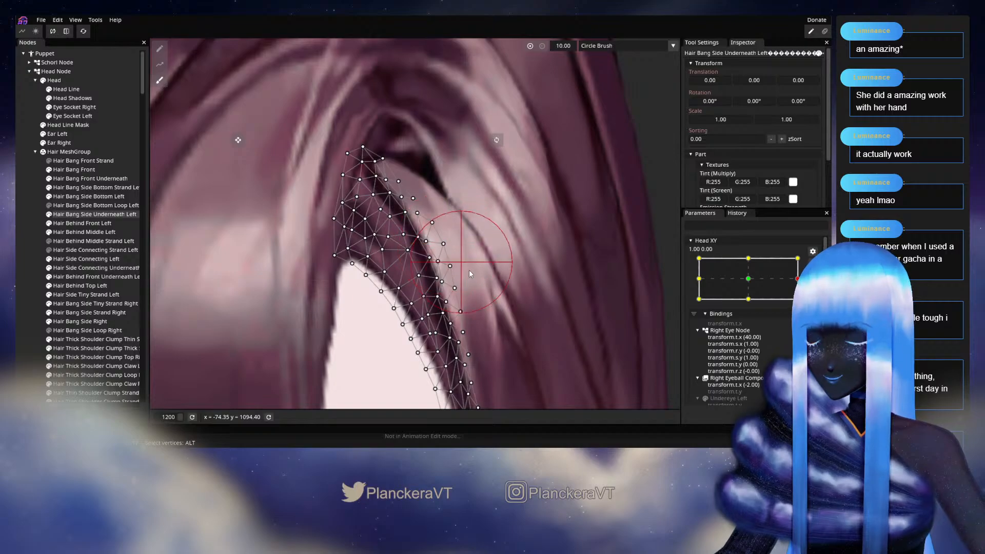
mouse_move(466, 291)
left_mouse_down()
mouse_move(426, 238)
mouse_move(429, 221)
mouse_move(444, 286)
mouse_move(432, 254)
mouse_move(431, 269)
mouse_move(436, 250)
mouse_move(471, 315)
left_mouse_up()
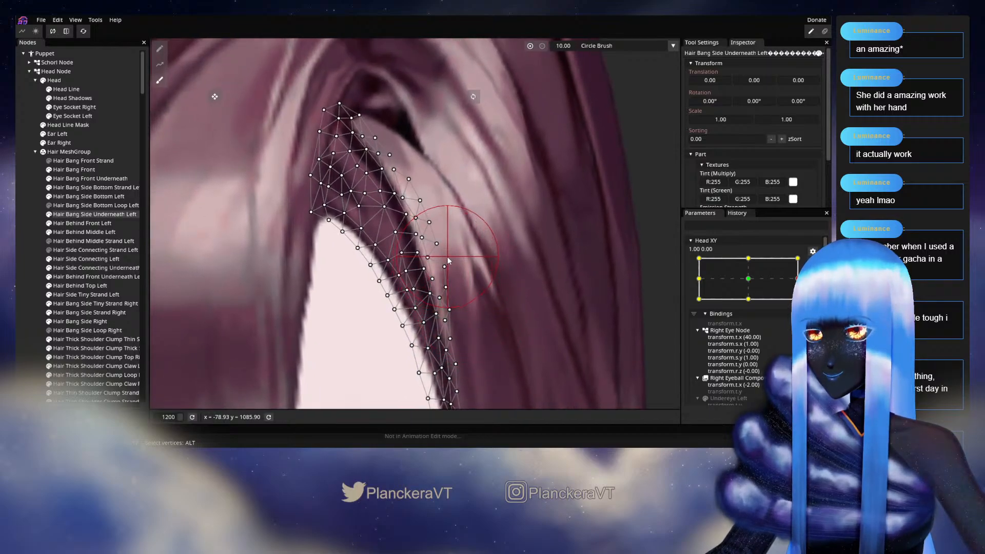
Fine-tune single vertices of Hair Bang Side Underneath Left along its upper outer curve and just below the pointed tip.
left_click(160, 48)
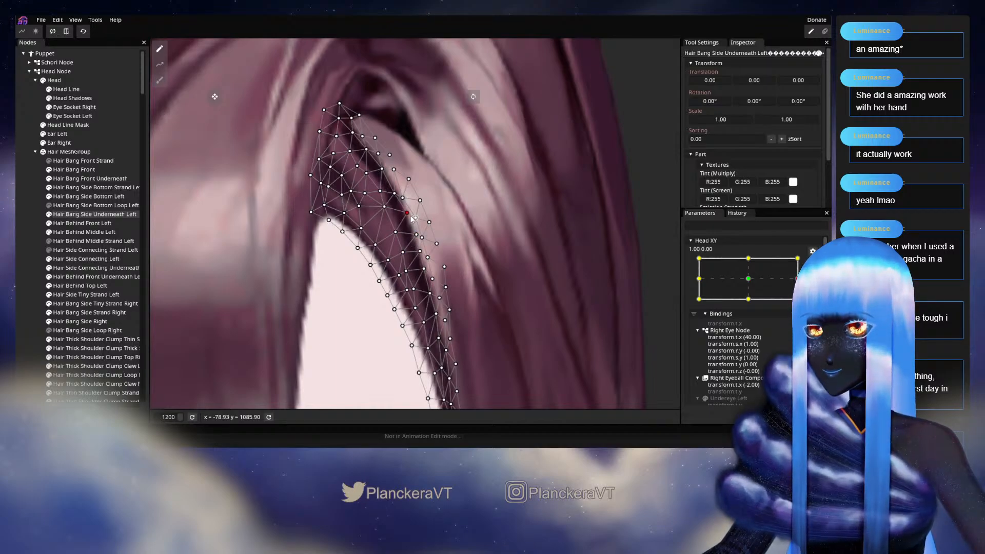
left_click_drag(403, 198, 424, 251)
left_click(422, 227)
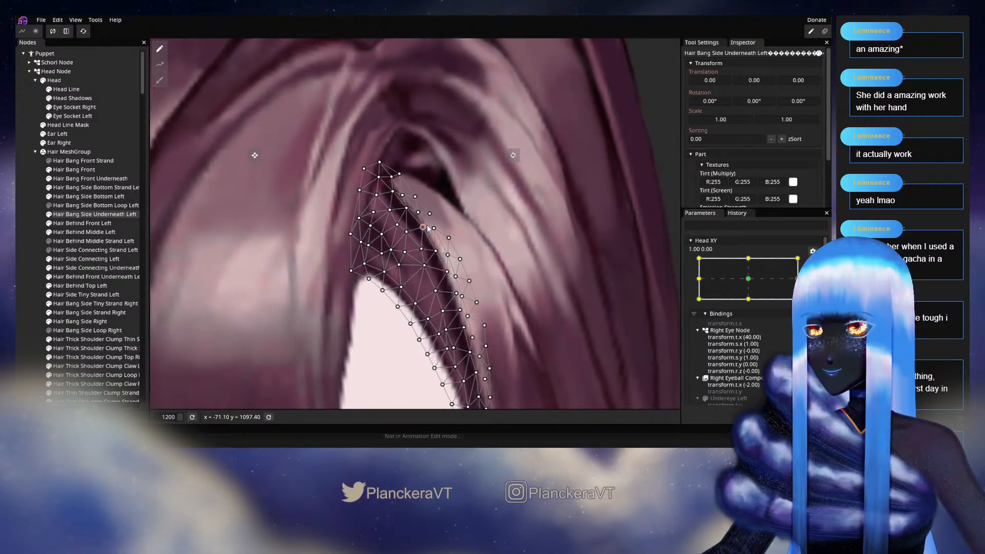
left_click_drag(410, 234, 413, 234)
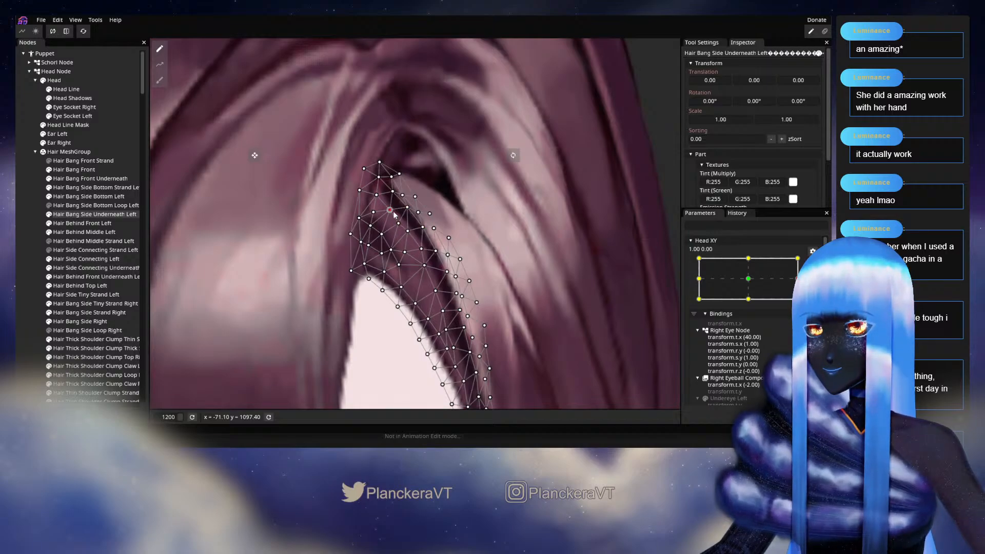
left_click(393, 192)
left_click(378, 195)
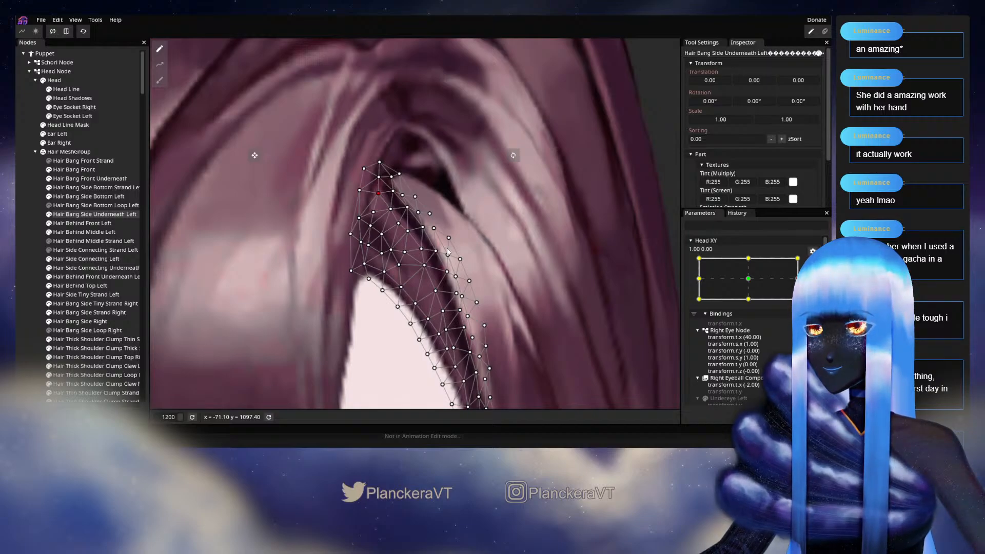
Adjust individual vertices in the middle section of Hair Bang Side Underneath Left where it curves down beside the face opening.
left_click_drag(431, 302, 395, 245)
left_click(403, 237)
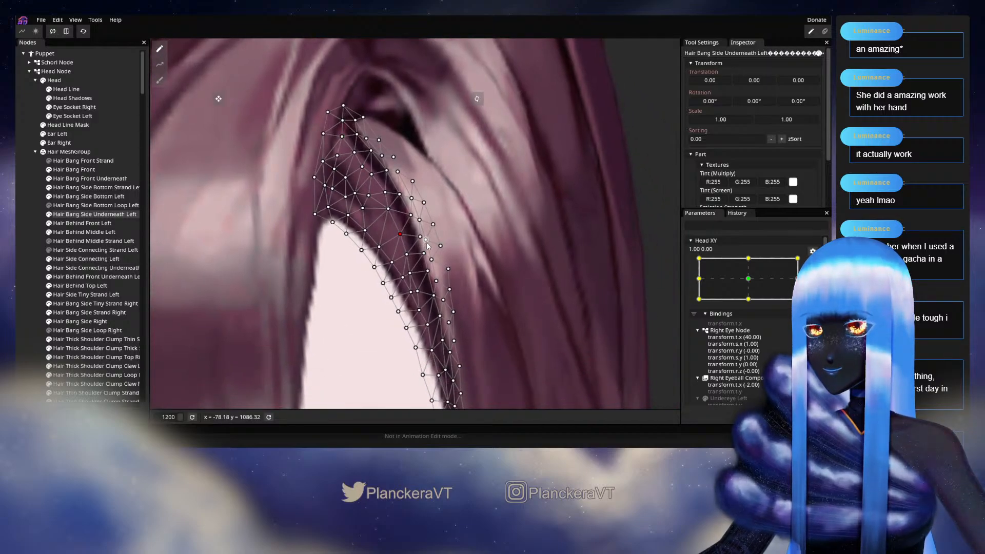
left_click(427, 240)
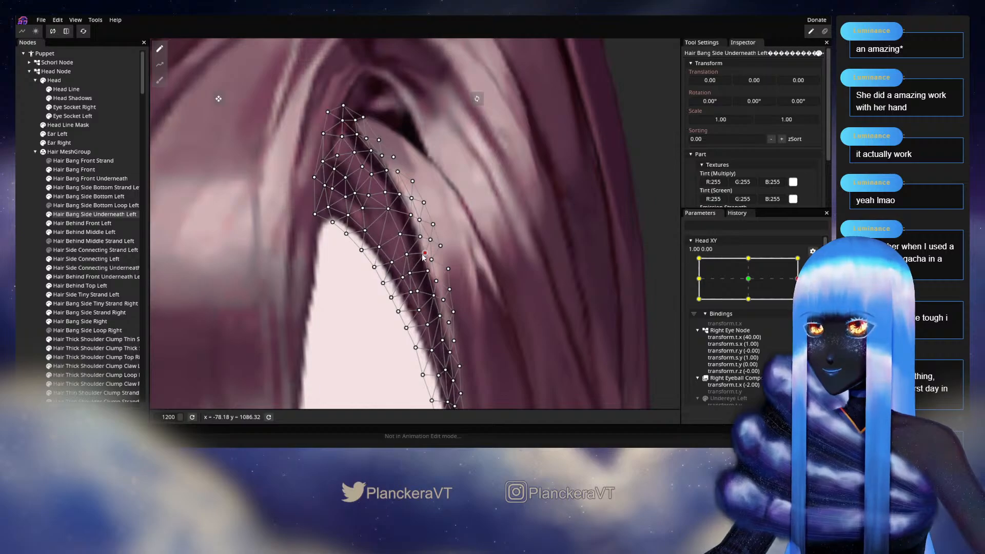
mouse_move(416, 272)
left_mouse_down()
mouse_move(402, 252)
mouse_move(411, 267)
left_mouse_up()
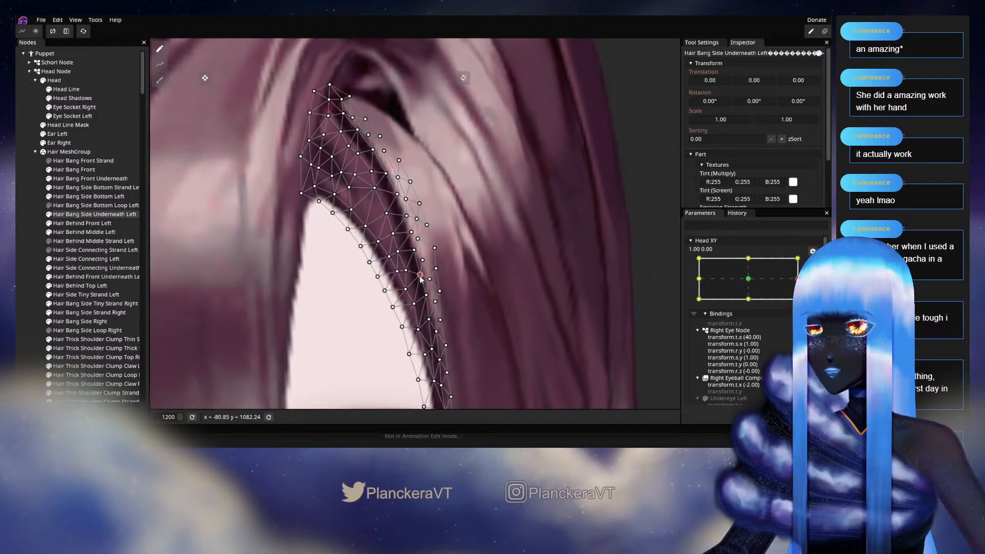
Deselect the hair mesh, disarm Head XY to preview the head turning between keypoints, and arm 1.00 0.00 again.
left_click(544, 311)
scroll(542, 313, "down", 5)
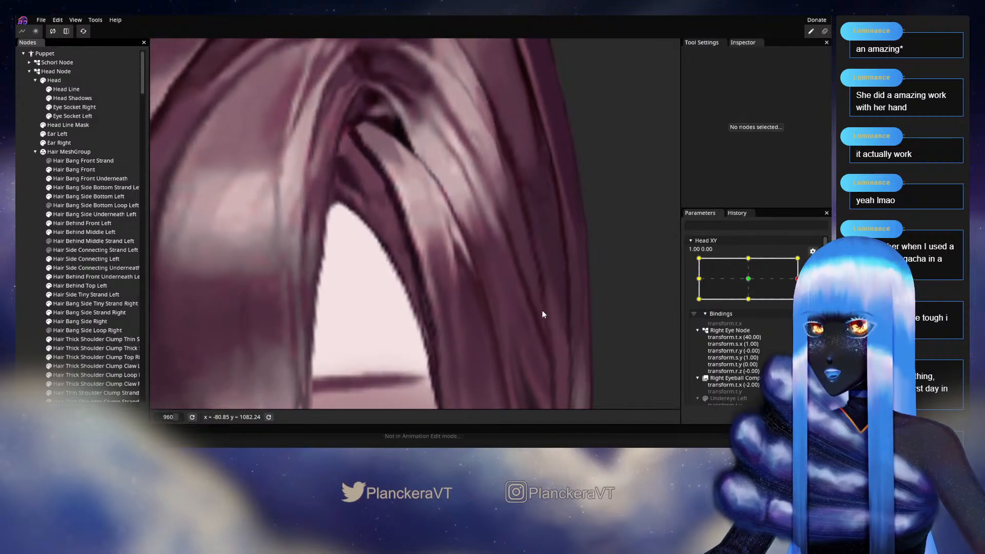
scroll(552, 308, "down", 5)
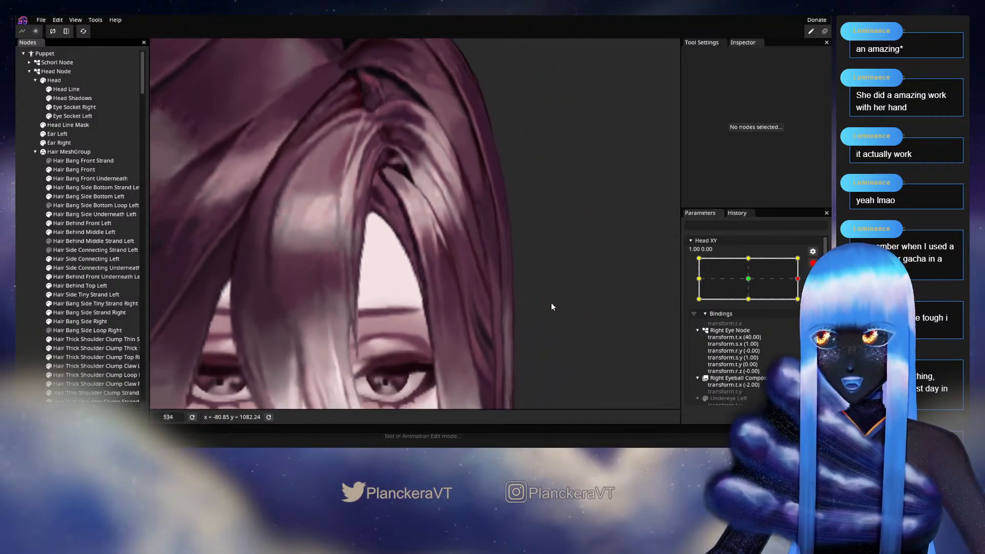
scroll(555, 304, "down", 3)
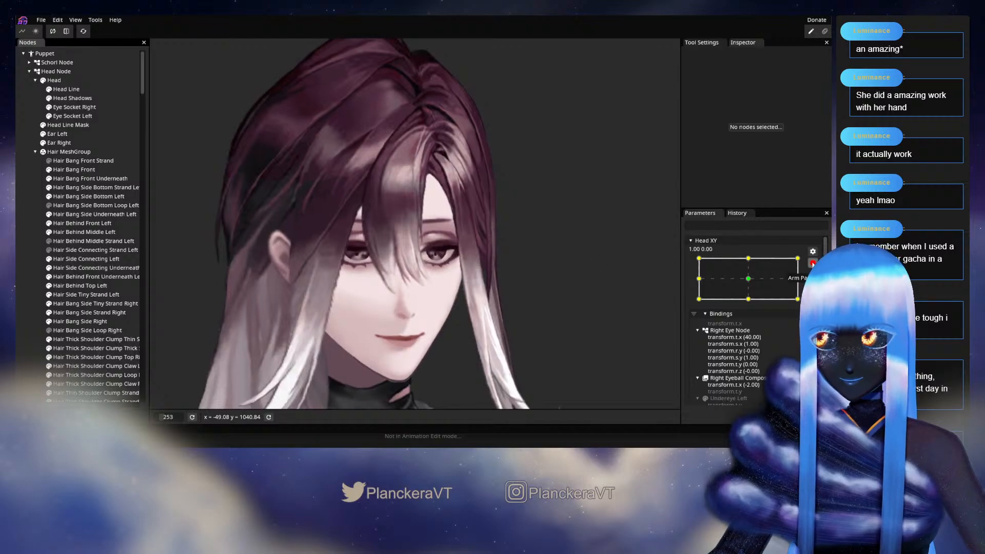
left_click(813, 262)
left_click_drag(804, 303, 756, 335)
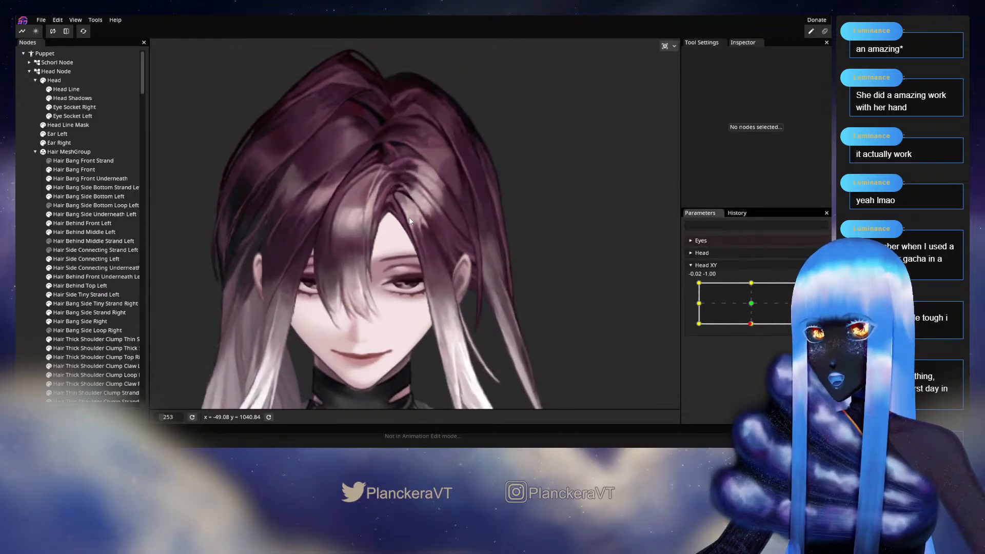
left_click_drag(752, 327, 810, 303)
left_click(813, 288)
Reselect Hair Bang Side Underneath Left and nudge its outer edge outward with the Circle Brush at size 10.00.
scroll(475, 240, "up", 2)
scroll(476, 237, "up", 5)
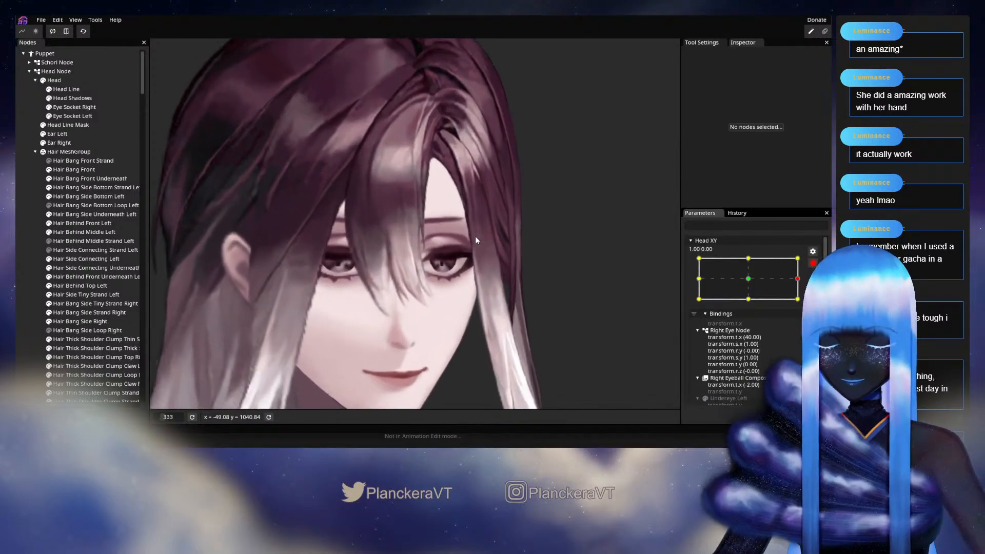
scroll(435, 327, "up", 4)
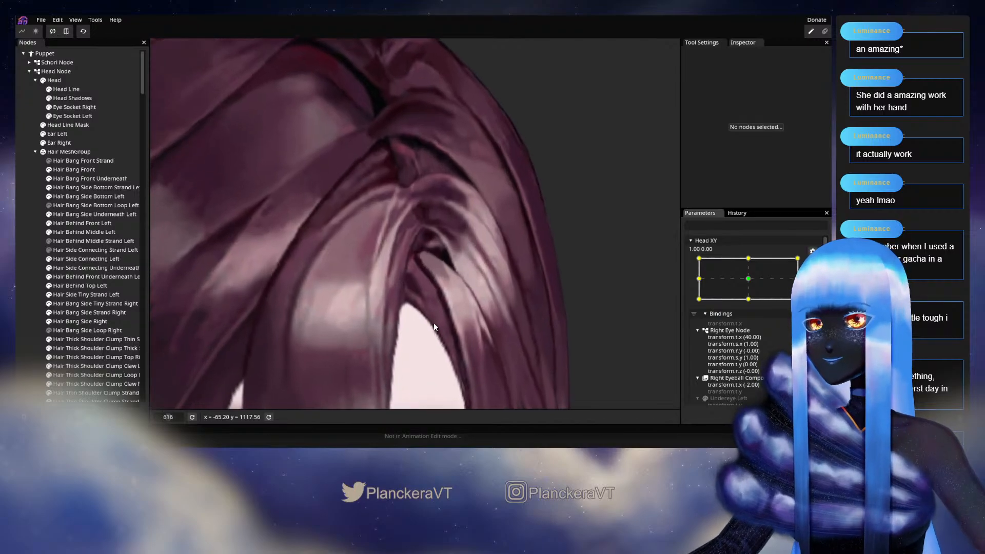
scroll(403, 281, "up", 1)
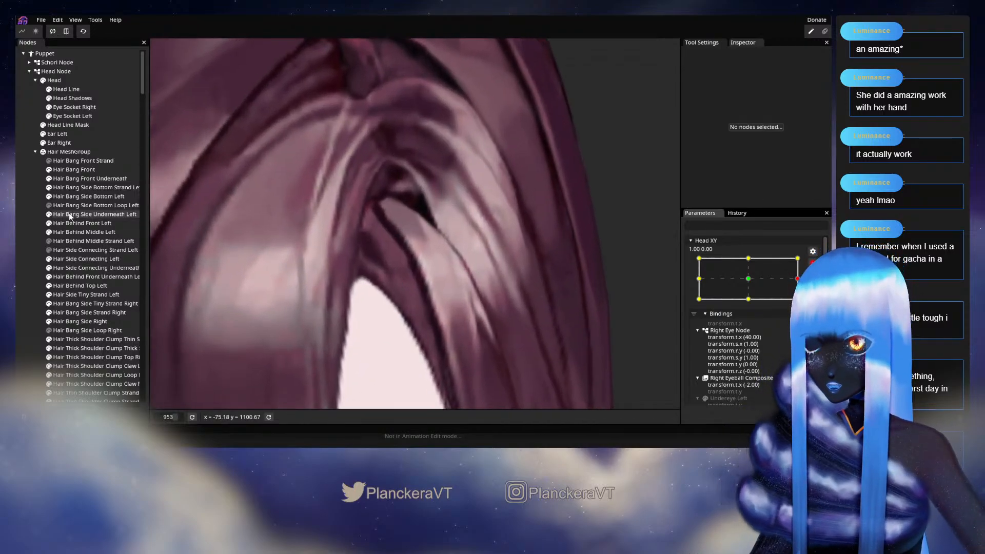
left_click(99, 214)
scroll(393, 243, "up", 1)
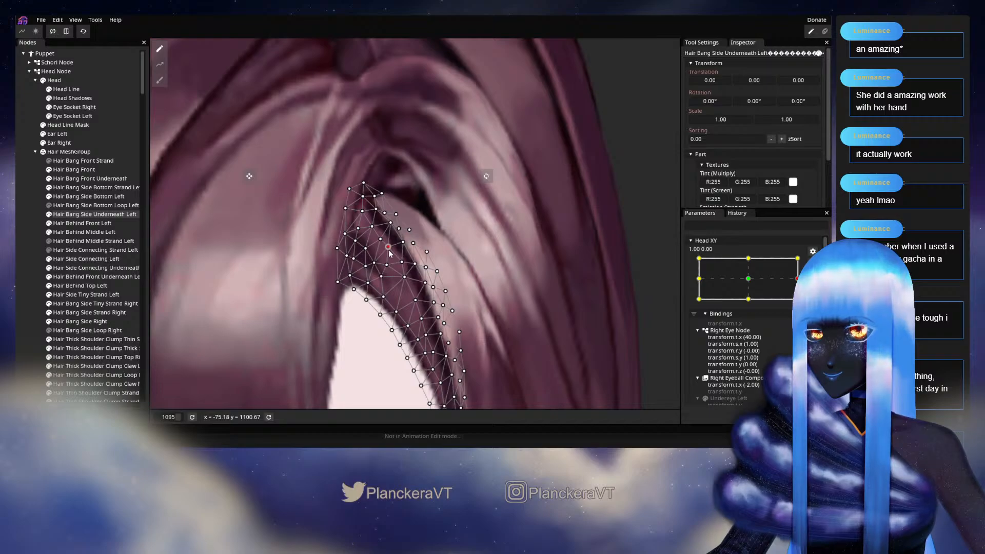
left_click(160, 80)
mouse_move(419, 202)
left_mouse_down()
mouse_move(436, 176)
mouse_move(470, 265)
mouse_move(454, 214)
left_mouse_up()
left_click_drag(461, 259, 470, 259)
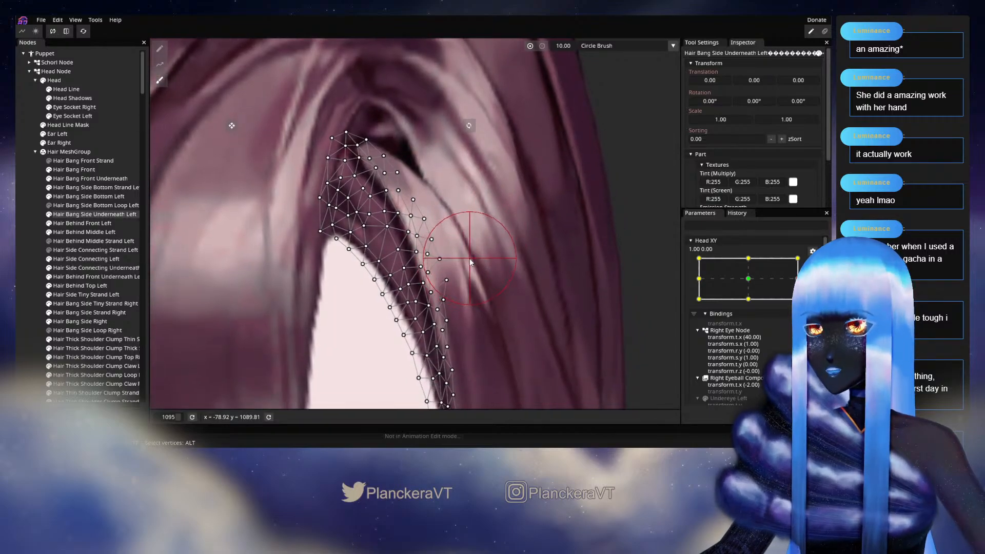
Reposition individual interior vertices in the upper part of Hair Bang Side Underneath Left, below its tip.
left_click(160, 48)
scroll(402, 233, "up", 1)
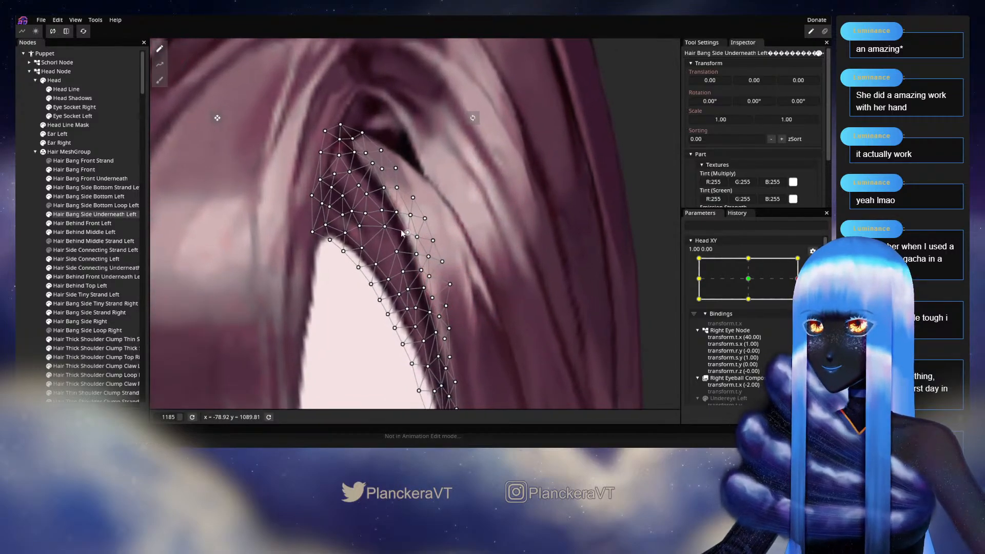
left_click_drag(380, 206, 430, 267)
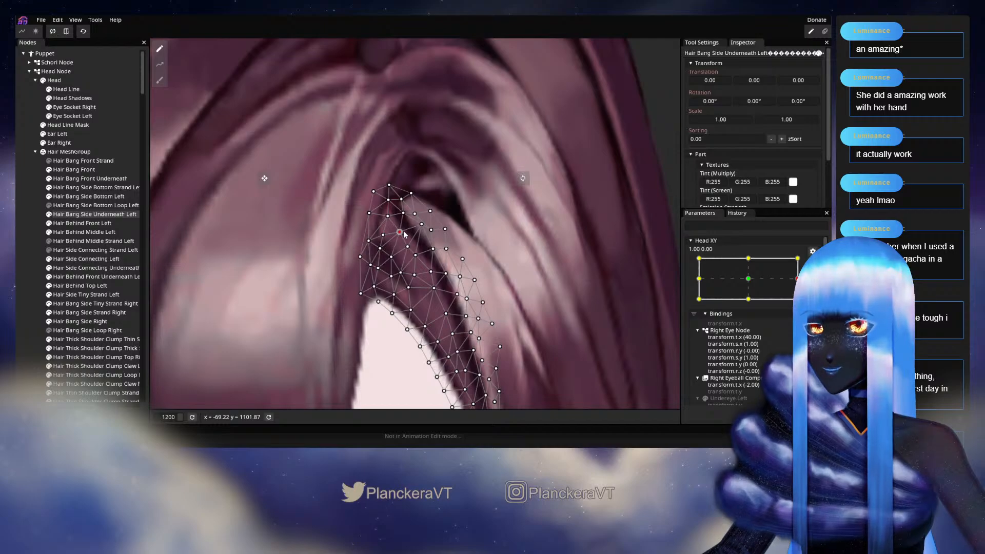
left_click_drag(404, 232, 402, 232)
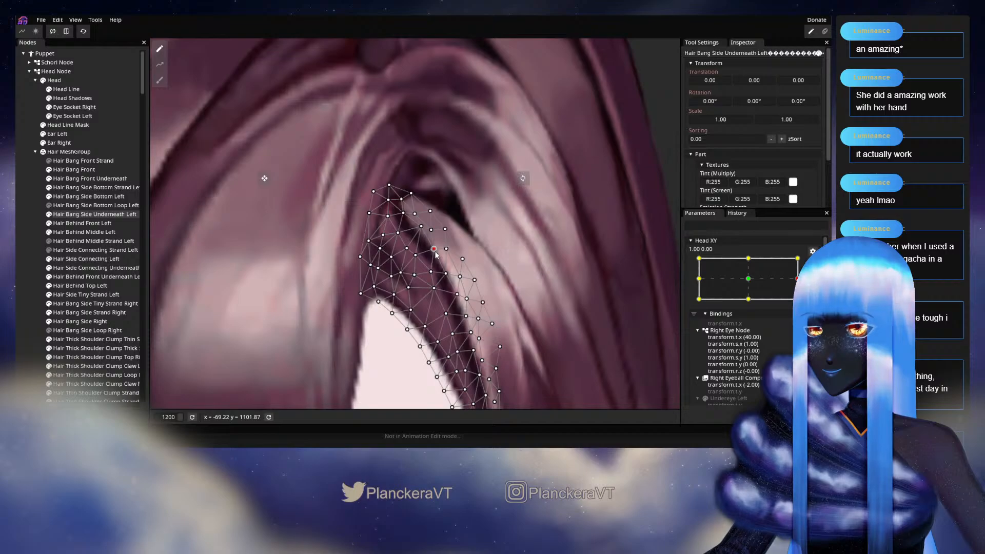
left_click_drag(432, 273, 430, 275)
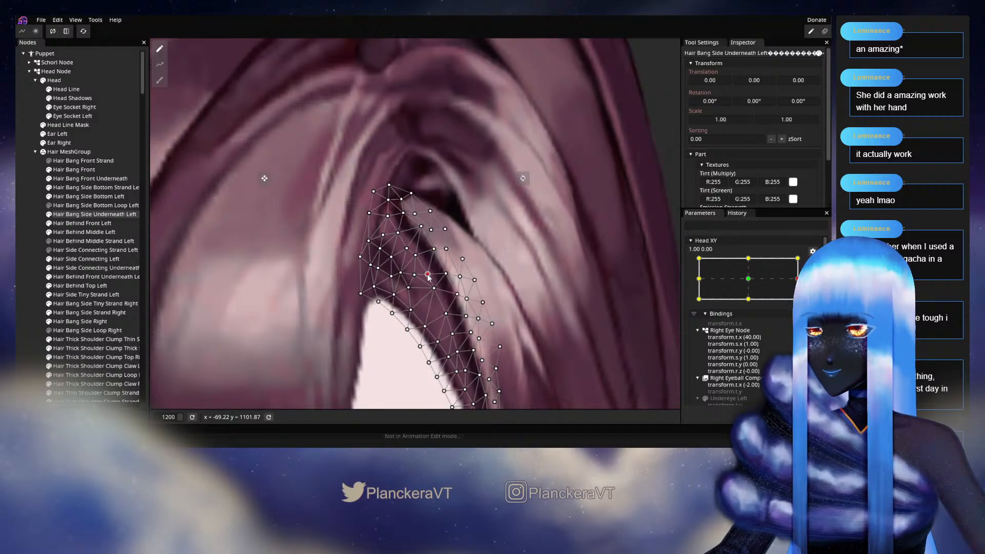
Reposition individual vertices down the outer side of Hair Bang Side Underneath Left beside the face opening, and deselect the mesh.
left_click(457, 294)
left_click_drag(456, 295, 421, 244)
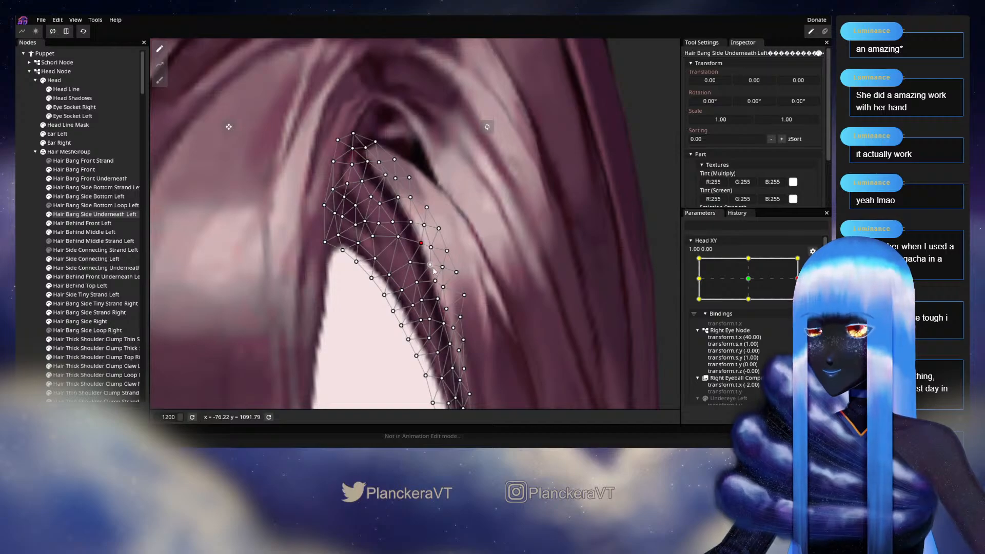
left_click(445, 303)
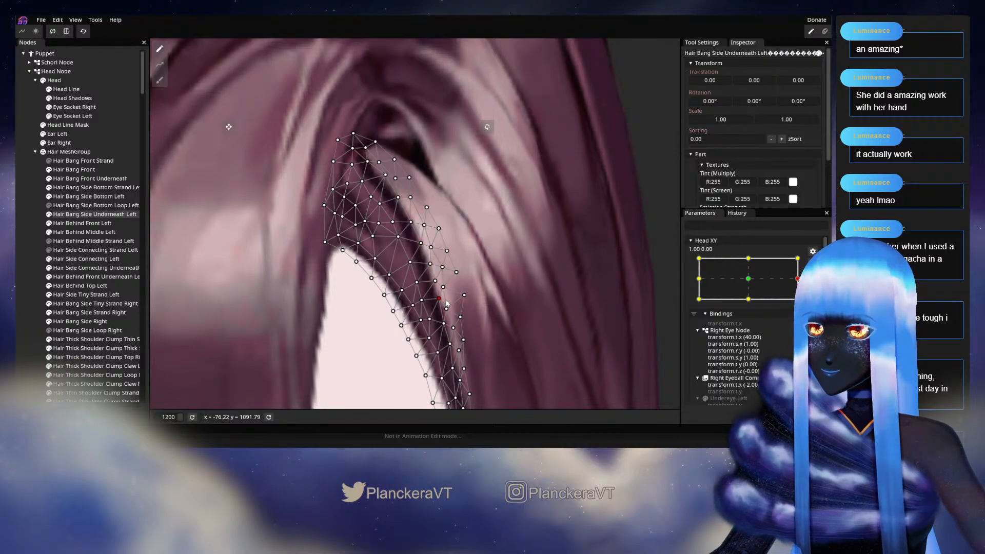
left_click_drag(444, 305, 409, 240)
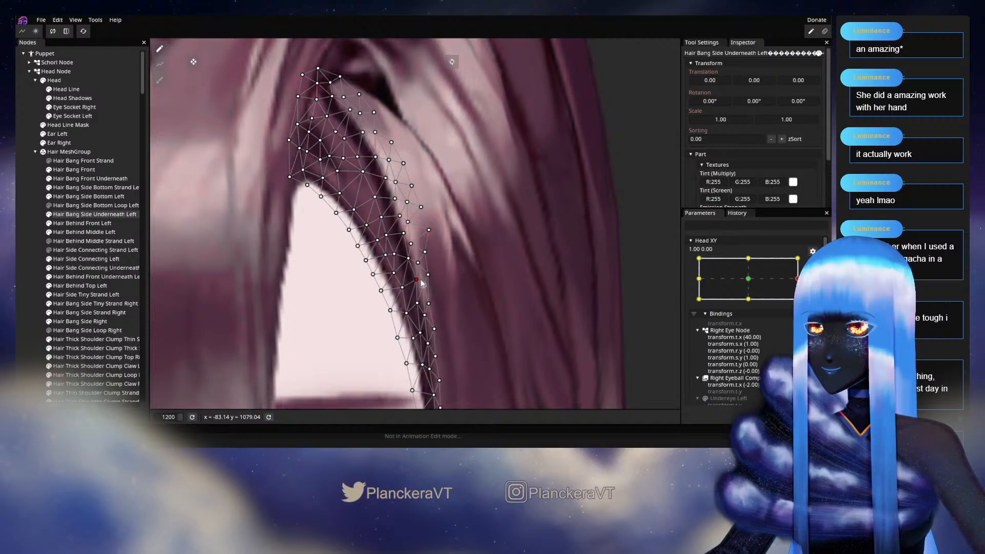
left_click(21, 240)
scroll(475, 279, "down", 4)
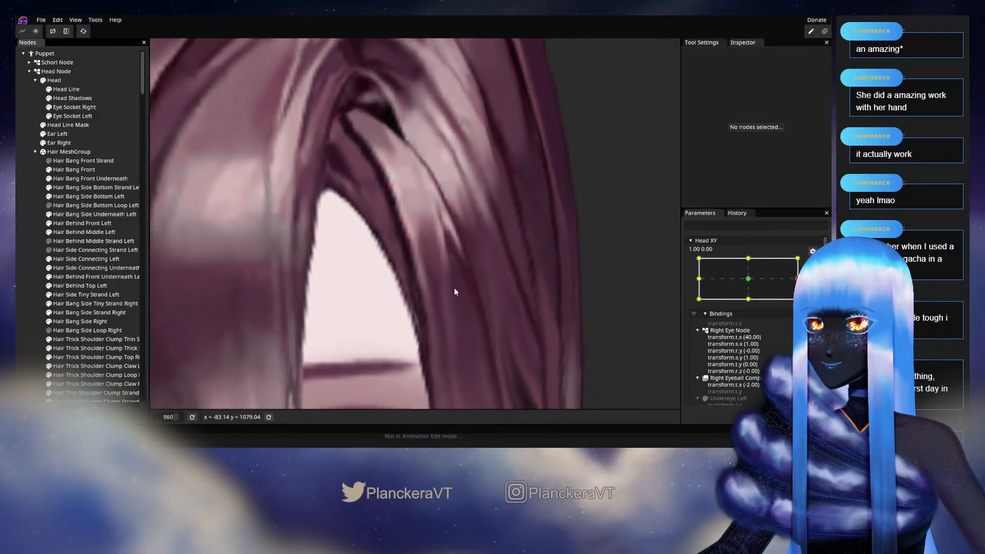
Reselect Hair Bang Side Underneath Left, nudge individual vertices around its upper tip, and deselect it.
left_click_drag(310, 203, 367, 268)
scroll(367, 270, "up", 3)
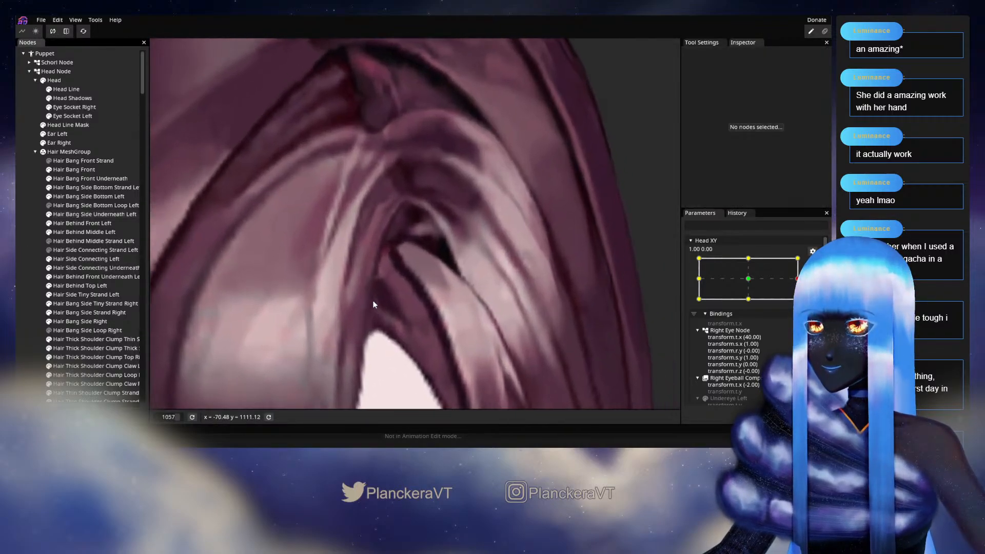
left_click(90, 214)
scroll(334, 273, "up", 1)
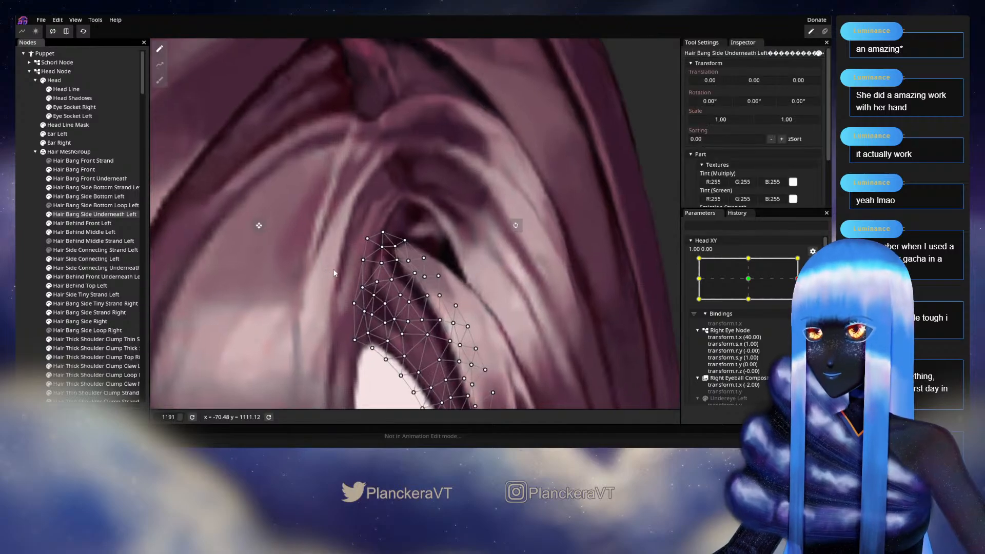
left_click(393, 280)
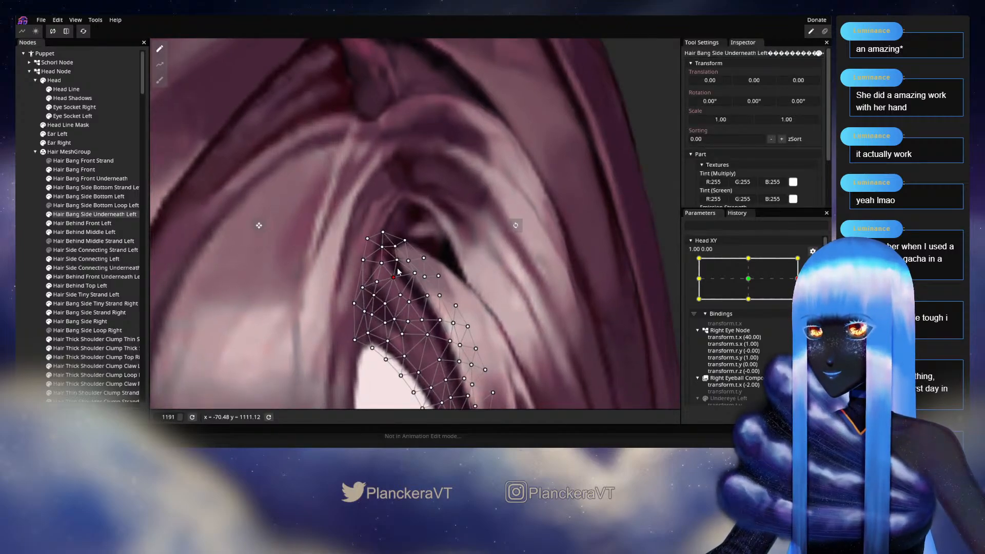
left_click(382, 264)
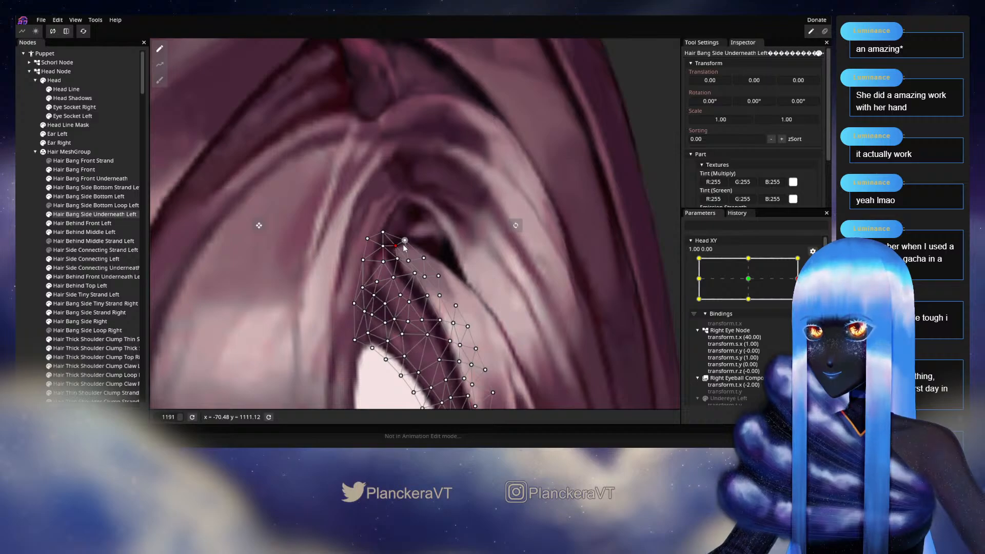
left_click(502, 288)
scroll(501, 285, "down", 5)
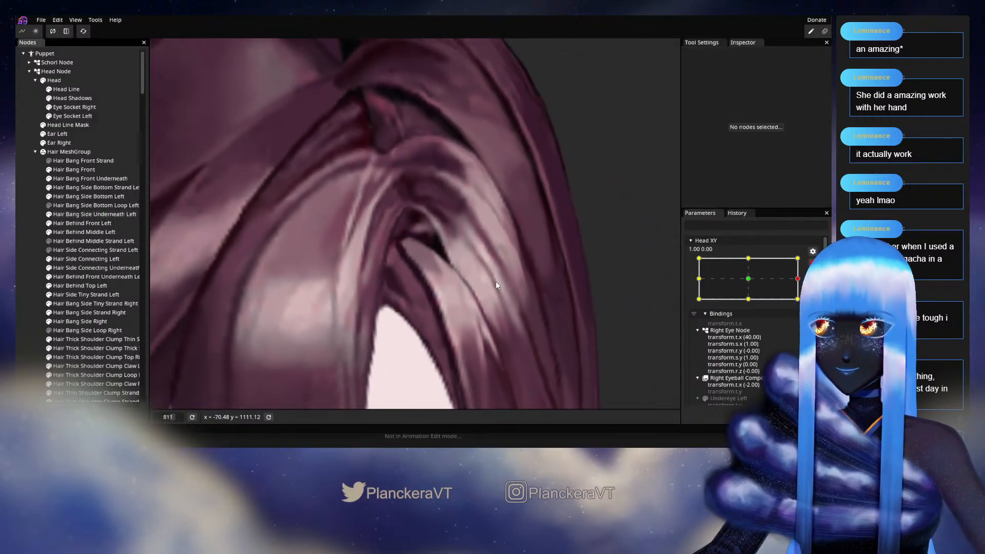
Select Hair Bang Side Bottom Left, adjust the vertices at its upper tip near the parting, and deselect it.
scroll(501, 287, "down", 4)
scroll(378, 270, "up", 3)
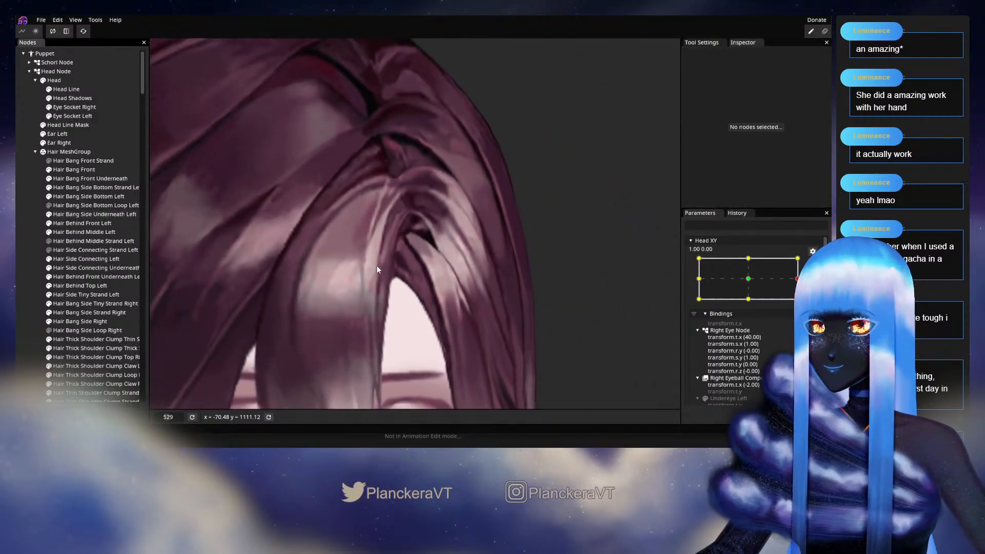
scroll(377, 266, "up", 2)
left_click(101, 197)
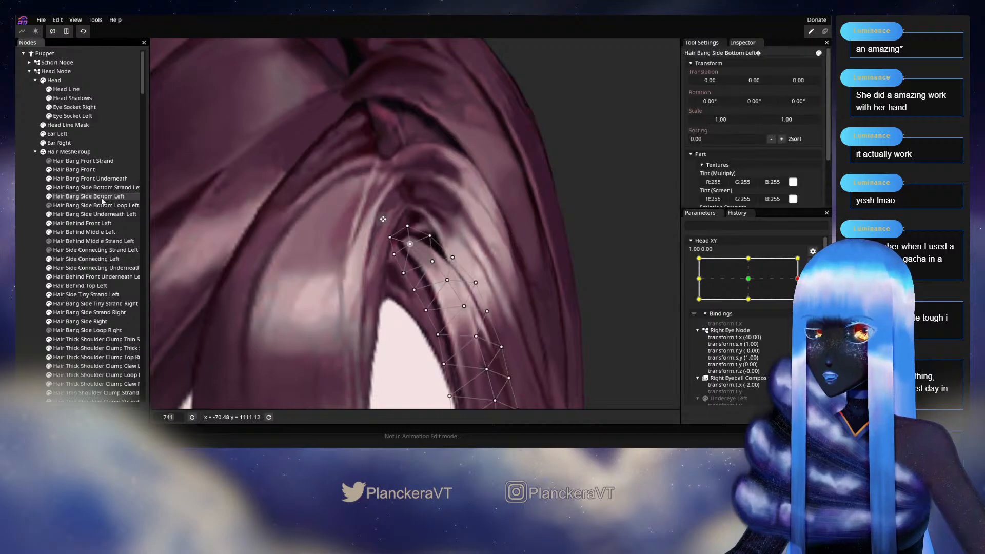
scroll(374, 251, "up", 1)
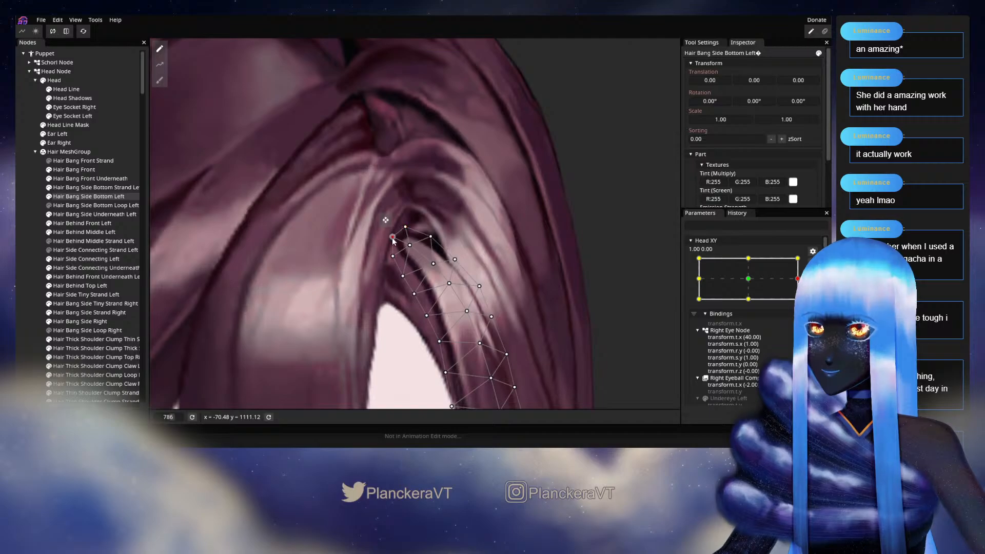
left_click(50, 222)
scroll(580, 301, "down", 5)
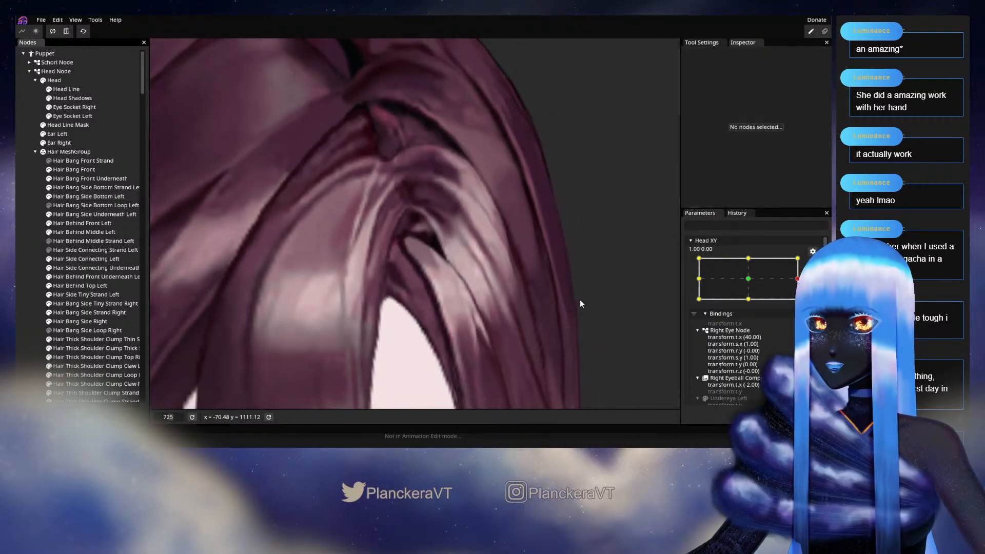
Disarm Head XY to preview the head turn around 1.00 0.00, and arm that keypoint again.
scroll(579, 299, "down", 4)
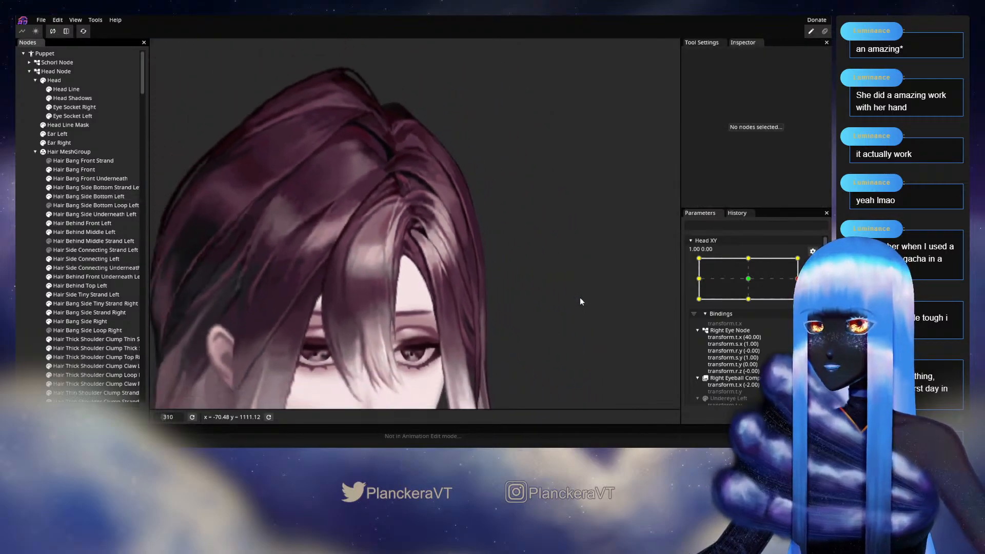
scroll(580, 301, "down", 2)
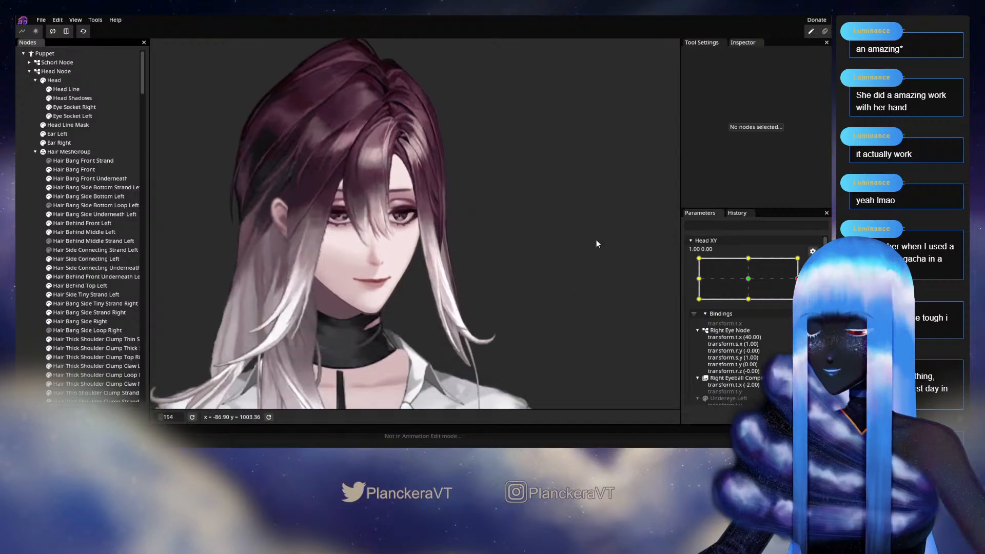
left_click(814, 266)
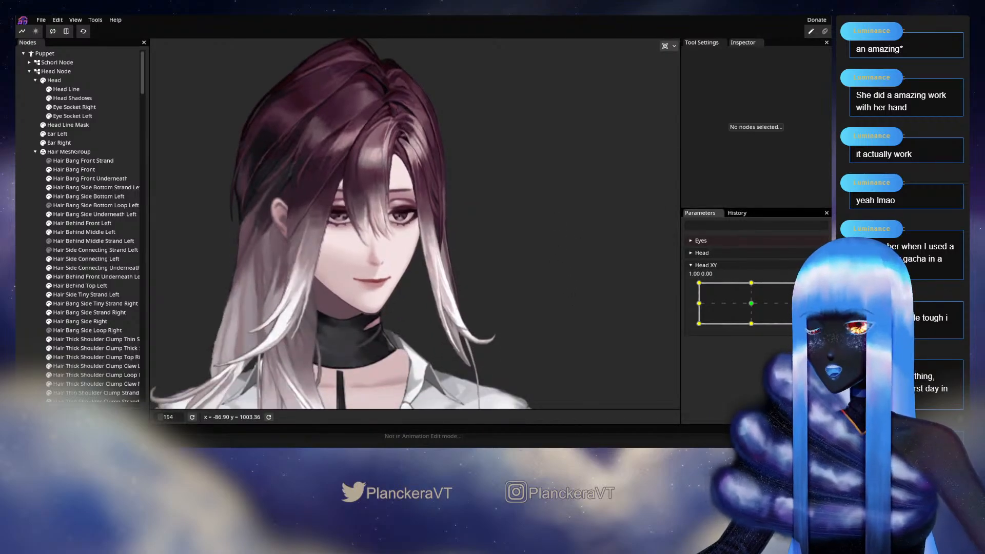
mouse_move(803, 303)
left_mouse_down()
mouse_move(754, 307)
mouse_move(804, 306)
left_mouse_up()
left_click(819, 289)
scroll(391, 198, "up", 7)
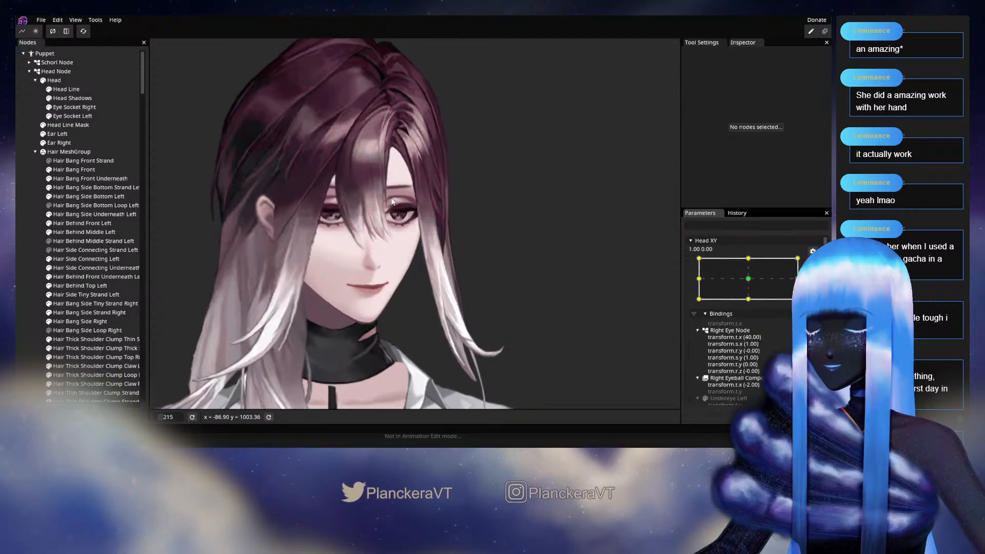
Reselect Hair Bang Side Bottom Left, reposition interior vertices along its upper-middle section, and deselect it.
left_click_drag(402, 158, 393, 281)
scroll(402, 265, "up", 3)
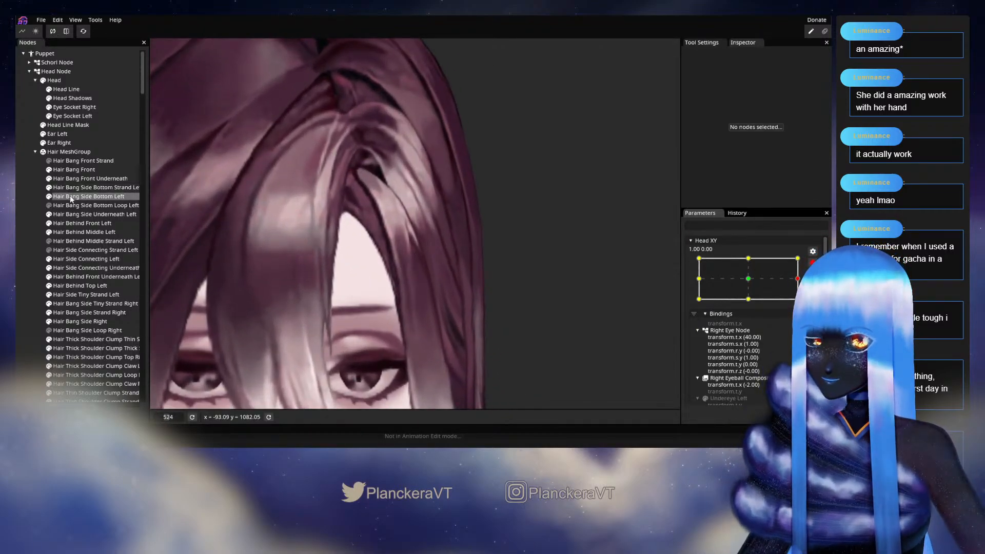
left_click(70, 195)
scroll(411, 248, "up", 1)
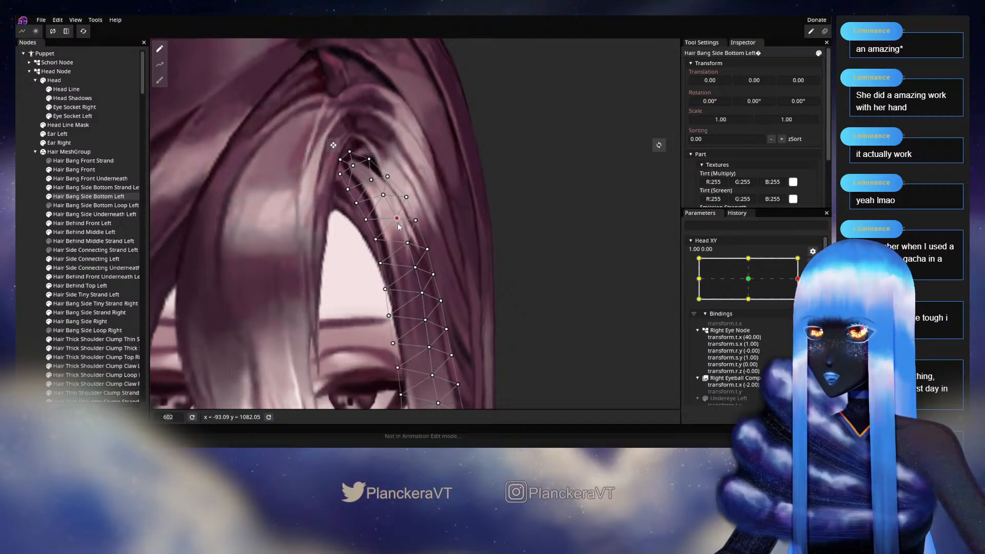
left_click_drag(399, 226, 401, 227)
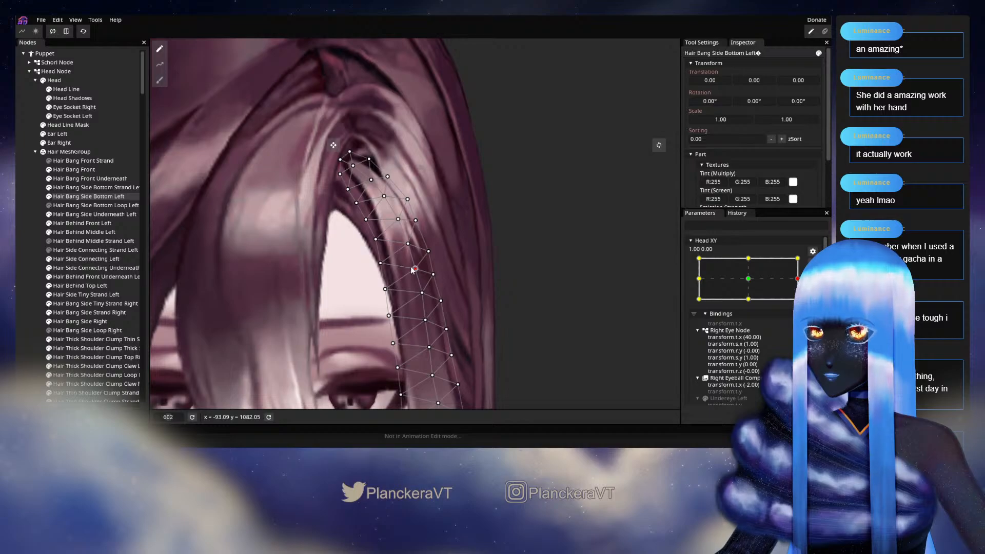
left_click(531, 291)
scroll(531, 291, "down", 6)
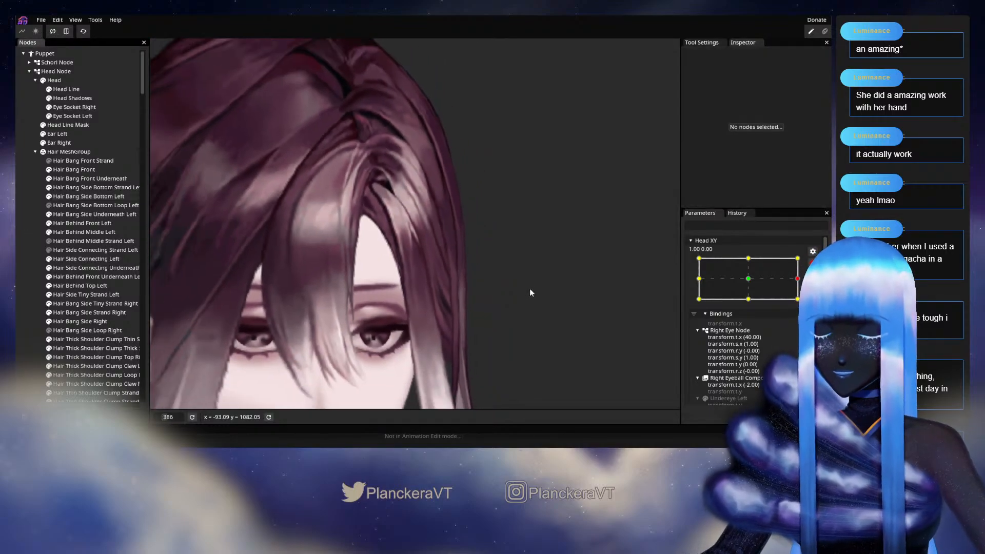
Disarm Head XY, preview the head moving between 1.00 0.00 and 1.00 -1.00, and arm 1.00 0.00 again.
scroll(531, 291, "down", 5)
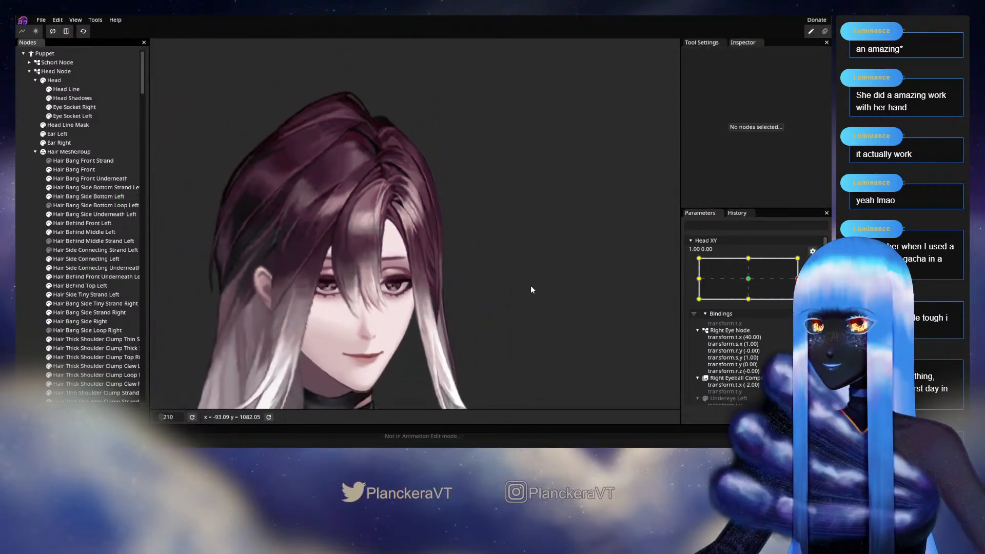
left_click_drag(508, 254, 530, 260)
left_click(813, 264)
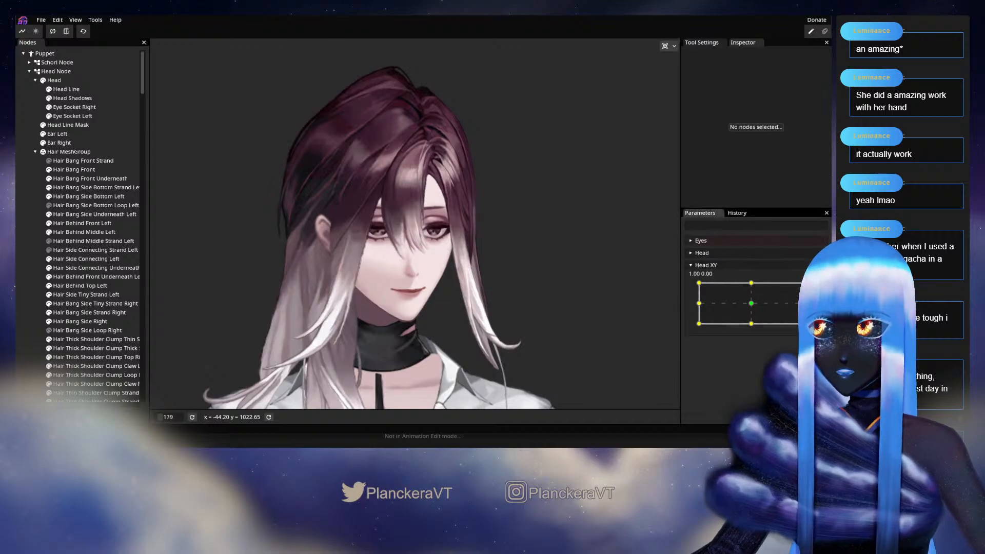
left_click_drag(803, 303, 804, 333)
scroll(537, 289, "up", 4)
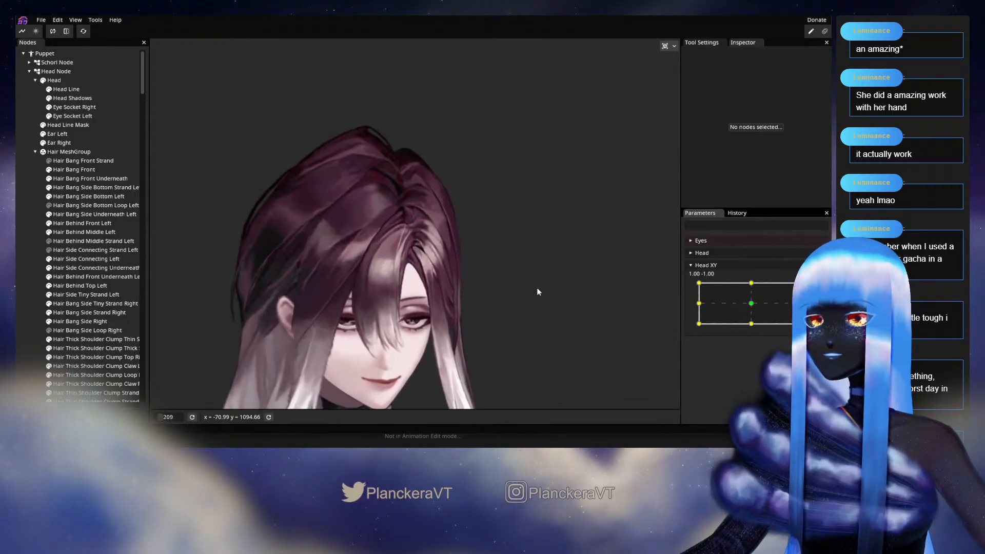
left_click_drag(804, 324, 804, 300)
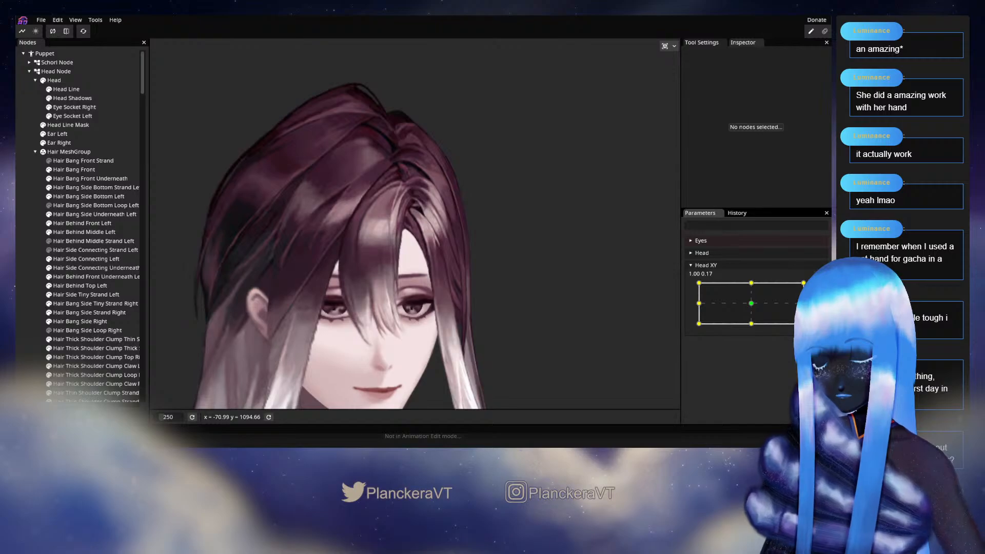
left_click_drag(804, 300, 804, 301)
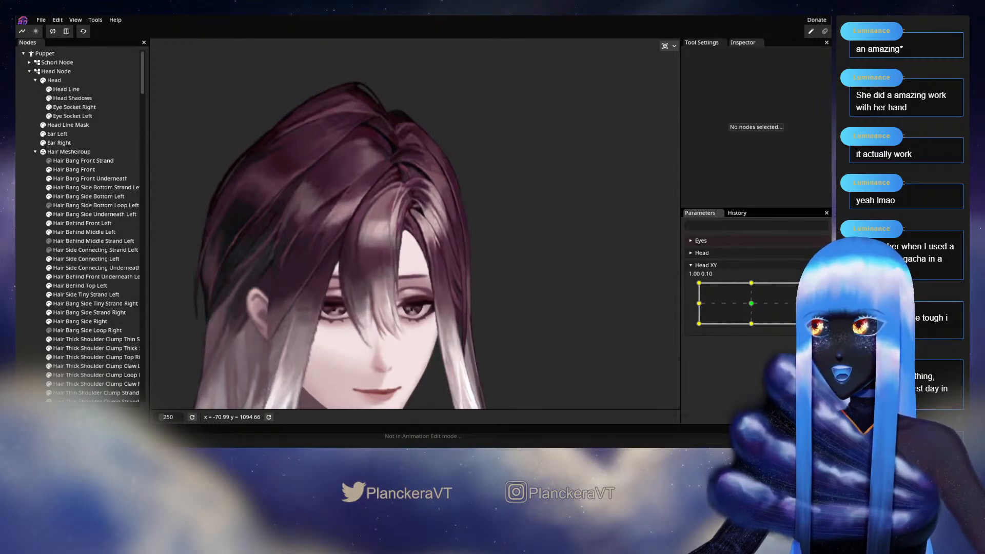
left_click_drag(803, 302, 804, 303)
left_click(819, 290)
Select Hair Behind Front Left and reposition individual vertices along its lower edge above the side bangs.
scroll(452, 241, "up", 8)
left_click_drag(410, 199, 411, 224)
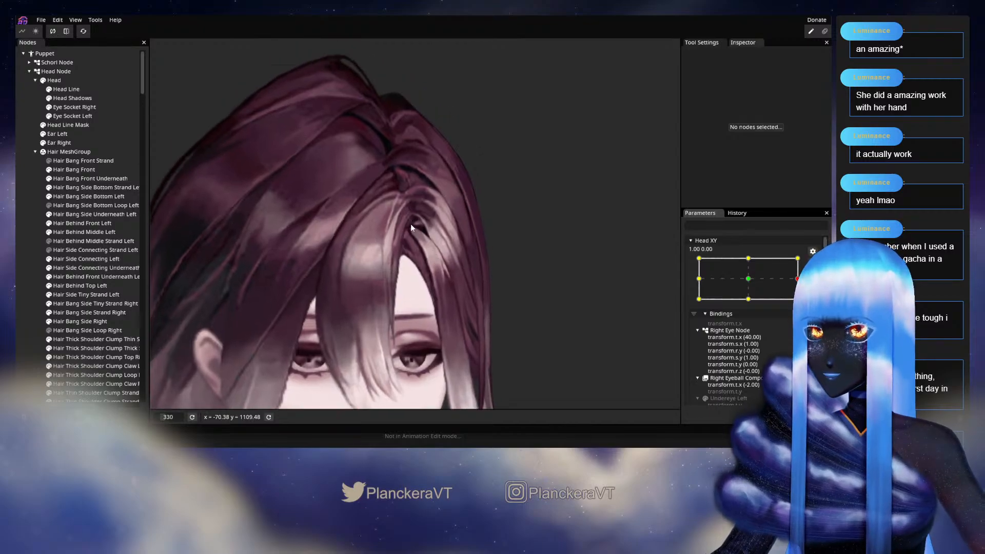
scroll(410, 225, "up", 10)
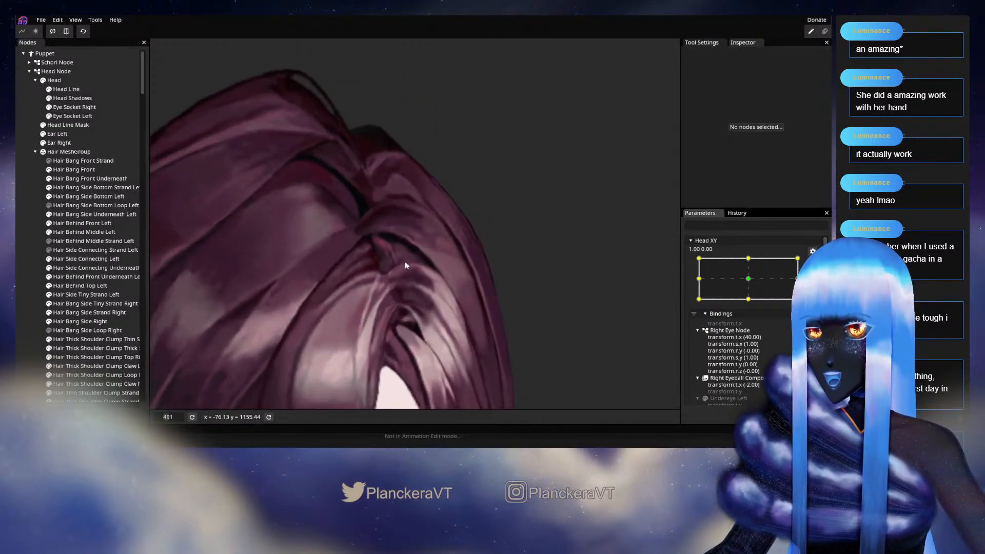
scroll(406, 263, "up", 6)
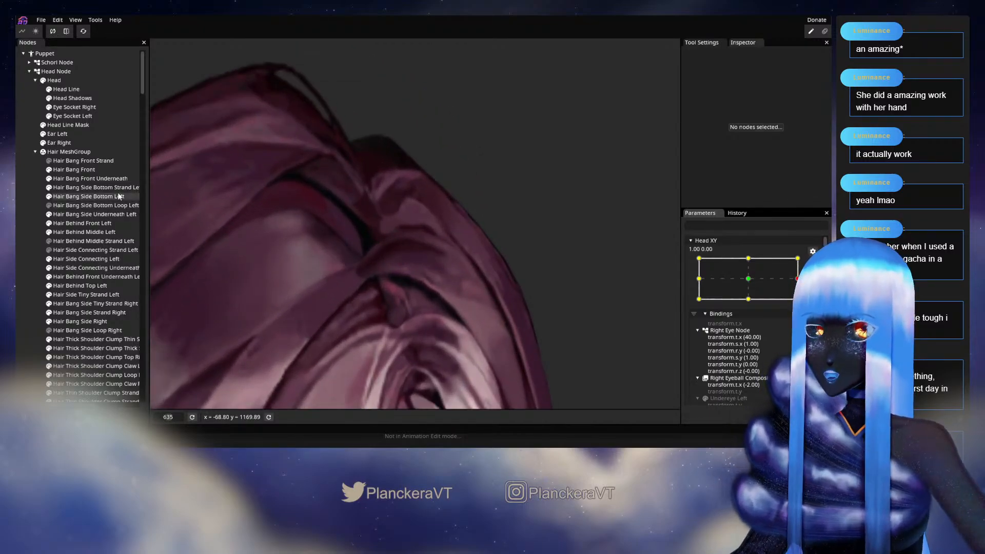
left_click(84, 223)
scroll(393, 311, "up", 2)
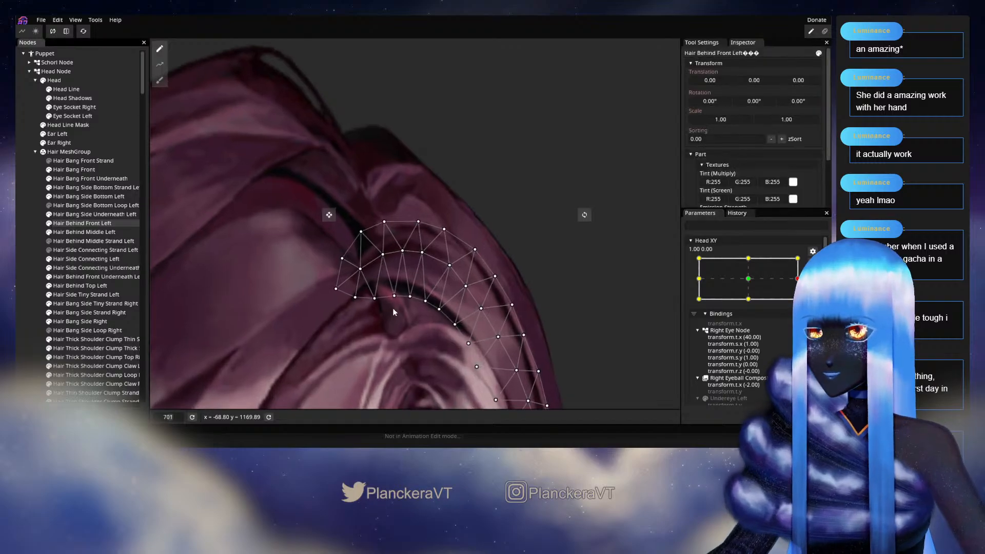
scroll(394, 311, "up", 1)
left_click(410, 300)
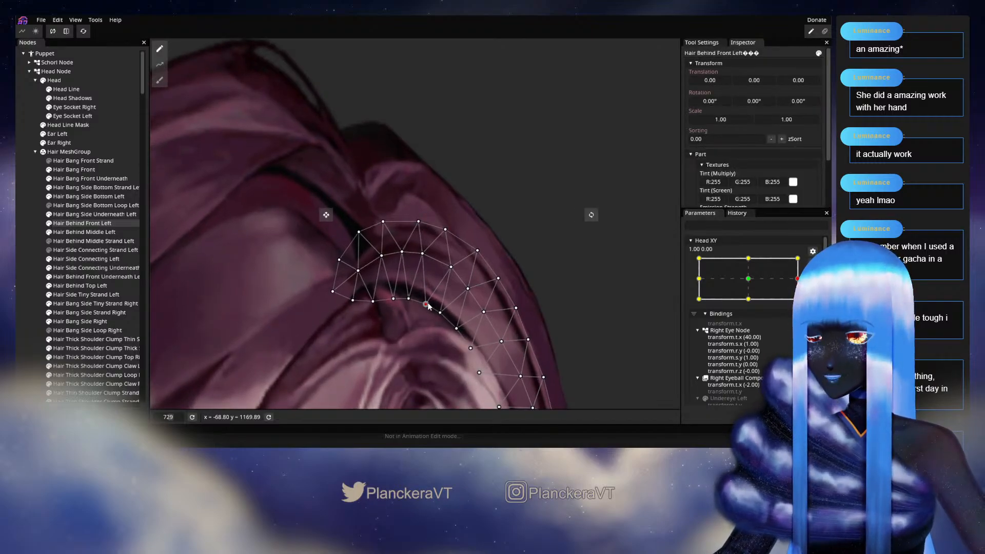
left_click(425, 305)
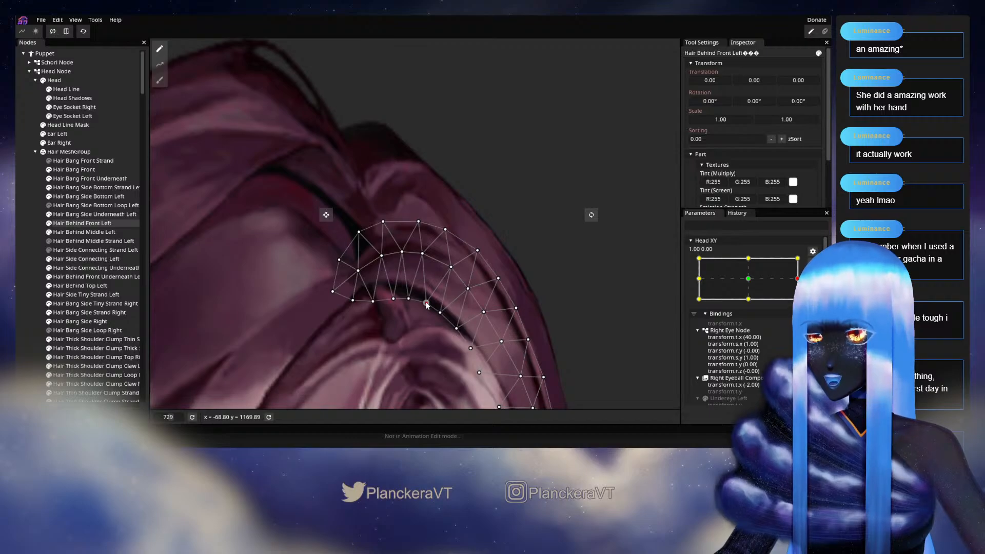
Reposition vertices on the lower edge and upper tip of Hair Behind Front Left where the strand curves over the bangs.
left_click_drag(428, 304, 420, 290)
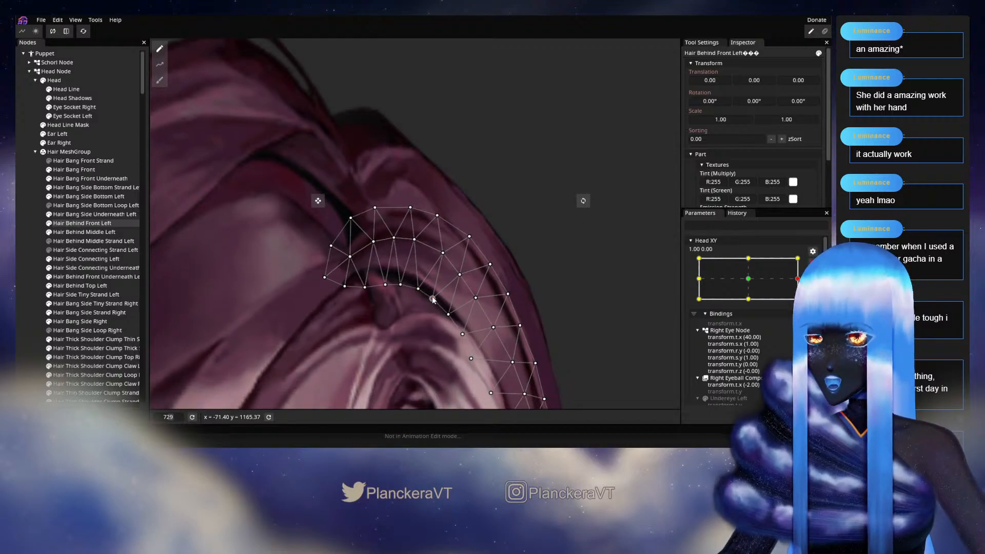
left_click(433, 300)
left_click_drag(469, 287, 416, 237)
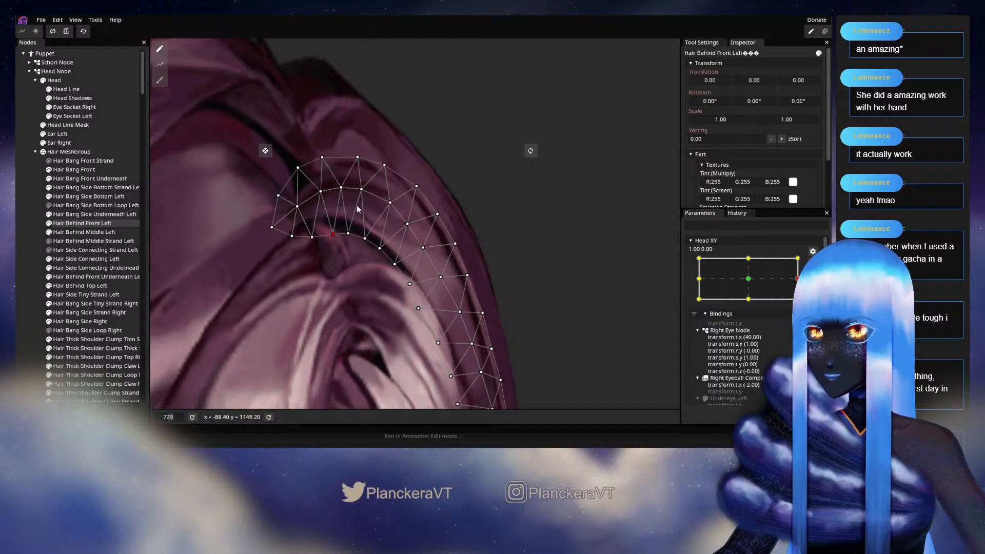
left_click_drag(307, 171, 355, 252)
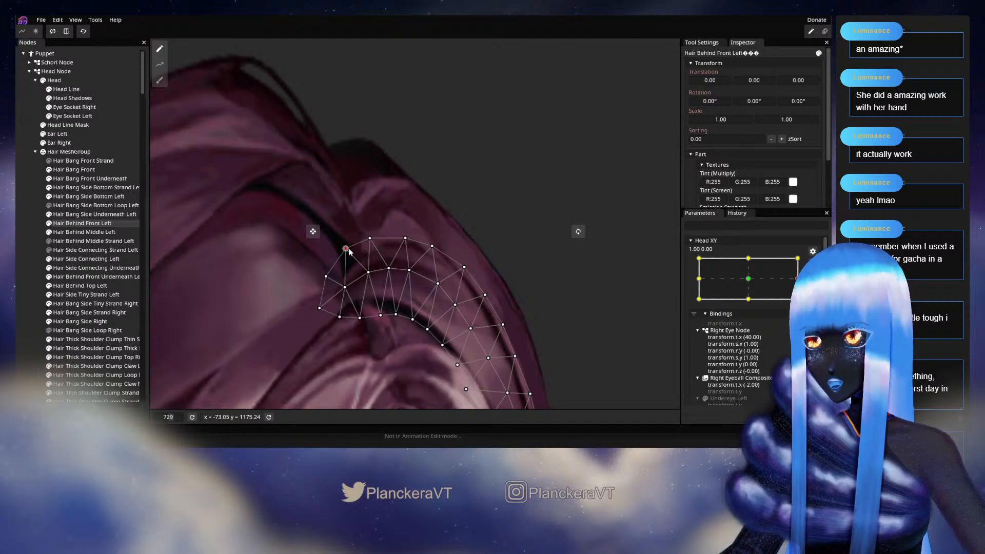
left_click_drag(477, 272, 389, 175)
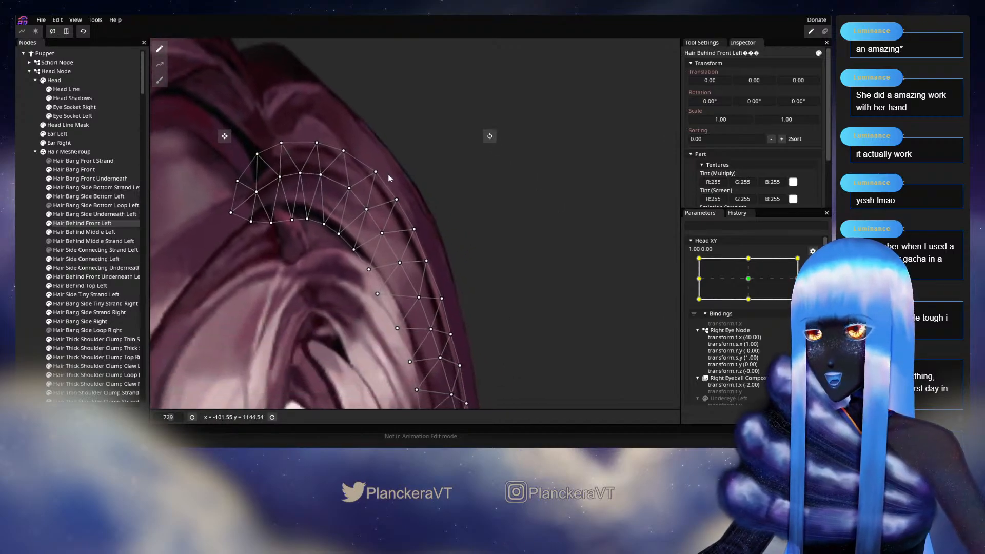
Nudge the outer-edge and adjacent inner vertices of Hair Behind Front Left along its upper outer curve to follow the head.
left_click_drag(439, 248, 427, 220)
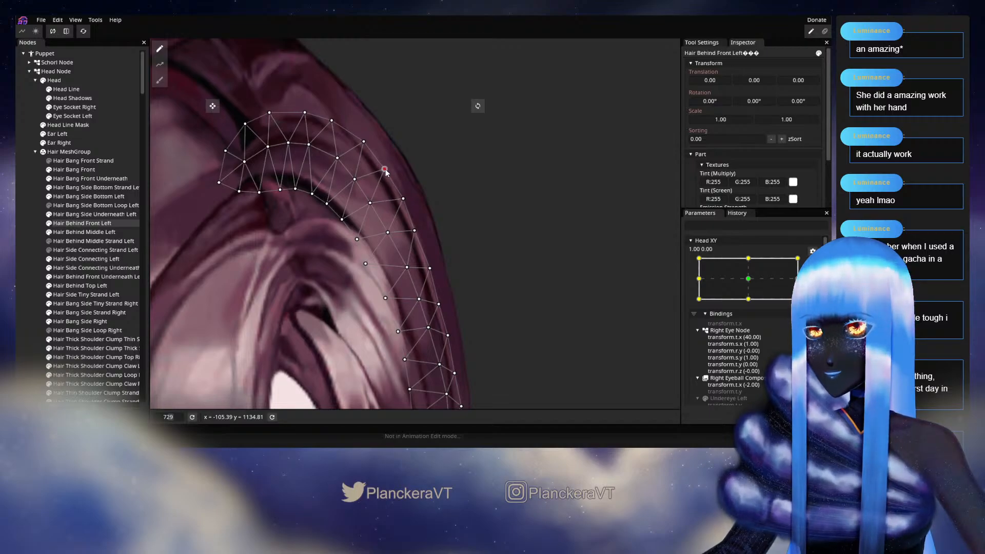
left_click_drag(436, 231, 395, 189)
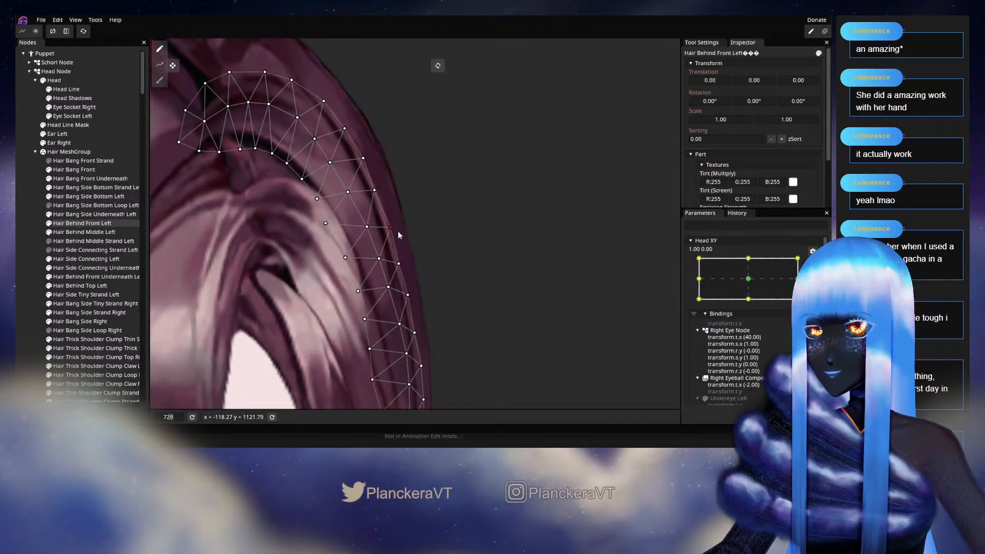
left_click(374, 190)
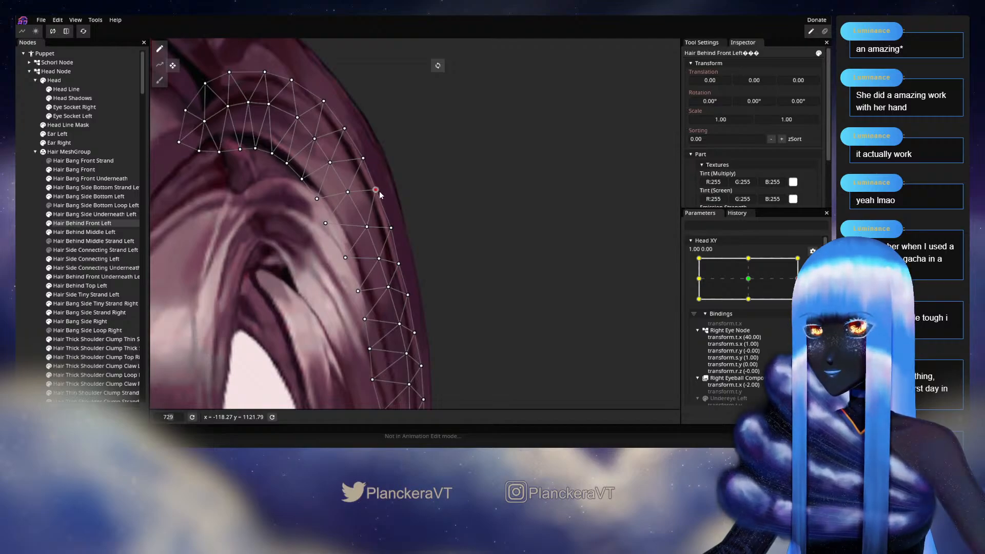
left_click_drag(402, 252, 395, 229)
left_click(394, 240)
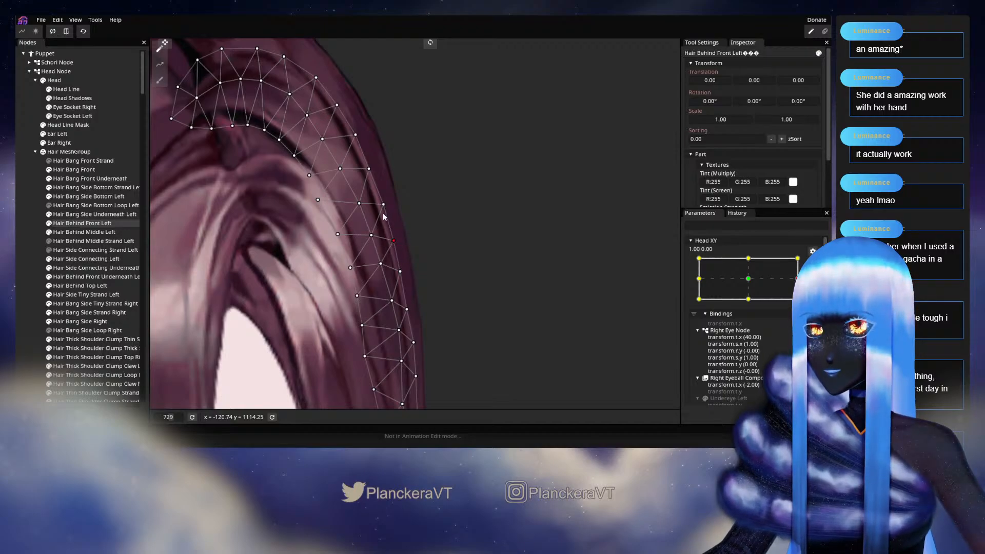
left_click(372, 235)
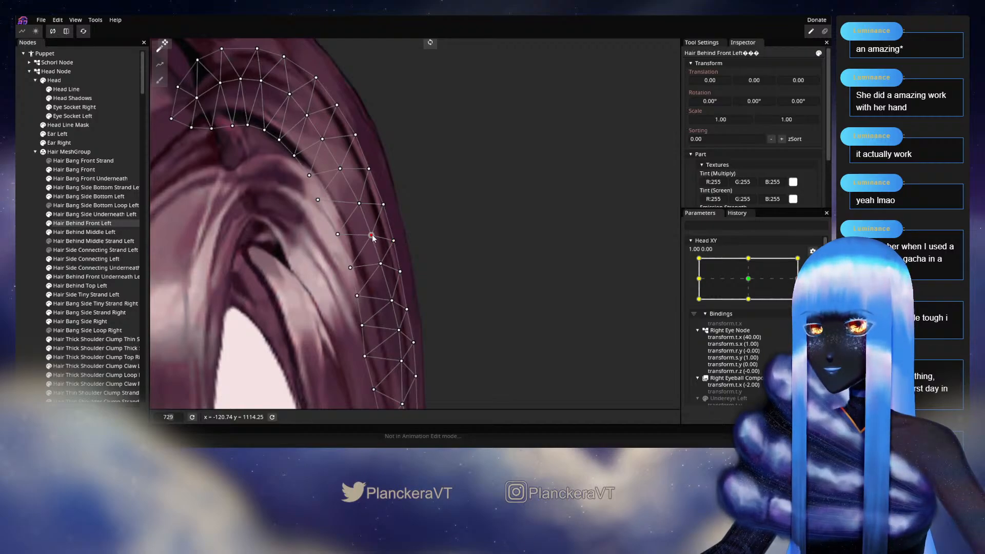
left_click_drag(396, 258, 399, 236)
left_click(404, 250)
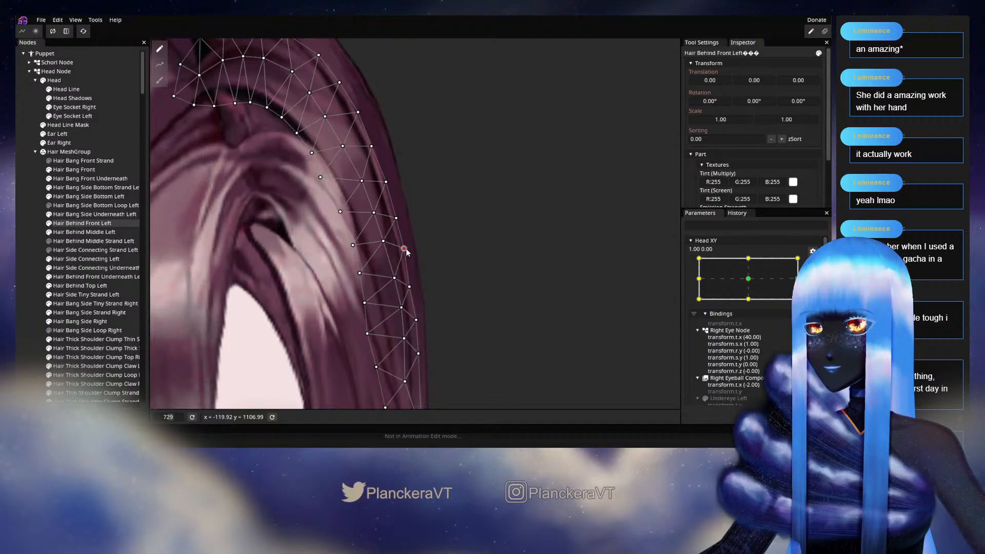
Adjust the middle-row and outer-edge vertices of Hair Behind Front Left down the strand beside the forehead.
left_click(395, 279)
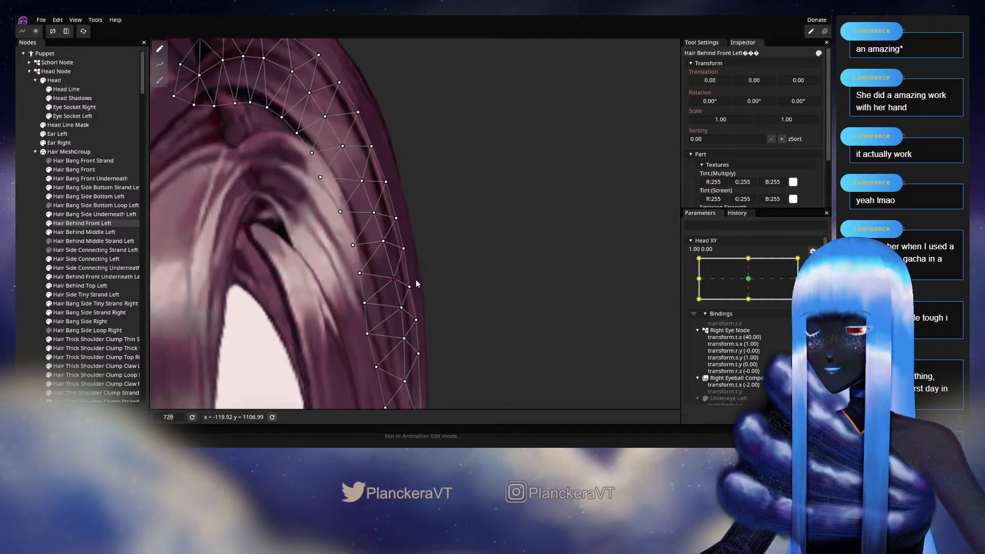
left_click_drag(410, 283, 414, 246)
left_click(415, 250)
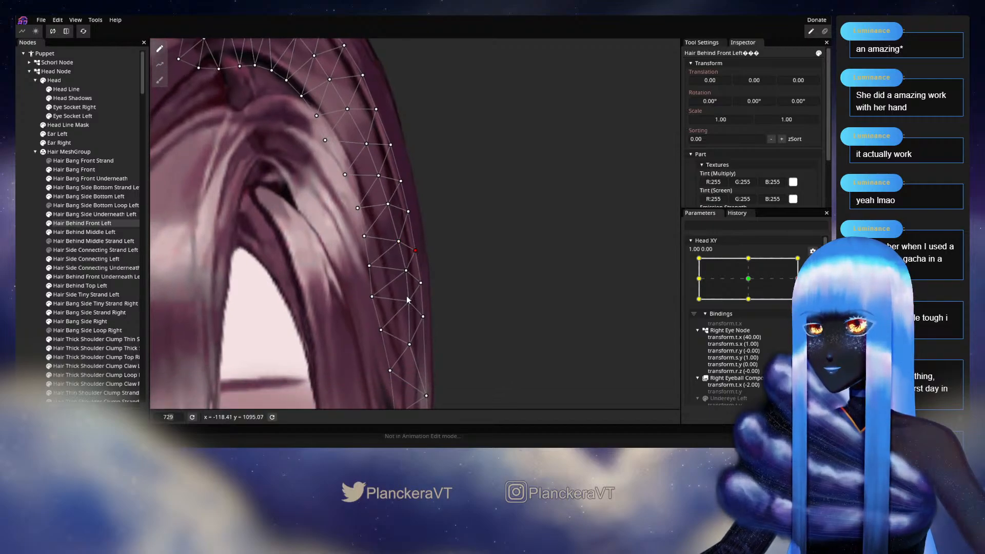
left_click(406, 271)
scroll(407, 282, "down", 1)
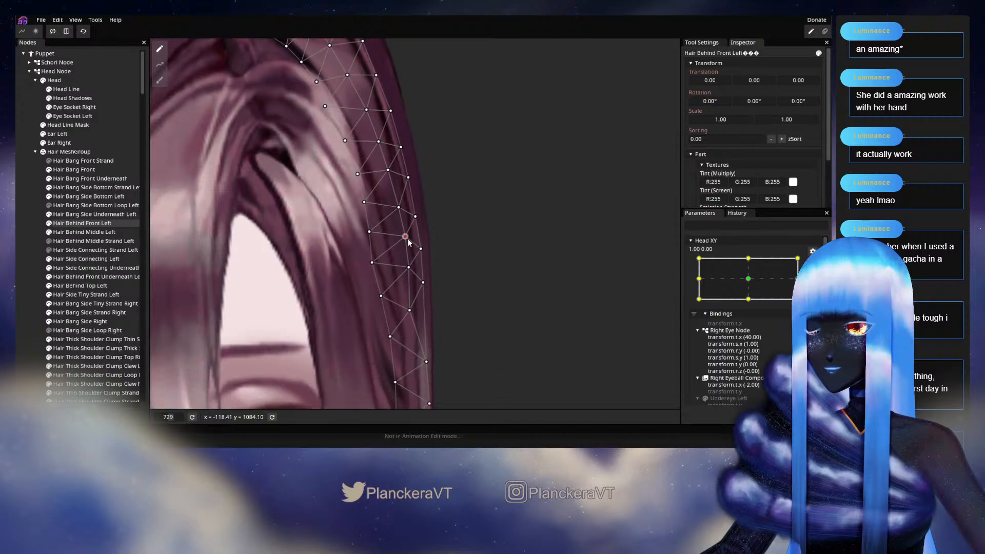
left_click(409, 268)
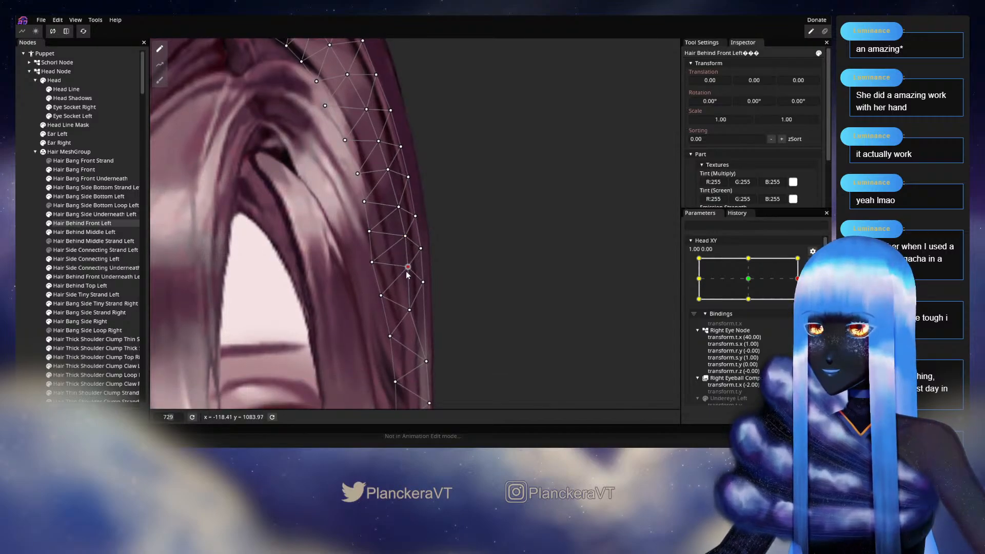
left_click(423, 283)
scroll(421, 226, "down", 2)
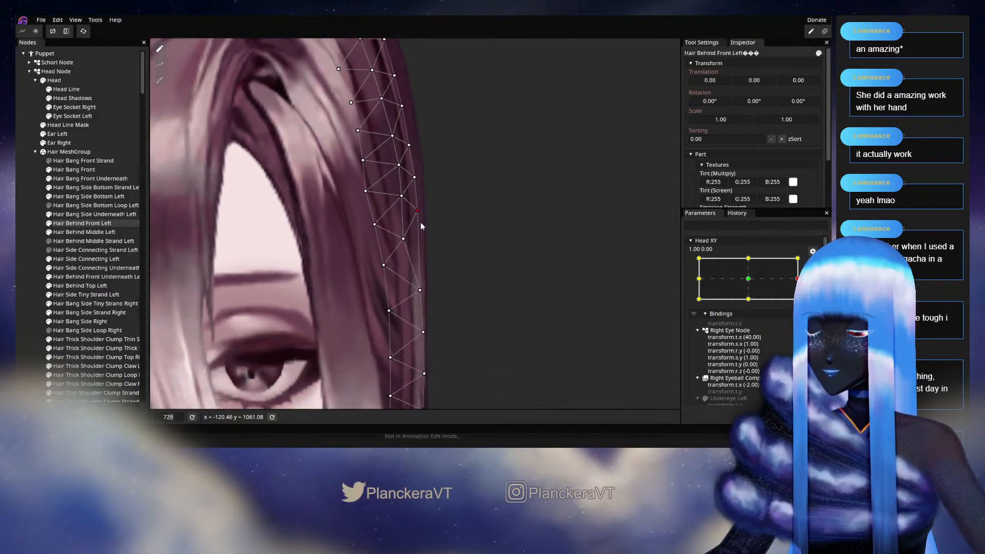
Shift the inner- and outer-edge vertices of Hair Behind Front Left at eyebrow height.
left_click(421, 290)
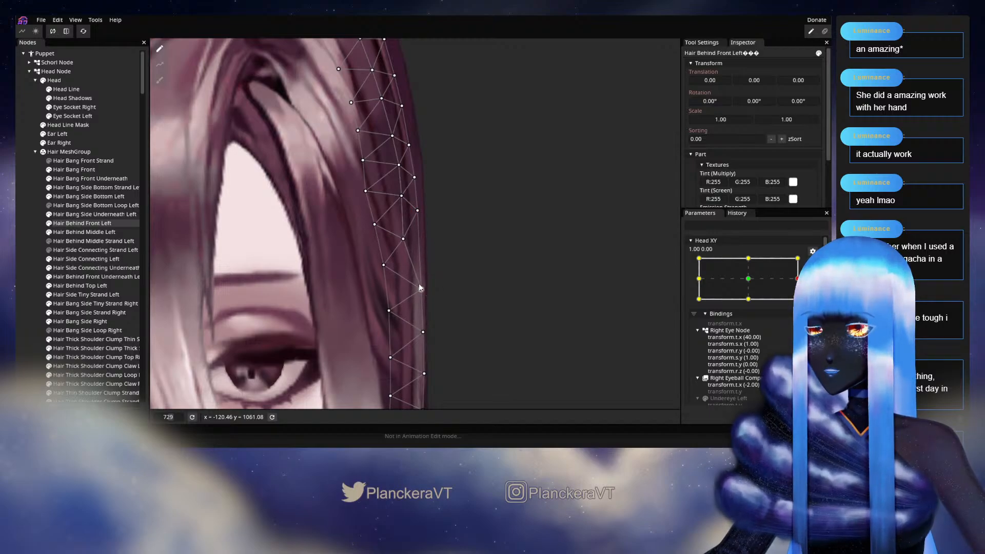
left_click(390, 310)
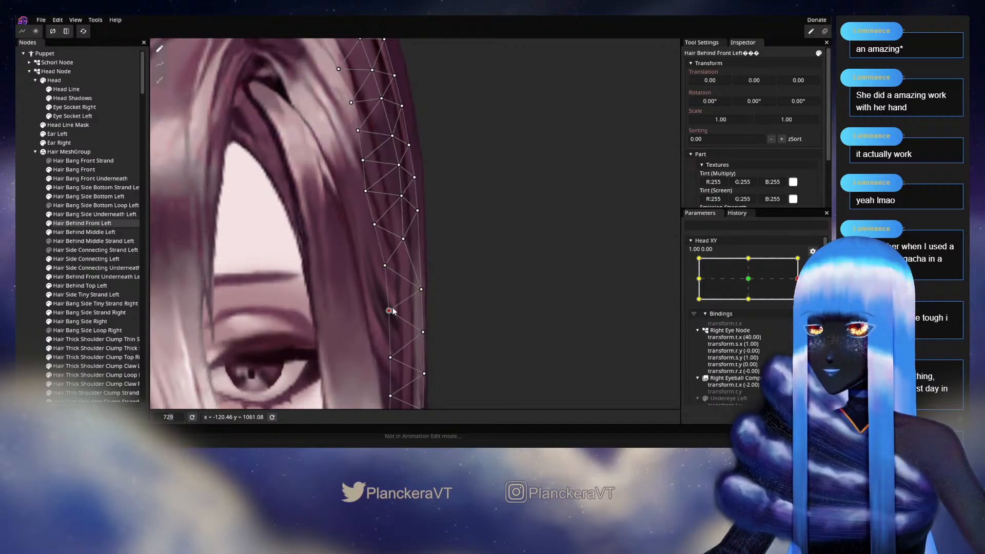
left_click(421, 290)
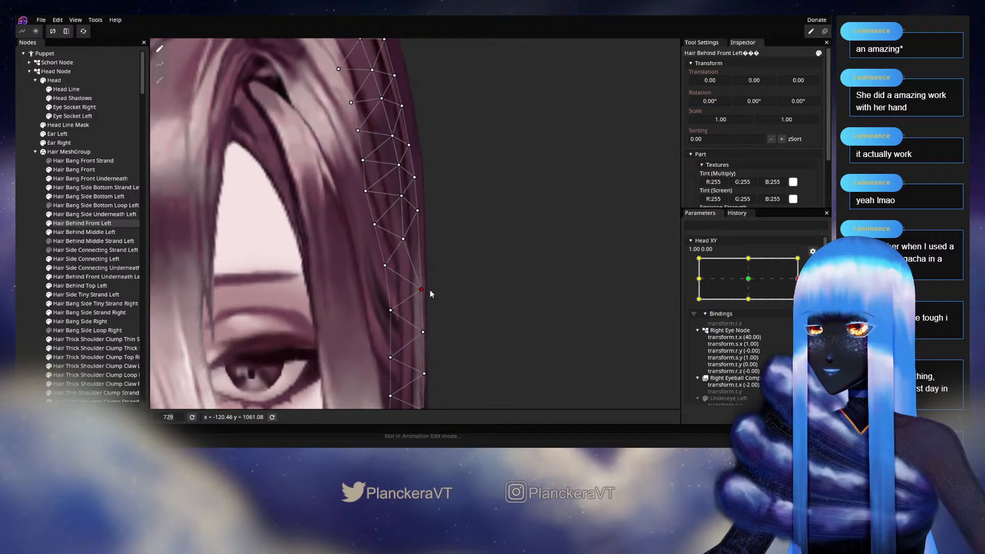
left_click_drag(433, 294, 439, 255)
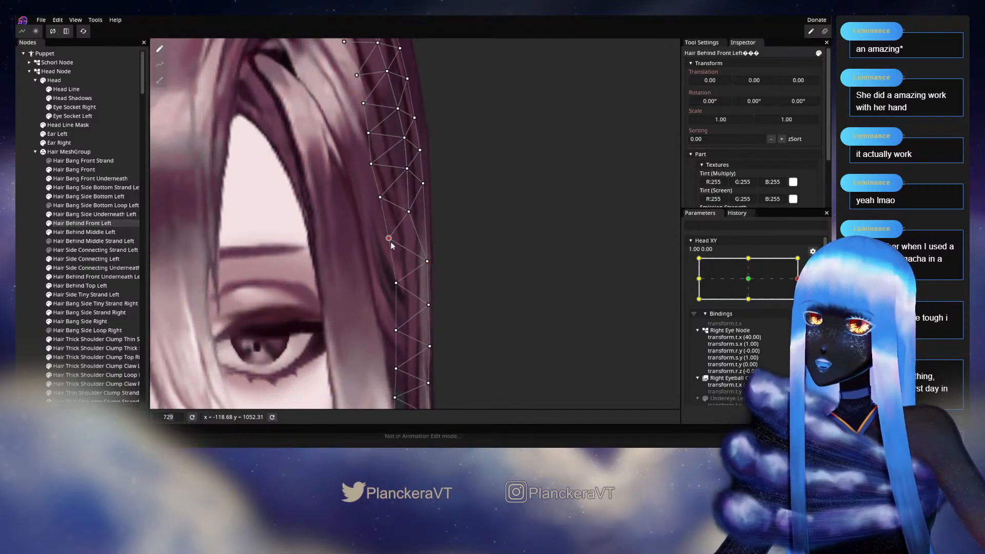
left_click(389, 239)
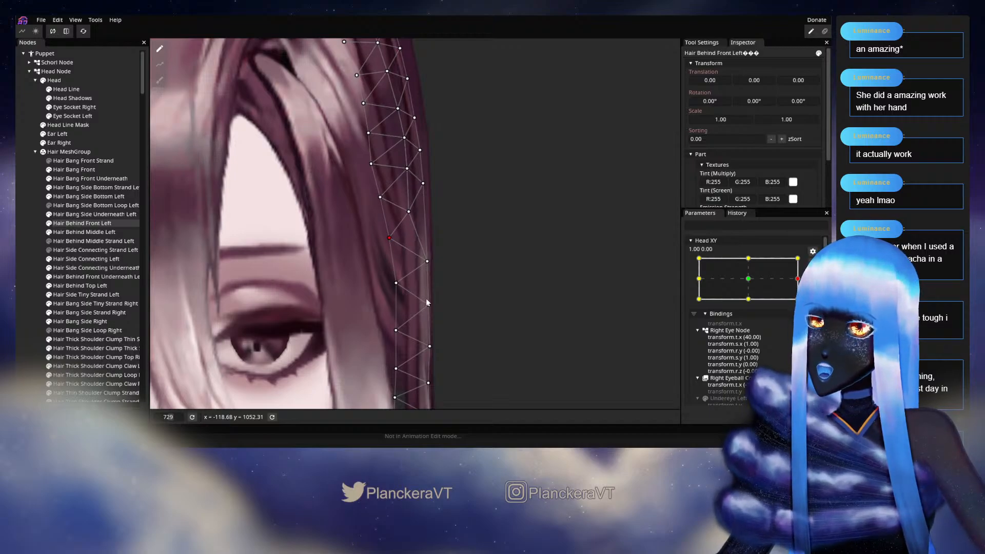
Fine-tune the inner-edge vertices of Hair Behind Front Left over the dark gap above the eye, plus the neighbouring outer-edge vertex.
scroll(409, 226, "up", 3)
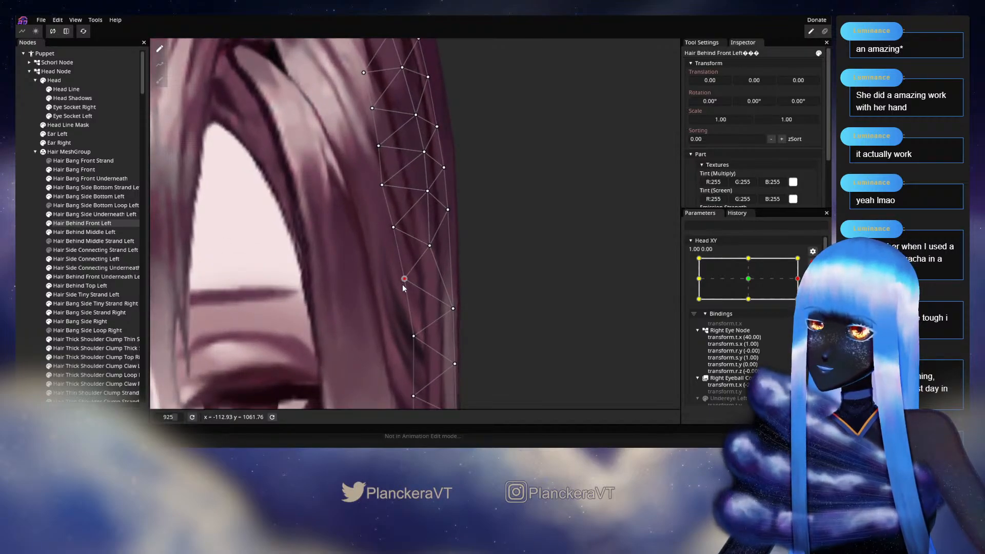
left_click_drag(401, 281, 385, 194)
left_click(396, 249)
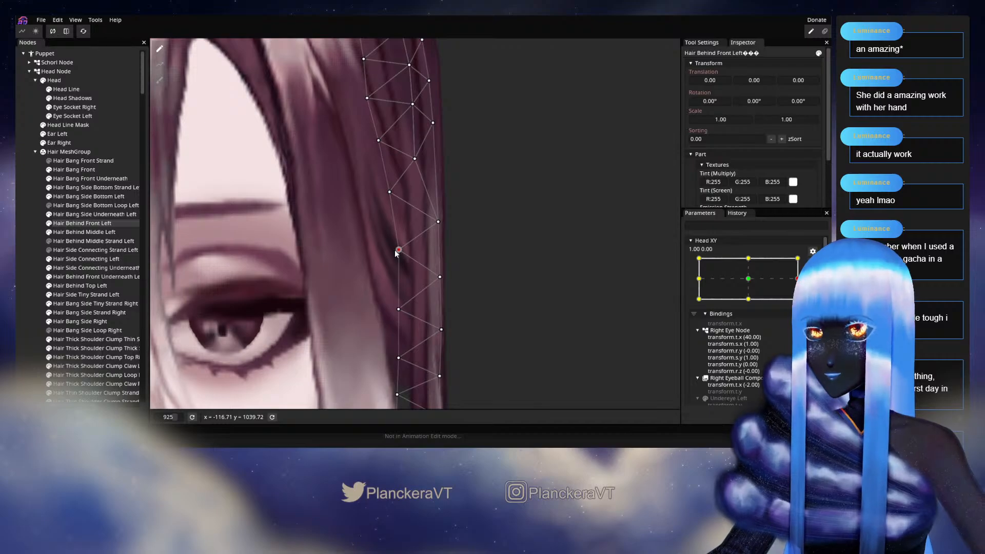
left_click_drag(395, 250, 394, 251)
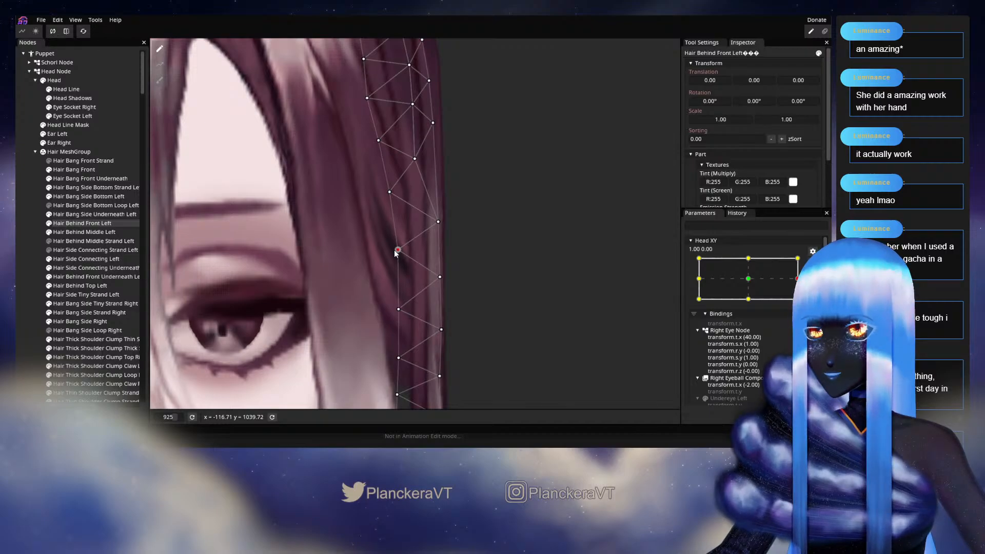
left_click(440, 221)
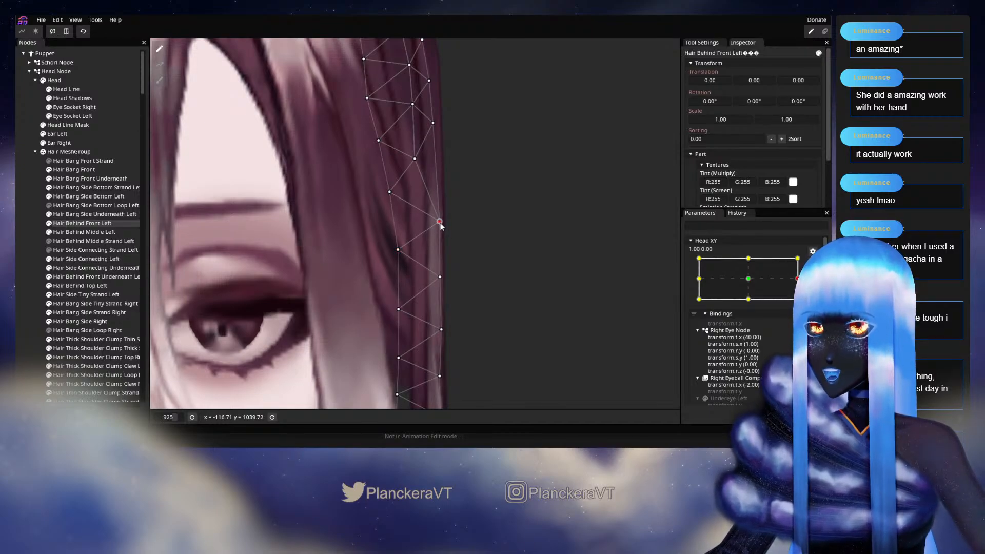
left_click_drag(419, 308, 462, 350)
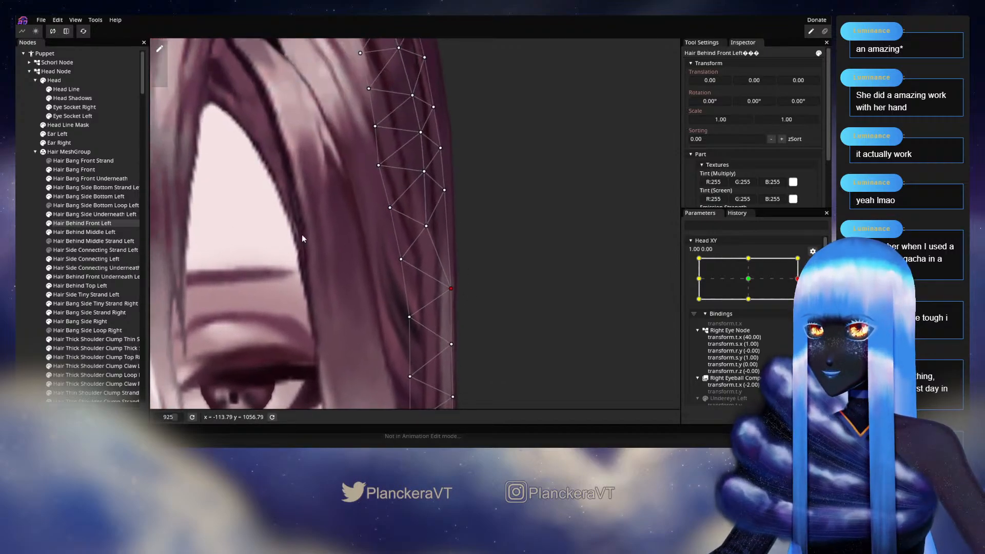
Select Hair Side Connecting Left and reposition vertices along the lower part of its outer edge.
left_click(85, 259)
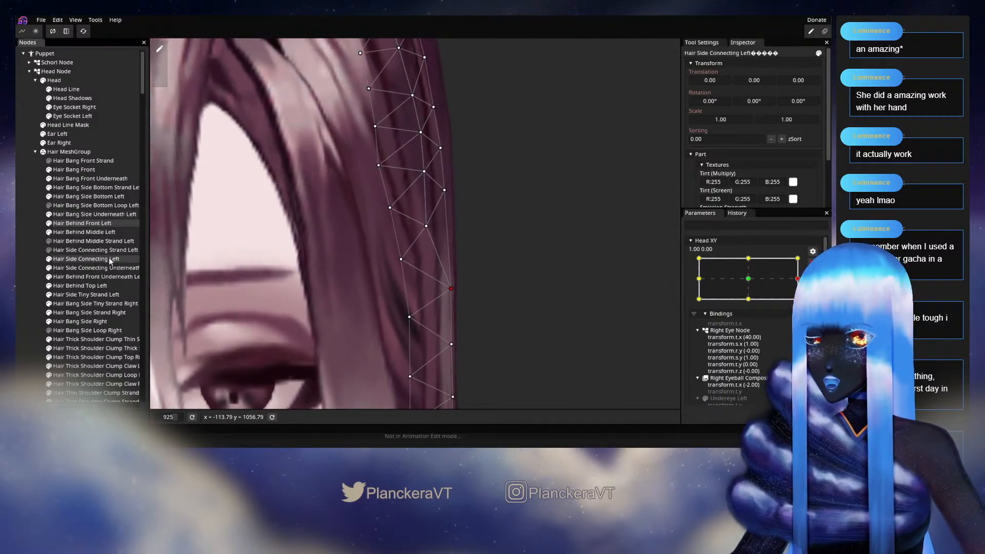
scroll(449, 216, "up", 3)
scroll(437, 264, "up", 1)
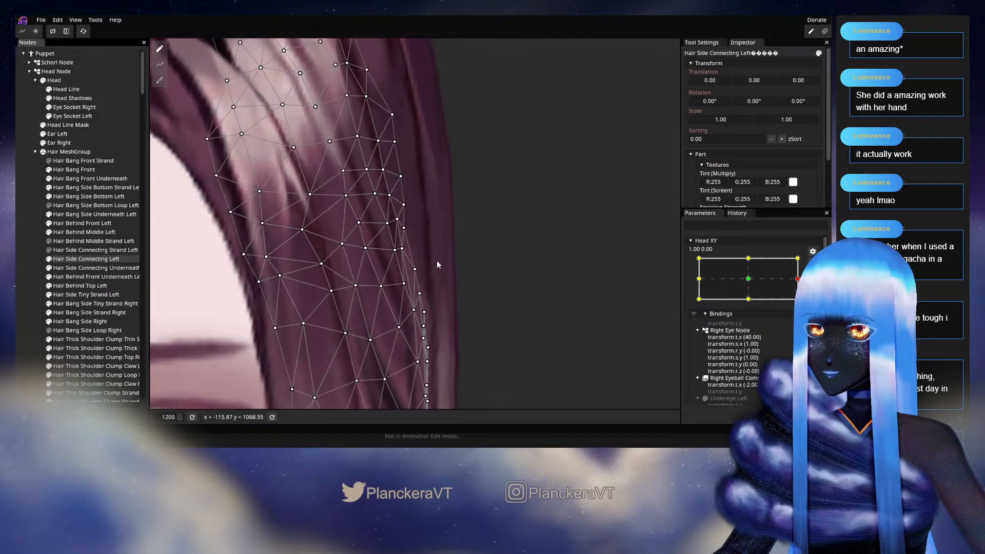
left_click_drag(460, 222, 403, 212)
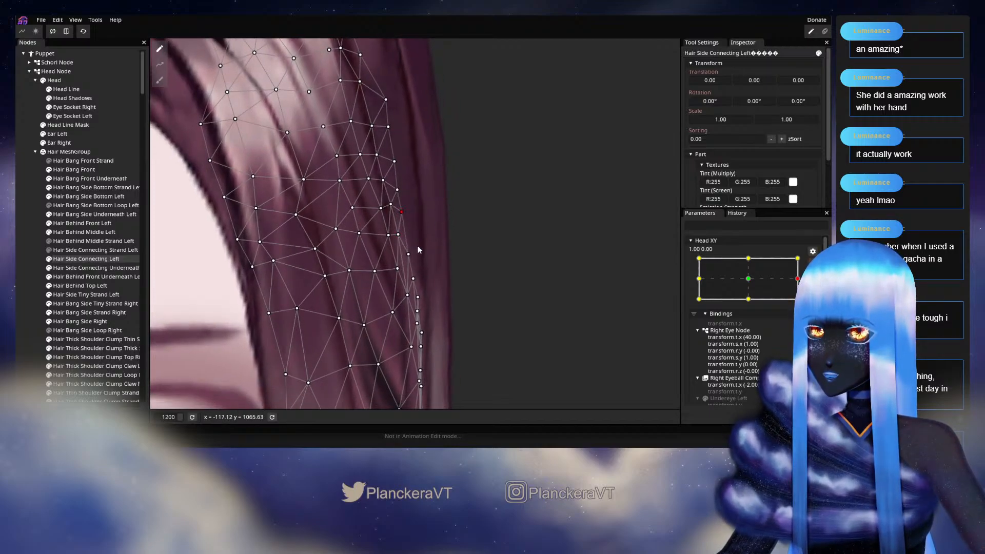
left_click_drag(410, 254, 414, 253)
left_click(400, 268)
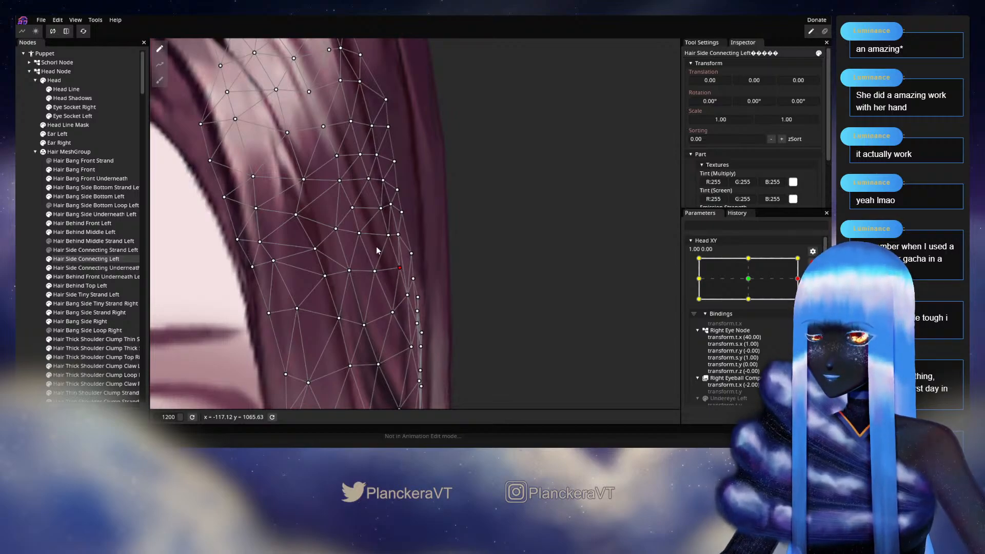
Nudge the inner vertices of Hair Side Connecting Left beside the outer edge, along the dark section below the highlight.
left_click(360, 234)
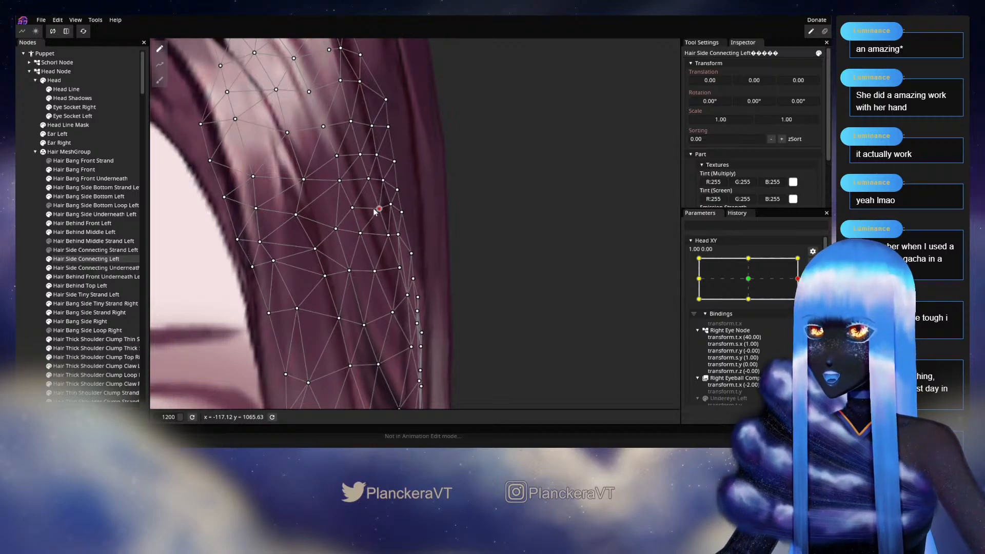
left_click_drag(352, 212, 355, 212)
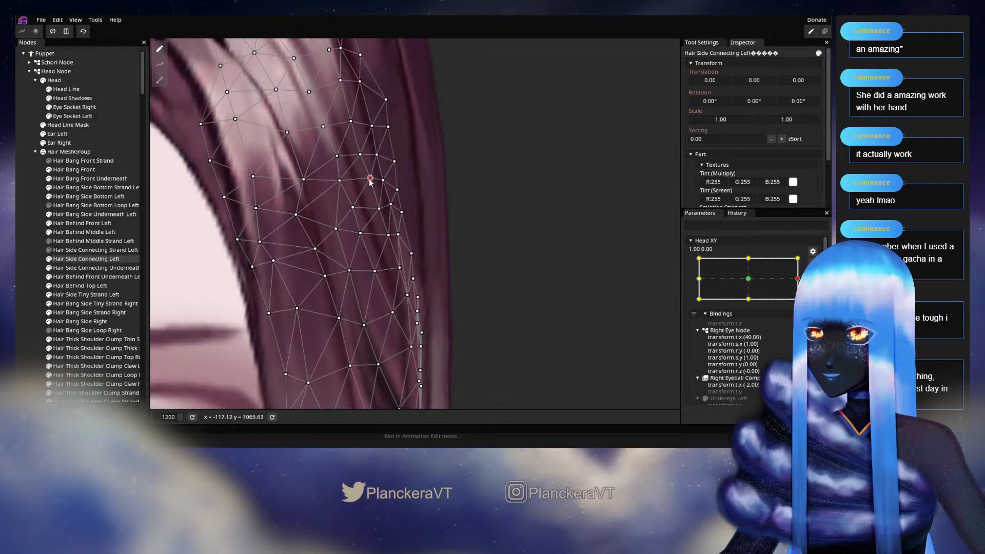
left_click_drag(388, 236, 382, 223)
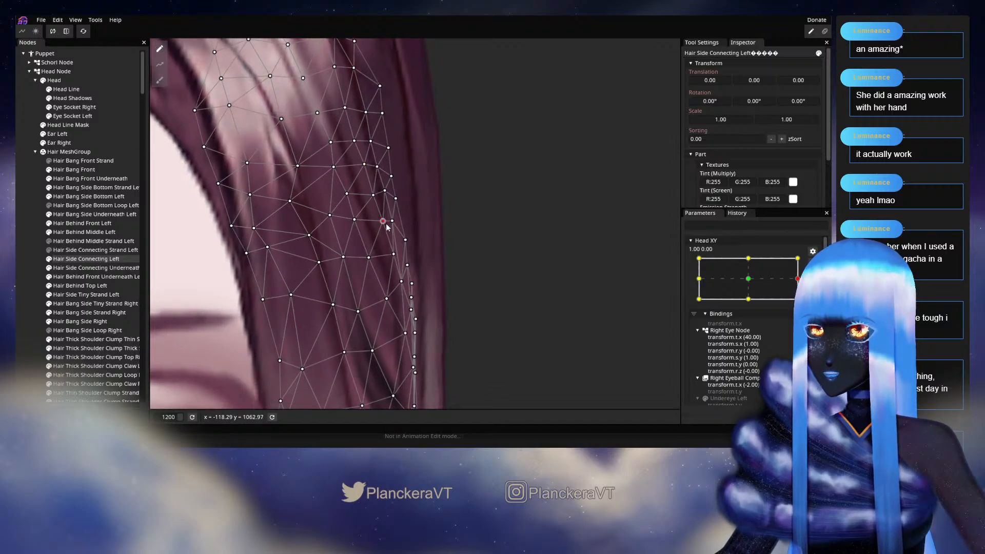
left_click_drag(371, 240, 359, 268)
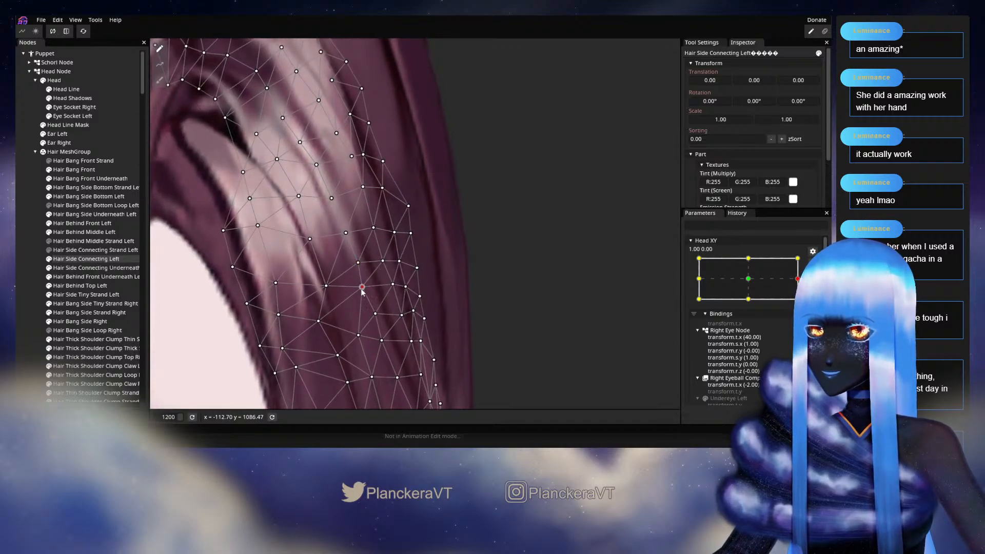
left_click_drag(361, 294, 360, 294)
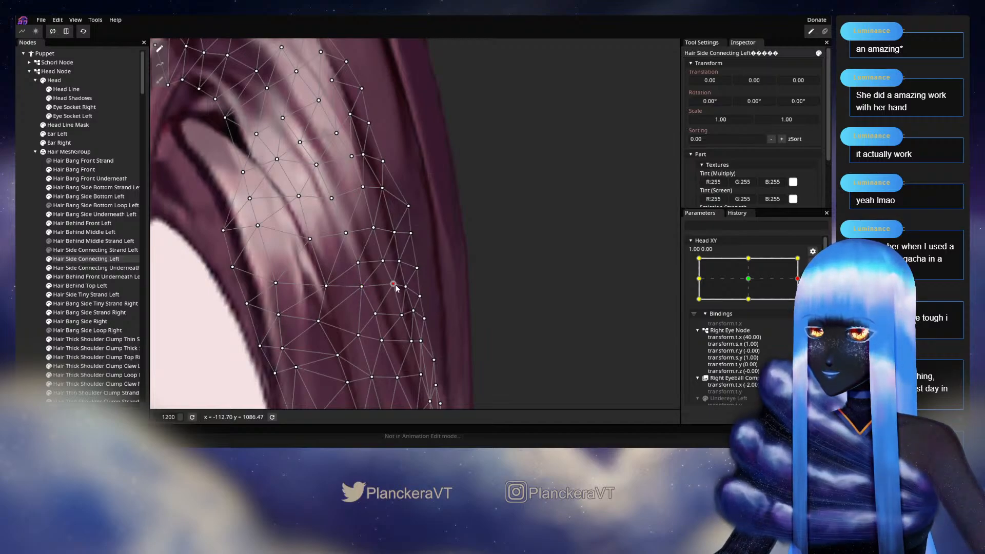
Reposition the outer-edge vertices of Hair Side Connecting Left and their inner neighbours alongside the highlighted part of the strand.
left_click_drag(368, 218, 390, 278)
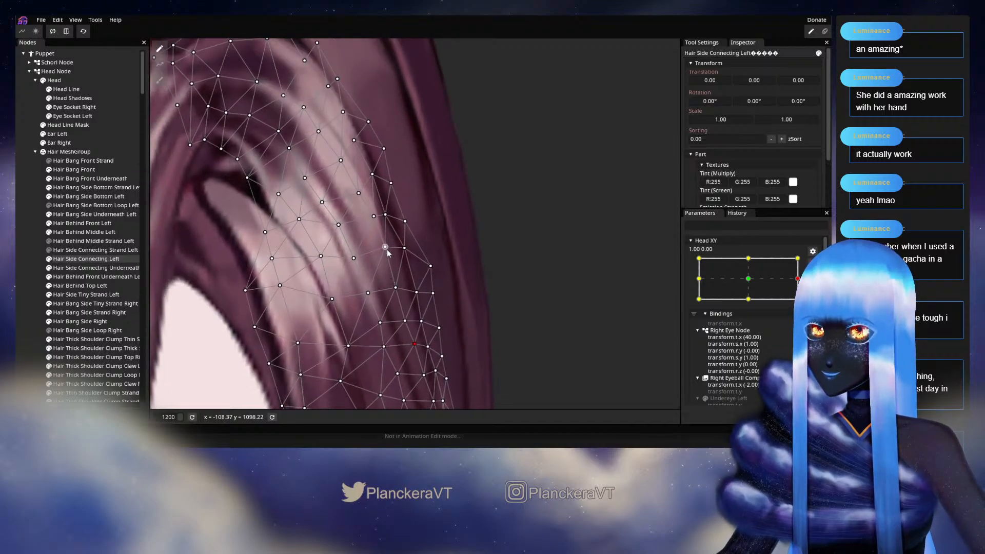
left_click_drag(387, 214, 397, 213)
left_click_drag(388, 249, 398, 249)
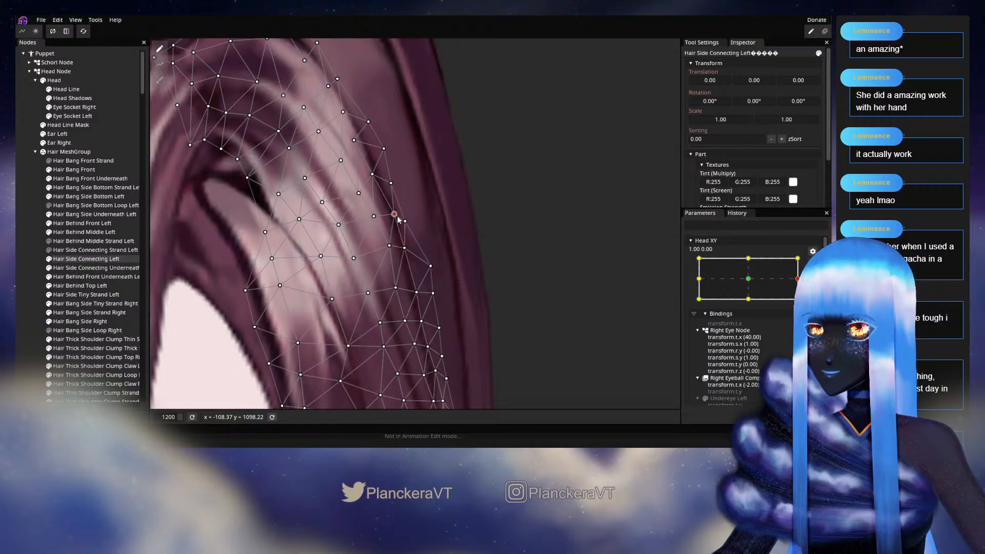
left_click(374, 216)
left_click_drag(376, 219, 374, 220)
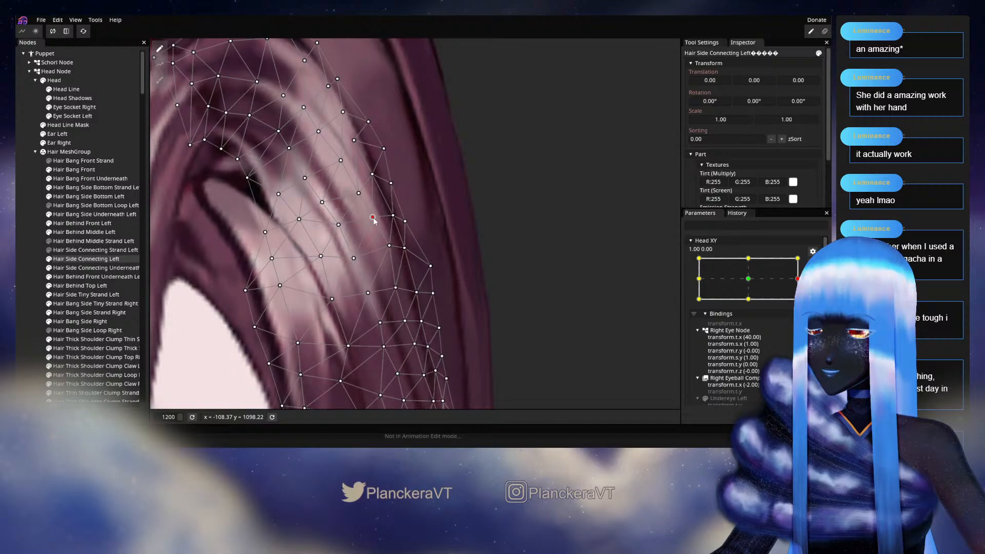
left_click_drag(375, 176, 380, 180)
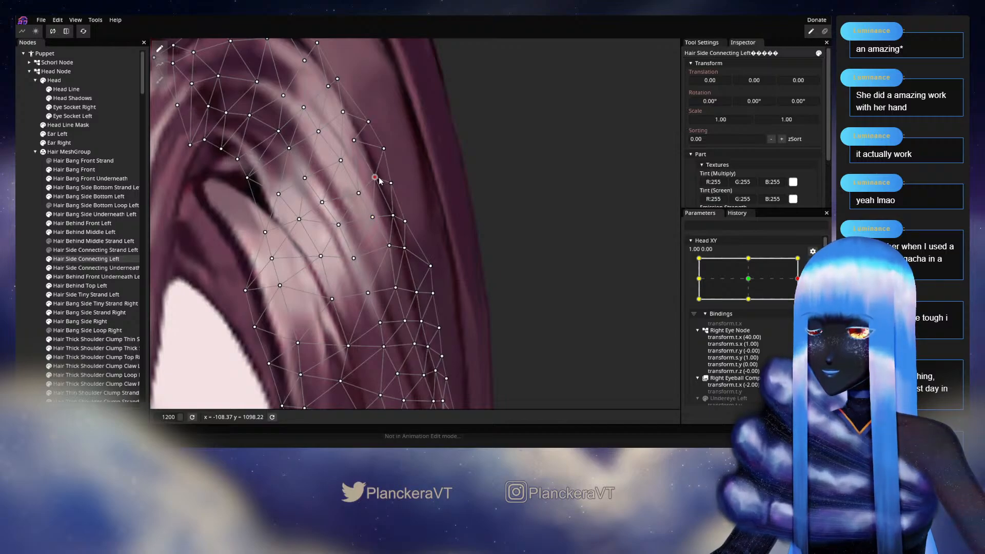
Shift the vertices of Hair Side Connecting Left on the upper outer curve and across the highlight beside the dark gap.
left_click_drag(359, 143, 405, 243)
left_click(396, 222)
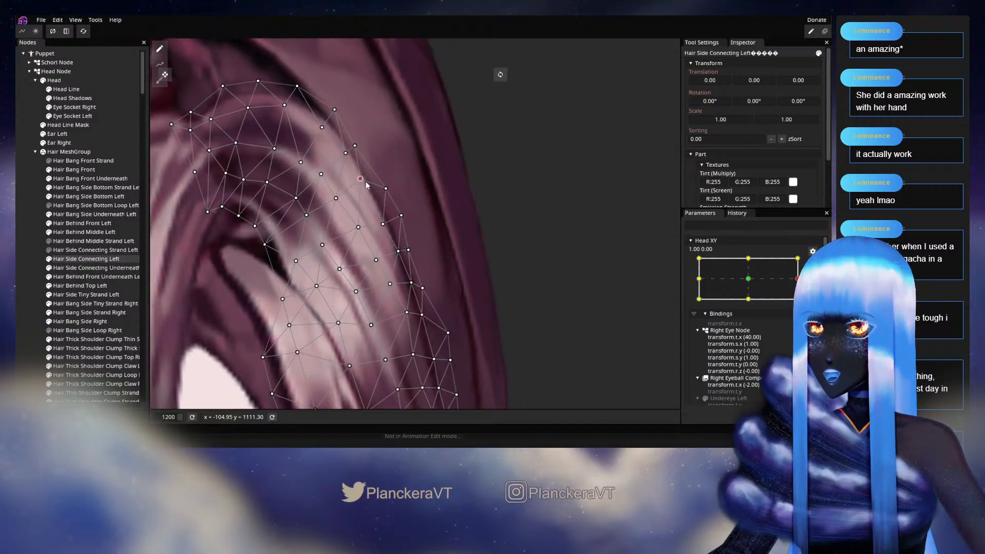
left_click_drag(364, 181, 371, 188)
mouse_move(357, 148)
left_mouse_down()
mouse_move(366, 157)
mouse_move(353, 157)
left_mouse_up()
left_click_drag(363, 230, 370, 212)
left_click(326, 226)
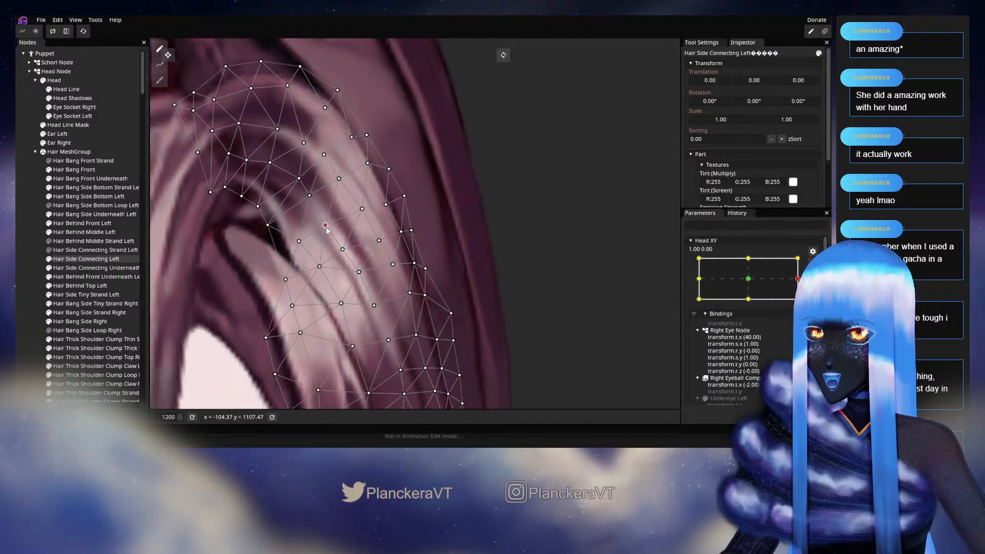
left_click(343, 249)
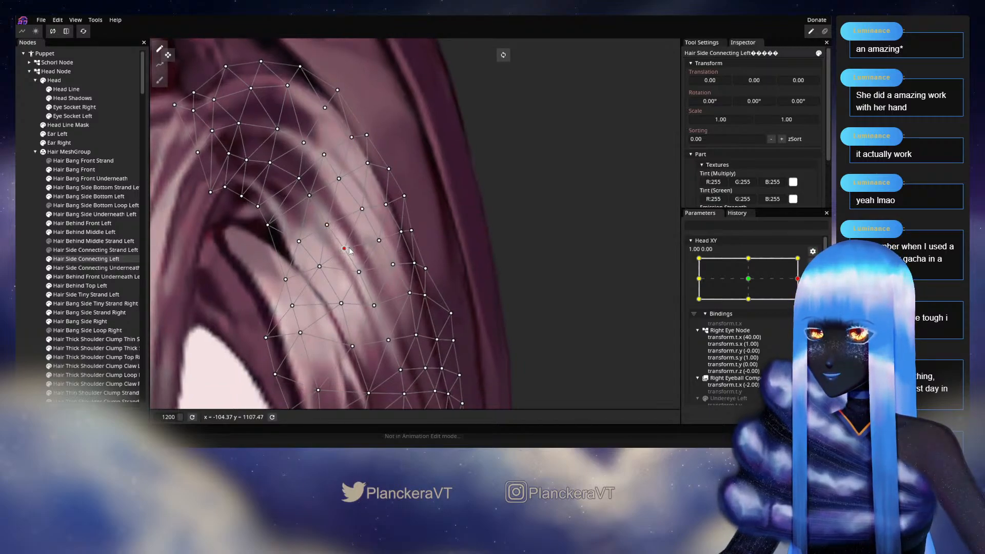
left_click_drag(369, 276, 369, 255)
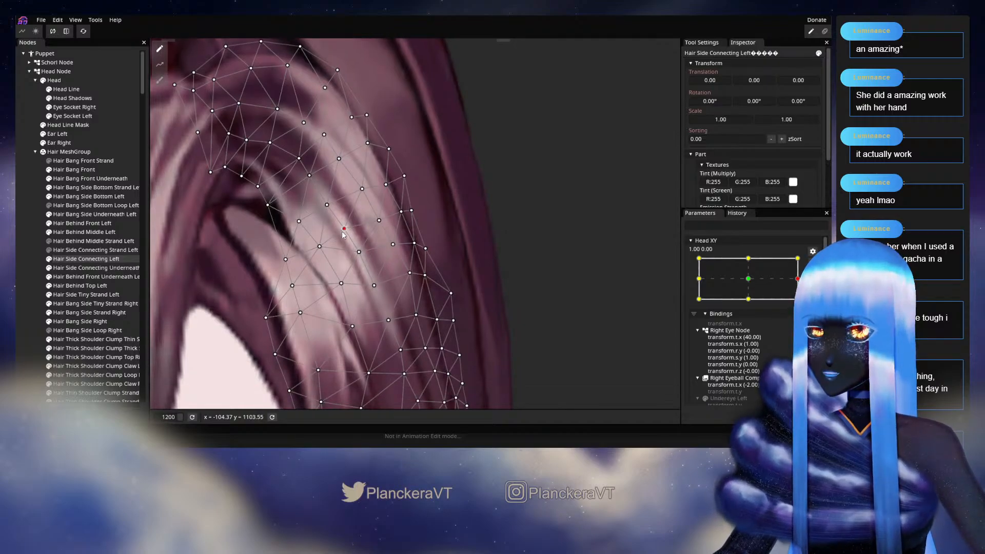
Fine-tune the vertices of Hair Side Connecting Left around the top arch and just inside its upper outer edge.
left_click_drag(329, 256, 380, 320)
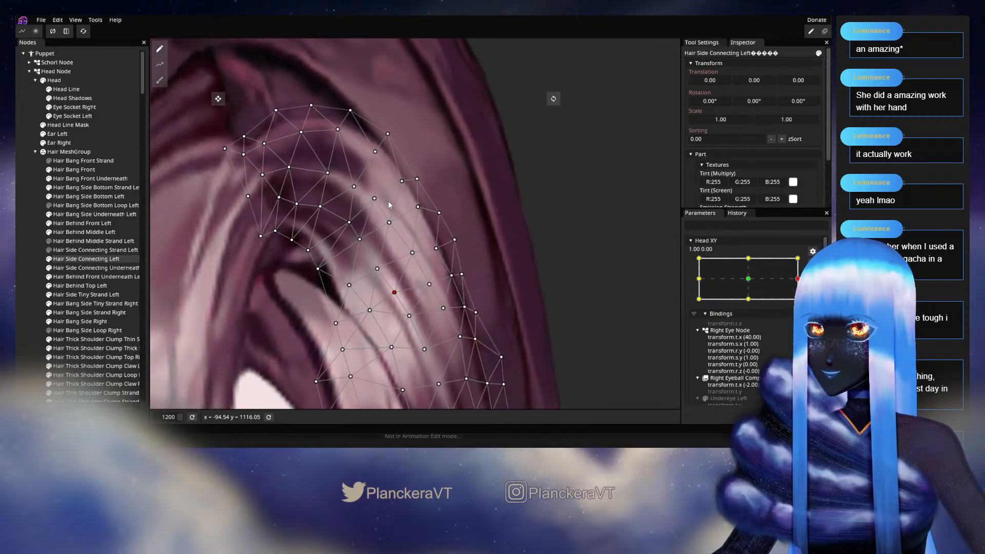
left_click(376, 201)
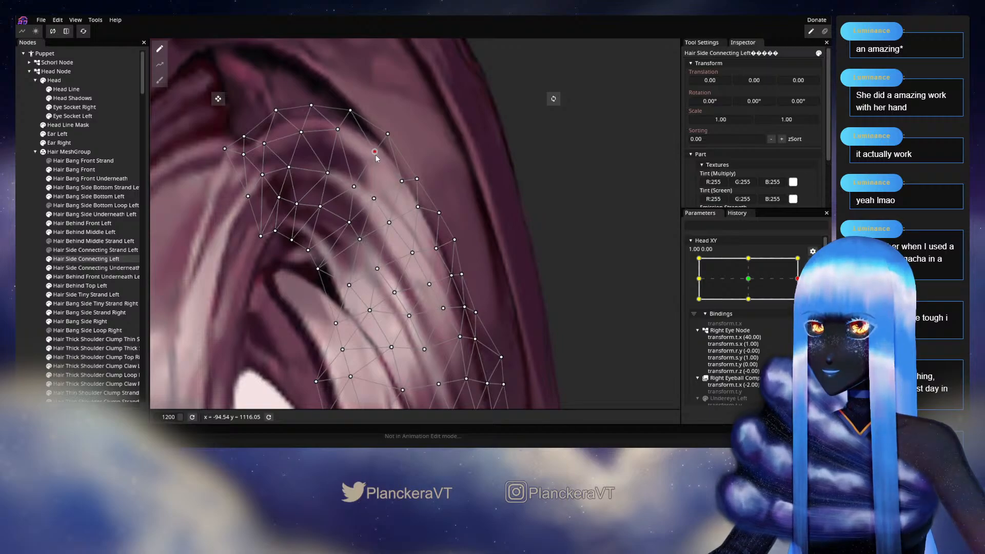
mouse_move(407, 168)
left_mouse_down()
mouse_move(392, 154)
mouse_move(411, 168)
mouse_move(390, 172)
left_mouse_up()
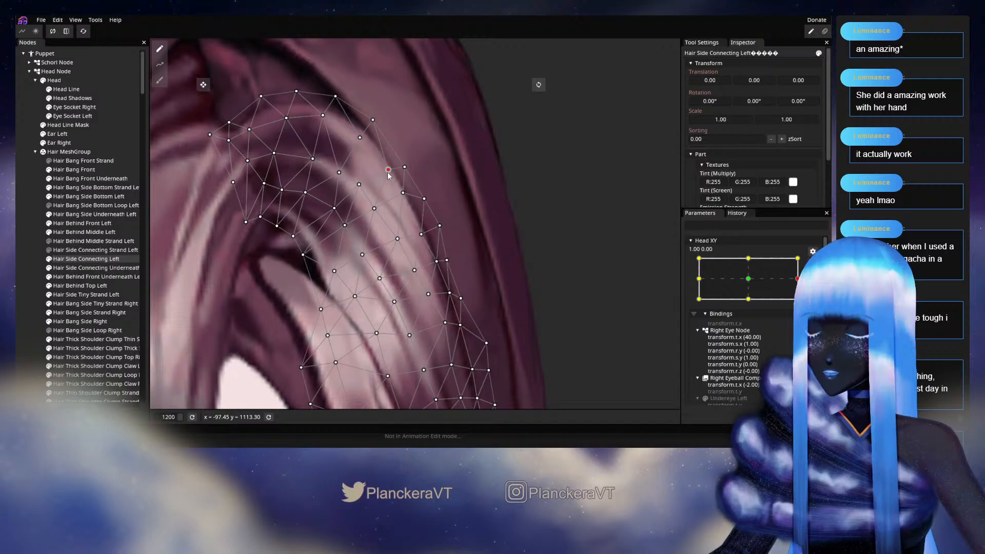
left_click(358, 184)
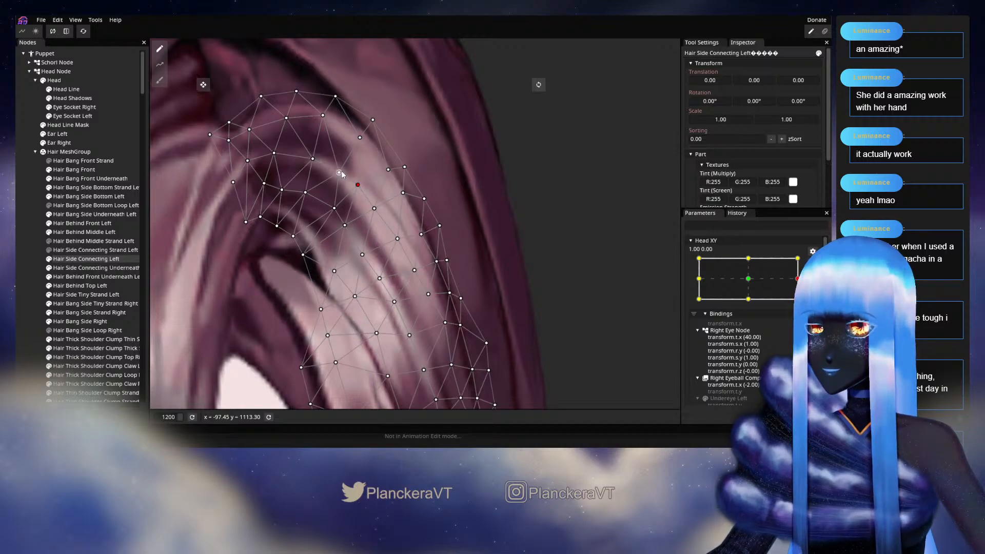
left_click(404, 193)
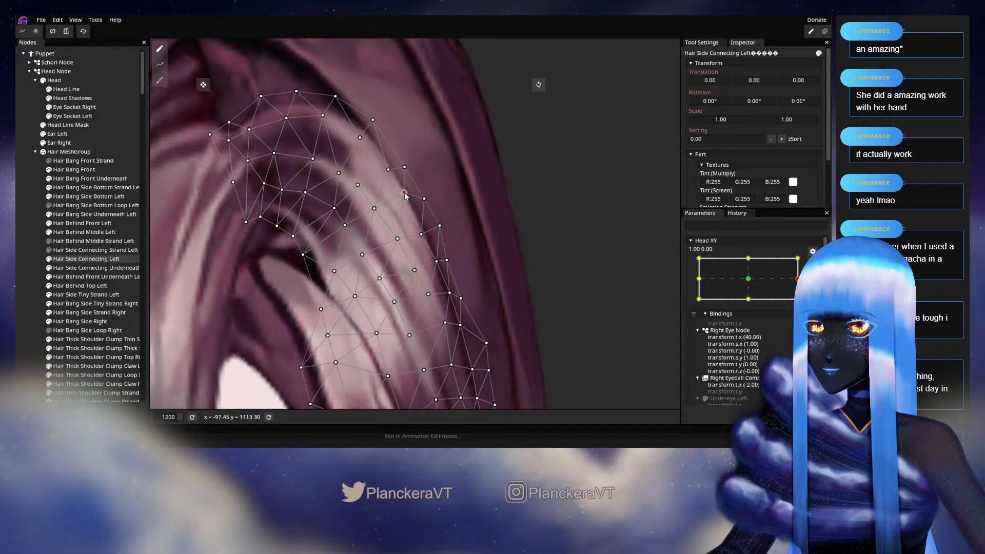
left_click_drag(426, 236, 411, 193)
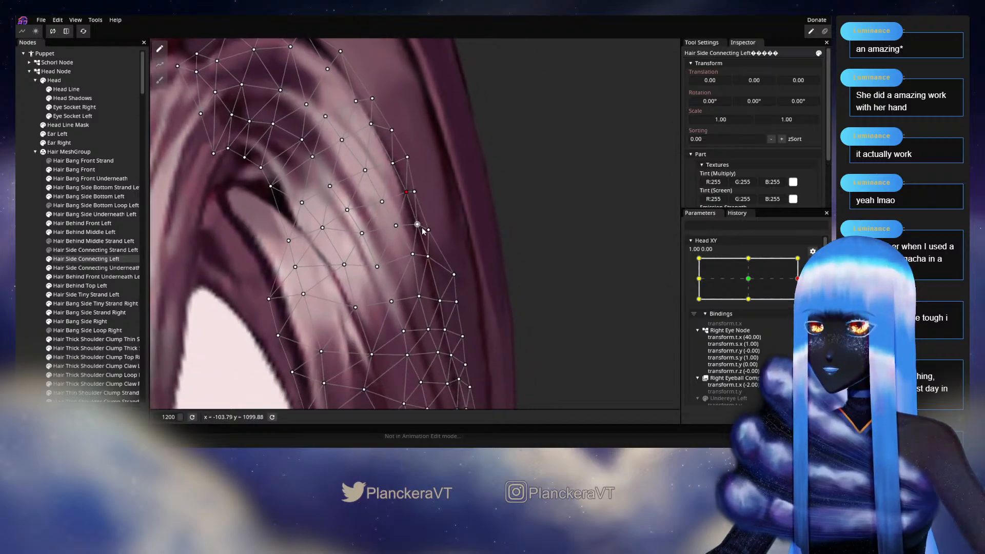
Save the puppet file and clear the node selection to check the whole head without the mesh overlay.
key("ctrl+s")
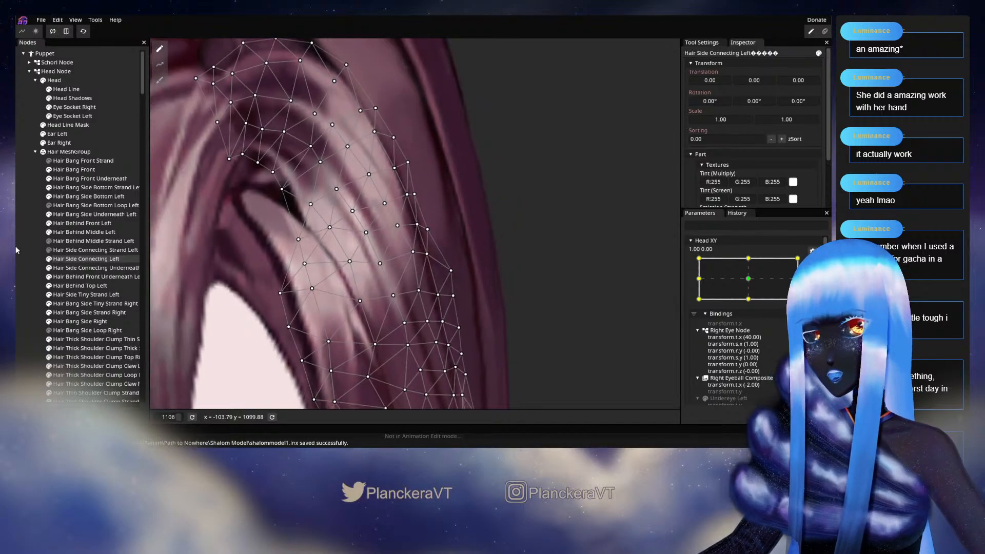
left_click(17, 247)
scroll(420, 268, "down", 3)
scroll(488, 272, "down", 4)
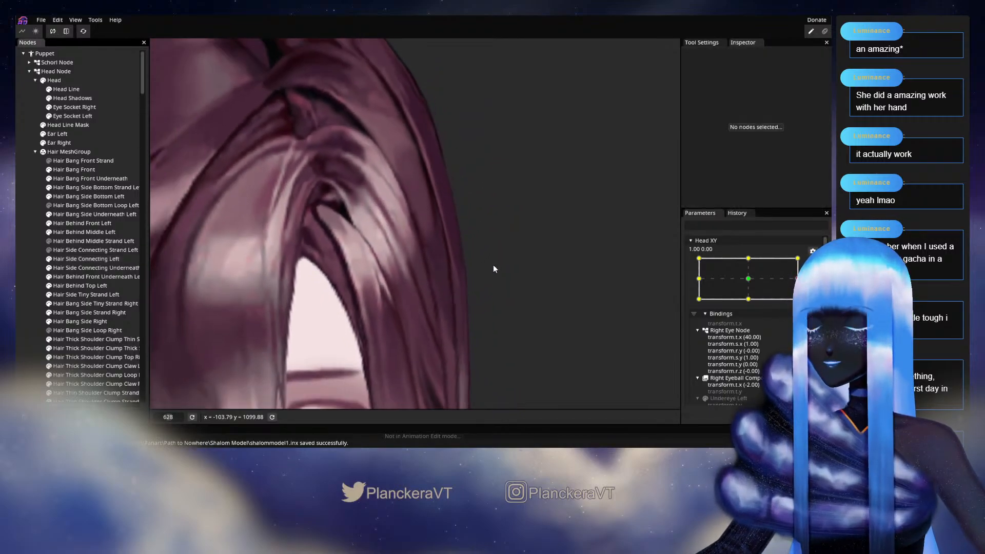
scroll(494, 269, "down", 5)
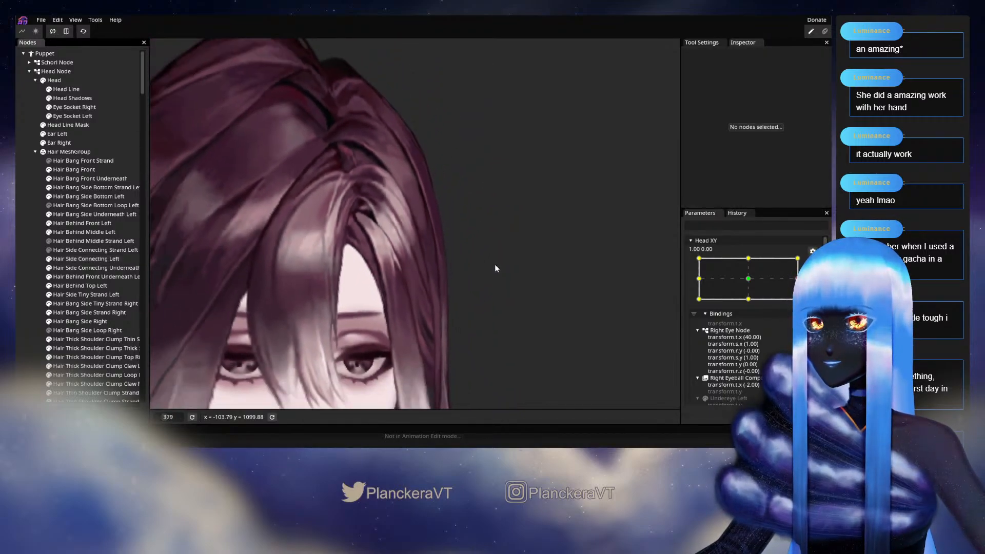
scroll(497, 269, "down", 2)
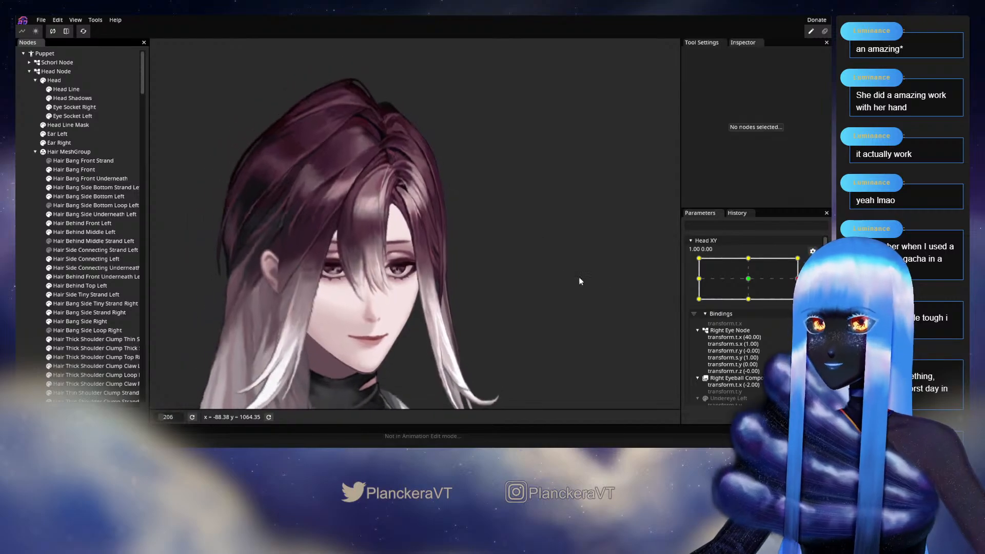
Set the Head XY parameter to 1.00 -1.00 and inspect the hair around the parting.
left_click_drag(804, 303, 804, 324)
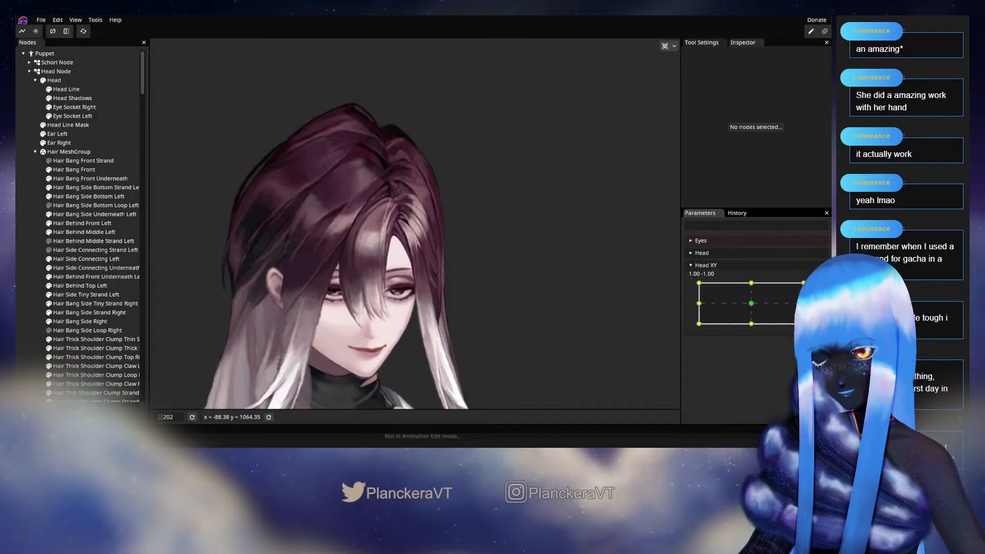
mouse_move(804, 324)
left_mouse_down()
mouse_move(758, 324)
mouse_move(803, 324)
mouse_move(803, 303)
mouse_move(803, 324)
left_mouse_up()
scroll(331, 212, "up", 6)
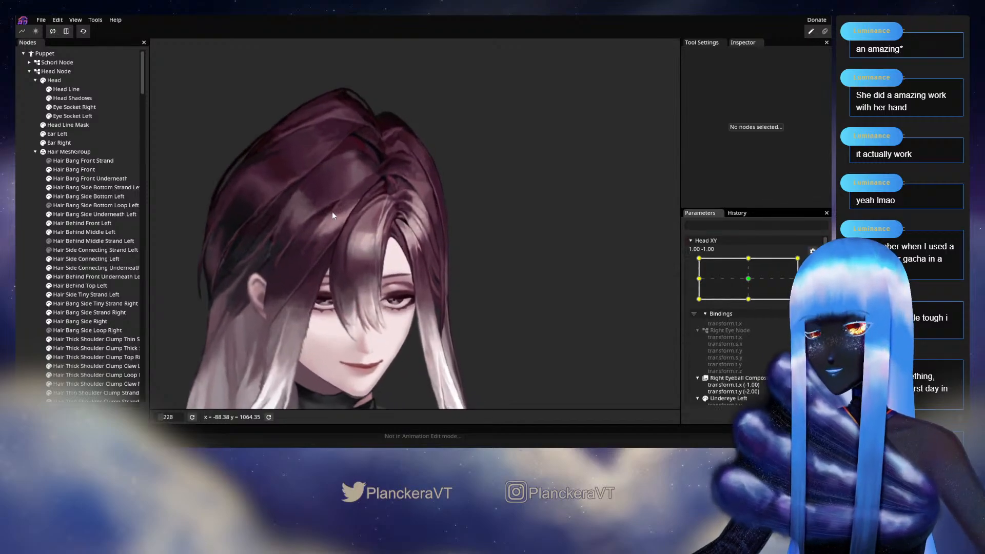
scroll(414, 275, "up", 1)
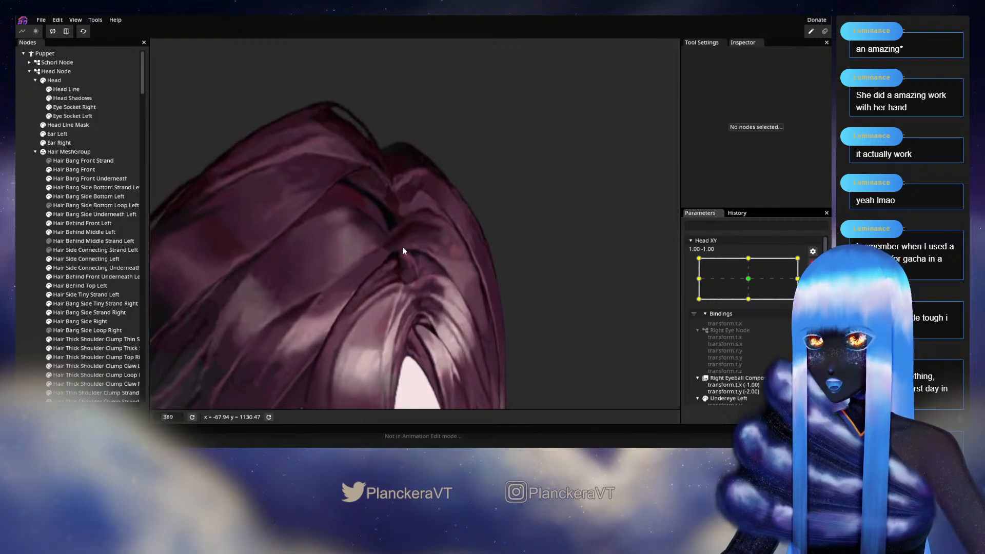
scroll(417, 274, "up", 5)
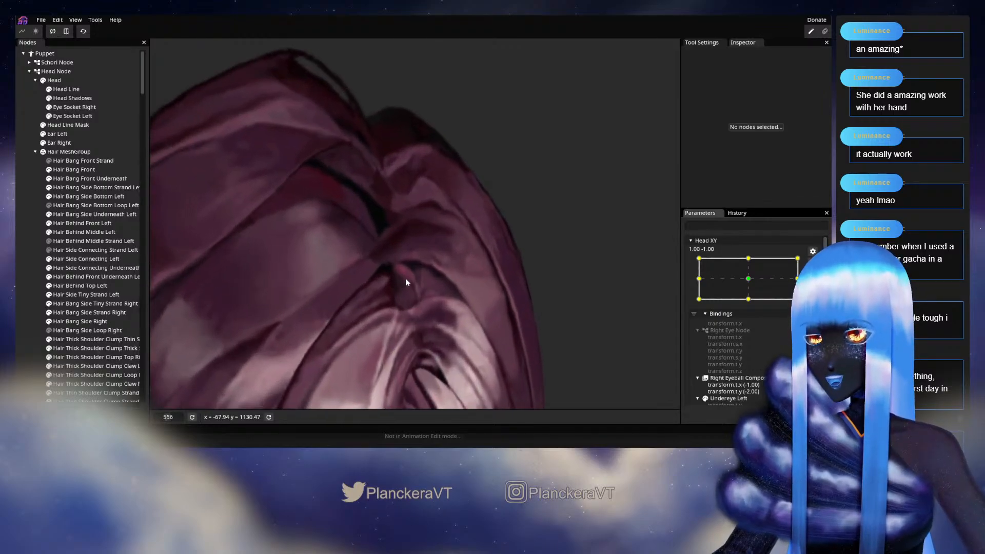
scroll(406, 272, "up", 2)
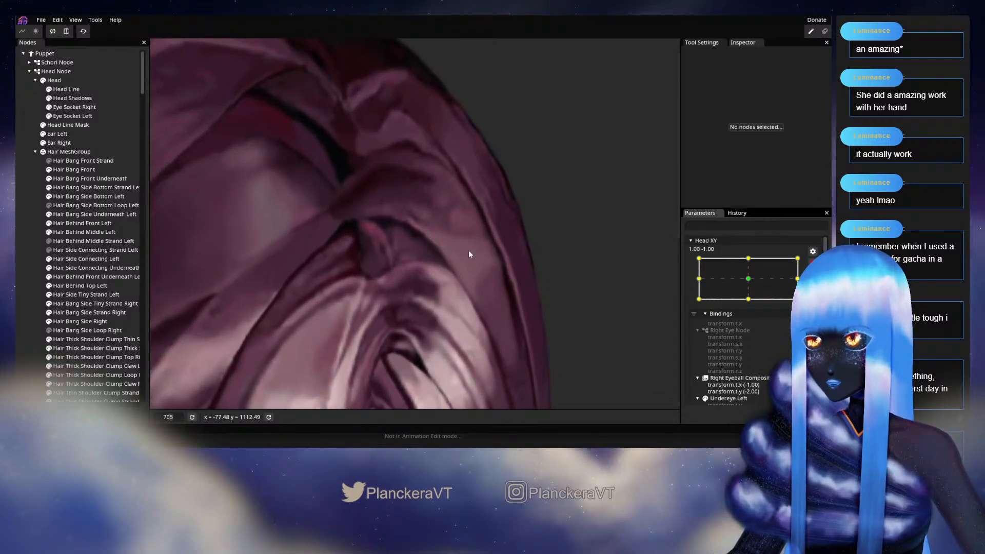
Shift the central vertices of Hair Behind Front Underneath Left below the parting, and deselect the mesh.
left_click(118, 277)
scroll(295, 309, "up", 1)
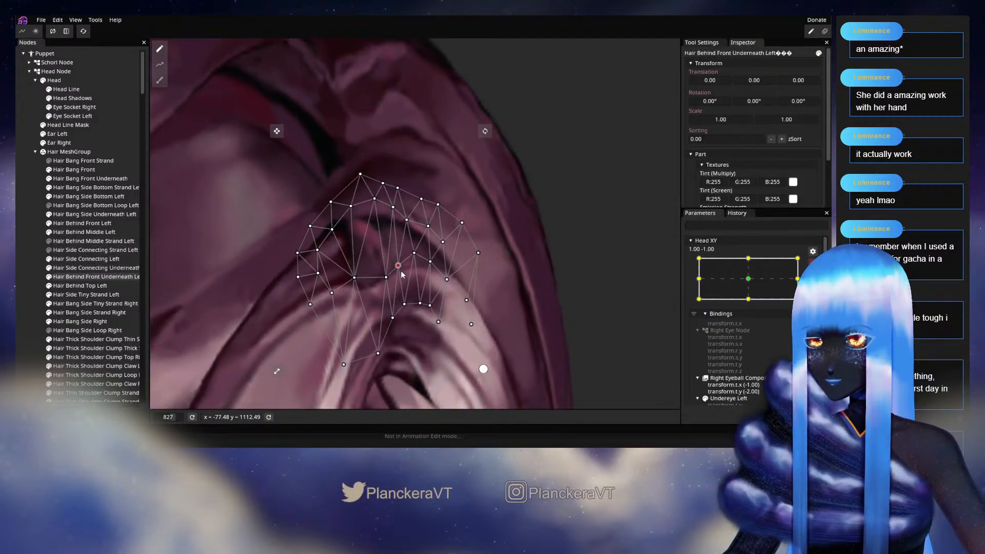
mouse_move(402, 272)
left_mouse_down()
mouse_move(393, 276)
mouse_move(403, 276)
left_mouse_up()
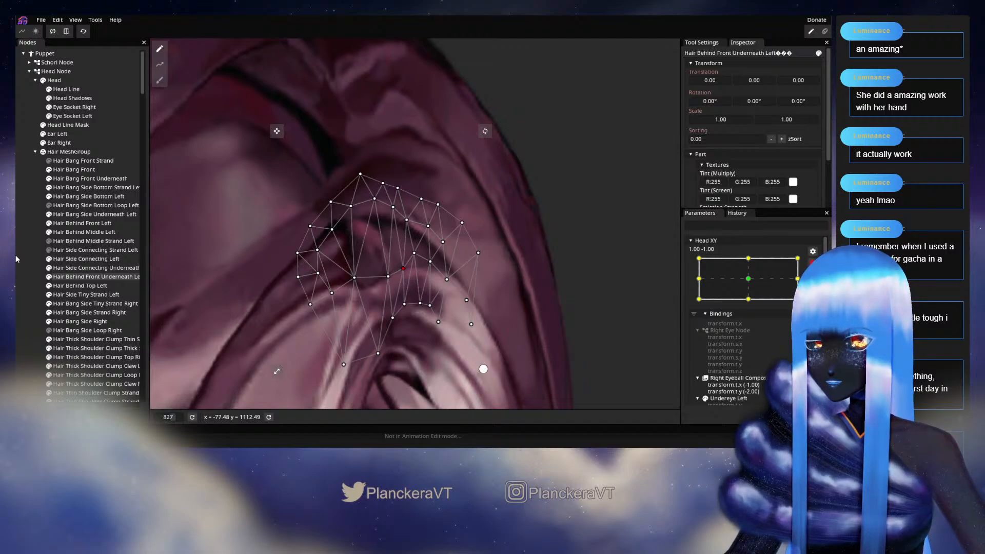
left_click(488, 298)
scroll(473, 293, "down", 2)
scroll(476, 291, "down", 2)
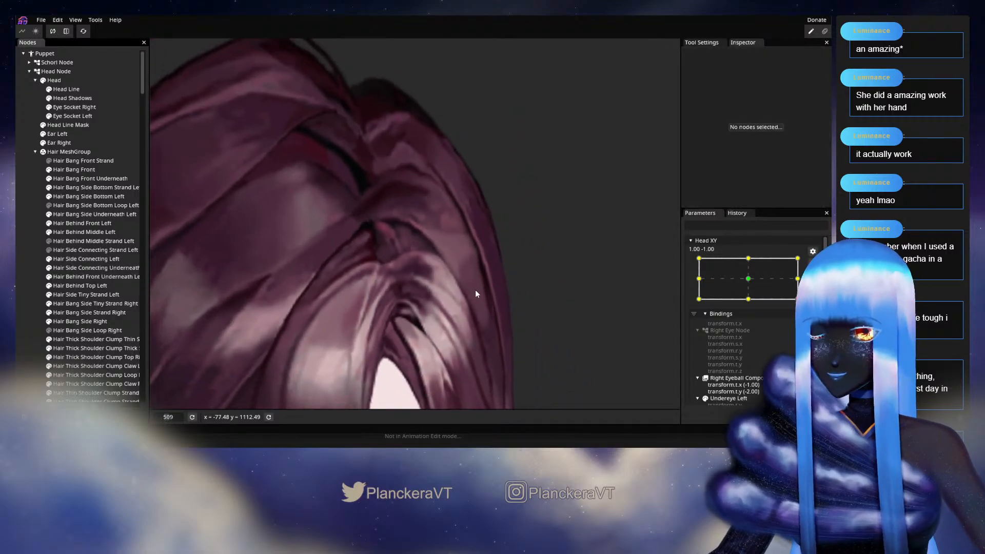
Select Hair Behind Front Underneath Left and compare its shape at Head XY 0.00 -1.00 with the 1.00 -1.00 pose.
left_click(92, 214)
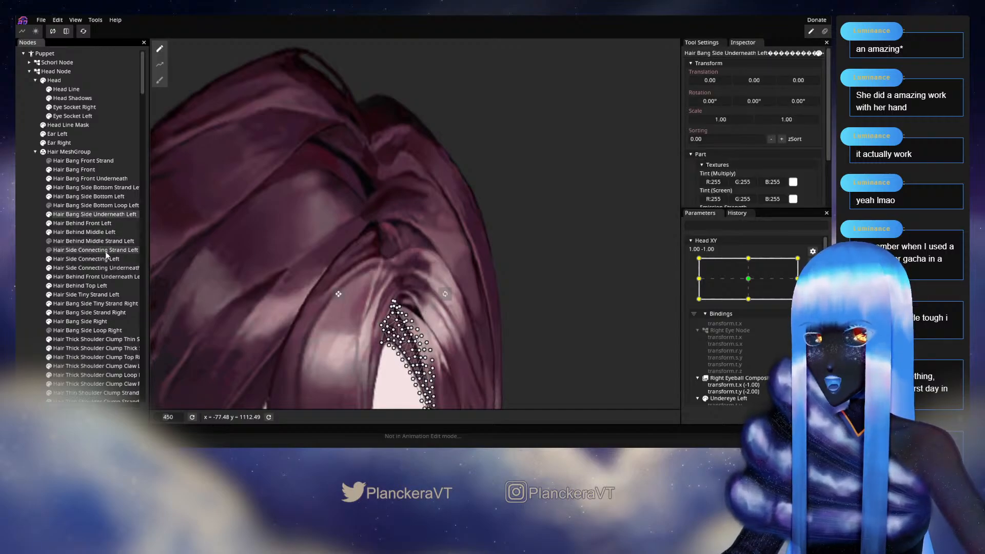
left_click(103, 276)
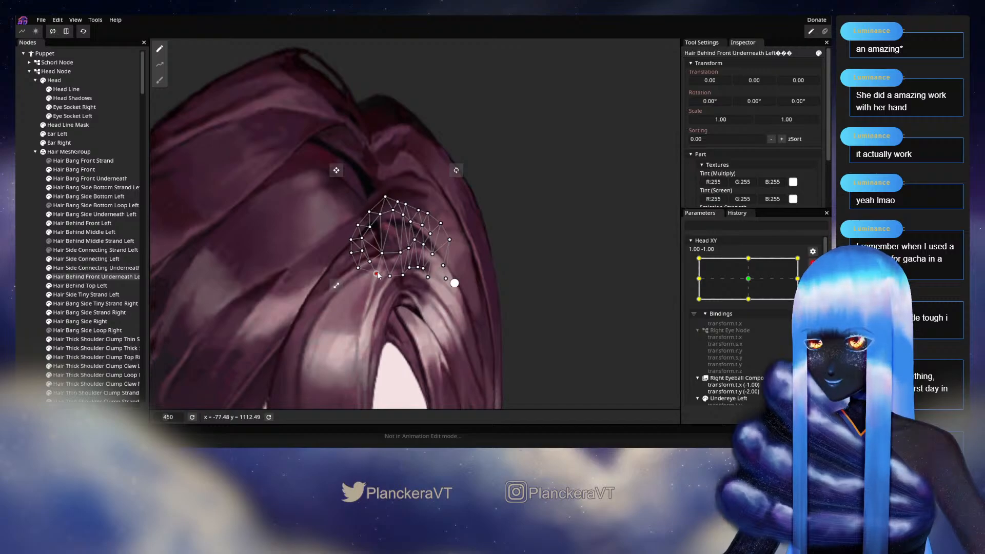
left_click(747, 299)
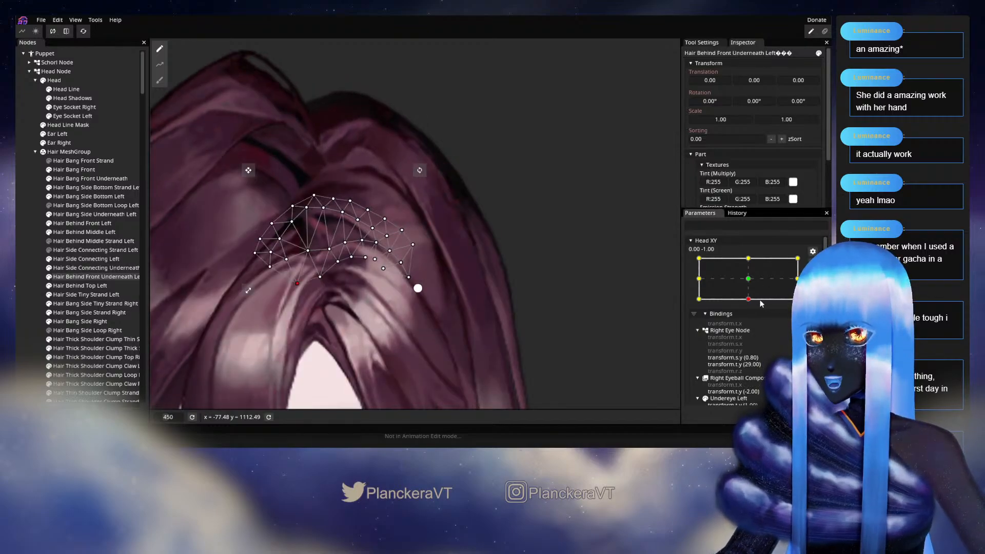
left_click(797, 279)
left_click(797, 299)
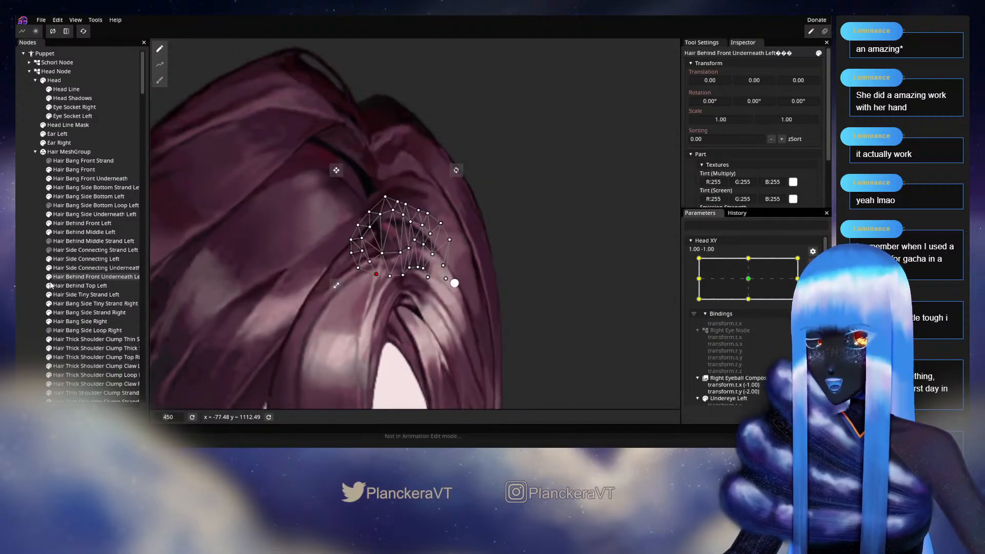
Deselect Hair Behind Front Underneath Left, leave keypoint editing and move Head XY around 1.00 -1.00 to inspect the parting.
left_click(98, 277)
scroll(512, 311, "down", 3)
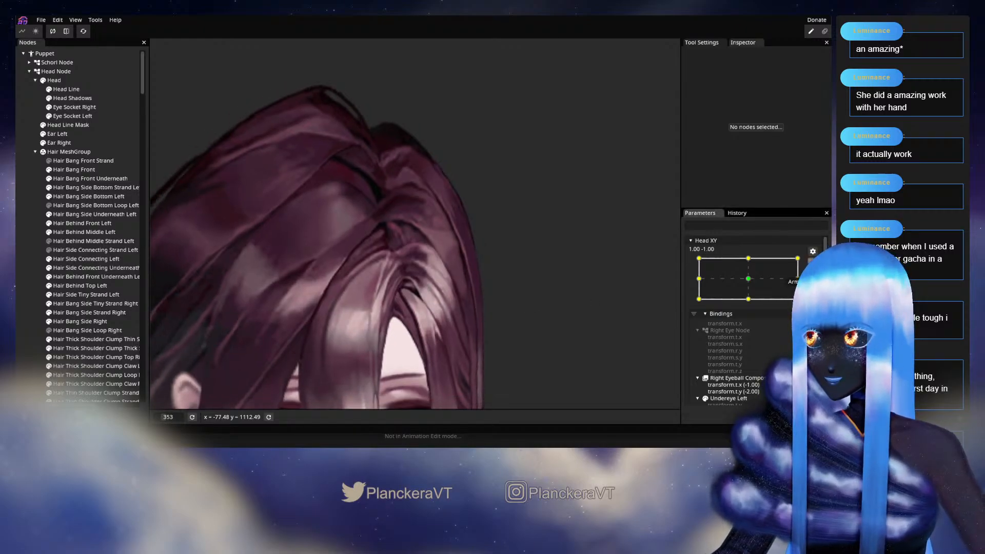
left_click(813, 263)
mouse_move(803, 323)
left_mouse_down()
mouse_move(804, 302)
mouse_move(804, 323)
left_mouse_up()
scroll(321, 193, "up", 3)
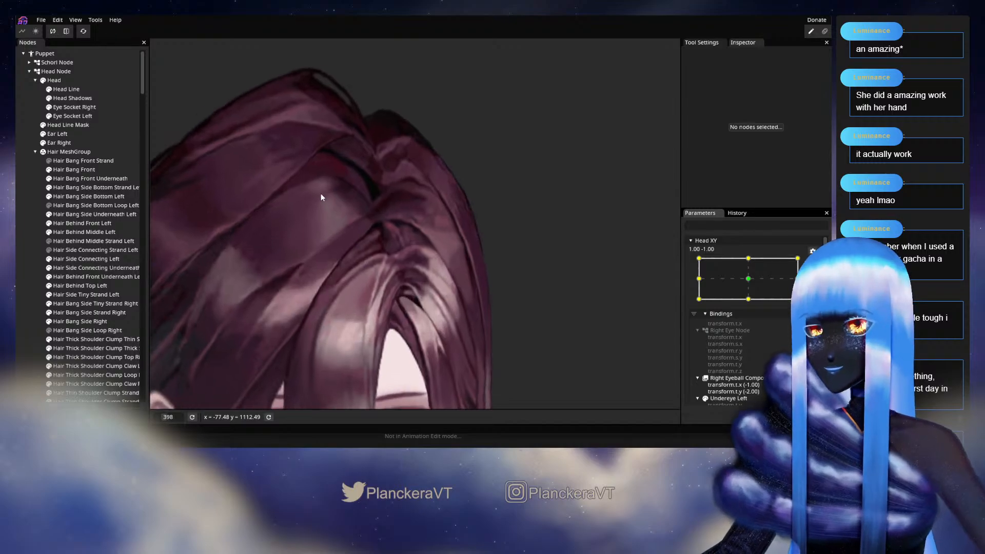
Nudge the upper central vertices of Hair Behind Front Underneath Left just below the parting, and deselect the mesh.
scroll(322, 195, "up", 5)
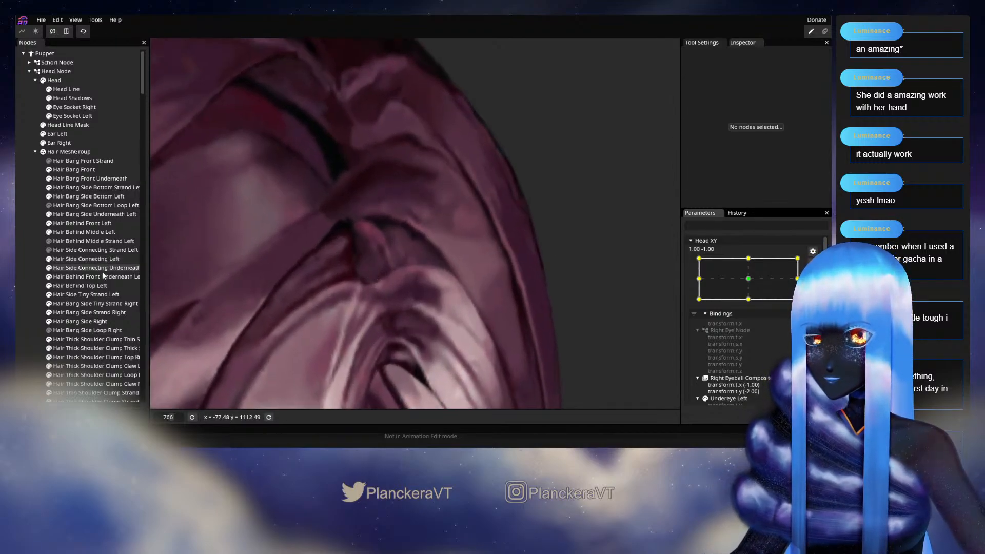
left_click(102, 276)
scroll(407, 237, "up", 1)
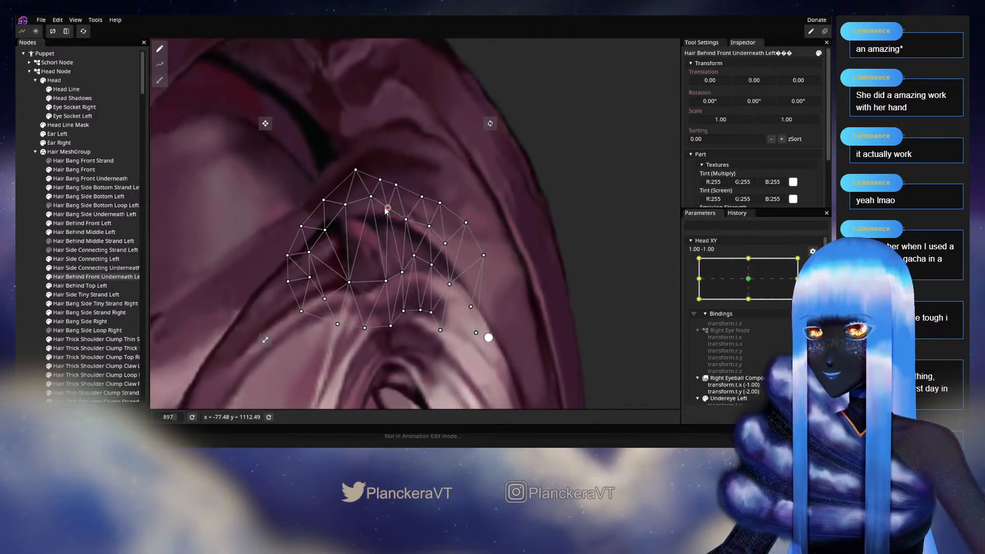
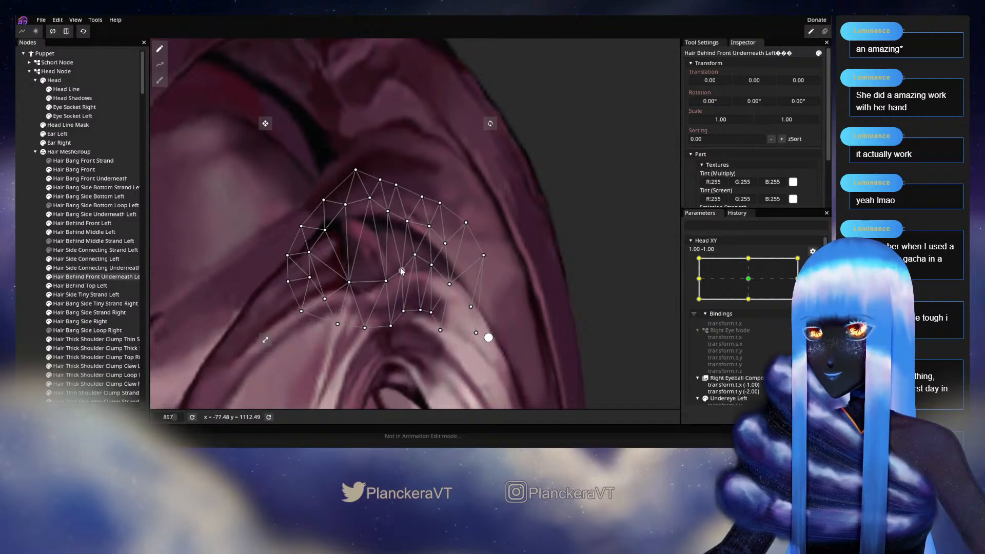
left_click(26, 238)
scroll(584, 300, "down", 5)
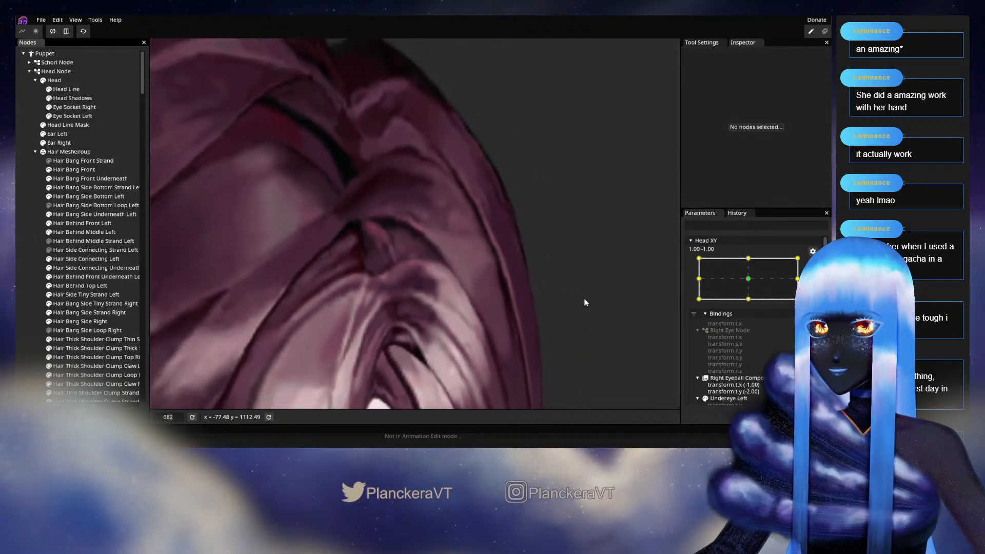
scroll(579, 306, "down", 1)
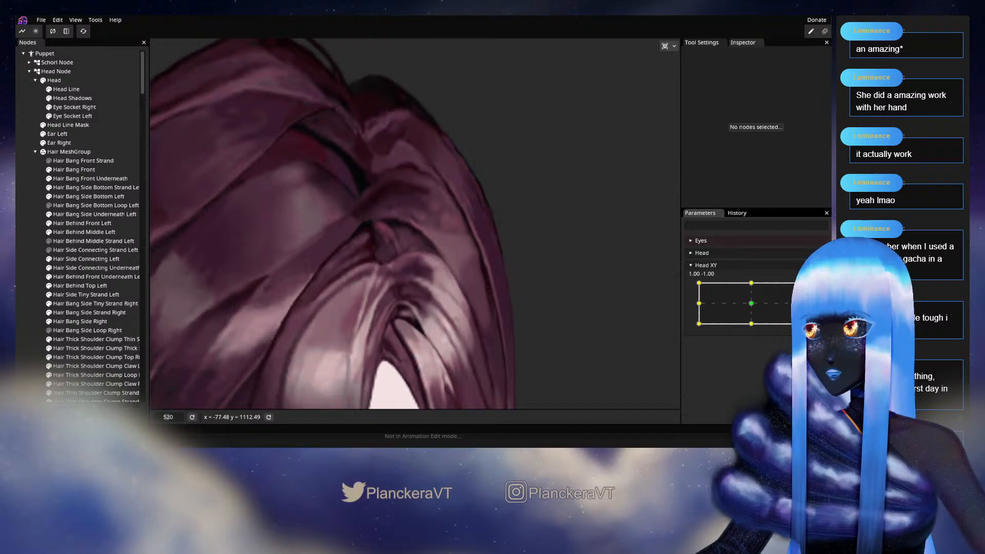
Edit the Head XY 1.00 -1.00 keypoint by shifting the middle vertices of Hair Behind Front Underneath Left, and preview the pose.
left_click(98, 276)
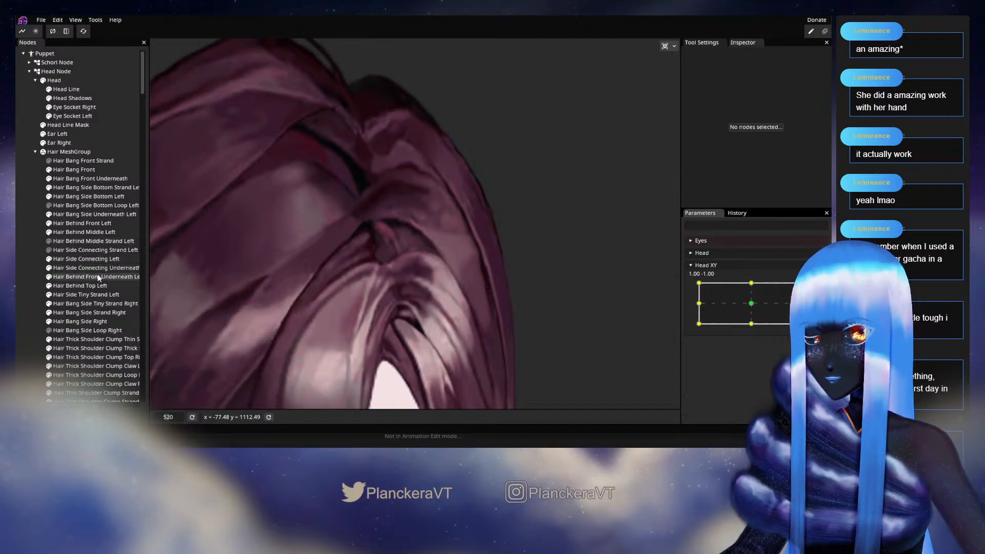
scroll(435, 307, "up", 1)
scroll(424, 307, "up", 5)
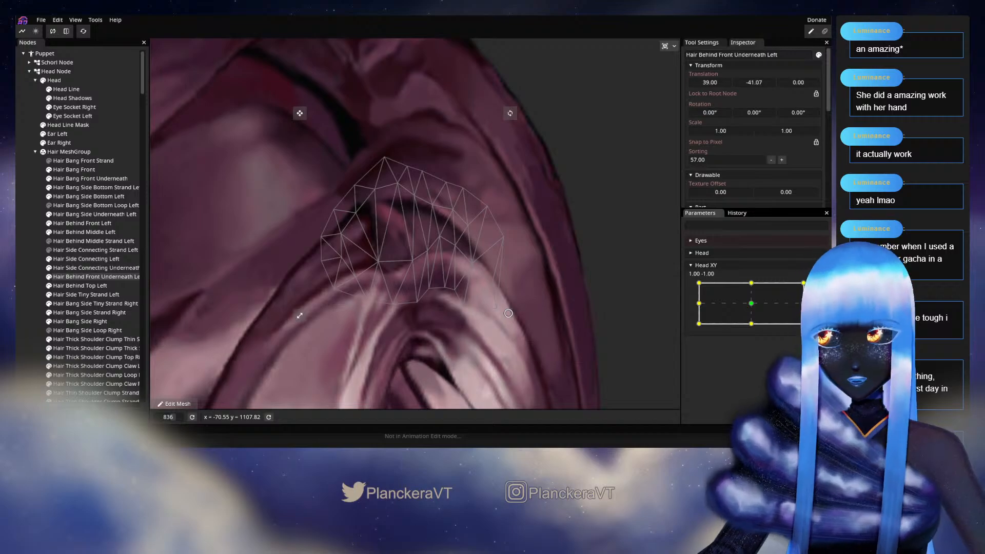
left_click(818, 288)
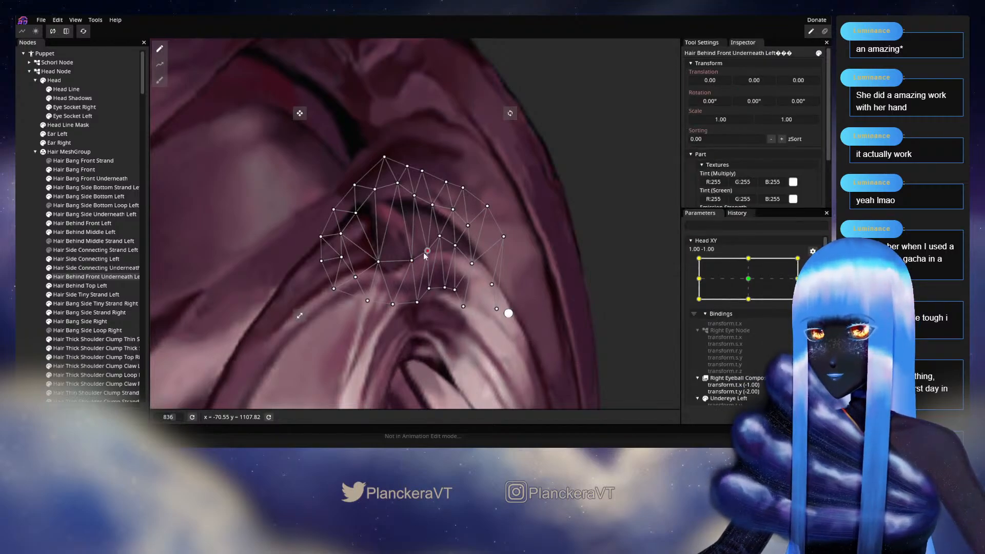
left_click(435, 244)
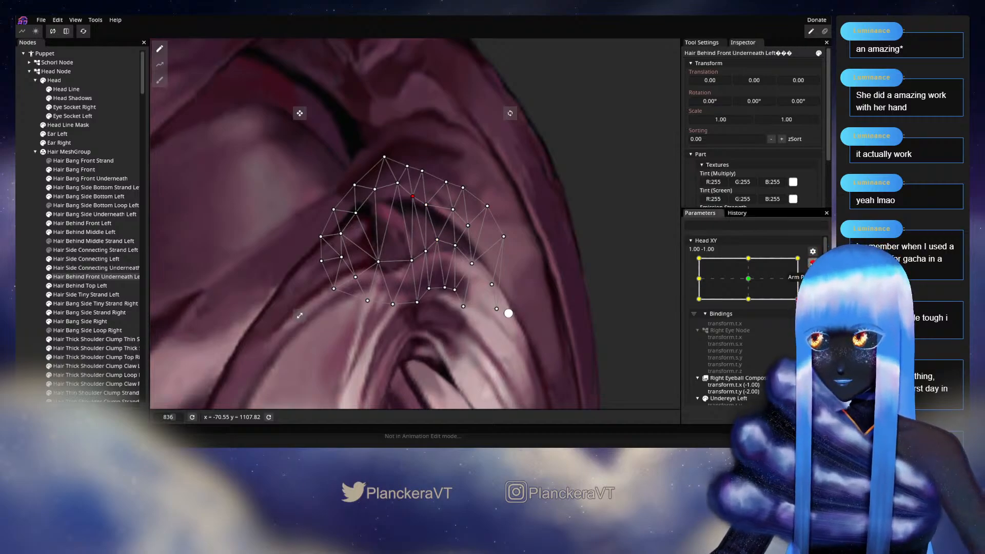
left_click(812, 263)
mouse_move(803, 323)
left_mouse_down()
mouse_move(803, 291)
mouse_move(803, 324)
left_mouse_up()
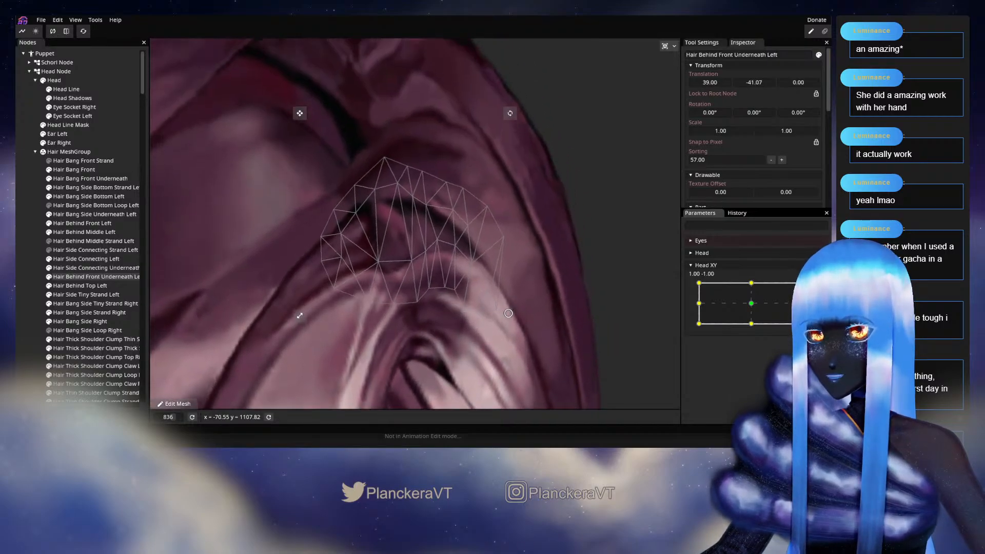
Resume editing the 1.00 -1.00 keypoint, refine the lower central vertices of Hair Behind Front Underneath Left, and clear the selection.
left_click(813, 263)
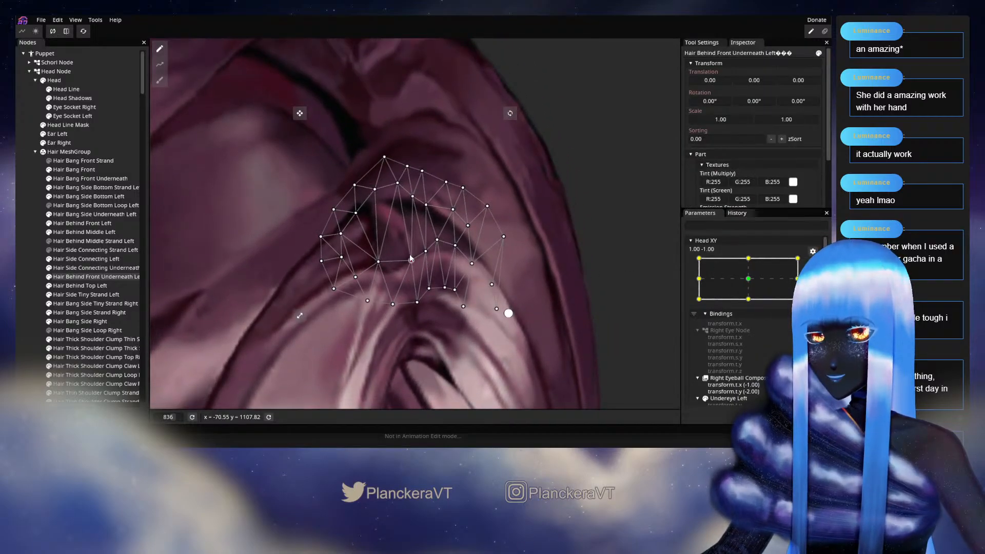
left_click(27, 213)
scroll(595, 308, "down", 2)
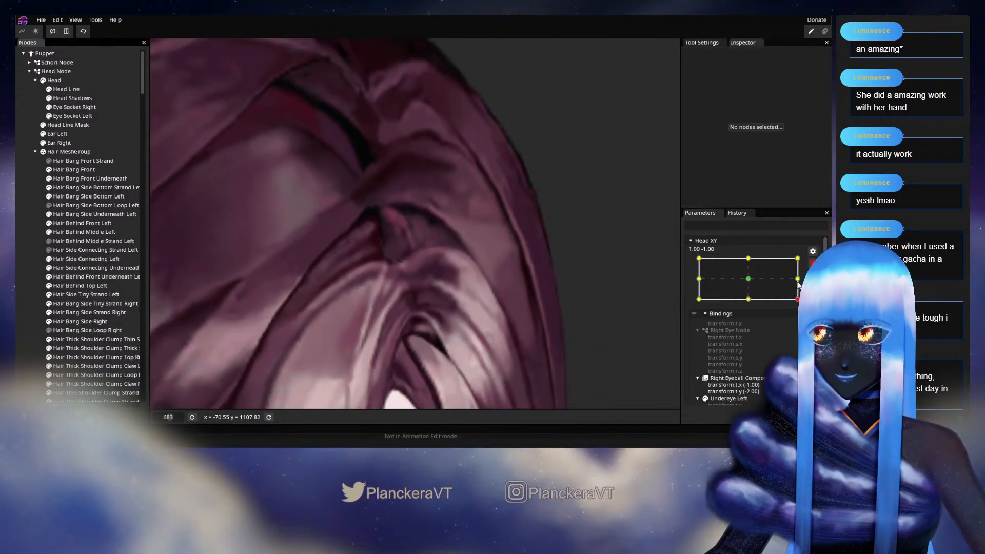
scroll(798, 285, "up", 1)
scroll(586, 307, "down", 3)
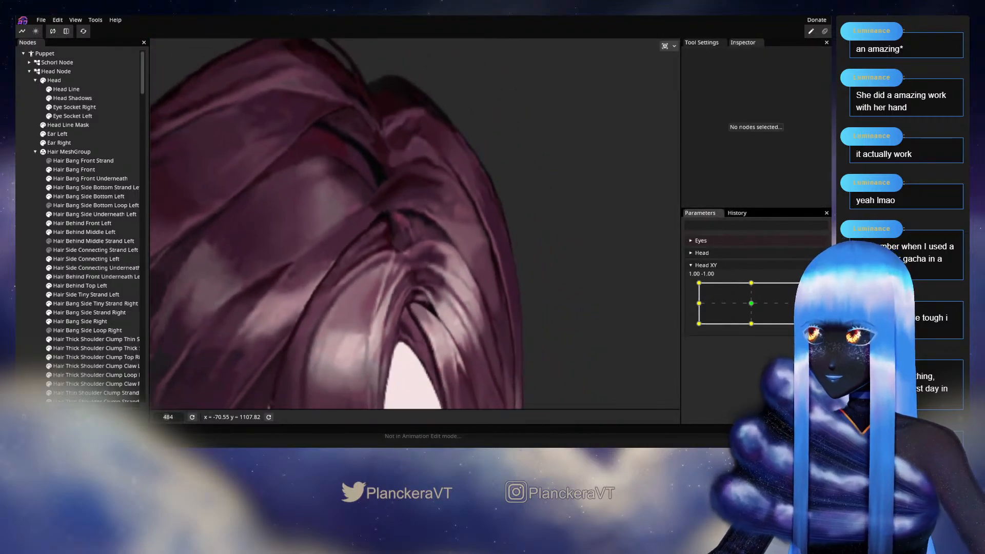
Move Head XY between 1.00 -0.15 and 1.00 -1.00 to examine the hair on the whole head.
mouse_move(803, 324)
left_mouse_down()
mouse_move(803, 293)
mouse_move(803, 324)
mouse_move(804, 307)
left_mouse_up()
scroll(435, 310, "down", 4)
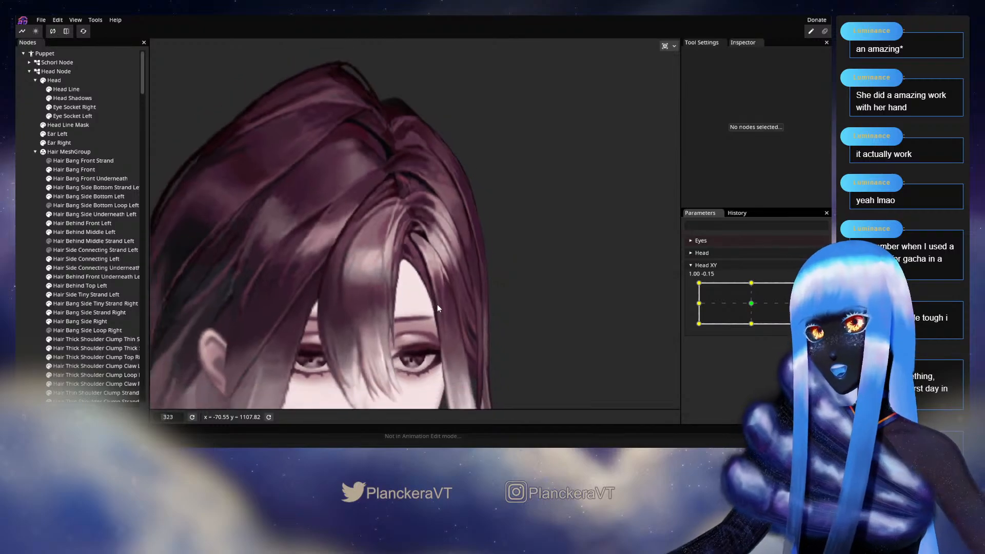
scroll(438, 308, "down", 5)
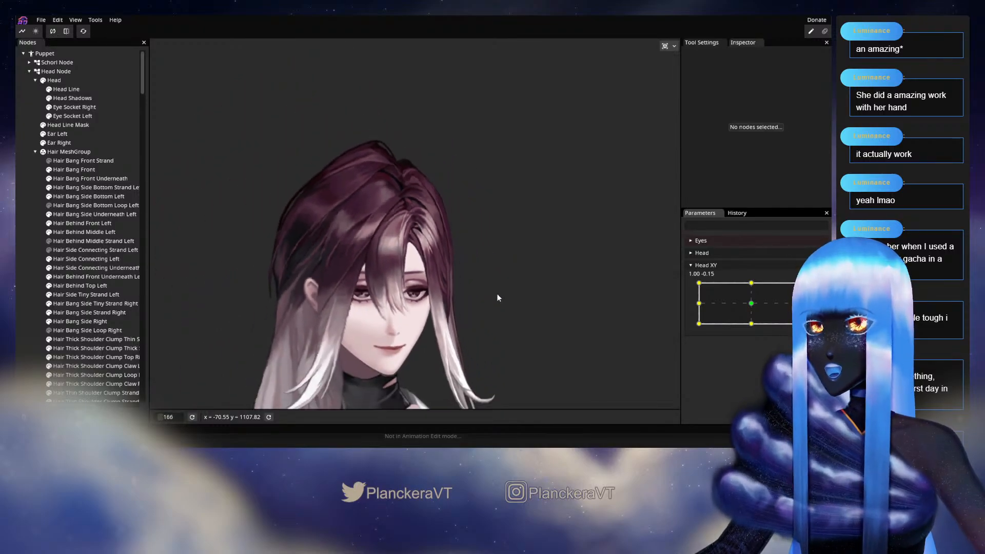
scroll(498, 301, "down", 2)
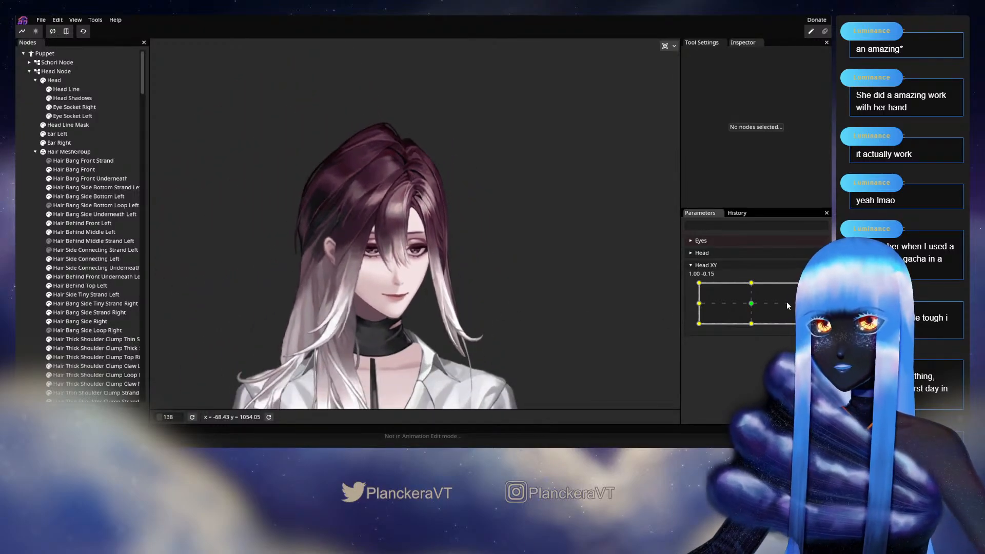
mouse_move(804, 306)
left_mouse_down()
mouse_move(804, 324)
mouse_move(804, 284)
mouse_move(804, 324)
left_mouse_up()
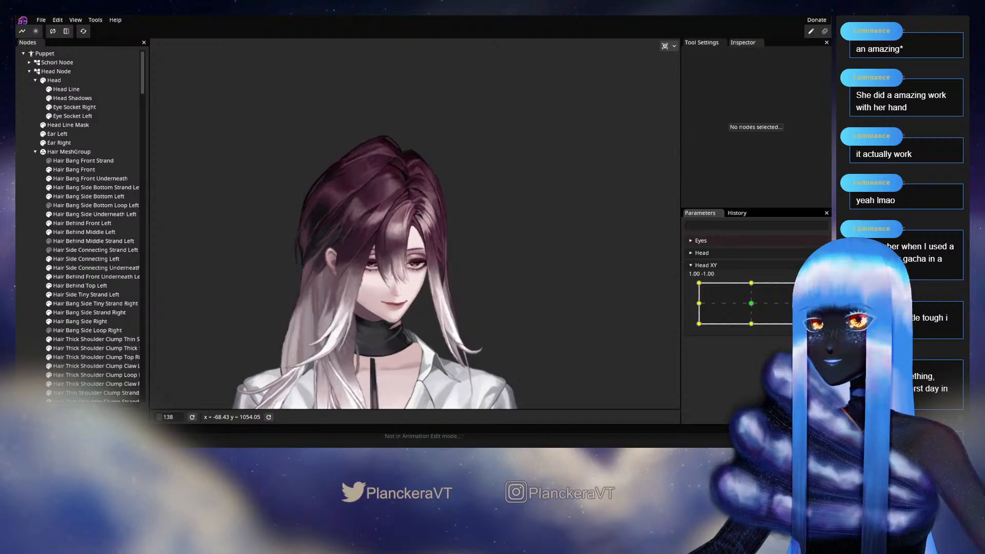
Fine-tune the inner vertices of Hair Behind Front Underneath Left at Head XY 1.00 -1.00, and deselect the mesh.
scroll(389, 276, "up", 6)
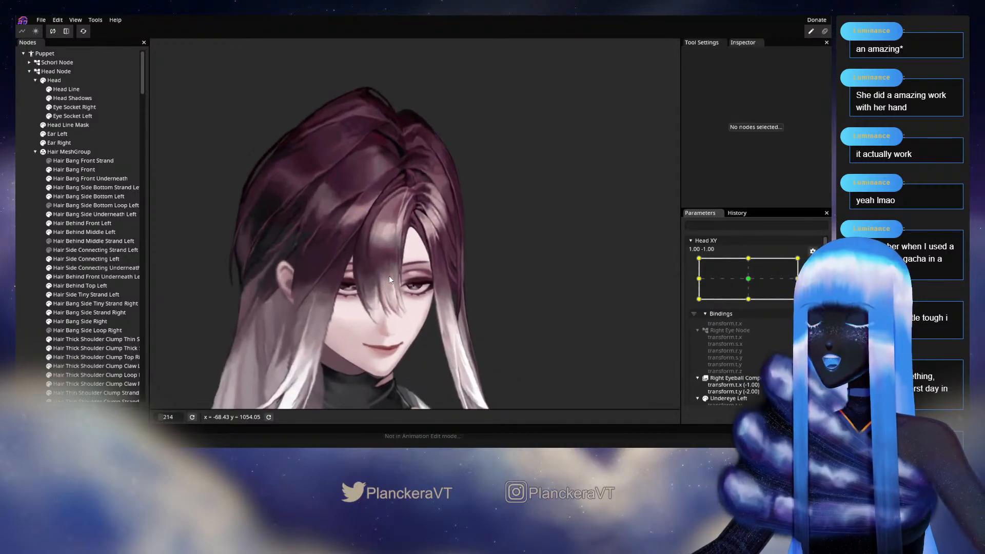
scroll(396, 275, "up", 6)
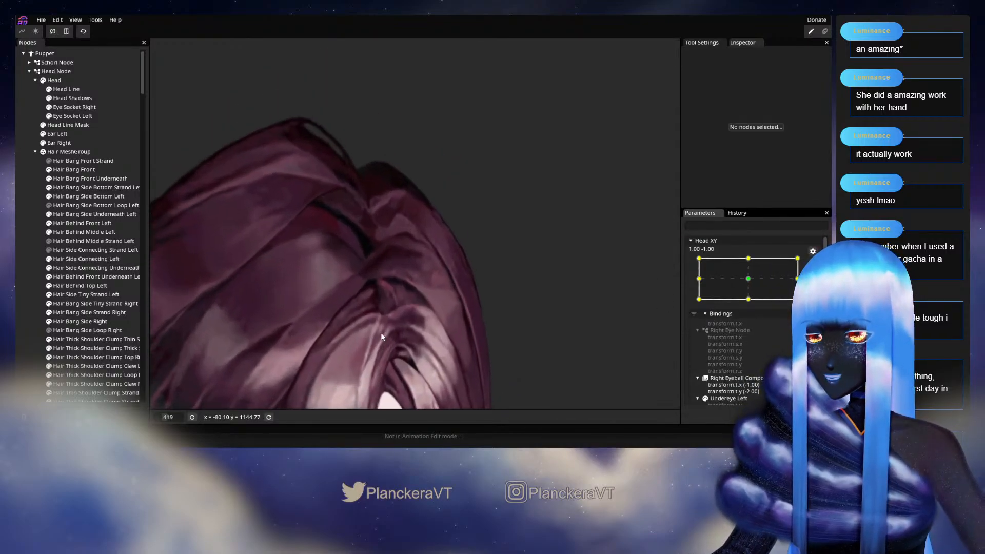
scroll(415, 262, "up", 2)
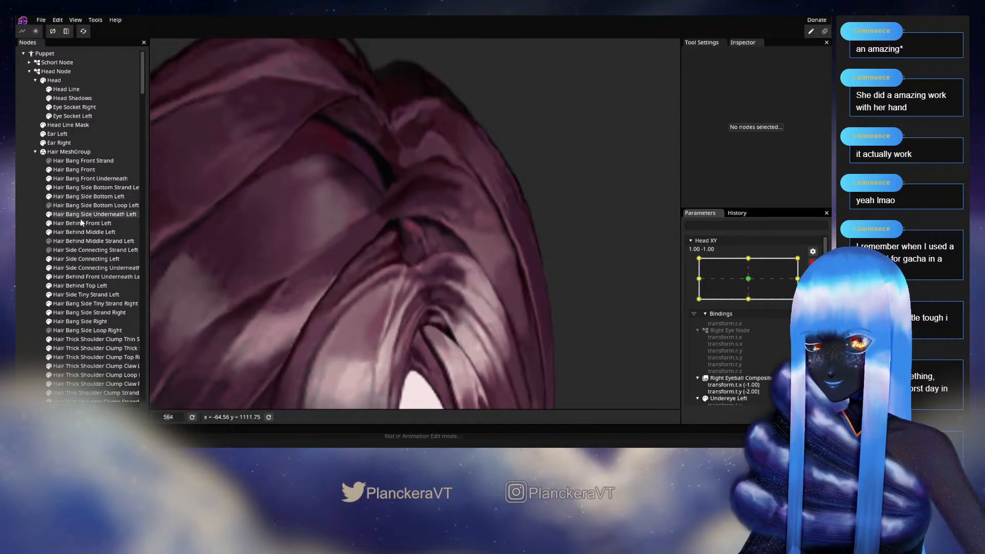
left_click(80, 276)
scroll(440, 220, "up", 2)
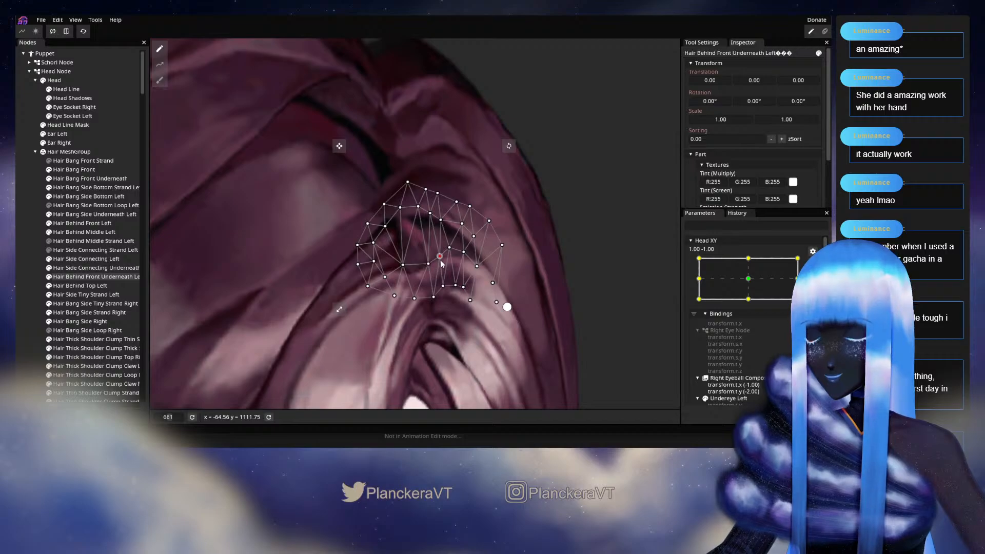
left_click(393, 212)
scroll(522, 334, "down", 5)
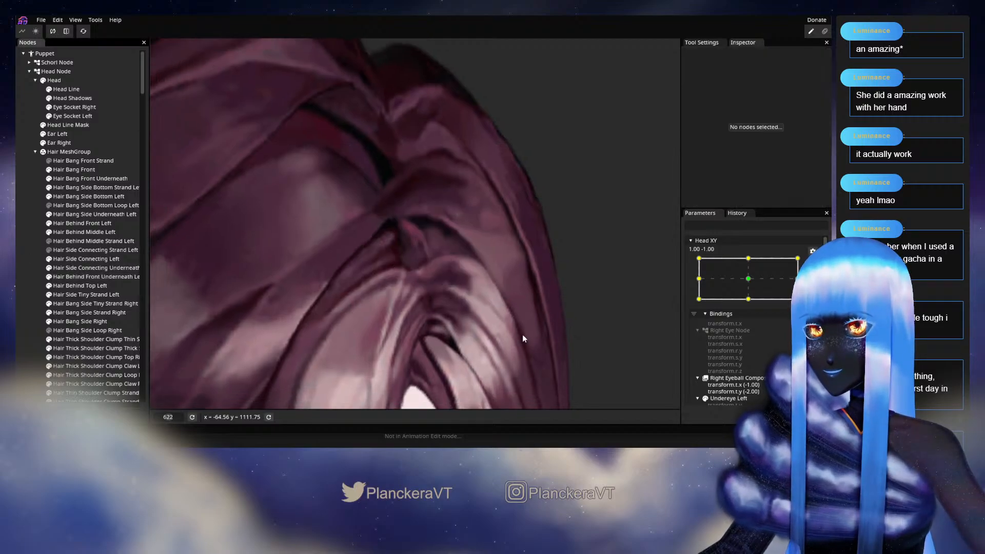
Preview the head movement near Head XY 1.00 -1.00, and return to editing that keypoint.
scroll(529, 348, "down", 5)
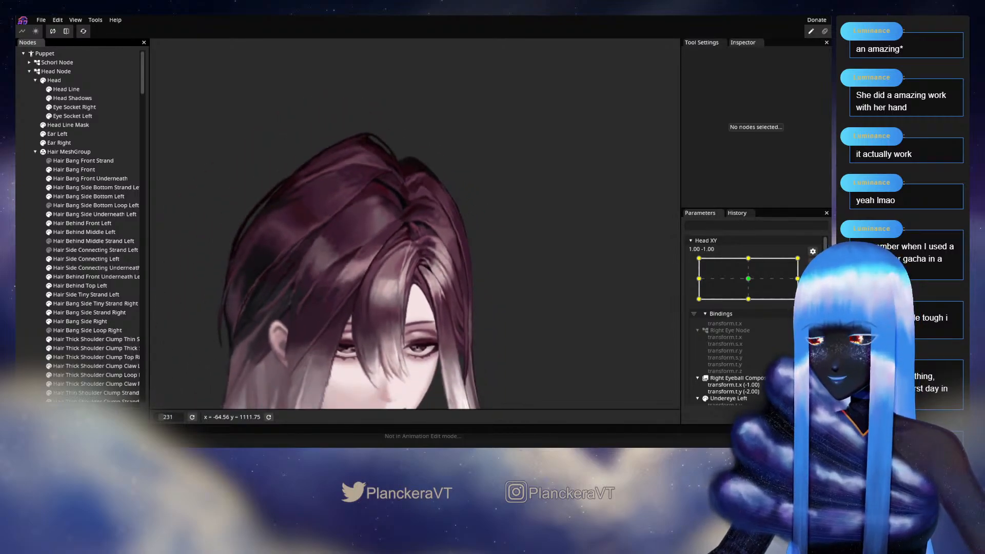
left_click(813, 262)
mouse_move(804, 324)
left_mouse_down()
mouse_move(750, 330)
mouse_move(798, 332)
left_mouse_up()
left_click(819, 289)
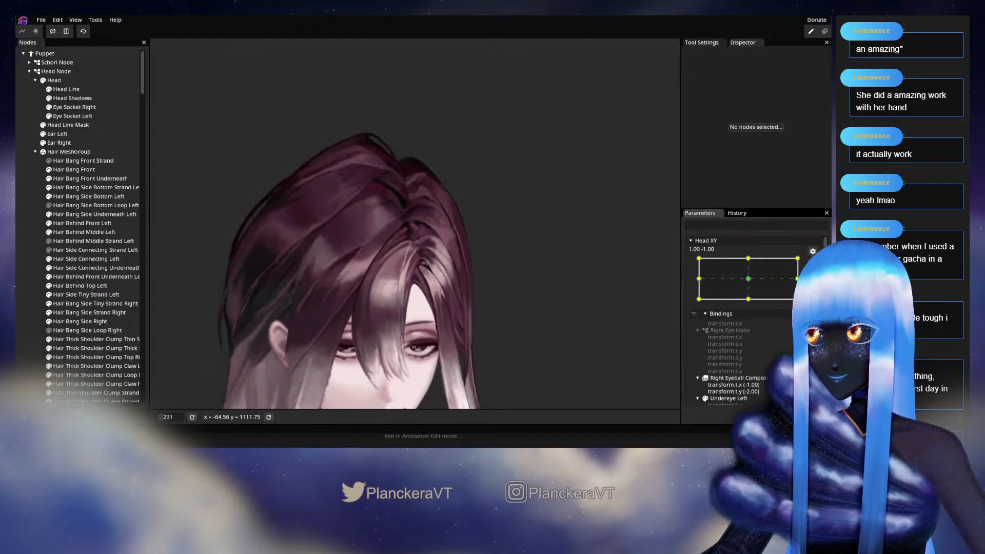
Adjust the upper inner vertices of Hair Behind Front Underneath Left around the dark gap below the parting, and clear the selection.
scroll(445, 267, "up", 4)
scroll(445, 265, "up", 4)
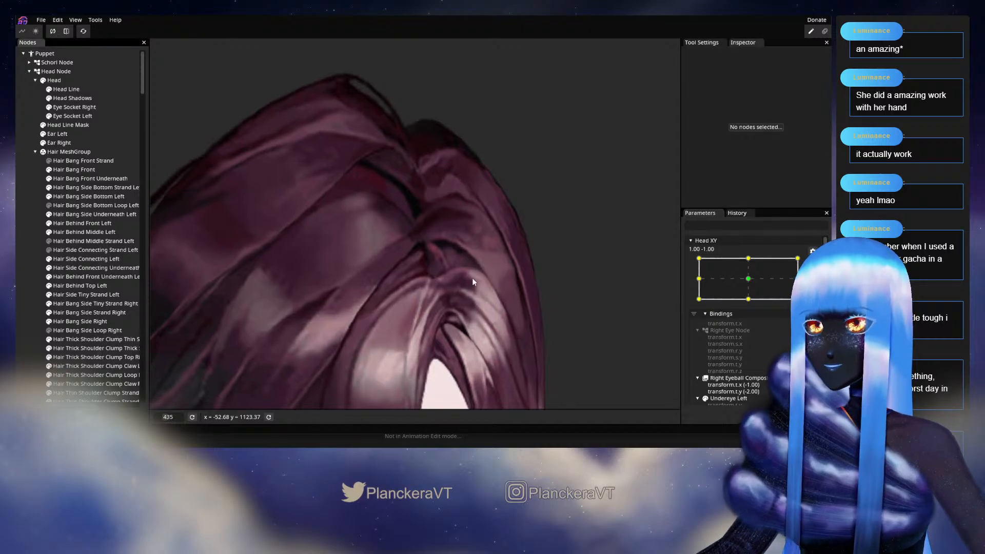
left_click(92, 276)
scroll(448, 251, "up", 2)
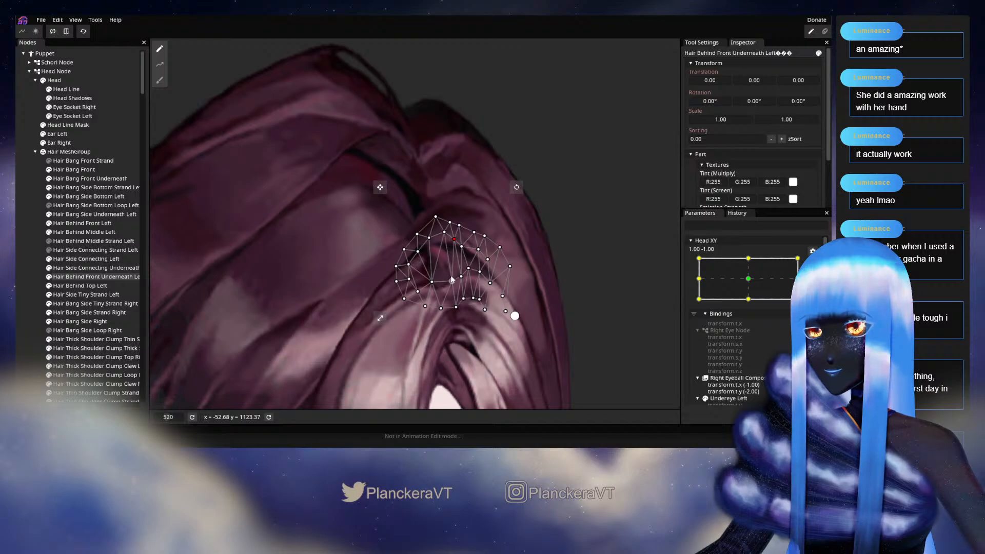
left_click(35, 259)
Check the whole head while moving Head XY near 1.00 -1.00, and reactivate that keypoint for editing.
scroll(520, 325, "down", 5)
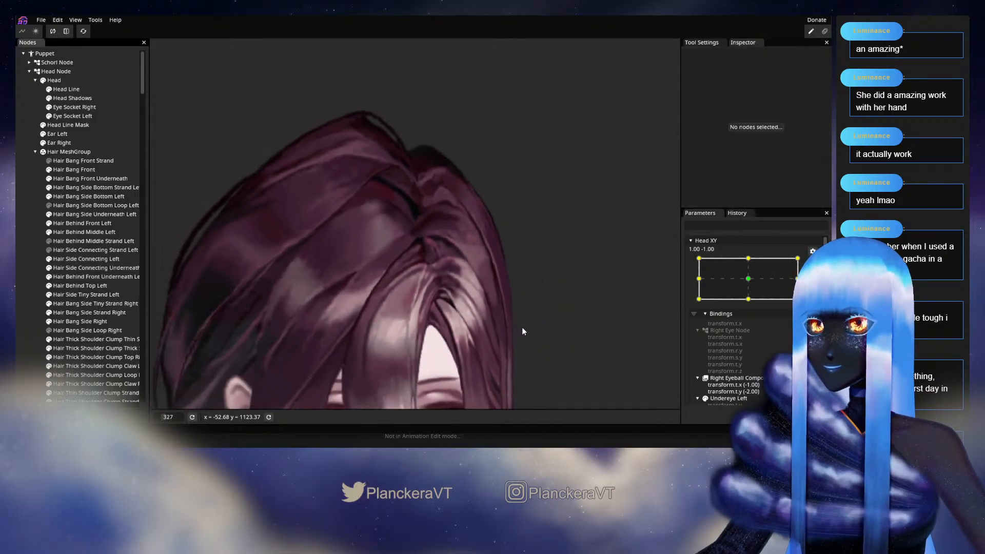
scroll(523, 328, "down", 5)
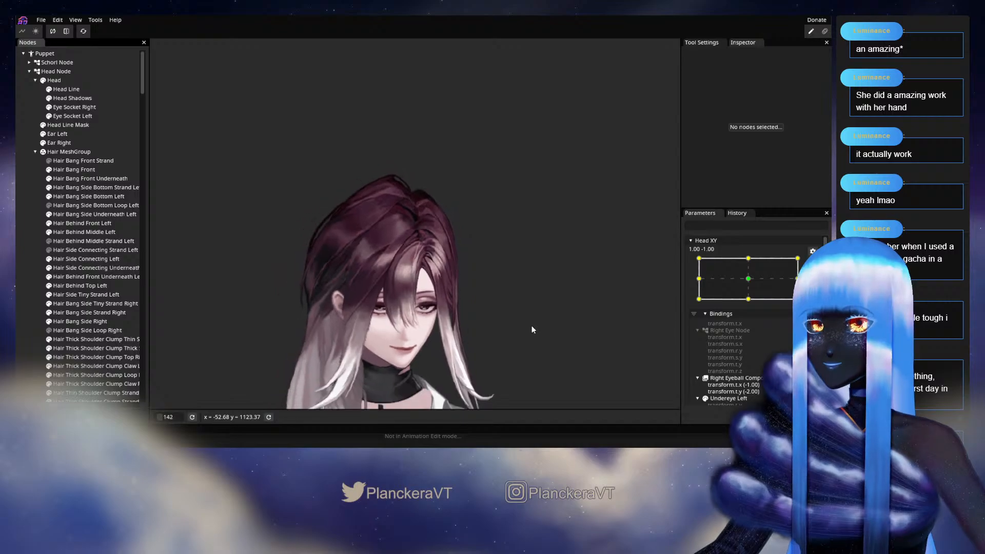
scroll(532, 330, "down", 1)
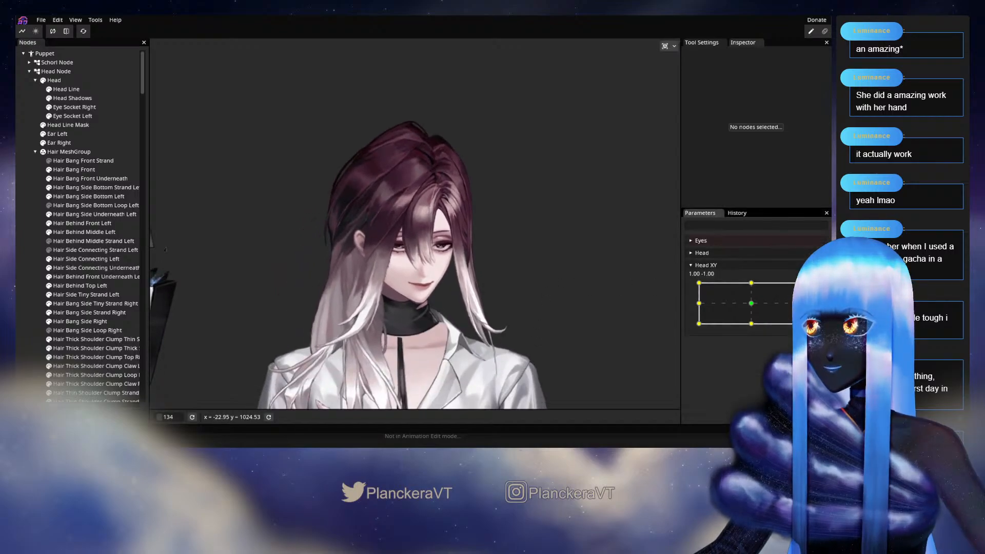
mouse_move(803, 324)
left_mouse_down()
mouse_move(803, 305)
mouse_move(804, 324)
left_mouse_up()
left_click(818, 289)
Touch up the top vertices of Hair Behind Front Underneath Left at Head XY 1.00 -1.00, and deselect the mesh.
scroll(479, 172, "up", 10)
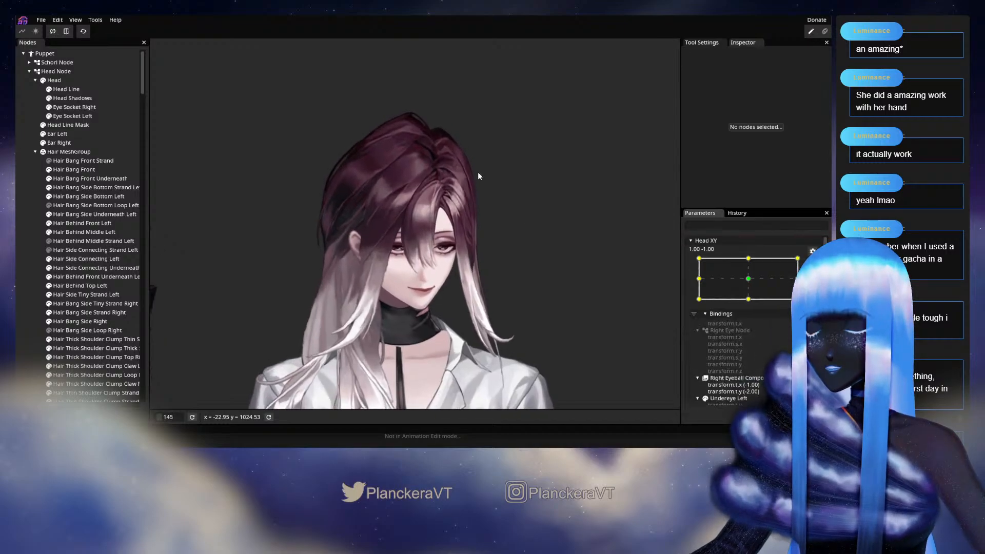
left_click_drag(456, 174, 423, 291)
scroll(423, 295, "up", 12)
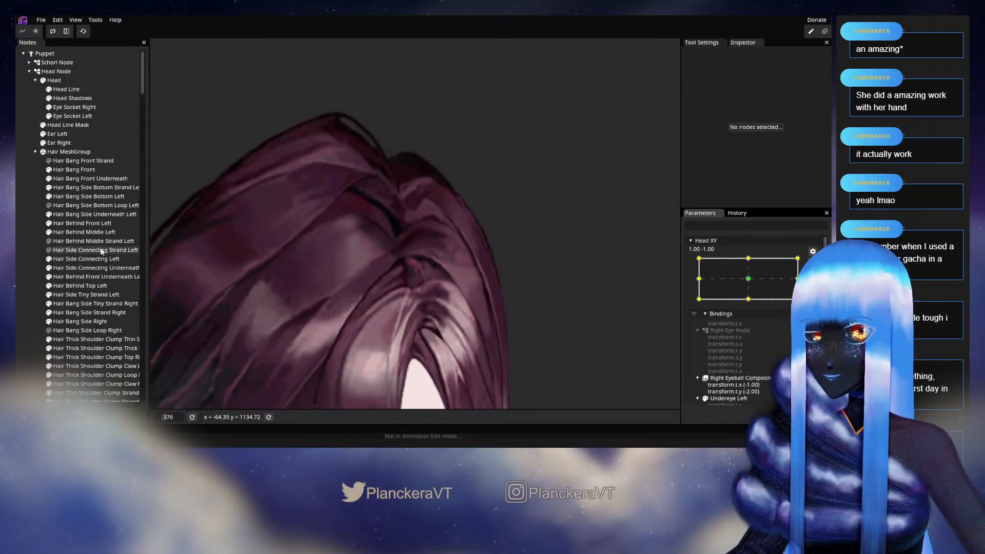
left_click(106, 273)
scroll(411, 311, "up", 5)
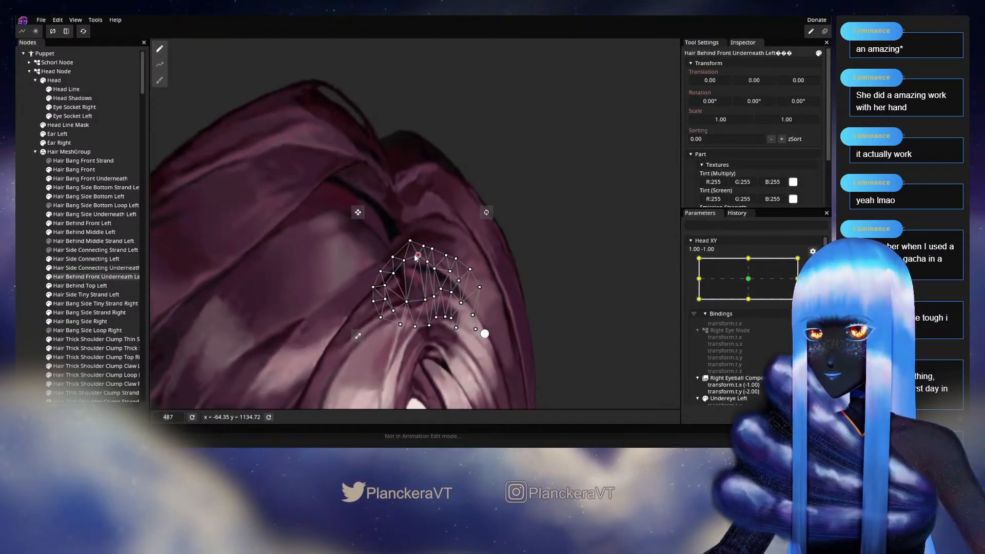
left_click(537, 325)
scroll(535, 316, "down", 10)
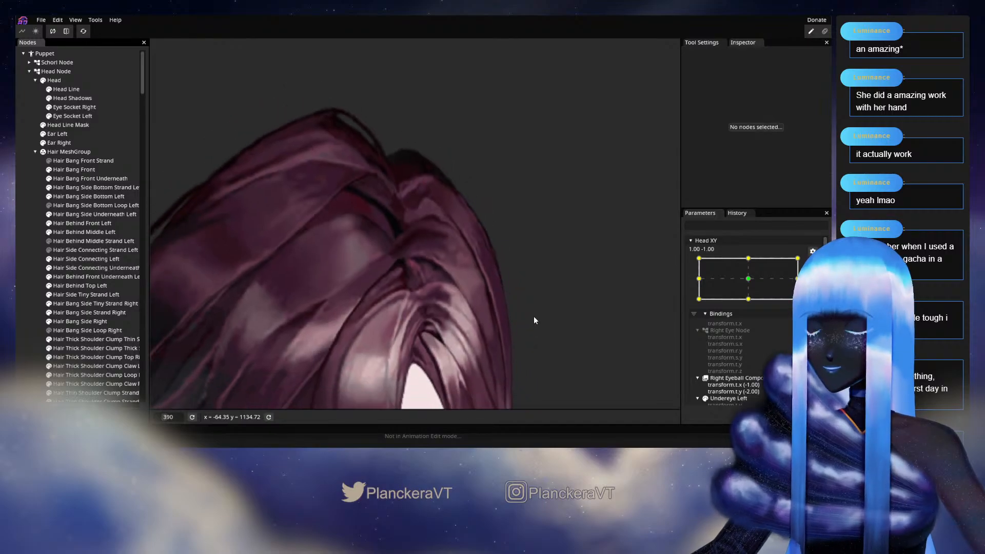
Compare the head pose between Head XY 1.00 0.00 and 1.00 -1.00, and rearm the 1.00 -1.00 keypoint for editing.
scroll(536, 318, "down", 6)
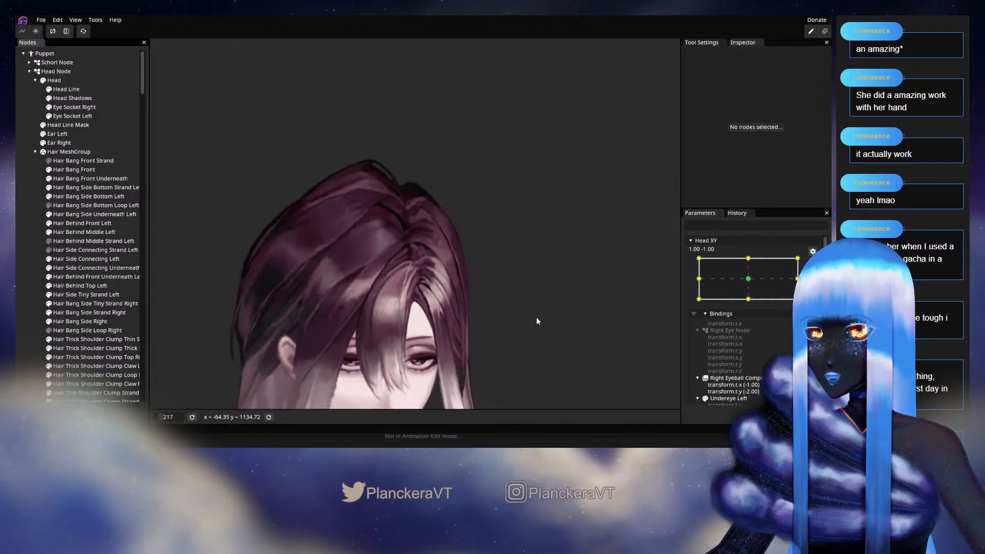
left_click(812, 263)
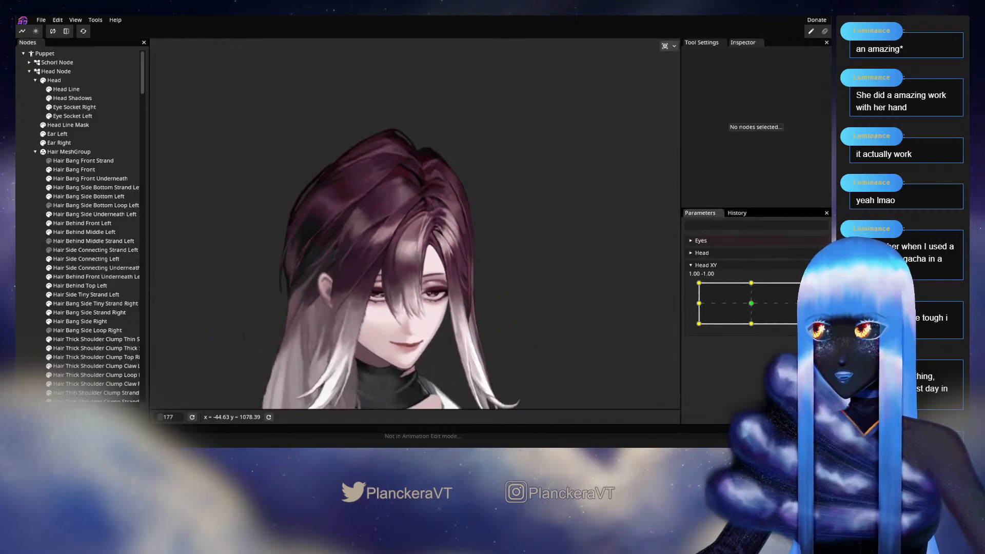
mouse_move(804, 324)
left_mouse_down()
mouse_move(803, 300)
mouse_move(804, 324)
mouse_move(803, 304)
mouse_move(804, 324)
mouse_move(804, 304)
mouse_move(802, 324)
mouse_move(759, 331)
mouse_move(782, 334)
mouse_move(804, 300)
mouse_move(804, 326)
left_mouse_up()
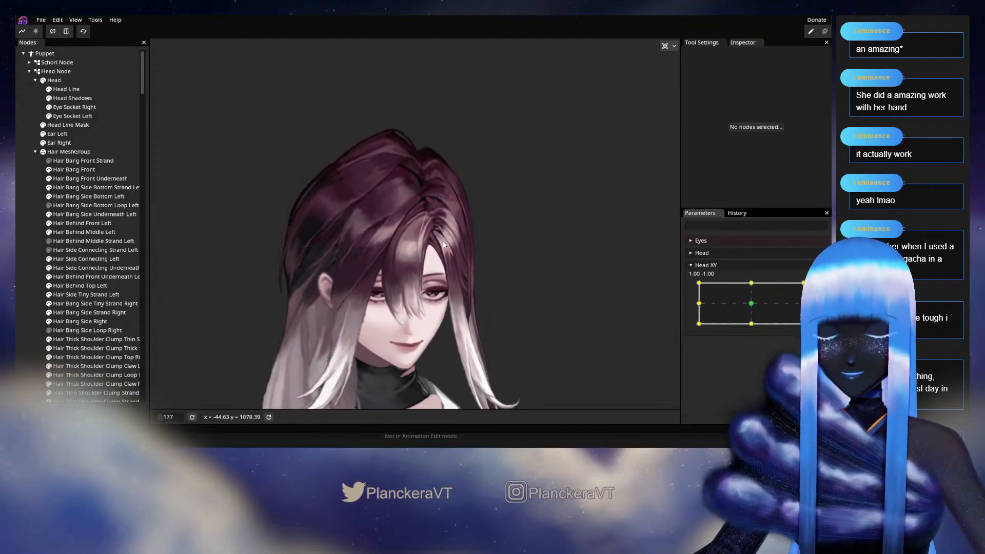
scroll(519, 230, "up", 5)
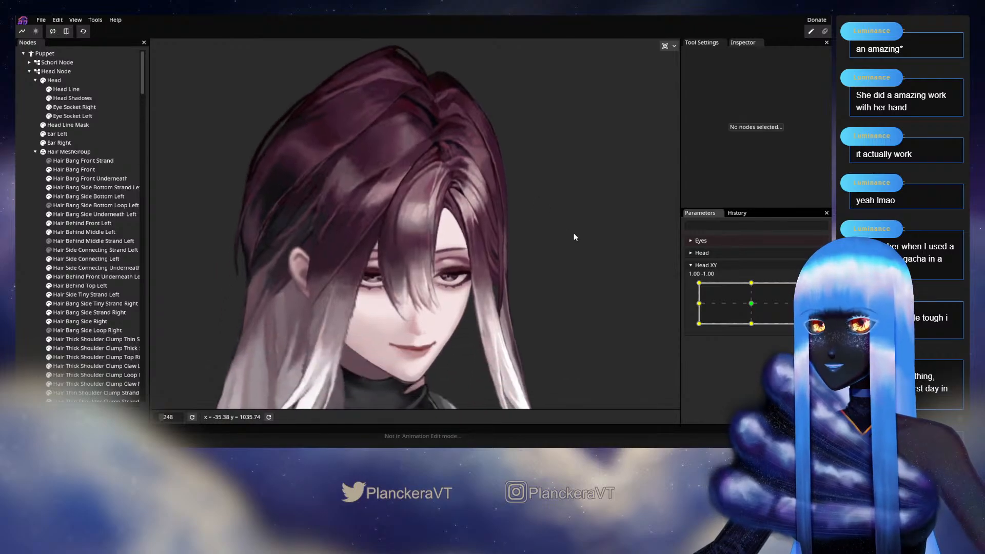
scroll(580, 247, "down", 2)
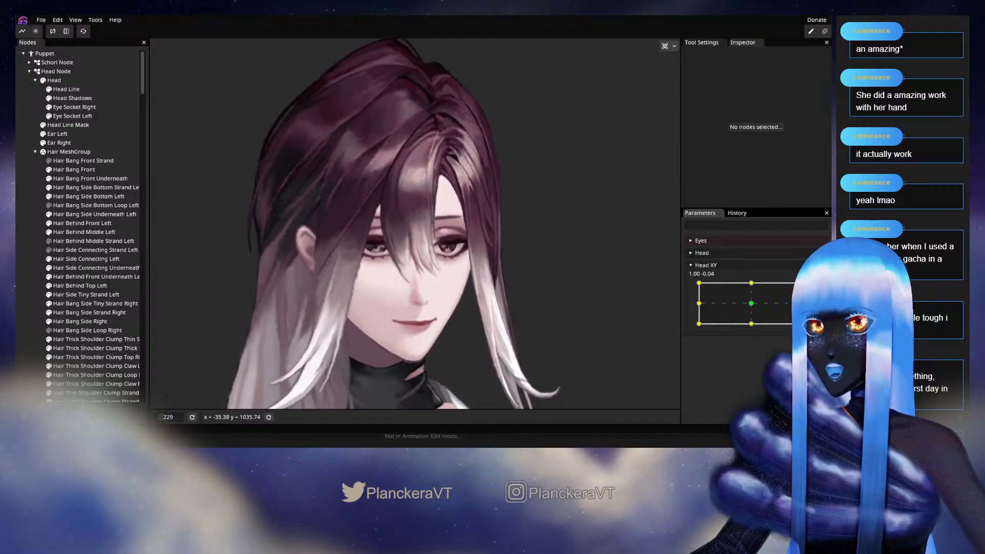
left_click_drag(805, 305, 806, 333)
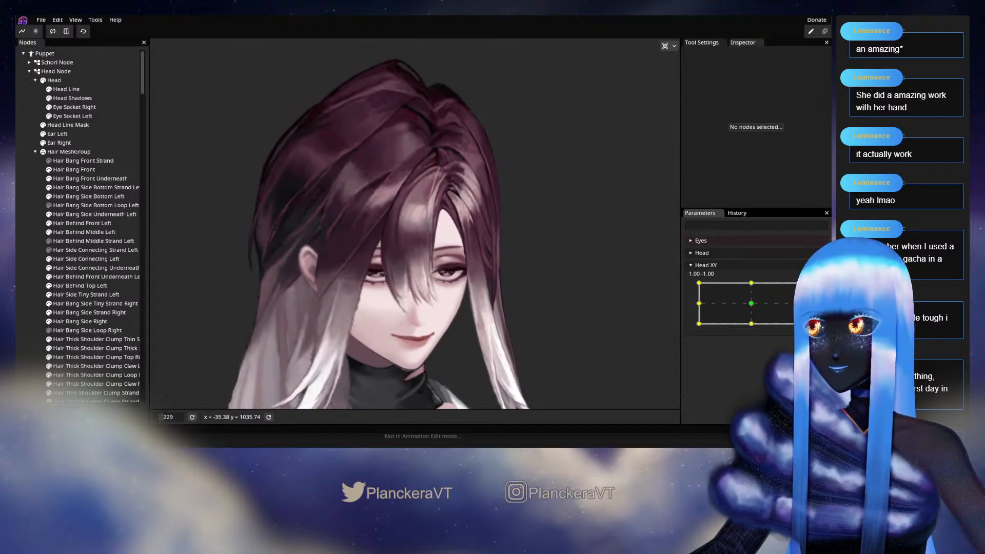
scroll(754, 288, "down", 1)
scroll(467, 224, "up", 4)
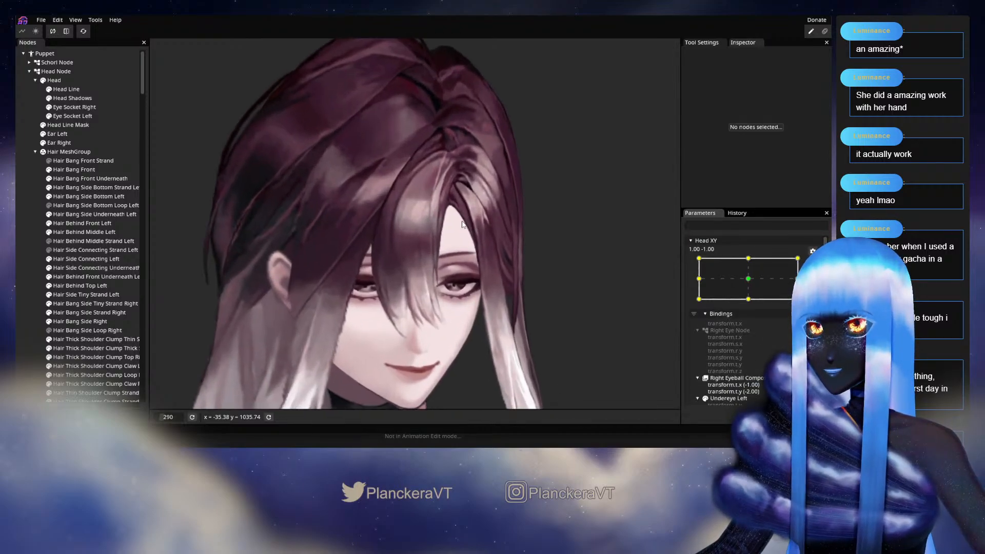
Inspect the upper mesh vertices of Hair Behind Front Left at Head XY 1.00 -1.00, and deselect the part.
scroll(433, 343, "up", 2)
left_click(82, 224)
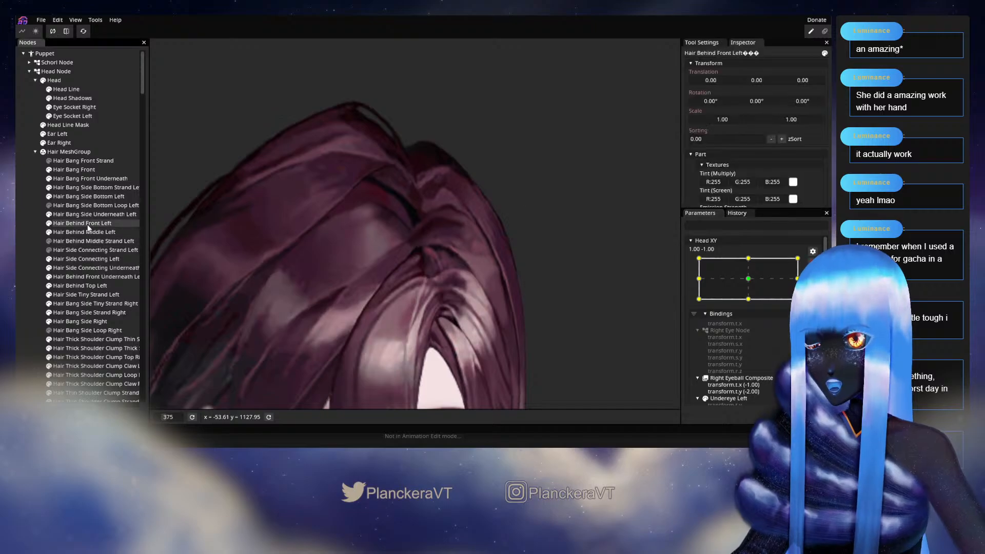
scroll(457, 250, "up", 1)
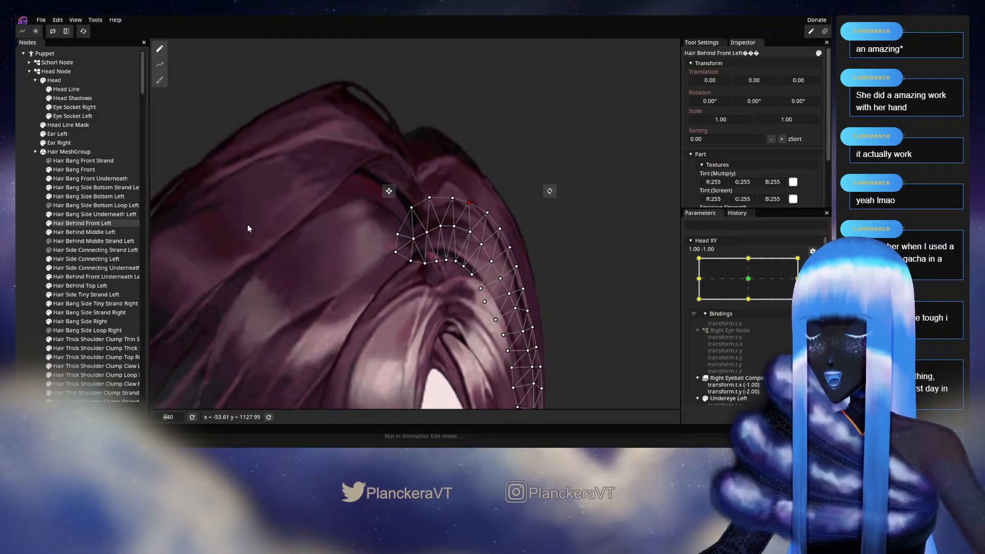
left_click(536, 302)
Check the whole head while moving Head XY around 1.00 -1.00, and return to that keypoint.
scroll(529, 305, "down", 5)
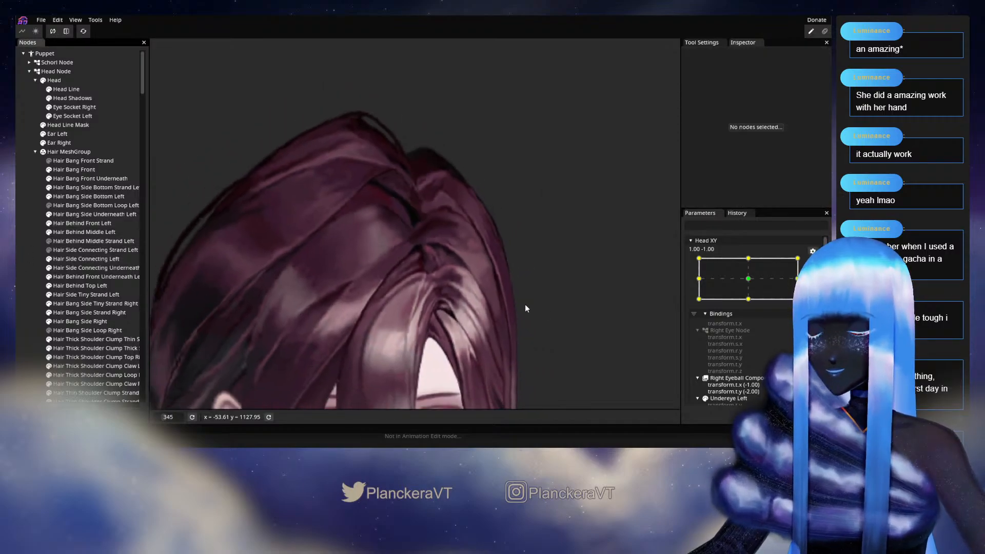
scroll(529, 308, "down", 4)
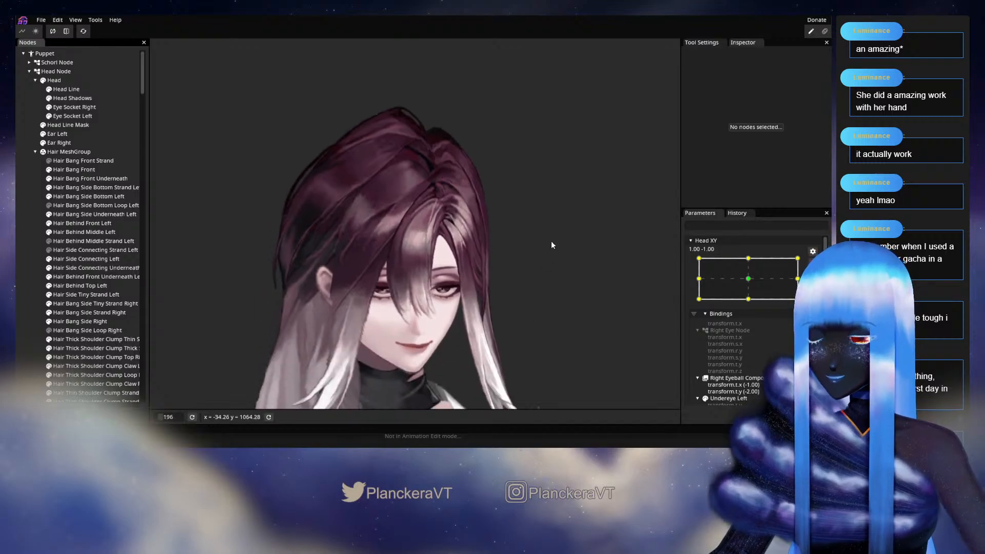
left_click(812, 265)
mouse_move(803, 324)
left_mouse_down()
mouse_move(764, 332)
mouse_move(804, 315)
mouse_move(804, 324)
mouse_move(753, 307)
mouse_move(804, 324)
left_mouse_up()
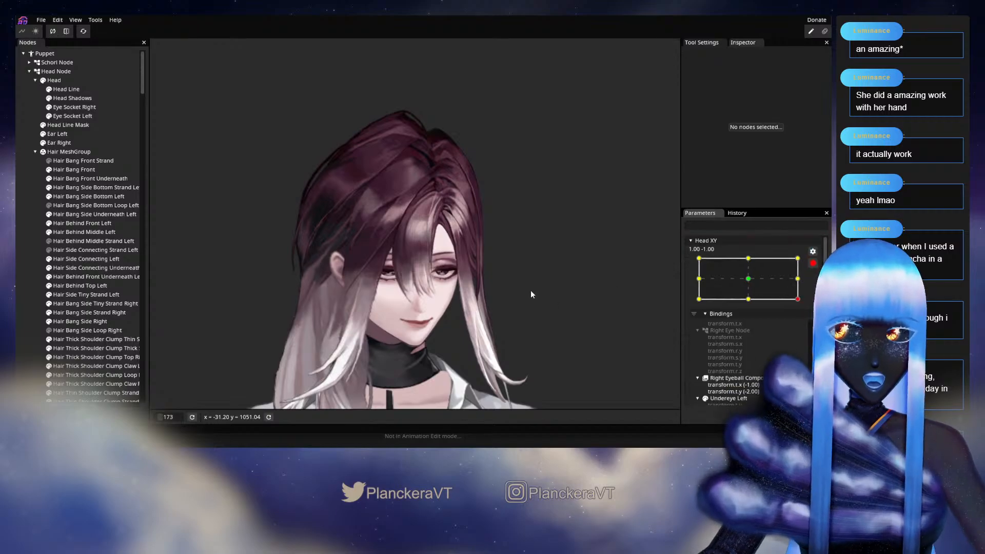
Adjust the upper inner vertices of Hair Behind Front Left along the dark gap below the parting at Head XY 1.00 -1.00.
scroll(529, 291, "up", 5)
left_click_drag(468, 234, 437, 360)
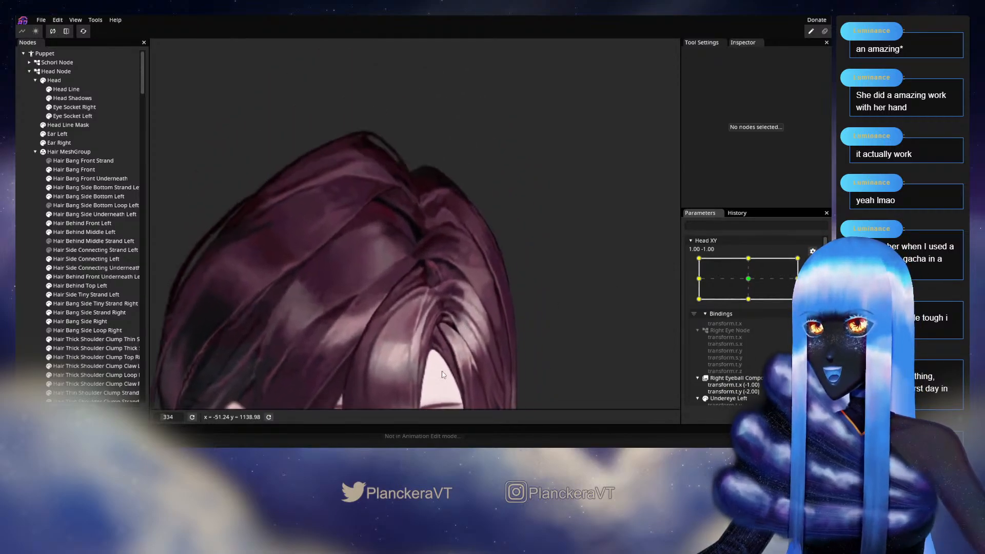
scroll(437, 360, "up", 4)
left_click_drag(405, 315, 386, 329)
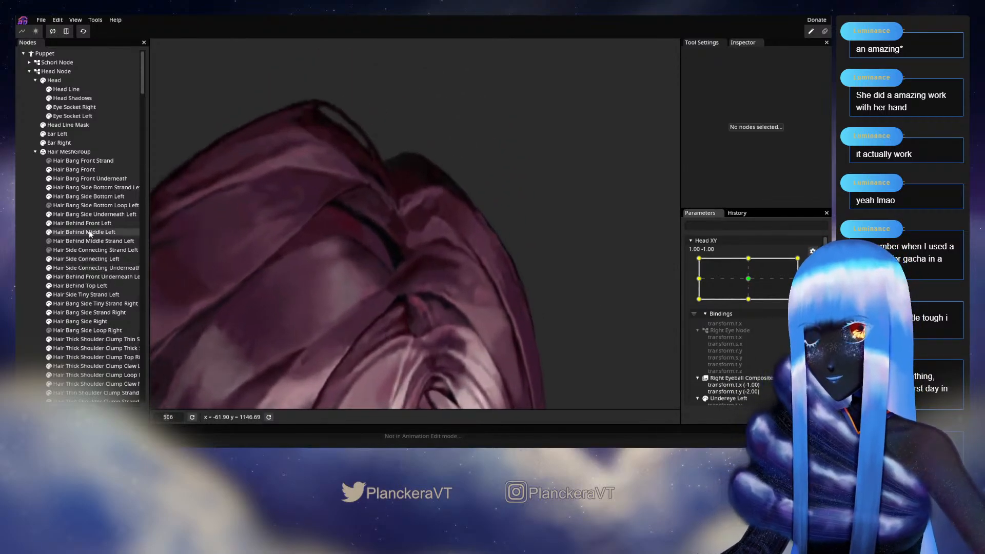
left_click(82, 223)
scroll(368, 323, "up", 2)
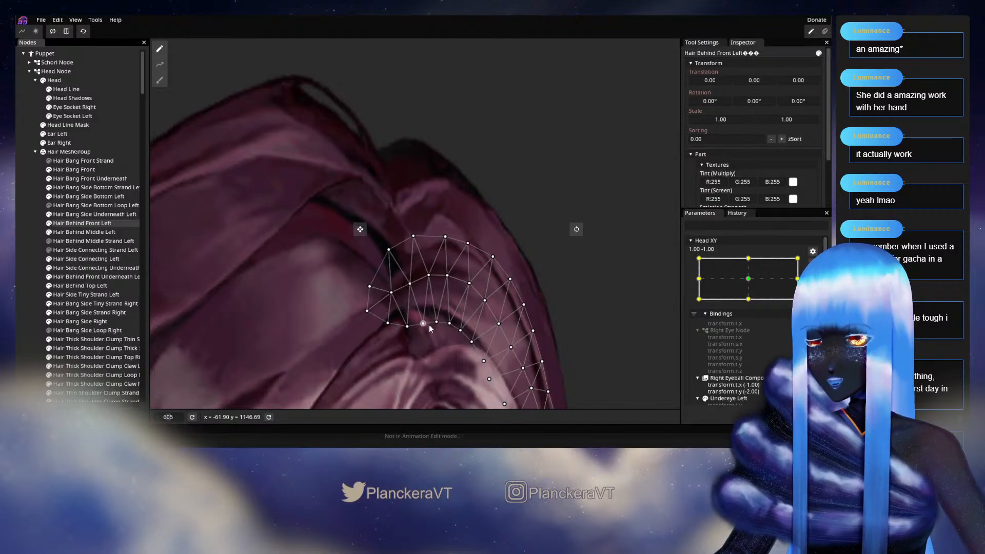
left_click_drag(423, 323, 419, 323)
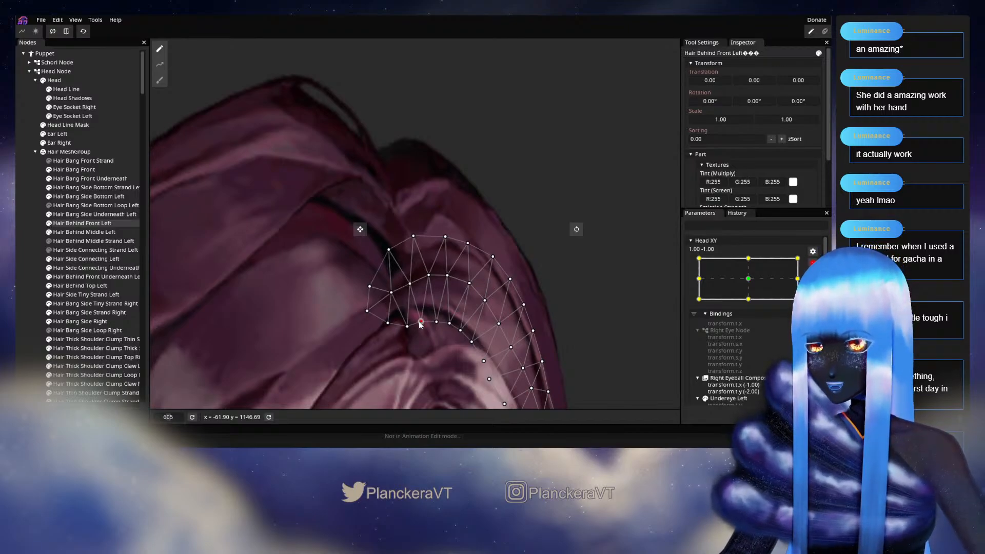
left_click(437, 322)
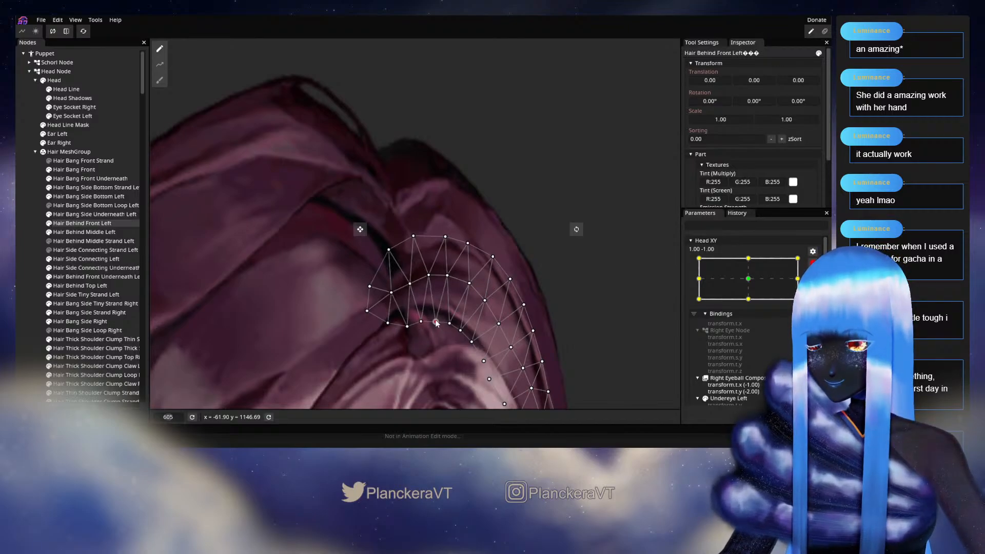
left_click(450, 324)
left_click(472, 341)
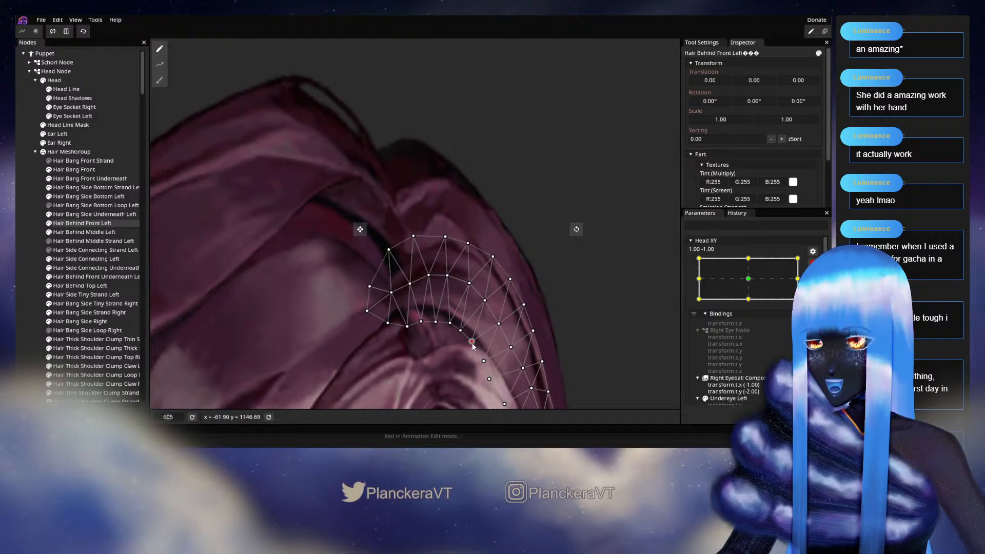
Reshape the inner edge of Hair Behind Front Left where it curves down along the outside of the side bang.
left_click_drag(456, 342, 397, 281)
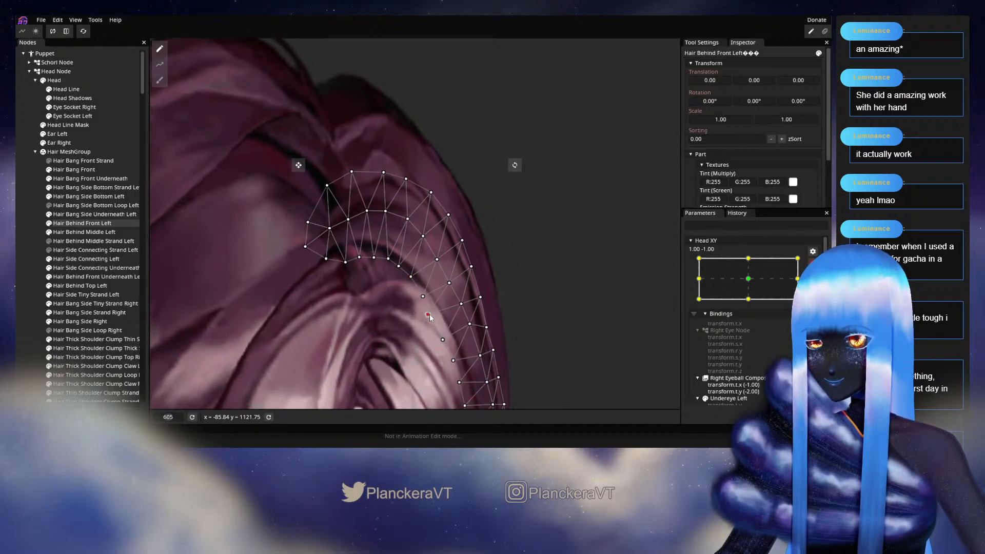
left_click_drag(429, 316, 418, 291)
left_click(433, 310)
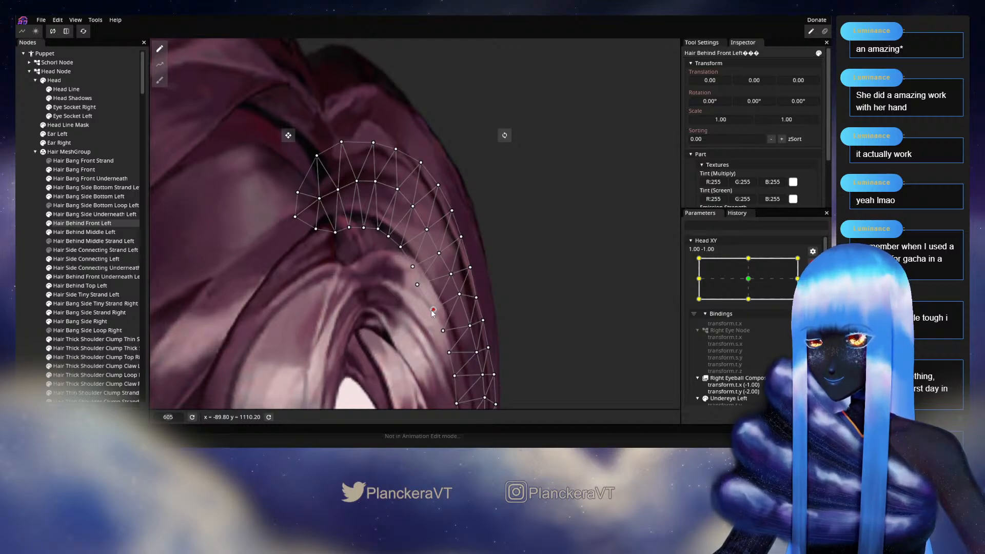
left_click(443, 331)
left_click_drag(442, 334, 418, 290)
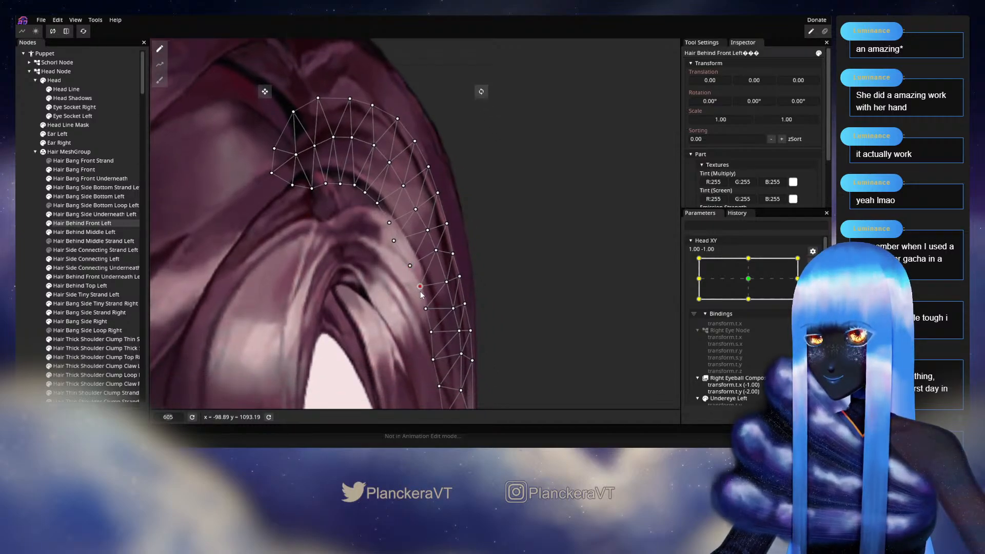
left_click(426, 309)
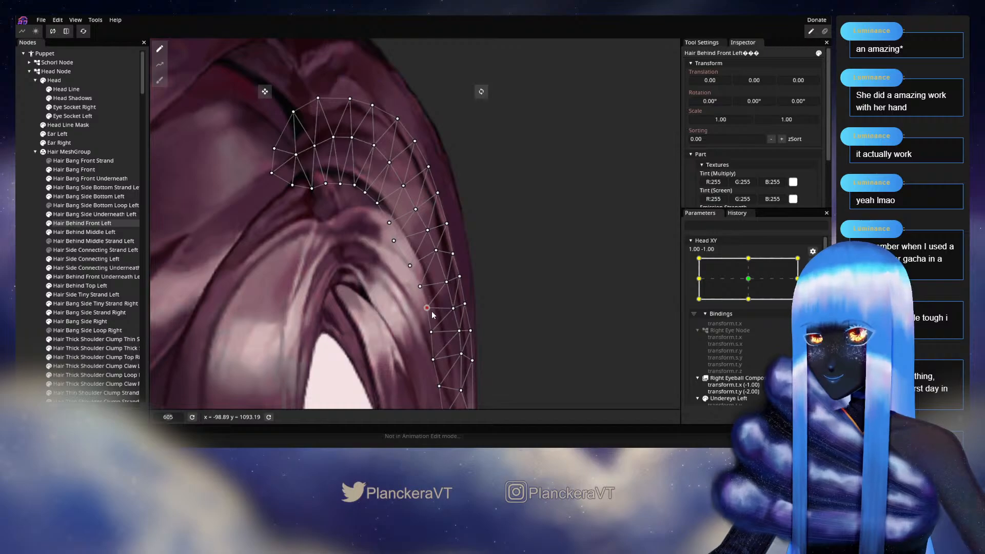
left_click_drag(431, 334, 404, 287)
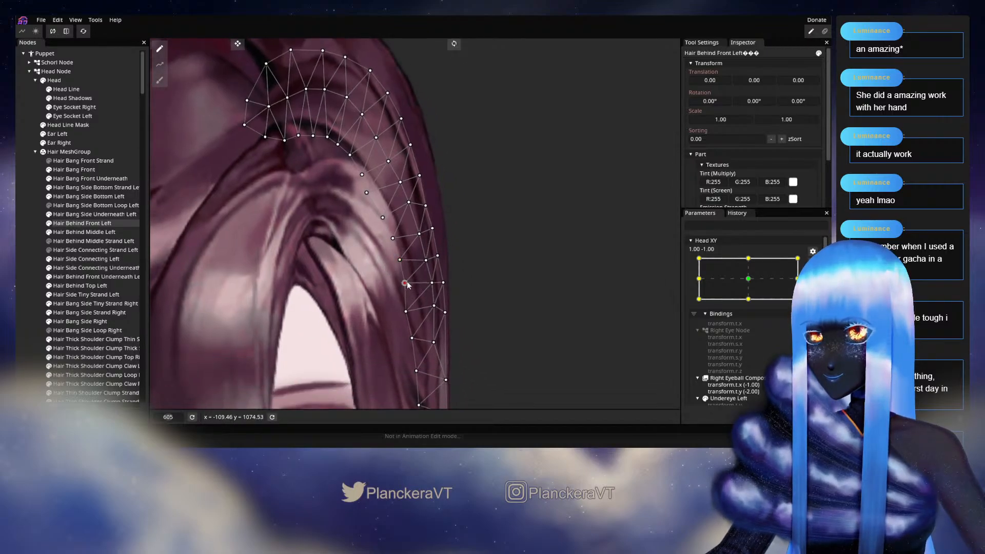
Adjust the inner and outer edge vertices of Hair Behind Front Left beside the forehead and eyebrow.
left_click(408, 311)
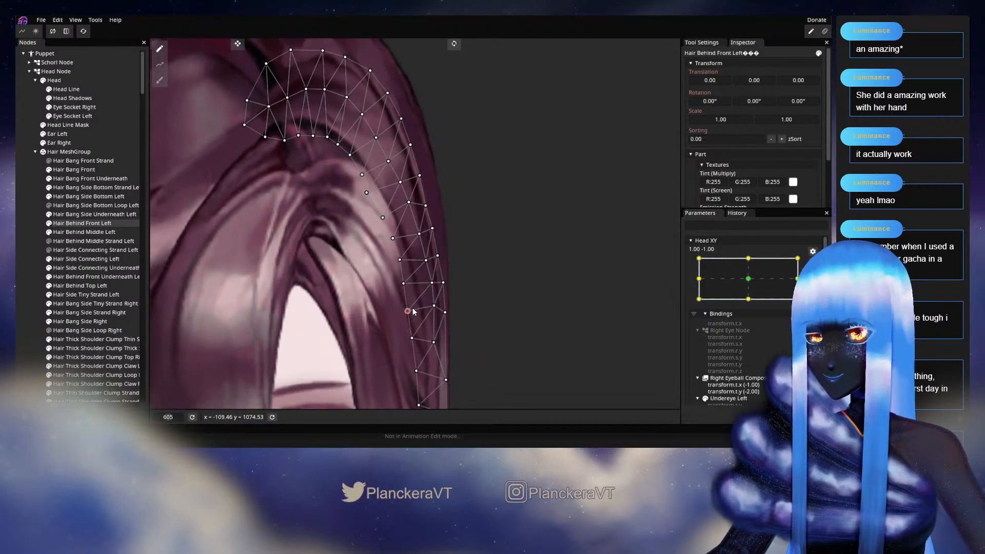
left_click_drag(413, 309, 413, 308)
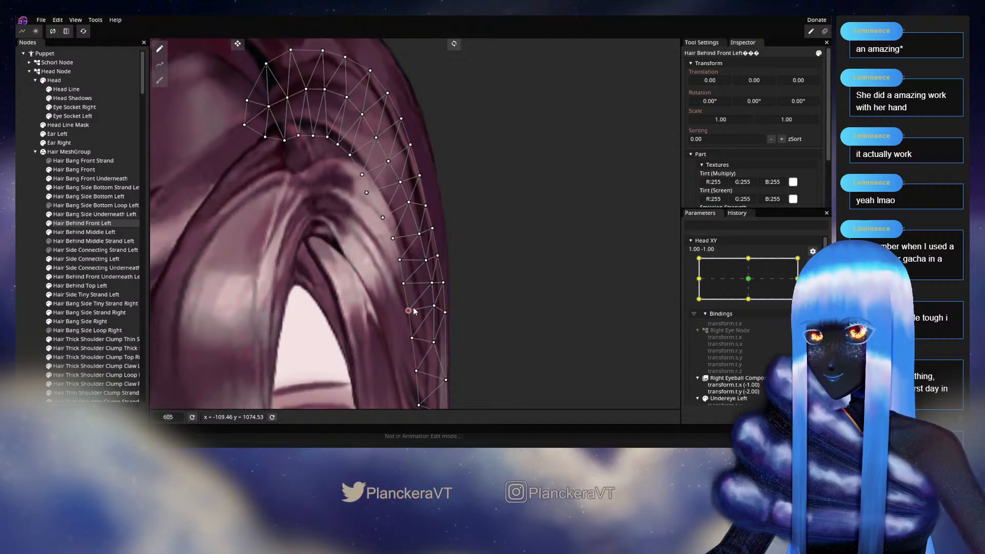
left_click(445, 313)
left_click_drag(455, 379, 412, 295)
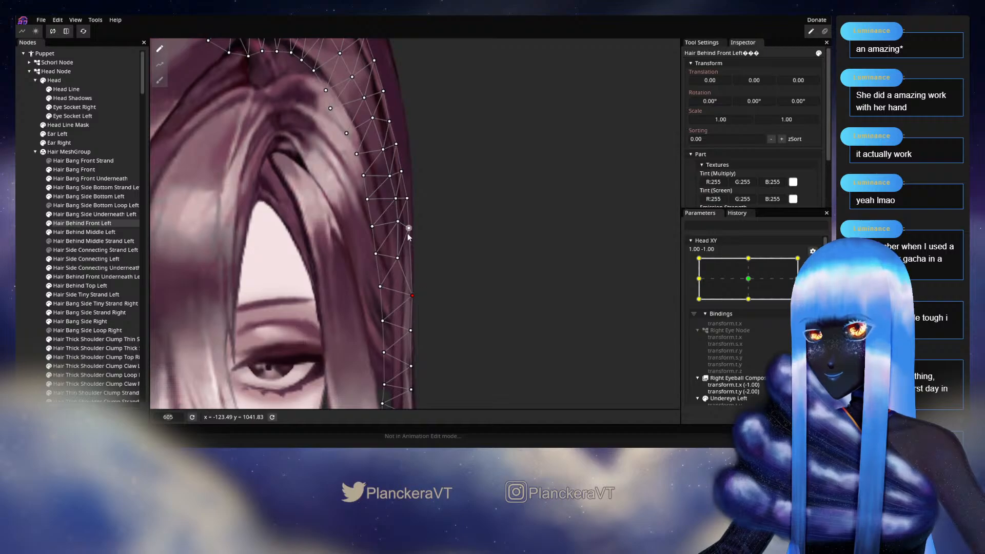
left_click(398, 258)
left_click_drag(408, 282, 400, 231)
left_click(404, 280)
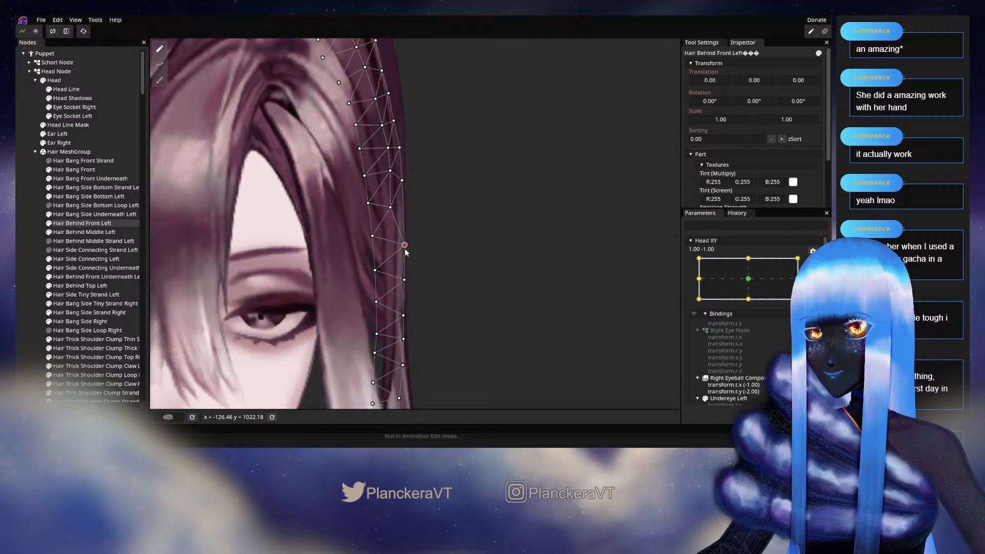
Fine-tune the vertices of Hair Behind Front Left at eye level, following the edge of the side bang.
left_click_drag(373, 268, 375, 267)
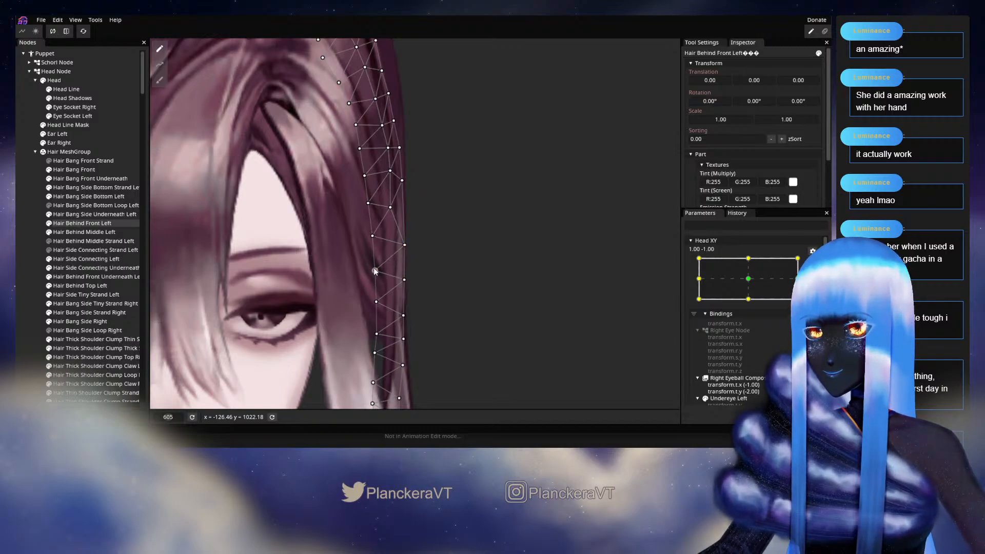
left_click_drag(405, 309, 406, 265)
left_click(380, 286)
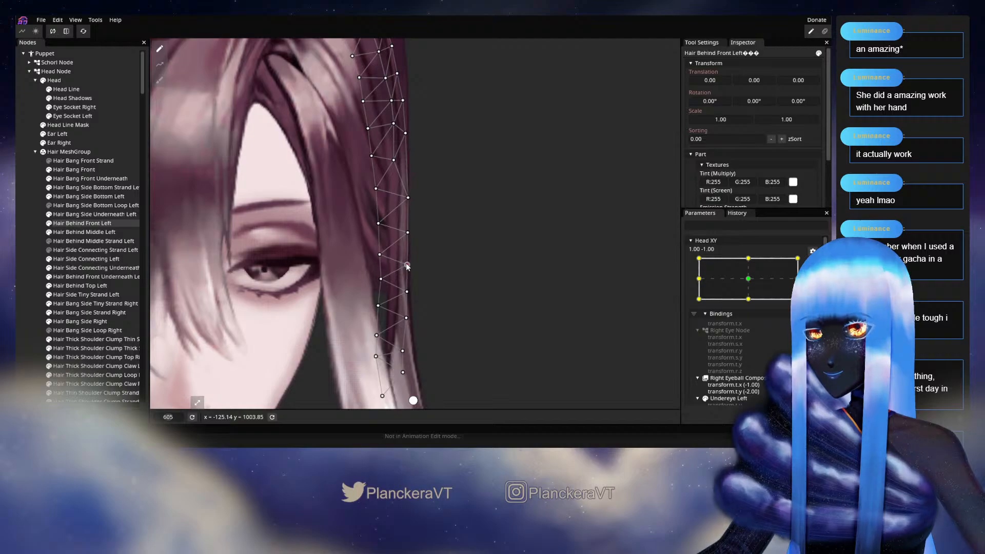
left_click(380, 256)
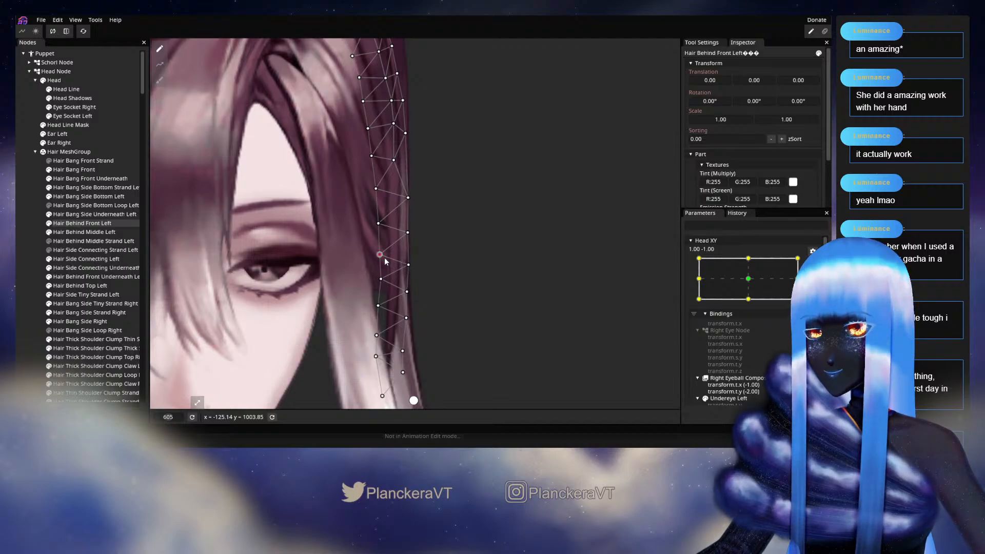
left_click_drag(380, 258, 379, 259)
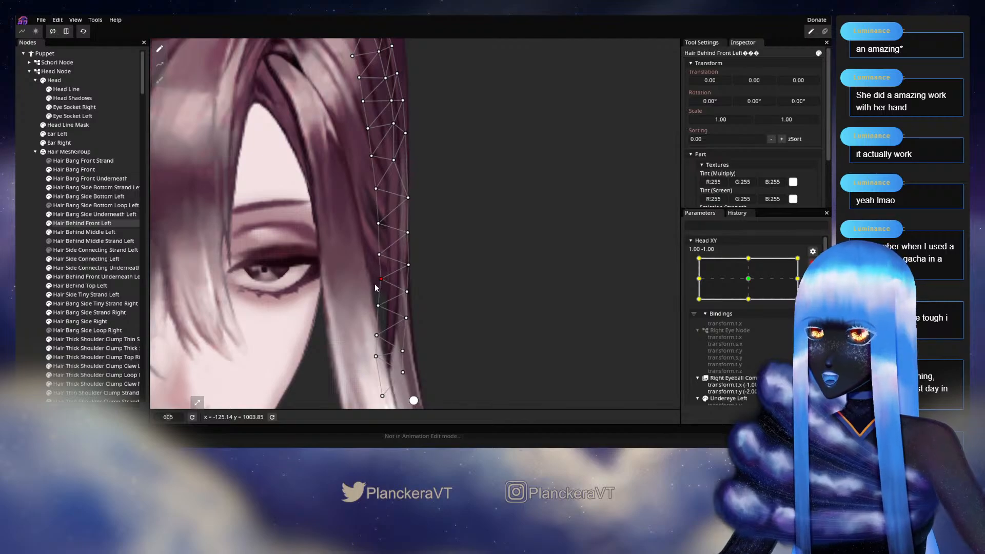
left_click_drag(377, 288, 374, 288)
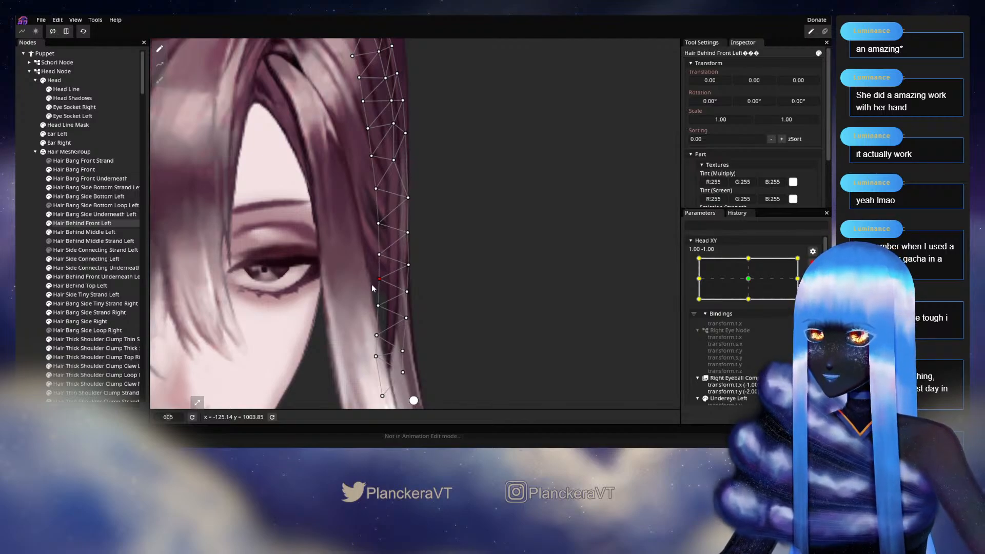
Check the lower end of Hair Behind Front Left and the hair tips beside the face.
left_click_drag(450, 304, 426, 147)
mouse_move(402, 350)
left_mouse_down()
mouse_move(375, 162)
mouse_move(412, 336)
left_mouse_up()
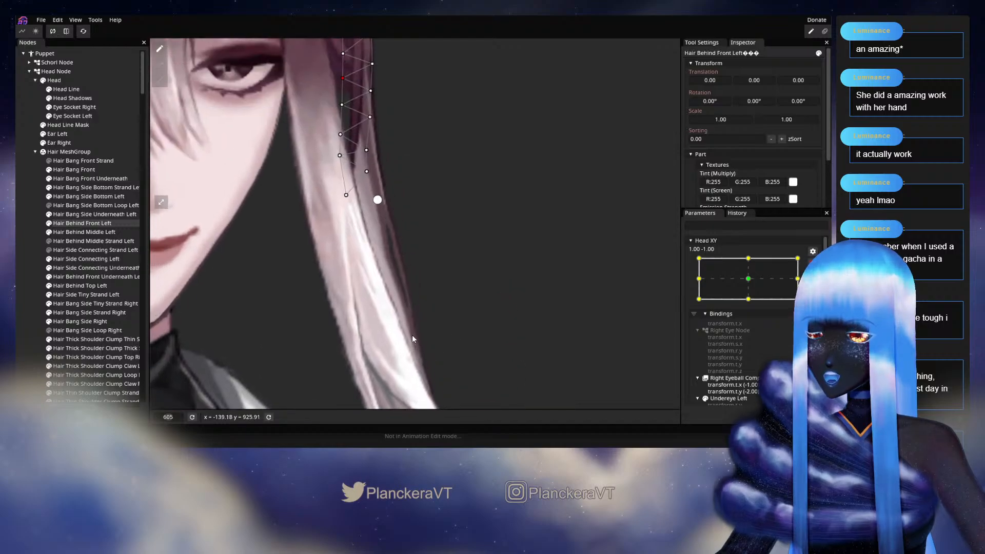
left_click_drag(407, 160, 439, 300)
left_click_drag(431, 262, 444, 297)
scroll(432, 284, "up", 2)
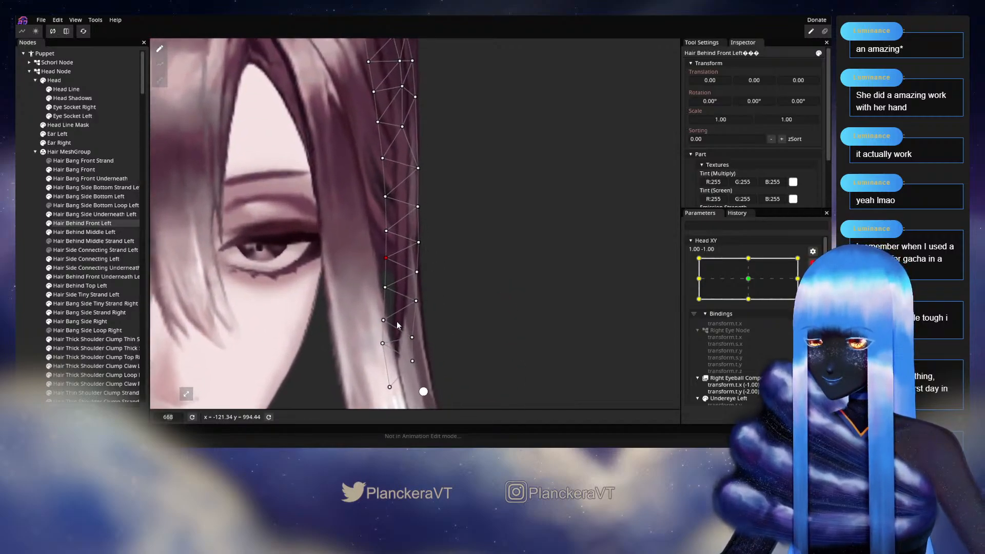
Nudge the lowest mesh vertices of Hair Behind Front Left beside the cheek inward to reshape the strand's end.
left_click_drag(417, 339, 415, 329)
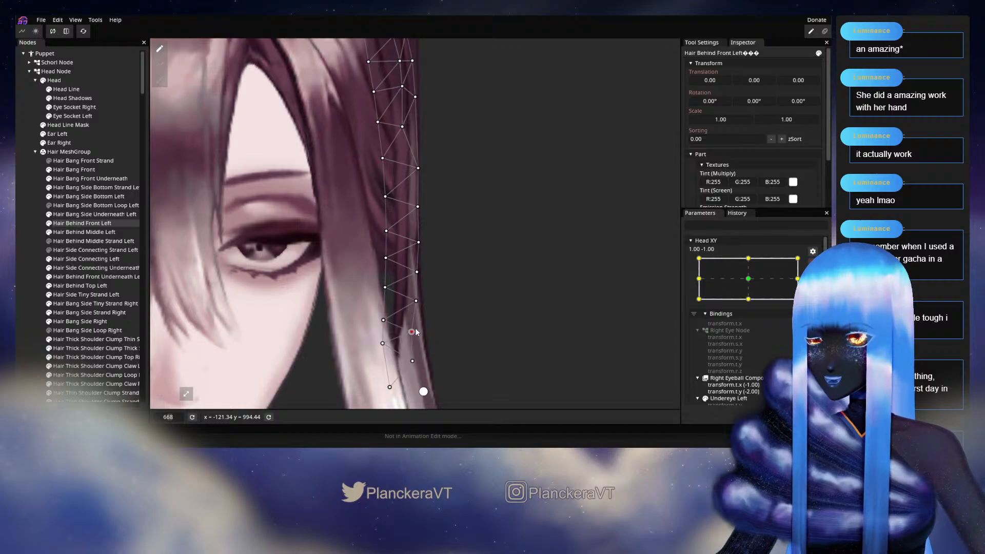
left_click(382, 321)
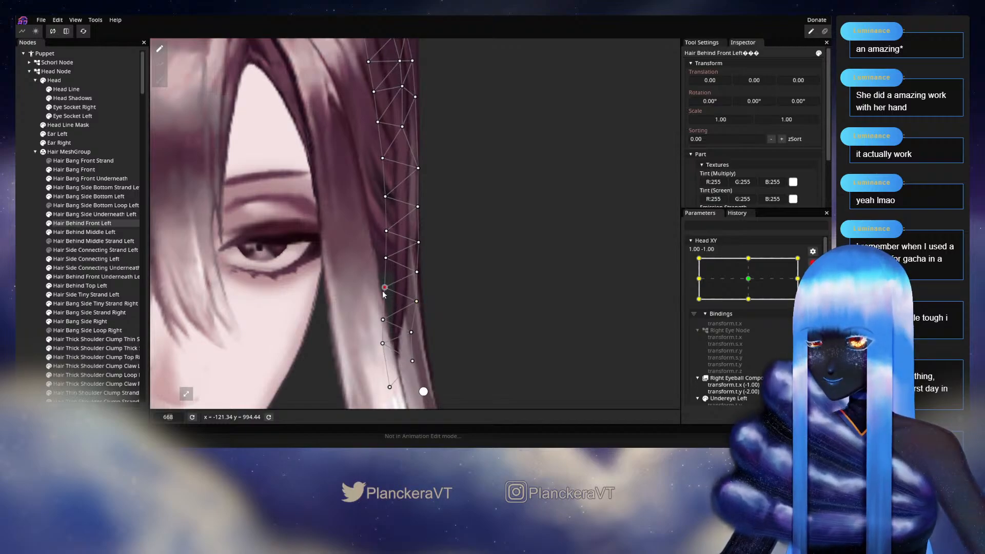
left_click_drag(390, 303, 391, 276)
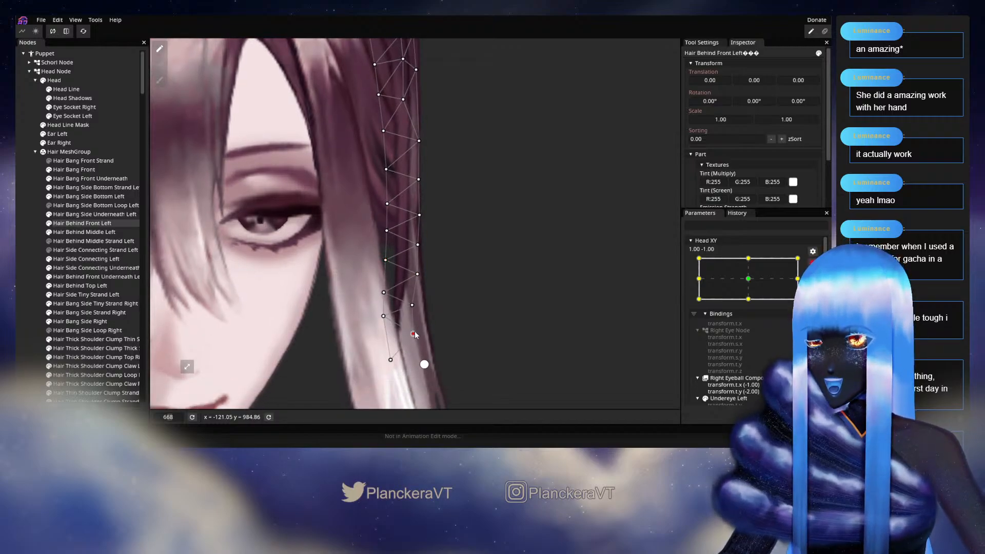
left_click_drag(390, 359, 408, 339)
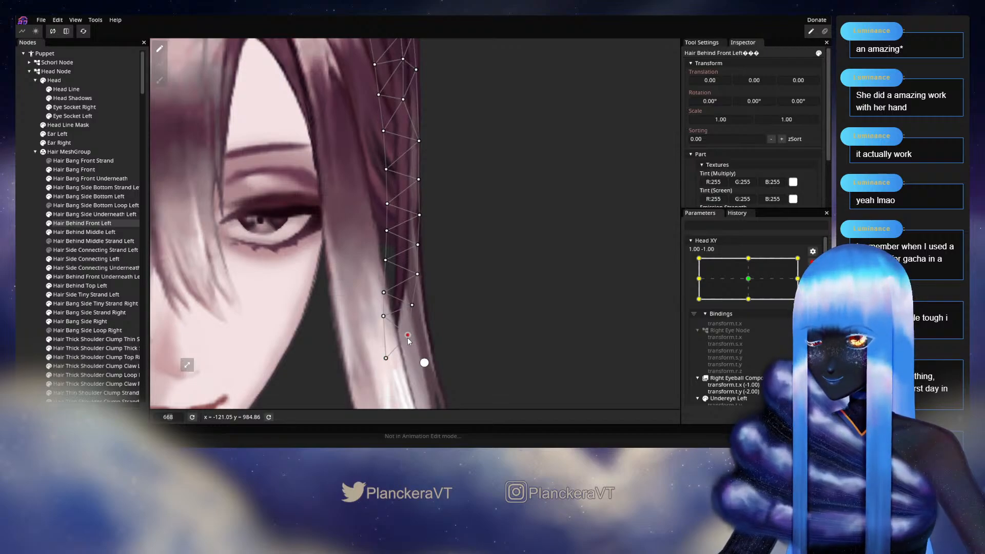
Hide Hair Bang Side Bottom Left and Hair Bang Side Bottom Strand Left, and reselect Hair Behind Front Left.
left_click(49, 197)
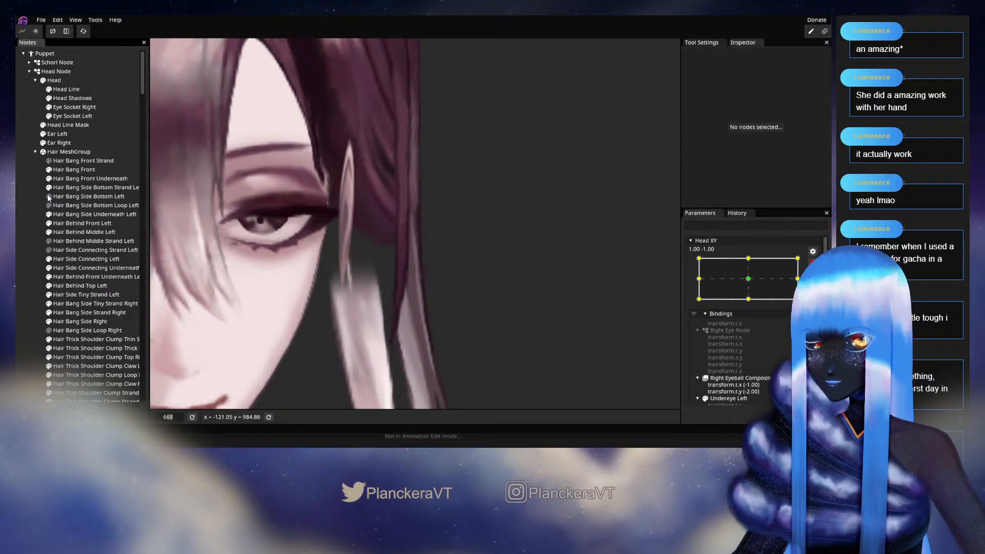
left_click(48, 188)
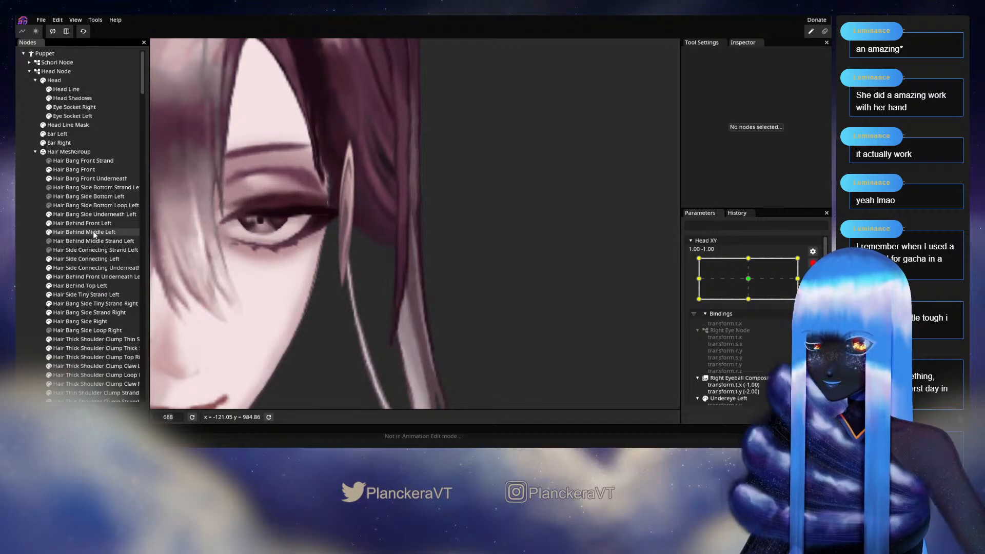
left_click(112, 222)
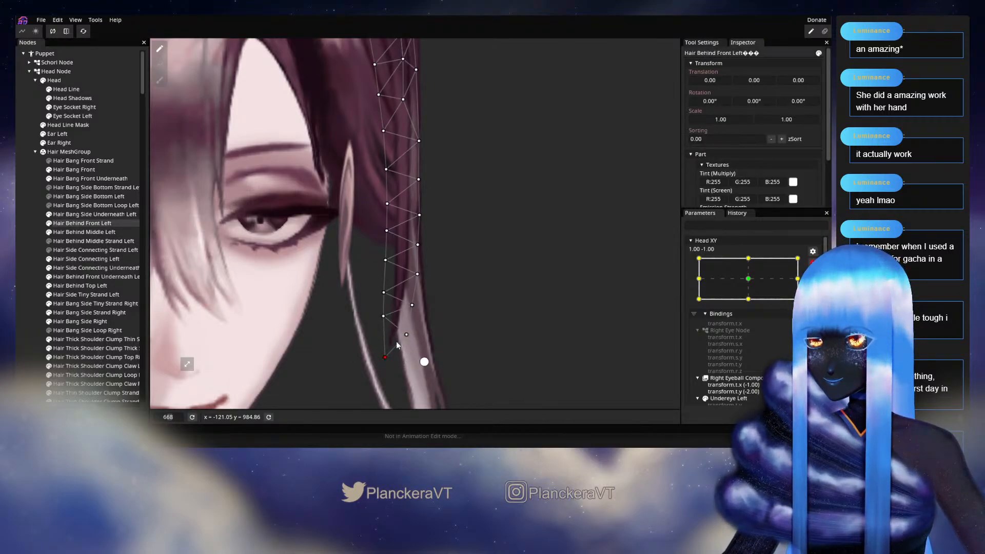
Adjust the lower inner and outer vertices of Hair Behind Front Left just below the ear.
left_click(412, 305)
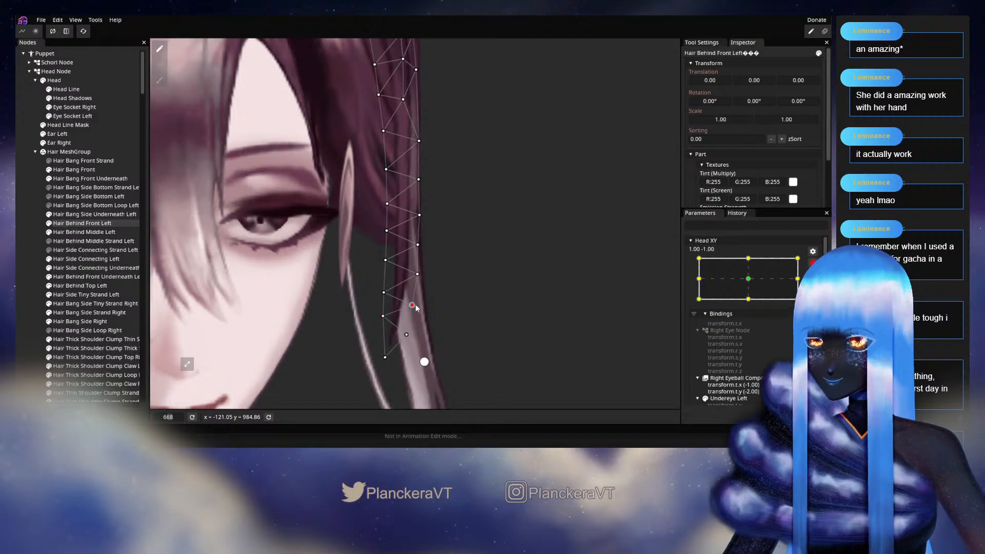
left_click_drag(417, 304, 436, 321)
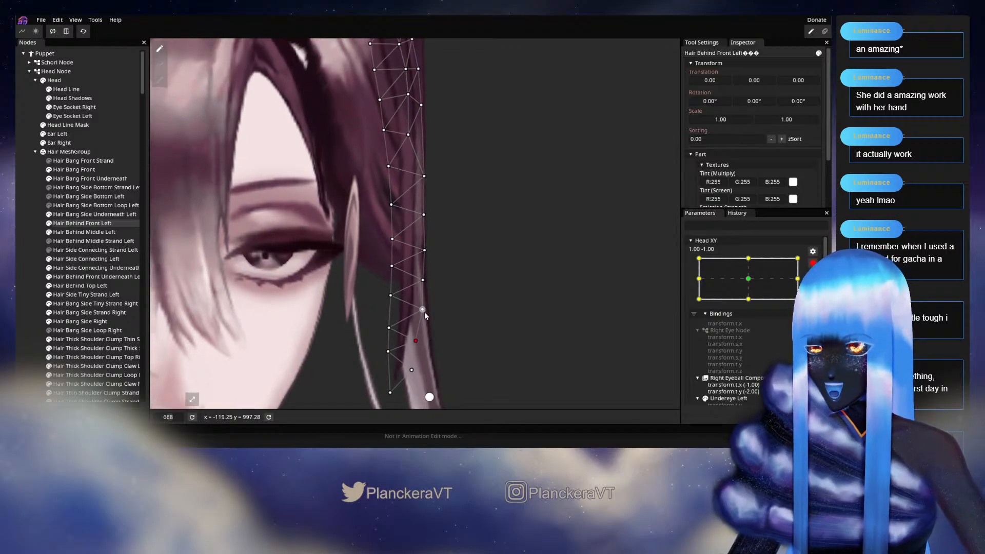
left_click(389, 296)
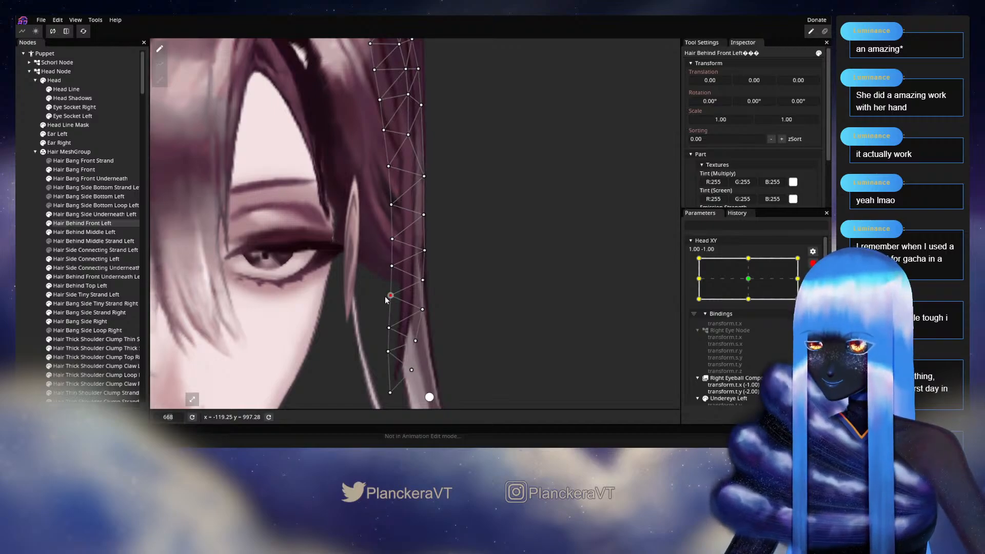
left_click_drag(386, 300, 444, 333)
left_click(396, 274)
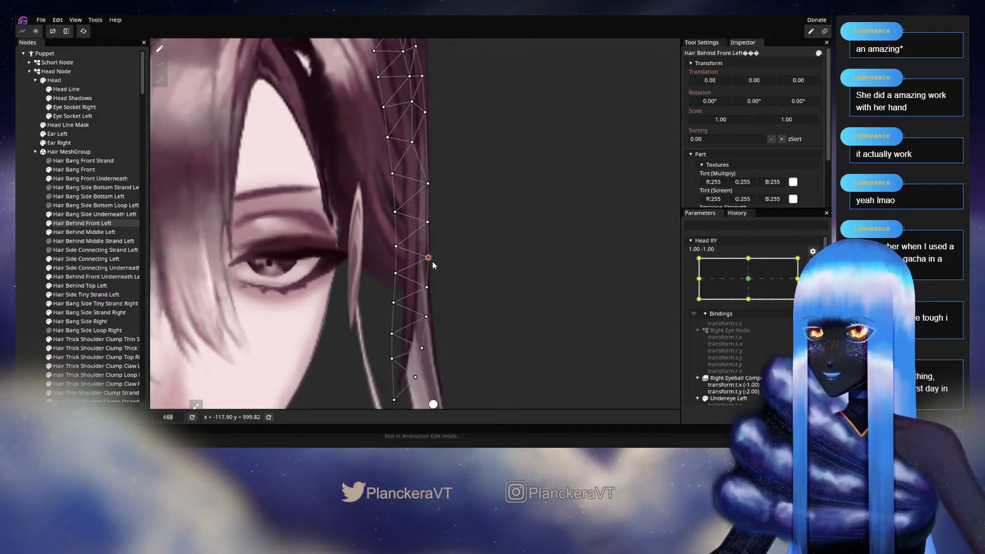
Reposition the edge vertices of Hair Behind Front Left alongside the ear to smooth the middle of the strand.
left_click_drag(429, 225, 432, 273)
left_click(431, 272)
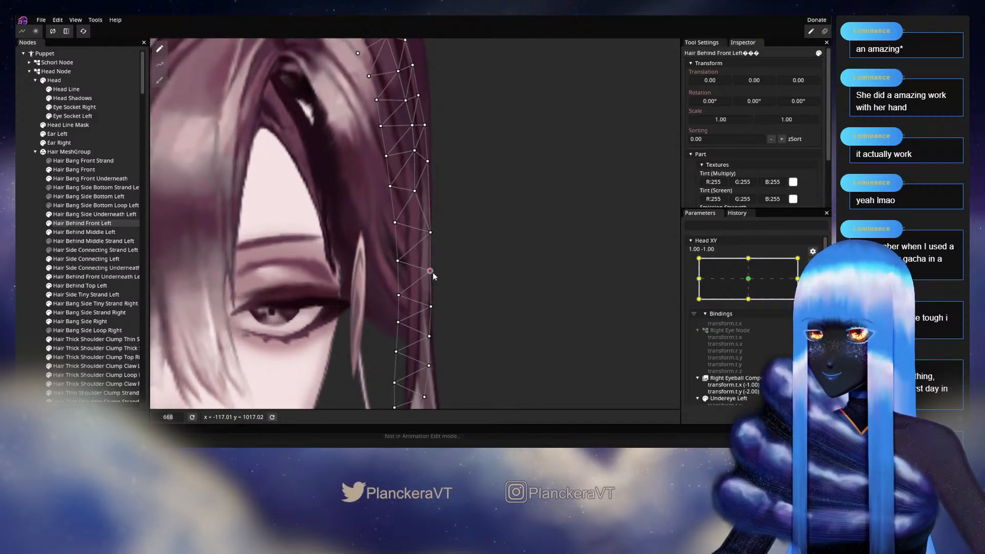
left_click(431, 234)
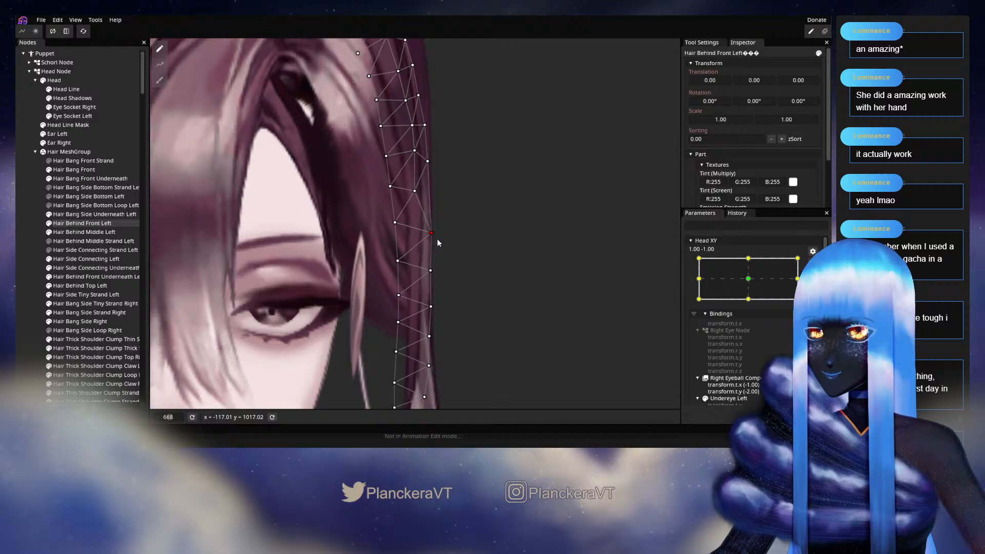
left_click(399, 261)
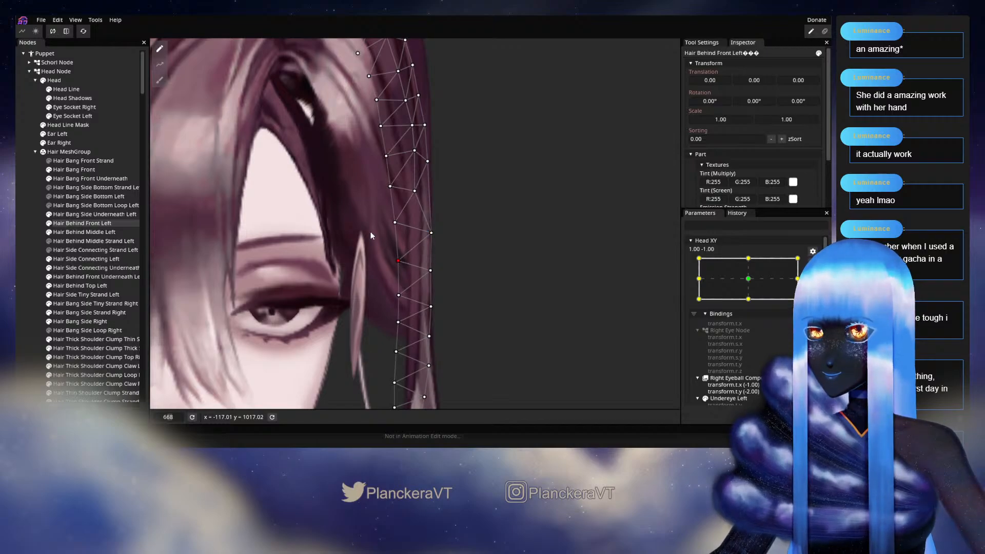
left_click_drag(370, 235, 404, 318)
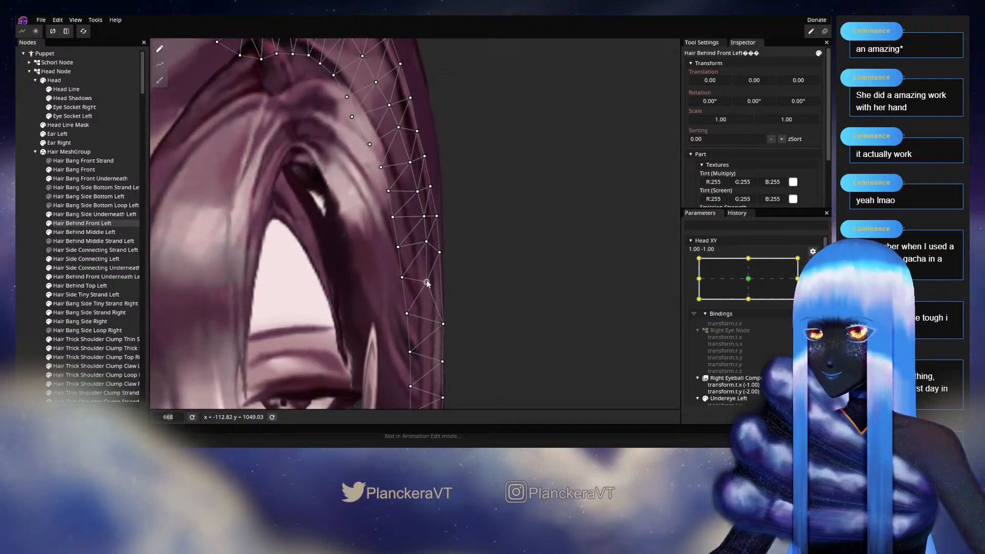
Fine-tune the inner and outer mesh vertices of Hair Behind Front Left along the side of the head above the ear.
left_click(403, 278)
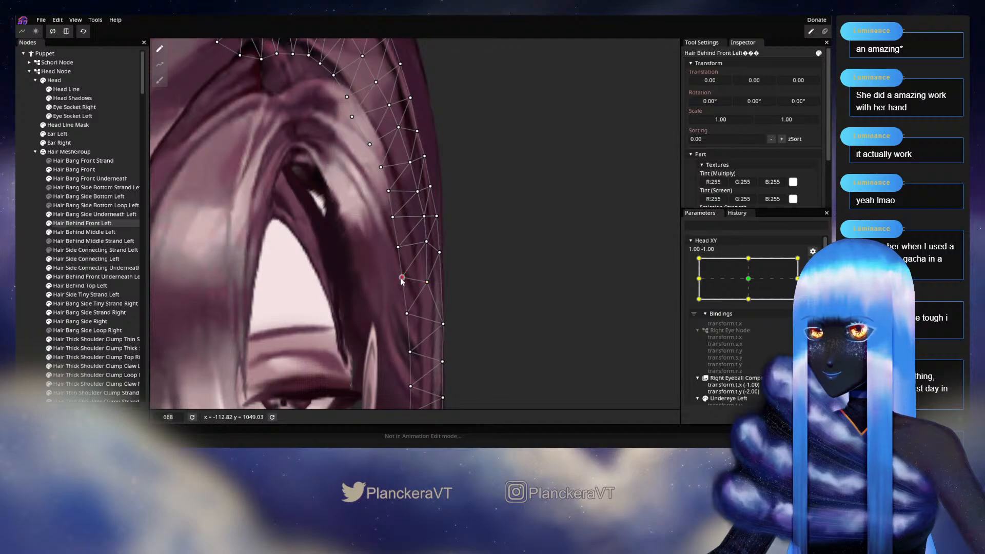
left_click_drag(385, 262, 395, 282)
left_click(397, 283)
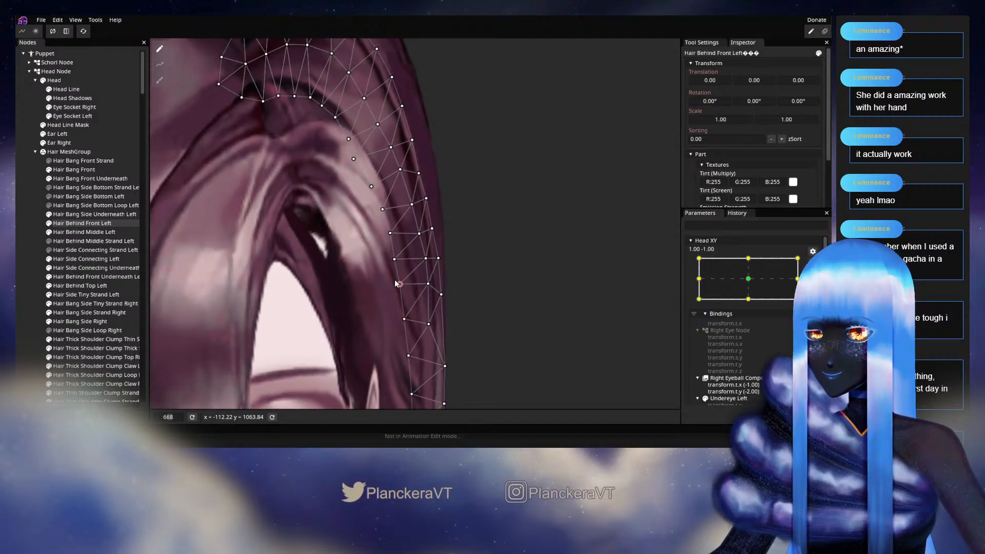
left_click(426, 258)
left_click_drag(438, 264, 441, 264)
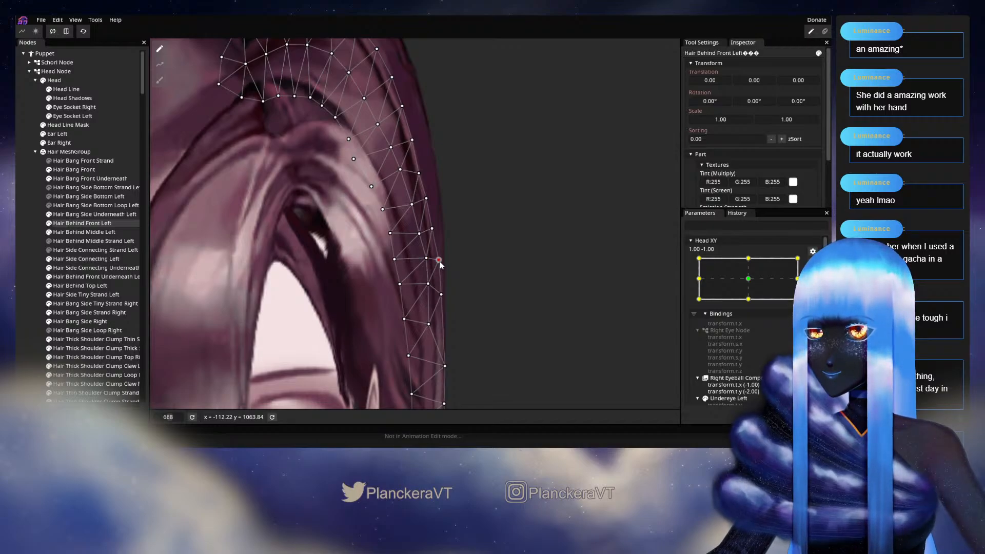
left_click(442, 295)
left_click_drag(408, 263, 447, 285)
Shift the outer edge vertices of Hair Behind Front Left outward along the upper curve of the head.
left_click(437, 251)
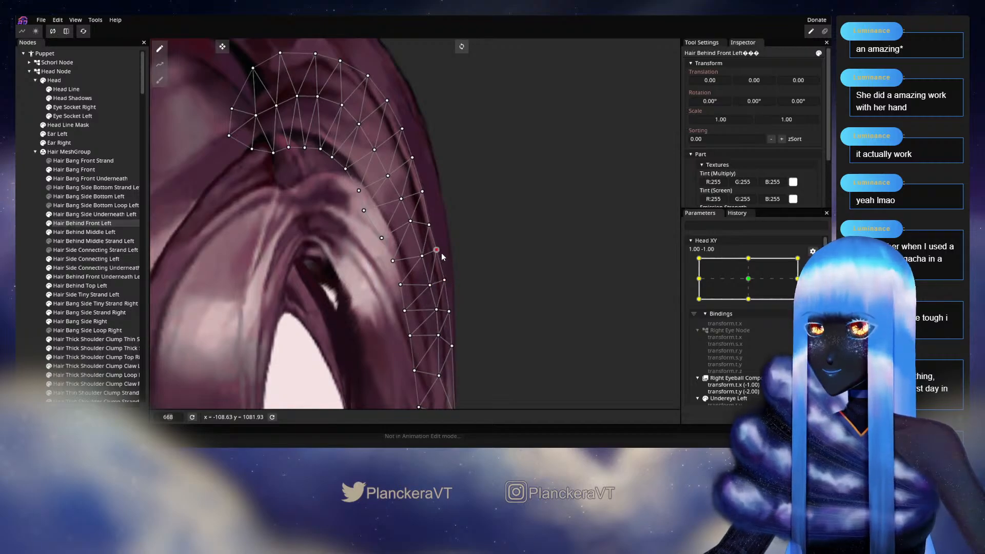
left_click(429, 226)
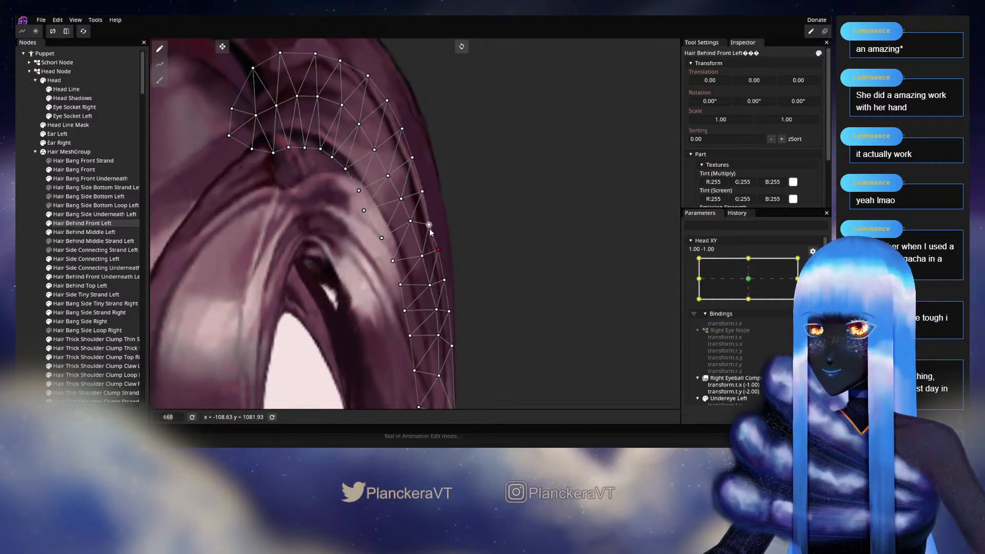
left_click_drag(433, 227, 439, 315)
left_click(427, 258)
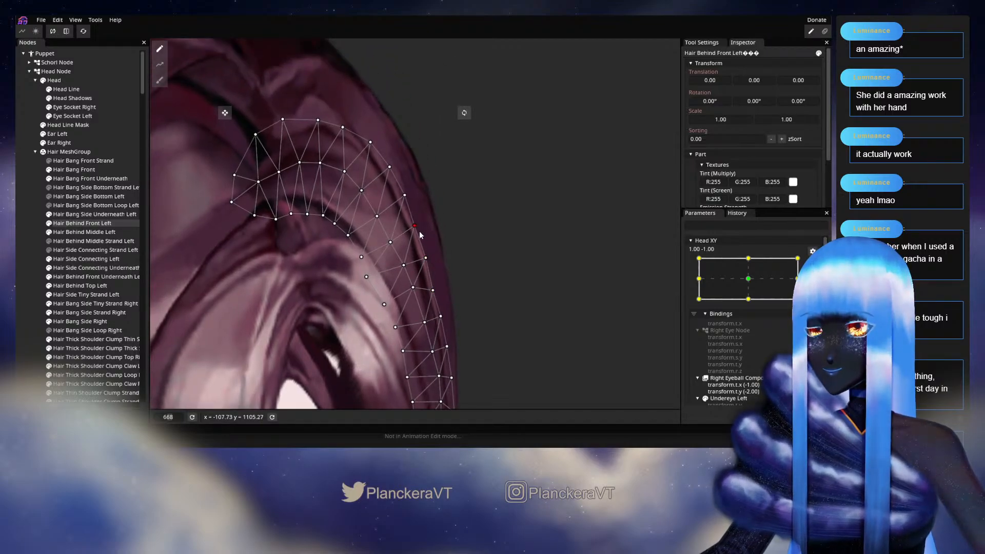
left_click_drag(420, 231, 477, 280)
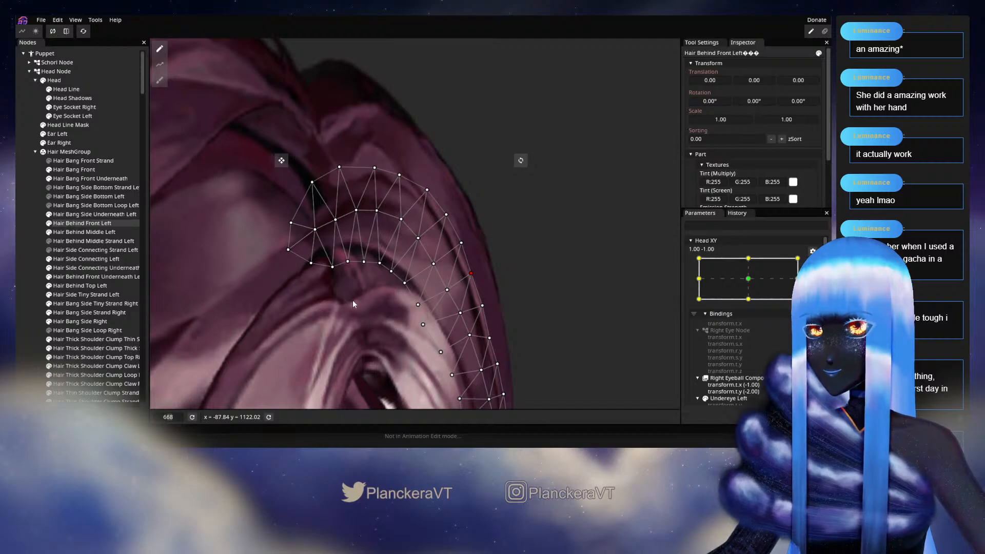
Adjust the inner edge and root vertices of Hair Behind Front Left around the hair parting.
left_click(404, 283)
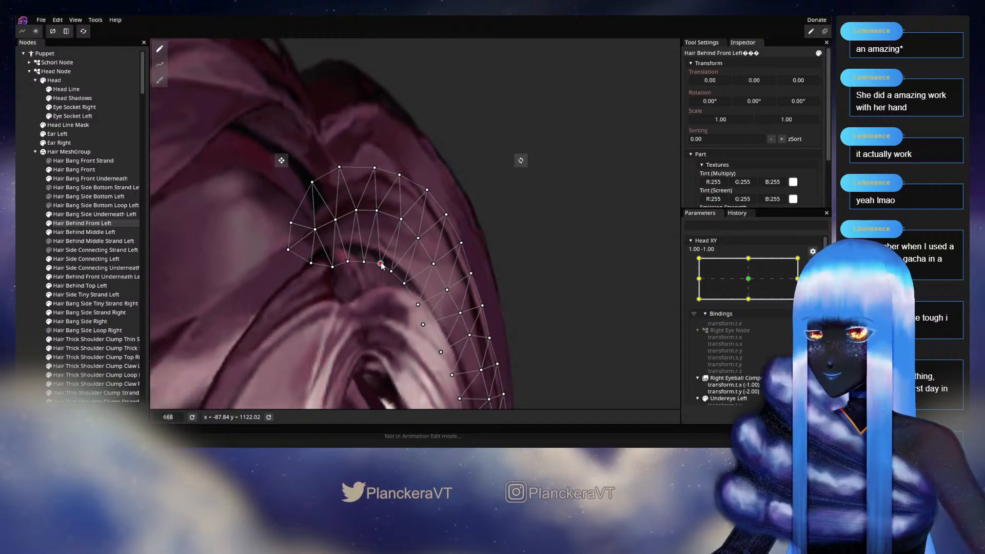
left_click_drag(367, 265, 368, 268)
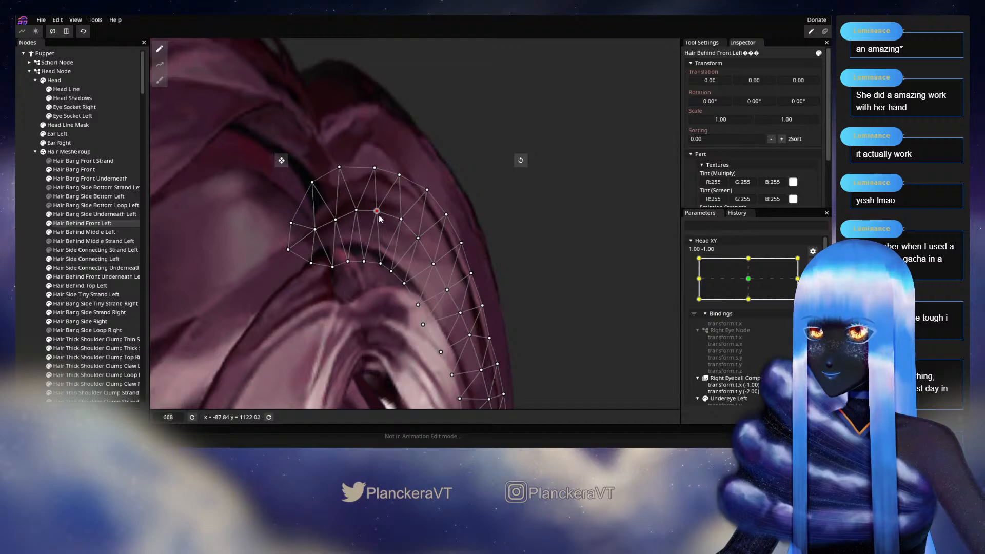
left_click_drag(385, 265, 384, 266)
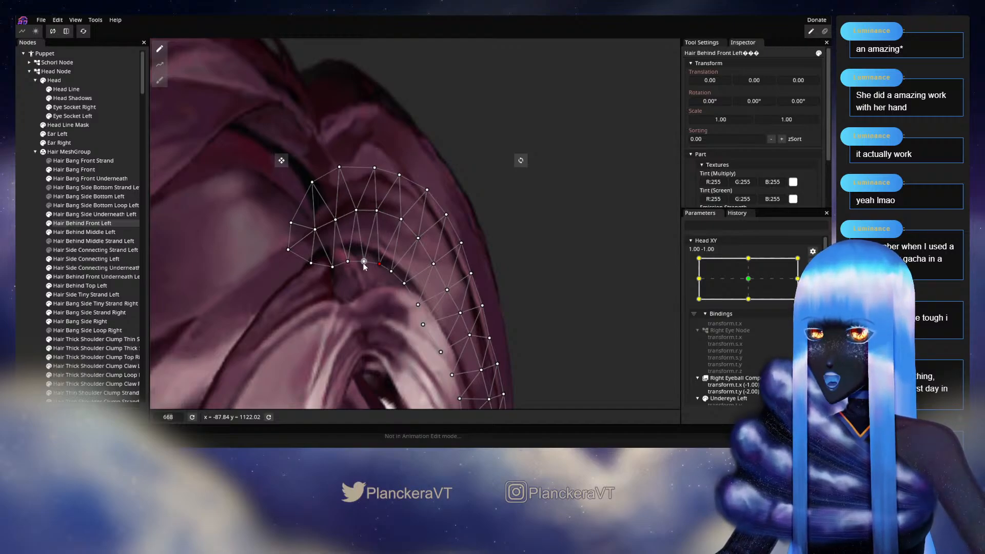
left_click_drag(367, 264, 367, 264)
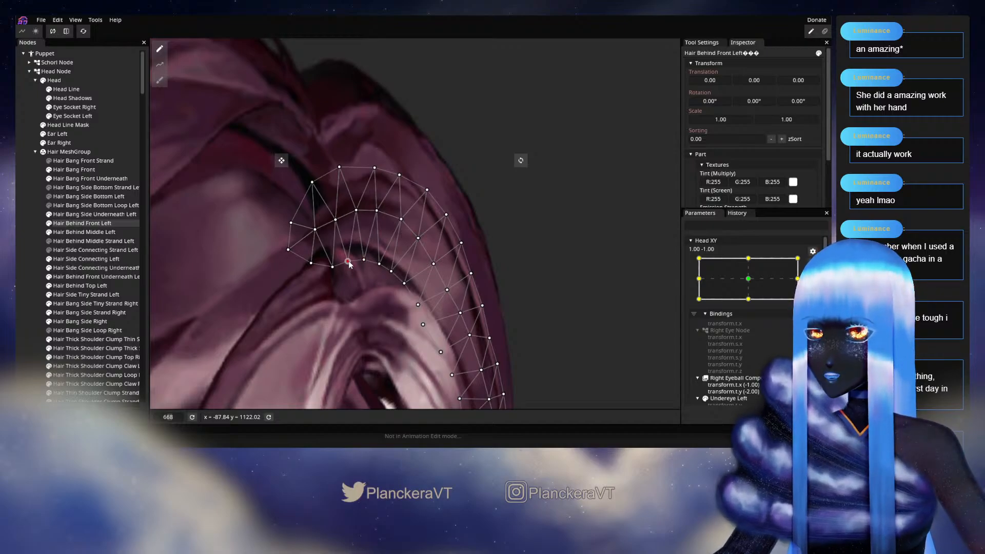
left_click_drag(291, 250, 331, 267)
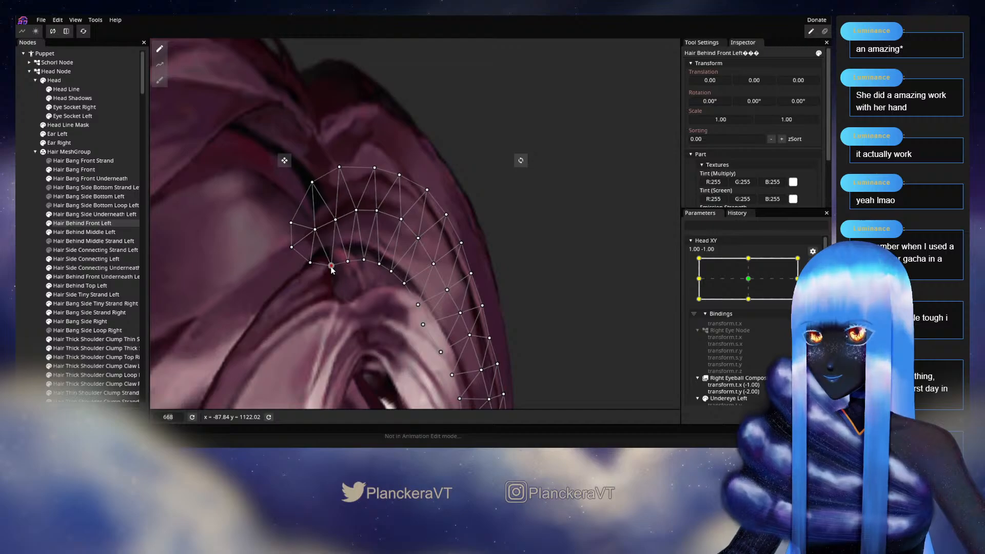
left_click_drag(291, 224, 295, 226)
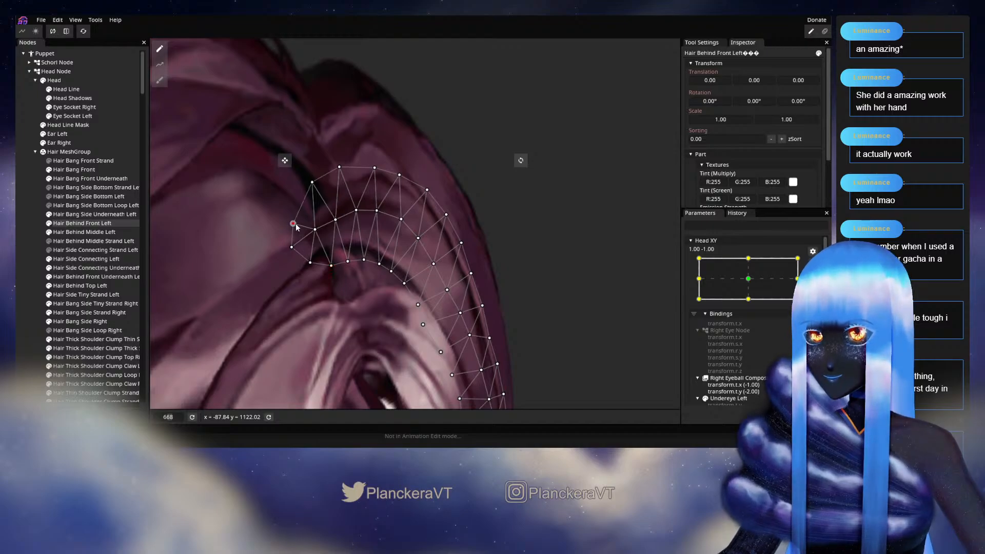
Check the crown without the mesh overlay, reselect Hair Behind Front Left, and move its top outer vertices to refine the curve.
left_click(22, 260)
scroll(475, 322, "down", 10)
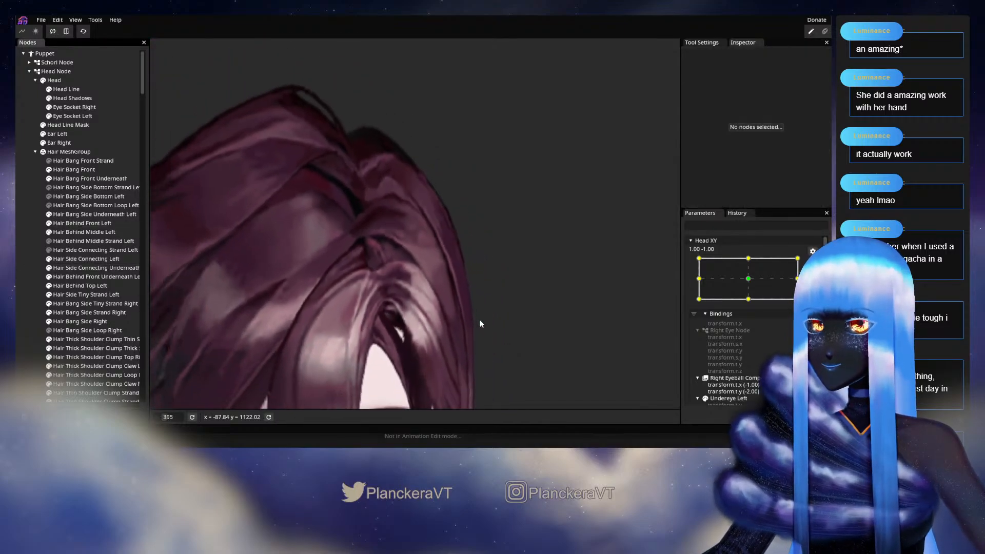
scroll(481, 324, "up", 5)
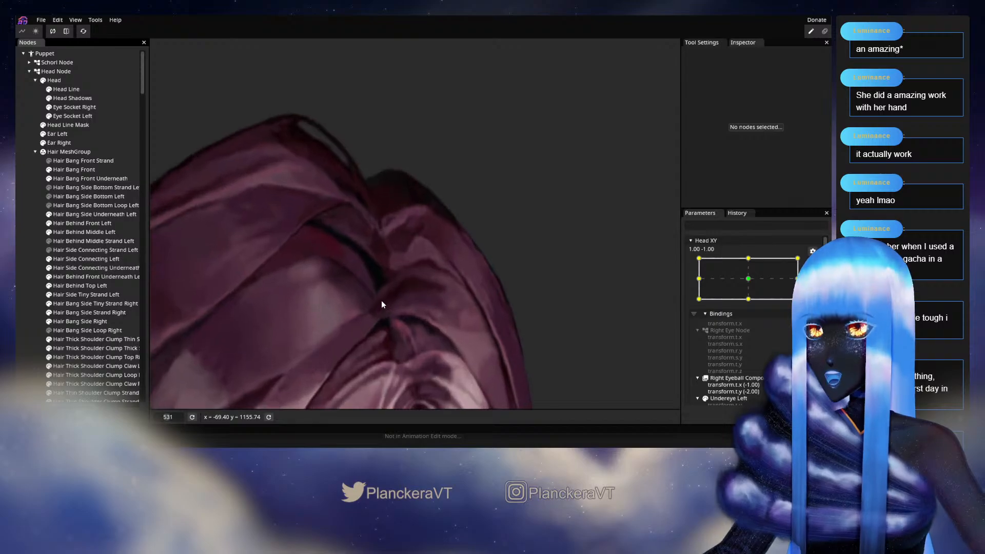
scroll(381, 305, "up", 6)
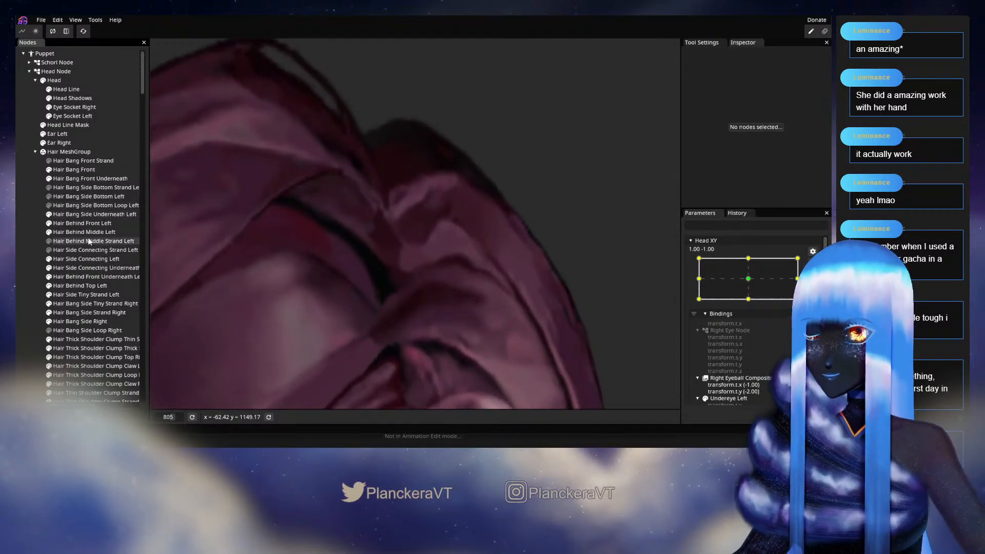
left_click(92, 224)
left_click_drag(378, 267, 478, 264)
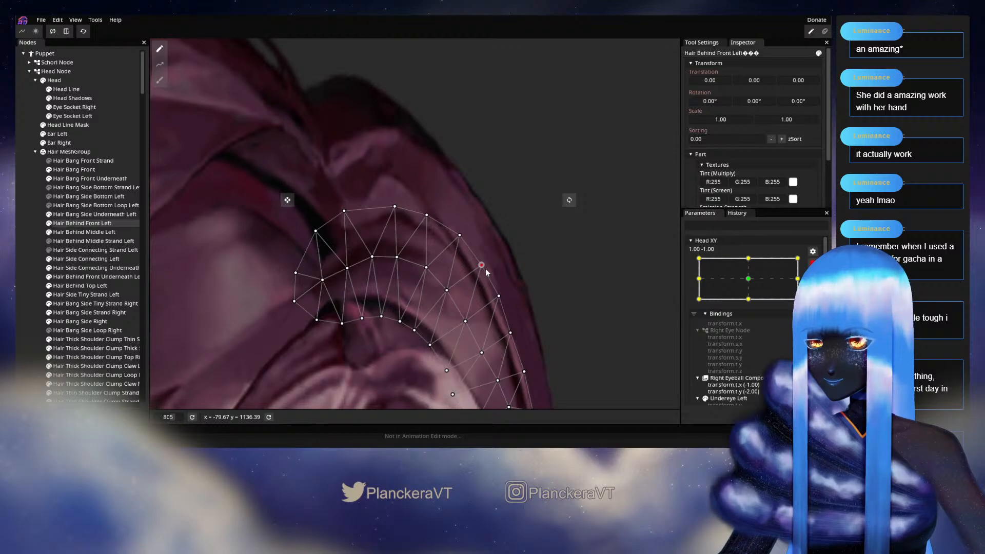
left_click(71, 247)
Examine the reshaped hair on the whole head at the Head XY keypoint 1.00, -1.00.
scroll(489, 306, "down", 3)
scroll(496, 306, "down", 5)
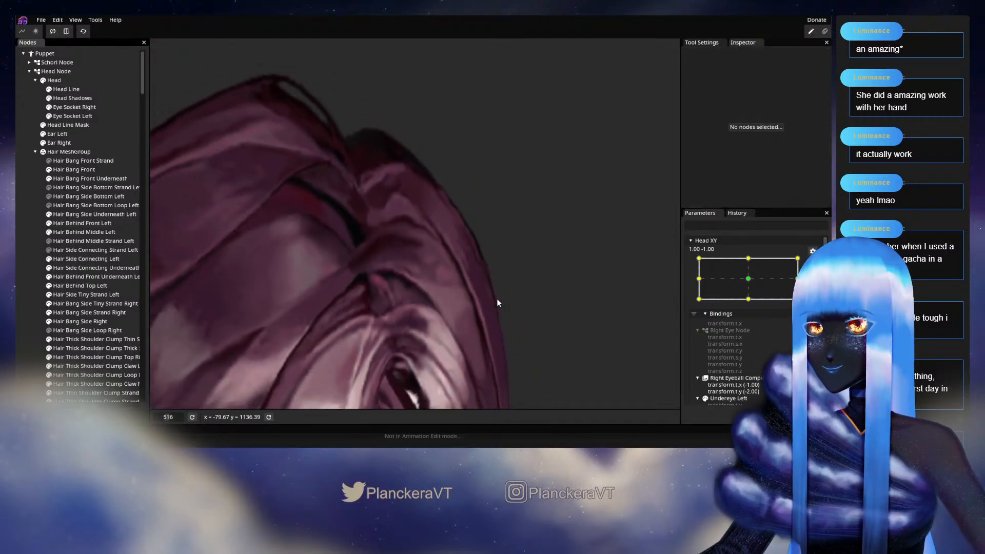
scroll(505, 302, "down", 3)
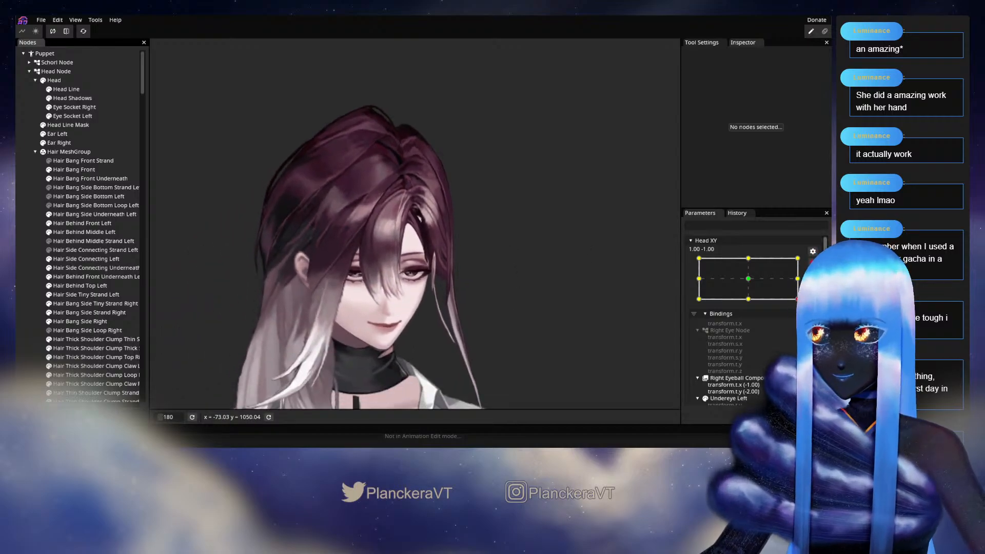
left_click(813, 264)
mouse_move(804, 324)
left_mouse_down()
mouse_move(803, 296)
mouse_move(804, 315)
mouse_move(752, 335)
mouse_move(784, 316)
mouse_move(752, 306)
mouse_move(804, 325)
left_mouse_up()
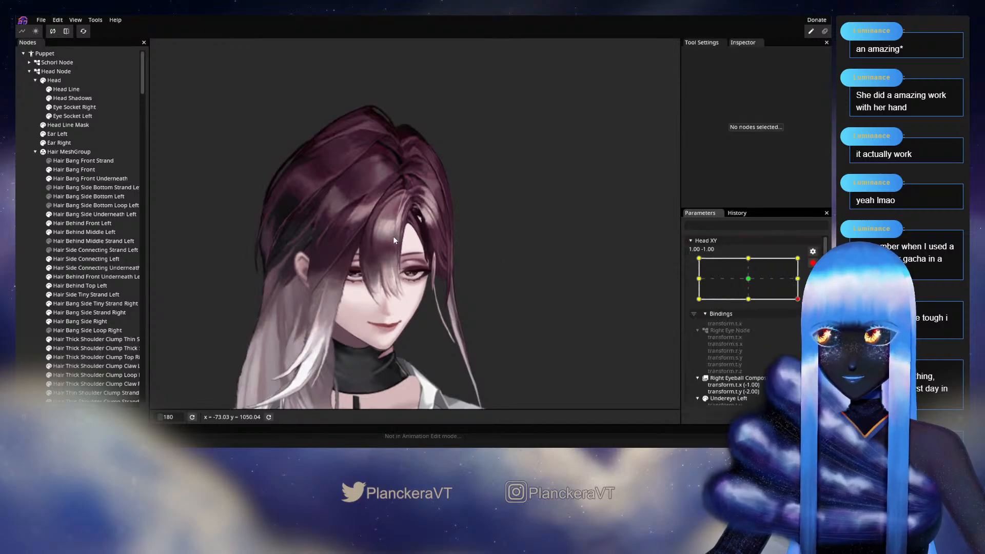
Examine the crown of Hair Behind Front Left with and without its mesh overlay, including its fit on the whole head.
scroll(393, 236, "up", 5)
scroll(408, 186, "up", 6)
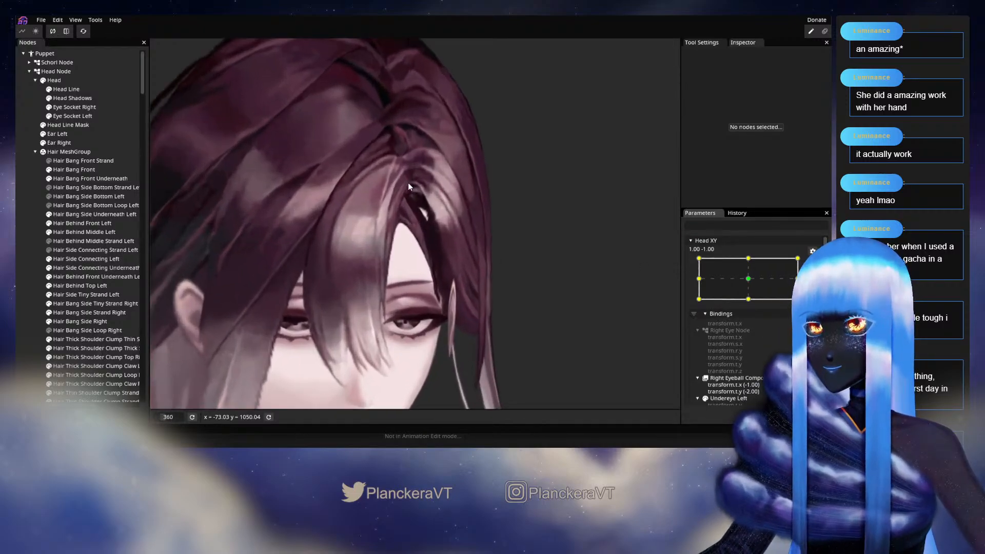
scroll(400, 304, "up", 1)
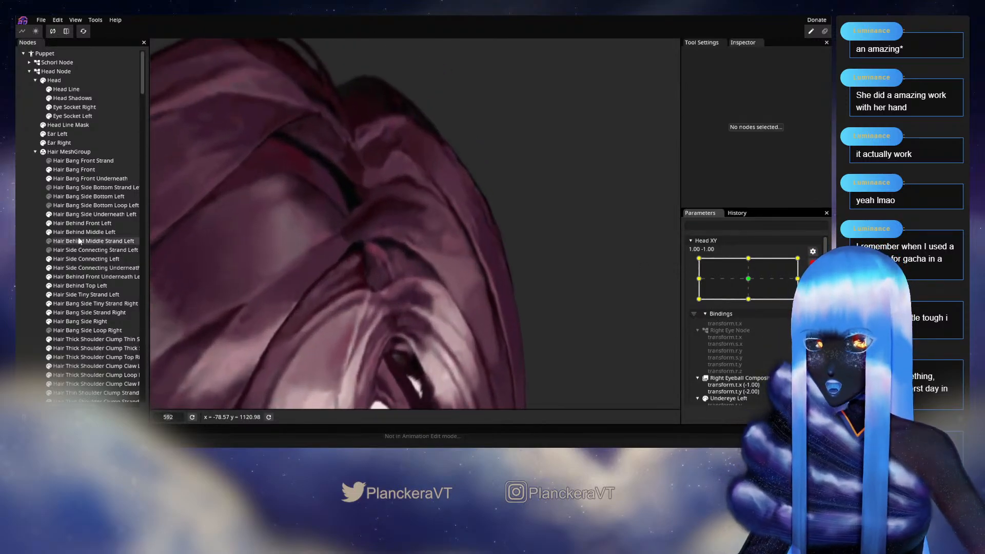
left_click(83, 223)
scroll(431, 287, "up", 1)
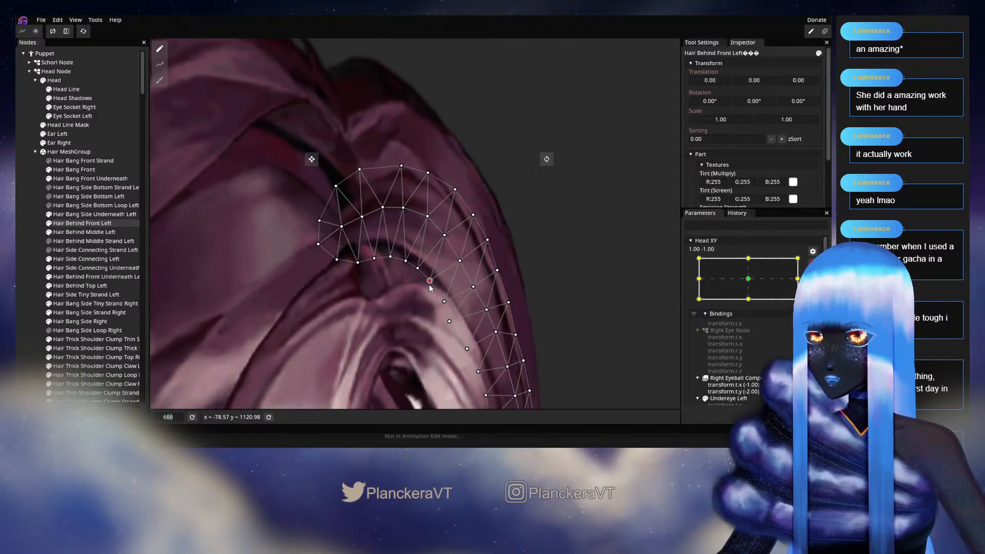
left_click(82, 223)
scroll(508, 312, "down", 5)
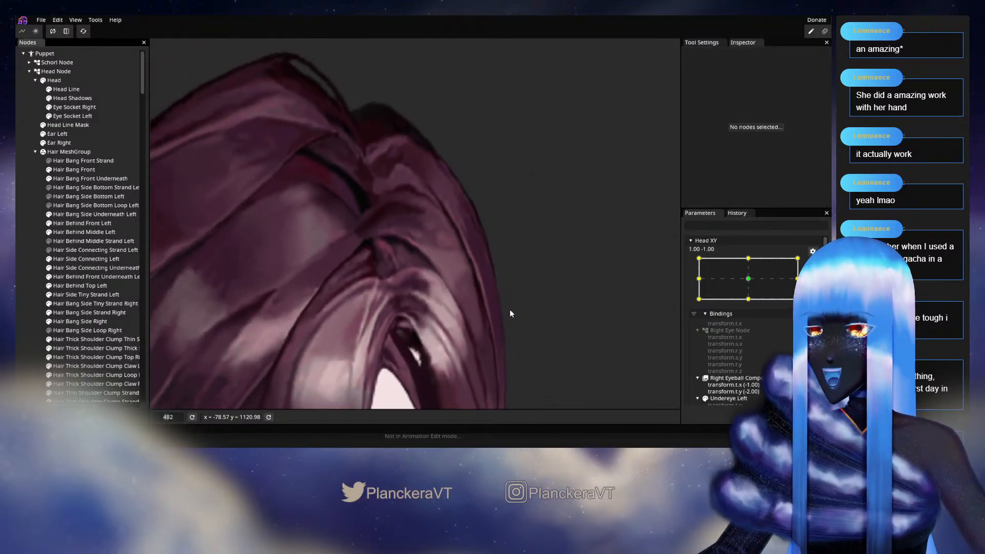
scroll(511, 312, "down", 6)
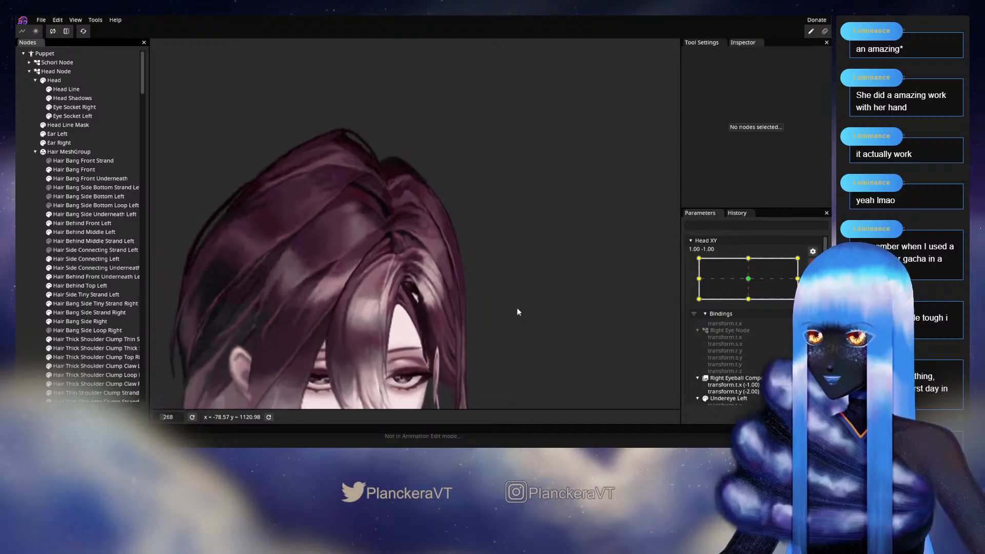
scroll(517, 311, "down", 2)
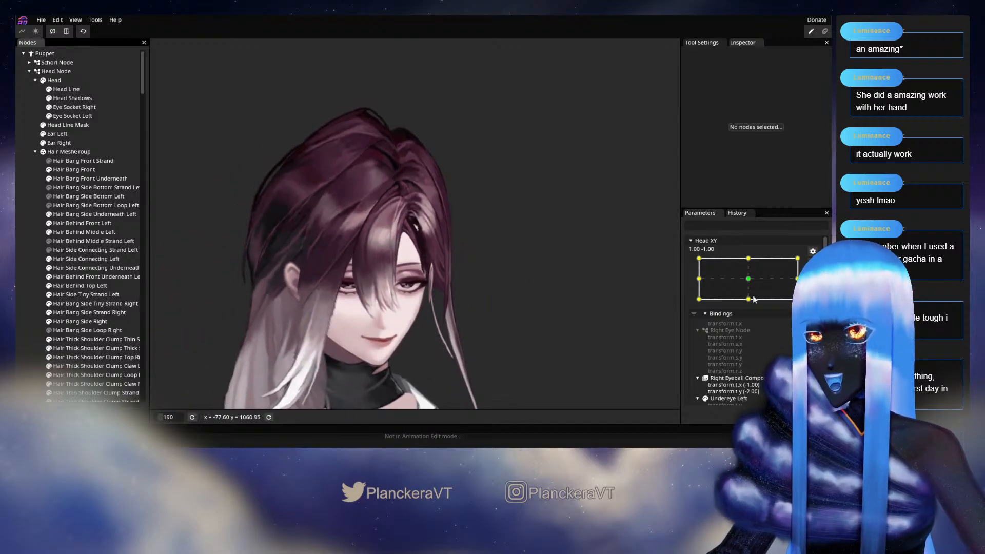
Stop editing the keypoint and preview the Head XY movement around 1.00, -1.00, checking the hair beside the face.
left_click(813, 262)
mouse_move(804, 324)
left_mouse_down()
mouse_move(804, 302)
mouse_move(804, 324)
mouse_move(786, 328)
mouse_move(805, 325)
mouse_move(803, 301)
mouse_move(804, 325)
left_mouse_up()
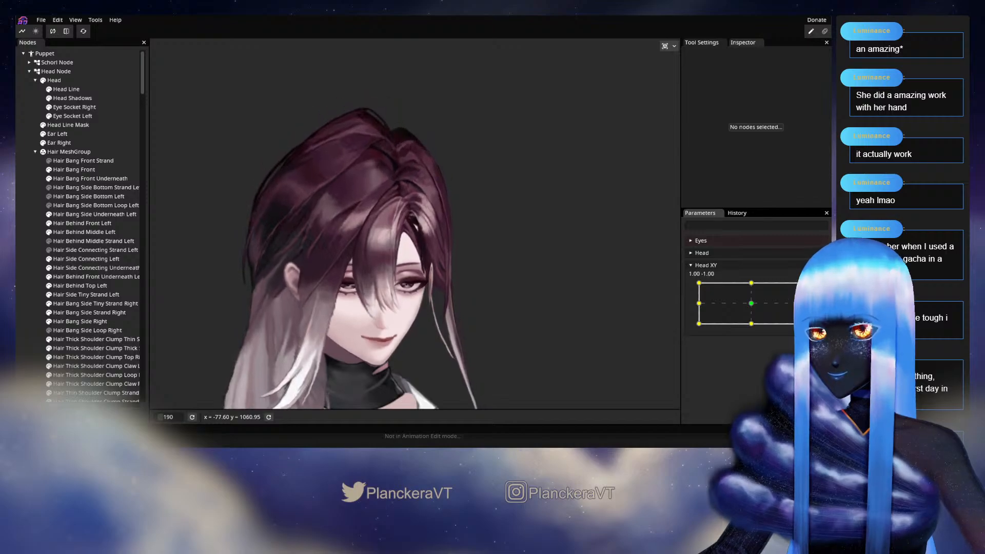
scroll(472, 270, "up", 5)
scroll(462, 272, "up", 5)
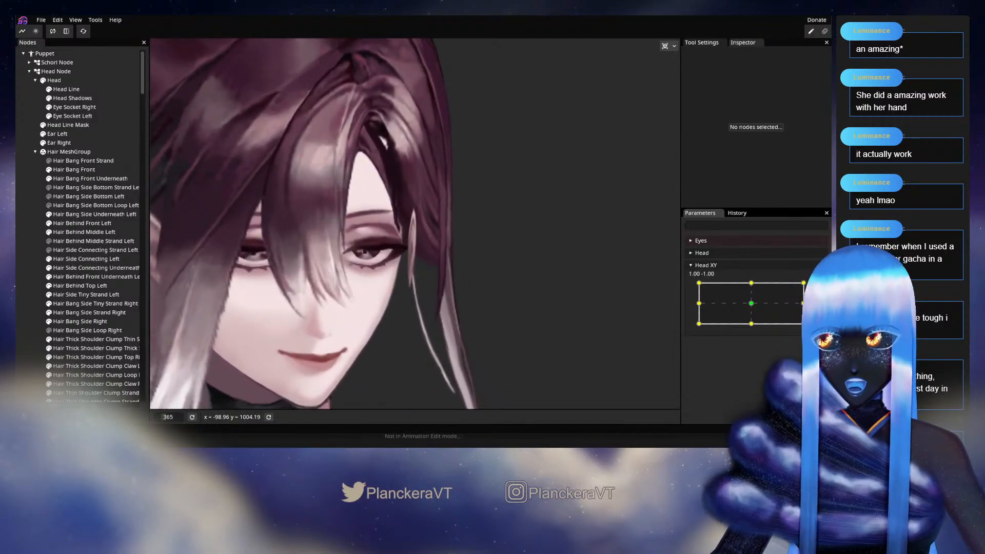
scroll(519, 294, "up", 5)
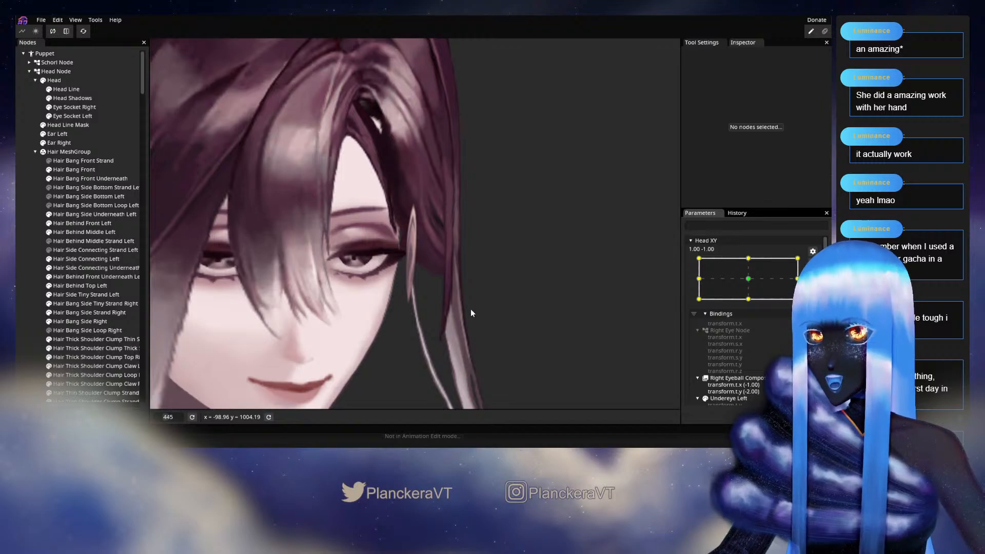
Reselect Hair Behind Front Left and shift the inner edge vertices of its lower strand beside the eye slightly outward.
left_click_drag(472, 306, 417, 284)
left_click(95, 224)
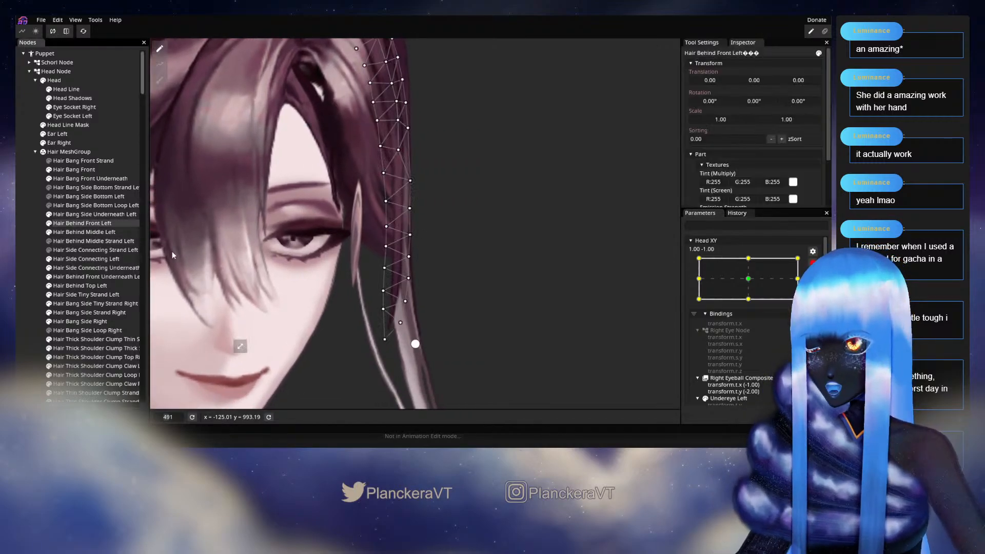
scroll(393, 279, "up", 3)
scroll(395, 282, "up", 2)
left_click(410, 298)
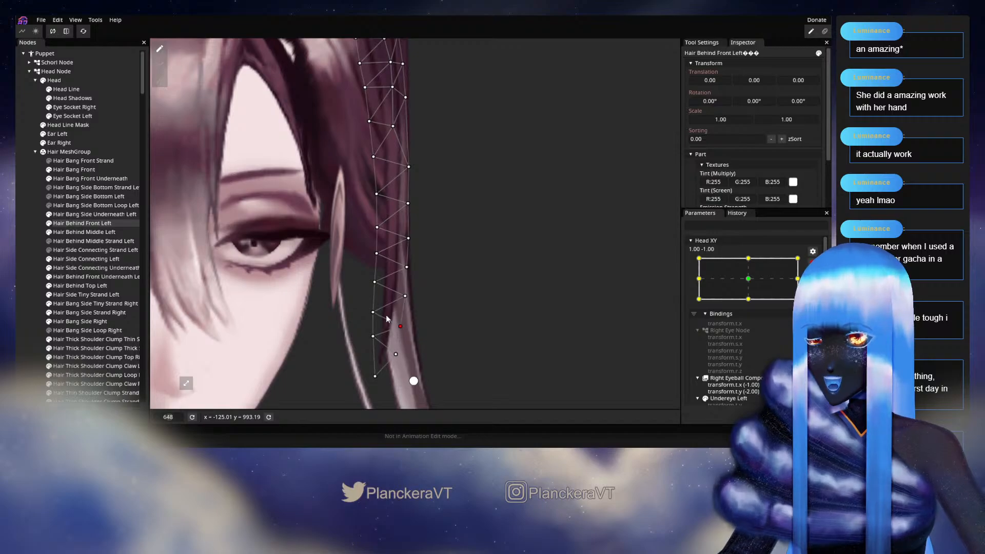
left_click_drag(375, 314, 380, 283)
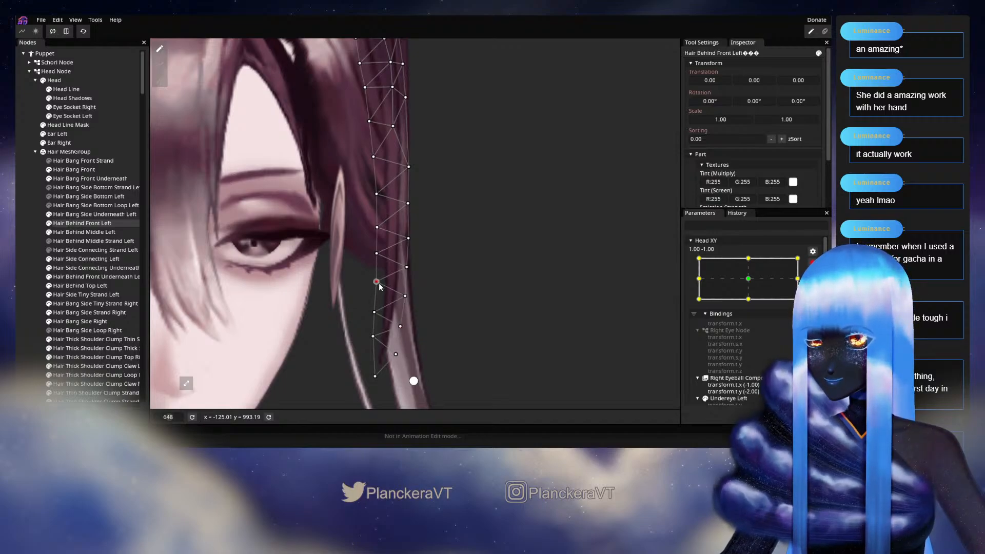
left_click(404, 267)
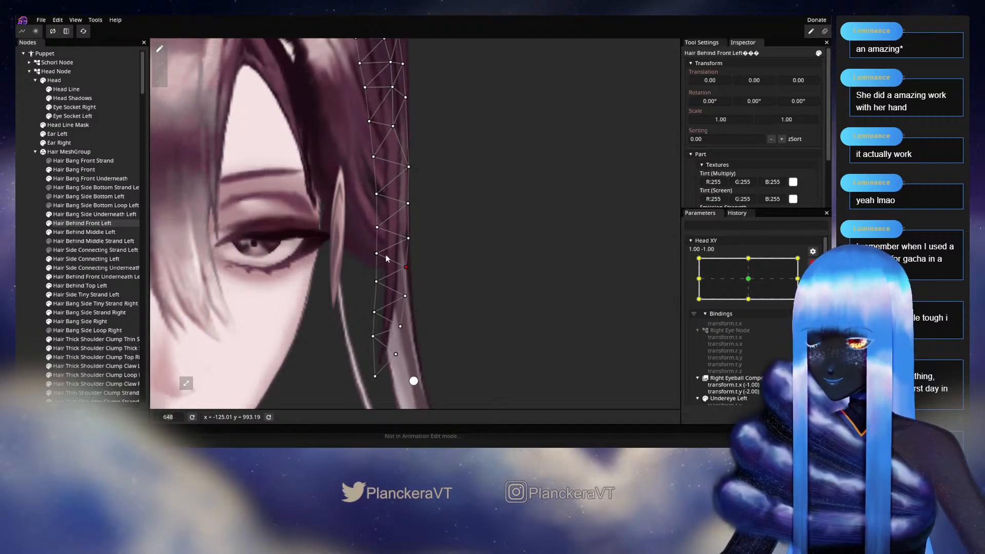
left_click_drag(378, 254, 379, 193)
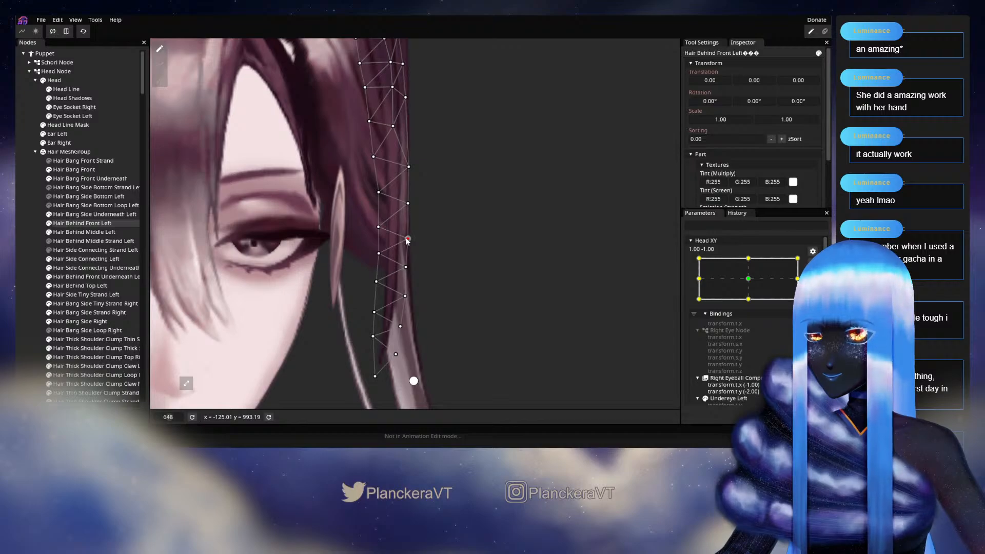
Fine-tune the lower inner edge of Hair Behind Front Left and pull its outer edge vertices beside the eye slightly inward.
left_click(378, 228)
left_click_drag(378, 228, 379, 226)
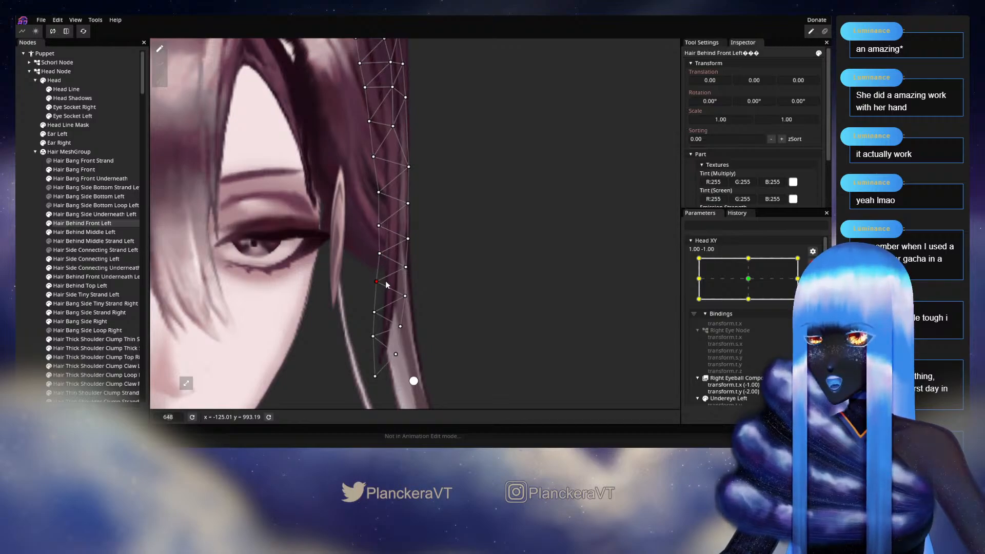
left_click_drag(390, 284, 391, 284)
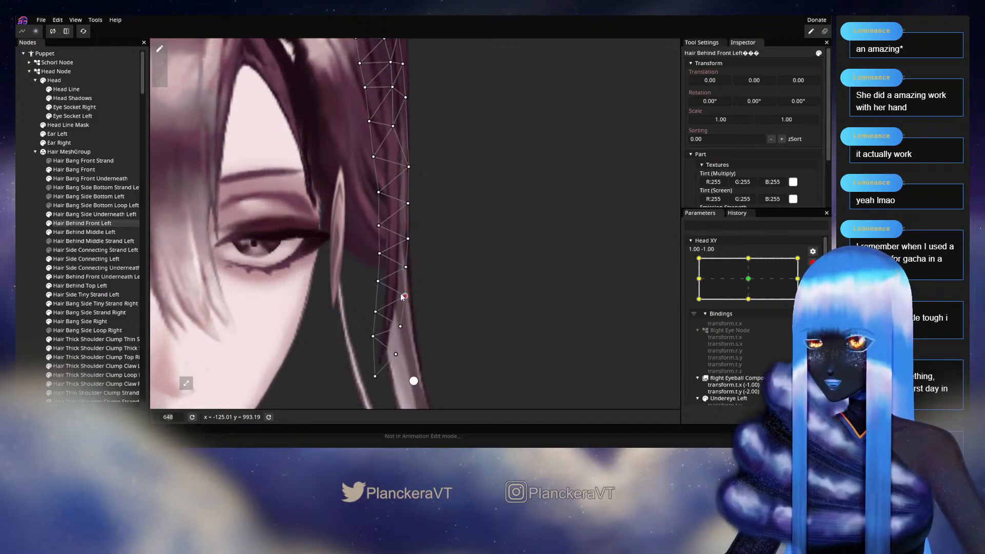
left_click(408, 239)
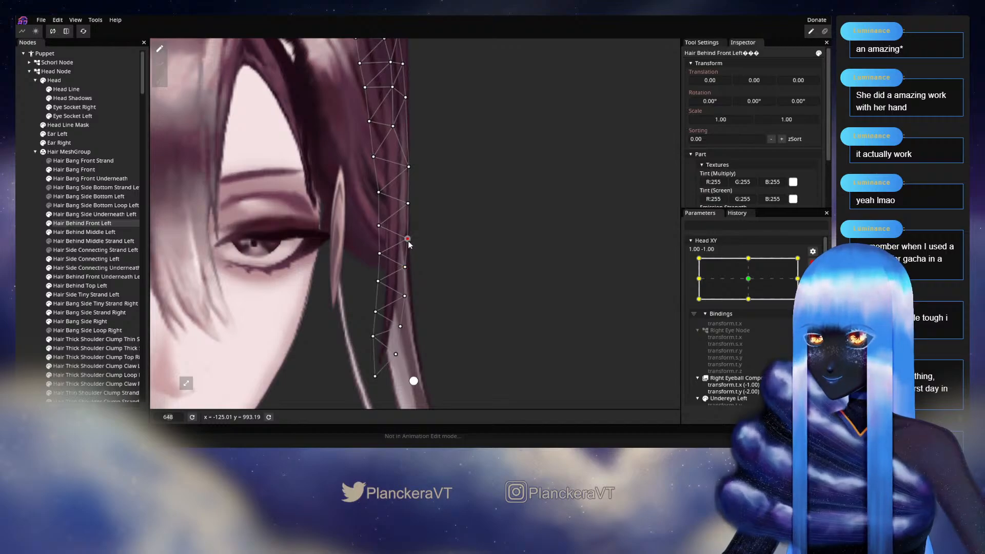
left_click(408, 203)
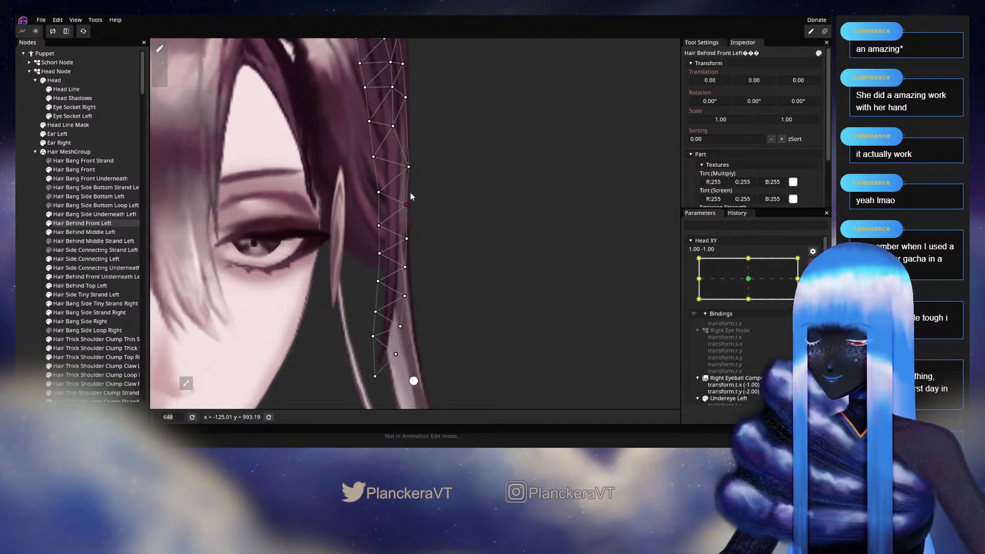
left_click(408, 168)
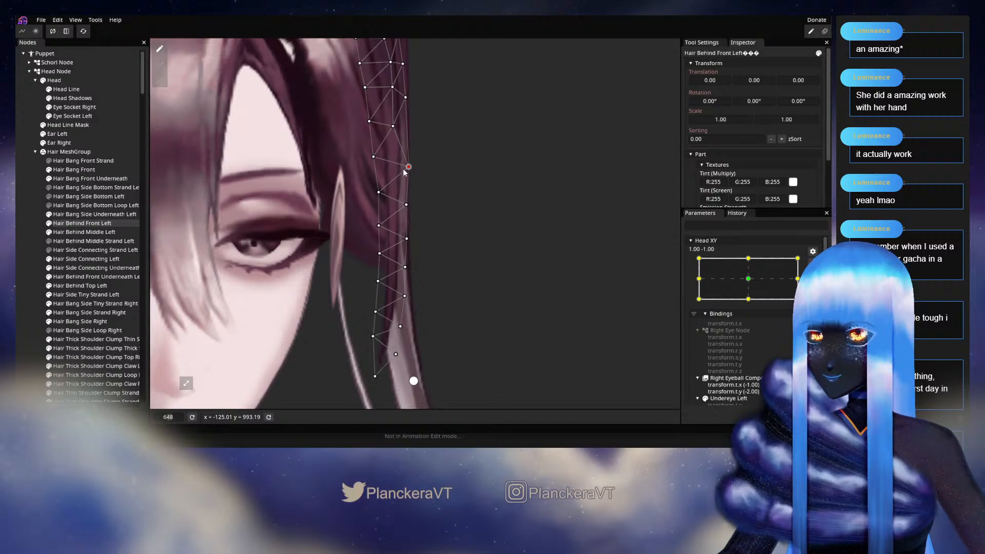
Deselect the hair mesh, stop keypoint editing, and preview the Head XY movement around 1.00, -1.00.
left_click(18, 247)
scroll(397, 298, "down", 3)
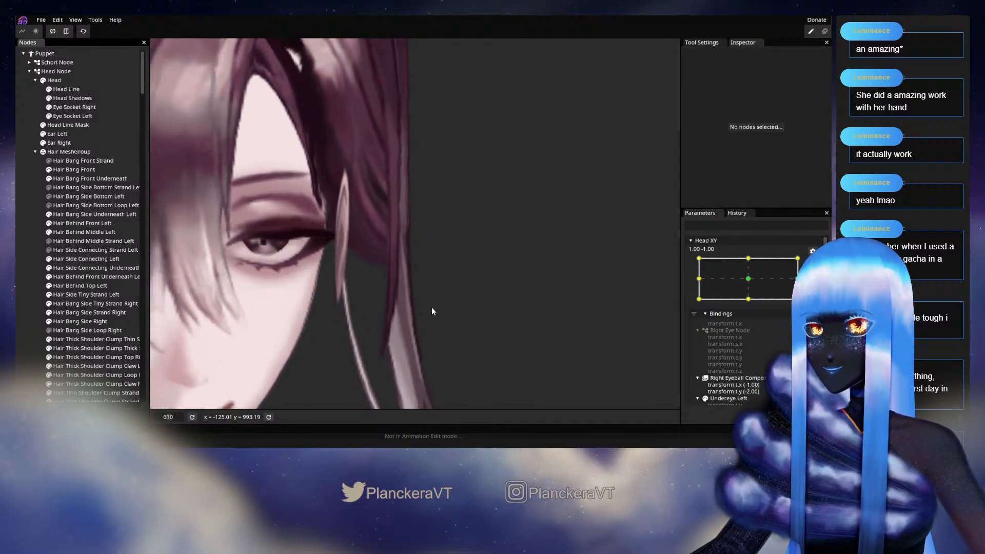
scroll(433, 311, "down", 10)
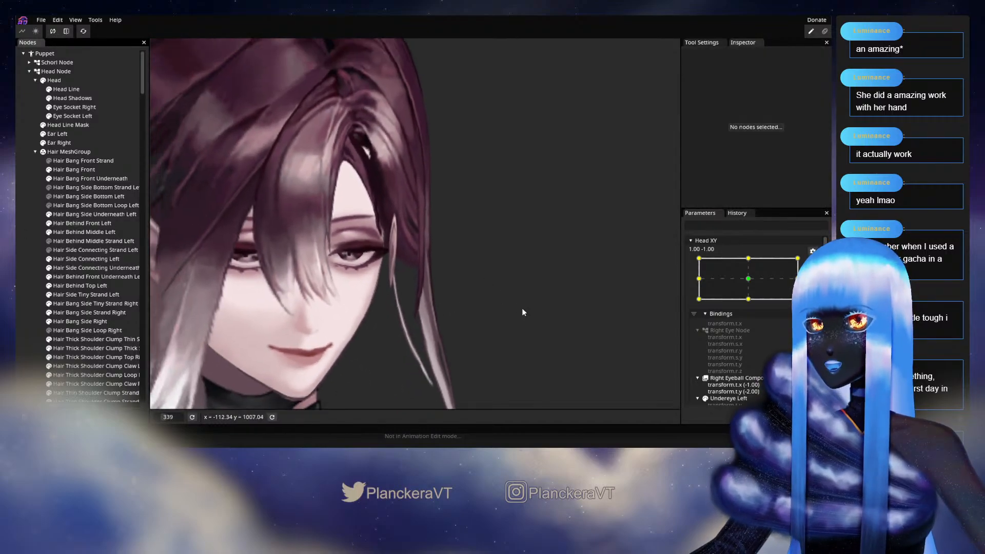
scroll(524, 312, "down", 2)
left_click(813, 263)
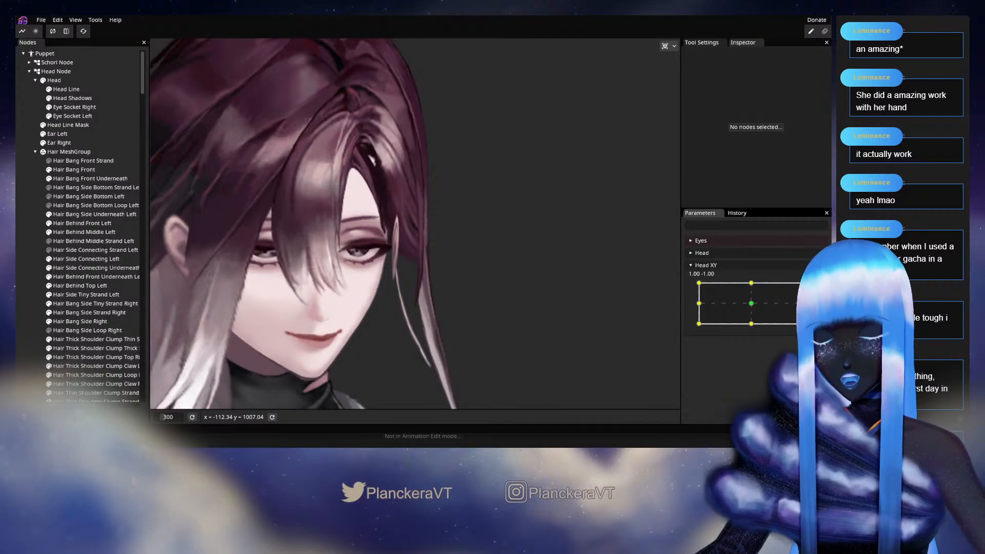
mouse_move(804, 324)
left_mouse_down()
mouse_move(803, 300)
mouse_move(783, 332)
mouse_move(753, 334)
mouse_move(805, 333)
mouse_move(759, 291)
mouse_move(763, 310)
mouse_move(731, 310)
mouse_move(805, 333)
left_mouse_up()
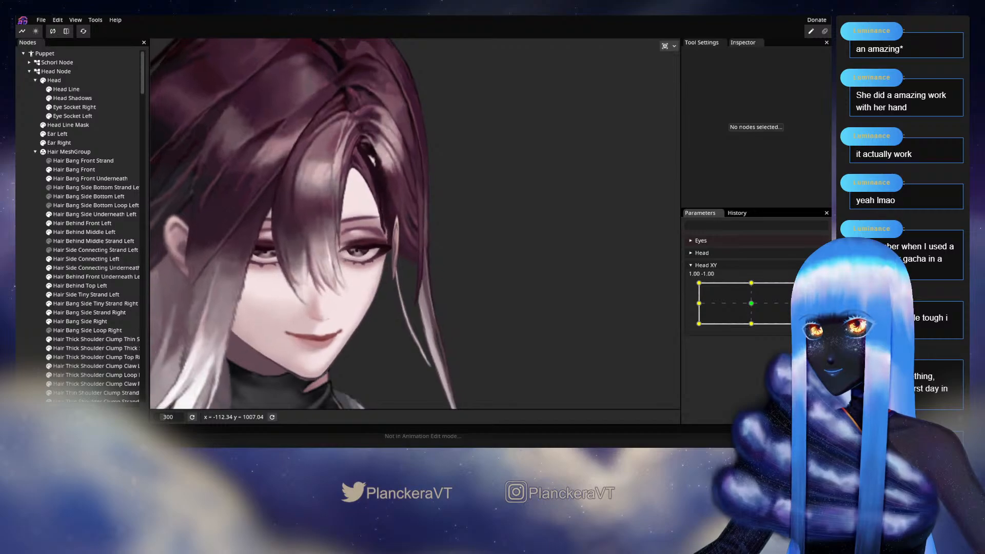
Resume editing Hair Behind Front Left at the Head XY keypoint and nudge its inner and outer edge vertices beside the temple.
scroll(451, 279, "up", 4)
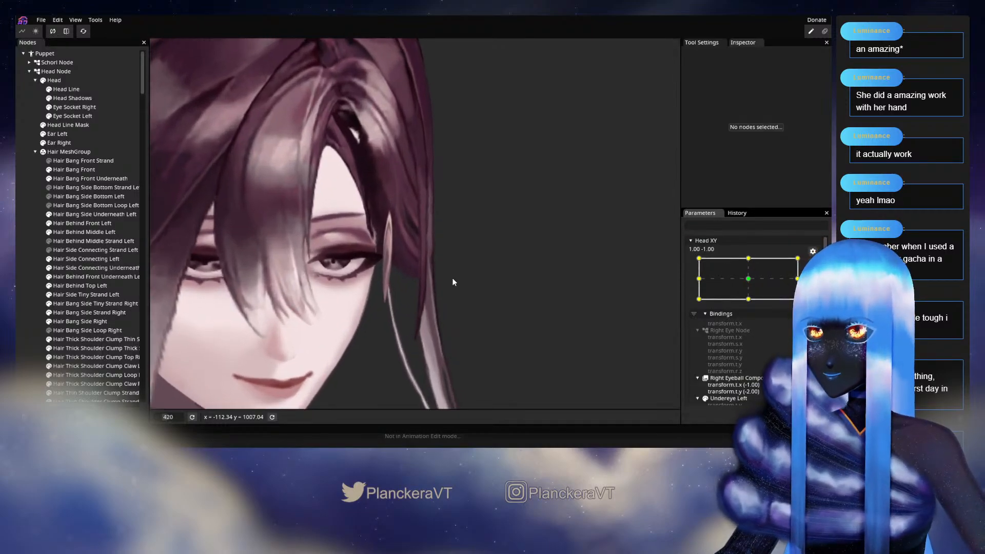
scroll(451, 278, "up", 3)
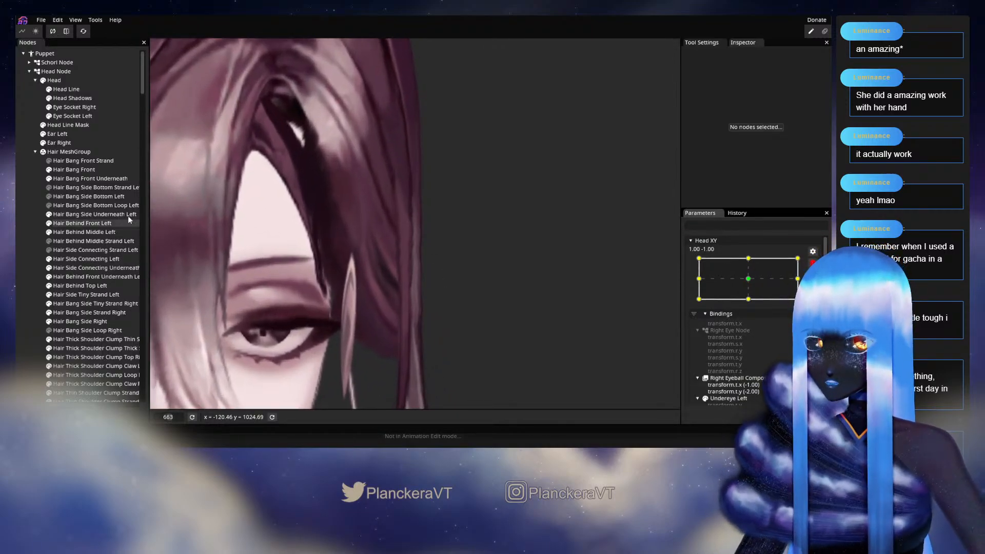
left_click(72, 223)
scroll(367, 271, "up", 1)
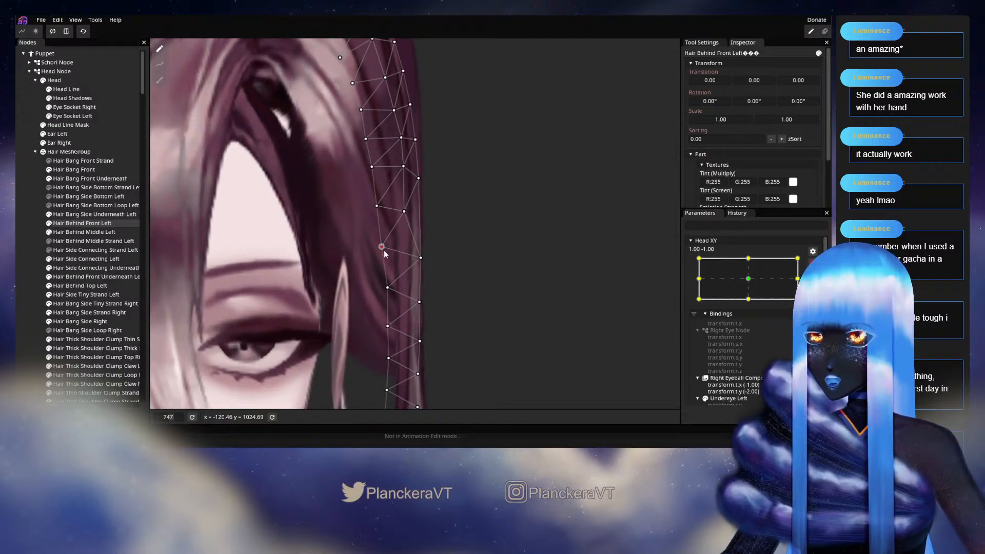
left_click_drag(386, 254, 388, 255)
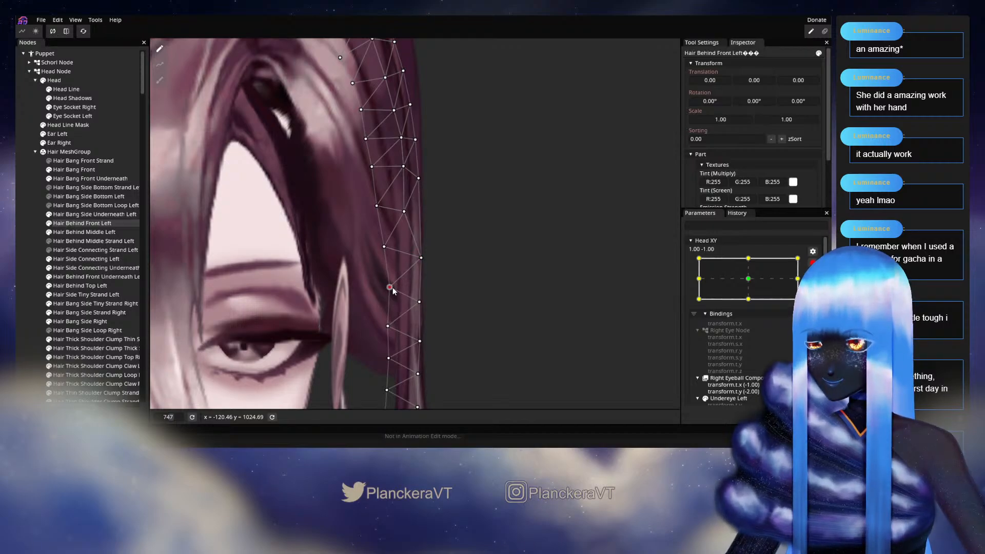
left_click_drag(393, 312, 391, 297)
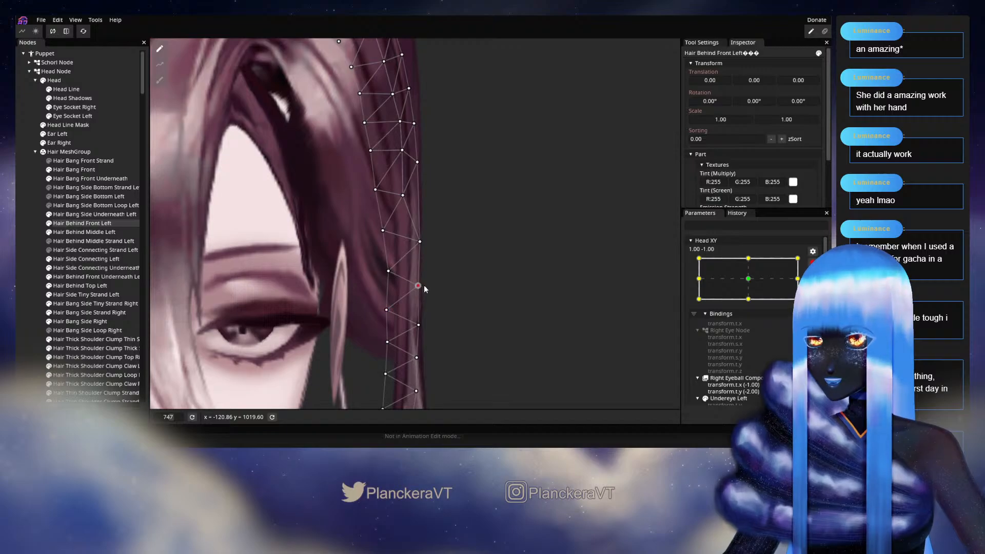
left_click_drag(435, 271, 430, 233)
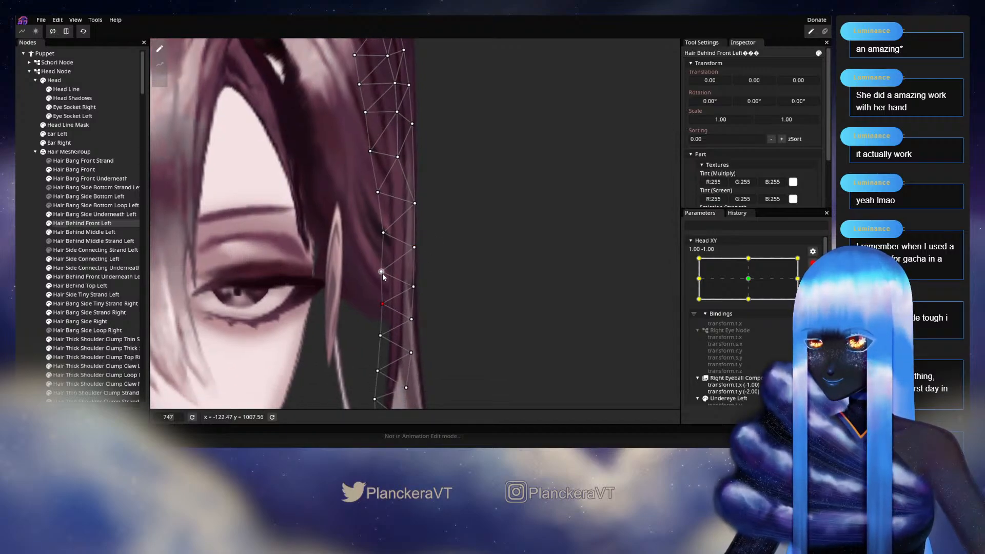
Smooth both edges of the lower Hair Behind Front Left strand down toward its tip, and deselect the mesh.
left_click(413, 286)
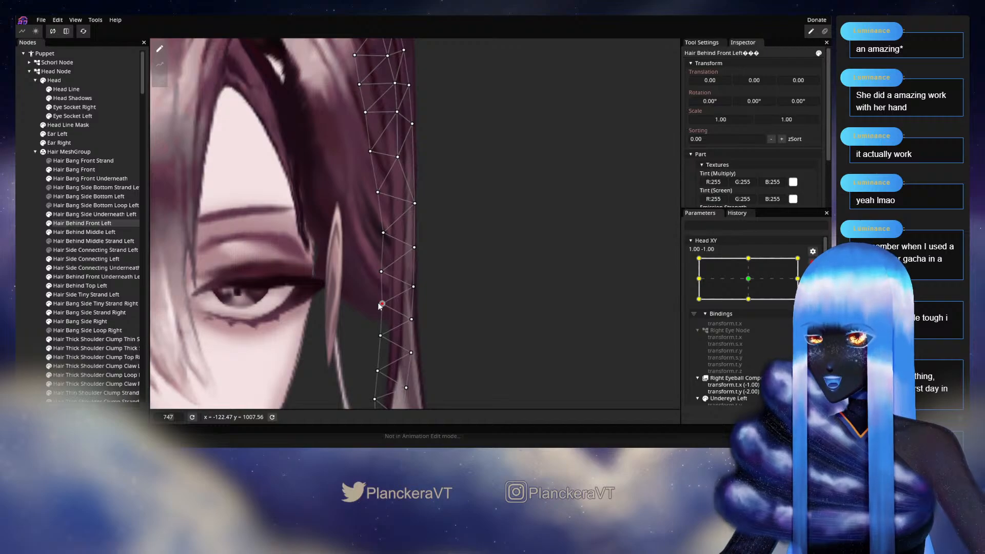
left_click(382, 272)
scroll(387, 282, "down", 2)
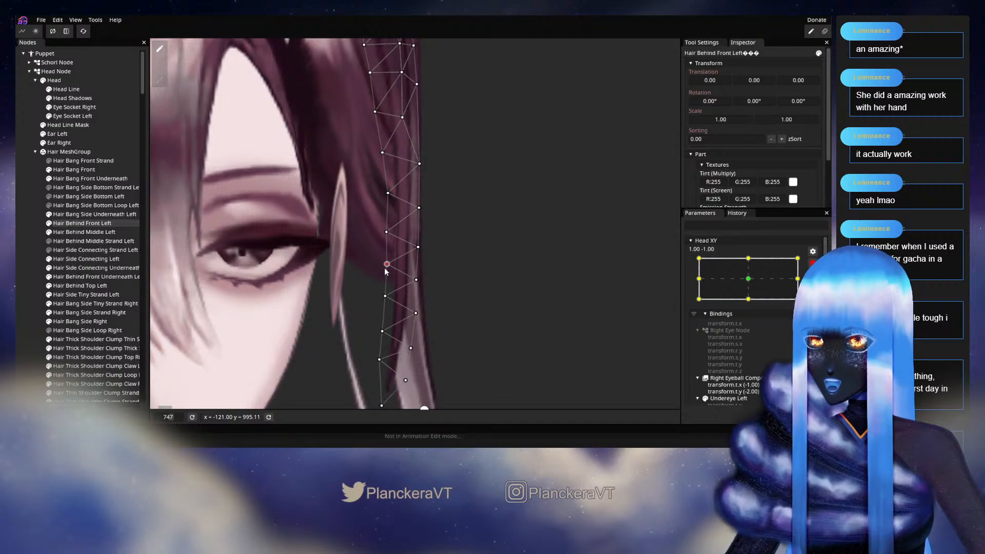
left_click(385, 296)
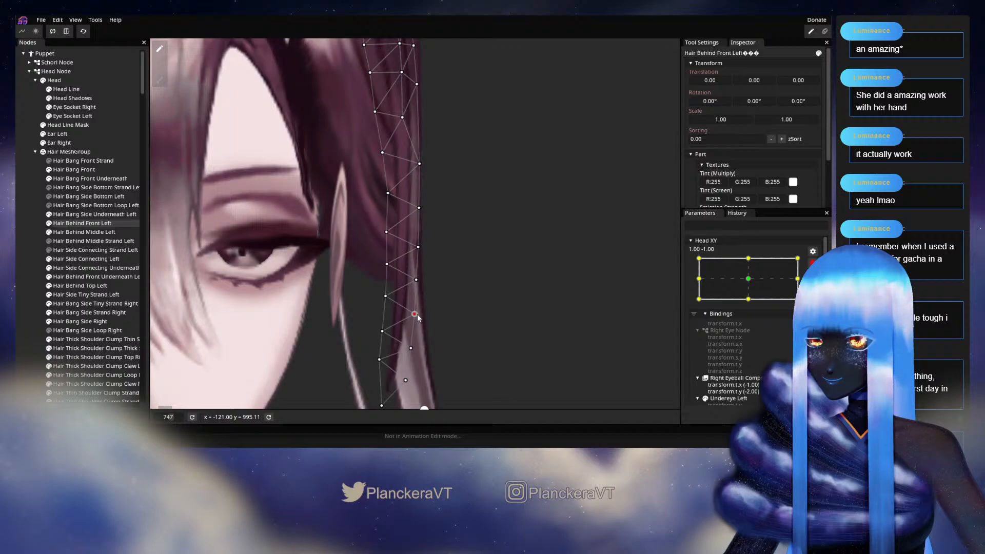
left_click(383, 332)
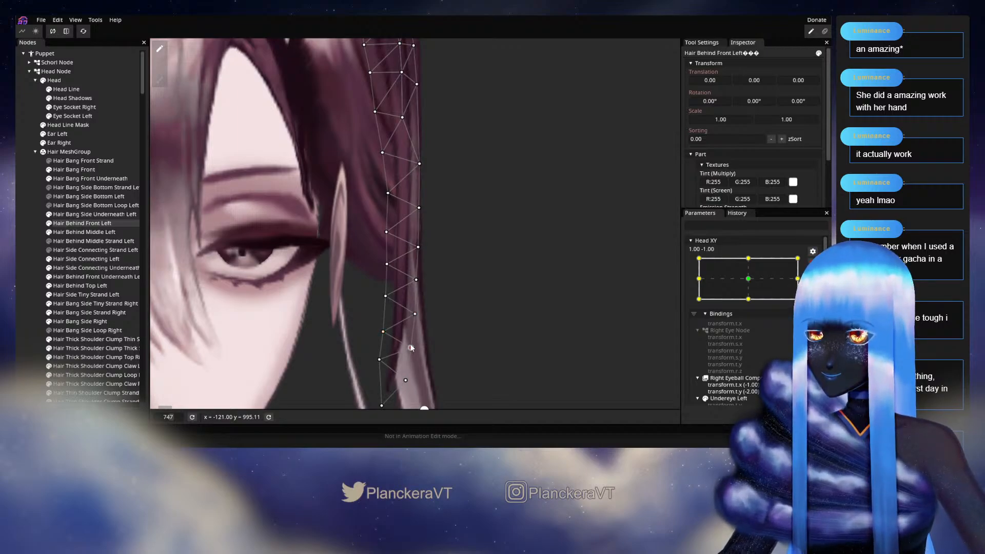
left_click(409, 349)
scroll(390, 337, "up", 2)
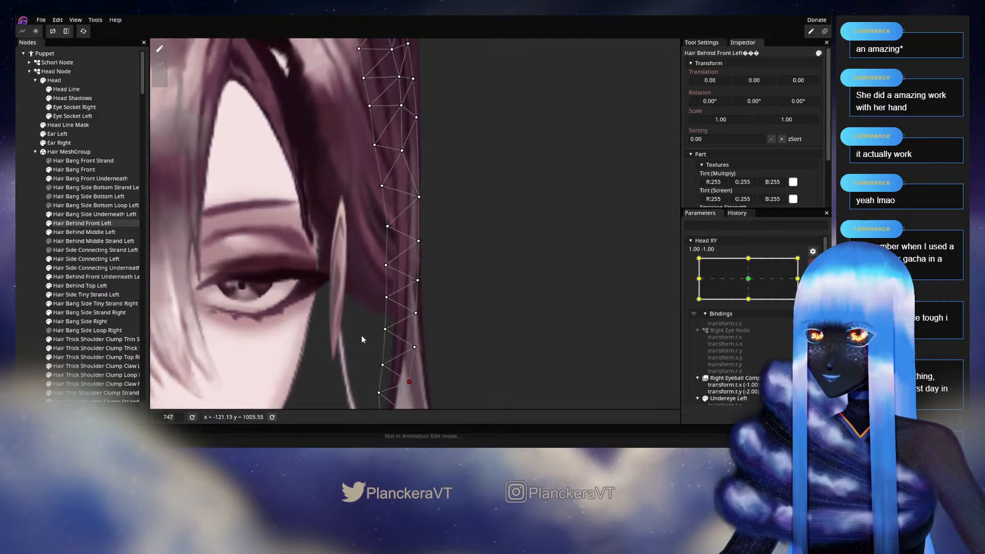
left_click(40, 280)
scroll(445, 310, "down", 5)
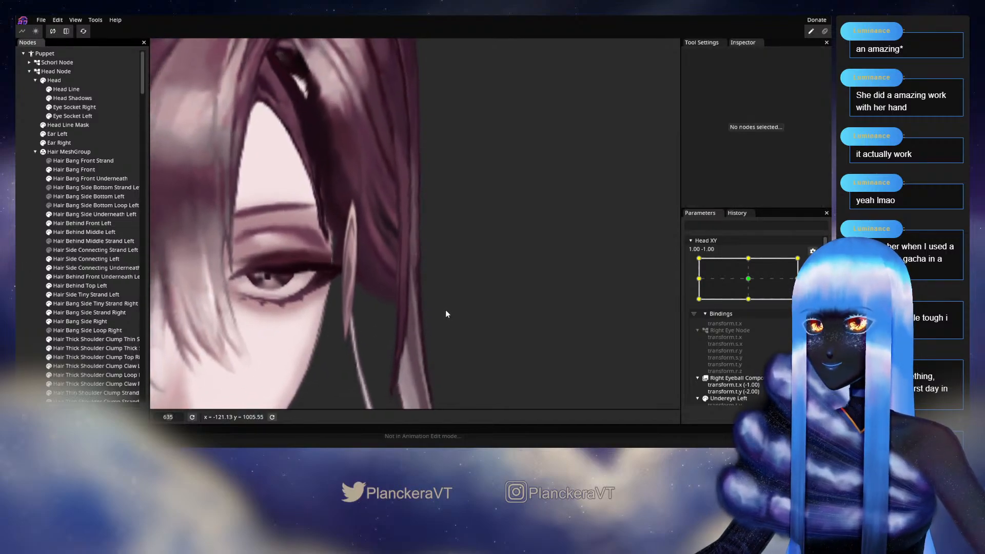
Stop keypoint editing and preview how the hair follows the Head XY movement around 1.00, -1.00.
scroll(468, 318, "down", 4)
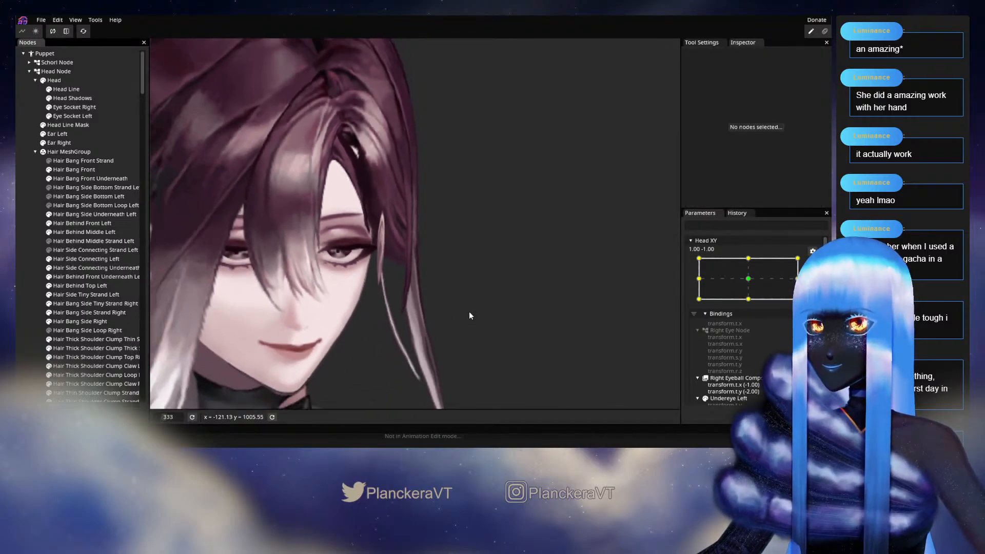
left_click(813, 263)
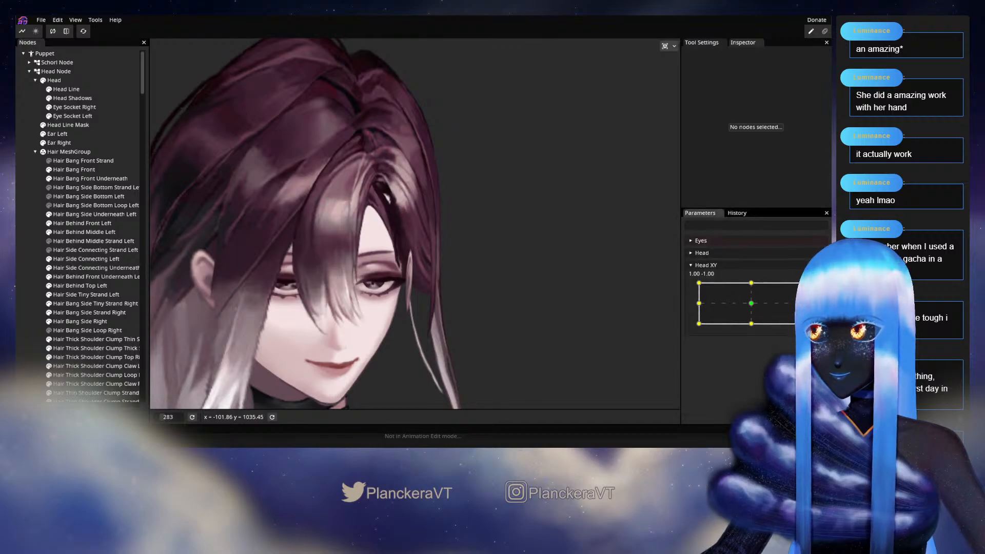
mouse_move(802, 323)
left_mouse_down()
mouse_move(804, 299)
mouse_move(803, 323)
mouse_move(804, 301)
mouse_move(804, 314)
mouse_move(752, 306)
mouse_move(803, 324)
left_mouse_up()
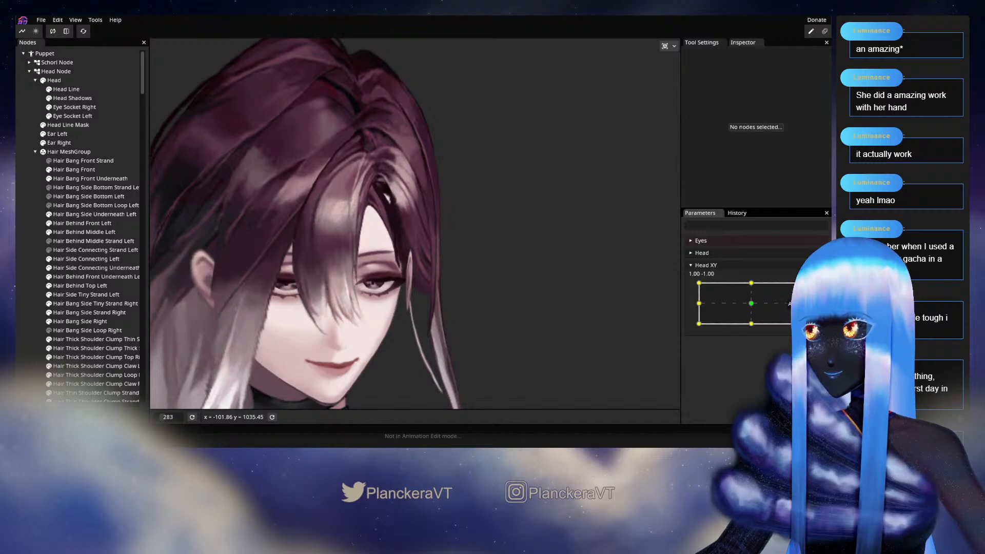
Return to the Head XY keypoint at 1.00, -1.00, inspect the Hair Behind Front Left mesh beside the temple, and deselect it.
scroll(392, 279, "up", 8)
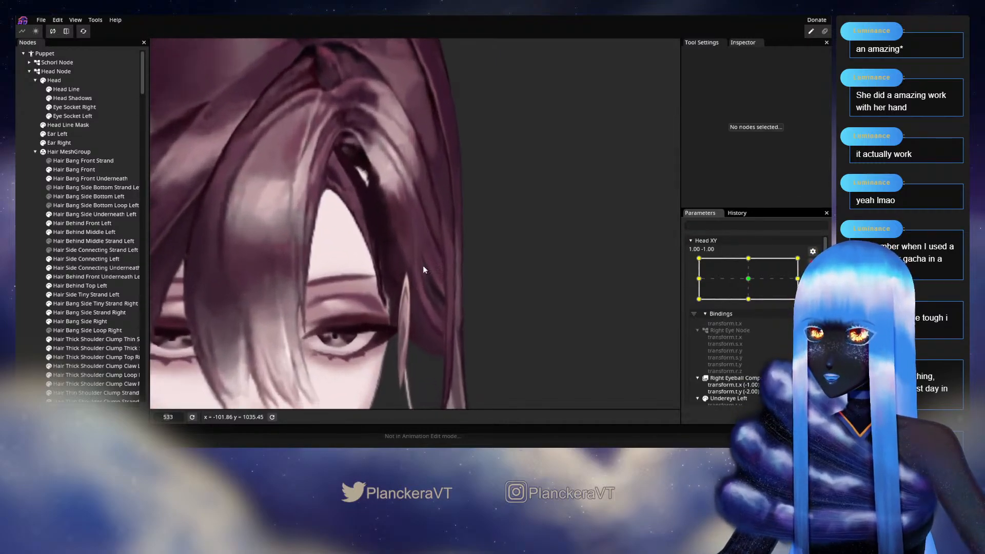
scroll(510, 269, "up", 3)
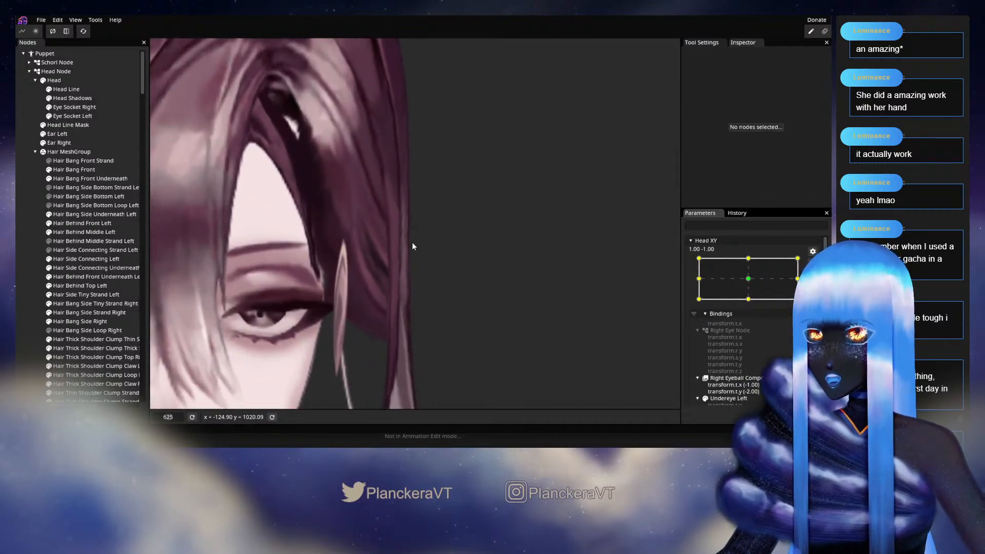
left_click(93, 224)
scroll(314, 276, "up", 1)
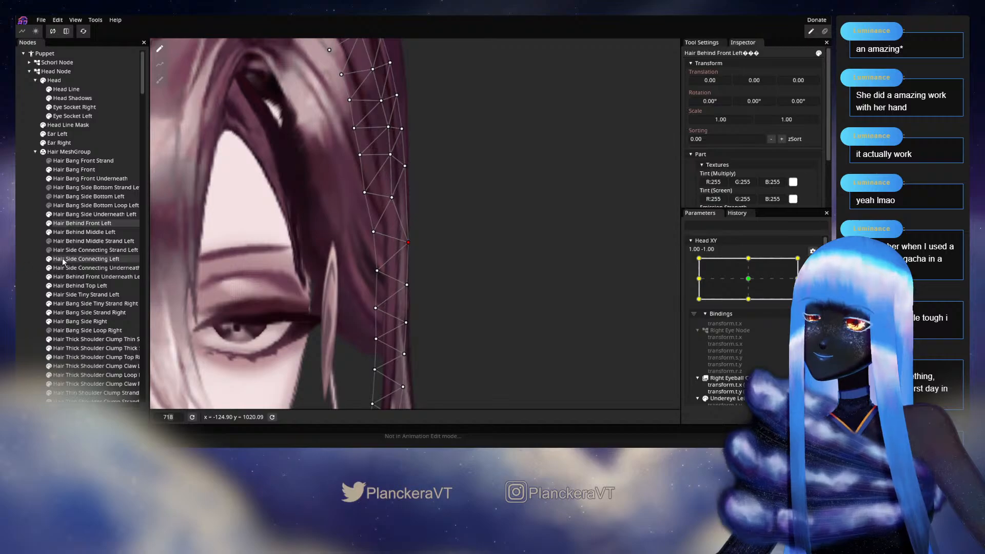
left_click(499, 303)
scroll(499, 303, "down", 5)
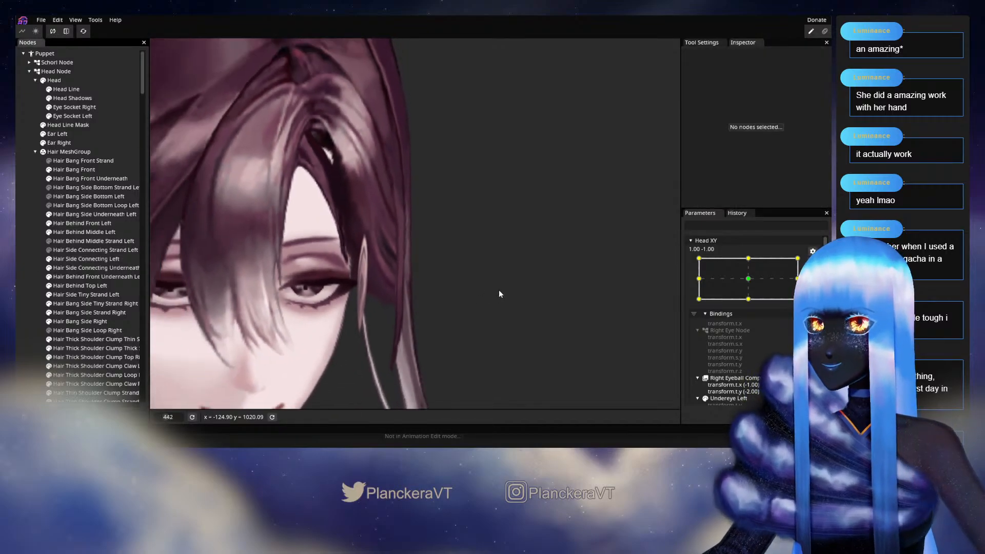
scroll(502, 288, "down", 4)
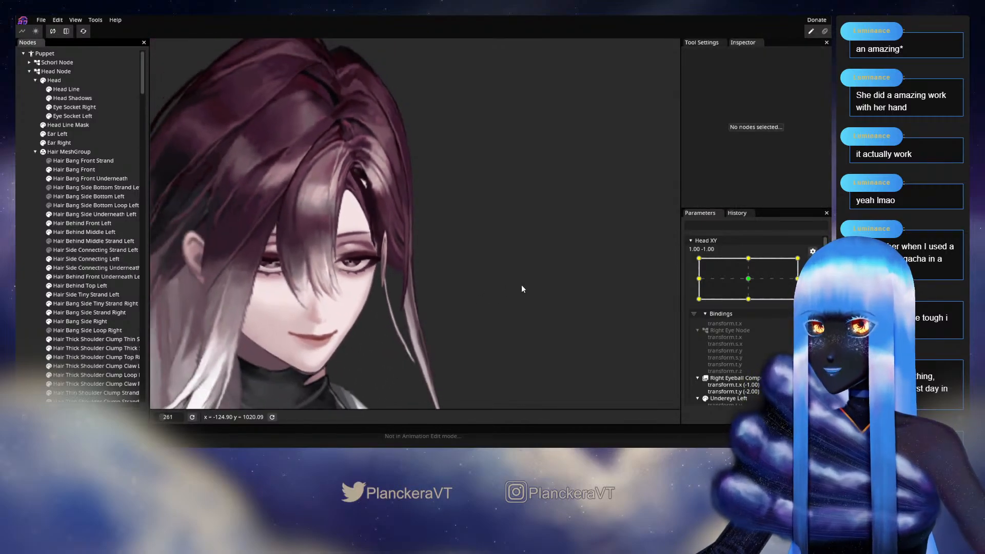
Leave keypoint editing and compare the hair silhouette while moving Head XY between intermediate positions and 1.00, -1.00.
left_click_drag(521, 285, 537, 290)
left_click(813, 264)
mouse_move(803, 324)
left_mouse_down()
mouse_move(753, 303)
mouse_move(803, 324)
left_mouse_up()
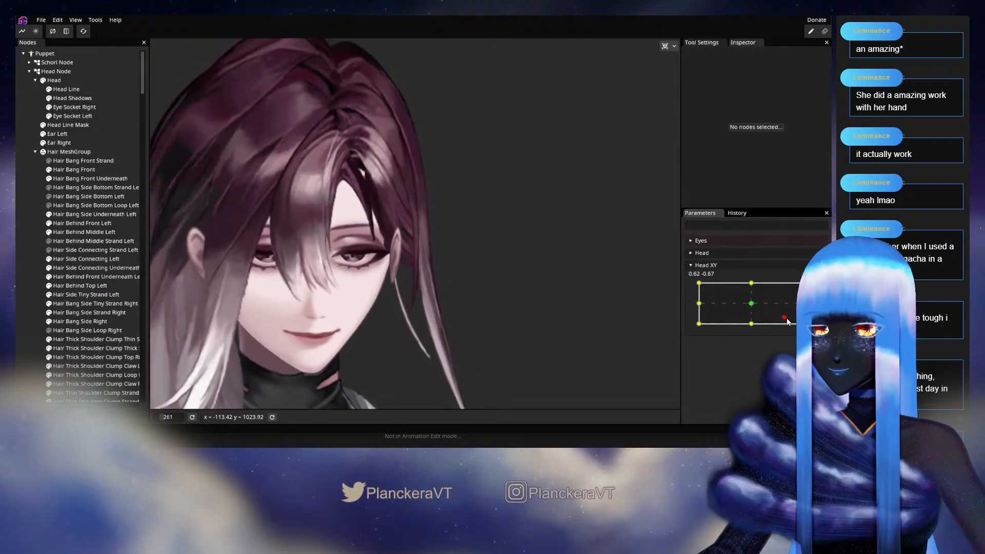
mouse_move(803, 323)
left_mouse_down()
mouse_move(746, 307)
mouse_move(804, 324)
left_mouse_up()
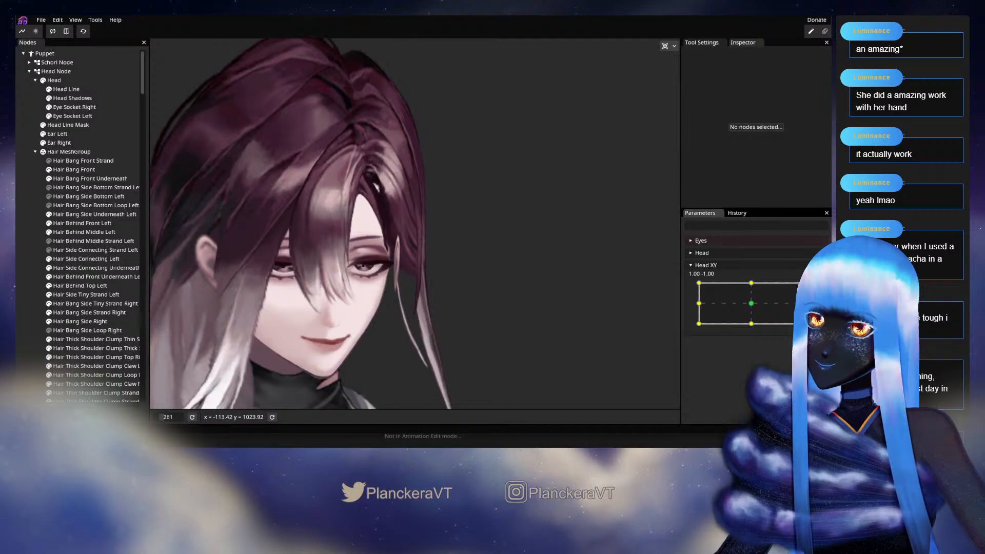
Resume editing Hair Behind Front Left at the Head XY keypoint, switch to the Circle Brush with size 42 in its other mode, and deselect the mesh.
scroll(421, 316, "up", 5)
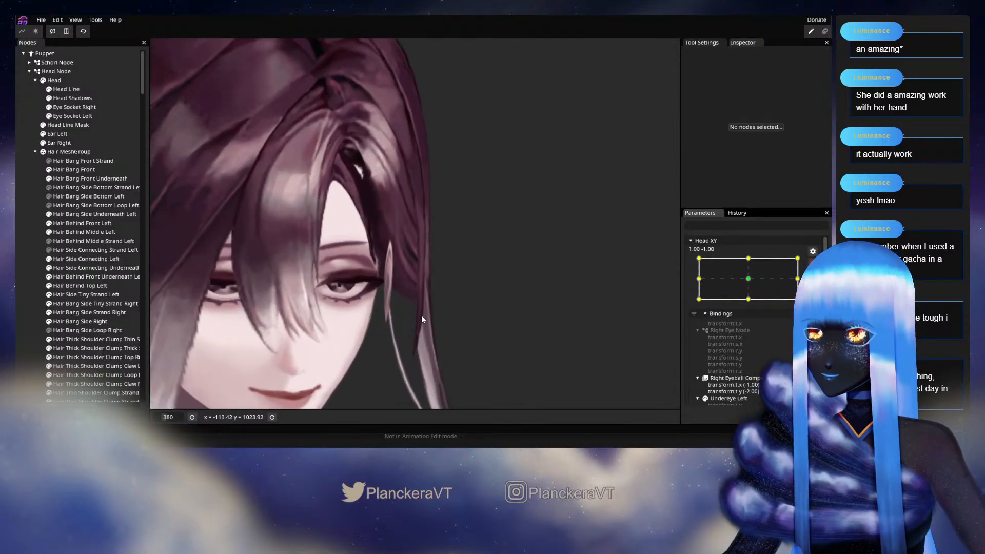
left_click(90, 222)
scroll(296, 242, "up", 2)
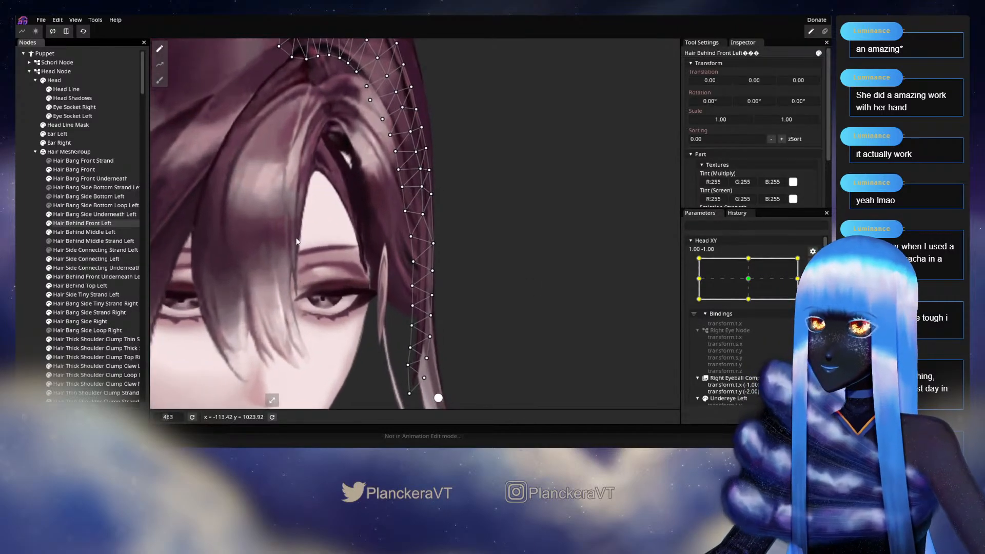
left_click(159, 81)
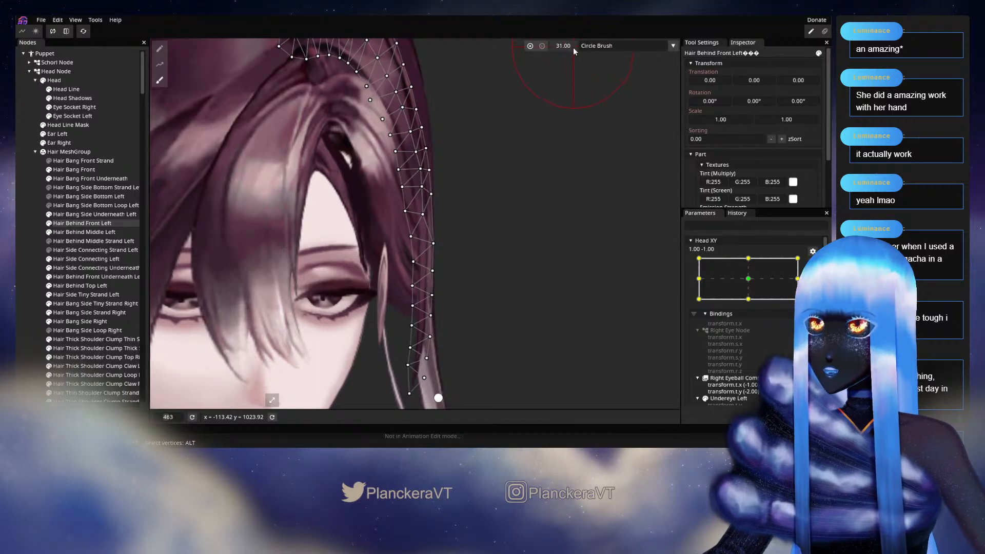
scroll(562, 265, "up", 2)
left_click_drag(561, 47, 566, 48)
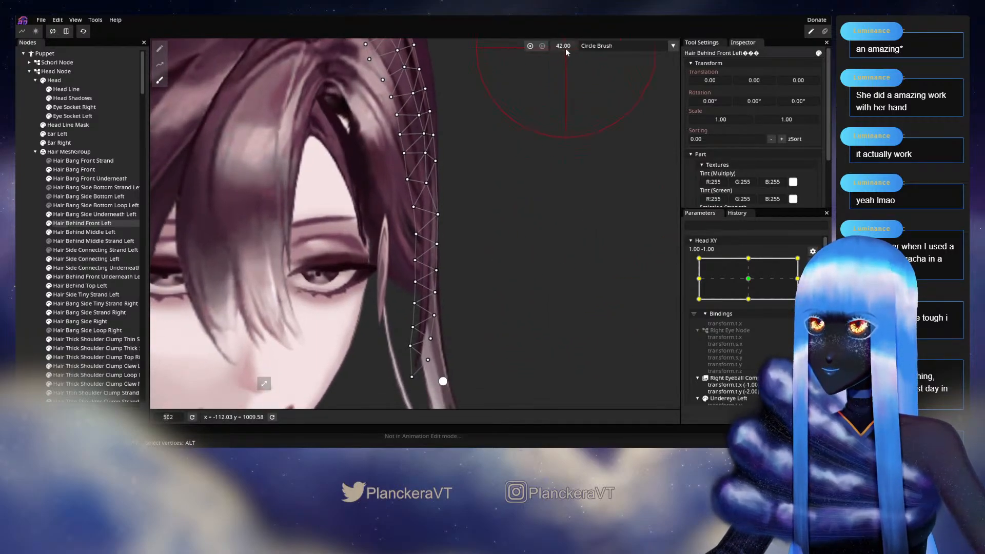
left_click(545, 45)
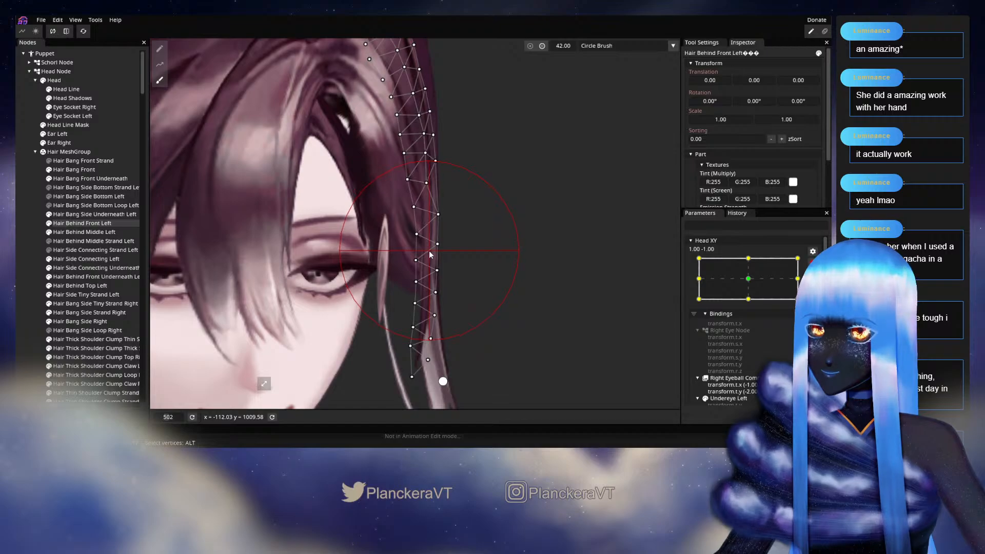
left_click(39, 235)
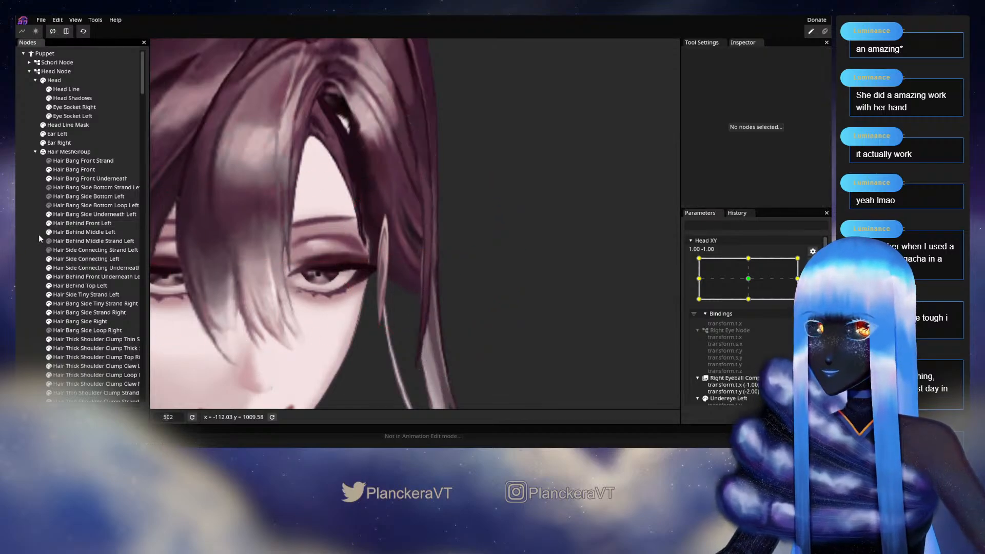
Preview the whole head's Head XY movement around 1.00, -1.00 outside keypoint editing, and re-enter editing at that keypoint.
scroll(581, 310, "down", 2)
scroll(573, 300, "down", 1)
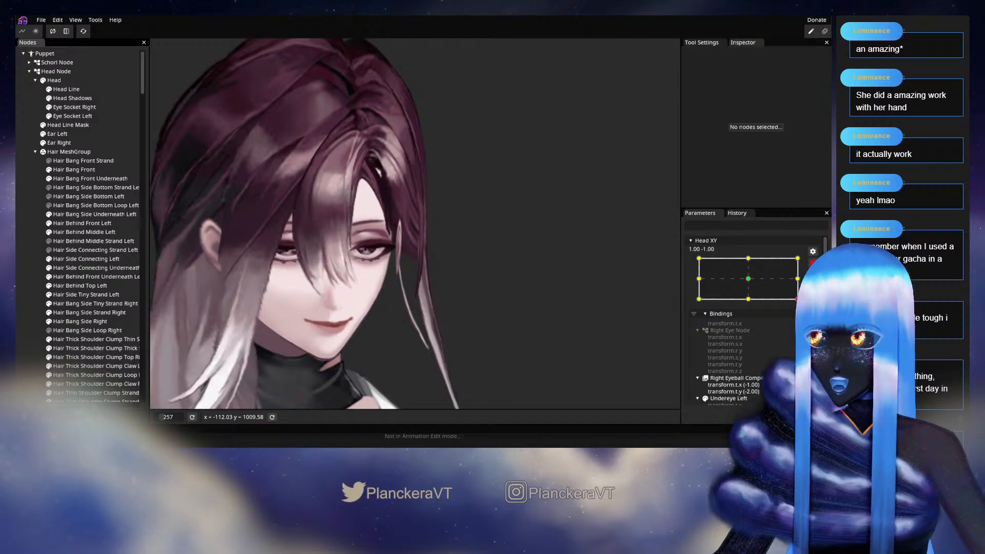
left_click(814, 251)
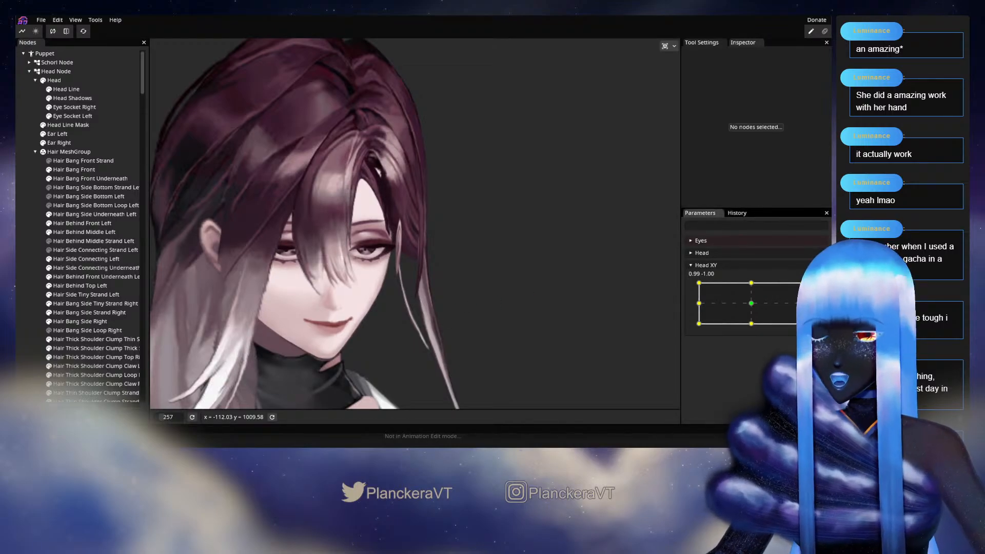
mouse_move(803, 324)
left_mouse_down()
mouse_move(750, 304)
mouse_move(804, 324)
left_mouse_up()
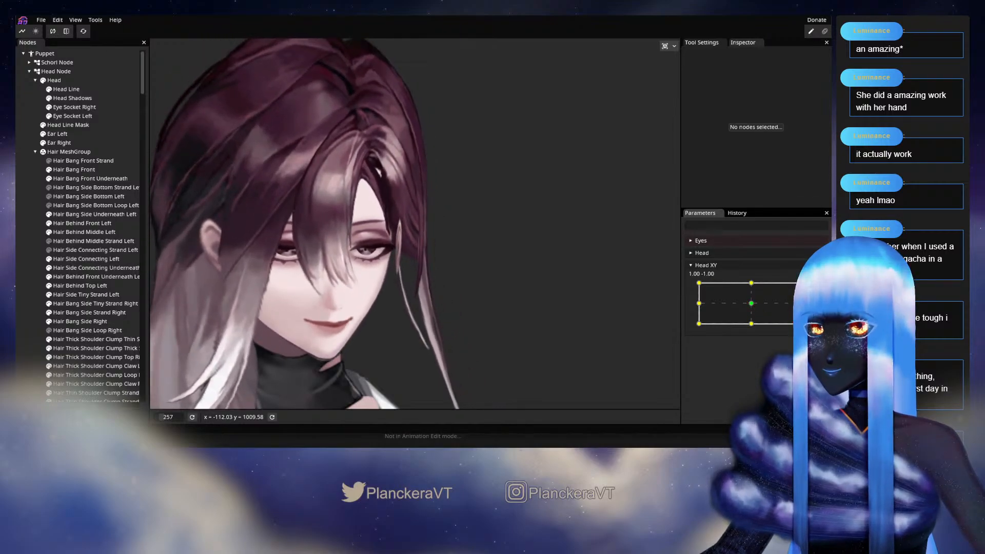
left_click(819, 288)
Examine the outer strands with the side connecting hair hidden and shown while moving Head XY around 1.00, -1.00.
scroll(383, 256, "up", 5)
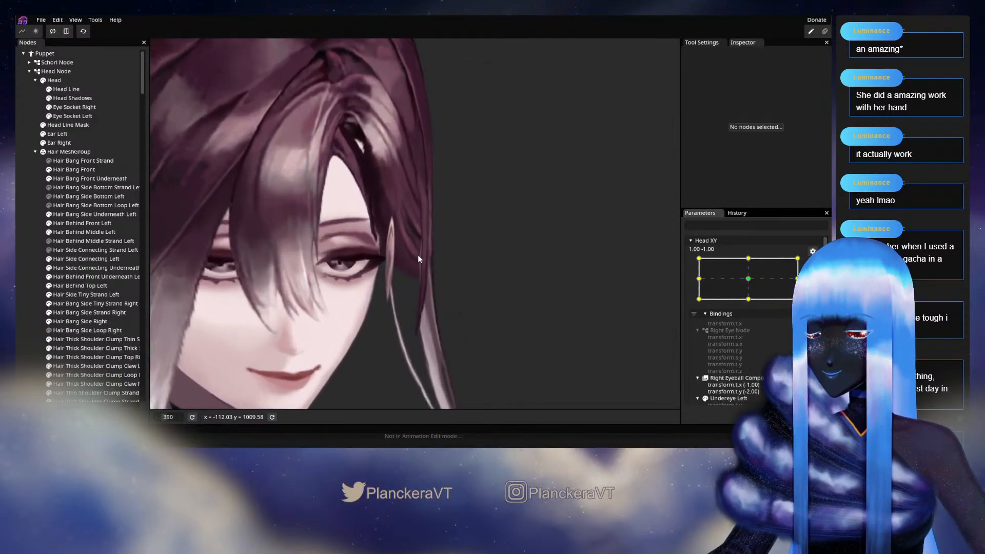
scroll(426, 259, "up", 4)
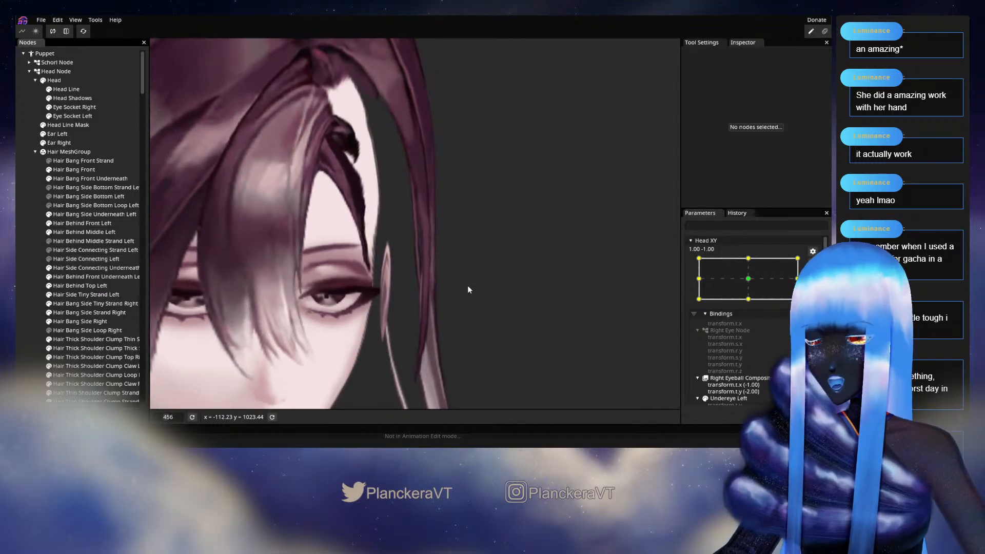
scroll(518, 279, "down", 5)
left_click(813, 263)
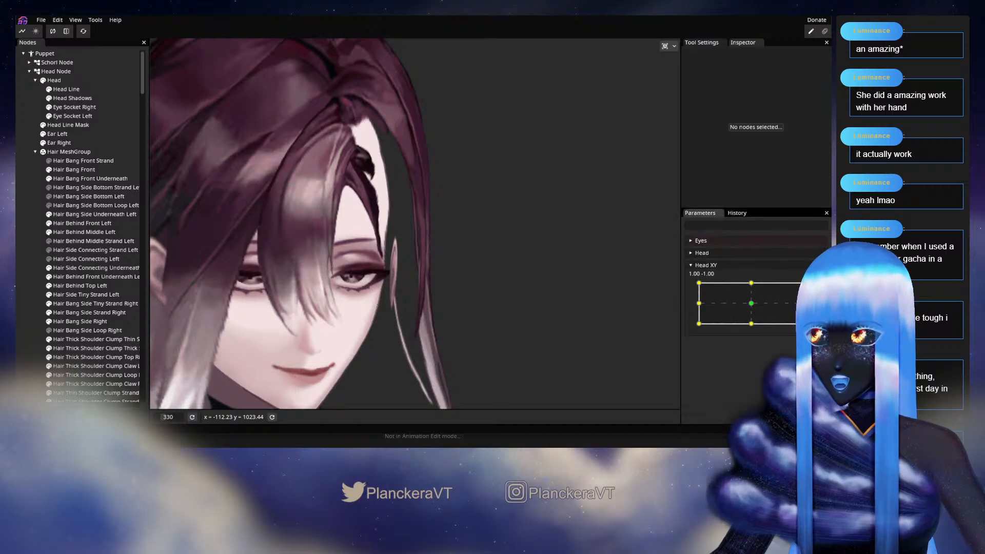
mouse_move(804, 324)
left_mouse_down()
mouse_move(750, 303)
mouse_move(804, 324)
left_mouse_up()
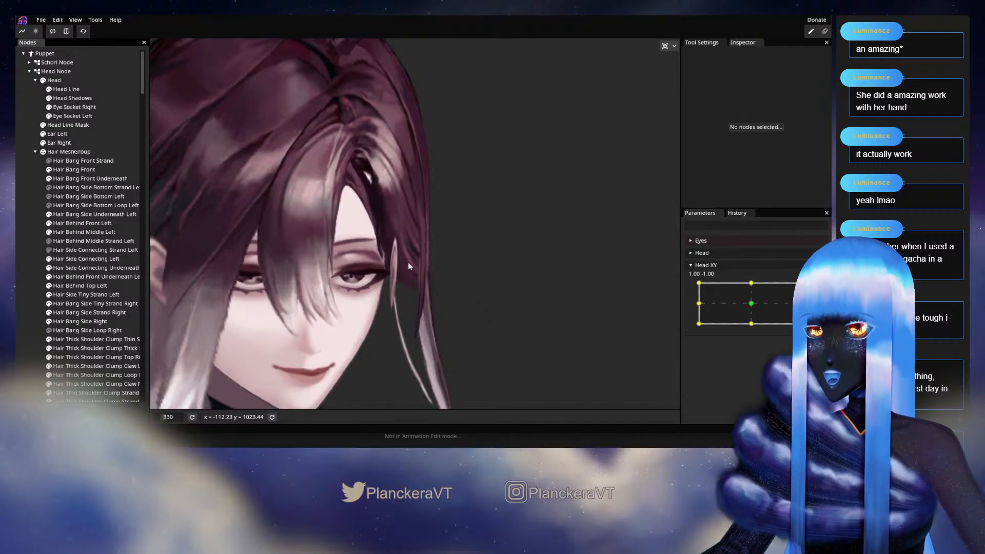
scroll(411, 288, "up", 4)
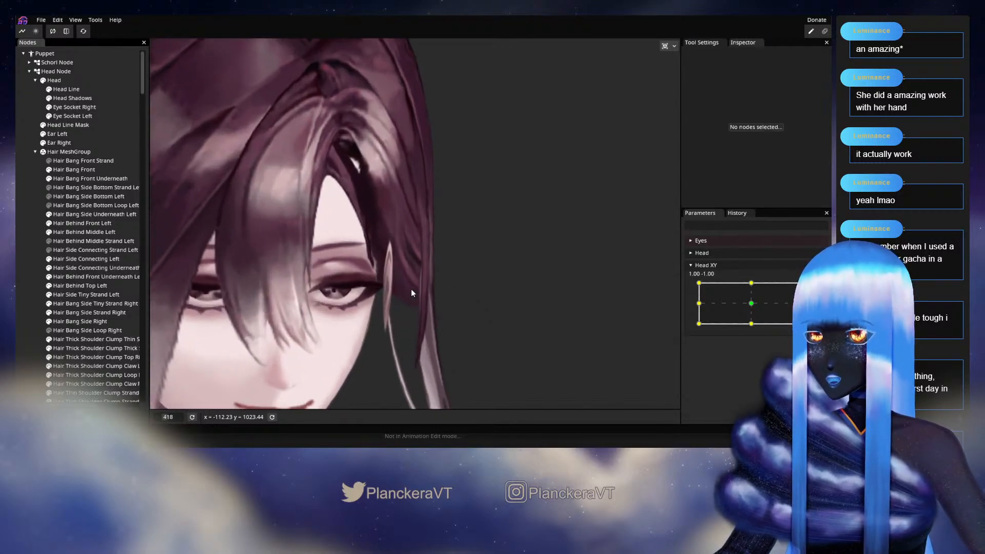
scroll(452, 289, "down", 2)
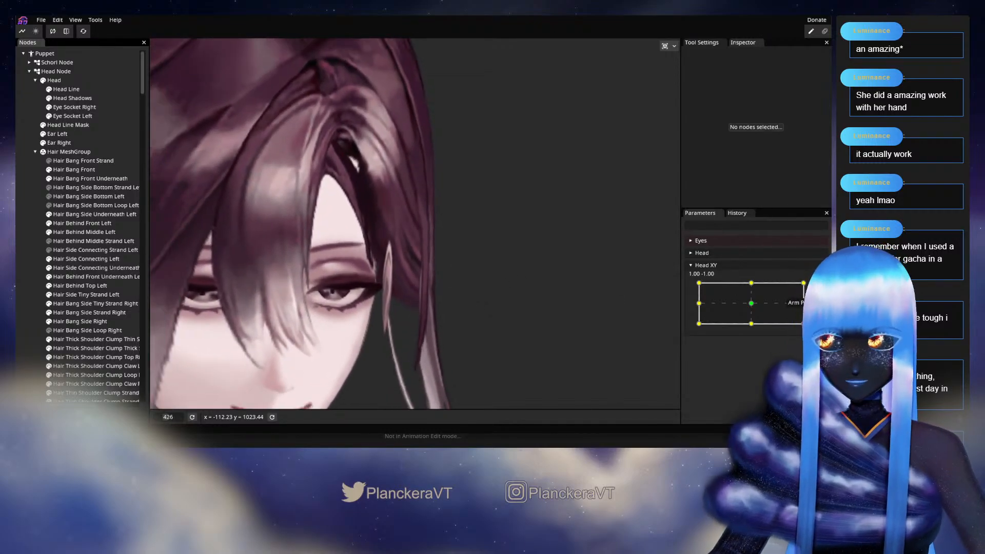
mouse_move(804, 324)
left_mouse_down()
mouse_move(803, 303)
mouse_move(800, 328)
mouse_move(759, 336)
mouse_move(803, 333)
left_mouse_up()
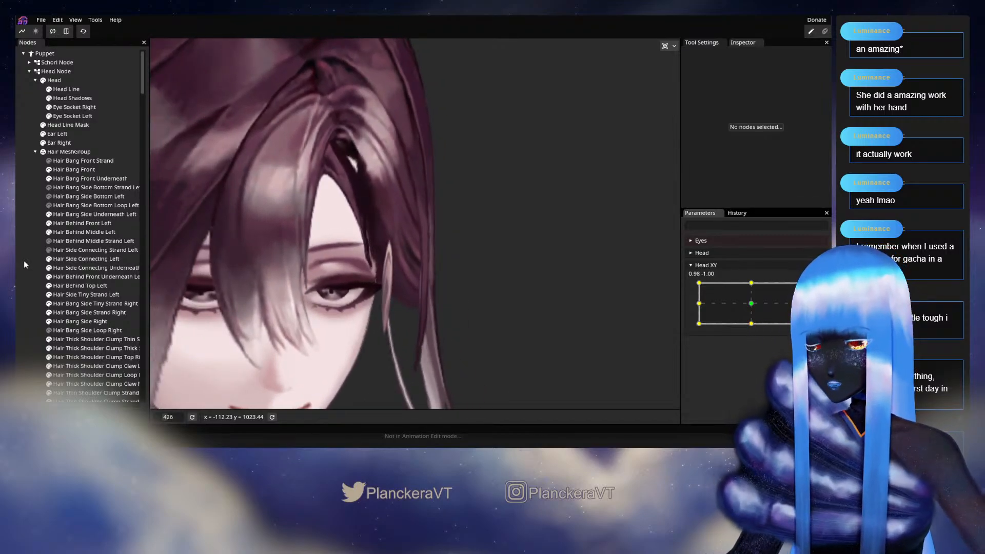
Edit Hair Behind Middle Left at the Head XY keypoint 1.00, -1.00, nudge its inner edge vertices beside the temple, and deselect it.
left_click(85, 232)
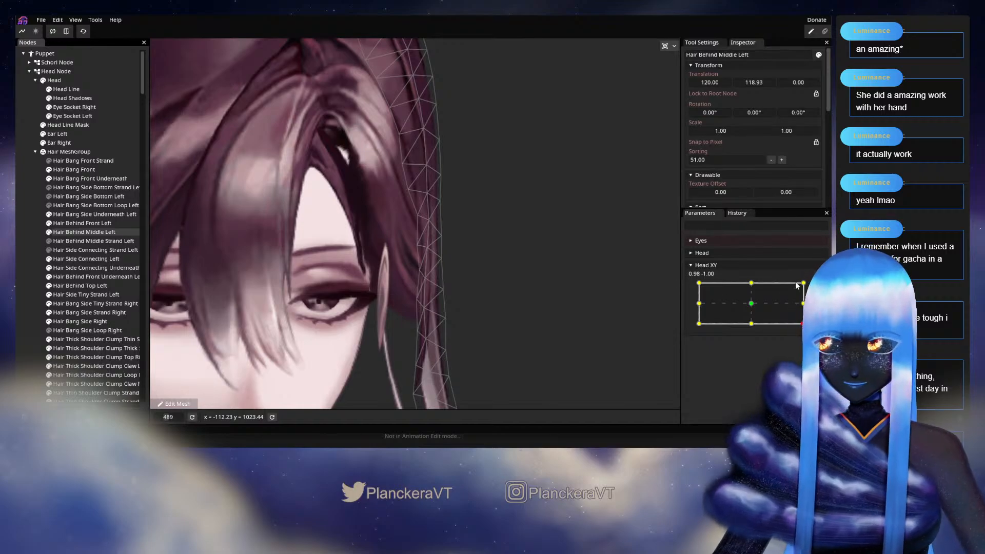
scroll(420, 302, "up", 2)
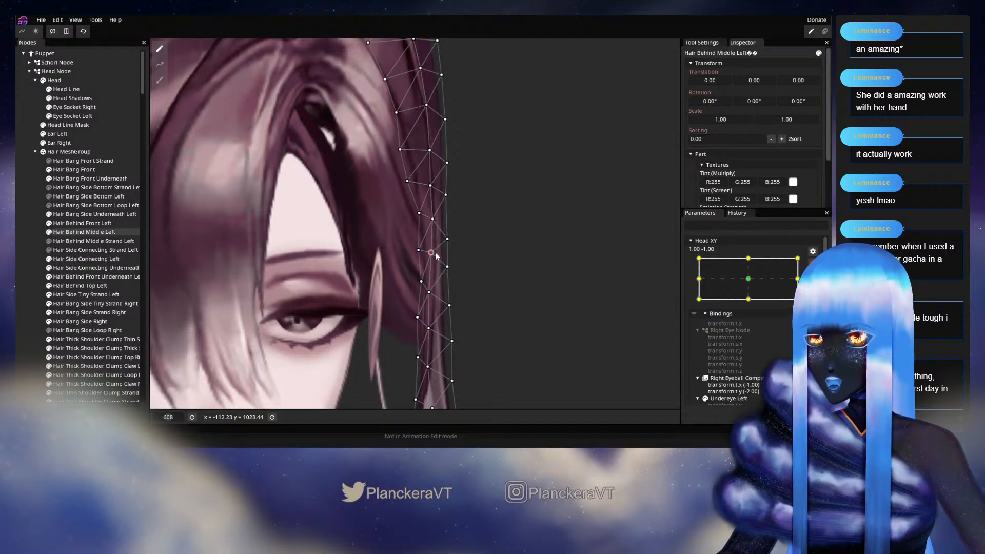
left_click_drag(448, 243, 447, 222)
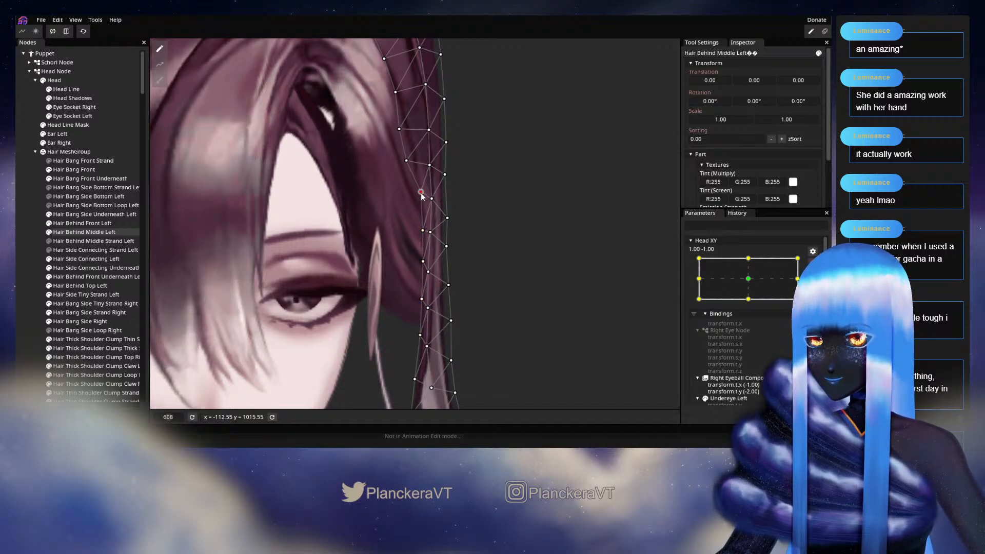
left_click_drag(421, 195, 410, 220)
scroll(405, 294, "down", 1)
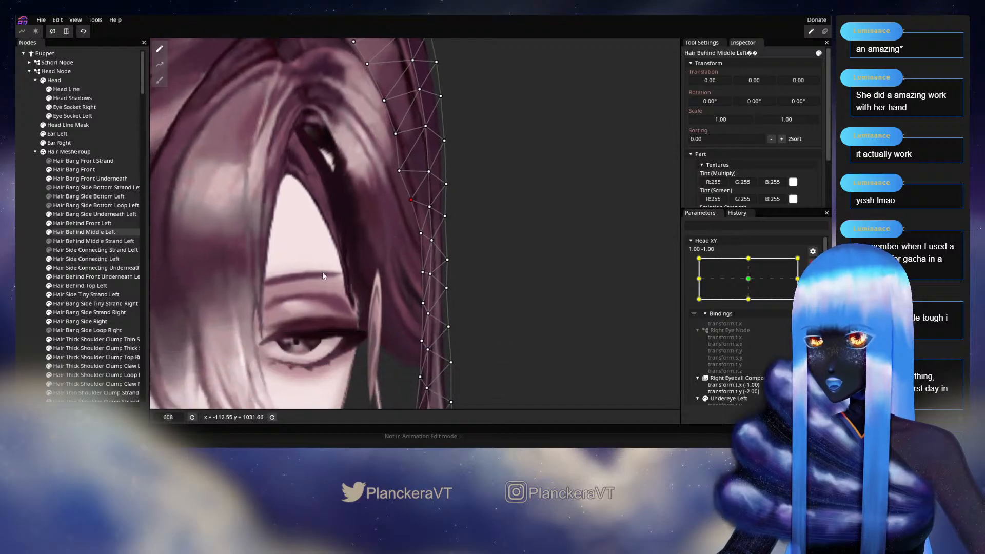
left_click(23, 289)
Exit keypoint editing and check the adjusted Hair Behind Middle Left strand while moving Head XY around 1.00, -1.00.
scroll(469, 314, "down", 1)
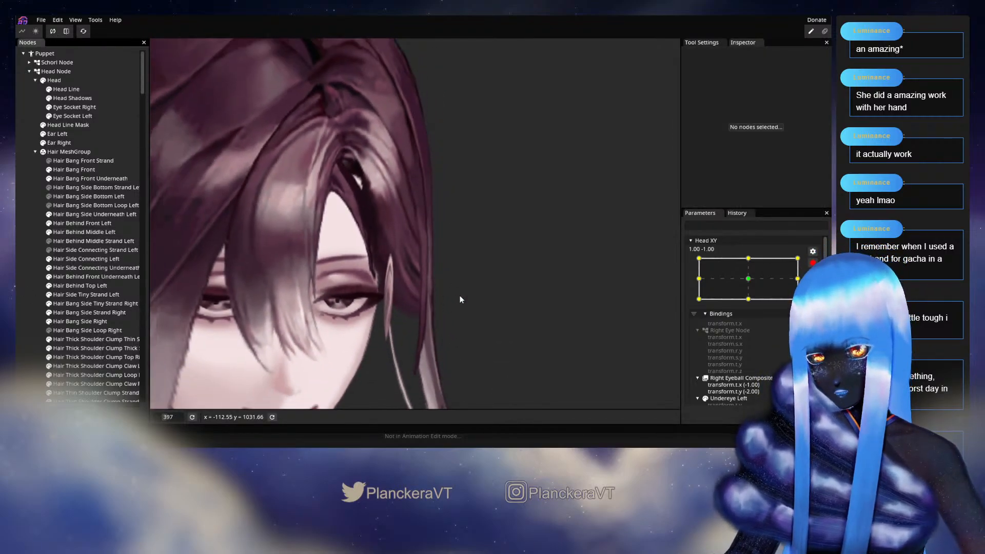
scroll(459, 303, "down", 1)
left_click_drag(459, 312, 490, 293)
left_click(812, 263)
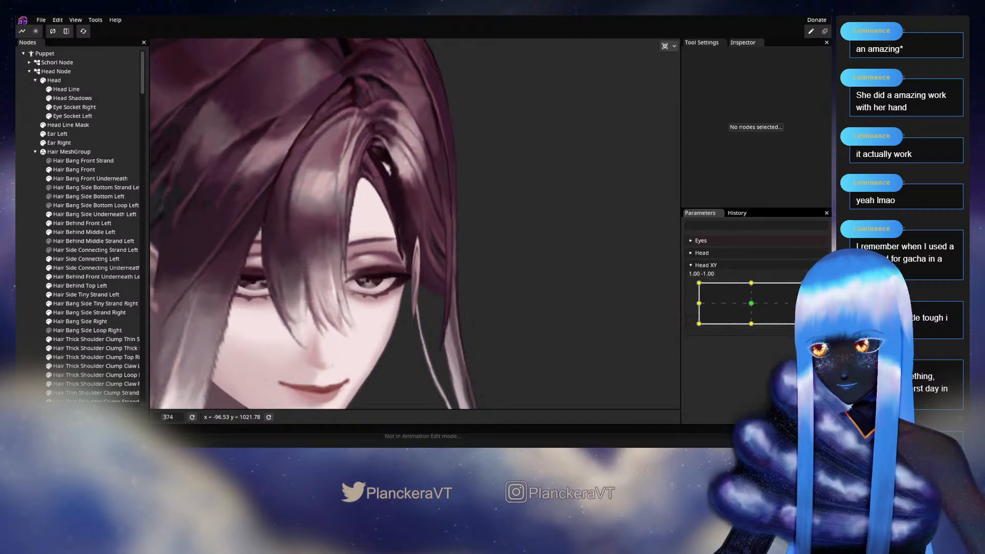
mouse_move(803, 323)
left_mouse_down()
mouse_move(747, 306)
mouse_move(805, 325)
left_mouse_up()
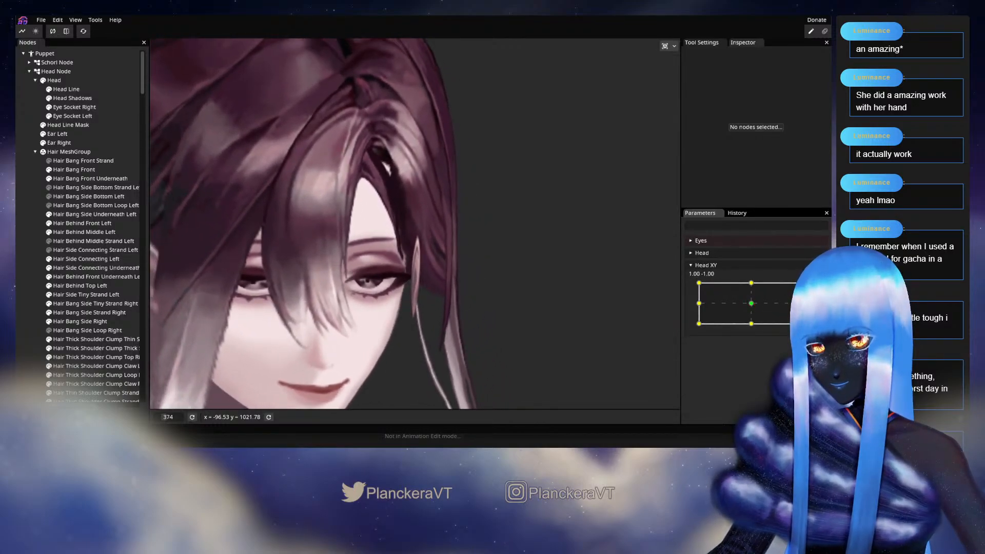
Edit Hair Side Connecting Left at the Head XY keypoint 1.00, -1.00, nudge its outer edge vertices level with the ear, and deselect it.
scroll(448, 220, "up", 5)
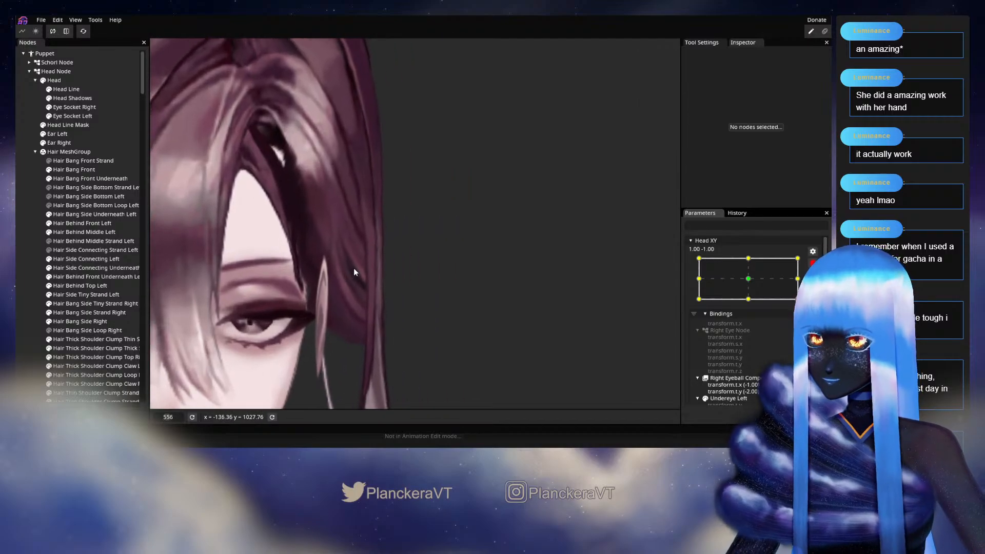
left_click(104, 260)
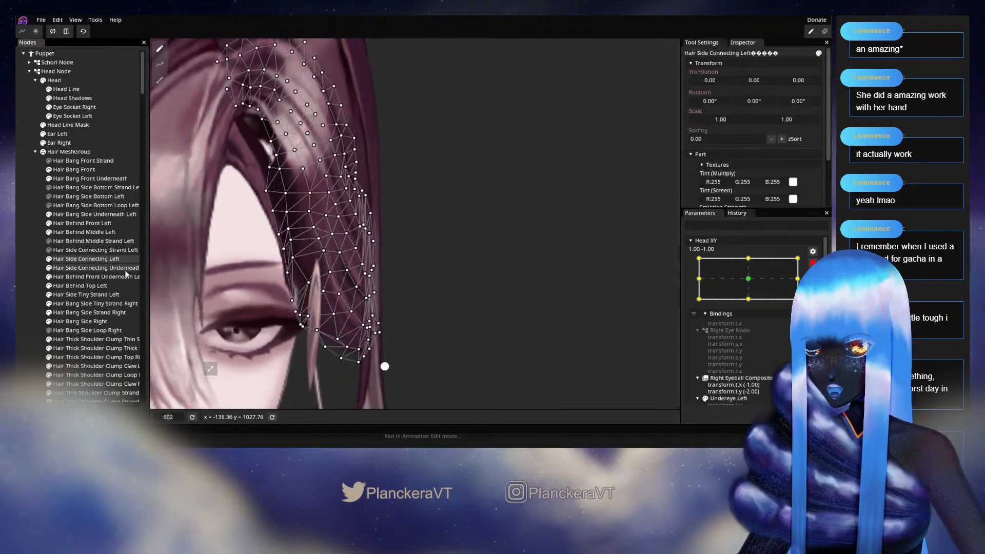
scroll(399, 315, "up", 3)
scroll(451, 289, "up", 2)
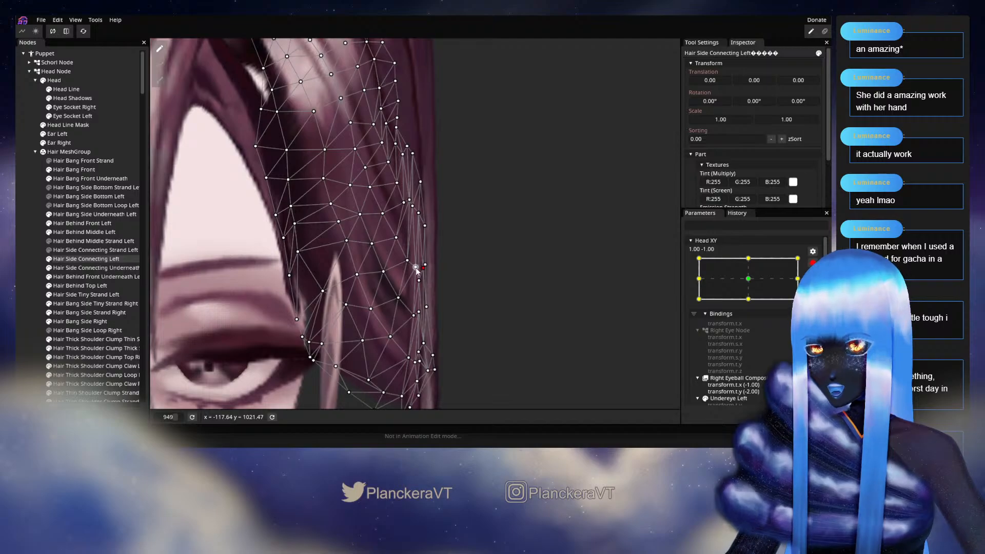
left_click(528, 307)
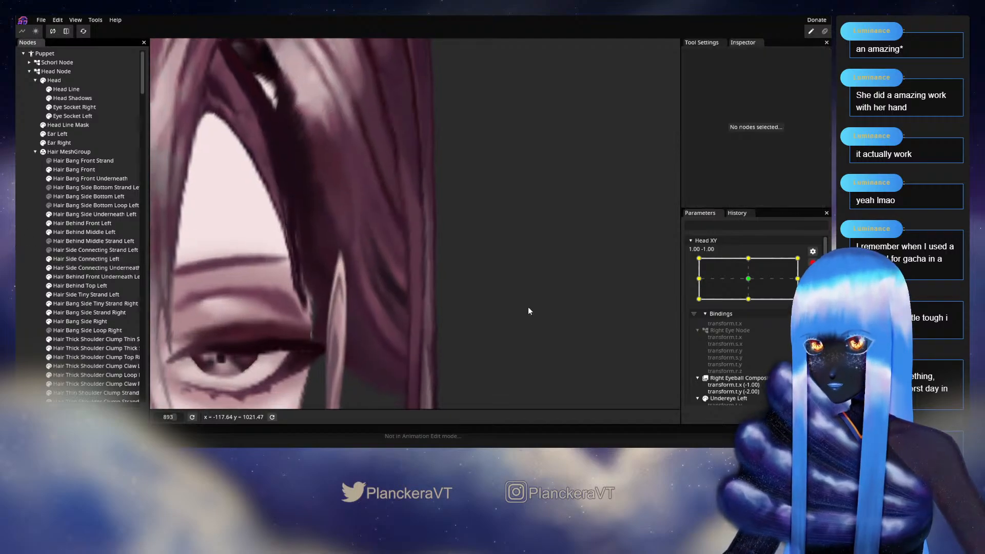
Exit keypoint editing and check the side connecting hair while moving Head XY around 1.00, -1.00.
scroll(487, 310, "down", 5)
scroll(489, 309, "down", 4)
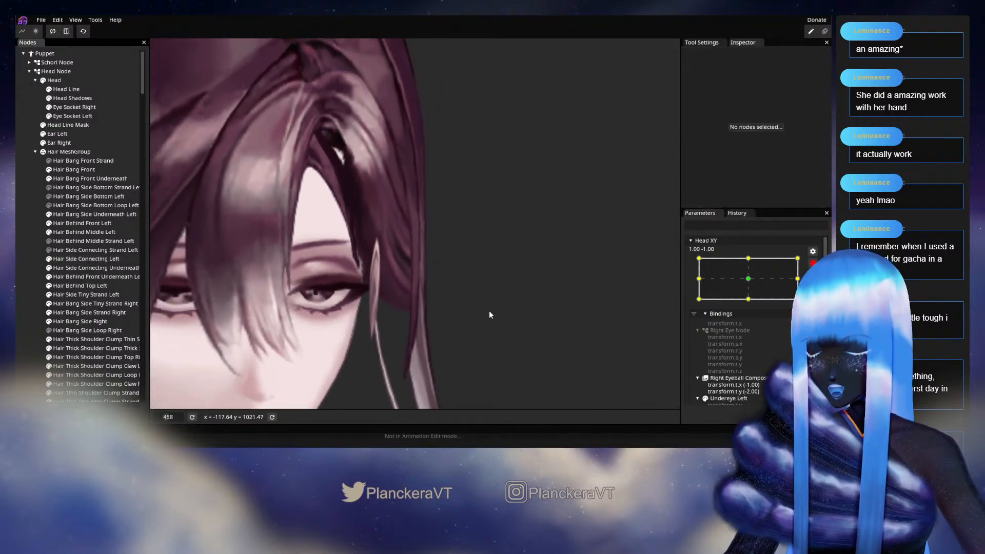
left_click(813, 264)
mouse_move(804, 324)
left_mouse_down()
mouse_move(751, 306)
mouse_move(804, 324)
left_mouse_up()
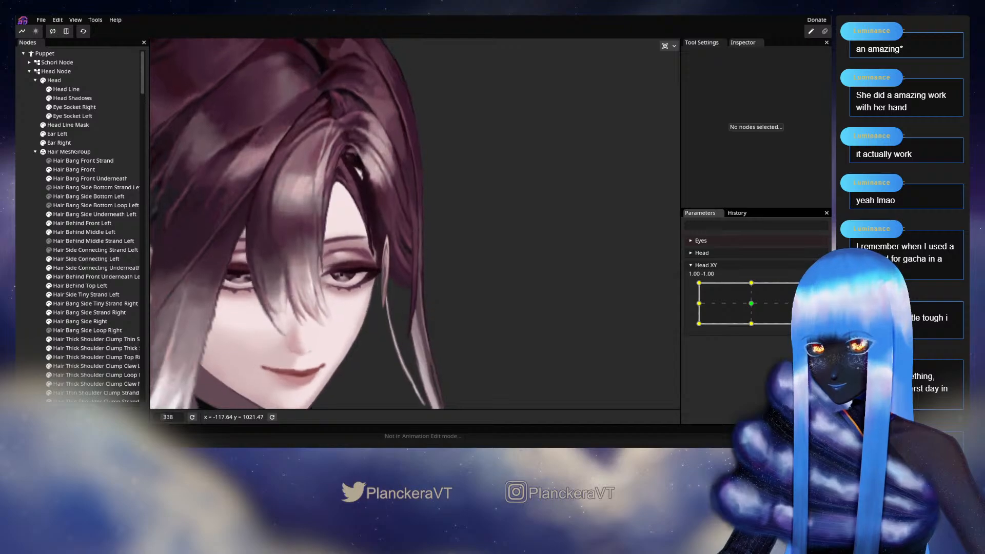
mouse_move(804, 324)
left_mouse_down()
mouse_move(752, 325)
mouse_move(804, 324)
mouse_move(804, 283)
mouse_move(804, 324)
left_mouse_up()
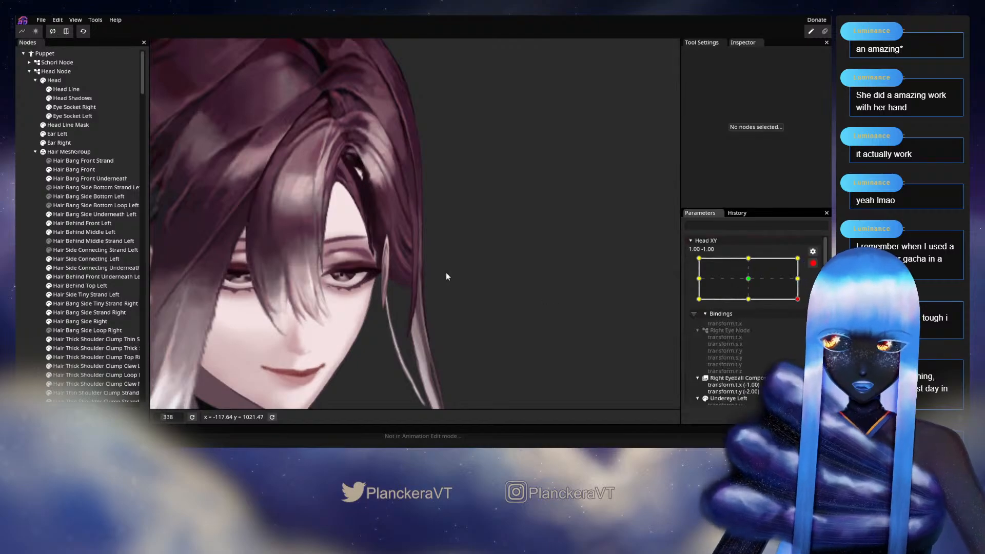
Adjust Hair Behind Front Left beside the ear with the 42.00 Circle Brush at the Head XY keypoint 1.00, -1.00, and deselect it.
scroll(433, 259, "up", 5)
scroll(444, 267, "up", 1)
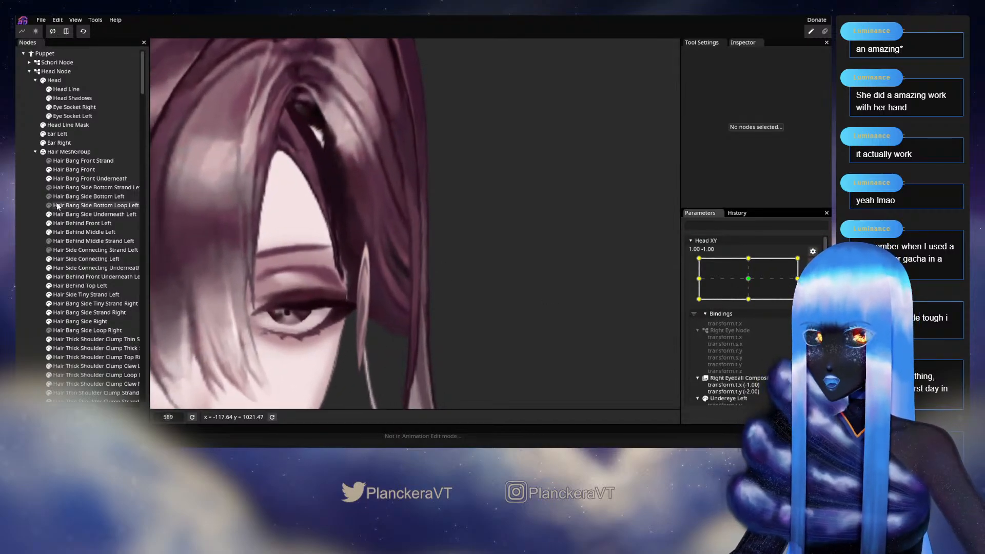
left_click(83, 227)
scroll(442, 251, "up", 3)
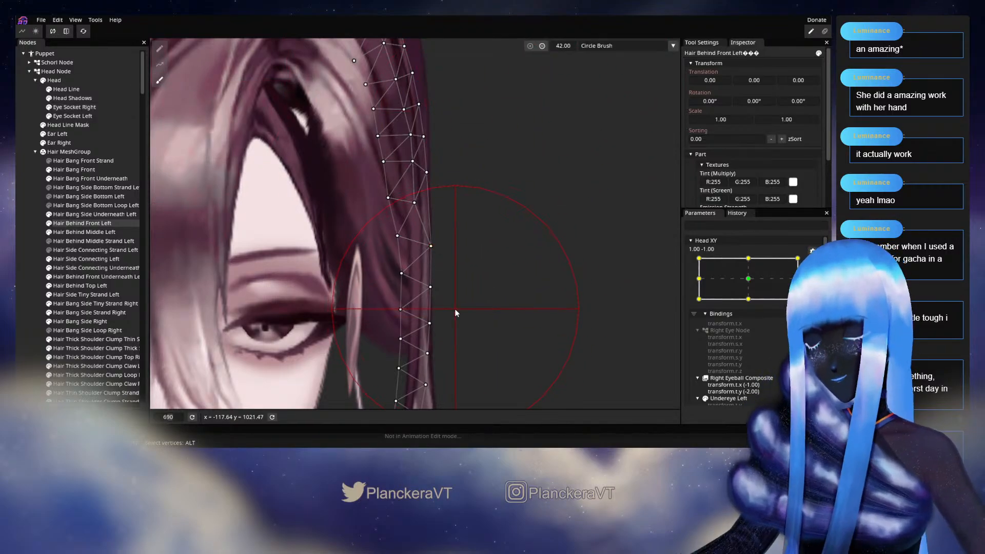
scroll(432, 315, "down", 1)
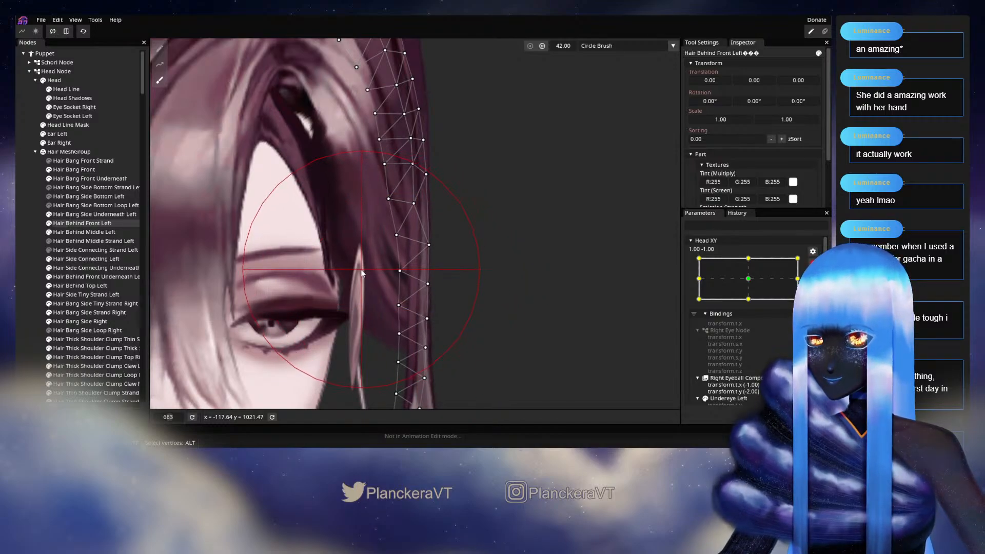
left_click(23, 238)
Exit keypoint editing and check the Hair Behind Front Left strand while moving Head XY around 1.00, -1.00.
scroll(501, 317, "down", 12)
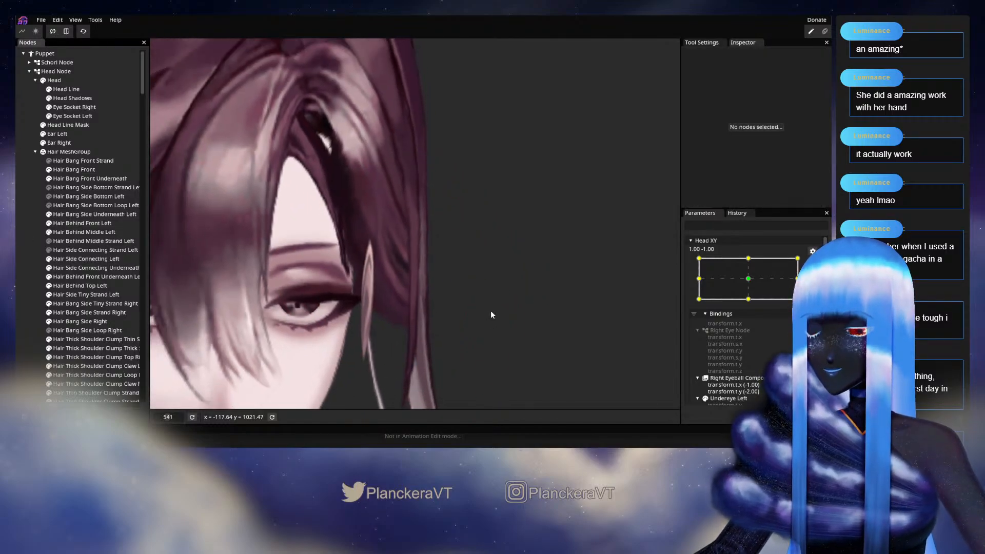
scroll(495, 310, "down", 4)
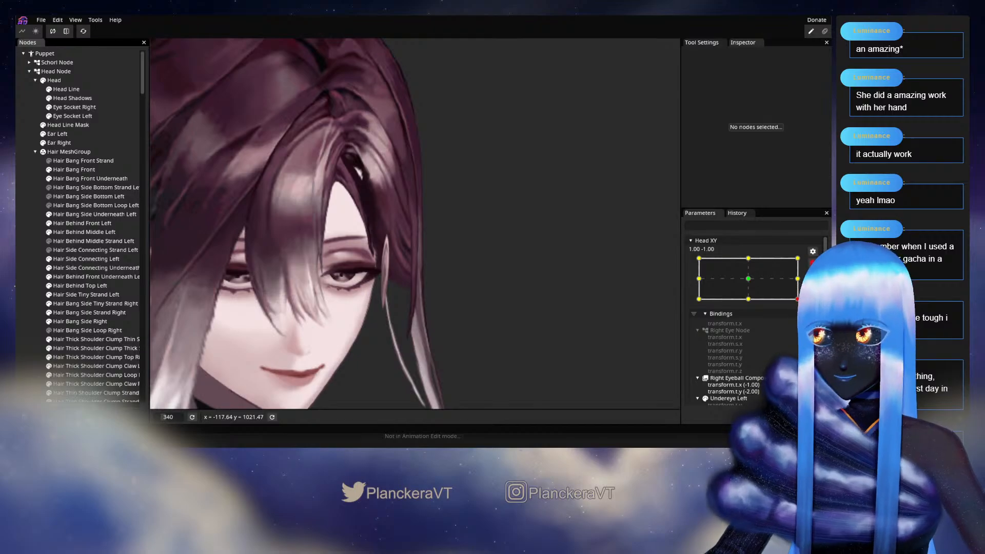
left_click(813, 262)
left_click_drag(804, 311, 804, 324)
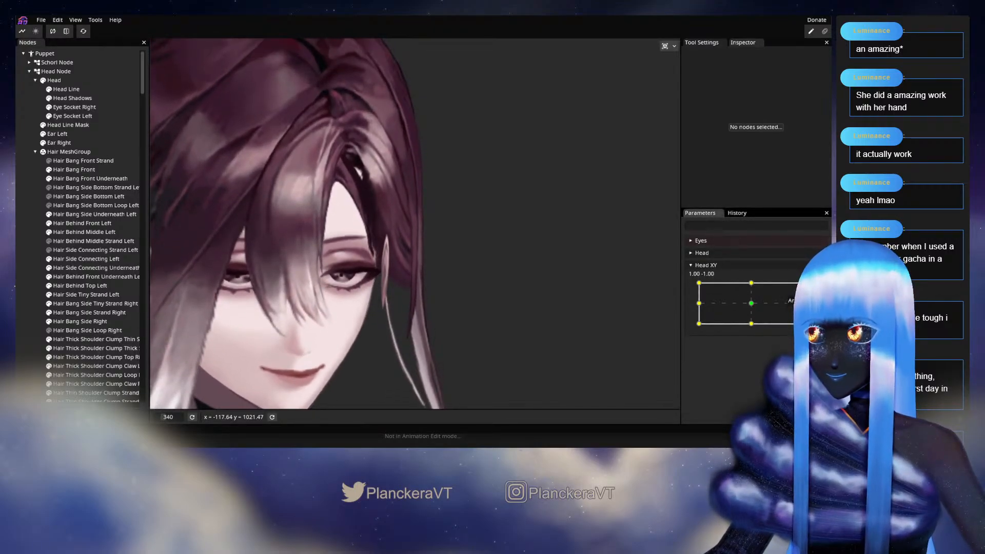
Re-enter editing at Head XY 1.00, -1.00, nudge an inner vertex of Hair Side Connecting Left above the ear tip, and deselect the mesh.
left_click(813, 277)
scroll(334, 275, "up", 4)
scroll(346, 281, "up", 2)
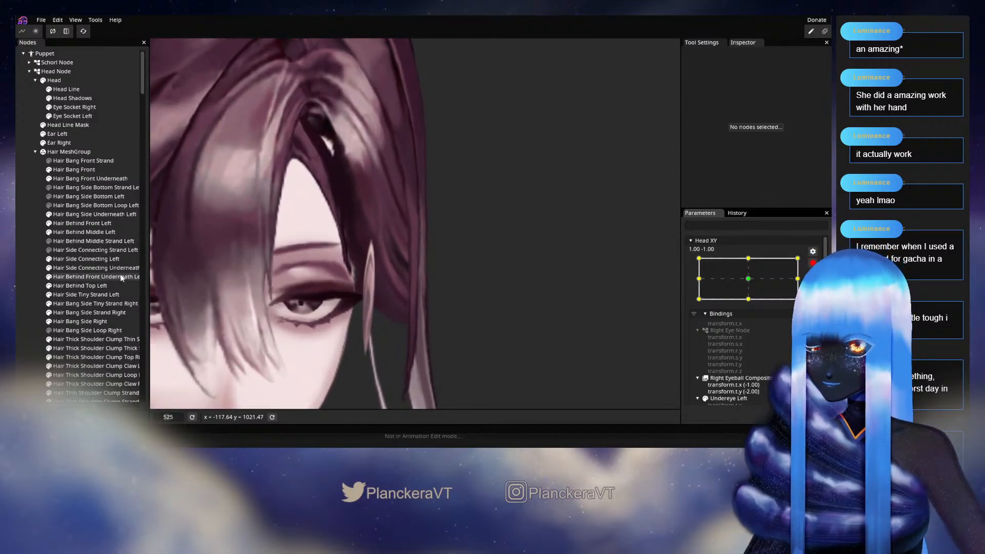
left_click(87, 259)
scroll(362, 249, "up", 2)
scroll(362, 249, "up", 1)
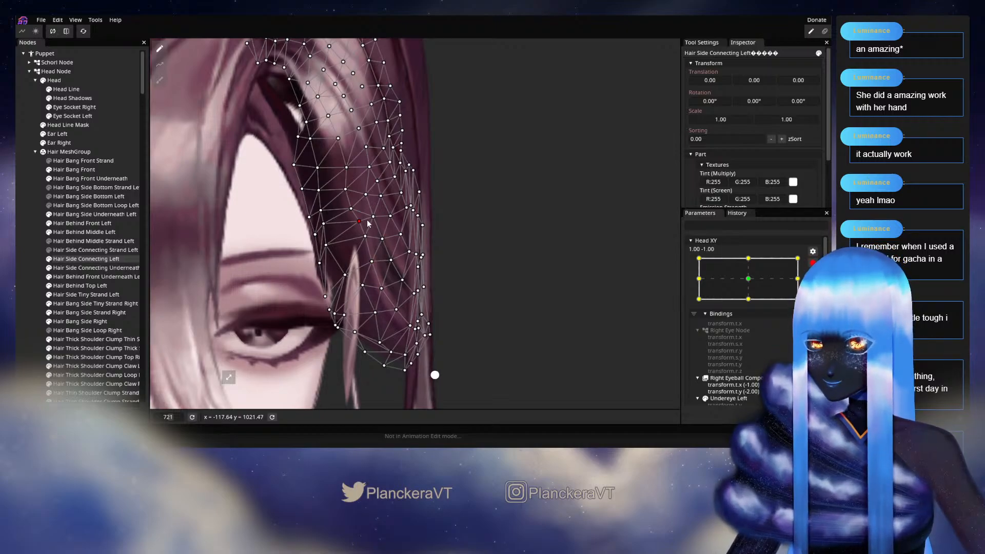
left_click_drag(351, 212, 354, 211)
left_click(19, 233)
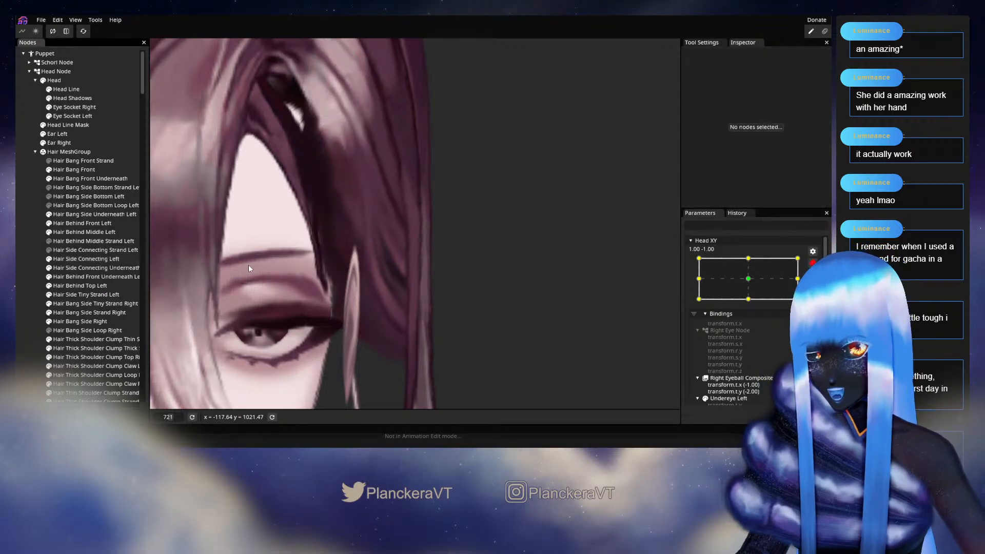
Preview Head XY movement around 1.00, -1.00 outside keypoint editing to check how the side connecting hair overlaps the strands behind it.
scroll(562, 293, "down", 4)
scroll(570, 294, "down", 4)
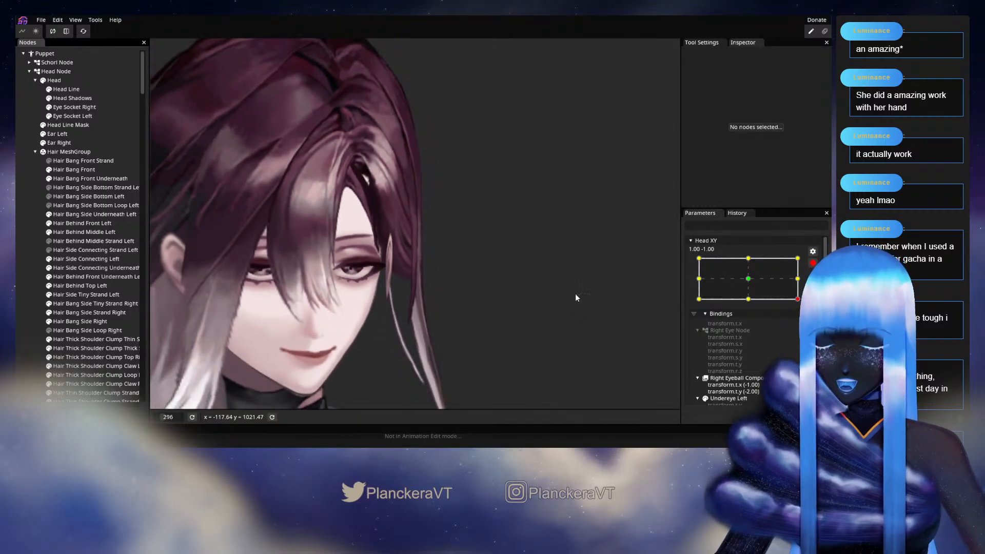
left_click(813, 264)
mouse_move(803, 324)
left_mouse_down()
mouse_move(804, 302)
mouse_move(781, 320)
mouse_move(803, 324)
left_mouse_up()
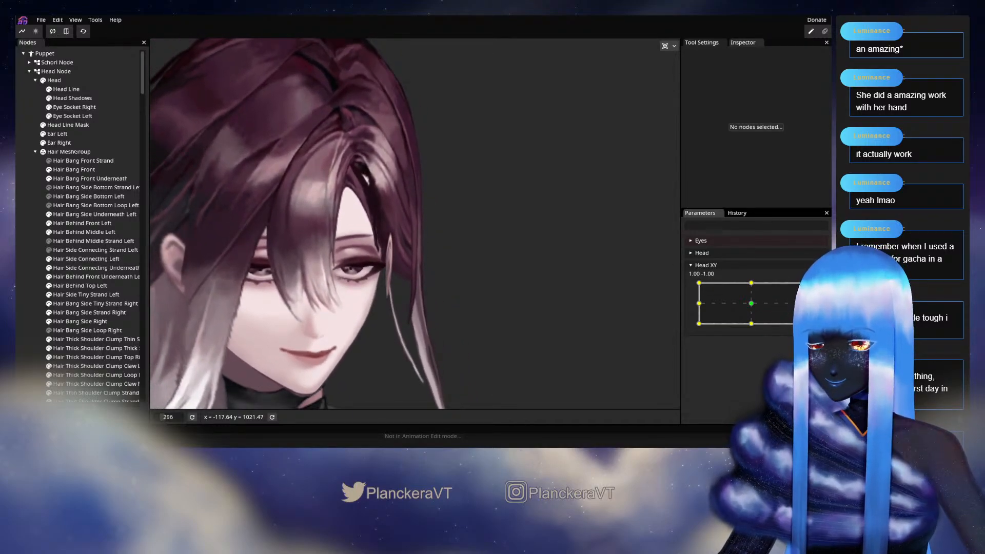
Edit Hair Behind Front Left at the Head XY keypoint 1.00, -1.00, shifting its lower tip slightly toward the face with the 42.00 Circle Brush.
scroll(480, 320, "up", 5)
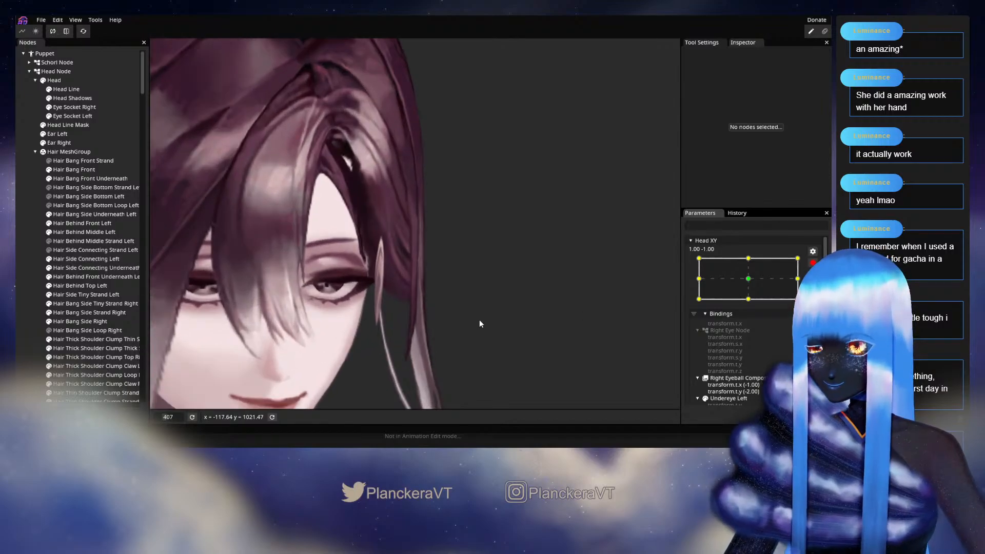
scroll(484, 310, "up", 3)
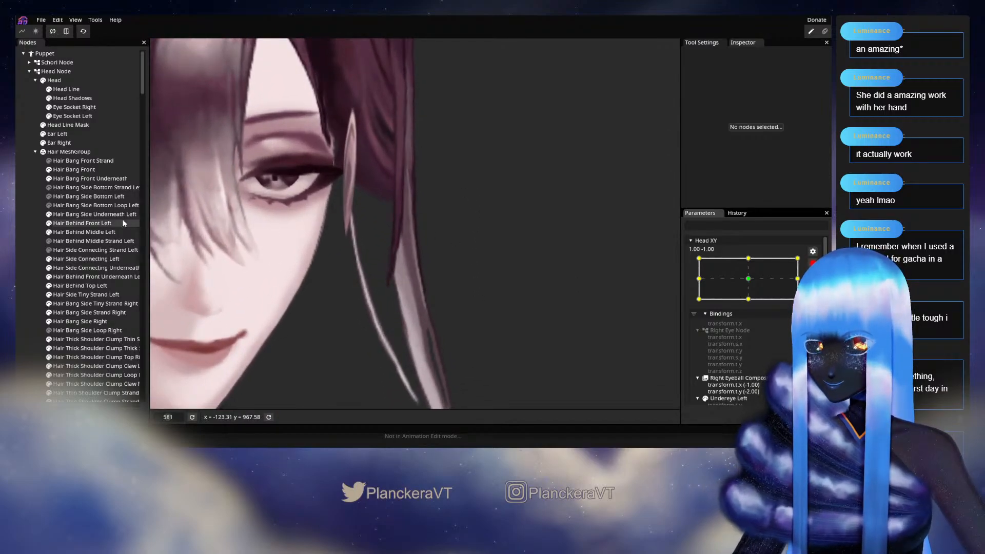
left_click(103, 223)
scroll(289, 225, "up", 1)
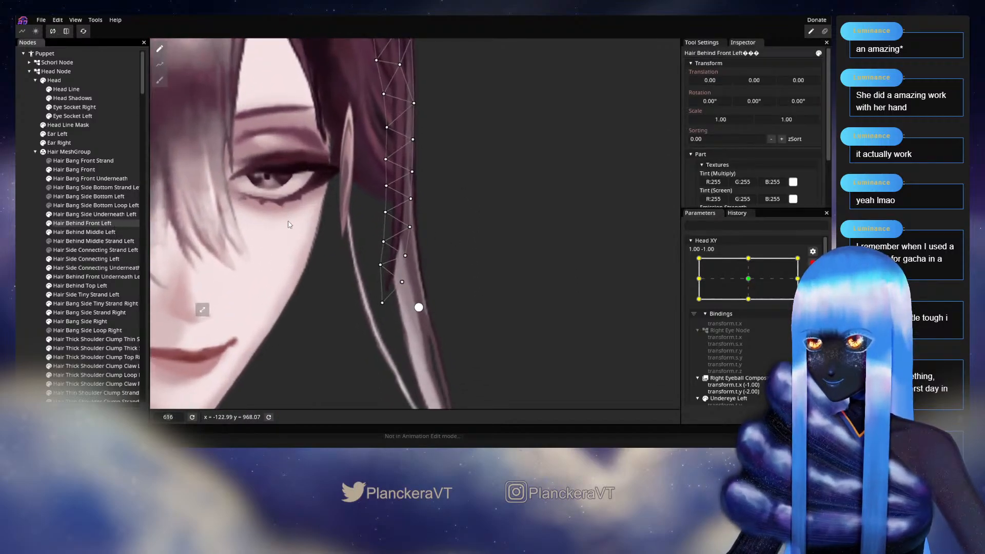
left_click(159, 80)
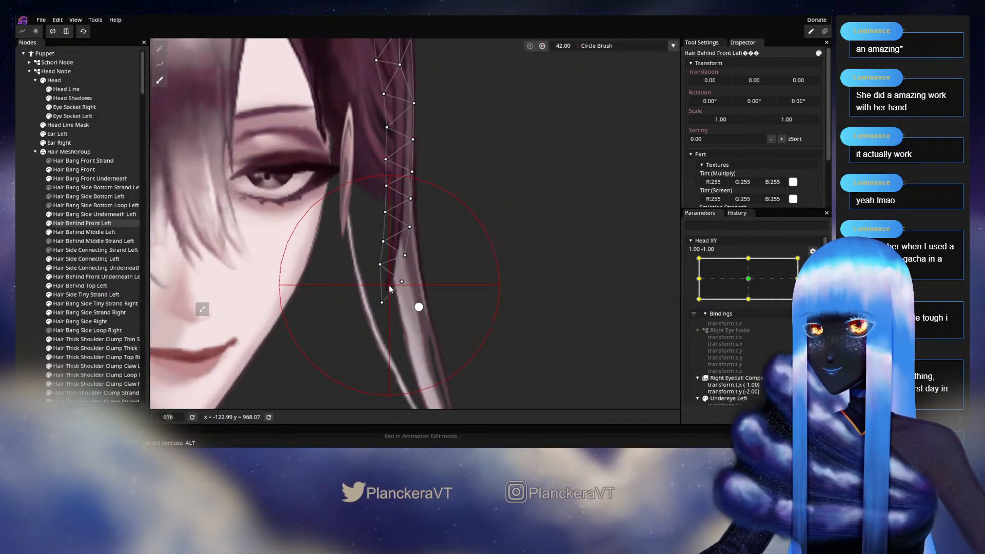
left_click_drag(390, 289, 384, 286)
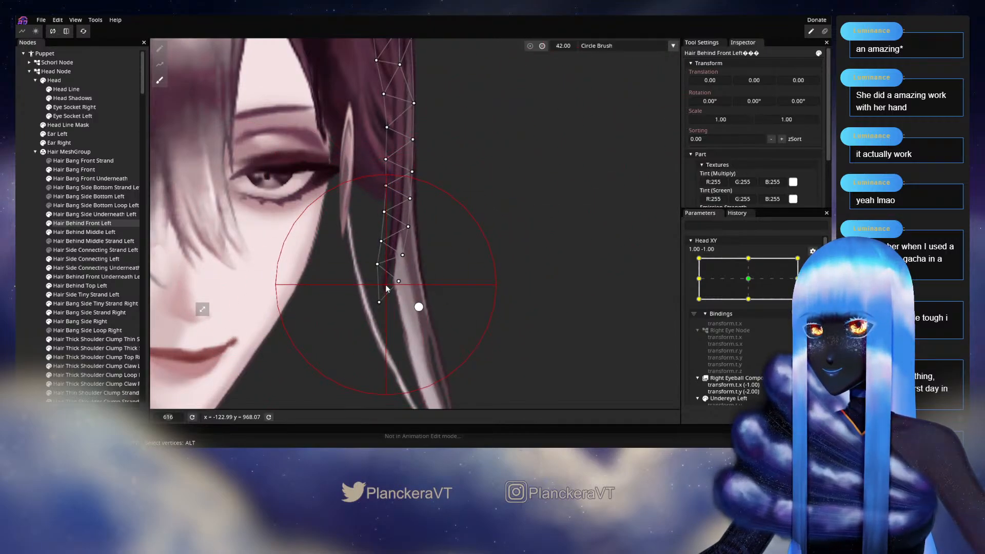
Nudge individual inner edge vertices of Hair Behind Front Left beside the ear, save the model, and deselect the mesh.
left_click(160, 50)
scroll(417, 201, "up", 5)
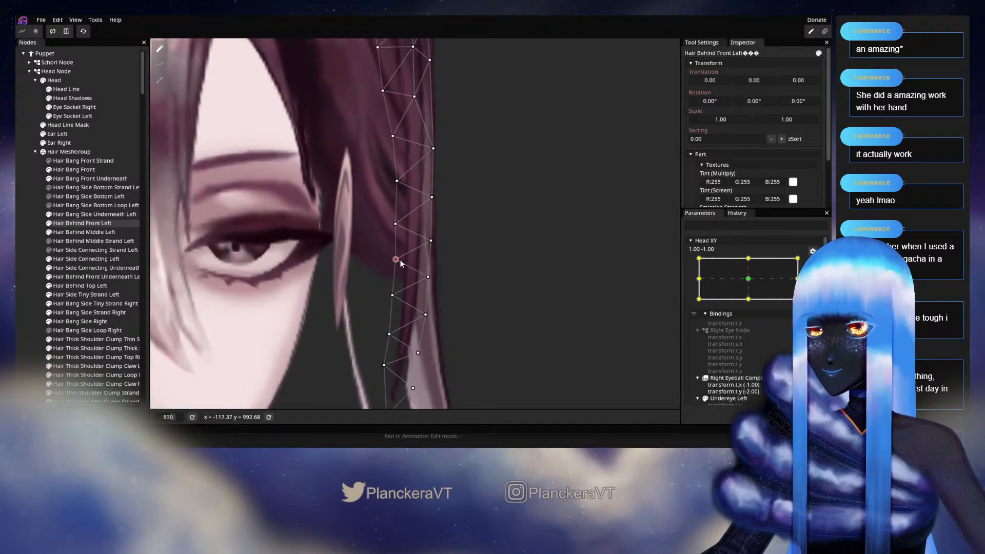
left_click_drag(400, 260, 401, 260)
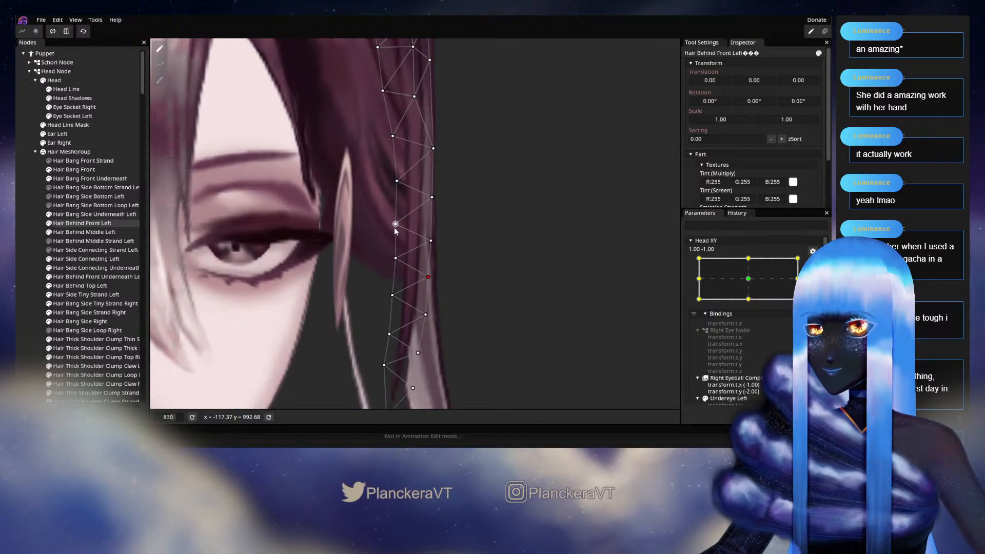
left_click_drag(395, 228, 397, 223)
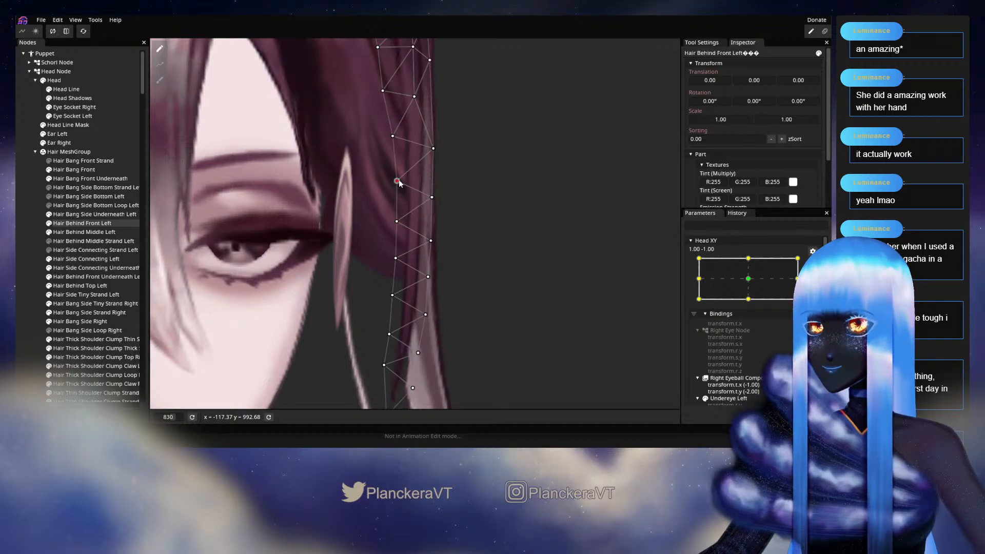
key("ctrl+s")
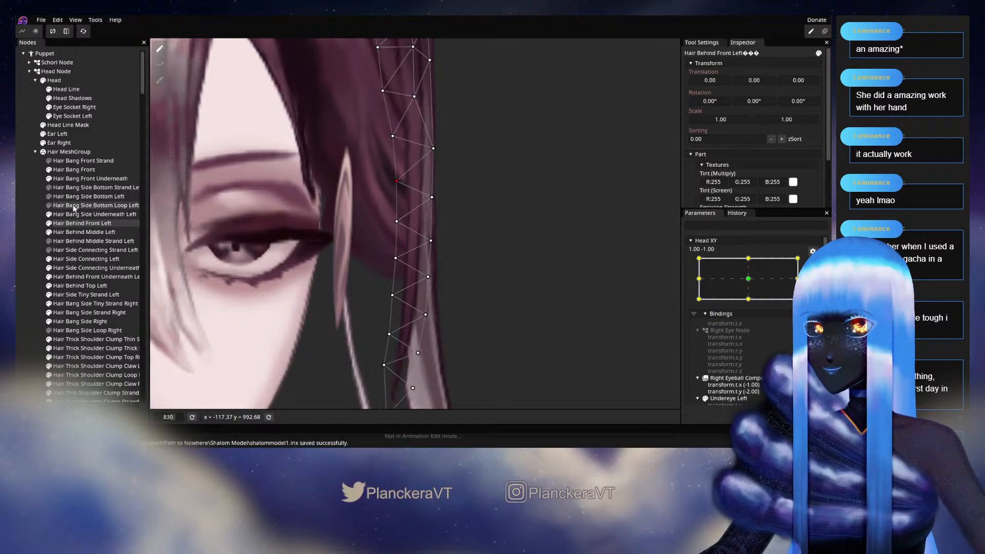
left_click(28, 237)
Exit keypoint editing and check the whole head and hair silhouette while moving Head XY around 1.00, -1.00.
scroll(464, 286, "down", 2)
scroll(465, 295, "down", 5)
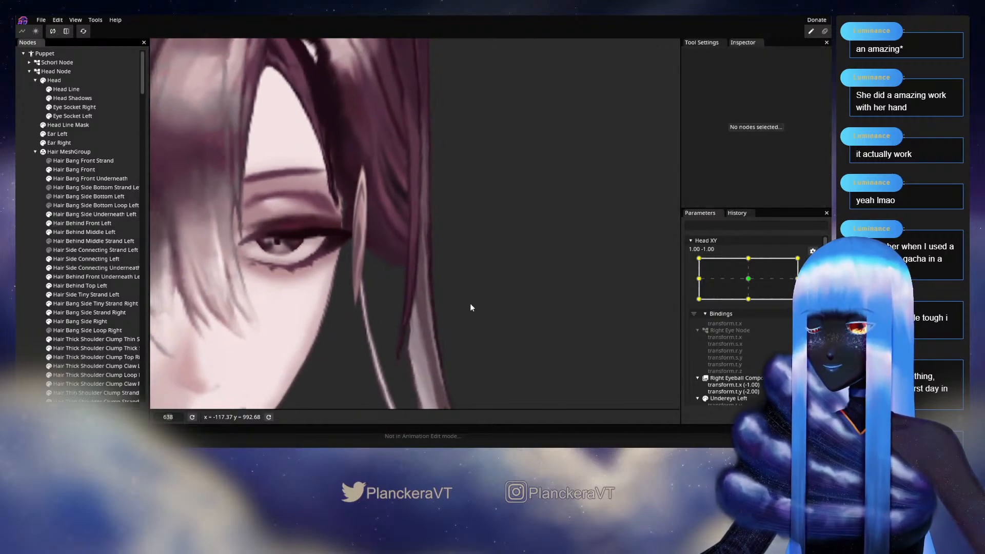
scroll(463, 303, "down", 4)
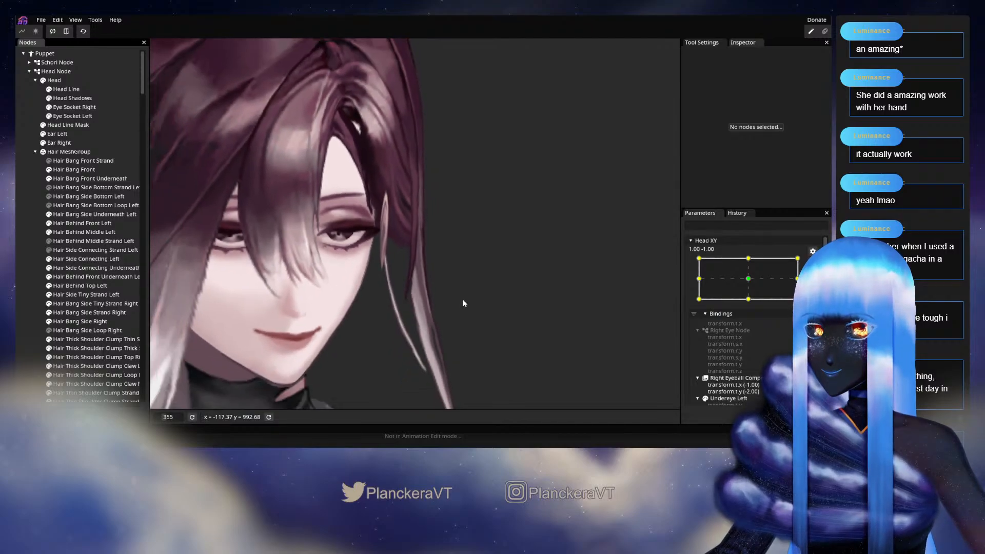
scroll(547, 286, "down", 1)
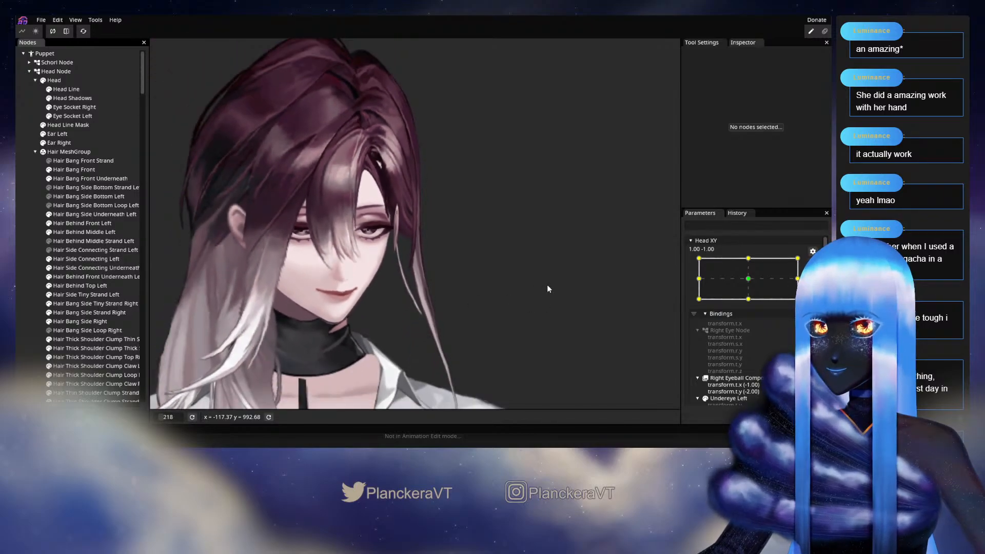
left_click(813, 264)
mouse_move(804, 324)
left_mouse_down()
mouse_move(805, 302)
mouse_move(766, 313)
mouse_move(804, 325)
left_mouse_up()
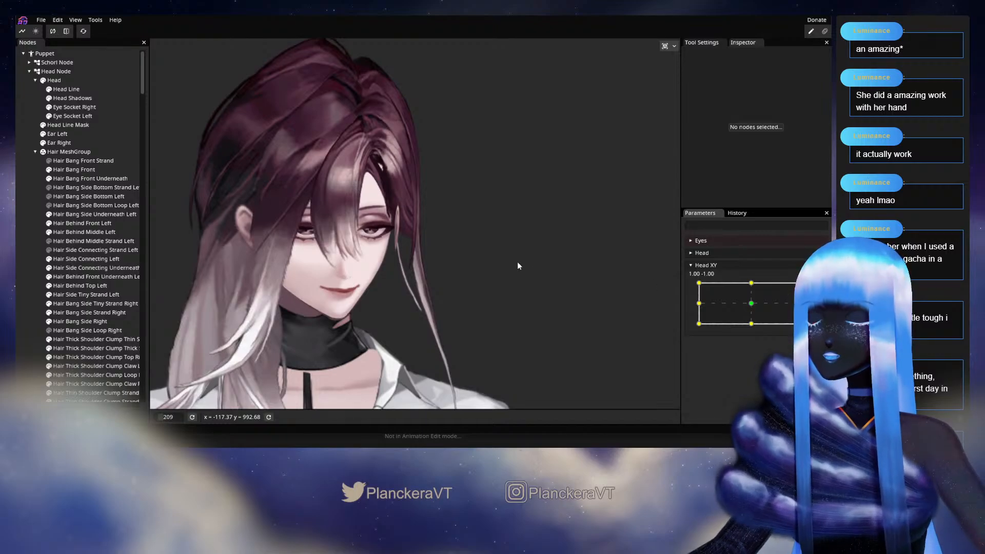
Inspect the Hair Behind Middle Left mesh around the crown in the Head XY keypoint 1.00, -1.00.
scroll(517, 266, "up", 9)
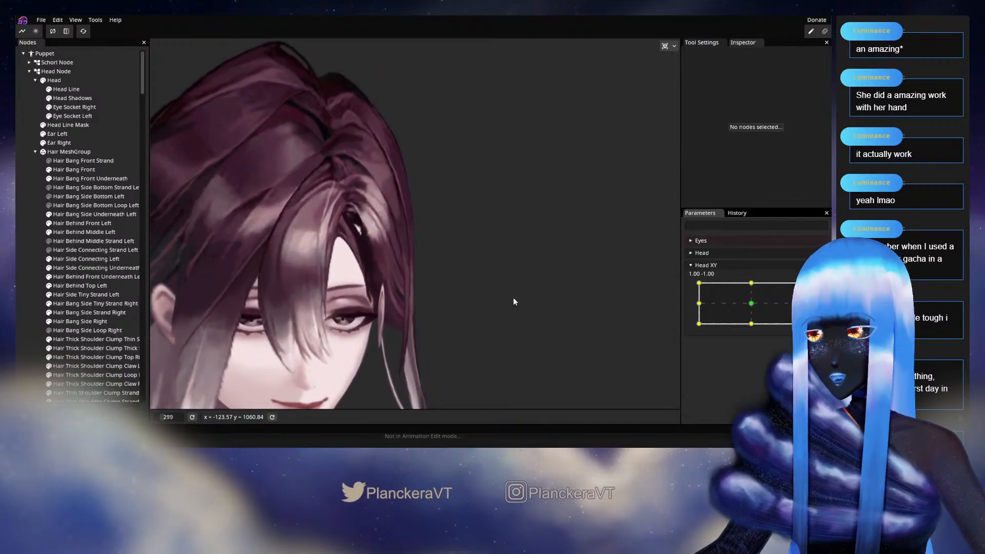
scroll(513, 301, "up", 8)
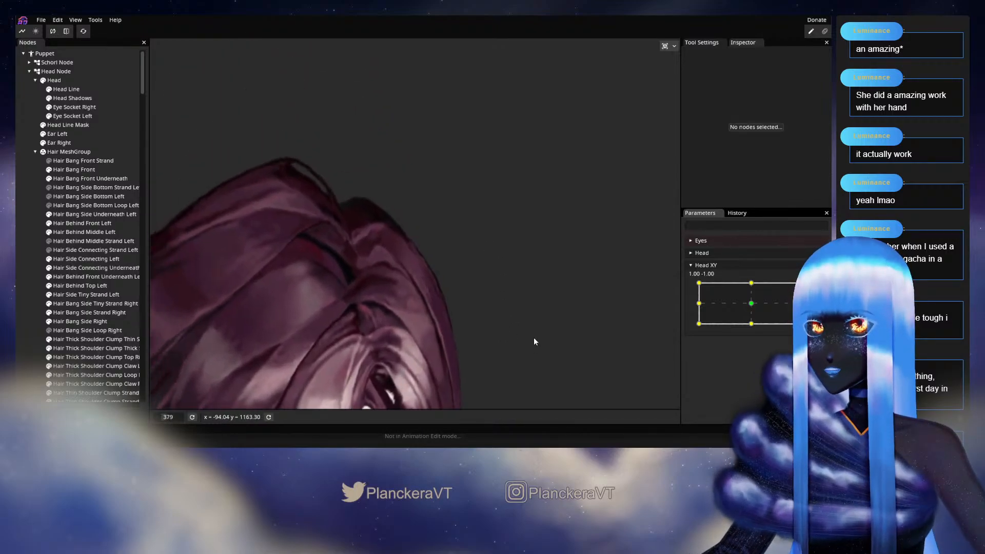
scroll(535, 338, "up", 7)
left_click(819, 290)
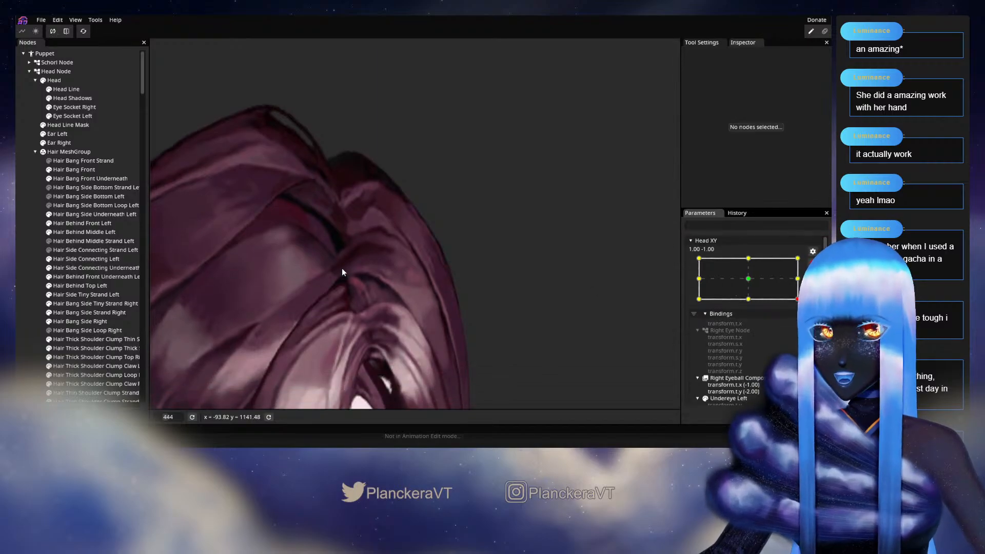
left_click(104, 234)
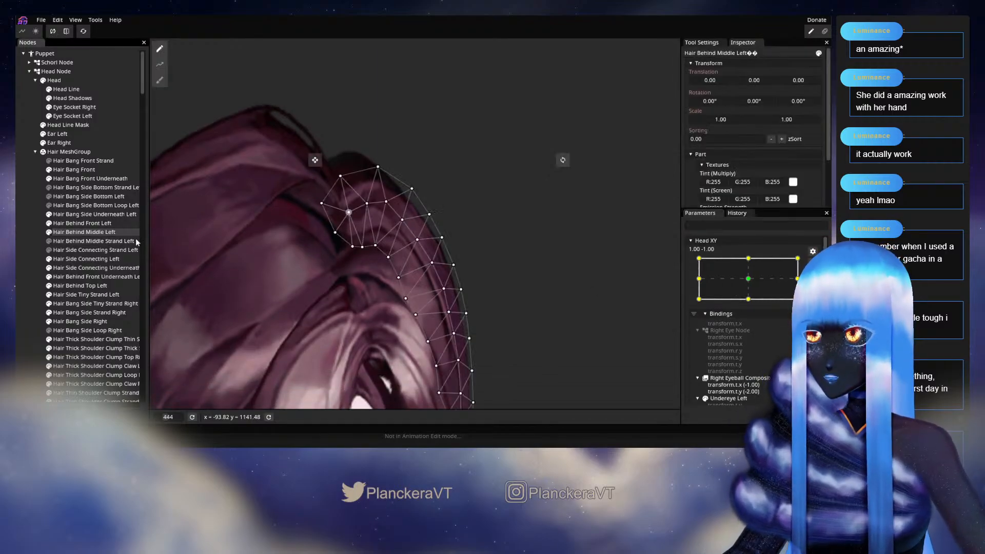
scroll(366, 230, "up", 9)
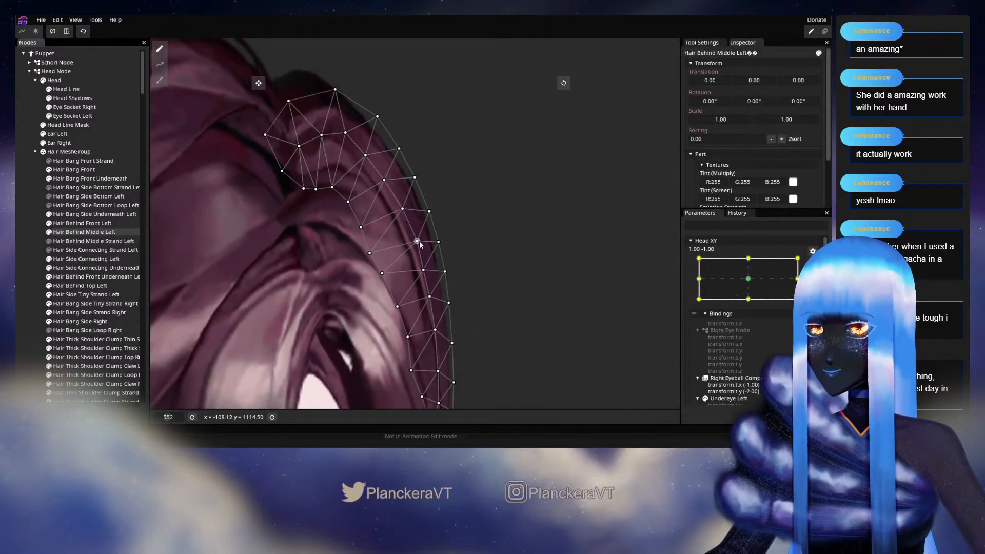
Examine how Hair Behind Middle Left is shaped from the crown down to the cheek at the Head XY keypoint 1.00, 0.00.
left_click(793, 281)
left_click_drag(422, 268, 419, 252)
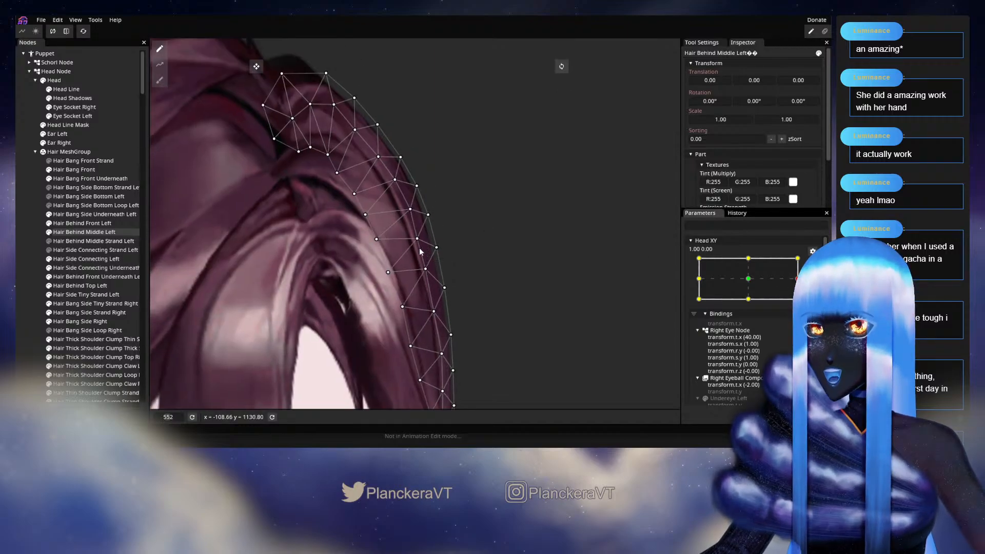
left_click(406, 218)
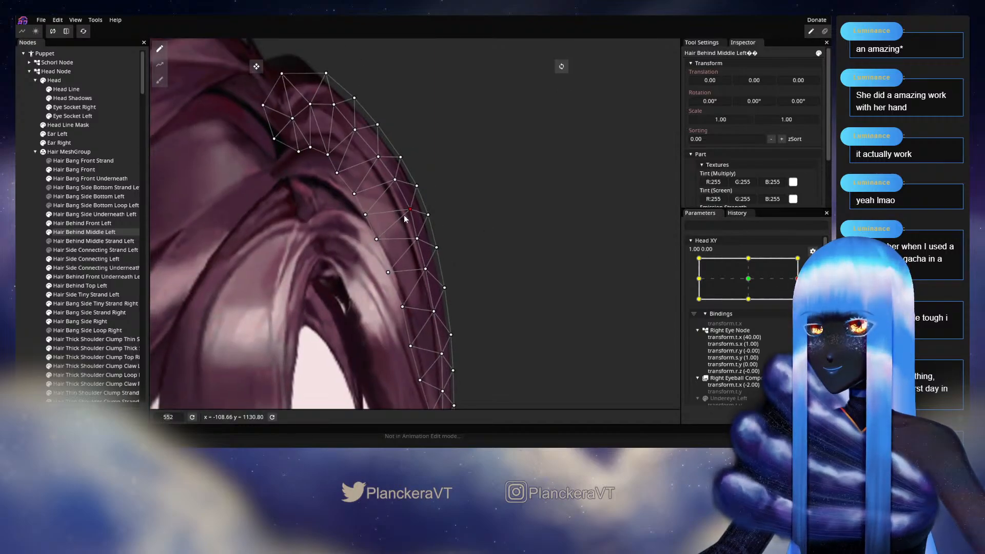
left_click_drag(406, 215, 356, 215)
left_click(372, 271)
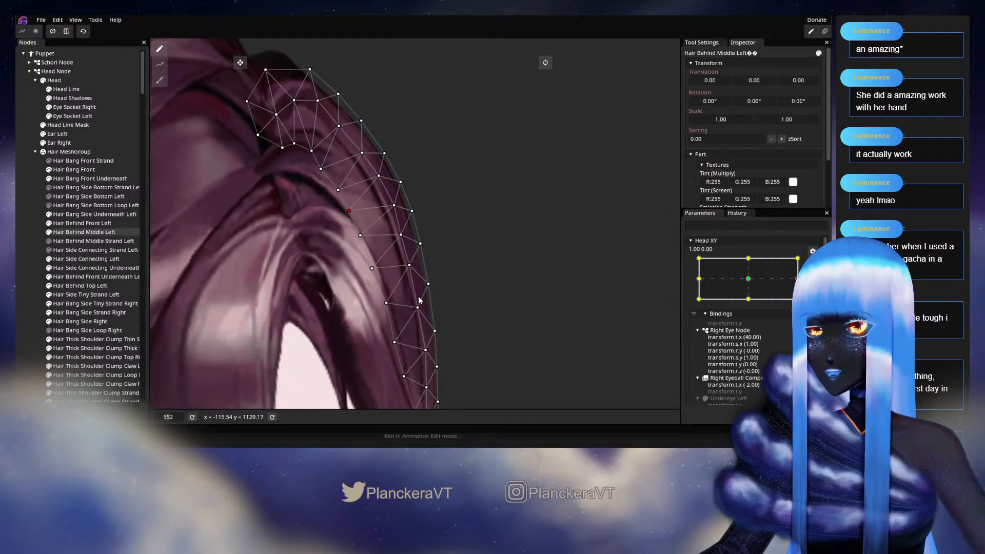
left_click_drag(419, 297, 419, 135)
left_click_drag(473, 313, 484, 294)
scroll(485, 294, "down", 4)
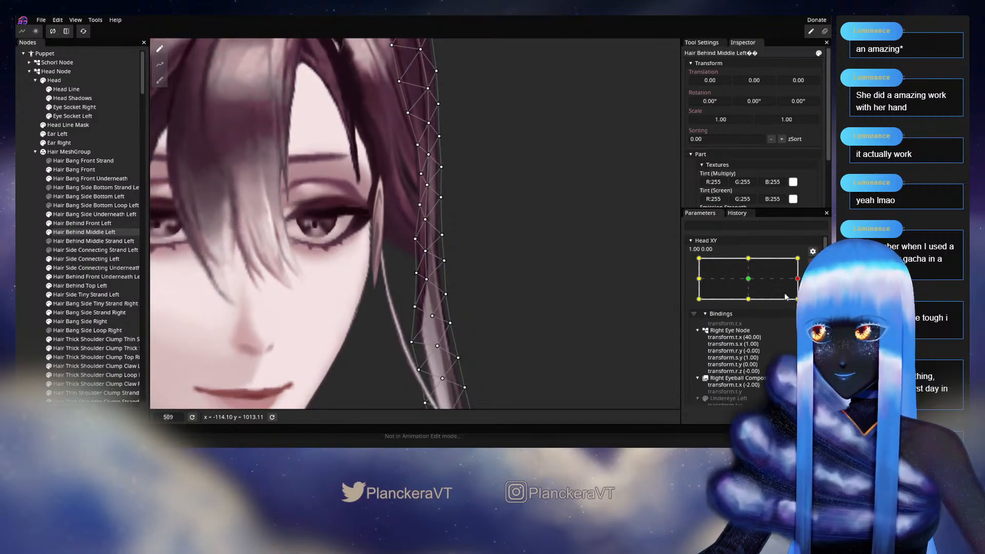
Examine Hair Behind Middle Left at the Head XY keypoint 0.00, -1.00, deselect it, and check the hair down to the shoulder.
left_click(750, 298)
scroll(529, 283, "down", 4)
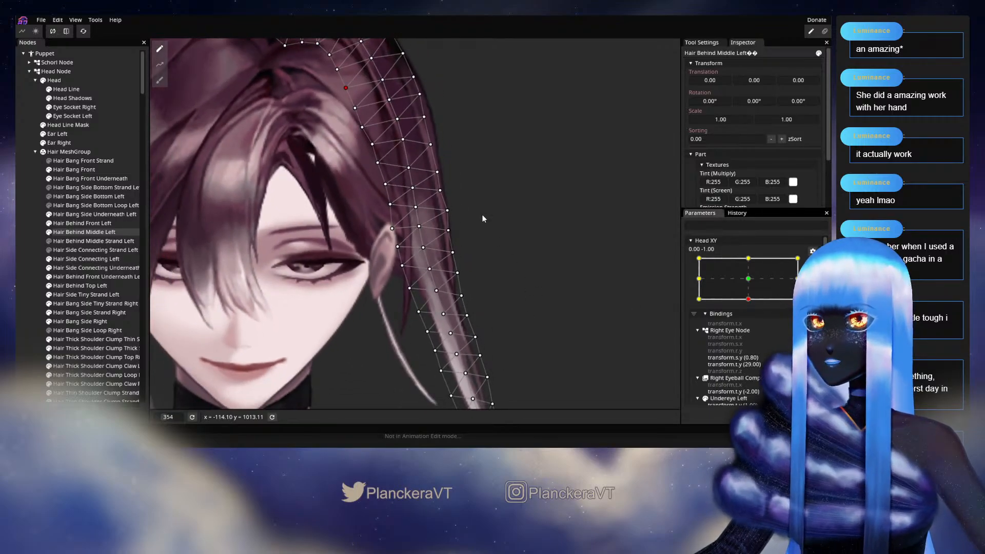
left_click_drag(483, 219, 504, 297)
scroll(503, 296, "up", 4)
left_click(34, 267)
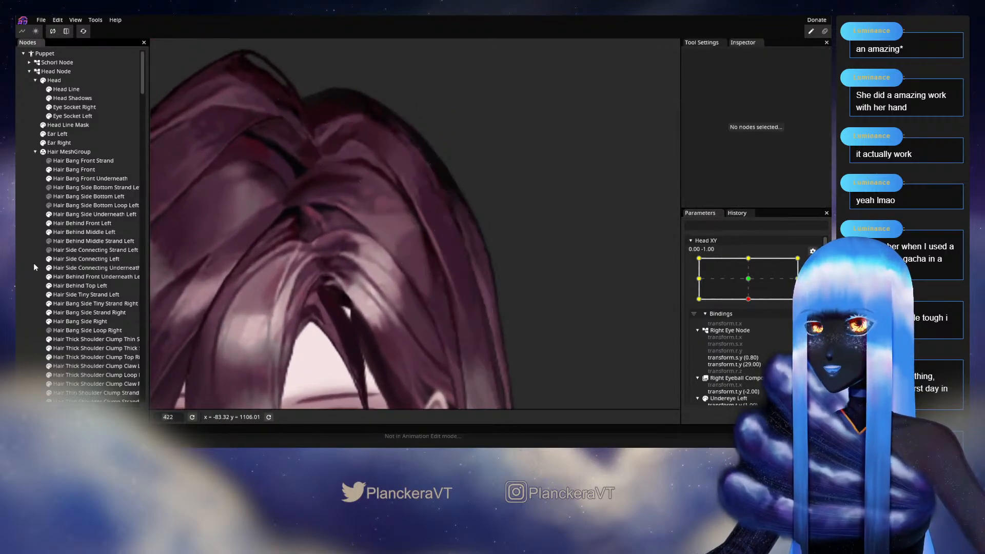
scroll(448, 259, "down", 3)
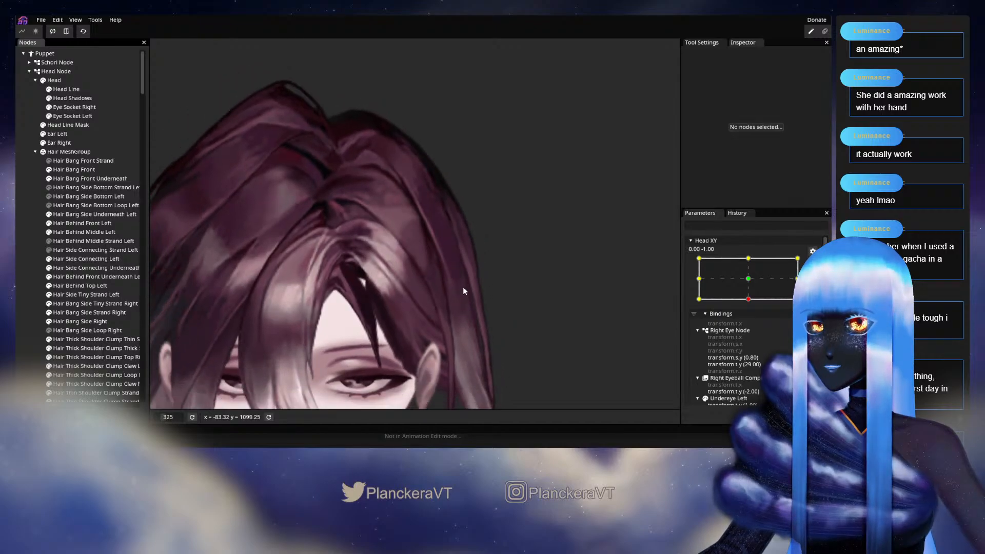
left_click_drag(470, 382, 400, 167)
left_click_drag(586, 319, 519, 235)
scroll(519, 235, "down", 2)
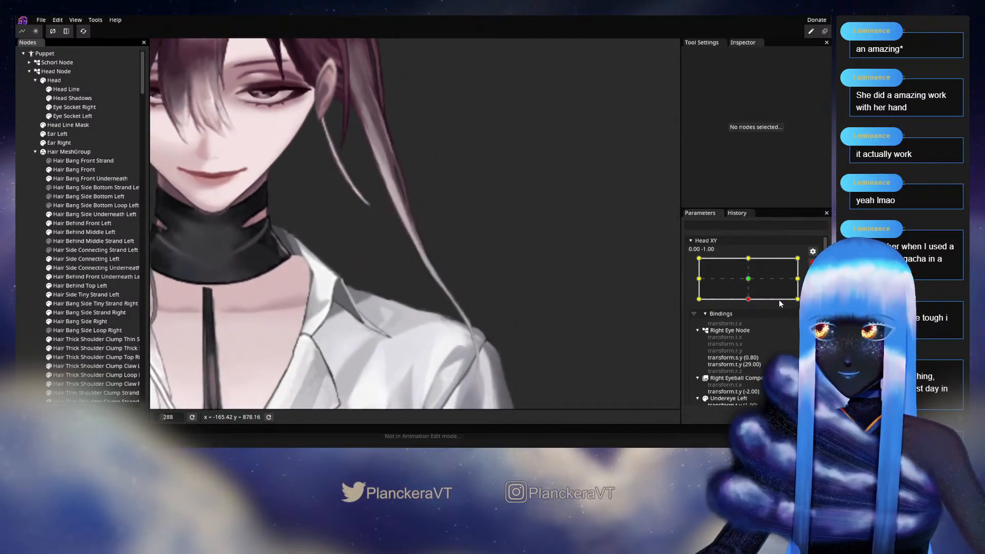
Return to the Head XY keypoint 1.00, -1.00, exit keypoint editing, and preview the whole head moving around that position.
left_click_drag(780, 302, 805, 302)
left_click_drag(451, 162, 501, 238)
scroll(504, 322, "down", 3)
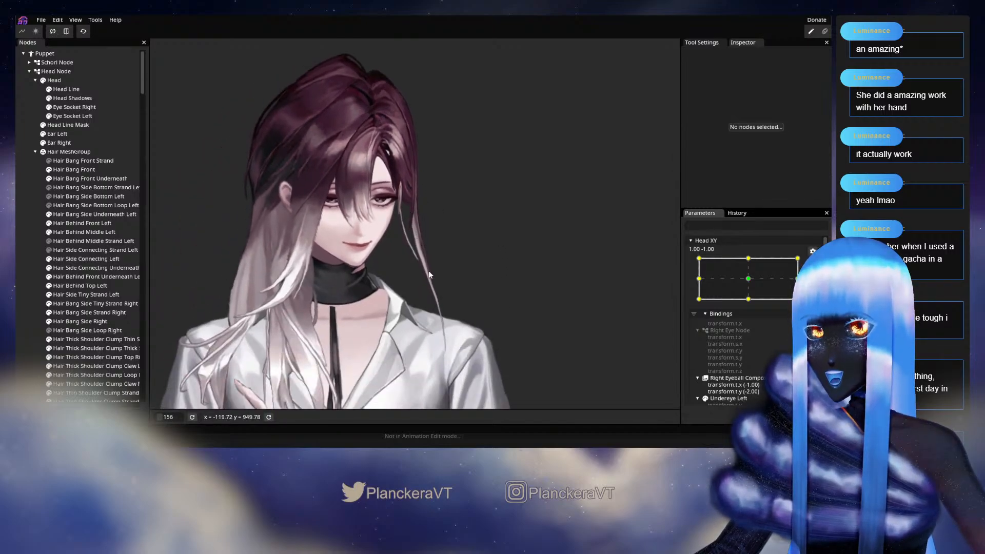
left_click(813, 264)
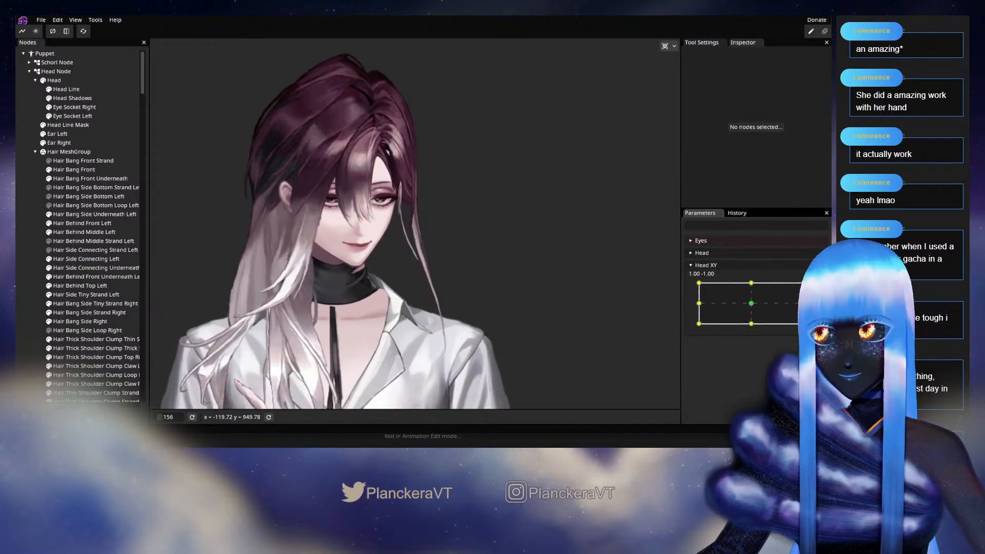
mouse_move(803, 324)
left_mouse_down()
mouse_move(803, 284)
mouse_move(803, 318)
mouse_move(788, 332)
mouse_move(807, 331)
left_mouse_up()
Edit Hair Behind Middle Left at the Head XY keypoint 1.00, -1.00, nudging inner and outer edge vertices near the crown.
scroll(531, 318, "up", 4)
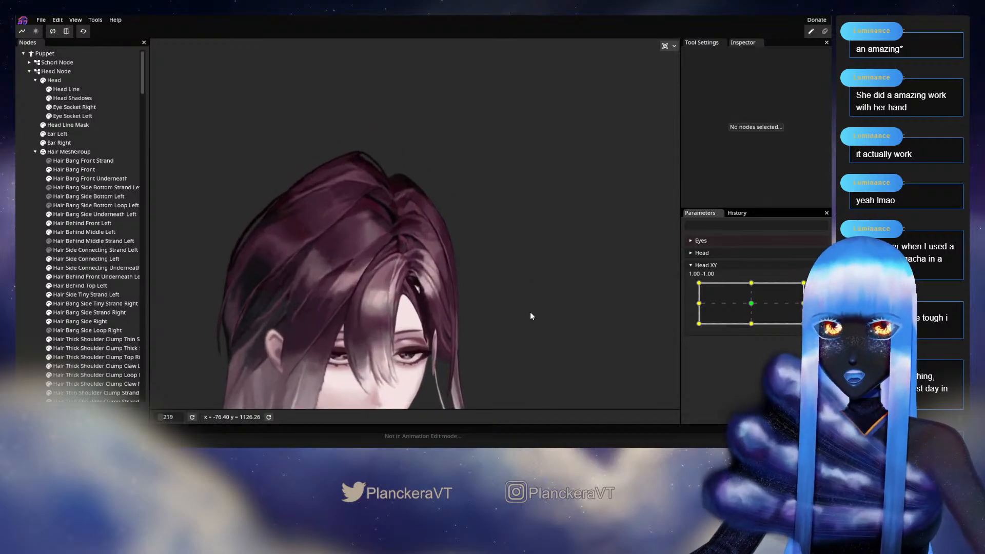
scroll(531, 314, "up", 4)
left_click(819, 291)
scroll(403, 248, "up", 4)
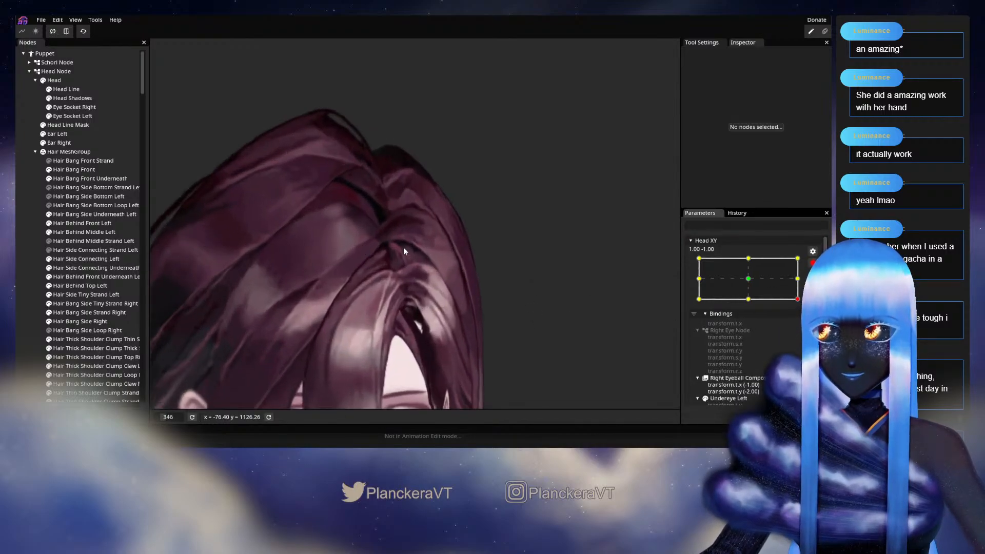
left_click_drag(463, 267, 387, 267)
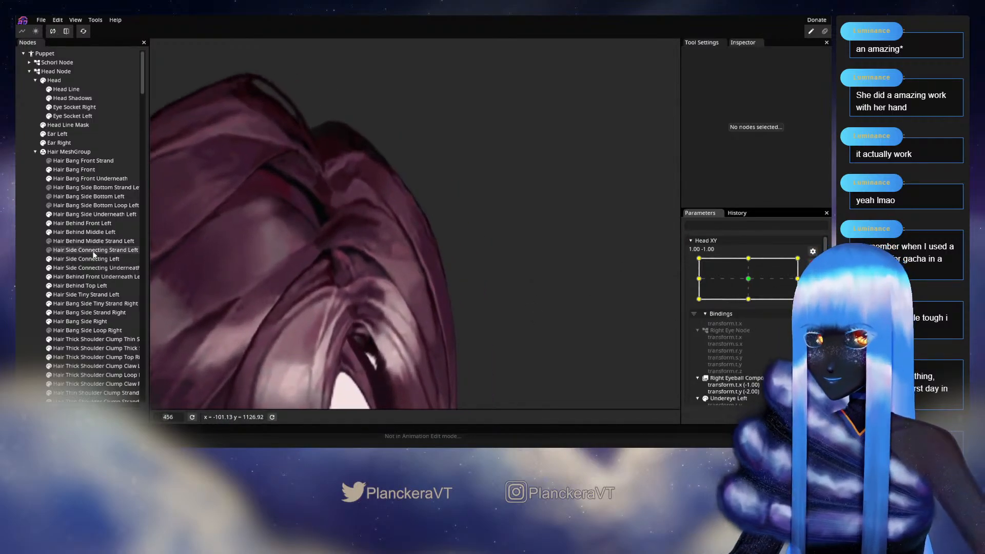
left_click(85, 232)
scroll(419, 306, "up", 2)
scroll(439, 314, "up", 1)
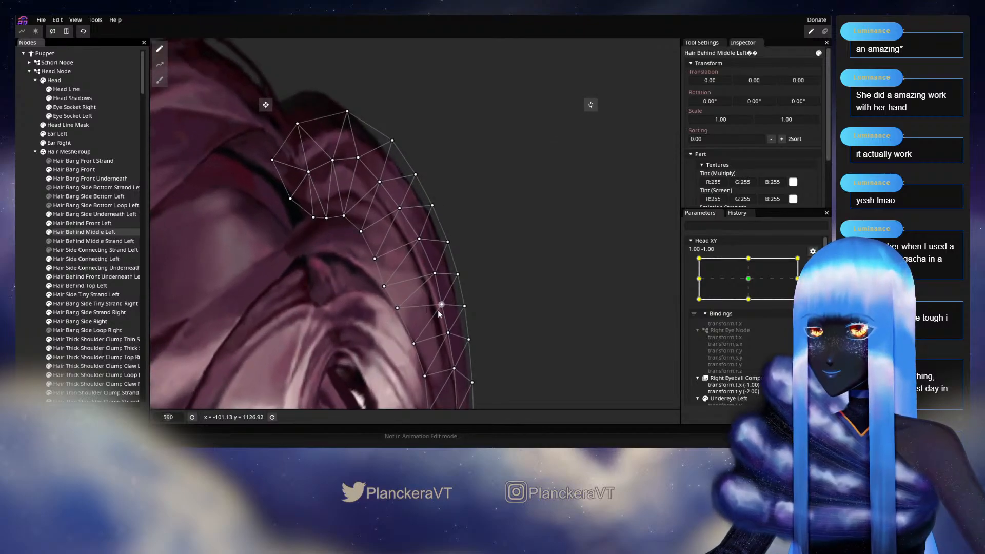
left_click_drag(398, 309, 395, 311)
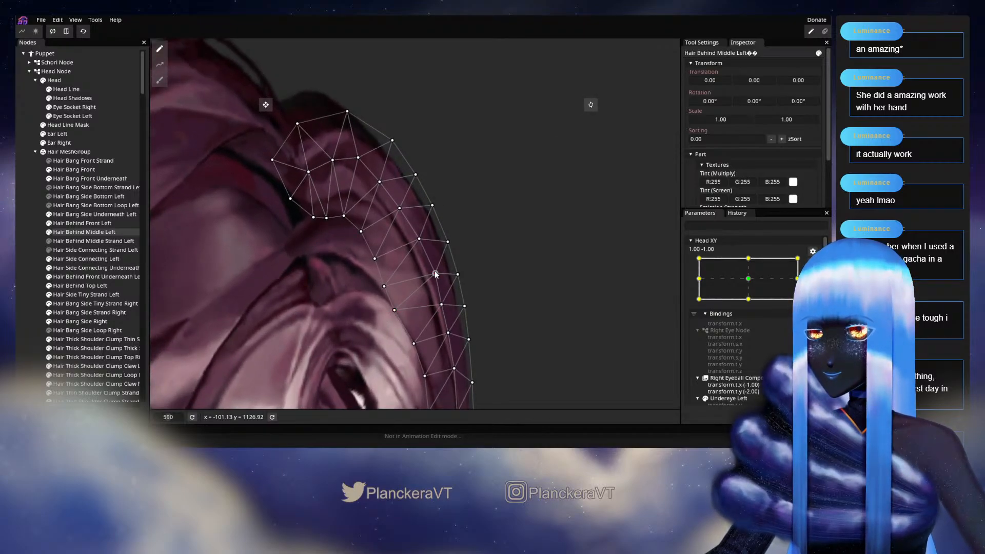
left_click_drag(387, 289, 391, 286)
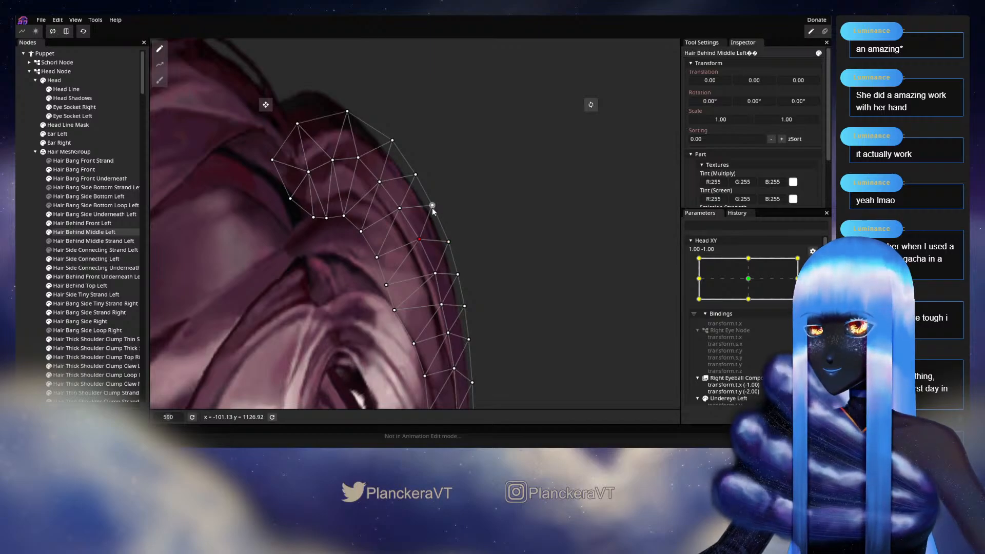
left_click_drag(432, 210, 430, 212)
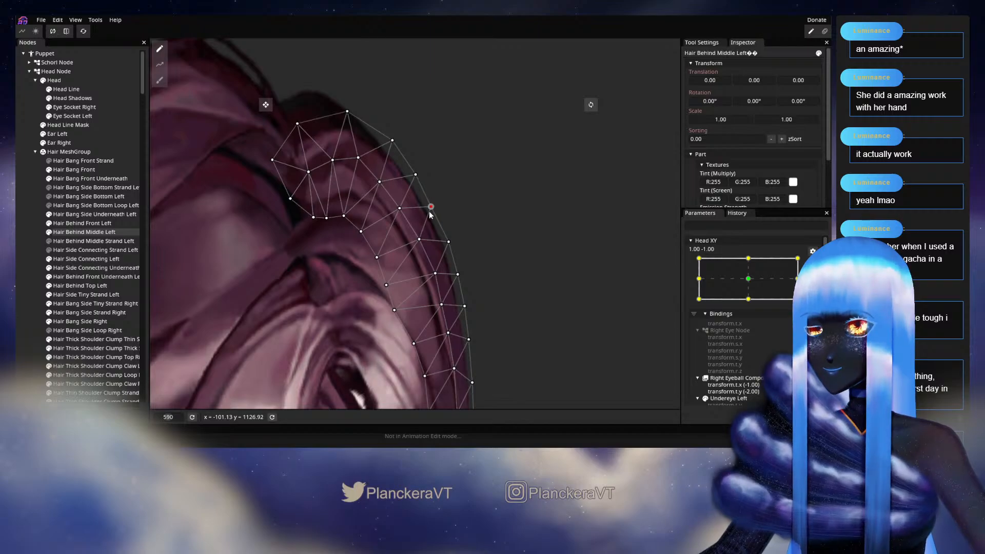
Nudge the outer edge vertices of Hair Behind Middle Left from below the crown down to eye level to smooth the outline.
left_click_drag(465, 284, 430, 247)
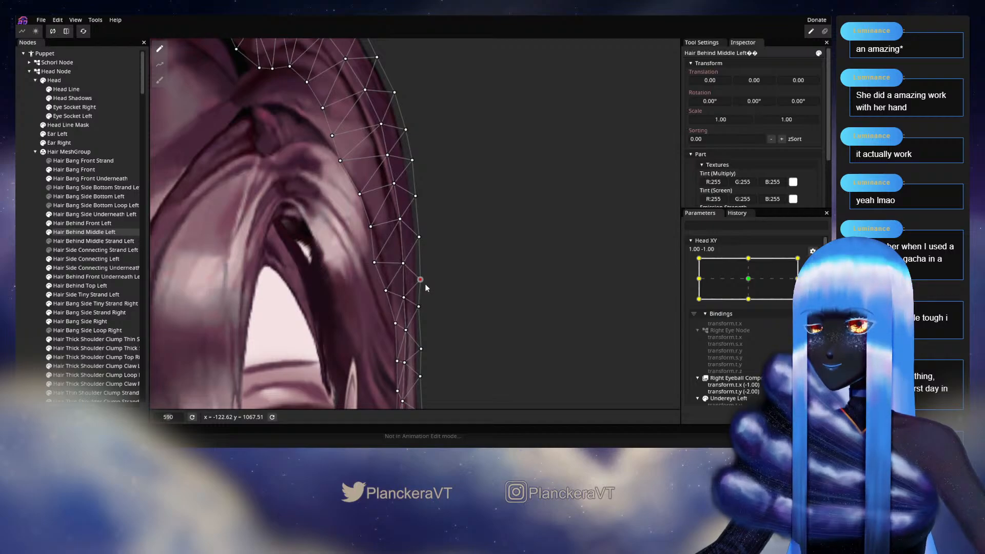
left_click_drag(425, 284, 423, 224)
left_click(419, 250)
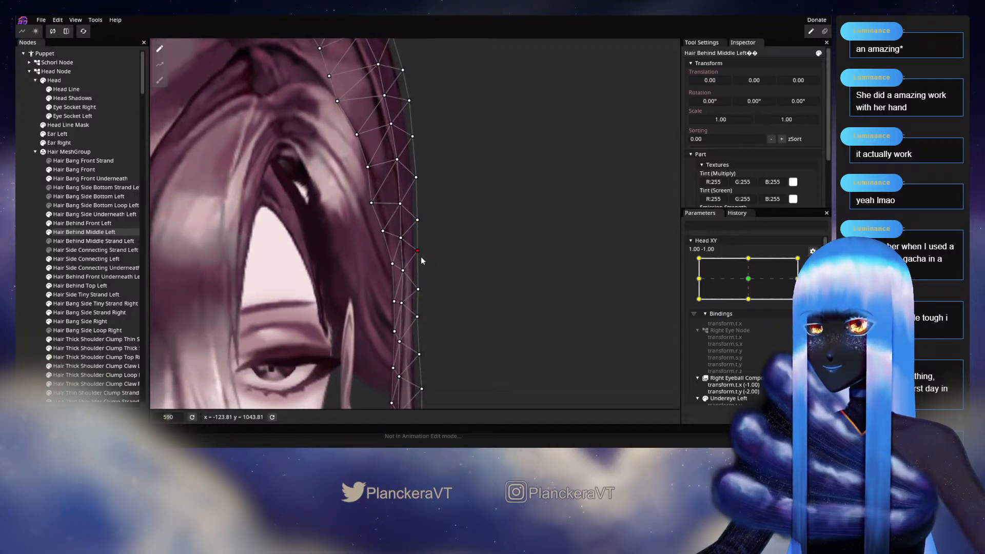
left_click_drag(426, 287, 421, 251)
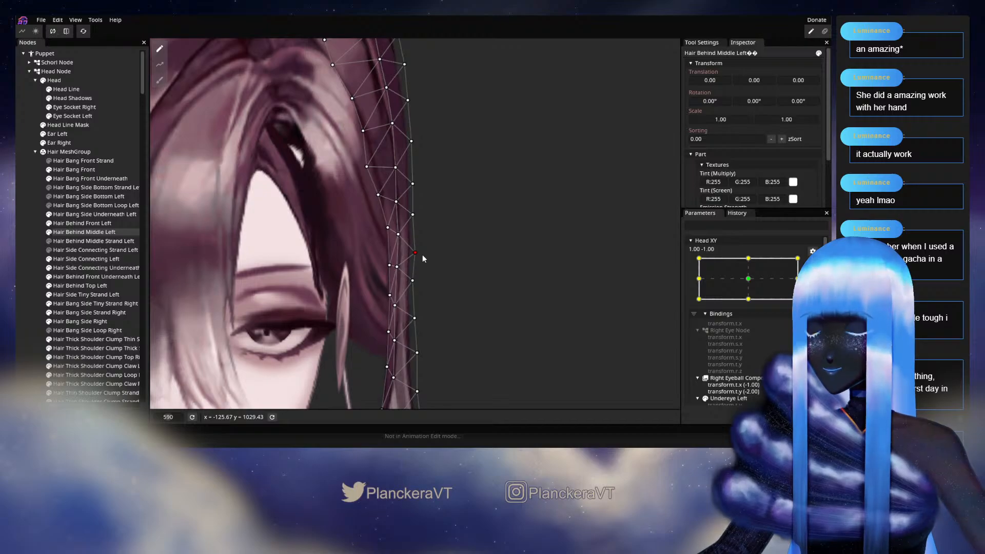
left_click_drag(423, 254, 425, 226)
left_click_drag(416, 264, 419, 264)
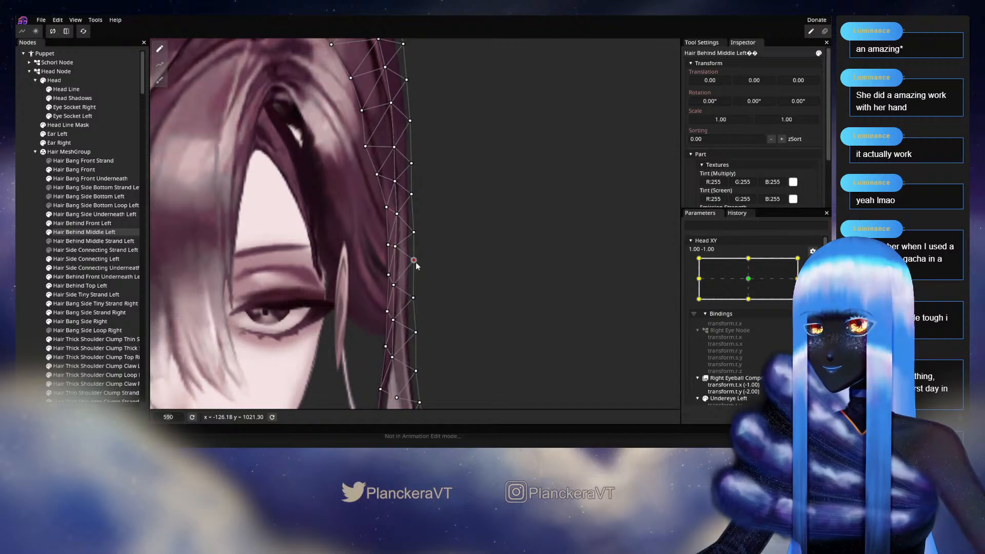
Adjust the inner and outer edge vertices of Hair Behind Middle Left between the eye and the mouth.
left_click_drag(419, 275, 421, 210)
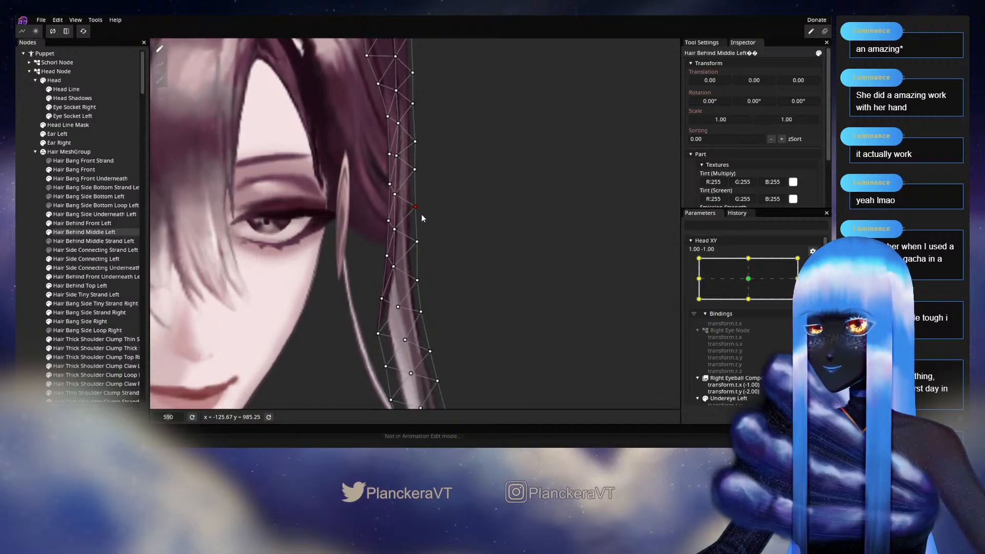
left_click_drag(421, 244, 415, 227)
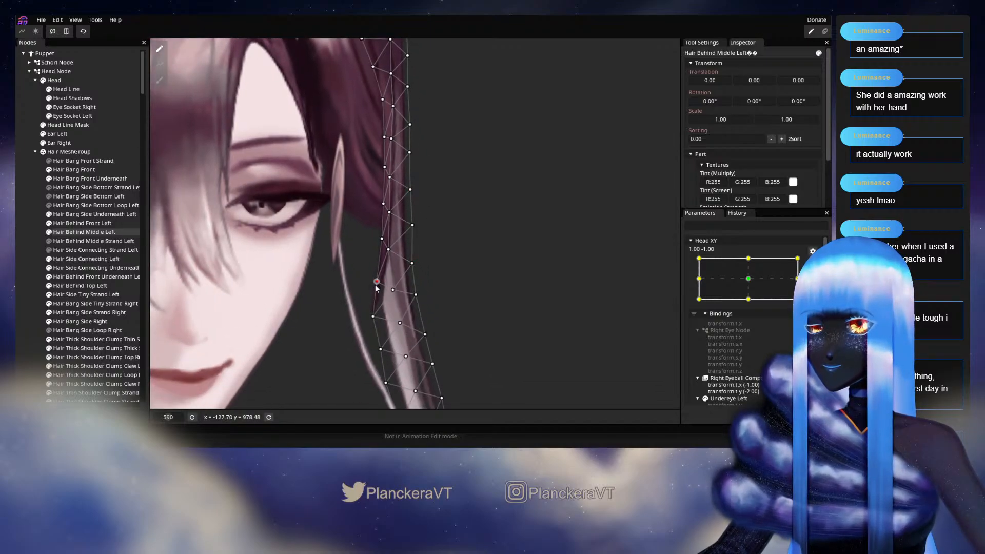
left_click_drag(376, 289, 417, 232)
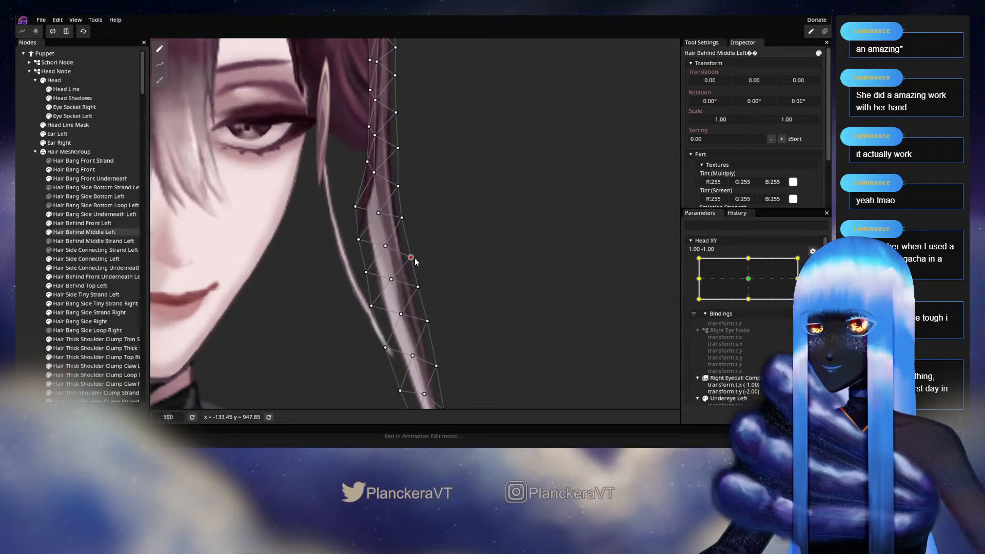
Return to the crown and fine-tune the upper outer edge and centre vertices of Hair Behind Middle Left.
scroll(463, 190, "up", 10)
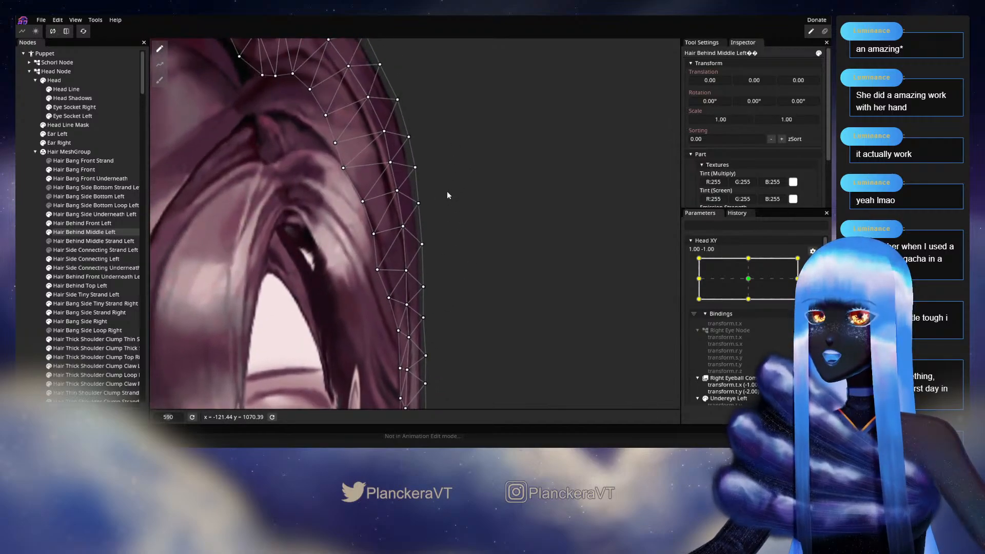
scroll(447, 195, "up", 2)
left_click_drag(374, 156, 400, 230)
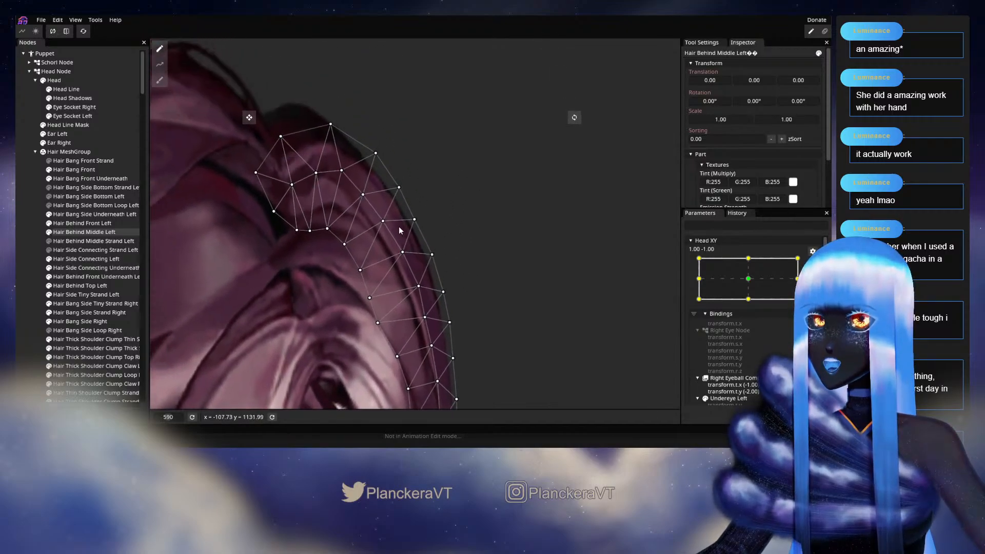
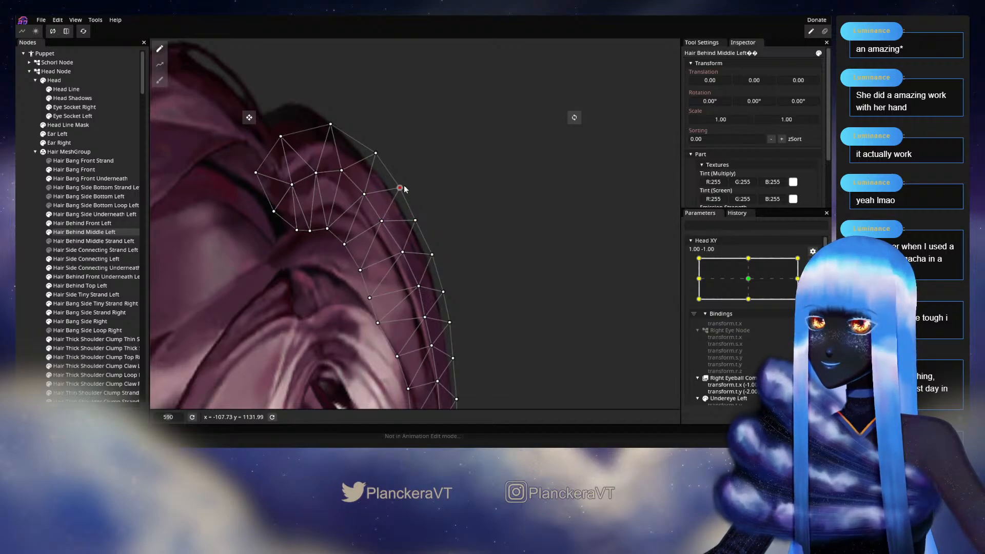
Compare the crown of Hair Behind Middle Left across Head XY keypoints 0.00, 0.00, 1.00, 0.00 and 1.00, -1.00.
left_click(748, 279)
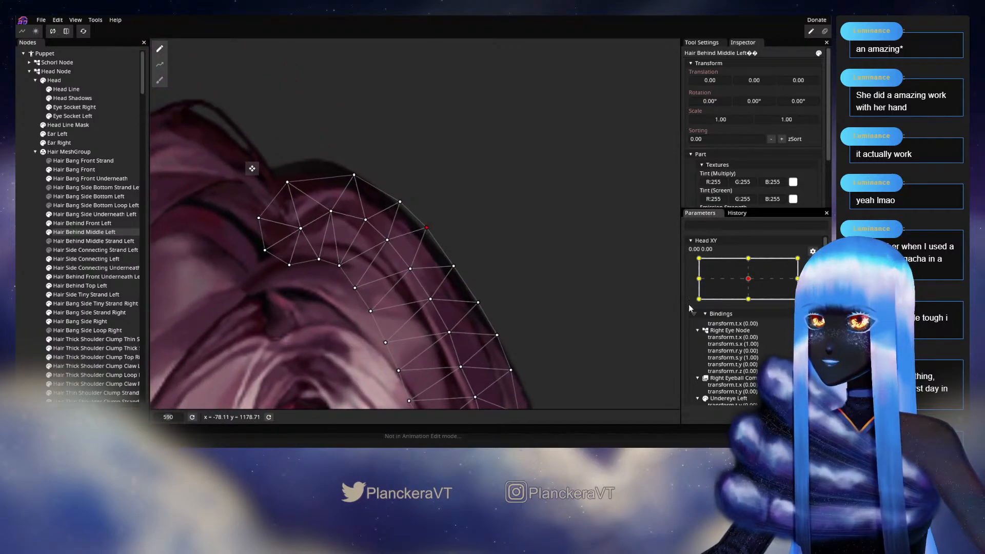
left_click(796, 279)
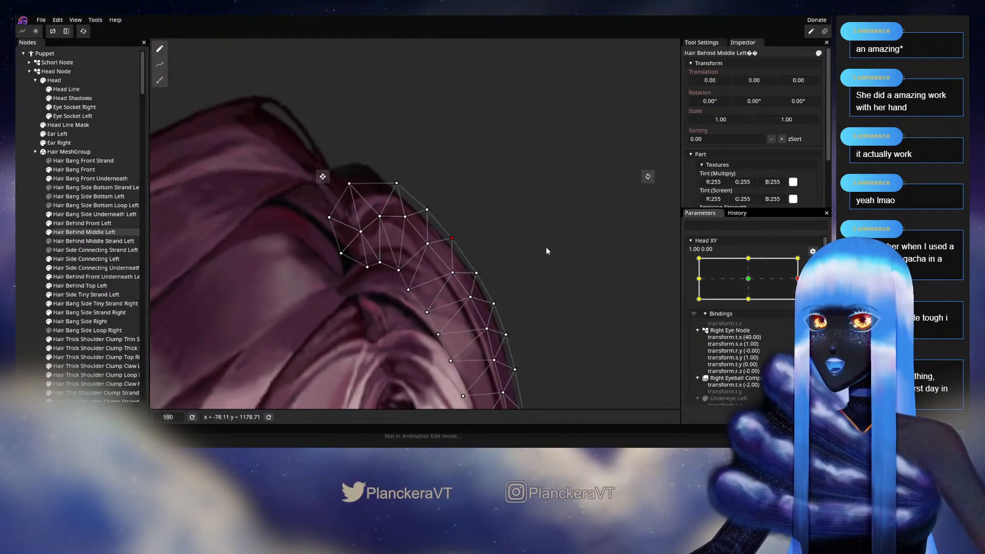
left_click(797, 299)
left_click_drag(470, 300, 442, 206)
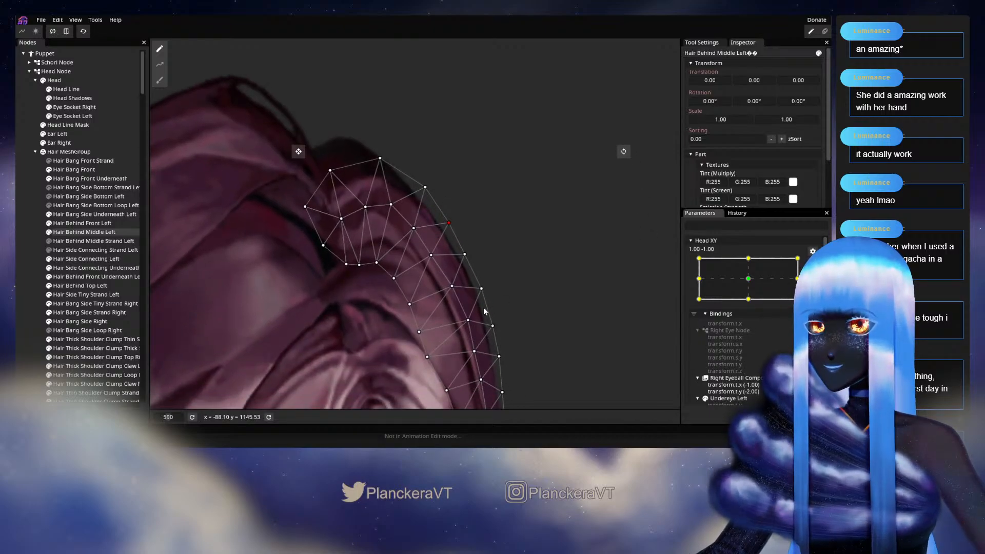
Adjust the inner edge vertices of Hair Behind Middle Left beside and below the crown at Head XY keypoint 1.00, -1.00.
left_click_drag(410, 226, 436, 221)
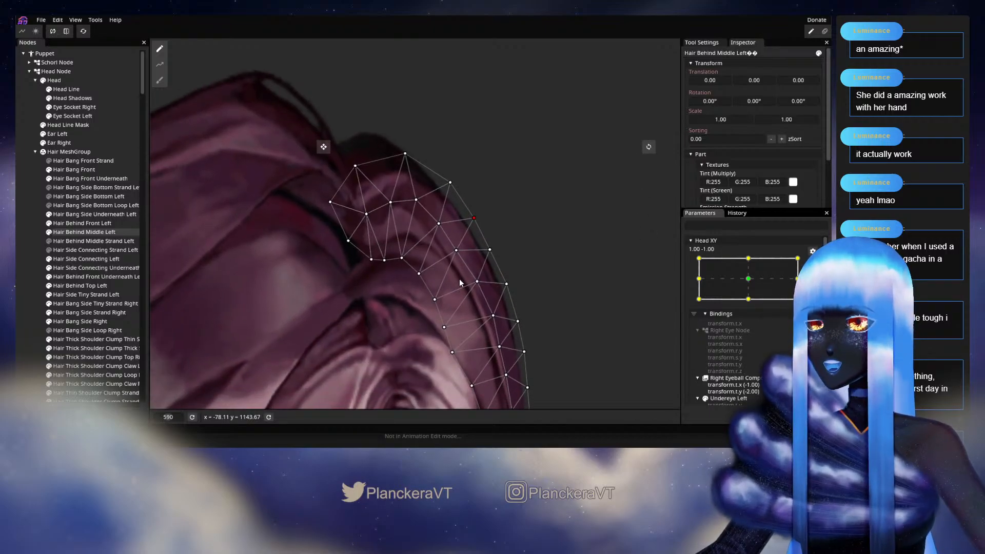
left_click_drag(460, 279, 440, 261)
left_click(40, 265)
scroll(563, 301, "up", 1)
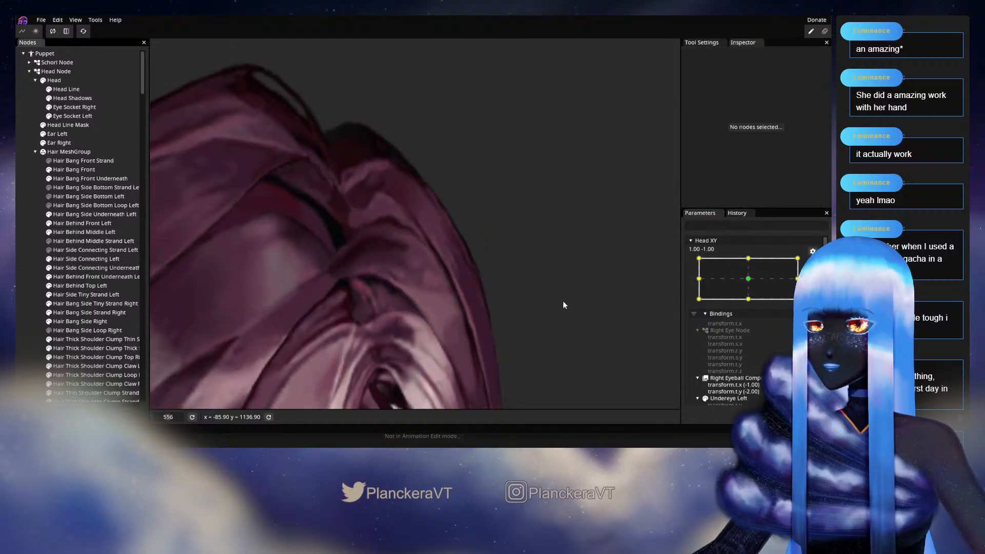
left_click_drag(562, 300, 496, 195)
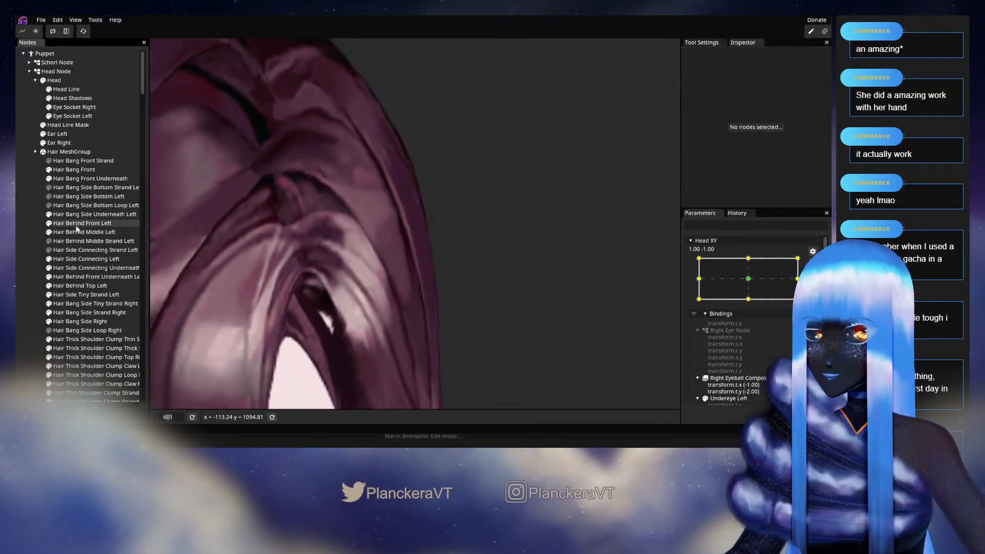
left_click(82, 232)
scroll(393, 259, "up", 2)
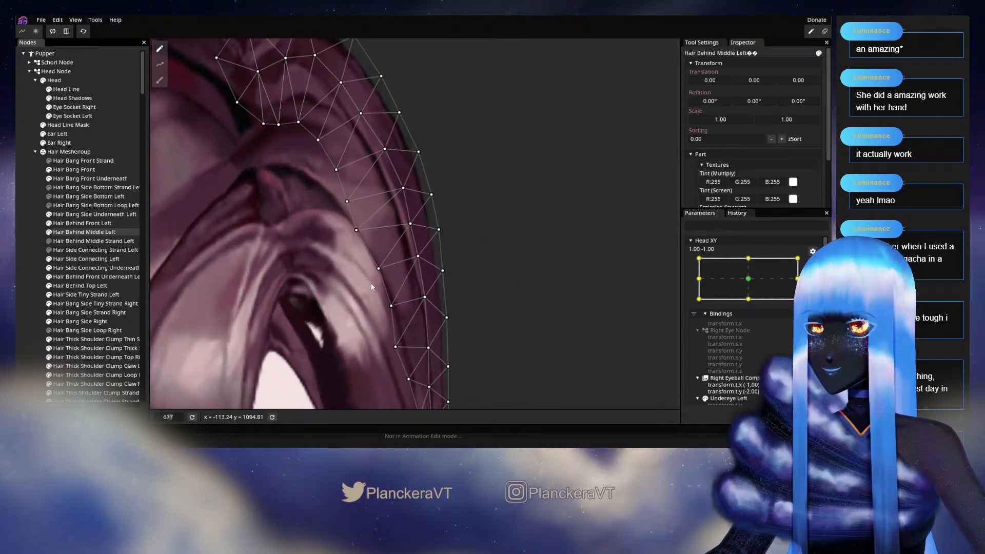
left_click_drag(376, 276, 388, 307)
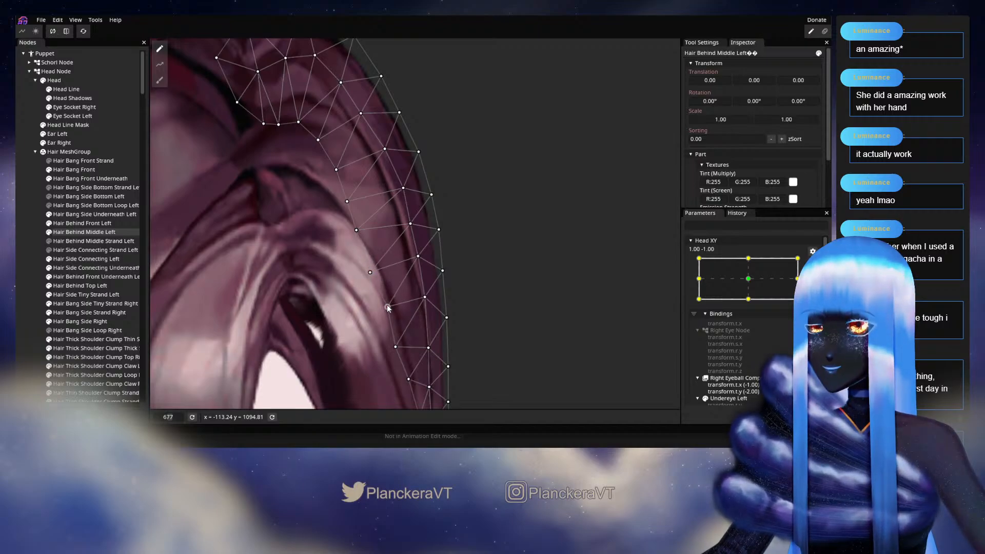
left_click_drag(308, 135, 367, 273)
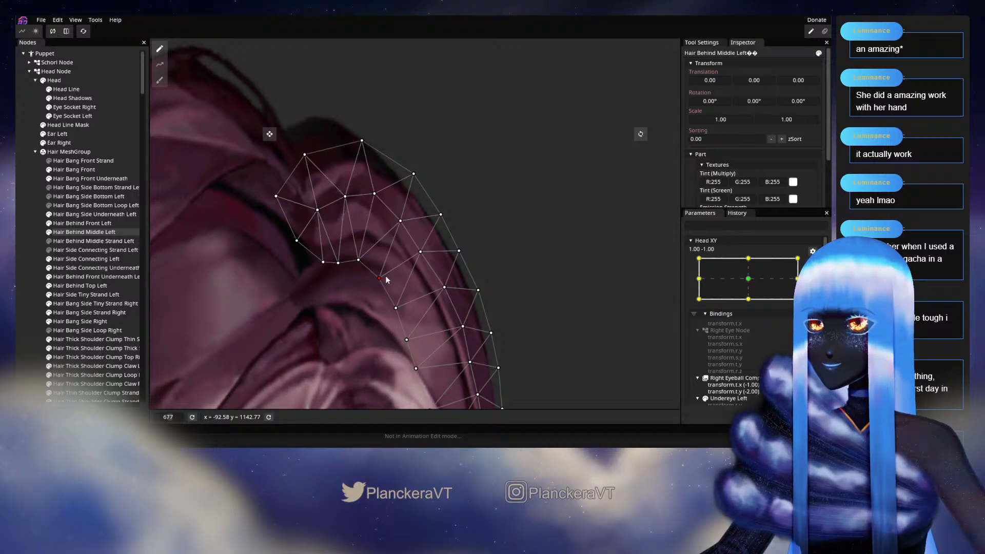
left_click(22, 262)
Preview the head turn between Head XY 1.00, -1.00 and 1.00, -0.40, examining the crown with the Hair Behind Middle Left mesh shown.
scroll(466, 321, "down", 4)
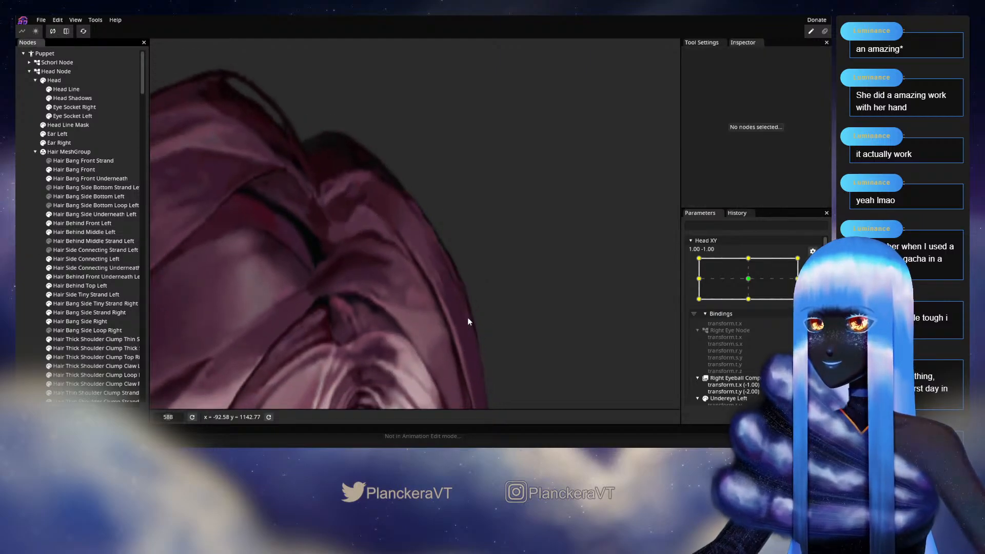
scroll(477, 314, "down", 6)
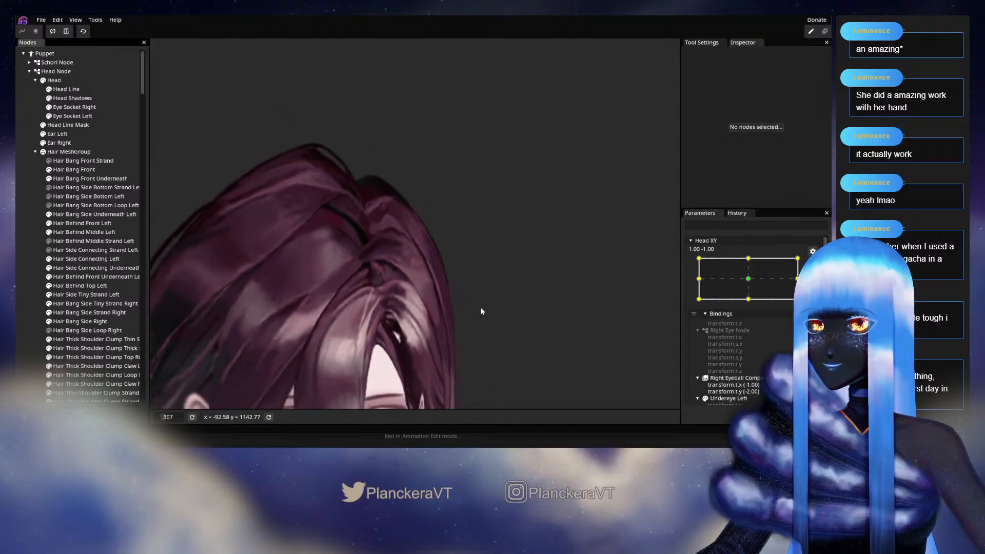
left_click_drag(490, 318, 507, 259)
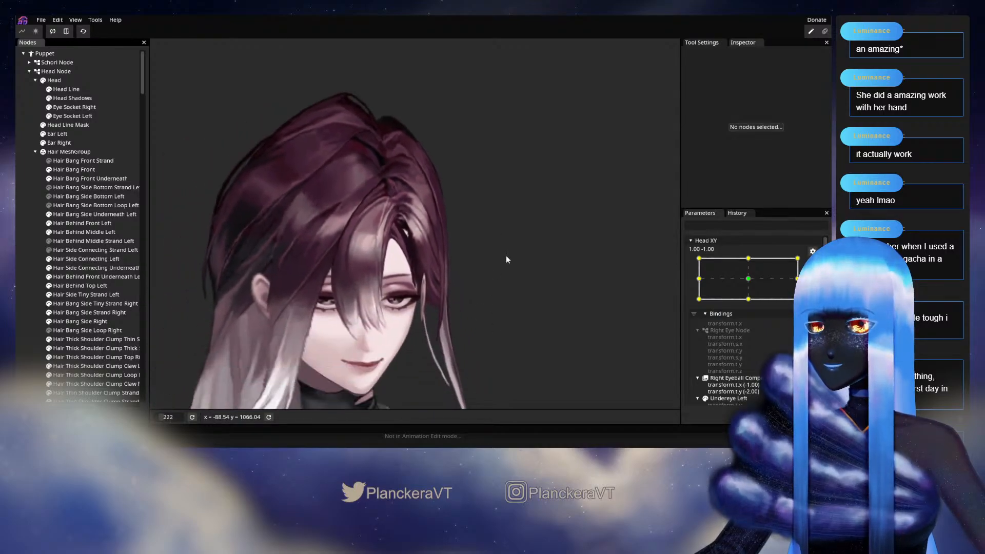
left_click(813, 264)
mouse_move(803, 324)
left_mouse_down()
mouse_move(803, 302)
mouse_move(754, 305)
mouse_move(758, 318)
mouse_move(760, 310)
mouse_move(803, 311)
left_mouse_up()
scroll(454, 231, "up", 5)
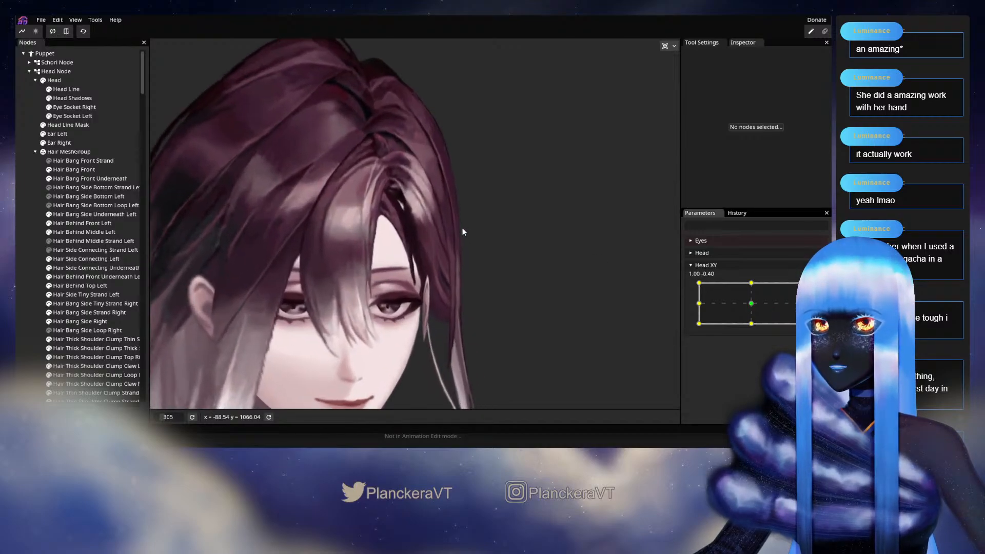
scroll(446, 290, "up", 2)
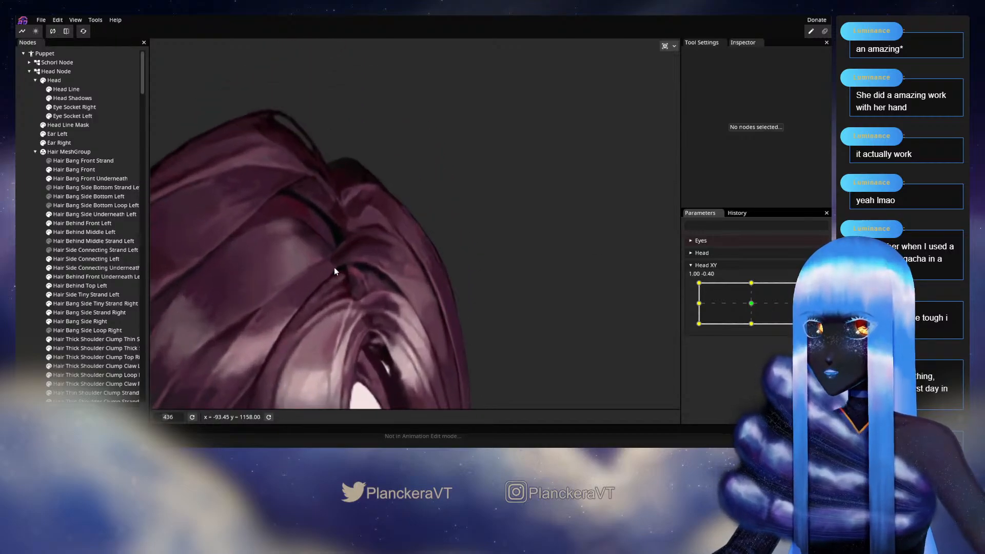
left_click(92, 234)
scroll(406, 221, "up", 2)
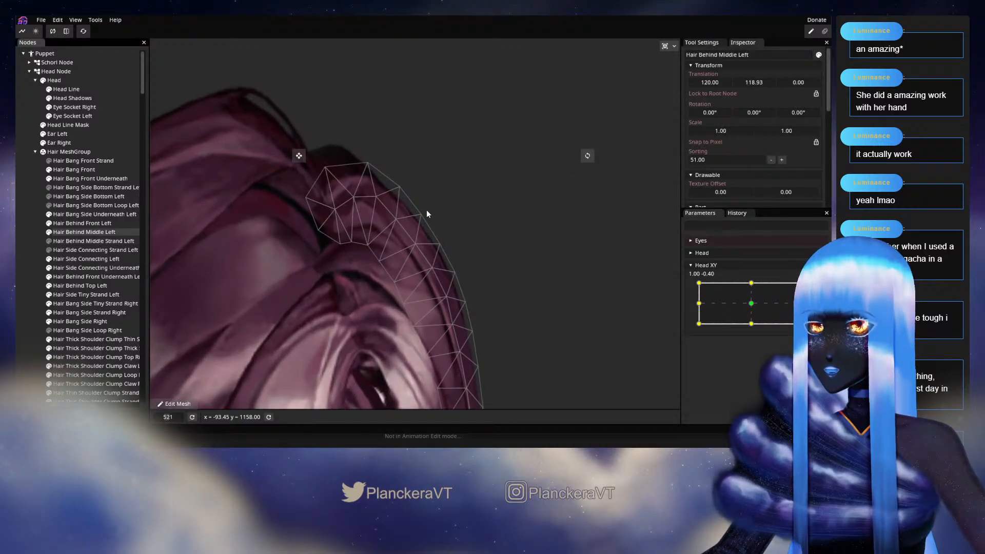
mouse_move(790, 327)
left_mouse_down()
mouse_move(804, 325)
mouse_move(804, 303)
mouse_move(760, 305)
mouse_move(803, 324)
left_mouse_up()
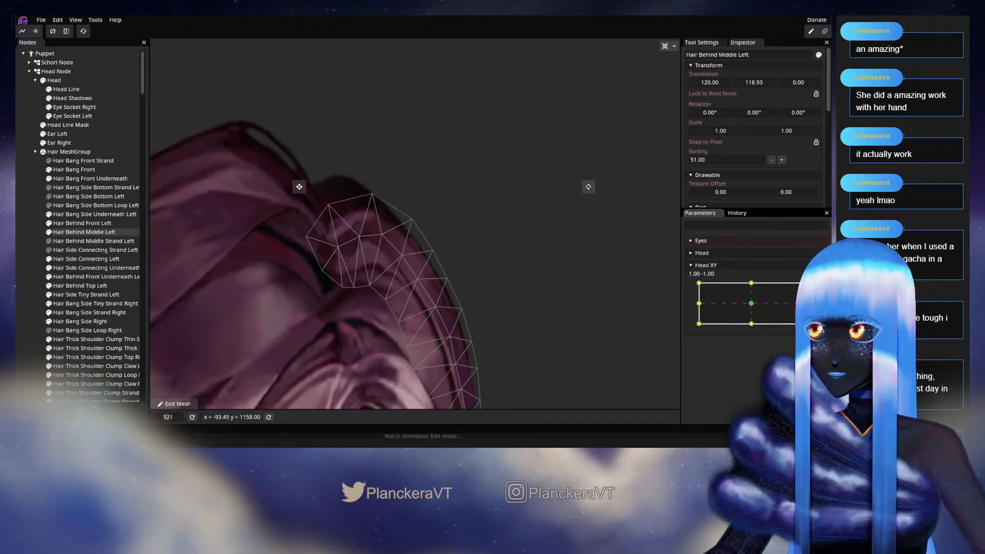
At Head XY keypoint 1.00, 0.00, nudge the upper outer edge vertices of Hair Behind Middle Left slightly to smooth the crown outline.
left_click(819, 290)
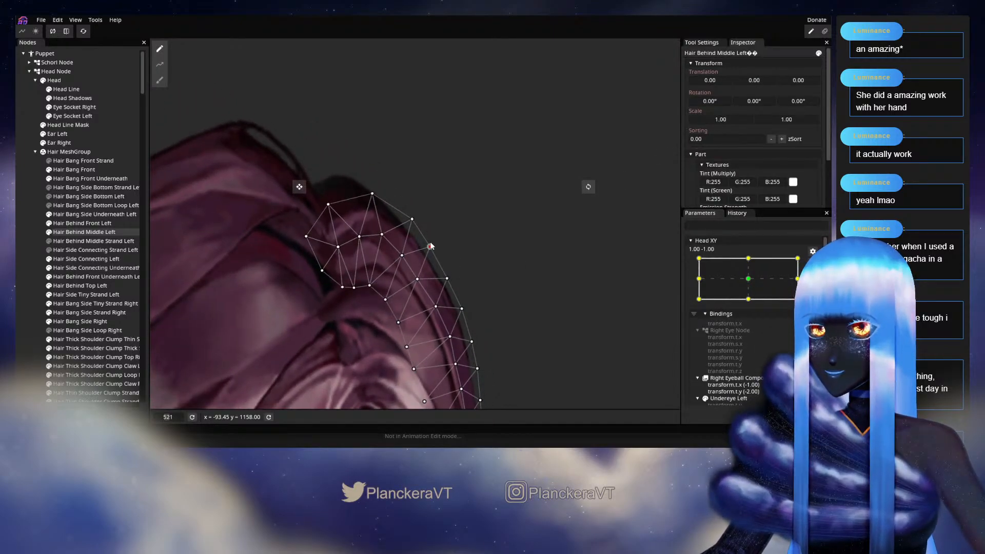
left_click(797, 279)
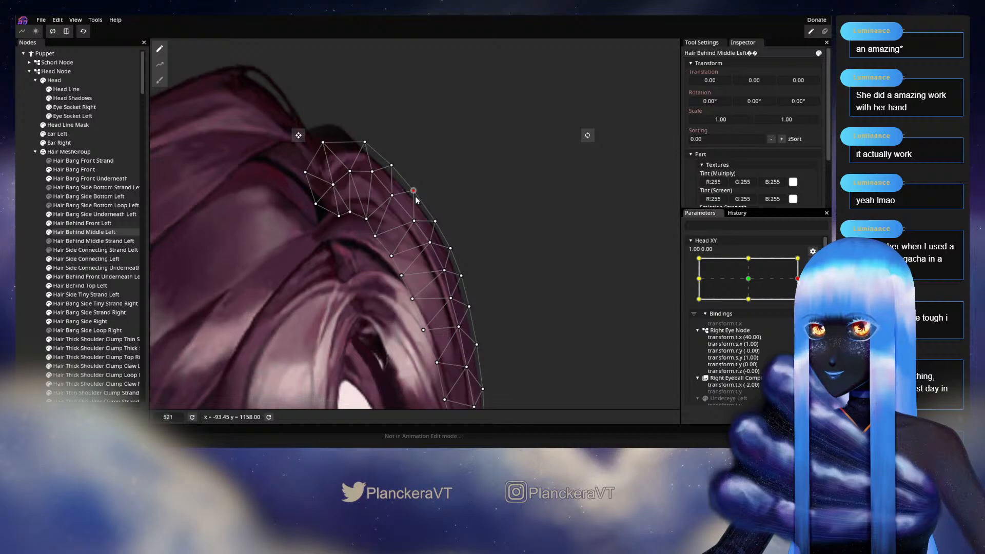
left_click_drag(413, 191, 416, 193)
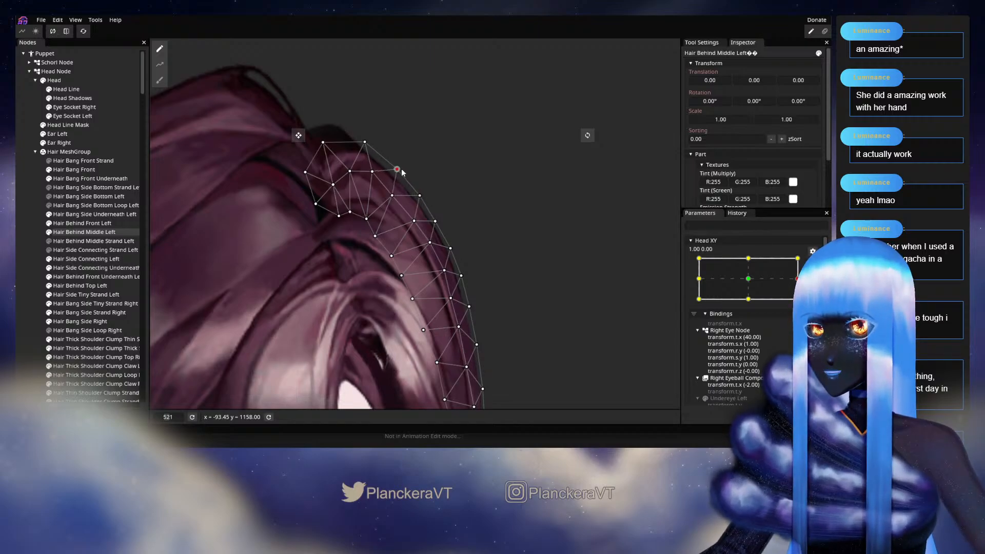
left_click(16, 267)
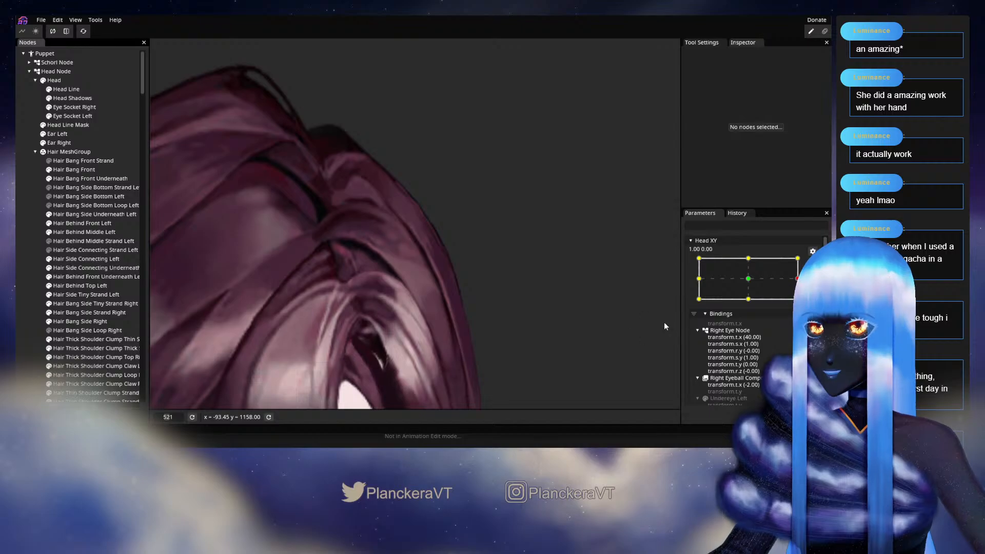
scroll(521, 305, "down", 4)
Sweep Head XY from 1.00, 0.00 to 1.00, -1.00 outside keypoint editing and examine how Hair Behind Middle Left moves.
left_click(813, 263)
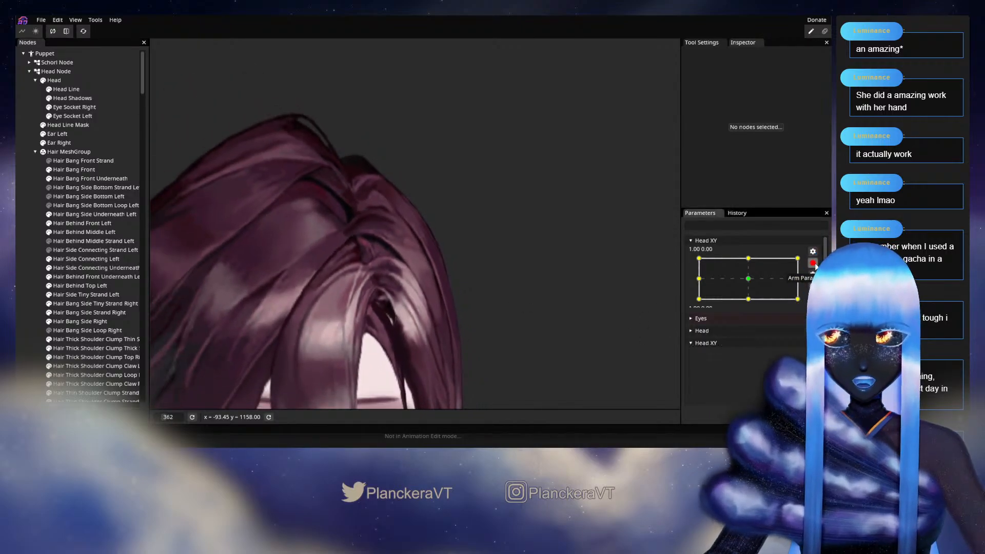
left_click_drag(803, 303, 804, 323)
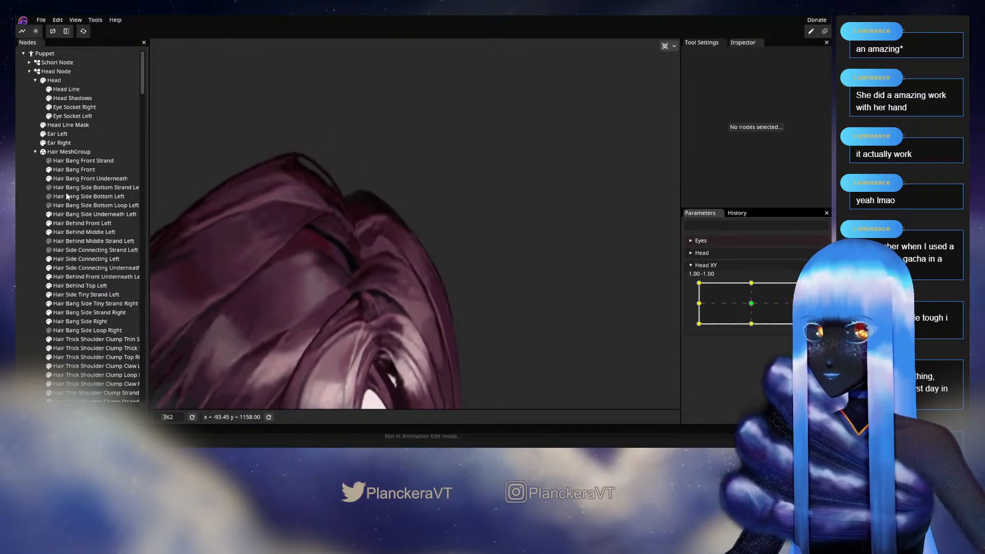
left_click(72, 234)
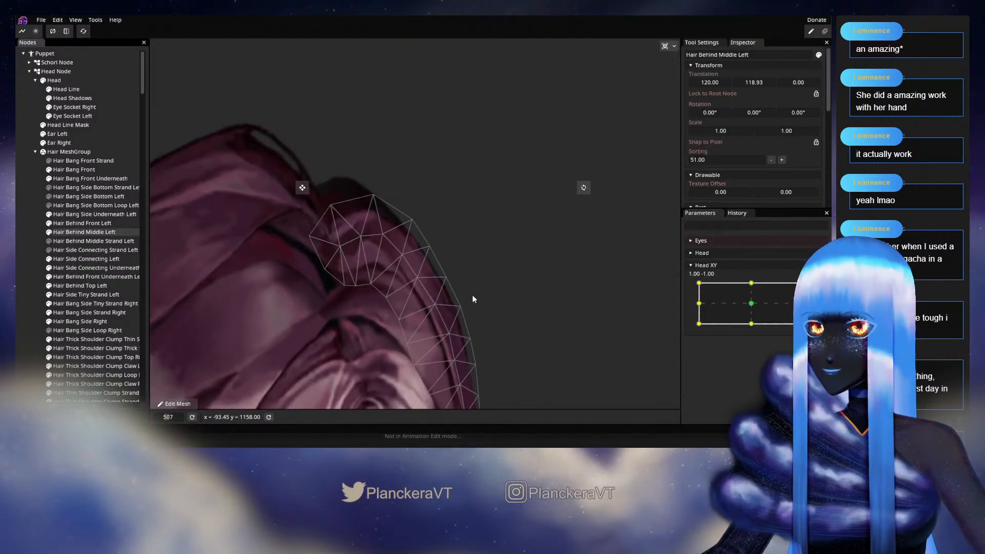
scroll(447, 288, "up", 4)
left_click_drag(449, 282, 456, 243)
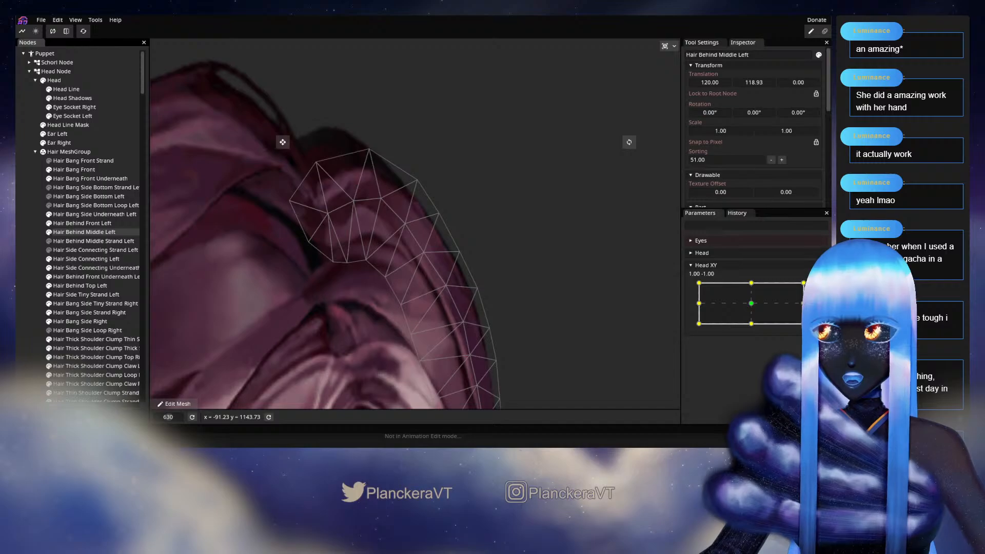
mouse_move(803, 324)
left_mouse_down()
mouse_move(804, 305)
mouse_move(803, 321)
mouse_move(788, 309)
mouse_move(803, 324)
left_mouse_up()
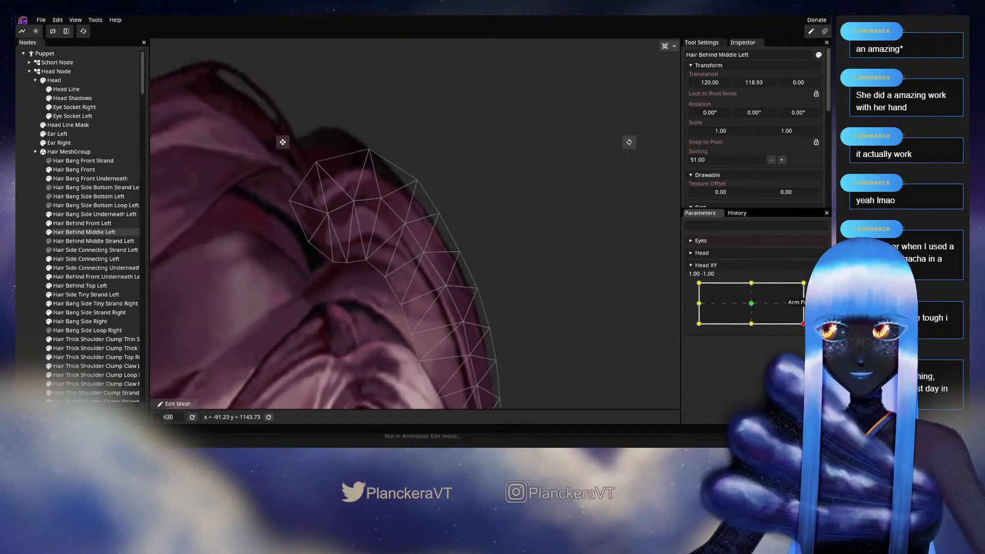
Edit Head XY keypoint 1.00, -1.00 again and nudge the outer, centre and inner vertices of Hair Behind Middle Left below the crown.
left_click(818, 289)
left_click(422, 254)
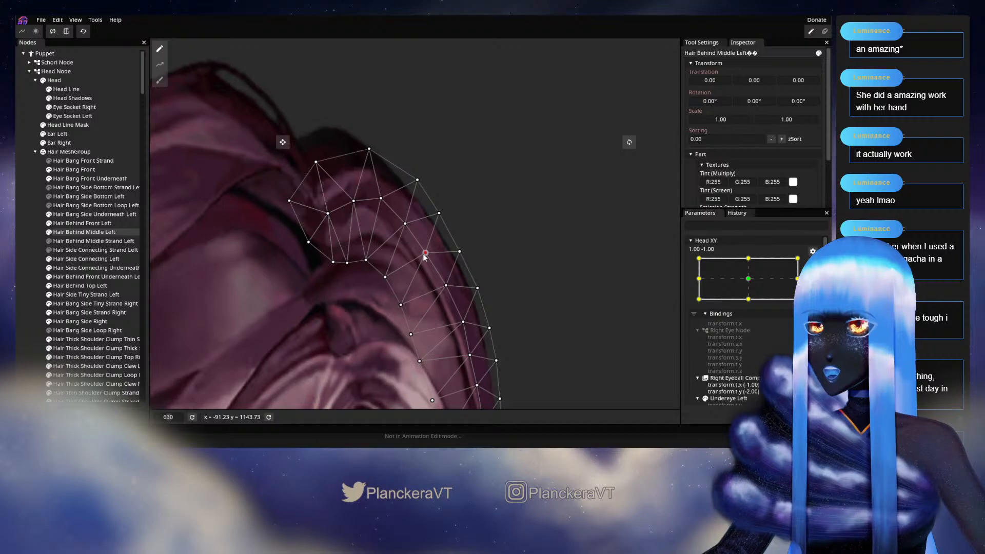
left_click_drag(423, 253, 425, 254)
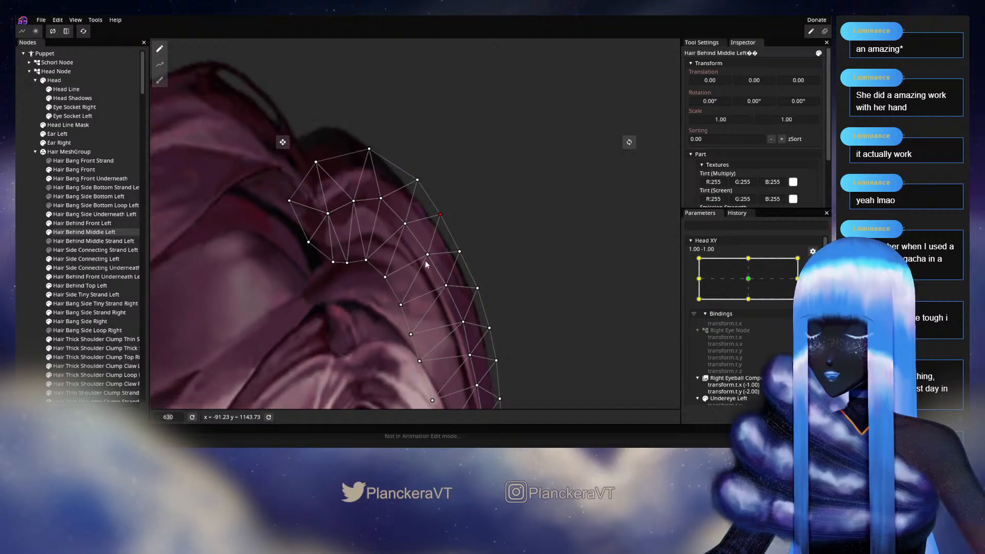
left_click_drag(401, 306, 403, 305)
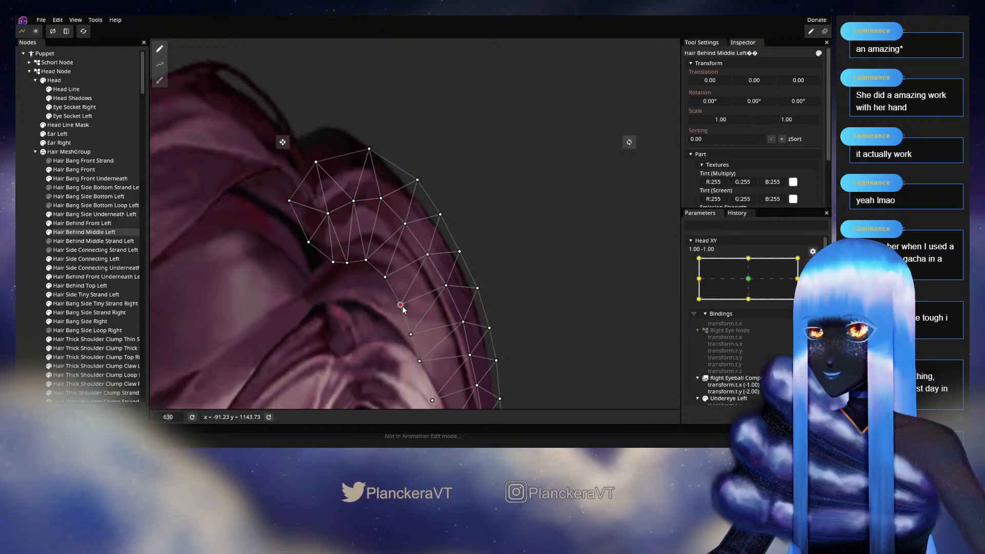
left_click(385, 277)
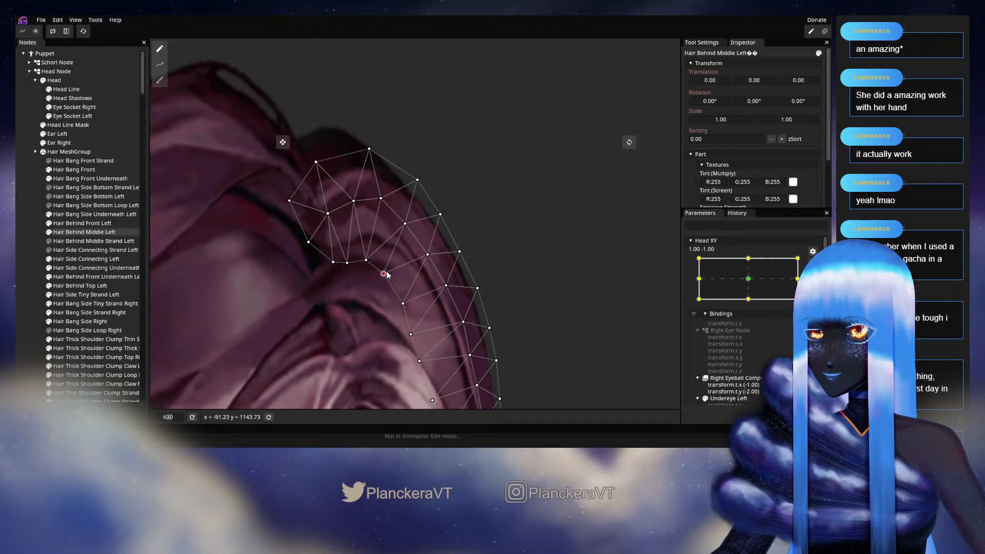
left_click(546, 321)
Preview the head movement around Head XY 1.00, -1.00 and fine-tune the centre vertices at the crown of Hair Behind Middle Left for that keypoint.
scroll(545, 320, "down", 2)
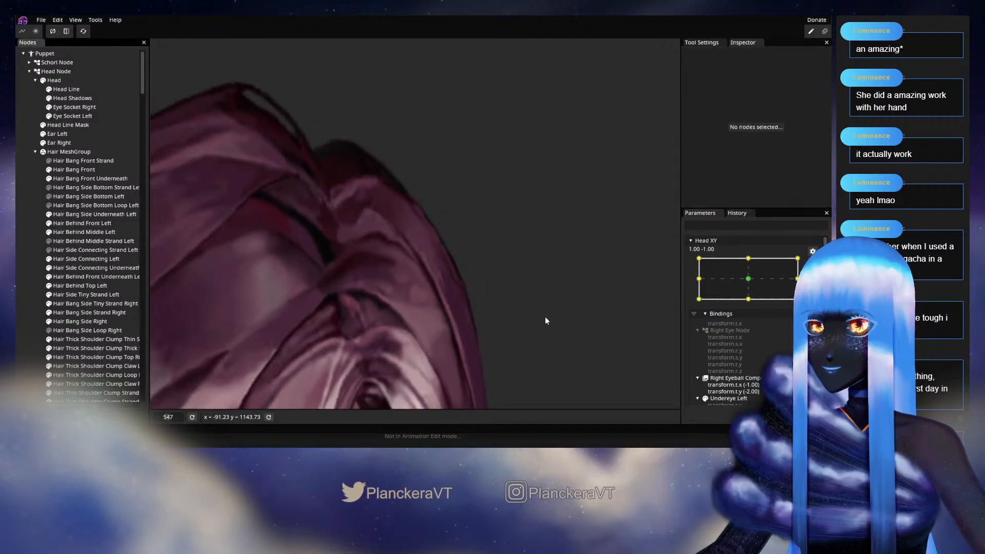
scroll(548, 319, "down", 5)
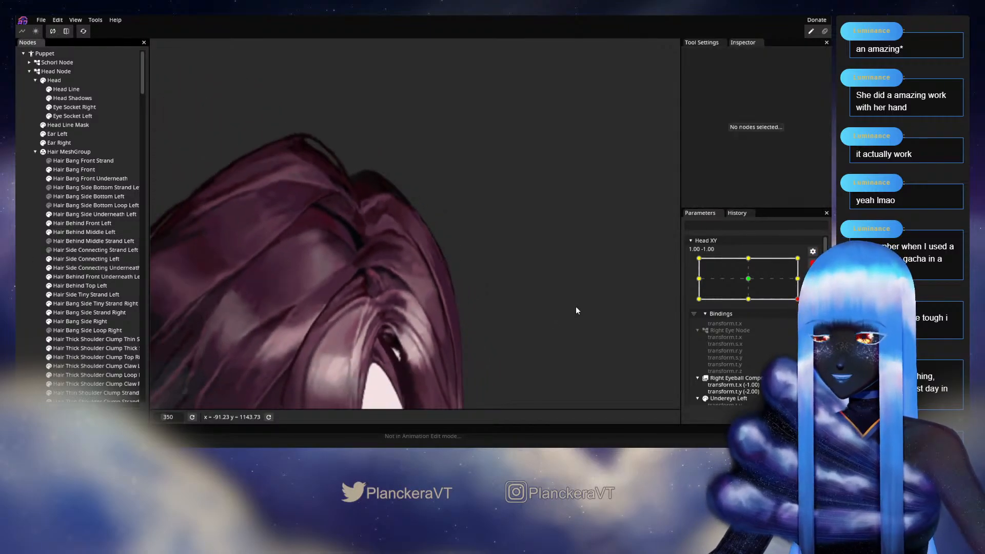
scroll(576, 310, "down", 3)
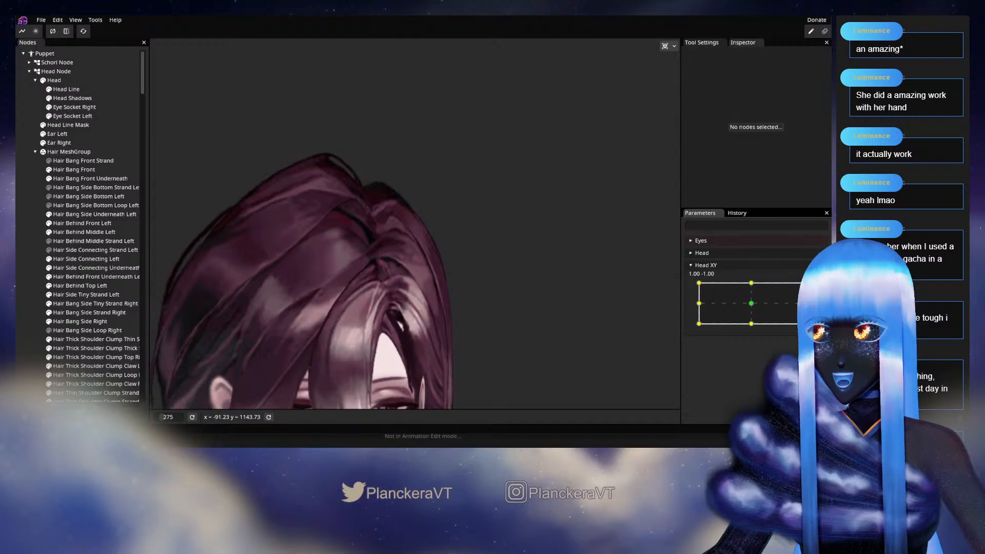
mouse_move(804, 324)
left_mouse_down()
mouse_move(803, 300)
mouse_move(804, 324)
mouse_move(763, 335)
mouse_move(777, 334)
mouse_move(804, 302)
mouse_move(804, 318)
mouse_move(804, 304)
mouse_move(753, 308)
mouse_move(792, 307)
mouse_move(803, 324)
left_mouse_up()
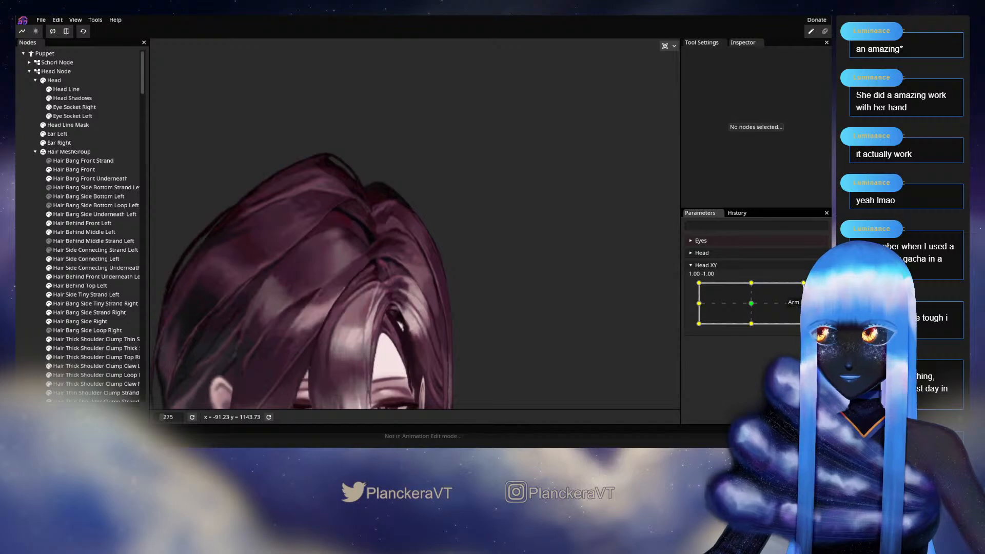
scroll(362, 235, "up", 5)
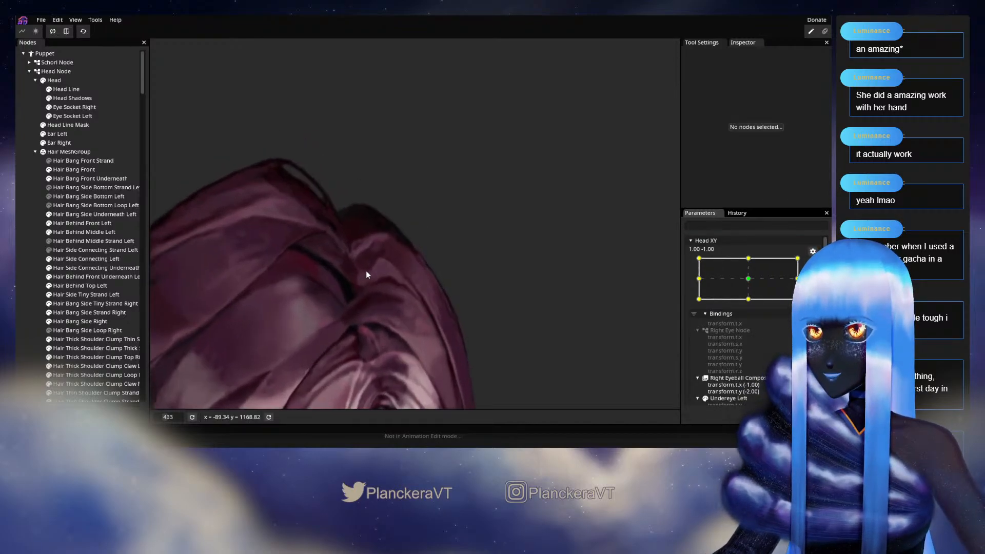
scroll(367, 275, "up", 1)
left_click(84, 232)
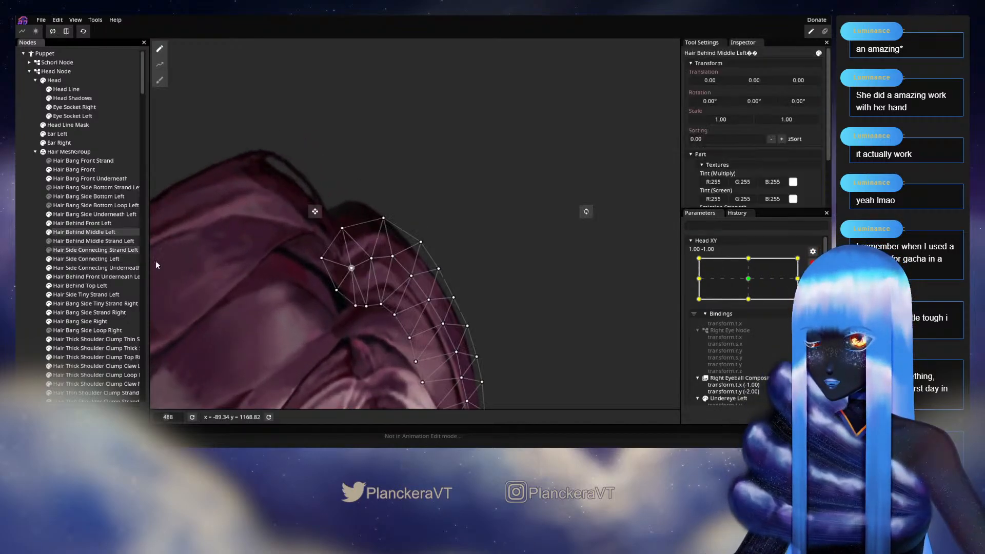
scroll(359, 281, "up", 2)
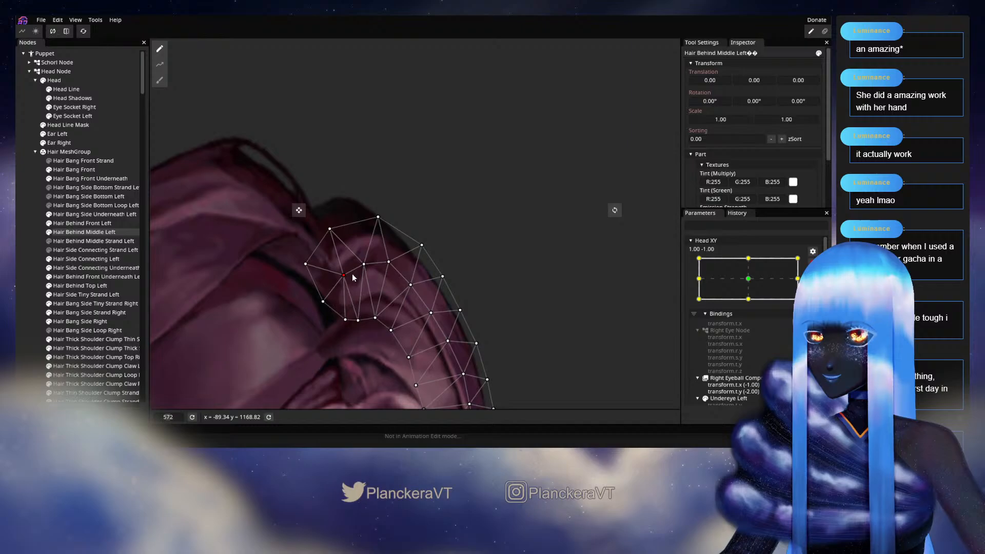
left_click_drag(362, 267, 365, 268)
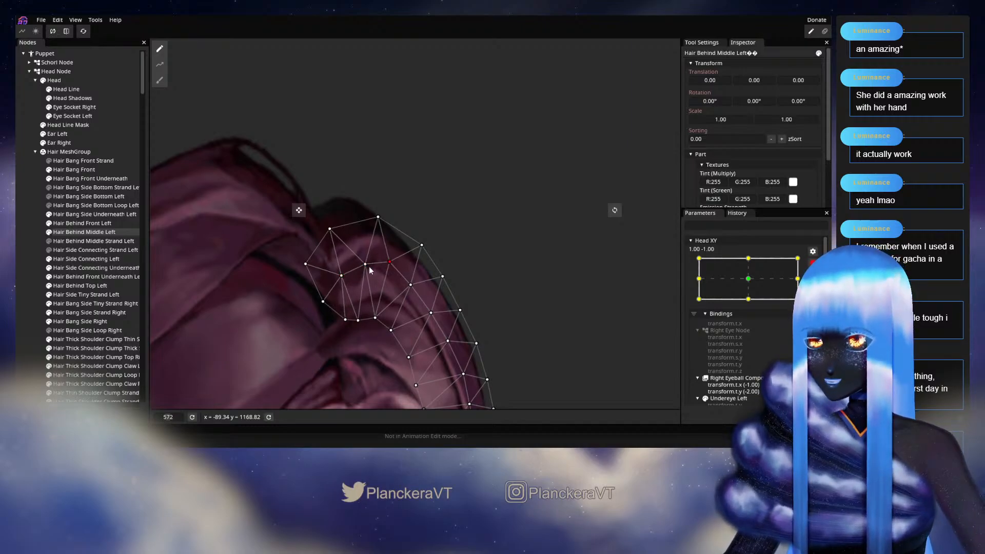
scroll(415, 282, "down", 1)
left_click(19, 252)
scroll(500, 308, "down", 4)
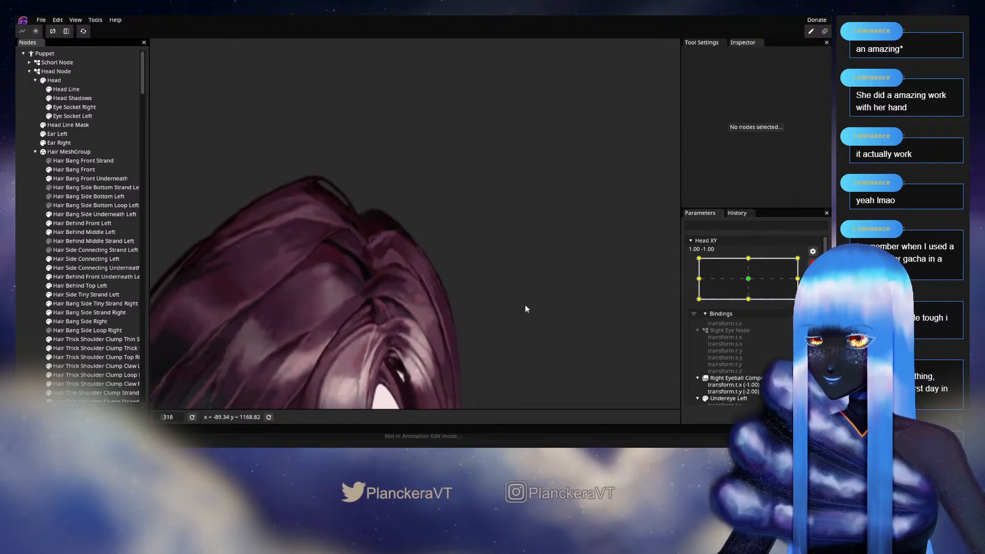
Sweep Head XY between 1.00, -1.00 and 1.00, 0.00 outside keypoint editing and examine the crown of Hair Behind Middle Left.
scroll(532, 269, "down", 3)
scroll(533, 270, "down", 1)
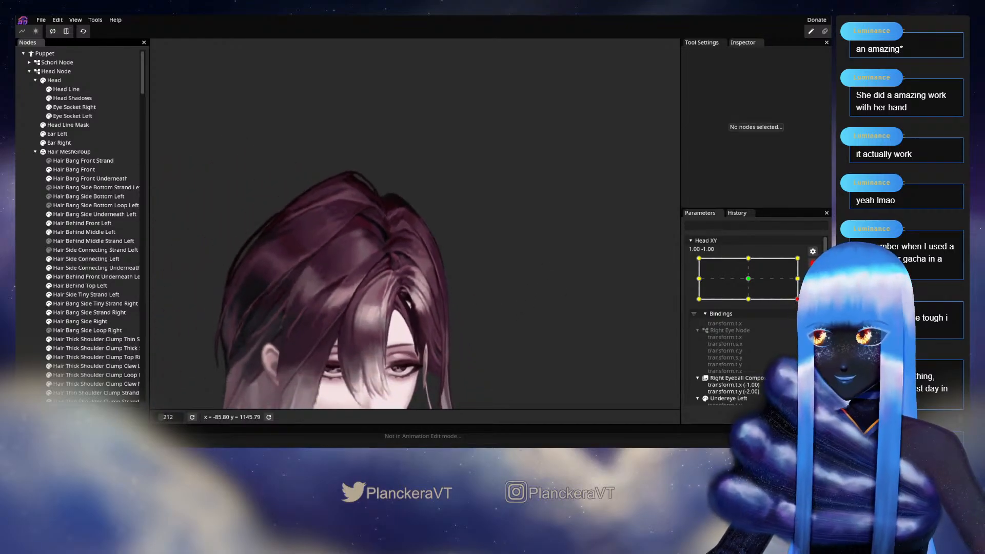
left_click(813, 264)
left_click_drag(803, 325, 802, 306)
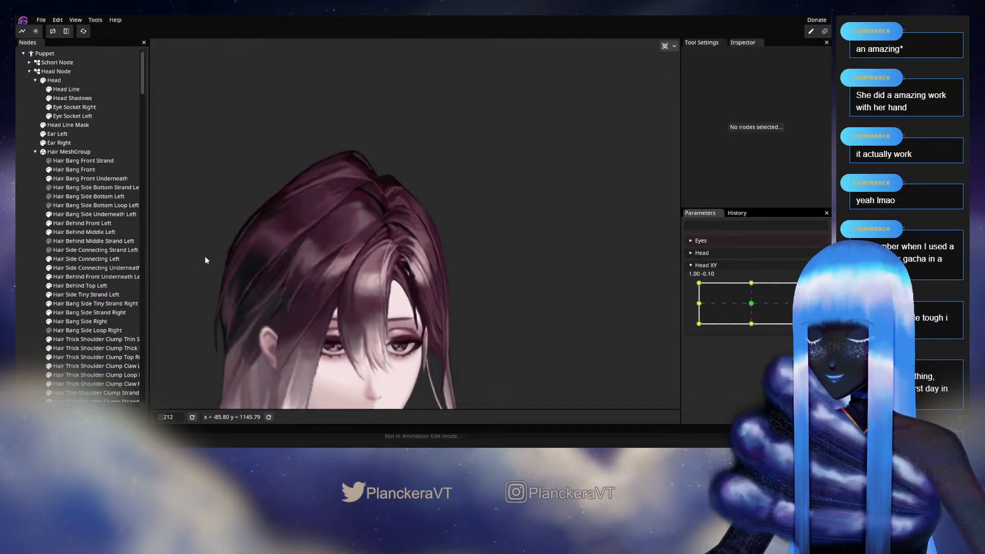
left_click(81, 233)
scroll(371, 242, "up", 6)
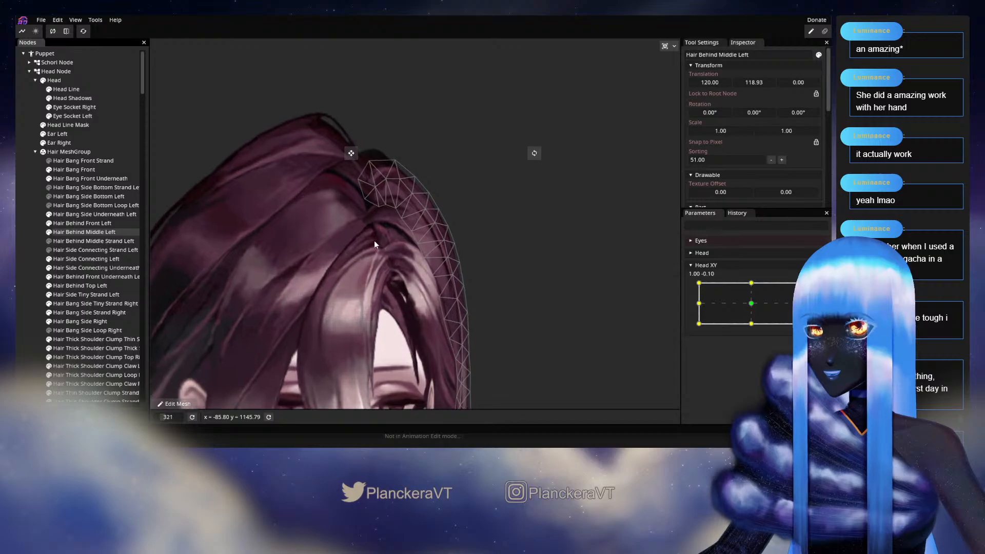
scroll(377, 238, "up", 3)
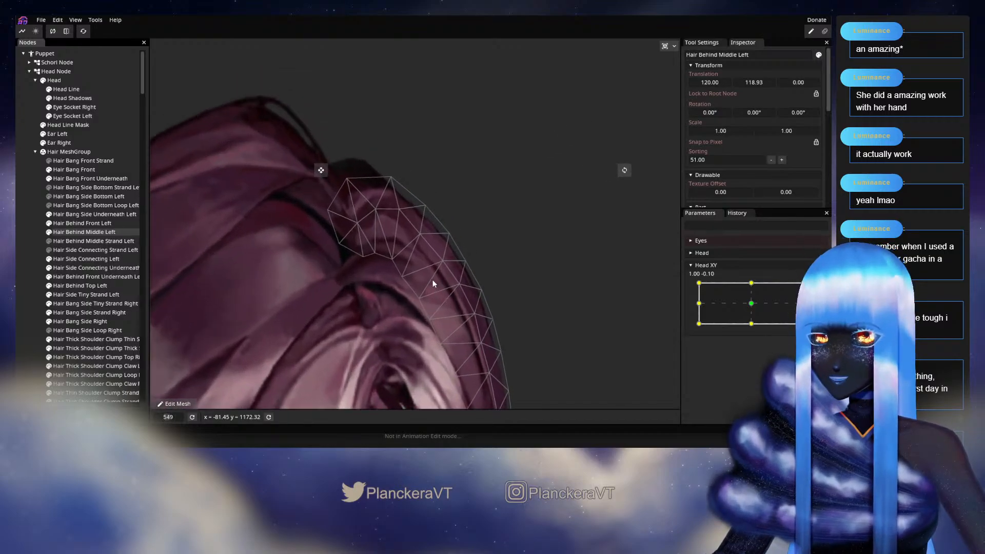
mouse_move(794, 306)
left_mouse_down()
mouse_move(752, 304)
mouse_move(804, 306)
left_mouse_up()
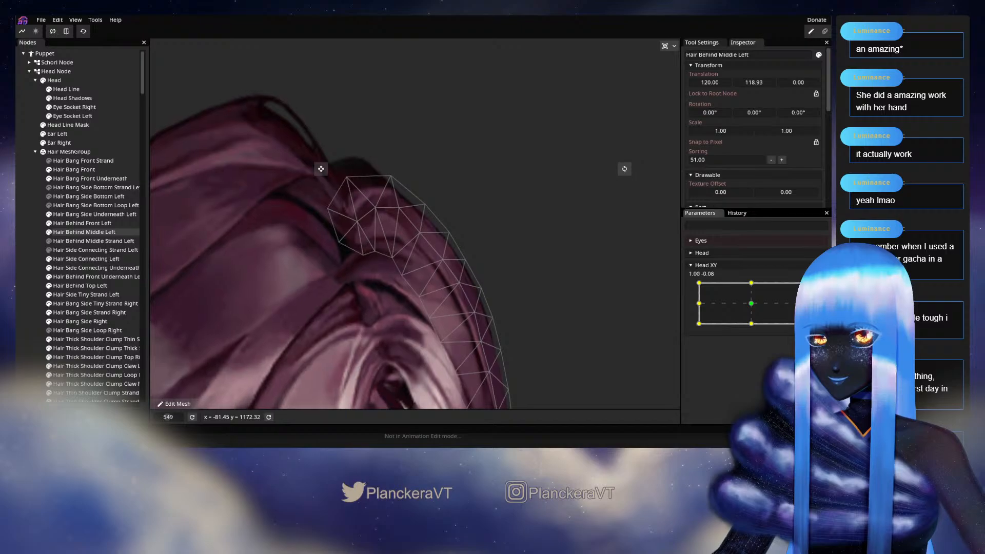
At Head XY keypoint 1.00, 0.00, nudge the upper centre vertex of Hair Behind Middle Left slightly at the crown.
left_click(803, 302)
left_click_drag(400, 208, 401, 216)
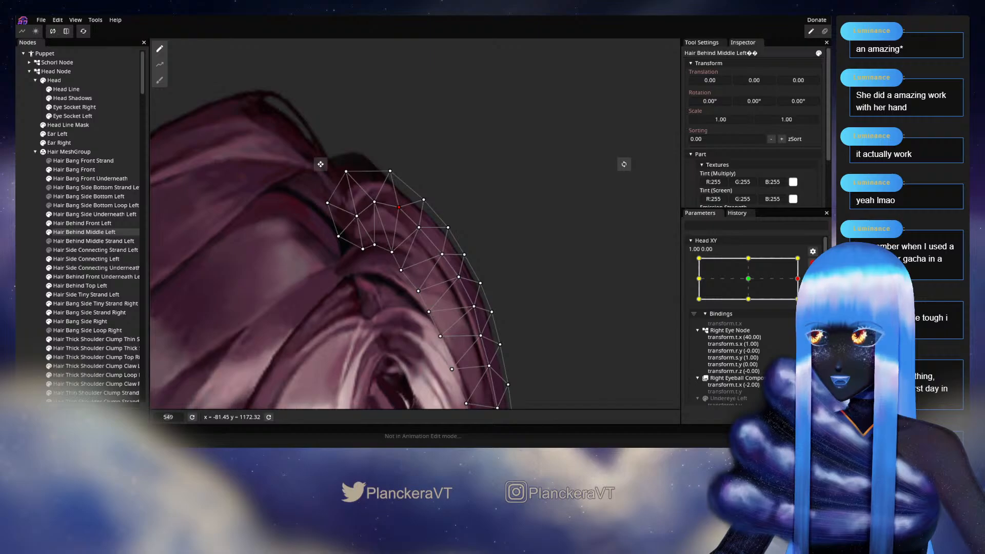
left_click(813, 263)
At Head XY keypoint 1.00, -1.00, nudge the centre and upper inner vertices of Hair Behind Middle Left at the crown.
left_click_drag(804, 303, 803, 324)
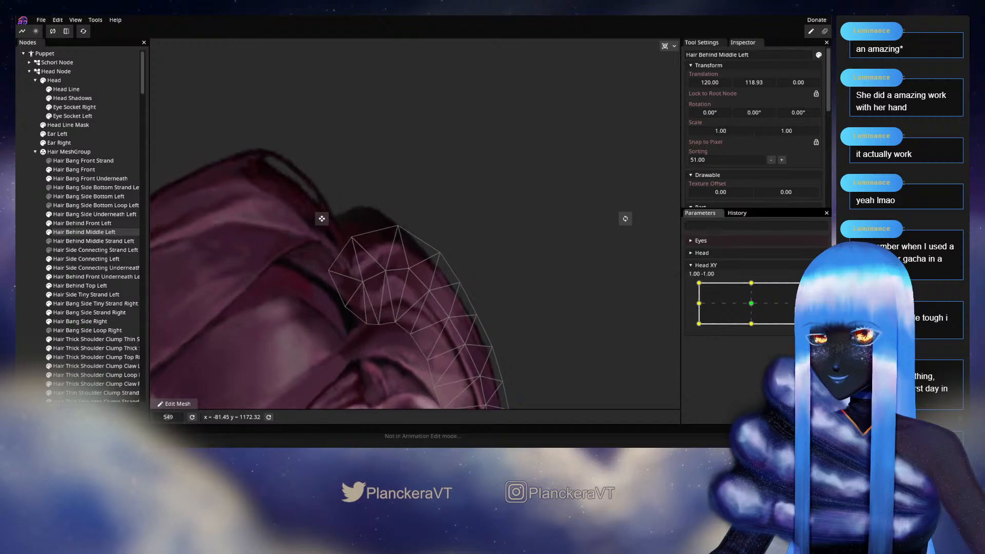
left_click(818, 288)
left_click_drag(387, 272, 380, 271)
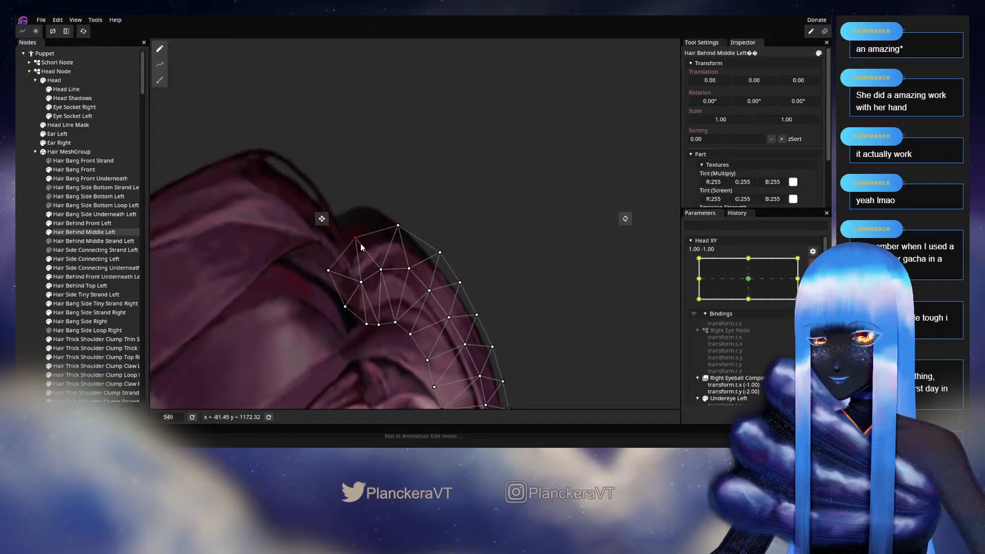
left_click(813, 263)
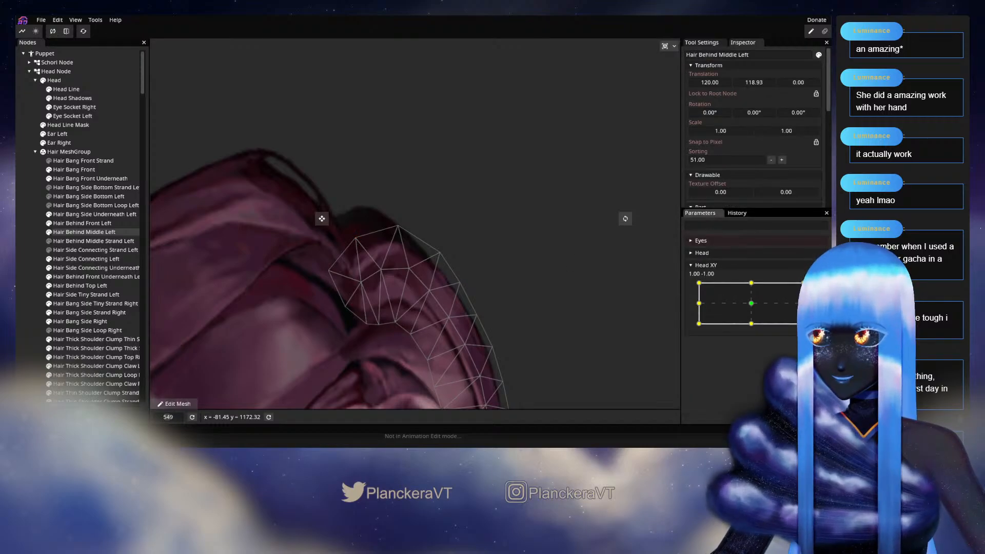
Preview the head movement near Head XY 1.00, -1.00 with the hair mesh deselected and the whole head in view.
mouse_move(803, 324)
left_mouse_down()
mouse_move(804, 302)
mouse_move(804, 322)
left_mouse_up()
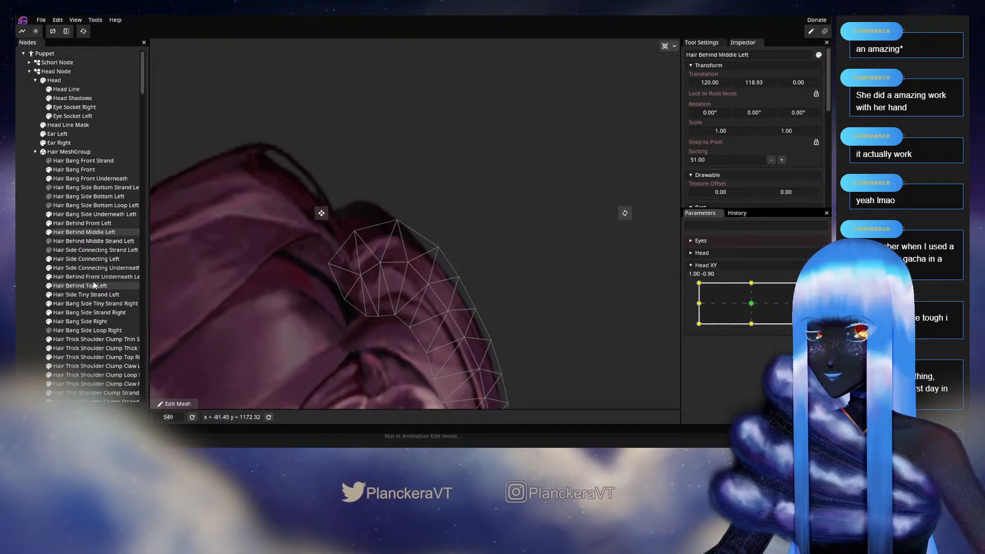
left_click(542, 312)
scroll(543, 312, "down", 4)
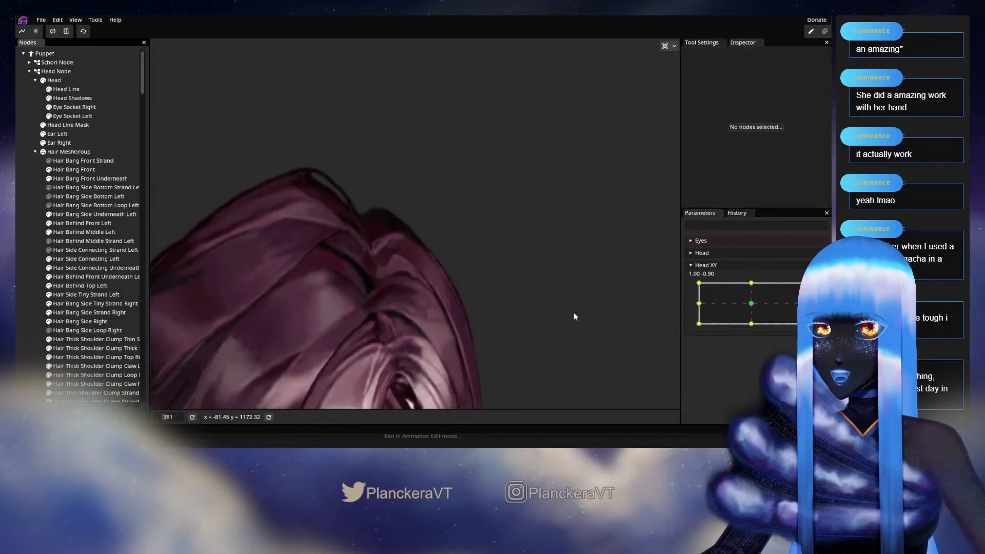
scroll(573, 316, "down", 4)
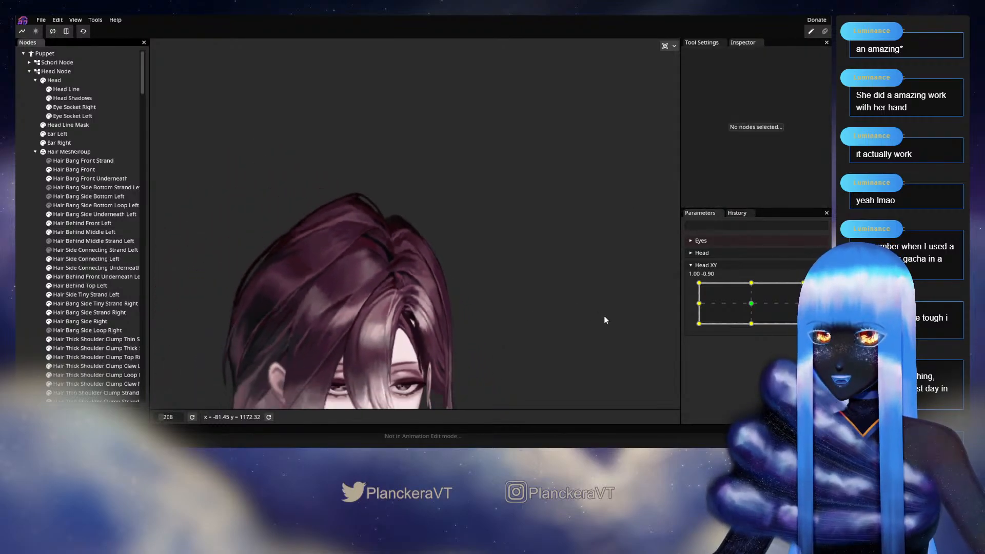
scroll(605, 319, "down", 2)
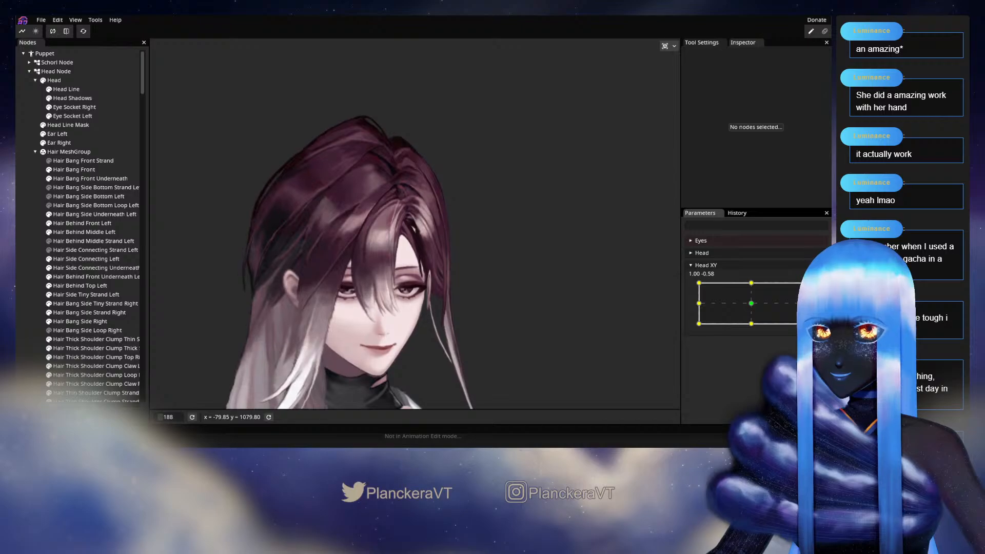
left_click_drag(808, 315, 813, 337)
Edit Head XY keypoint 1.00, -1.00 and fine-tune the inner centre and lower inner vertices at the crown of Hair Behind Middle Left.
left_click(819, 287)
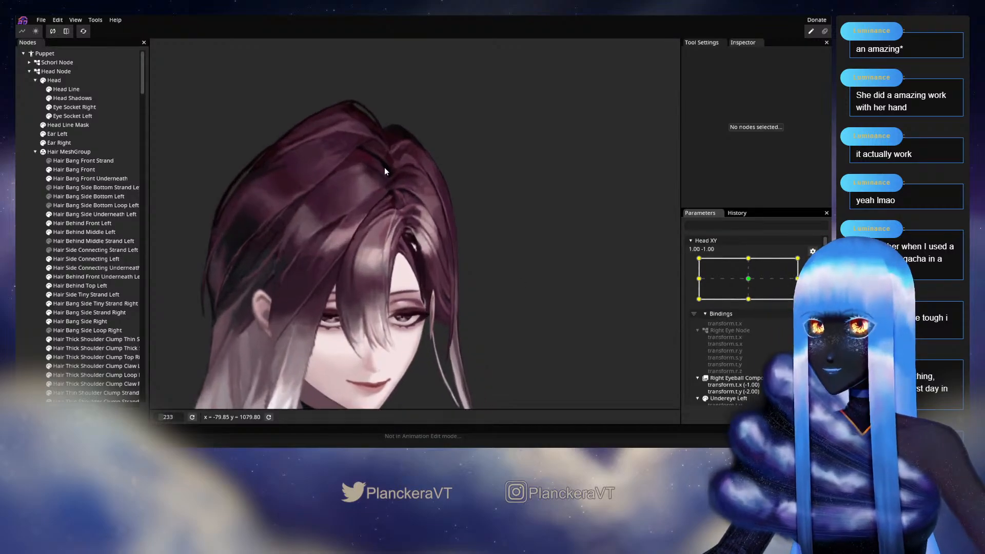
scroll(399, 285, "up", 5)
scroll(396, 288, "up", 3)
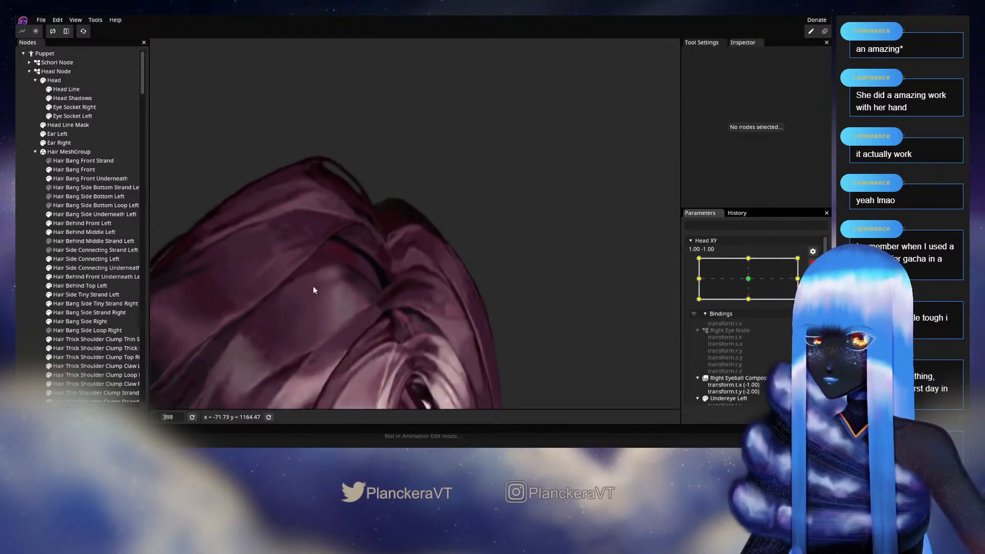
left_click(374, 297)
scroll(374, 293, "up", 2)
left_click(386, 266)
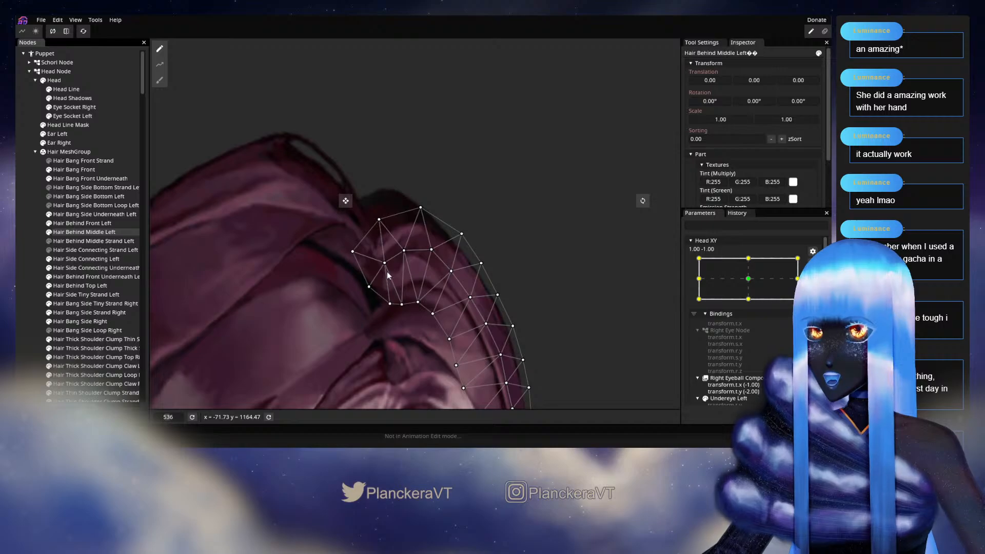
left_click(390, 304)
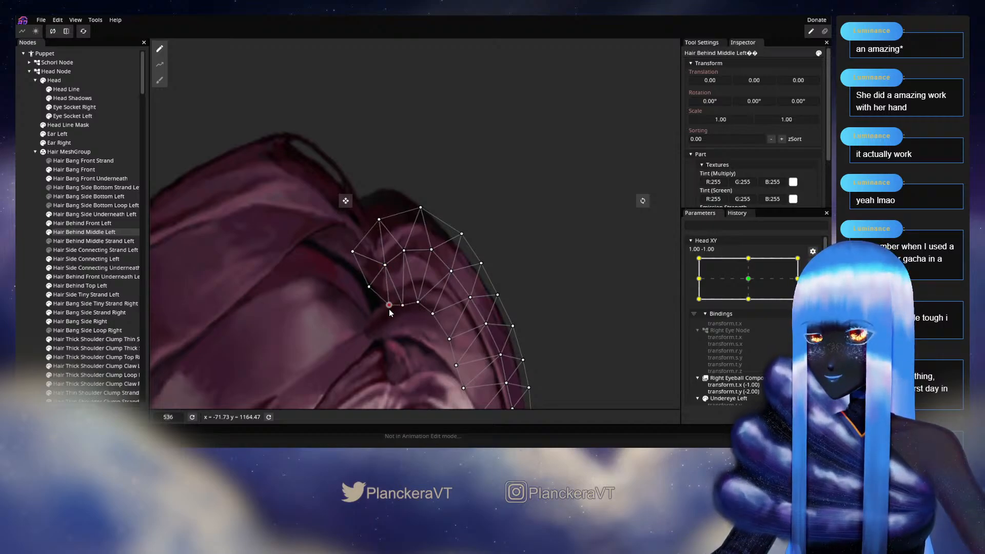
left_click(498, 353)
Preview the head around Head XY 1.00, -1.00, then adjust the centre crown vertex of Hair Behind Middle Left for that keypoint.
scroll(525, 340, "down", 5)
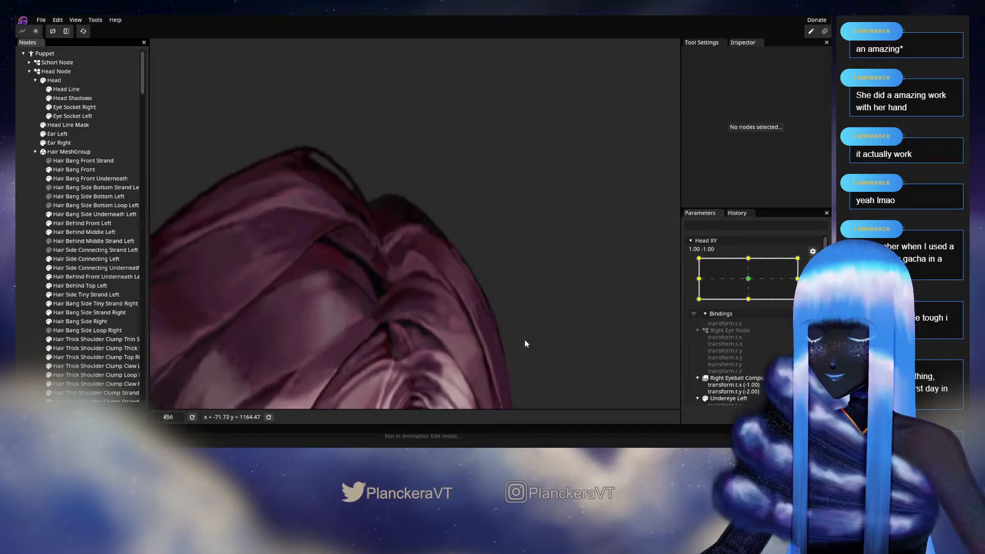
scroll(525, 339, "down", 3)
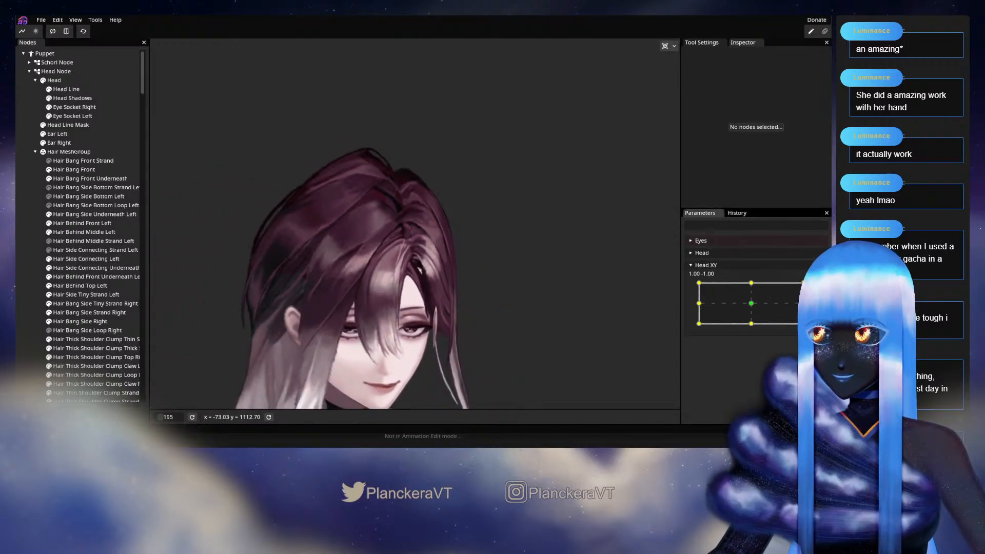
mouse_move(805, 329)
left_mouse_down()
mouse_move(753, 333)
mouse_move(805, 333)
left_mouse_up()
scroll(804, 333, "down", 1)
scroll(369, 242, "up", 5)
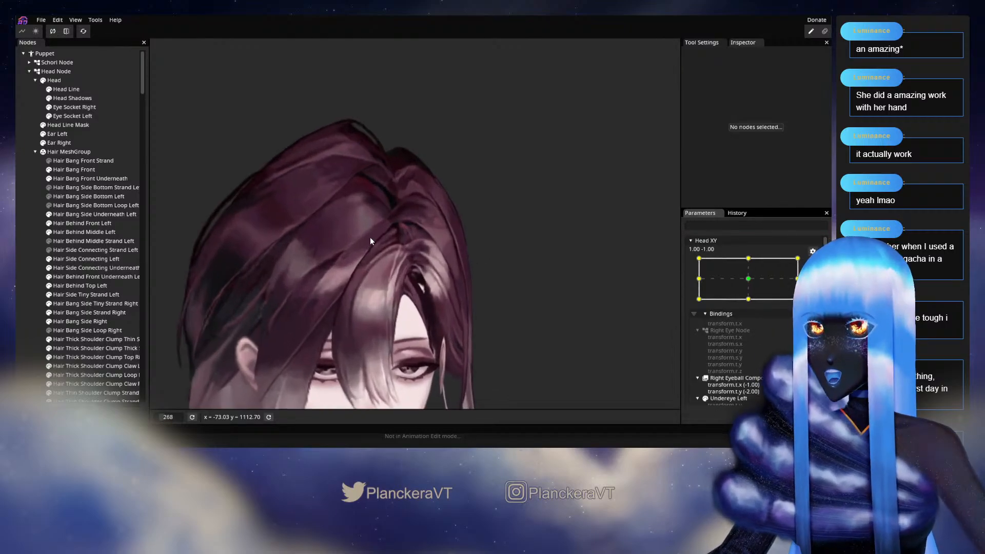
scroll(385, 306, "up", 1)
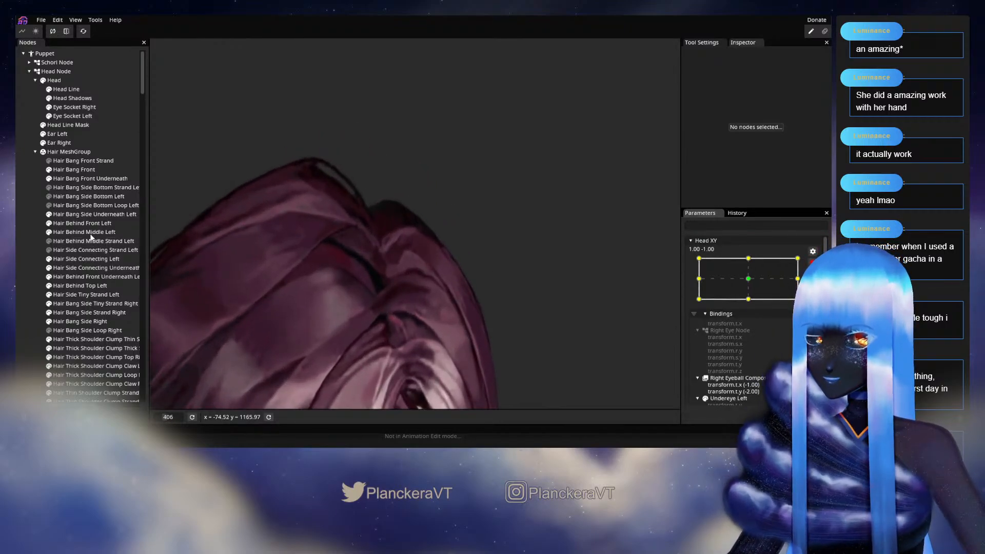
left_click(320, 261)
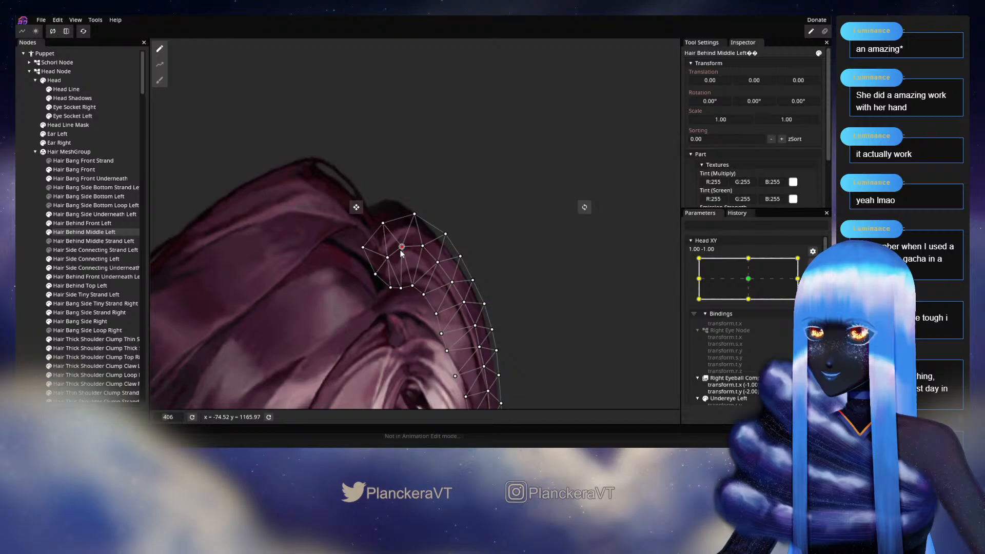
left_click(176, 271)
Recheck the head movement outside keypoint editing and nudge the centre crown vertex of Hair Behind Middle Left slightly outward at 1.00, -1.00.
scroll(524, 303, "down", 3)
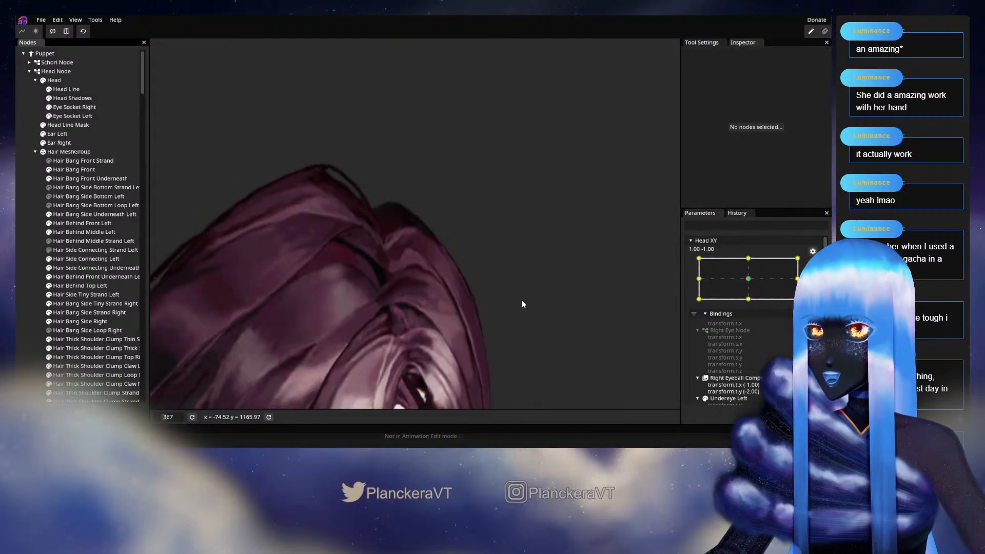
scroll(595, 323, "down", 2)
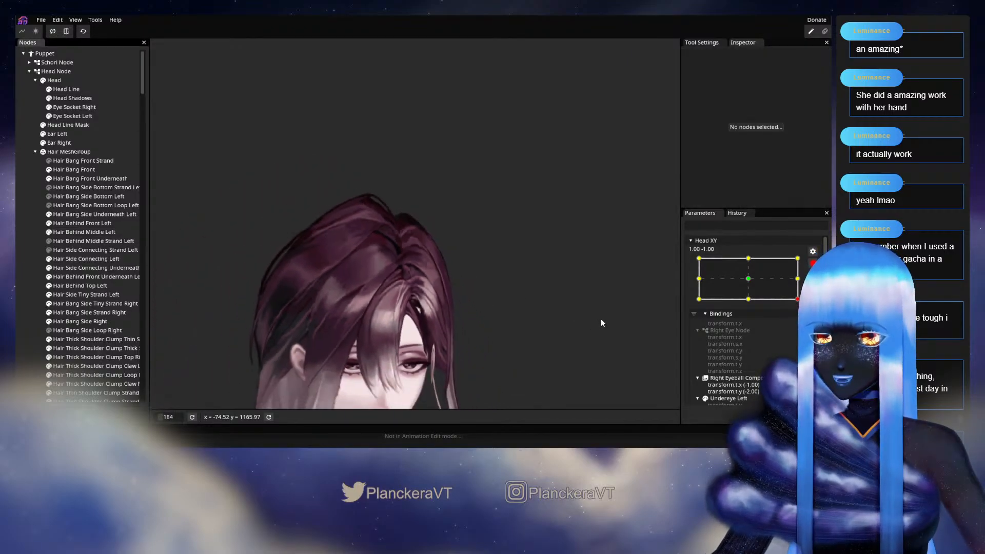
left_click(812, 264)
mouse_move(804, 325)
left_mouse_down()
mouse_move(750, 333)
mouse_move(803, 321)
mouse_move(804, 304)
mouse_move(753, 305)
mouse_move(804, 324)
left_mouse_up()
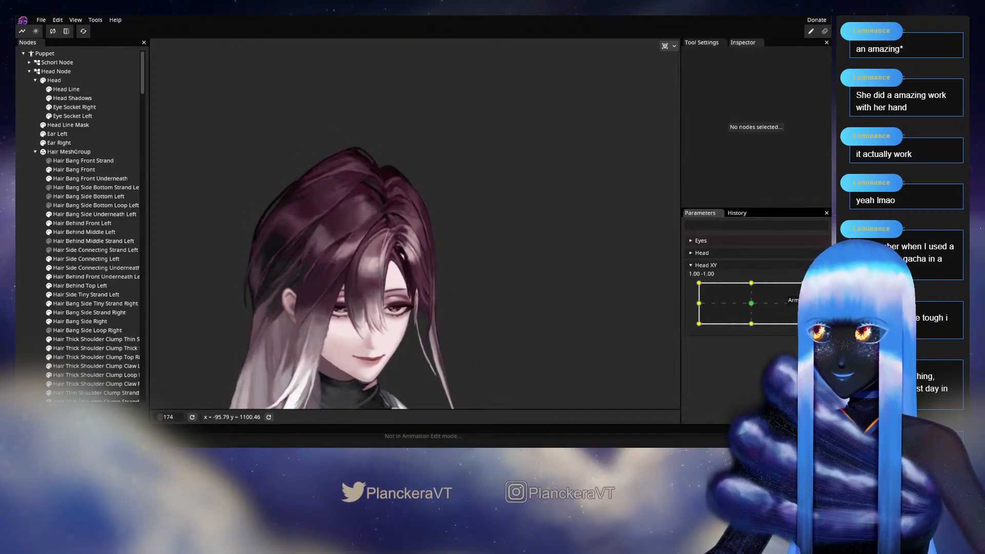
scroll(393, 242, "up", 5)
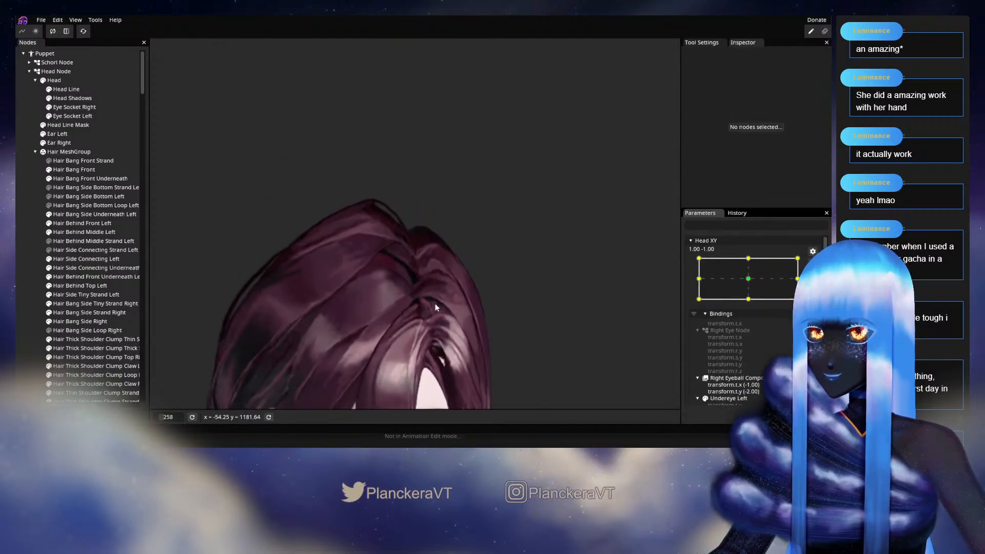
scroll(435, 305, "up", 5)
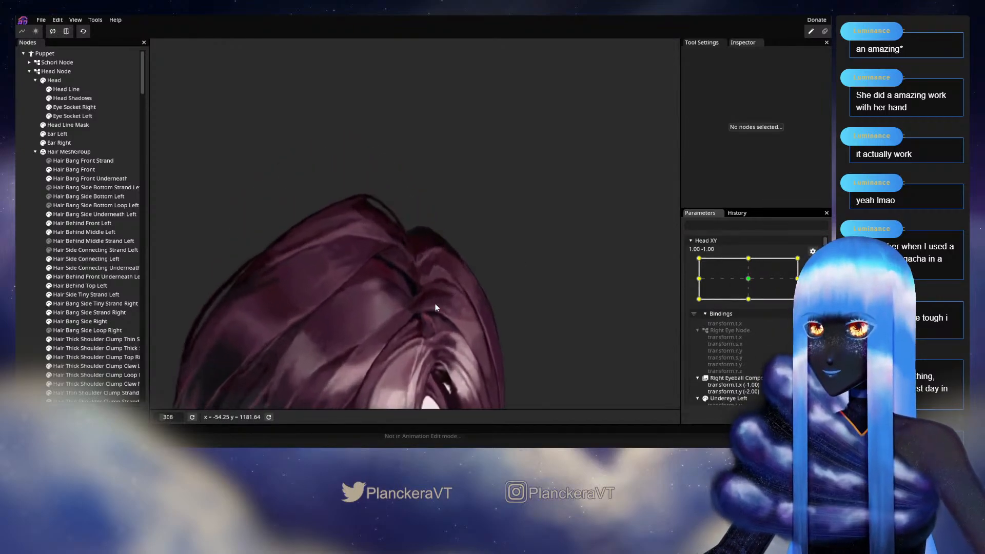
left_click(72, 234)
scroll(441, 301, "up", 2)
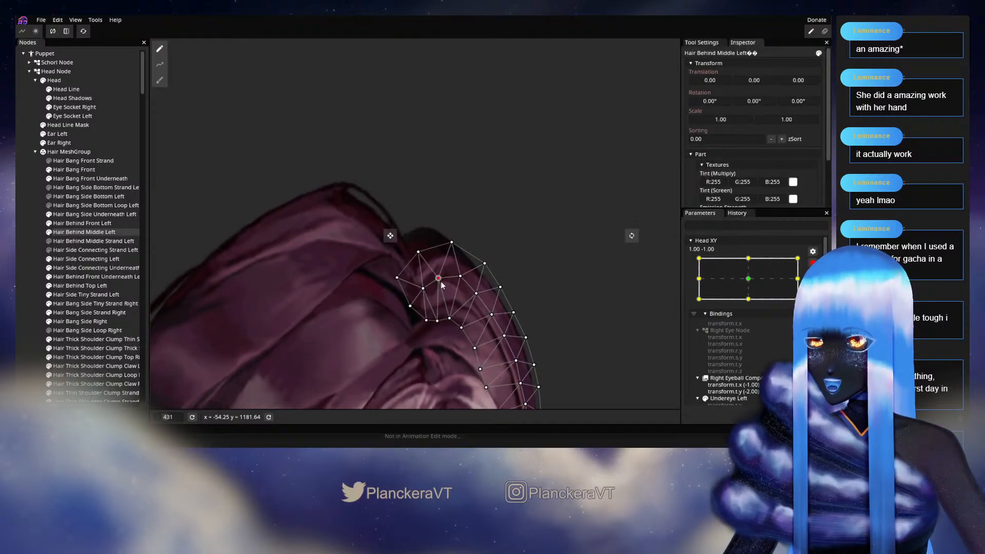
left_click(439, 279)
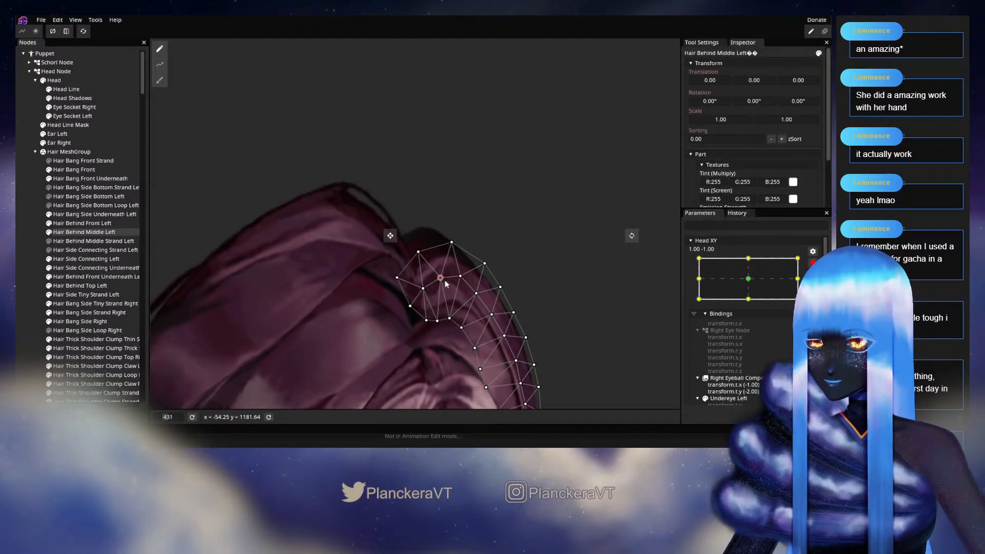
left_click(35, 275)
Leave keypoint editing and sweep Head XY around 1.00, -1.00 to examine the motion of the whole hair.
scroll(529, 325, "down", 4)
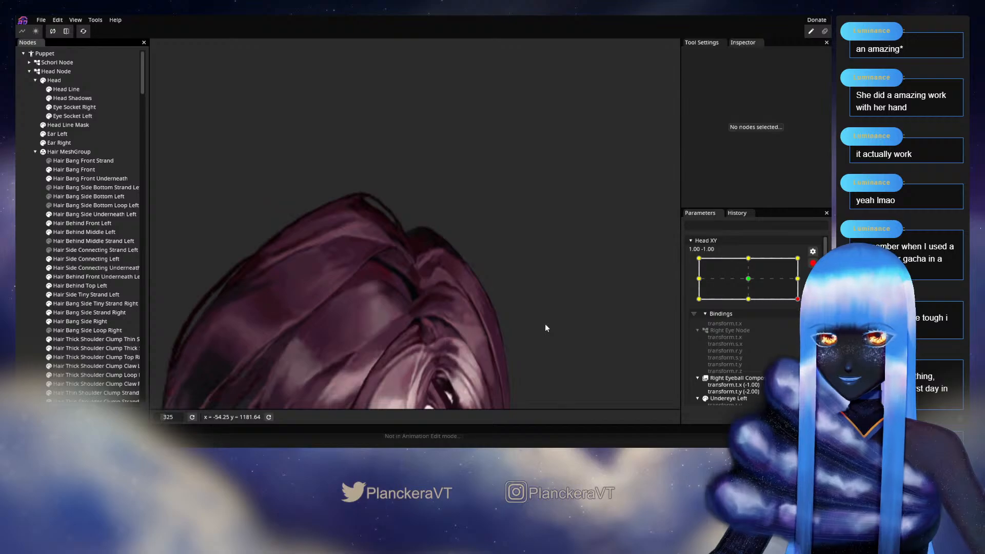
scroll(547, 328, "down", 4)
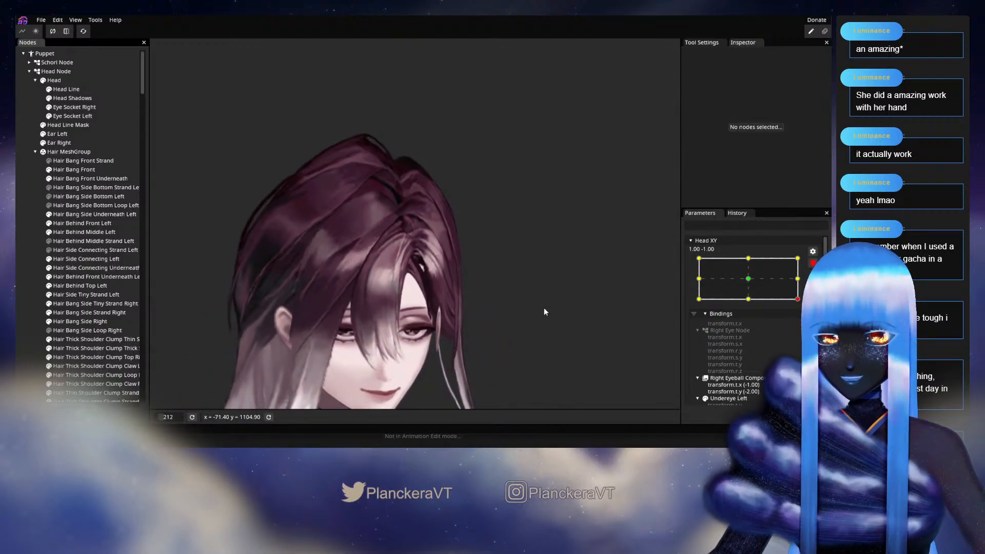
scroll(638, 281, "down", 1)
left_click(814, 263)
mouse_move(804, 324)
left_mouse_down()
mouse_move(754, 302)
mouse_move(805, 325)
mouse_move(746, 331)
mouse_move(805, 329)
mouse_move(805, 303)
mouse_move(752, 303)
mouse_move(748, 331)
mouse_move(805, 326)
mouse_move(805, 303)
mouse_move(805, 328)
left_mouse_up()
Examine the hair at Head XY 1.00, -1.00 from the crown down to the side strands and shoulders.
scroll(507, 281, "up", 10)
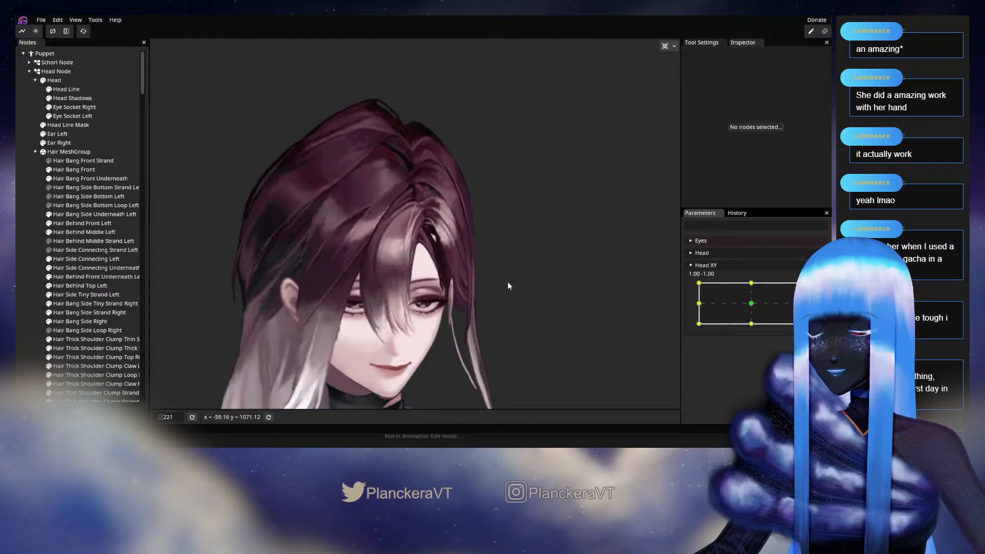
left_click_drag(486, 229, 425, 215)
scroll(461, 326, "up", 1)
scroll(430, 233, "down", 5)
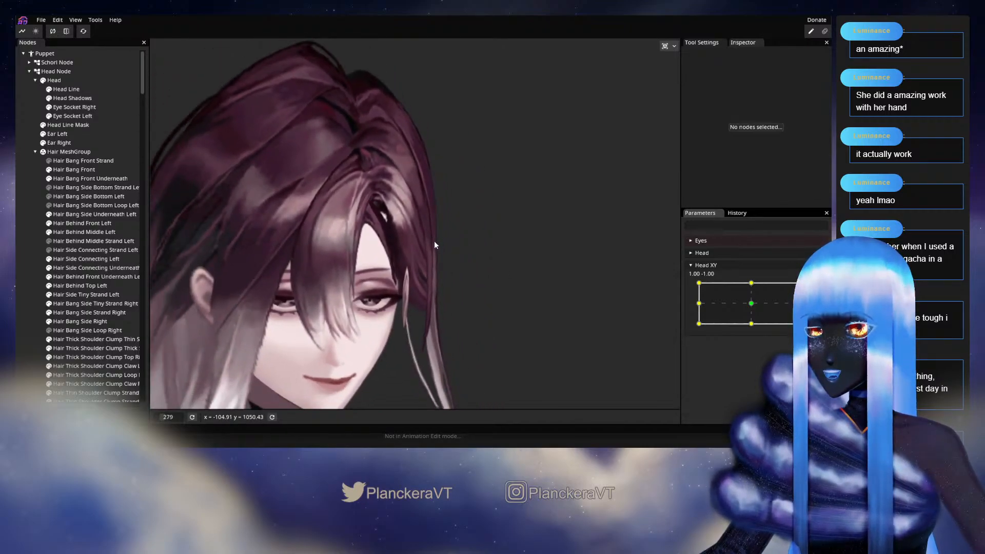
left_click_drag(452, 291, 443, 233)
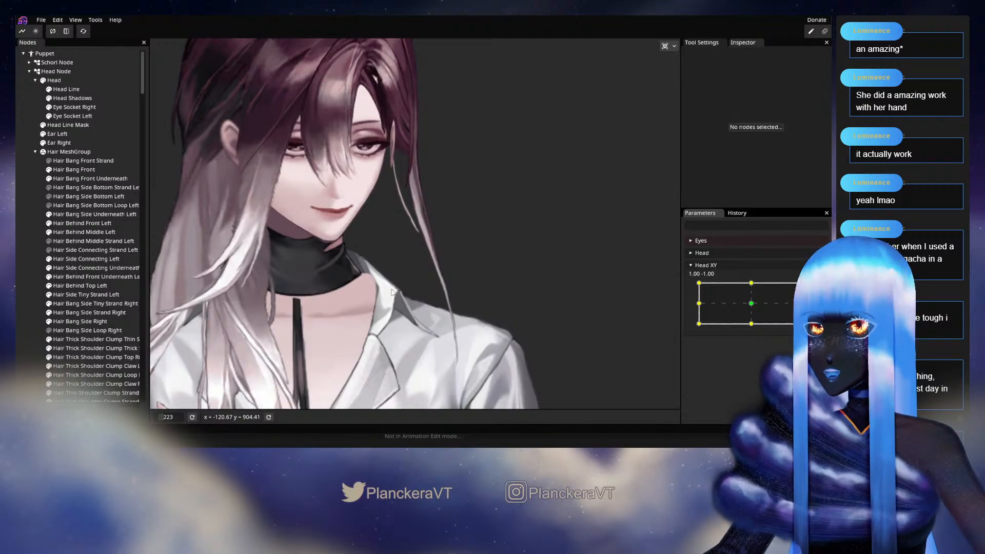
left_click_drag(508, 167, 497, 382)
scroll(457, 288, "up", 3)
mouse_move(450, 277)
left_mouse_down()
mouse_move(429, 319)
mouse_move(452, 290)
left_mouse_up()
scroll(429, 320, "up", 3)
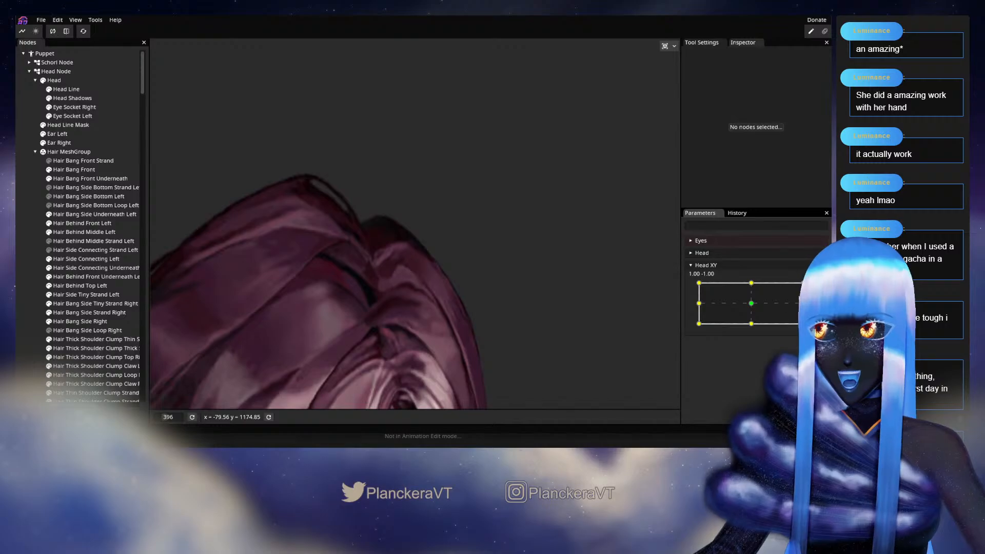
Edit Head XY keypoint 1.00, -1.00 and nudge the middle of the Hair Behind Top Left mesh outward with a size 27.00 circle brush.
left_click(818, 287)
scroll(226, 306, "up", 1)
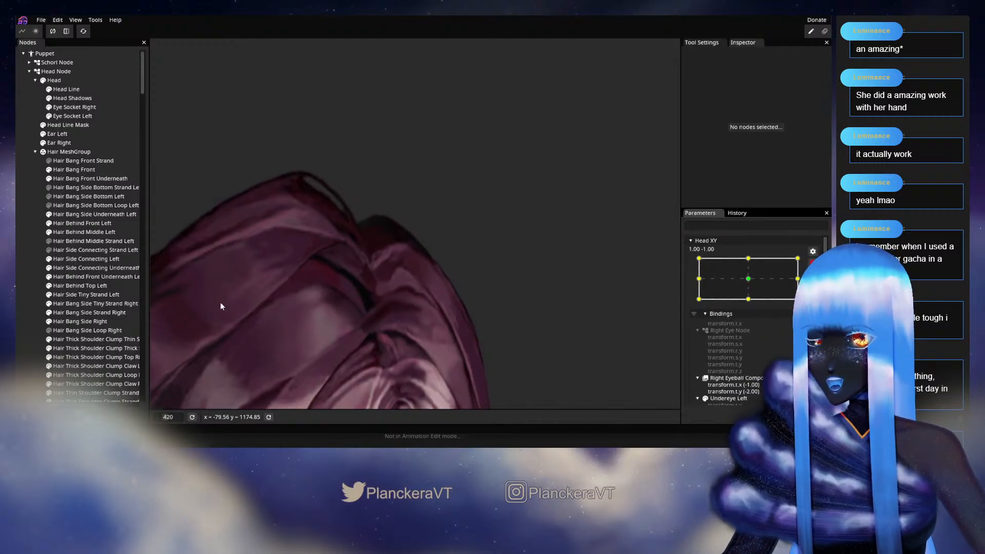
left_click(81, 286)
scroll(223, 108, "up", 2)
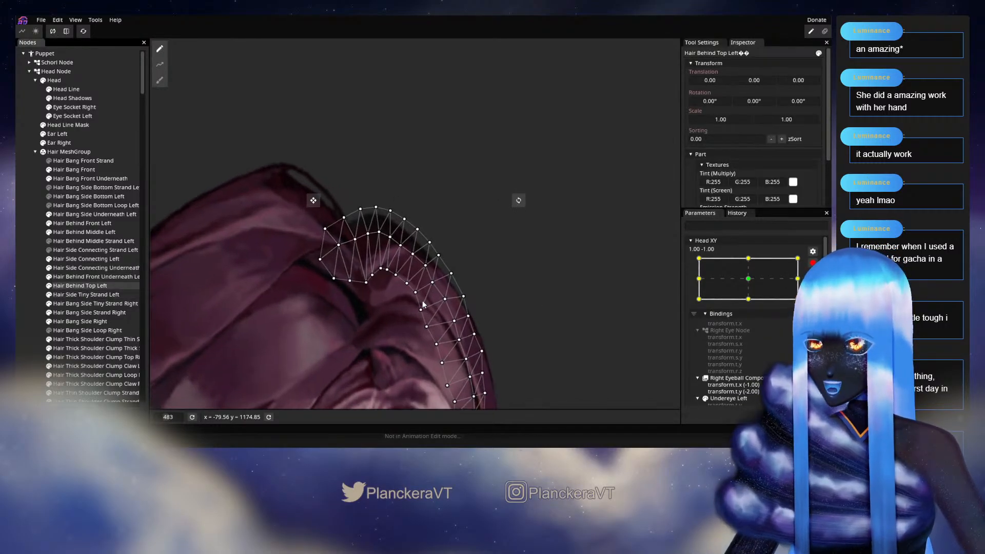
left_click(160, 80)
scroll(466, 316, "up", 2)
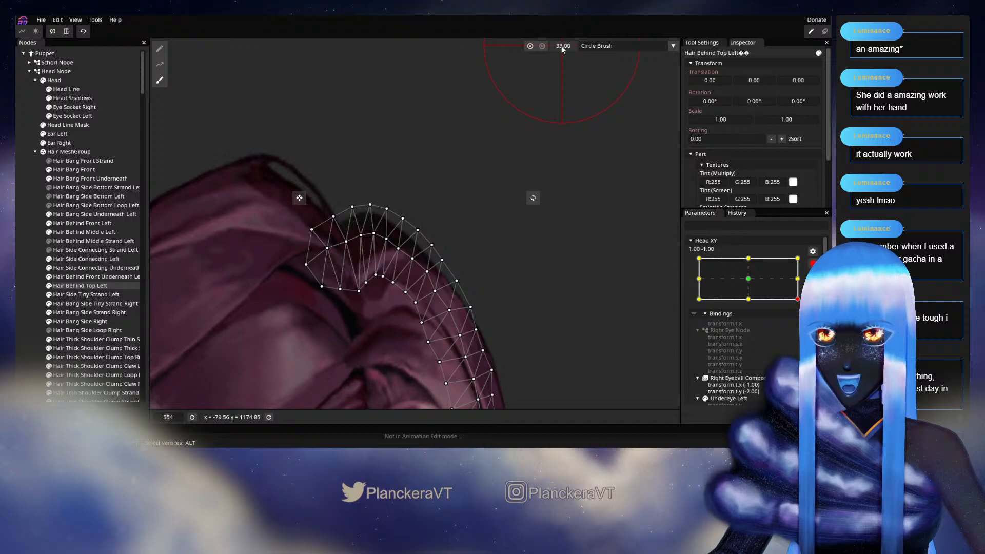
left_click_drag(573, 49, 569, 48)
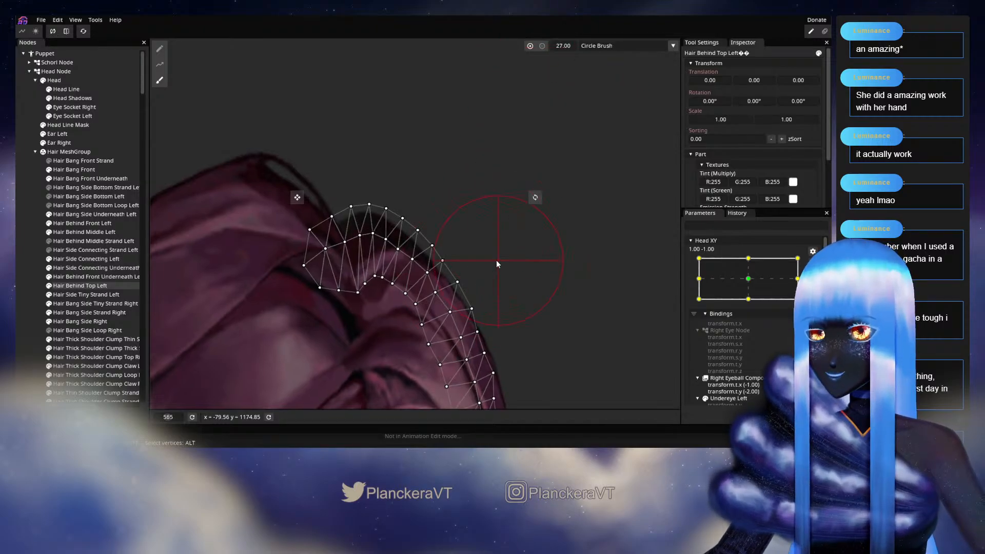
scroll(477, 277, "up", 1)
left_click_drag(439, 304, 441, 301)
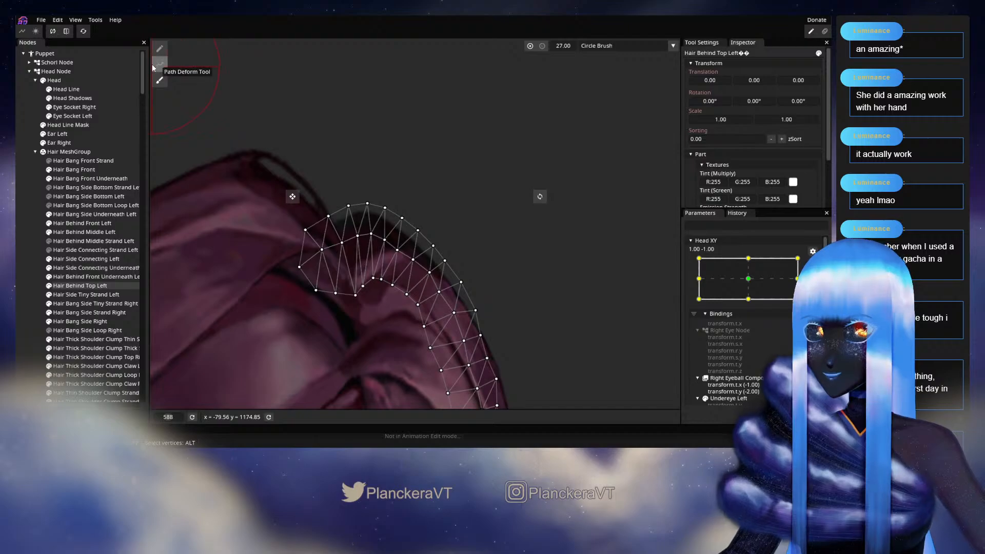
Adjust individual outer-edge vertices of Hair Behind Top Left at 1.00, -1.00 to even out the curve of the crown.
left_click(159, 48)
scroll(416, 228, "up", 3)
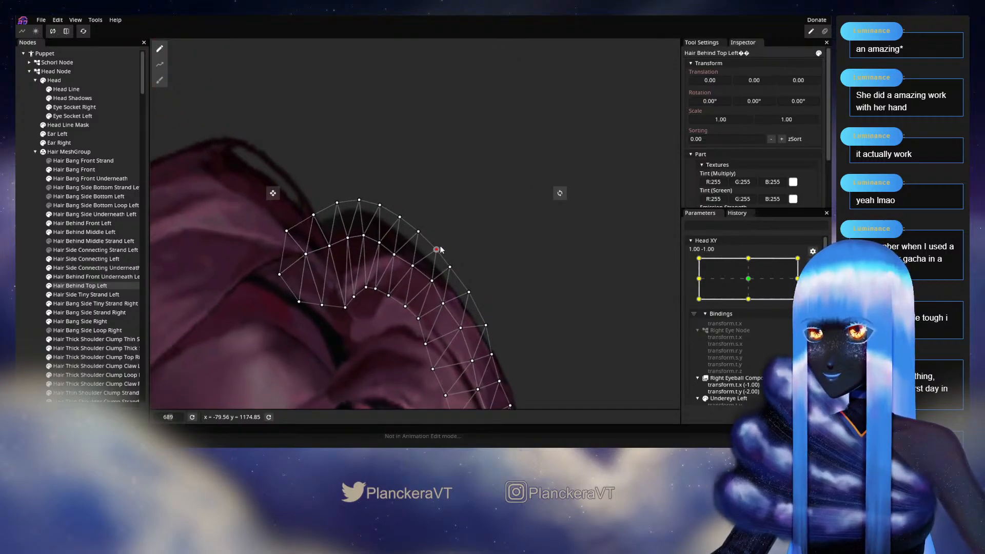
left_click_drag(440, 247, 458, 269)
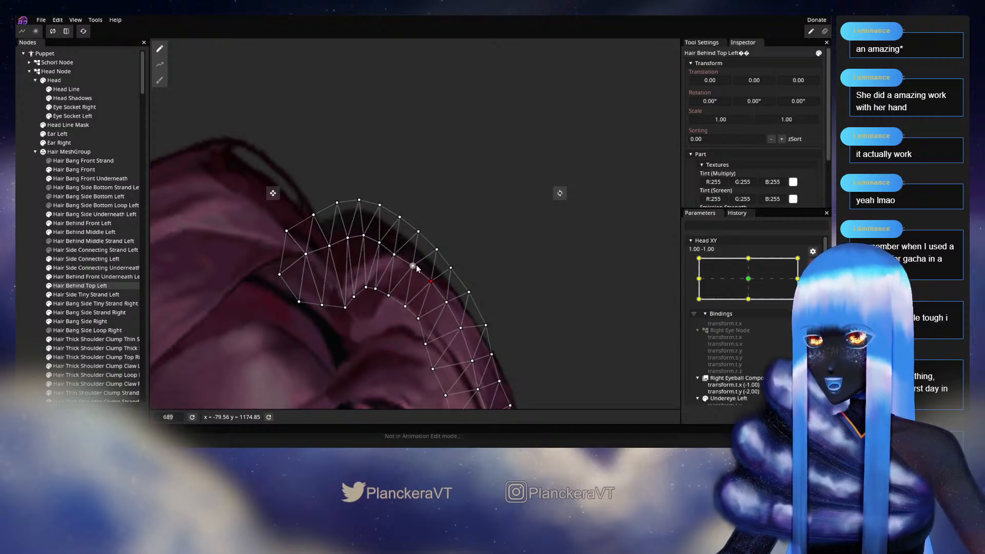
left_click(418, 231)
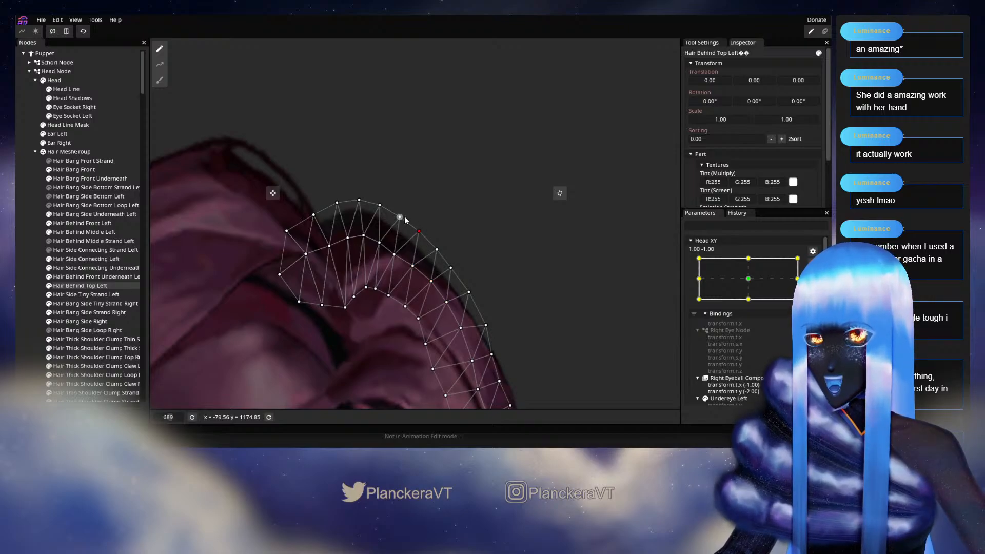
left_click_drag(407, 216, 408, 216)
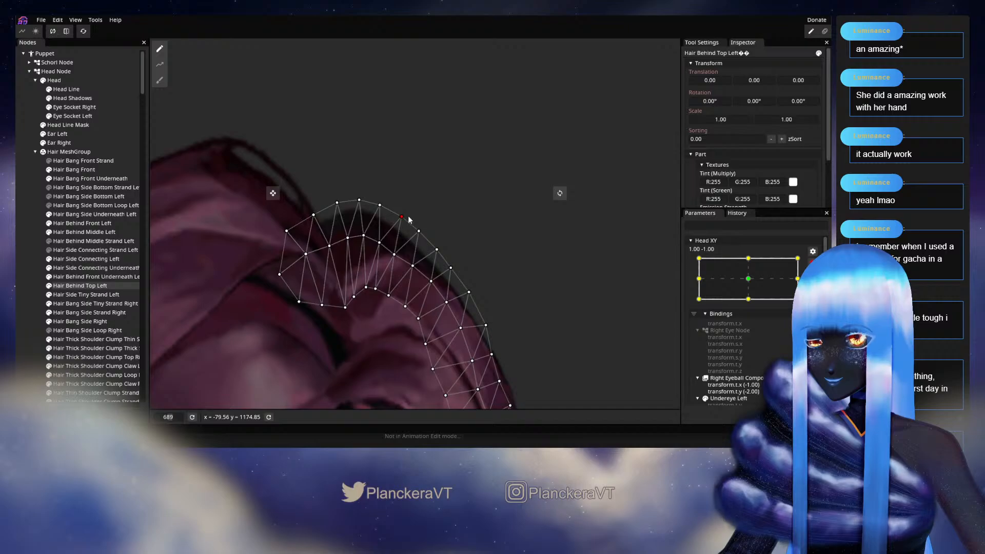
left_click(380, 241)
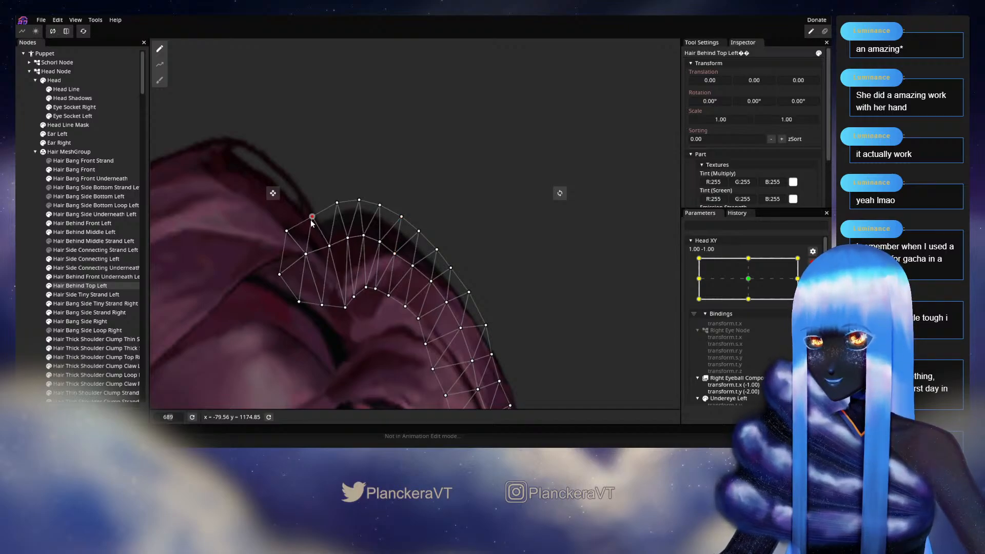
Compare Hair Behind Top Left with its 0.00, 0.00 pose and shift its middle-row vertices slightly outward at 1.00, -1.00.
left_click(749, 280)
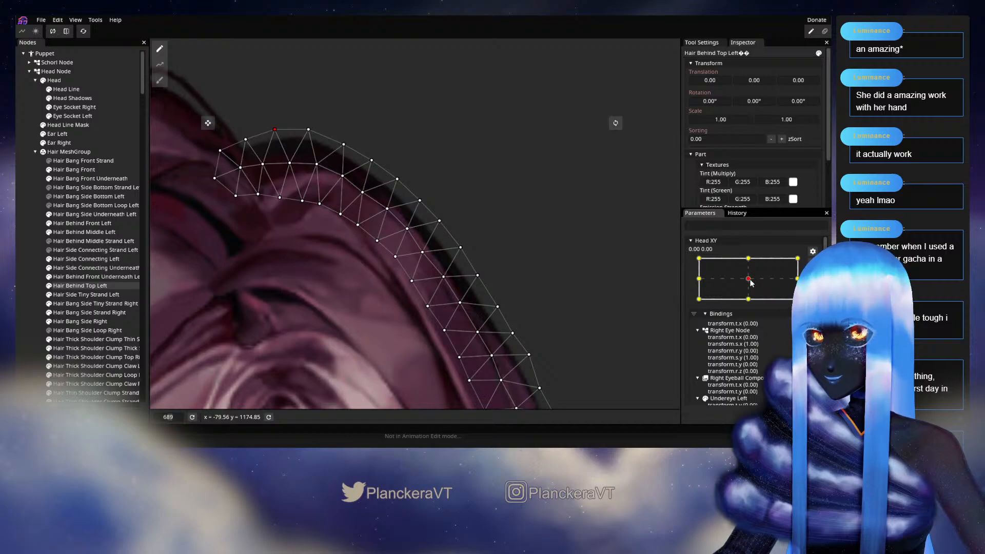
left_click(797, 299)
left_click(359, 201)
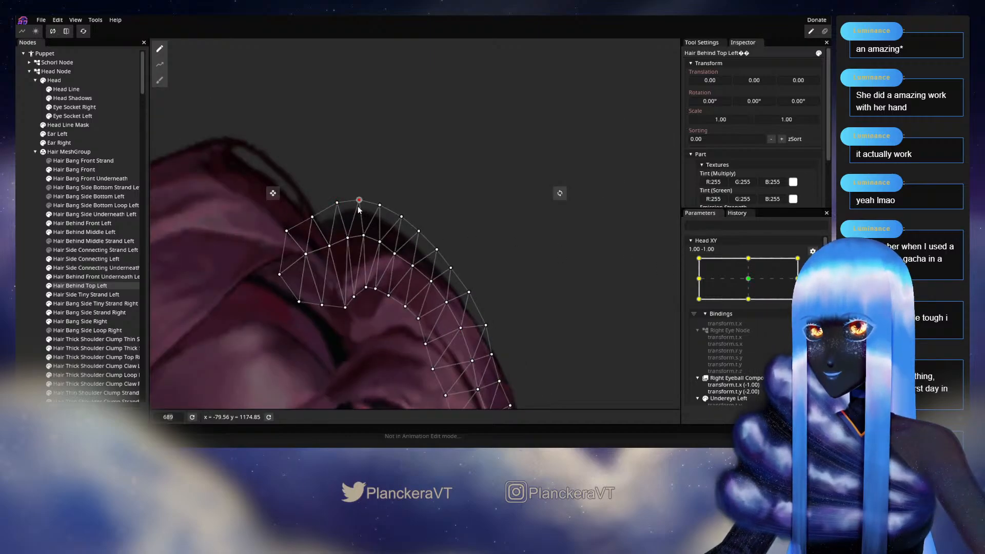
left_click(347, 238)
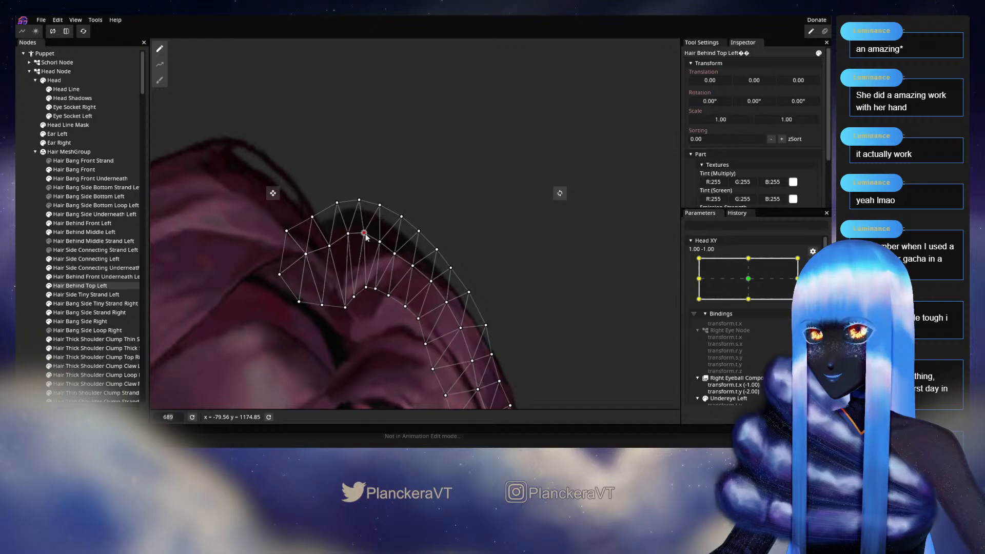
left_click(394, 255)
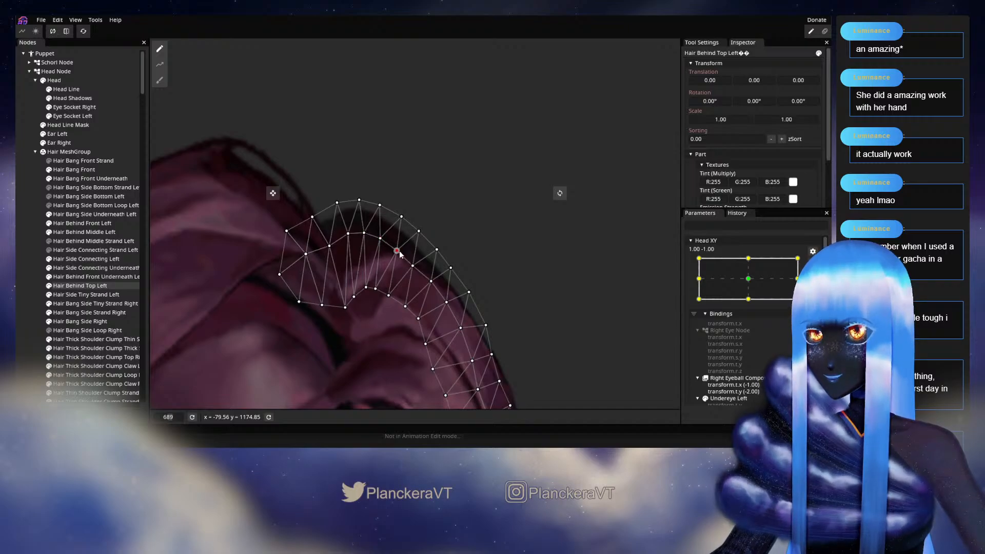
left_click(416, 265)
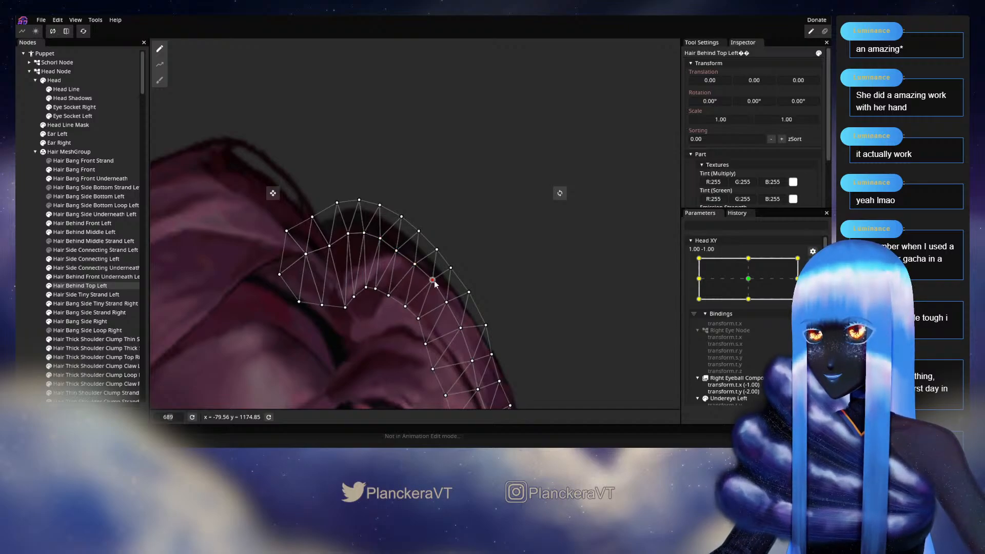
Lower the top outer-edge vertices of Hair Behind Top Left slightly at 1.00, -1.00 and deselect the mesh.
left_click(419, 232)
left_click_drag(403, 220, 379, 210)
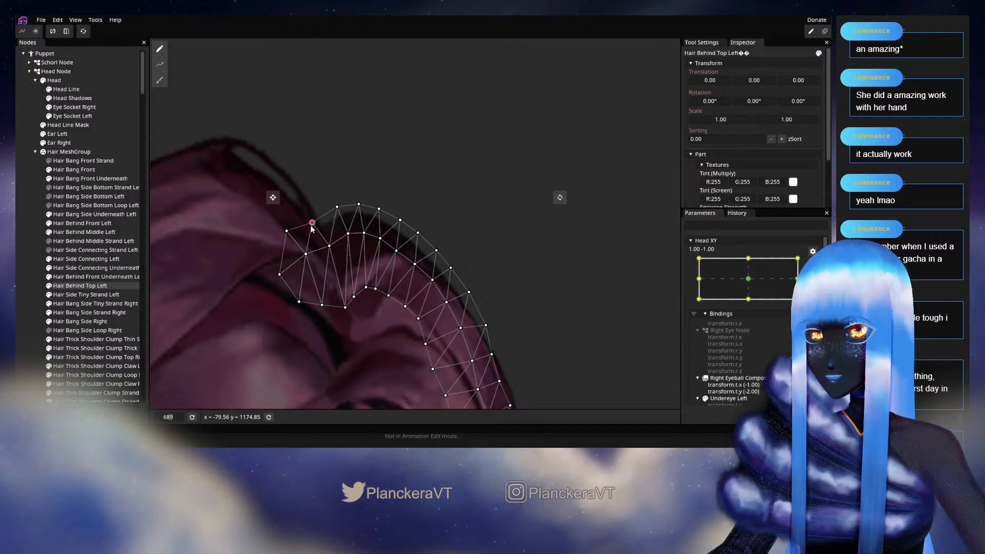
left_click(25, 242)
Leave keypoint editing and sweep Head XY from 1.00, -1.00 to 1.00, 0.00 to examine how the hair moves.
scroll(469, 301, "down", 5)
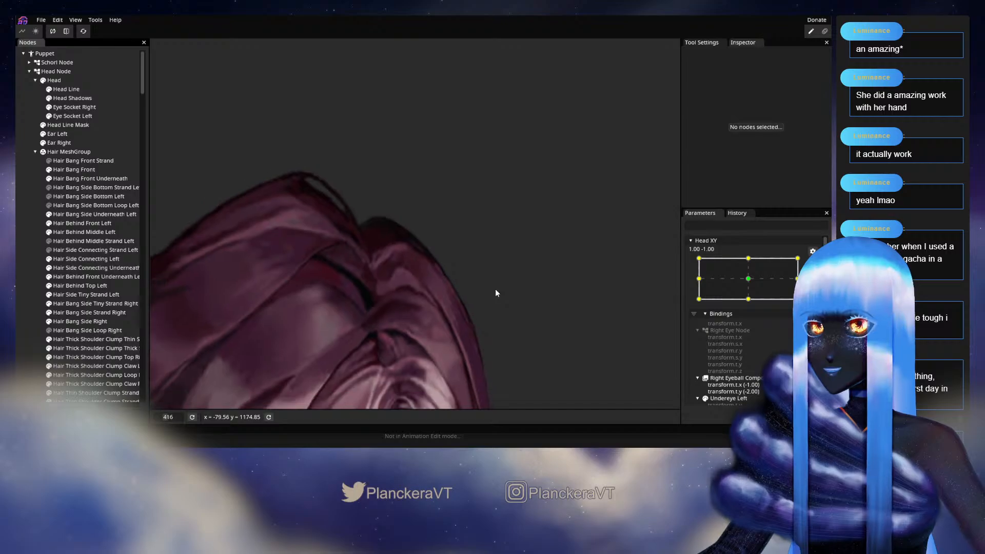
scroll(496, 294, "down", 1)
left_click(813, 265)
mouse_move(804, 323)
left_mouse_down()
mouse_move(804, 307)
mouse_move(804, 324)
left_mouse_up()
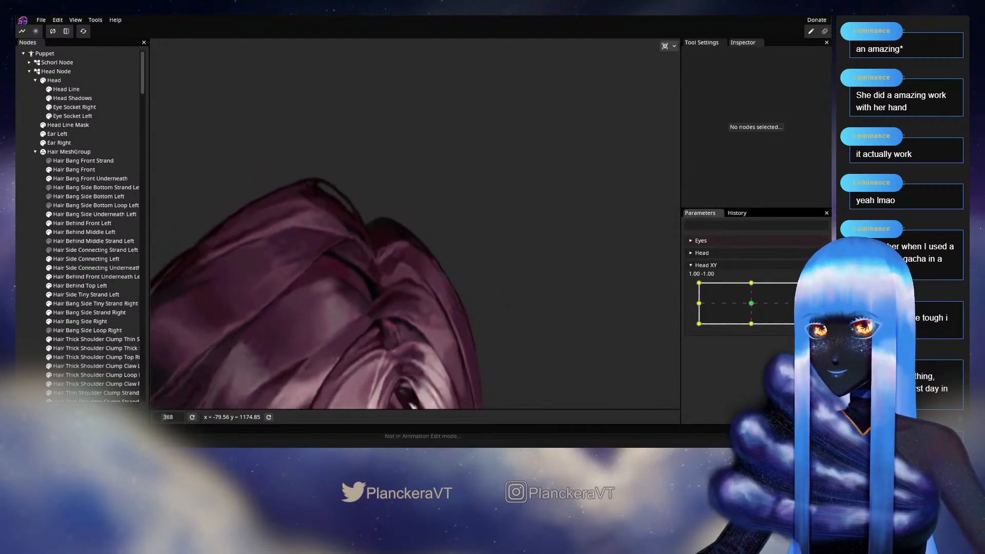
scroll(531, 310, "down", 2)
scroll(535, 311, "down", 3)
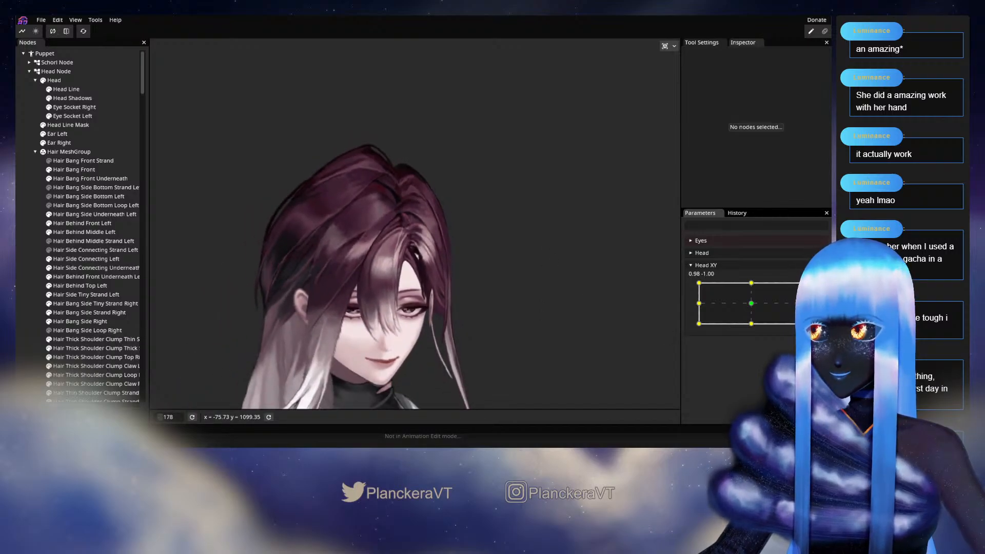
left_click_drag(803, 324, 804, 304)
Edit Head XY keypoint 1.00, 0.00 and push the middle of Hair Behind Top Left outward with the circle brush.
left_click(820, 289)
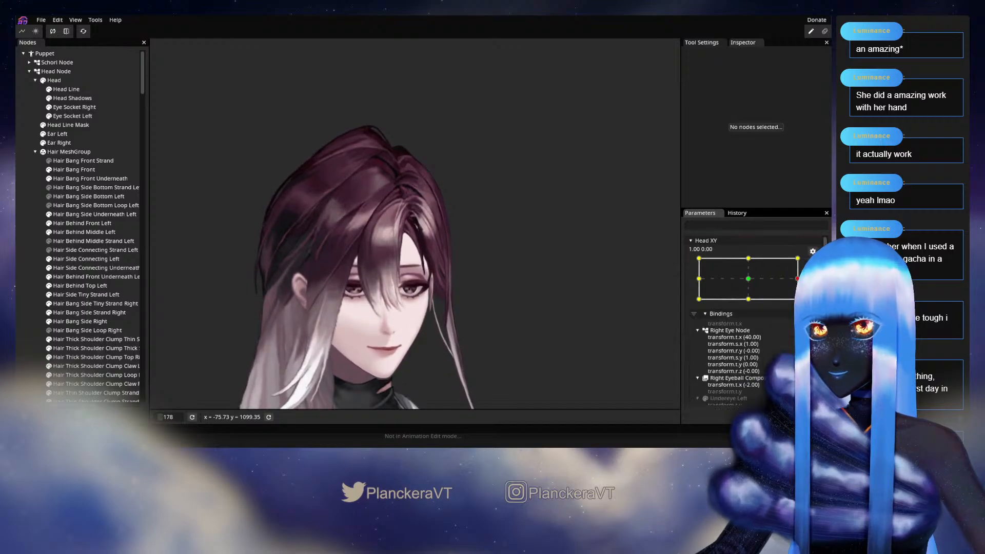
scroll(400, 213, "up", 3)
left_click_drag(407, 191, 393, 321)
scroll(392, 308, "up", 4)
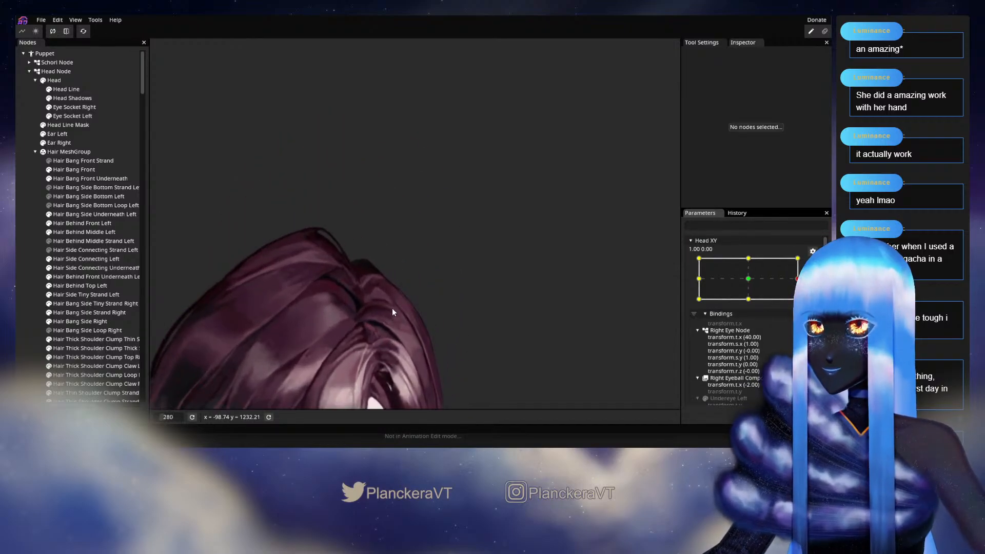
scroll(395, 308, "up", 4)
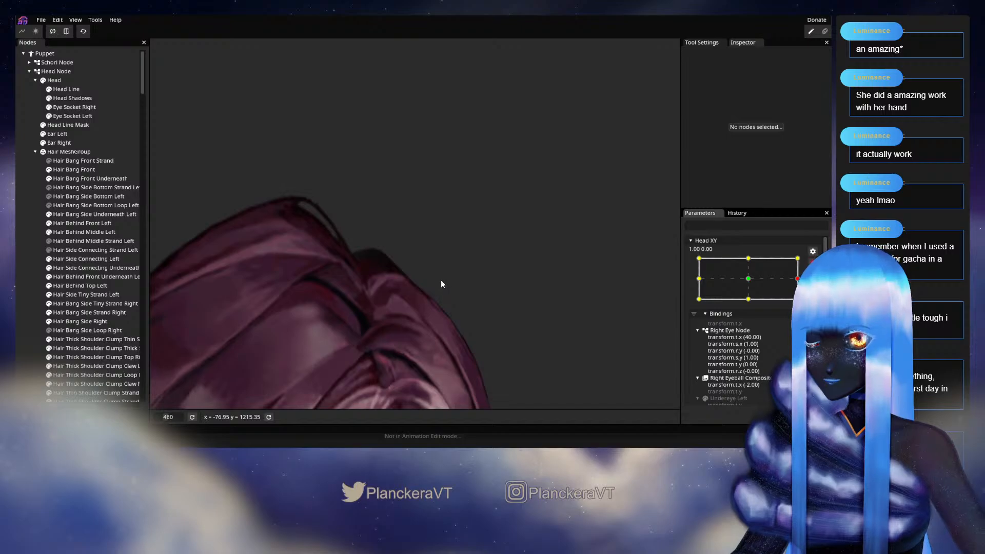
left_click(94, 287)
scroll(448, 296, "up", 2)
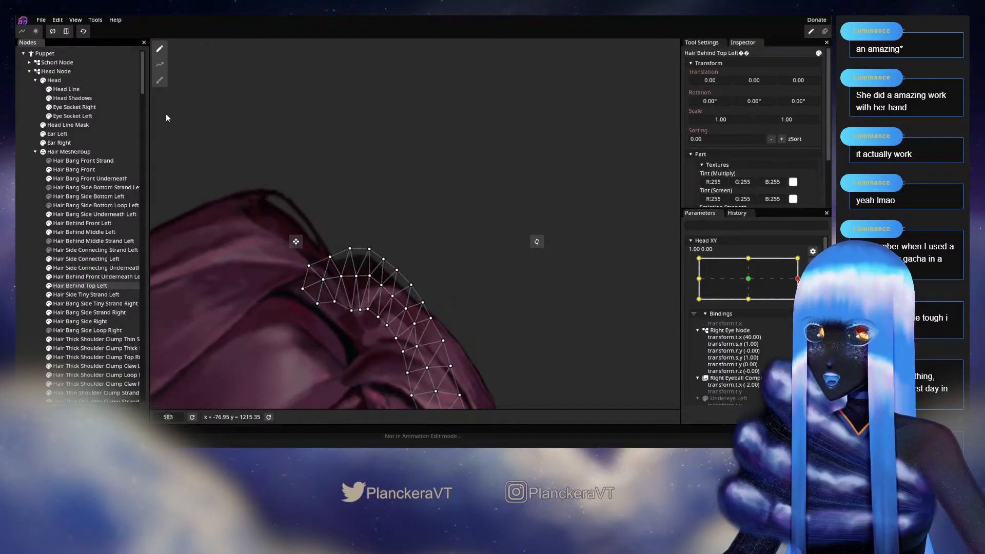
left_click(160, 80)
left_click_drag(424, 336, 425, 322)
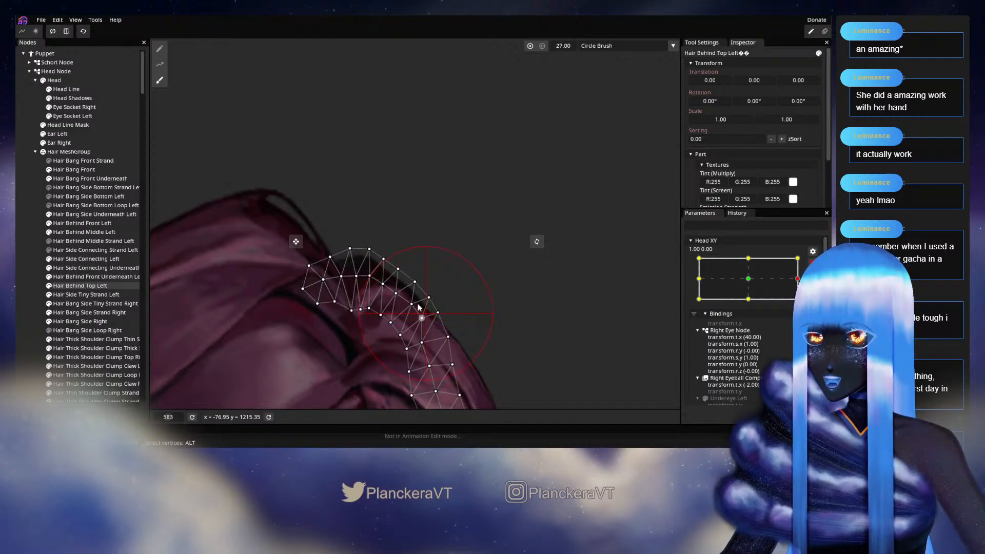
Fine-tune single vertices along the outer side of Hair Behind Top Left at keypoint 1.00, 0.00.
left_click(157, 47)
scroll(402, 310, "up", 1)
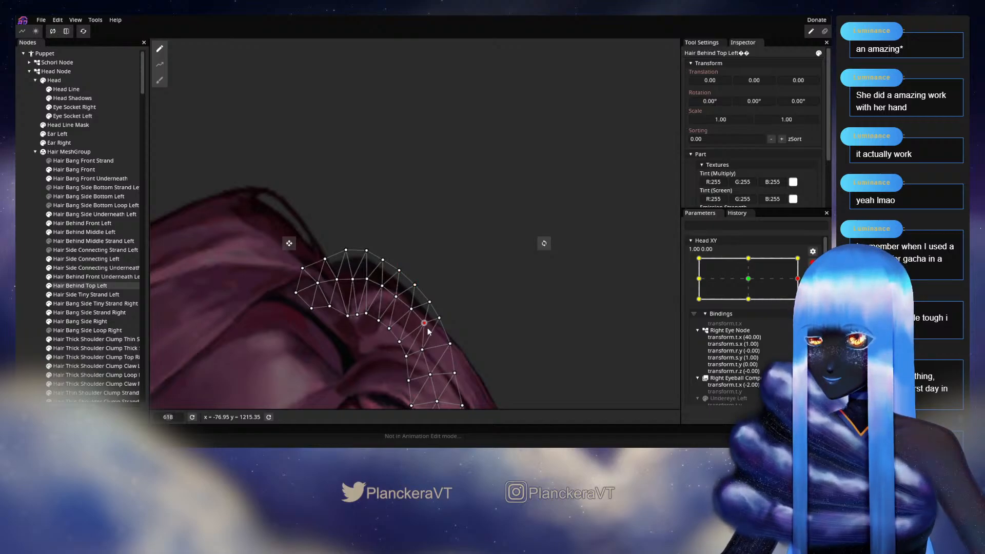
left_click_drag(426, 356, 402, 291)
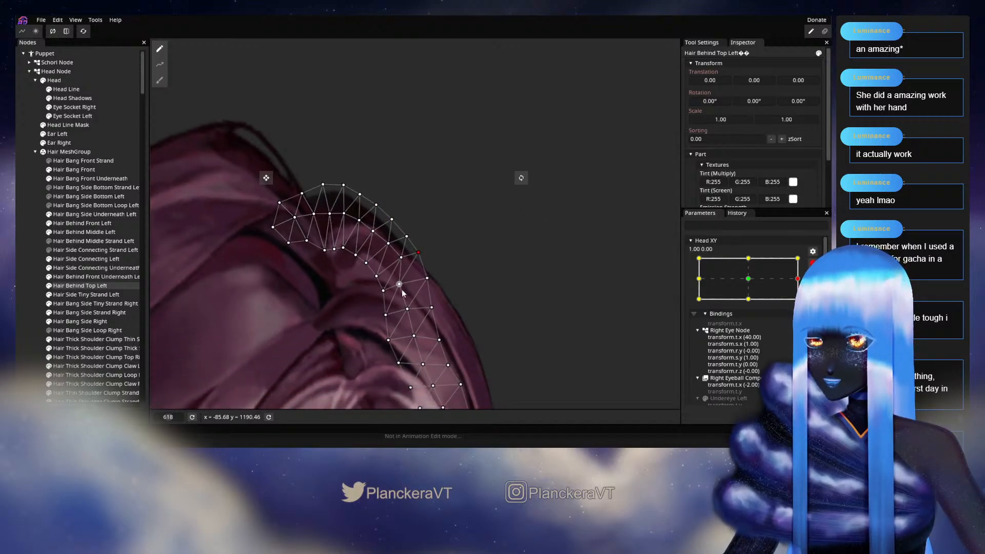
Brush the lower section of Hair Behind Top Left outward at 1.00, 0.00 and refine its upper vertices individually.
left_click(160, 80)
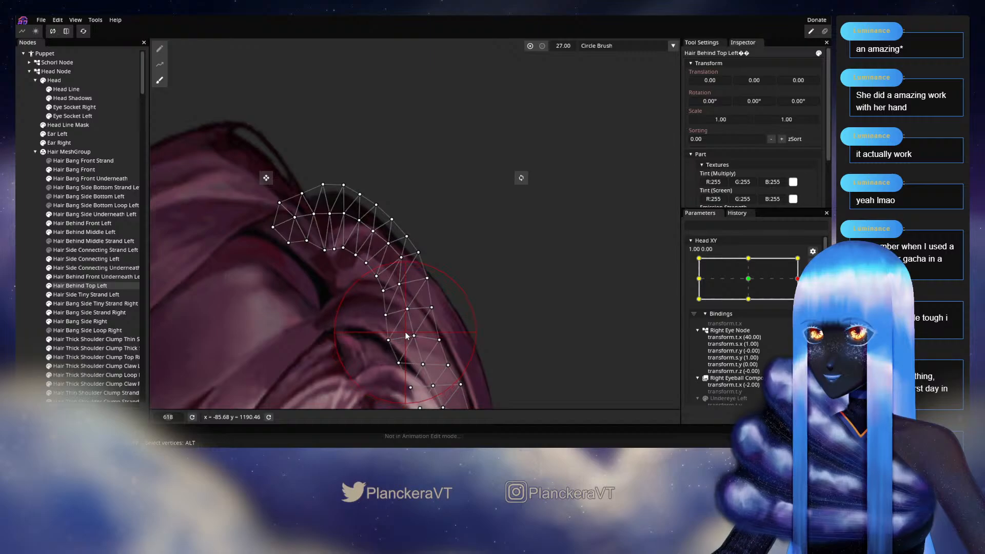
left_click_drag(417, 326, 411, 309)
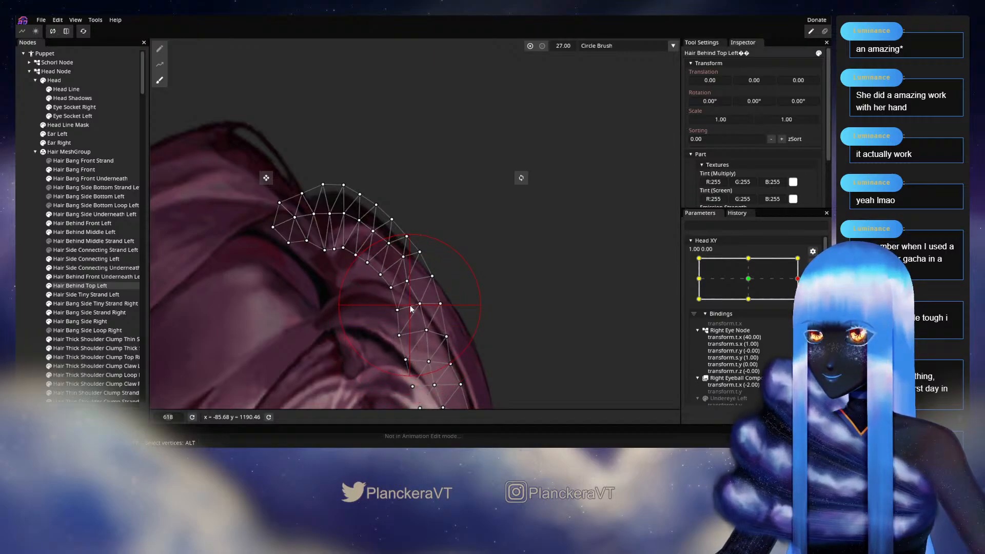
left_click(160, 48)
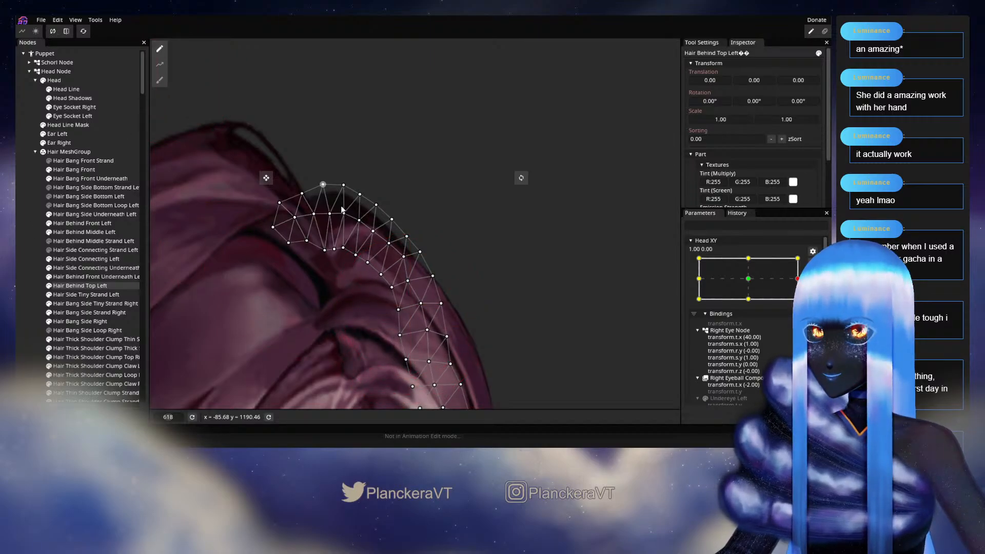
scroll(396, 250, "up", 2)
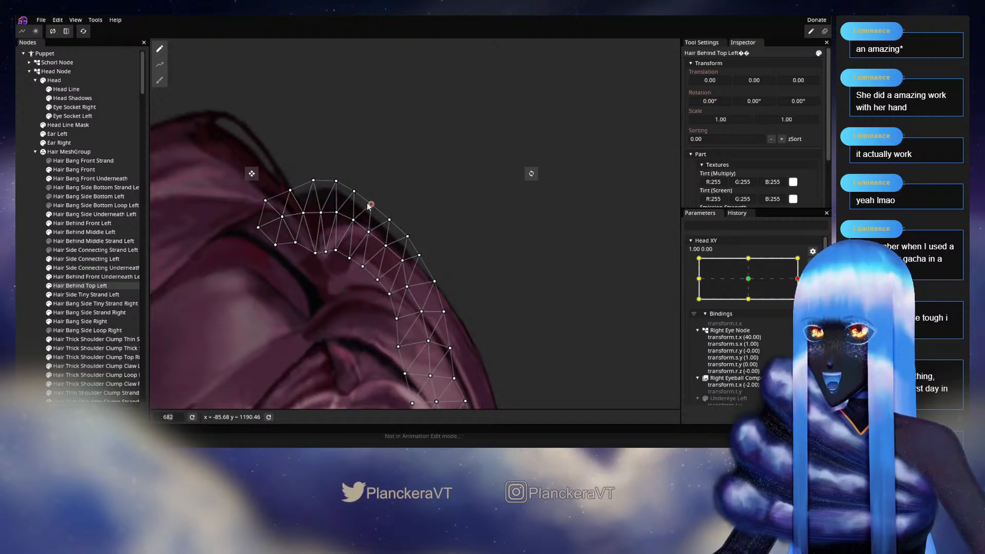
left_click(24, 218)
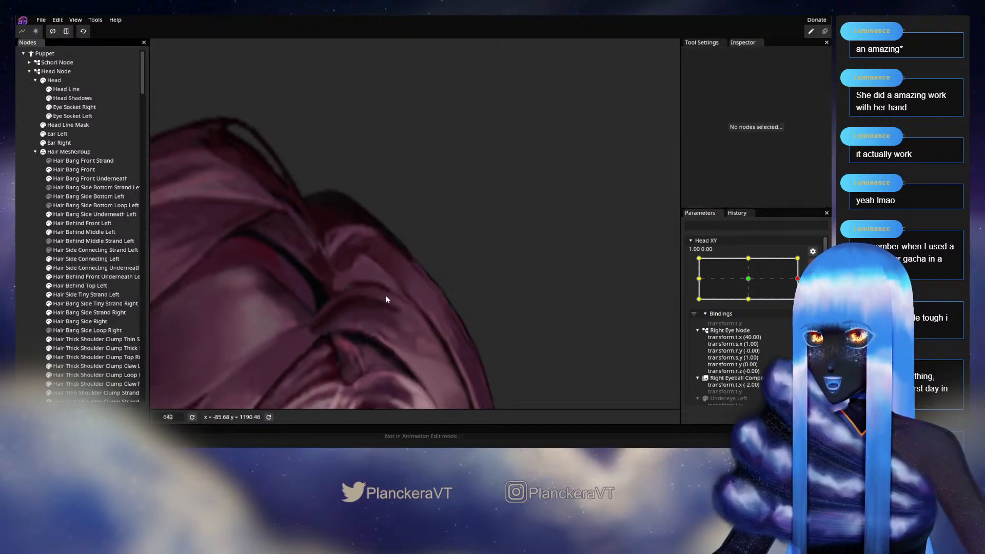
Leave keypoint editing and preview the whole head around Head XY 1.00, 0.00.
scroll(530, 306, "down", 5)
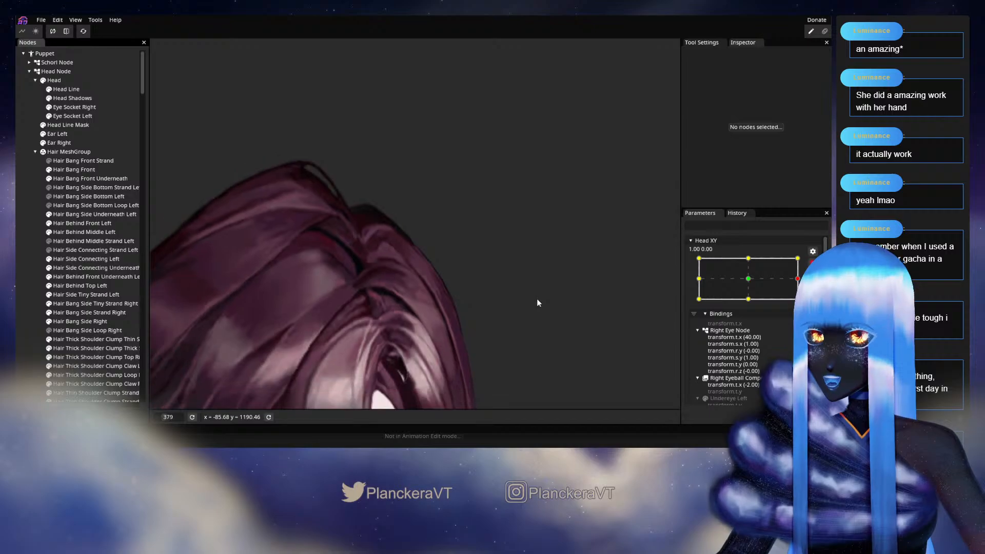
scroll(545, 301, "down", 4)
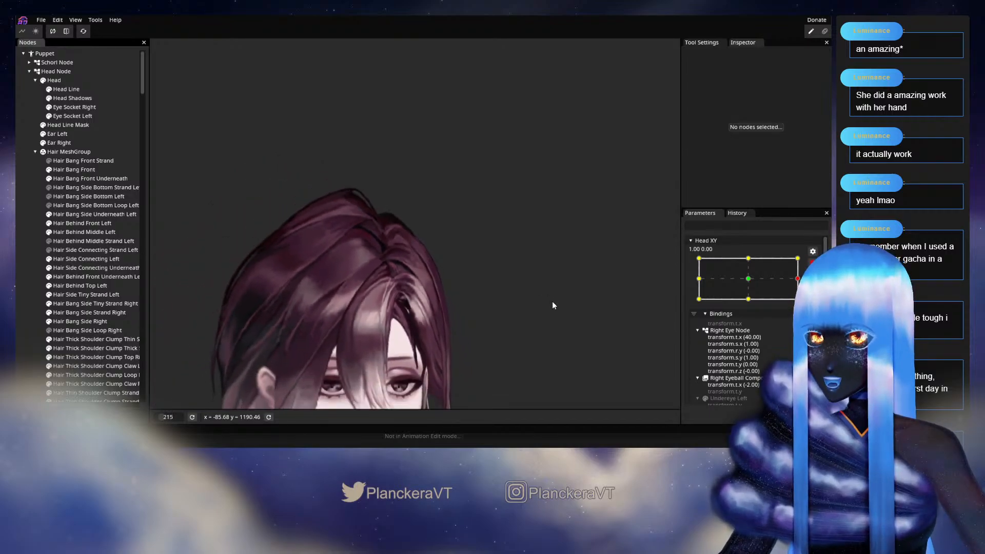
scroll(559, 302, "down", 3)
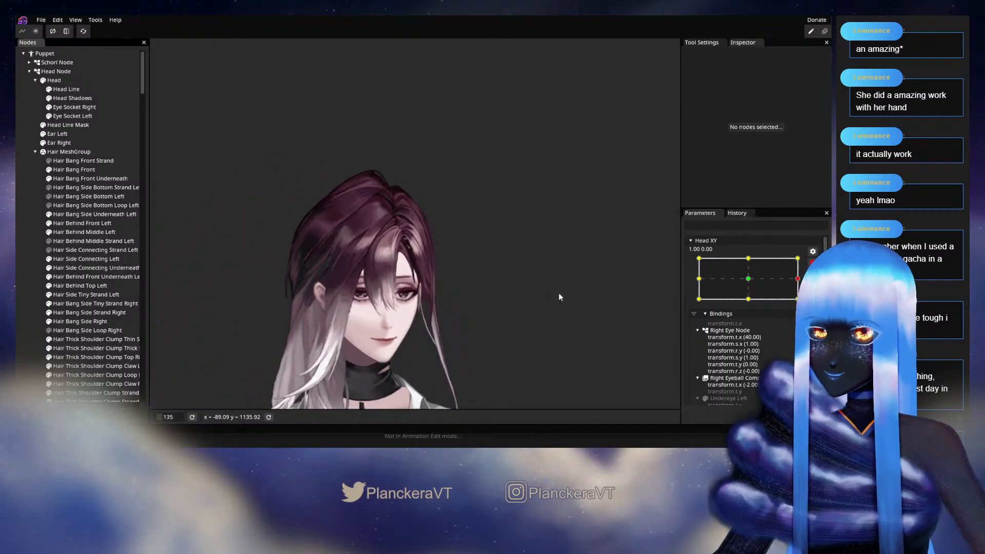
left_click(813, 264)
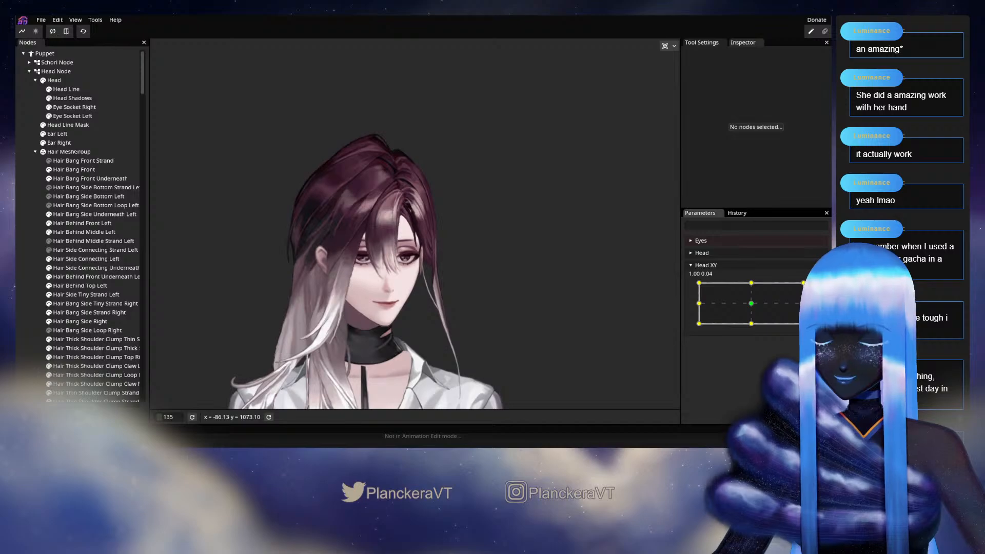
Set Head XY to 1.00, -1.00 and inspect the crown of the hair up close.
left_click_drag(804, 302, 803, 324)
scroll(523, 258, "up", 2)
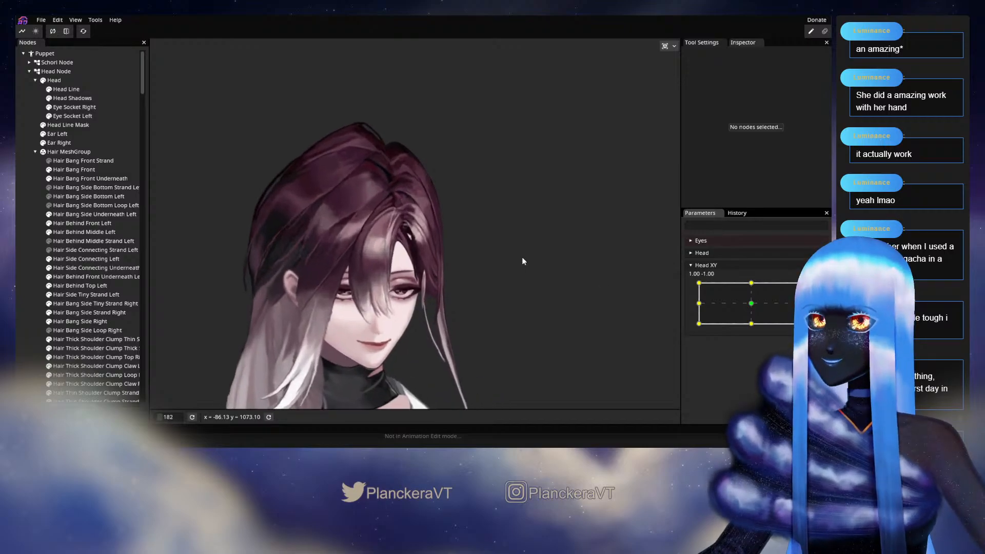
scroll(470, 306, "up", 3)
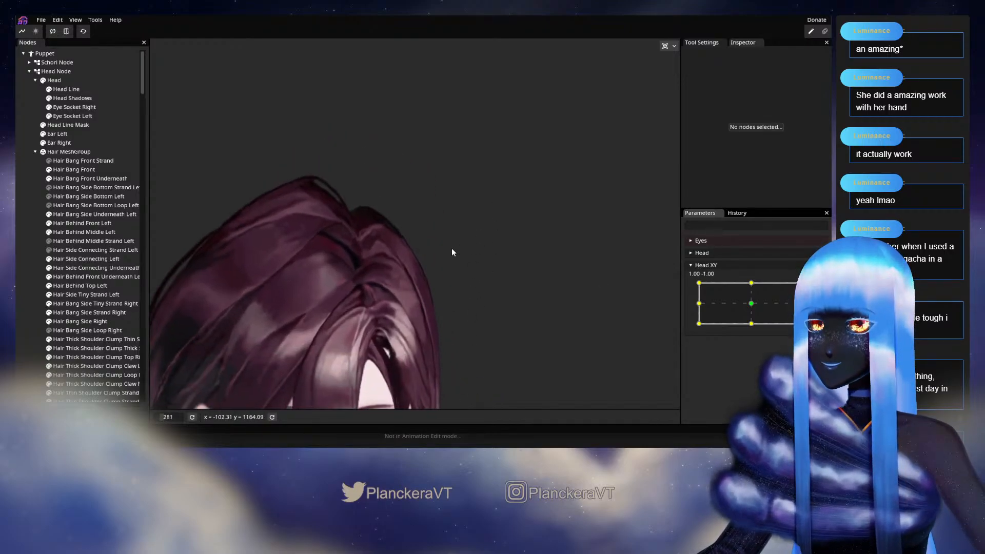
scroll(441, 259, "up", 2)
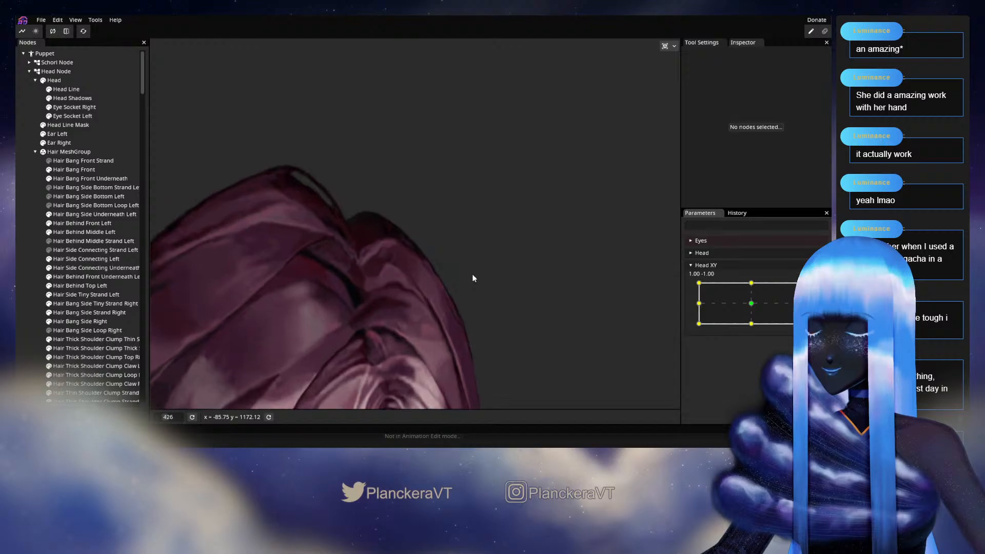
scroll(493, 275, "up", 1)
Open Head XY keypoint 1.00, -1.00 for editing, check the mesh of Hair Behind Middle Left, and leave keypoint editing.
left_click(819, 291)
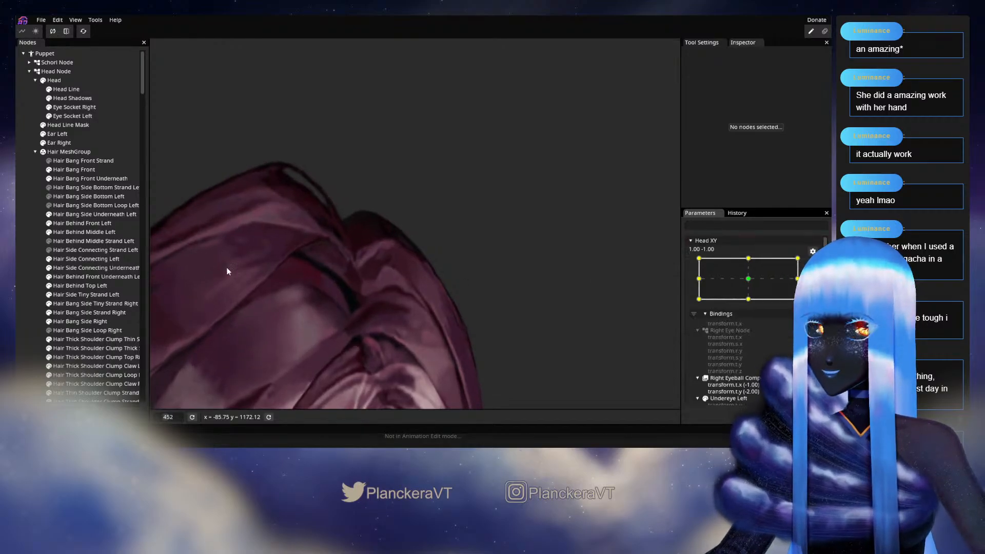
left_click(97, 230)
scroll(470, 300, "up", 2)
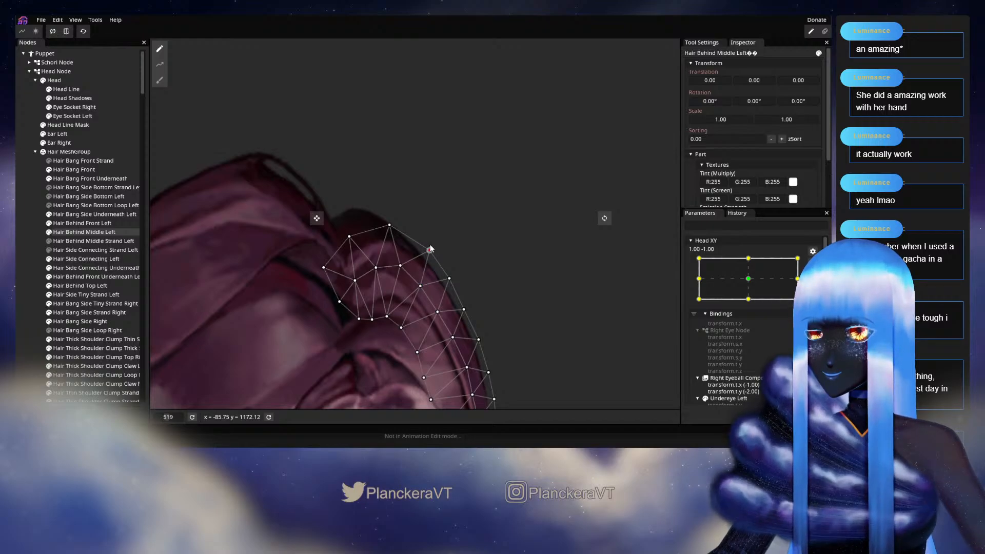
left_click(26, 256)
scroll(514, 319, "down", 4)
scroll(514, 321, "down", 4)
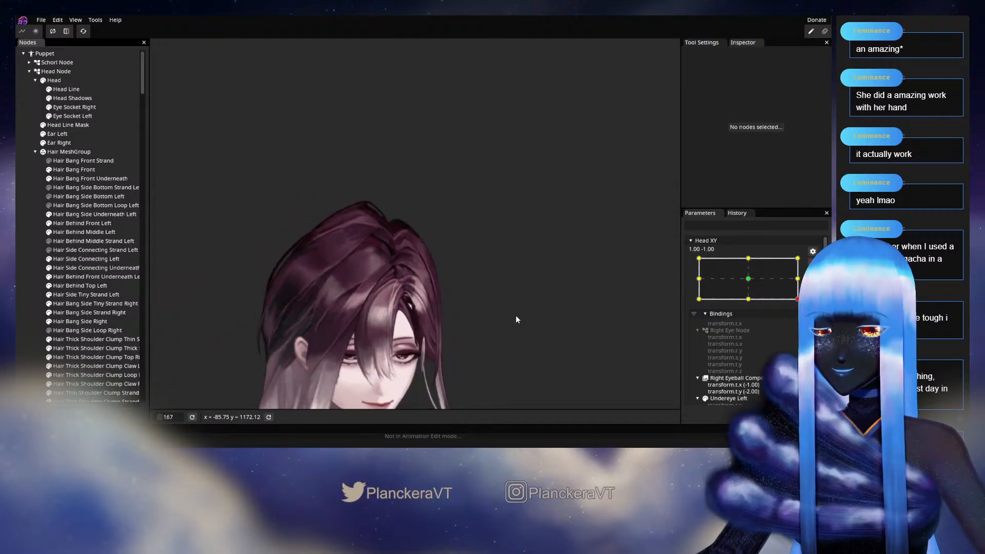
scroll(516, 319, "down", 1)
left_click(812, 263)
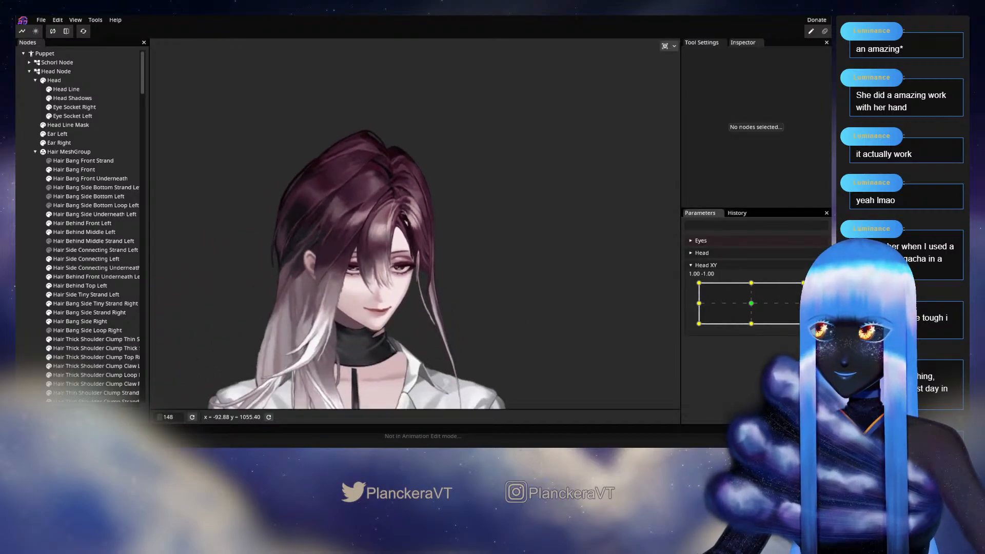
Preview the face and side hair strands while moving Head XY between 1.00, -1.00 and 0.98, -0.83.
mouse_move(803, 324)
left_mouse_down()
mouse_move(803, 305)
mouse_move(803, 324)
mouse_move(750, 335)
mouse_move(797, 328)
mouse_move(797, 302)
mouse_move(764, 306)
mouse_move(804, 325)
left_mouse_up()
scroll(495, 304, "up", 6)
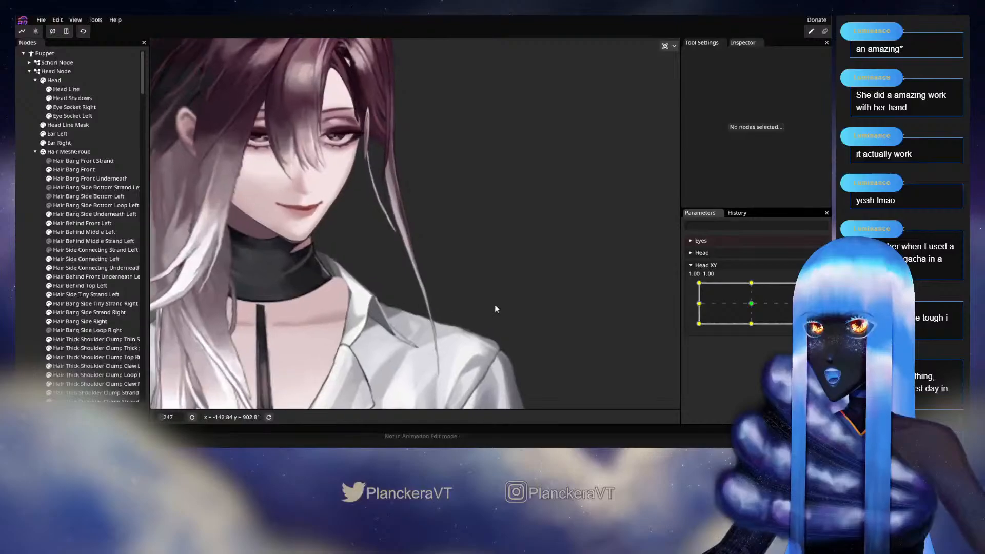
left_click_drag(466, 300, 488, 291)
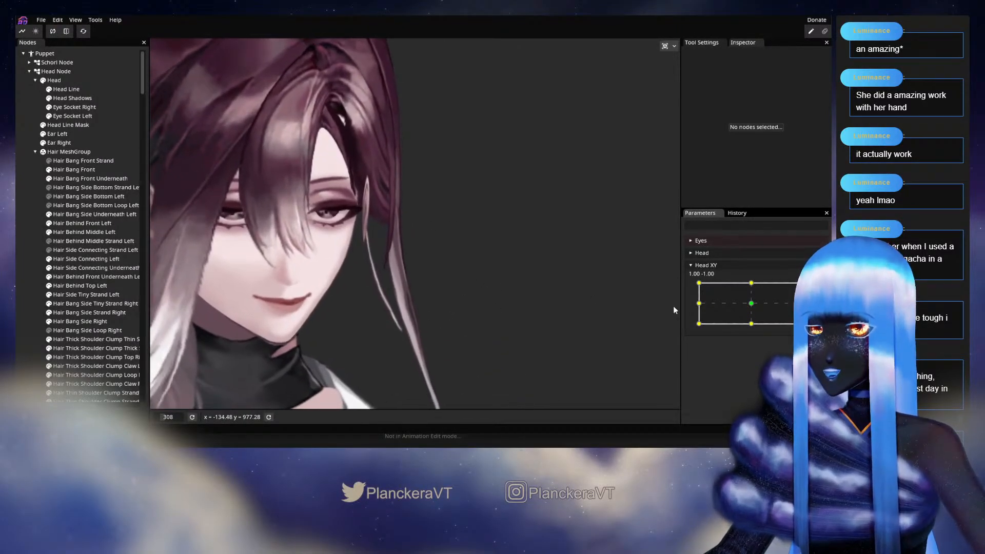
mouse_move(804, 323)
left_mouse_down()
mouse_move(804, 314)
mouse_move(803, 324)
mouse_move(751, 331)
mouse_move(793, 328)
mouse_move(803, 307)
mouse_move(803, 320)
left_mouse_up()
scroll(565, 316, "down", 5)
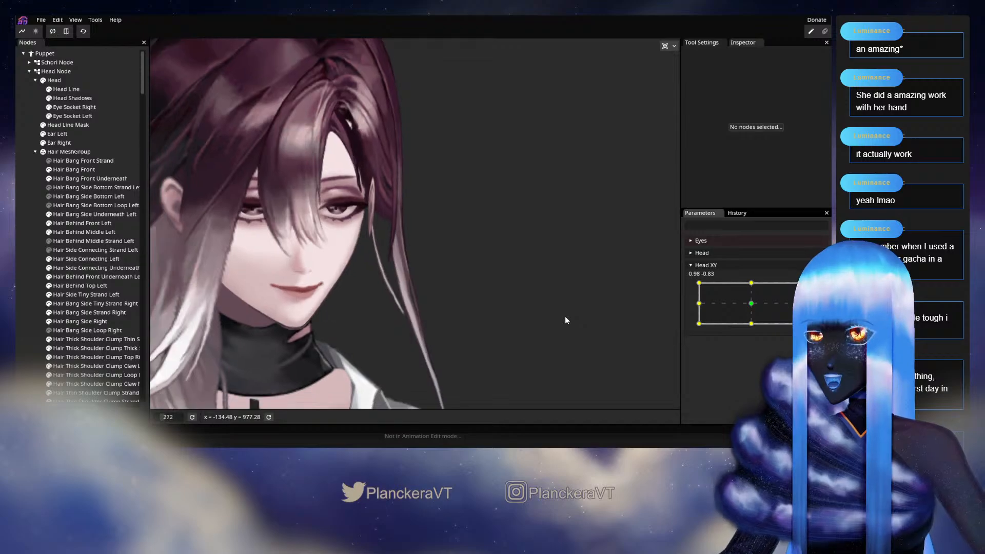
scroll(566, 317, "down", 3)
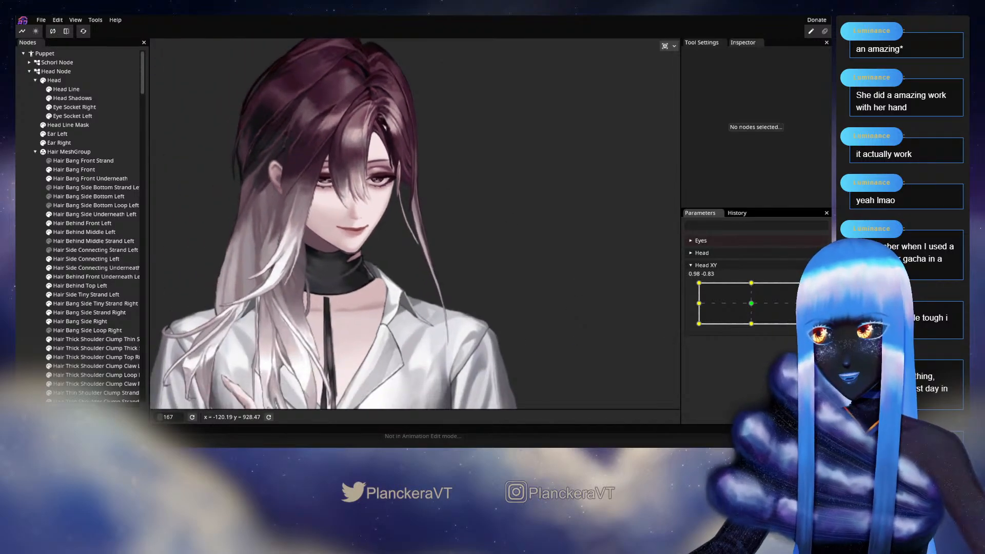
Return Head XY to 1.00, -1.00, review the whole upper body, and save the project.
mouse_move(802, 320)
left_mouse_down()
mouse_move(803, 305)
mouse_move(803, 324)
left_mouse_up()
scroll(517, 236, "down", 3)
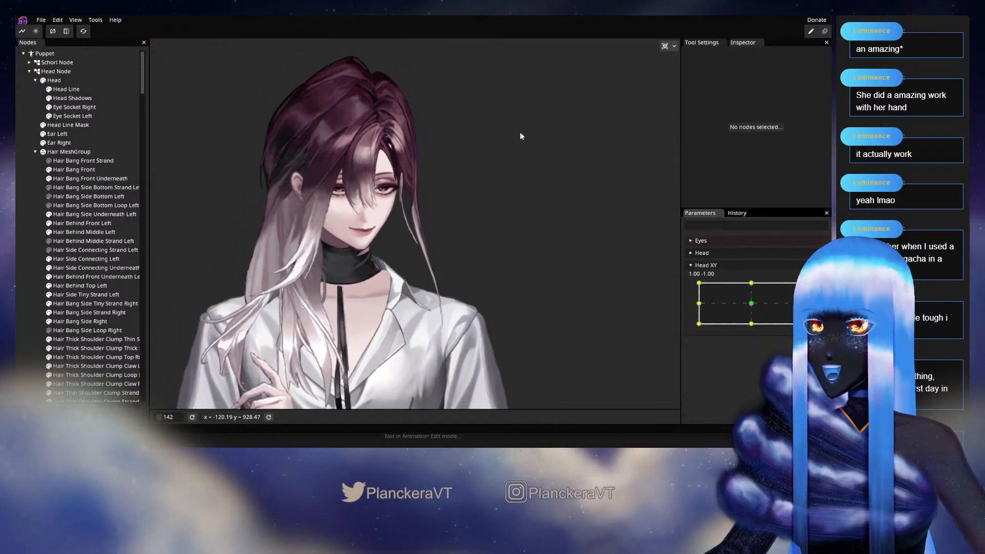
left_click_drag(426, 379, 451, 299)
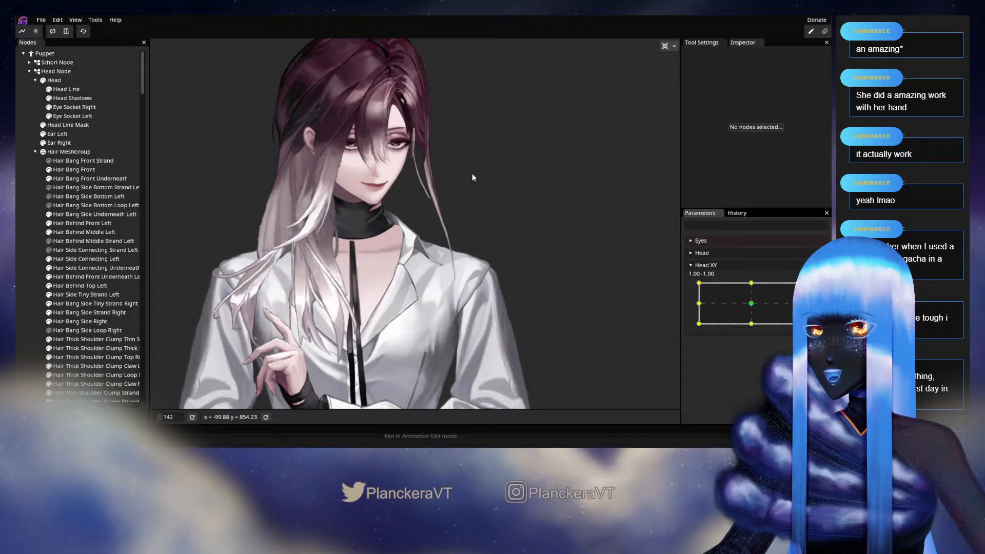
scroll(485, 236, "down", 2)
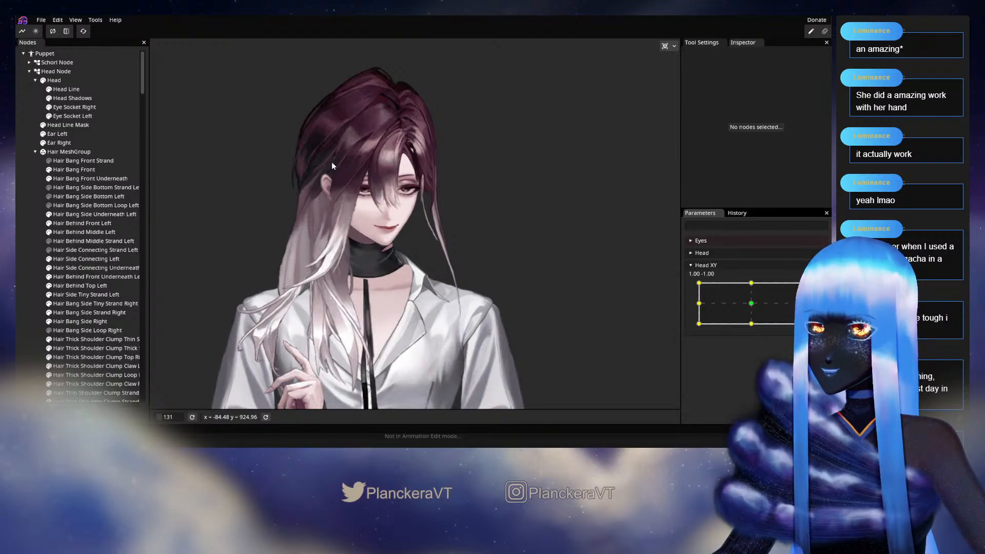
left_click(41, 20)
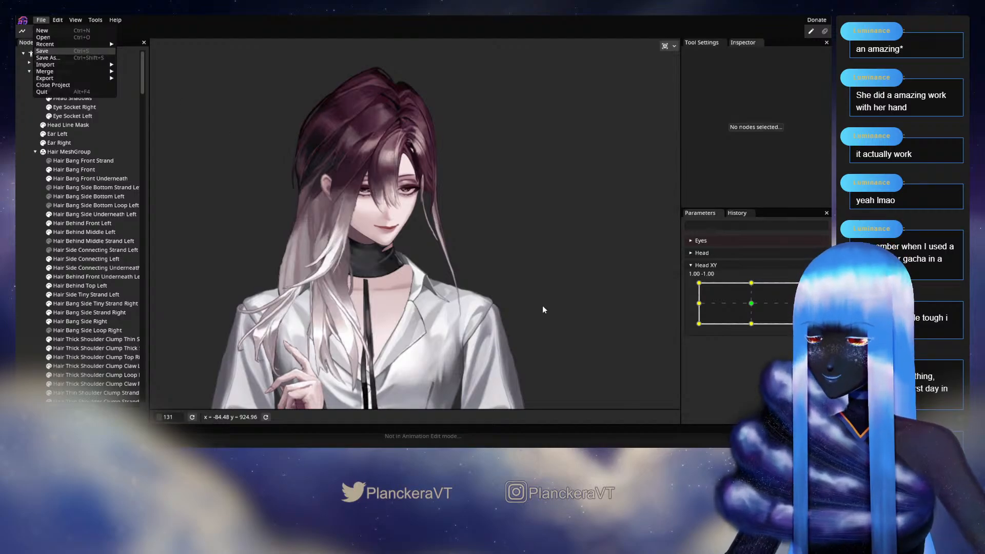
key("ctrl+s")
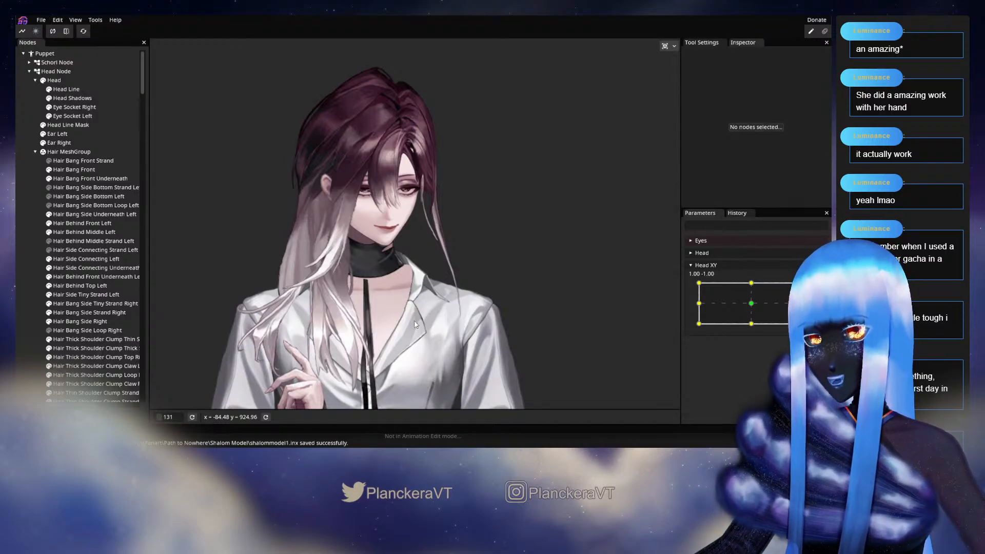